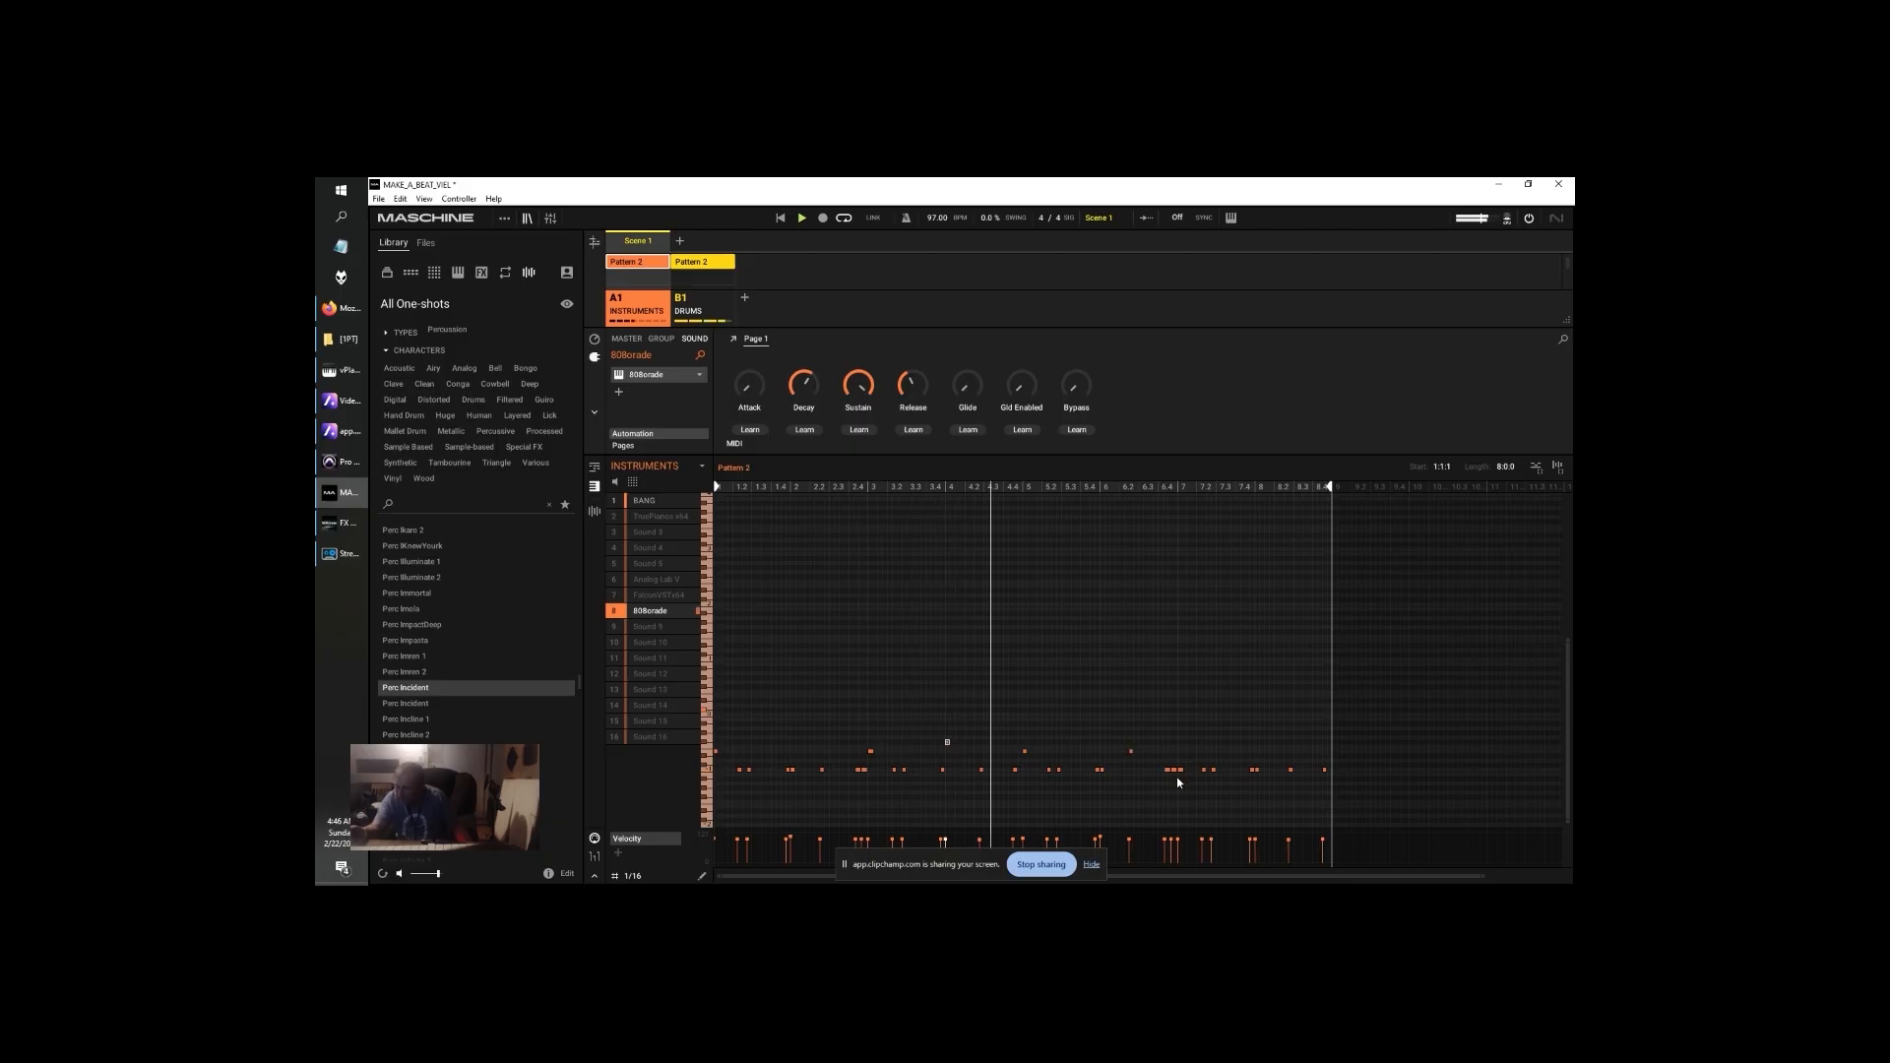
Raise the 808orade bass note at bar 7 of Pattern 2 to a higher pitch
{"action": "left_click_drag", "start_coordinate": [1180, 772], "coordinate": [1181, 747]}
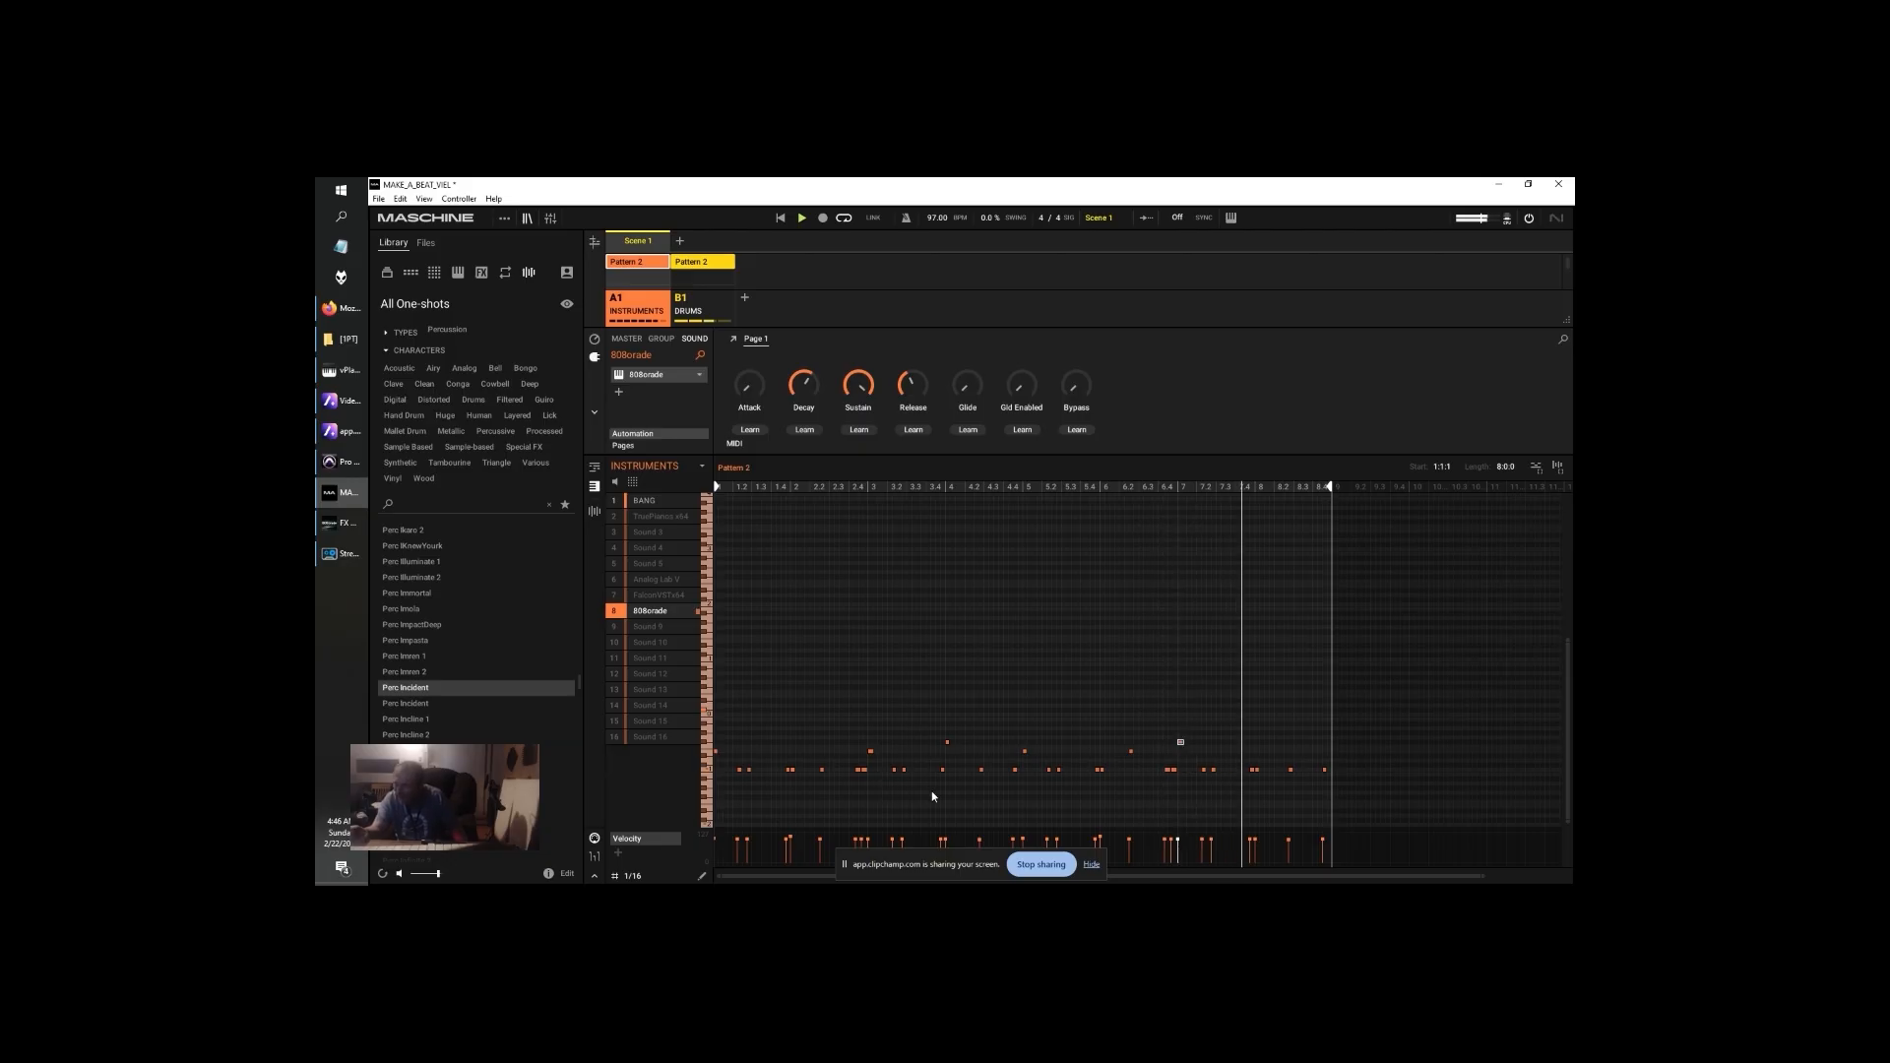
{"action": "left_click_drag", "start_coordinate": [871, 751], "coordinate": [897, 759]}
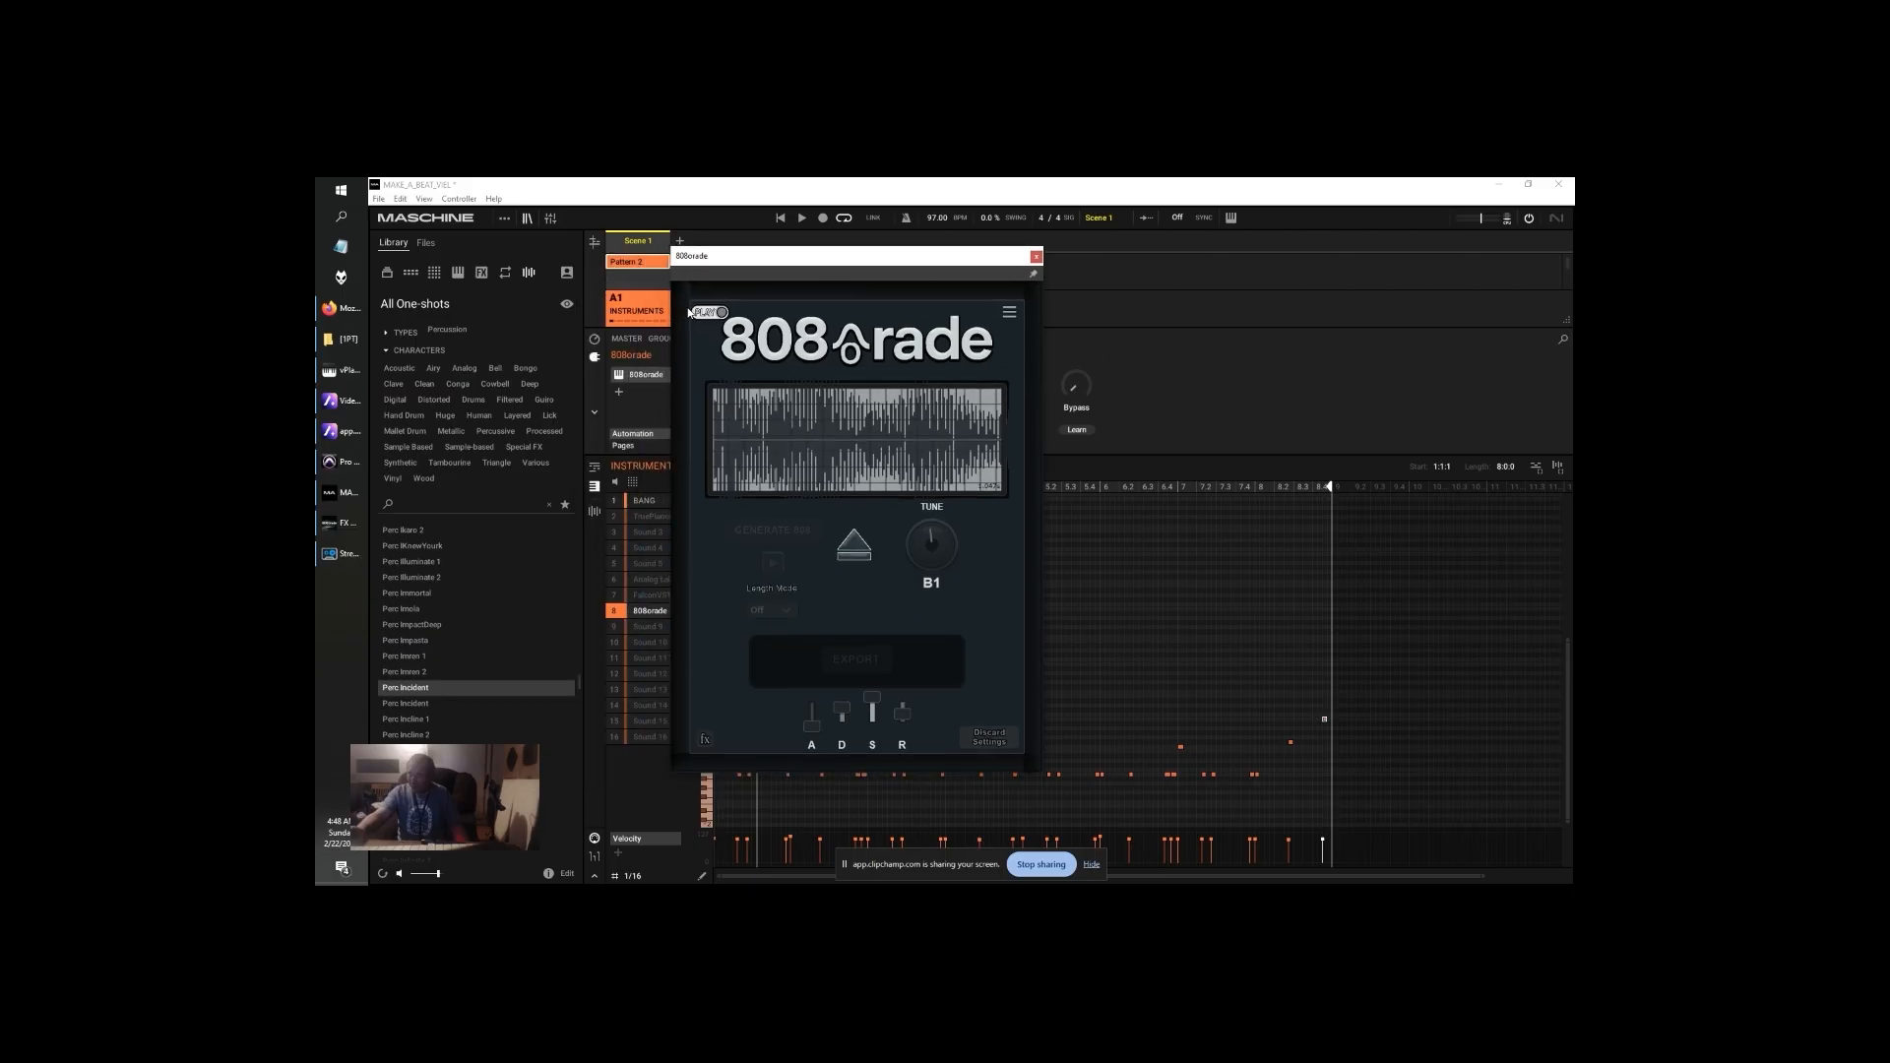
Generate several new 808 sounds in the 808orade plugin with the length mode off
{"action": "left_click", "coordinate": [773, 530]}
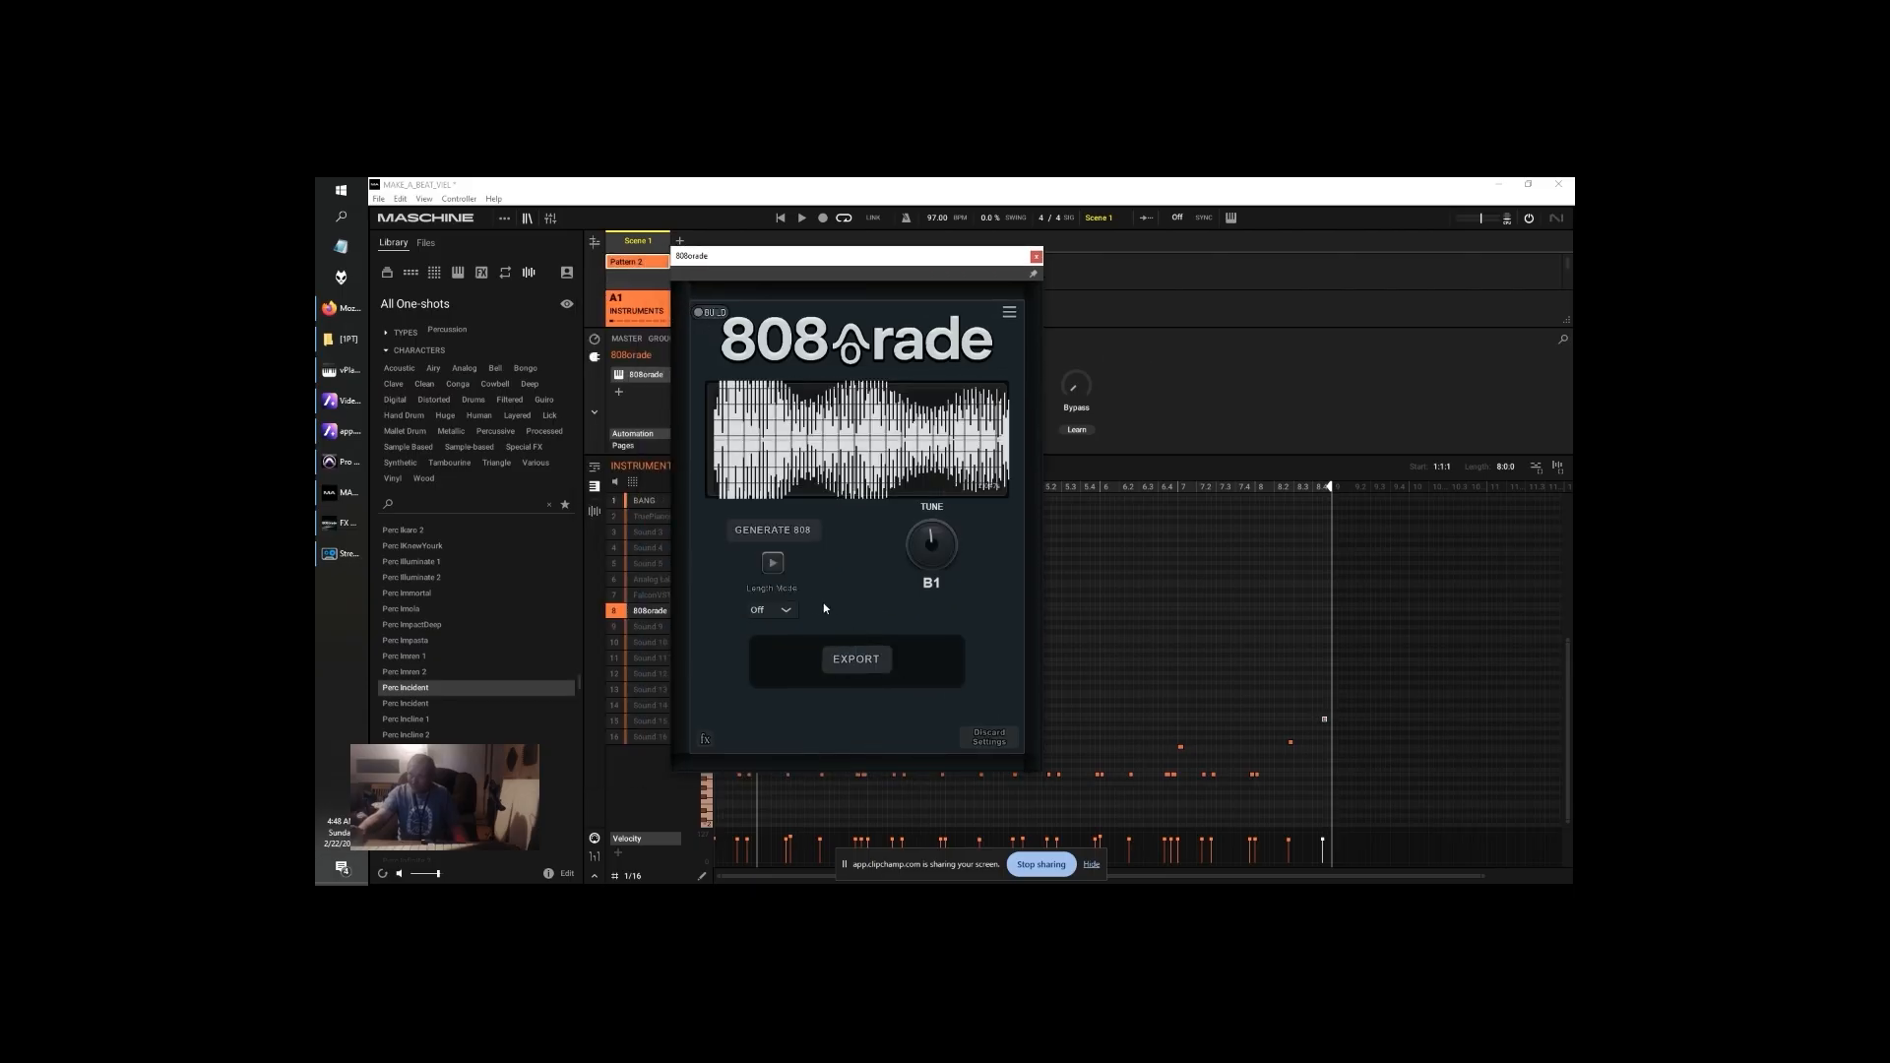
{"action": "left_click", "coordinate": [790, 540]}
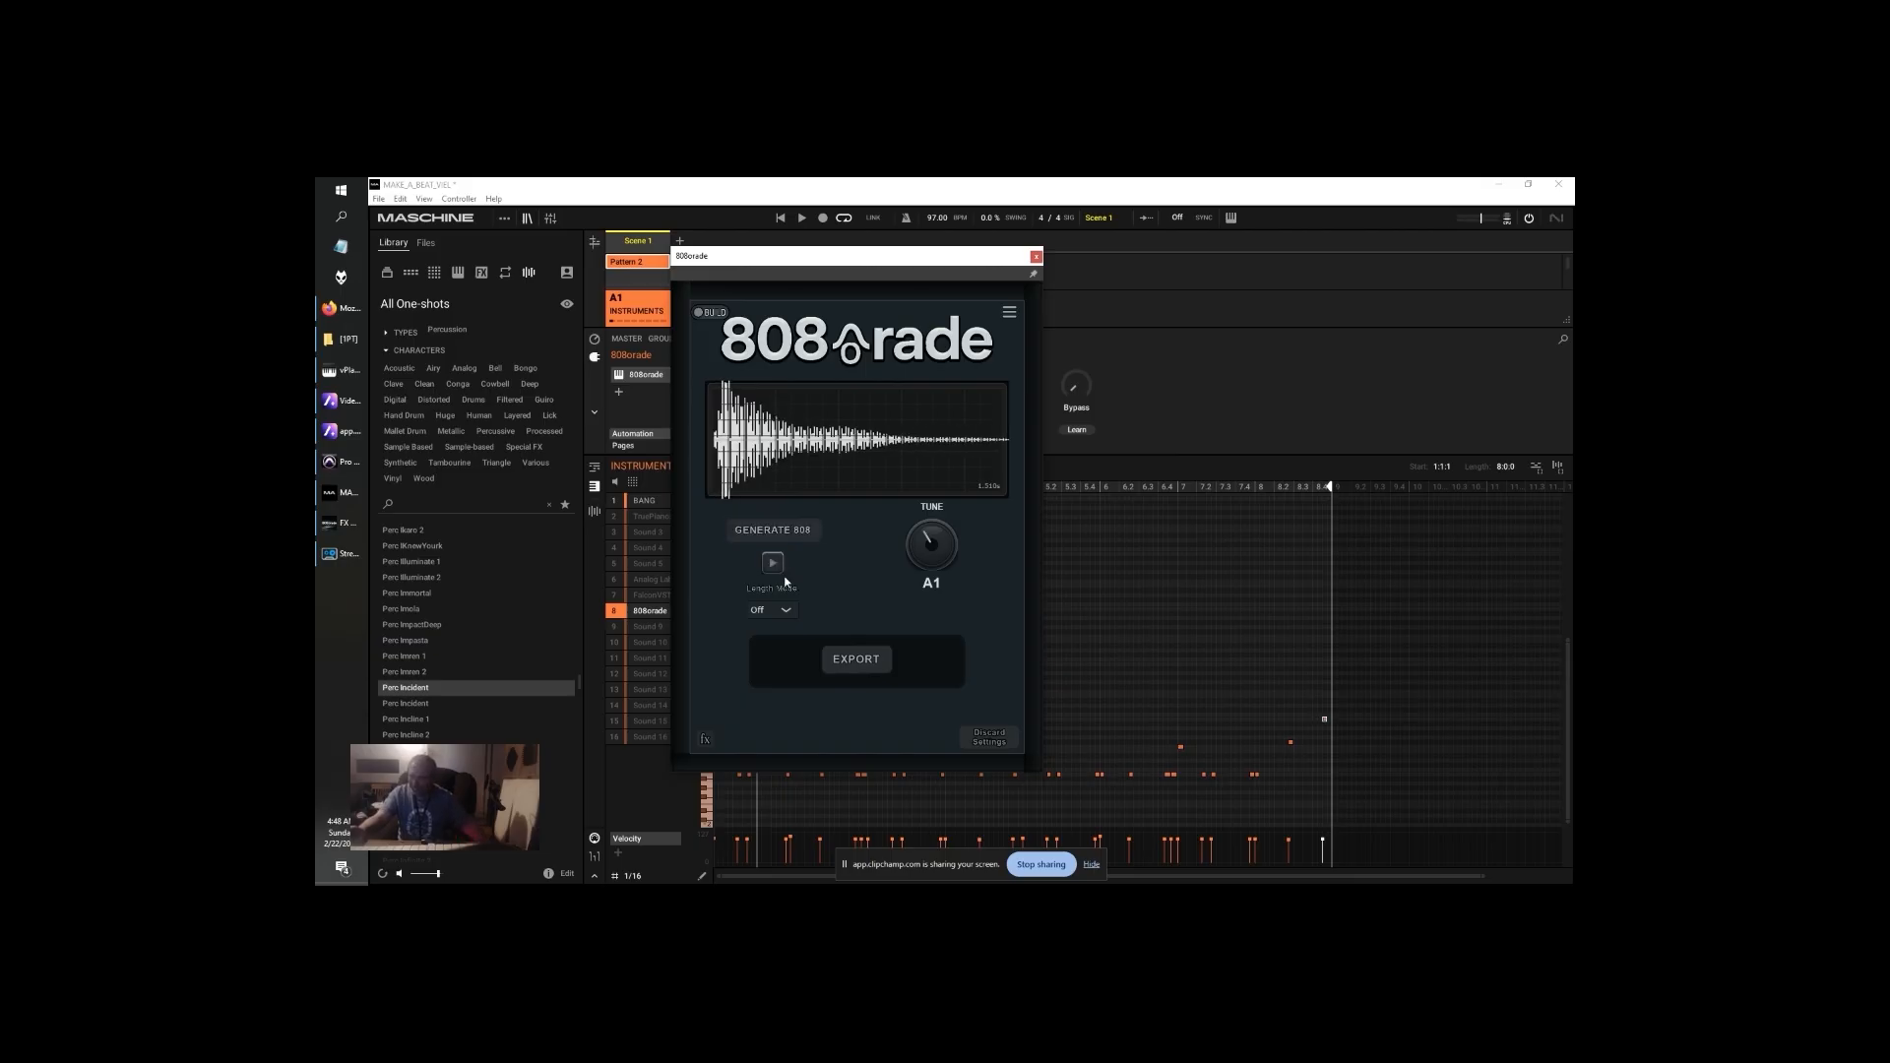
{"action": "left_click", "coordinate": [786, 541]}
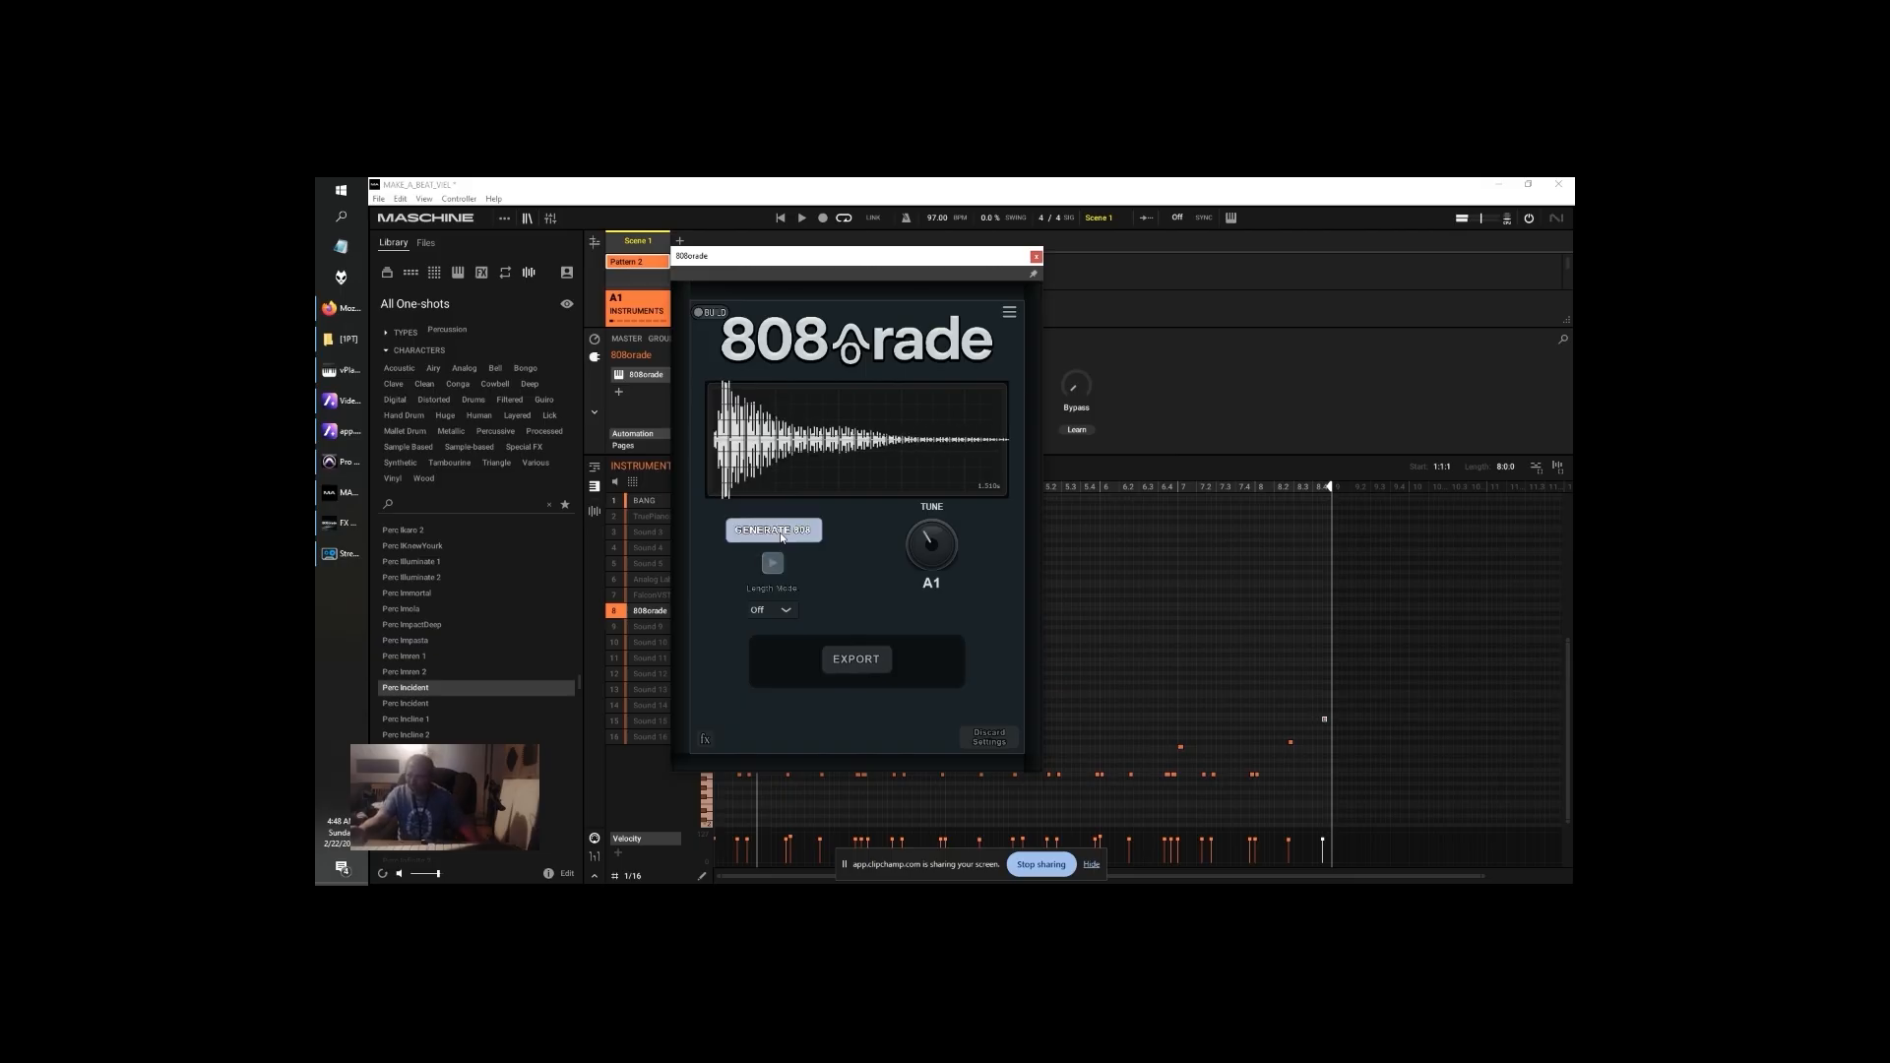
Set the 808 length mode to Long and generate a series of new sounds
{"action": "left_click", "coordinate": [778, 616]}
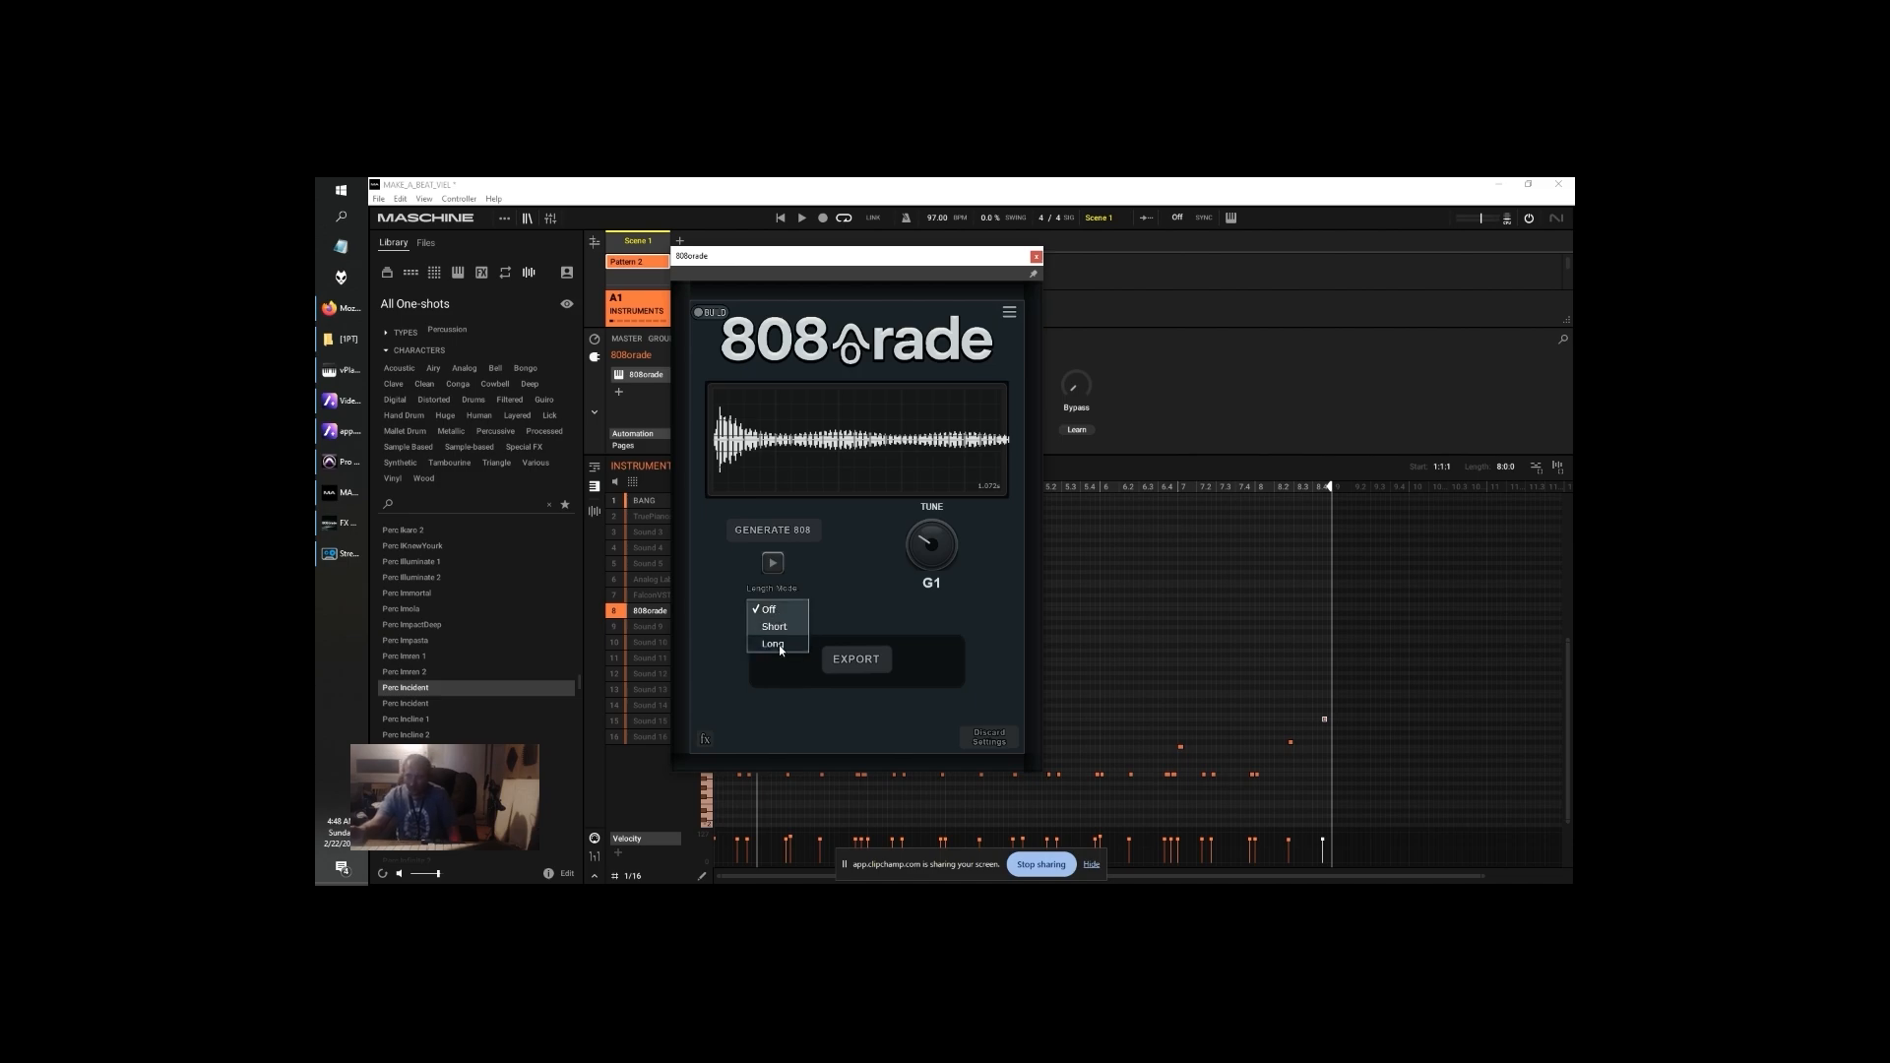
{"action": "left_click", "coordinate": [773, 645]}
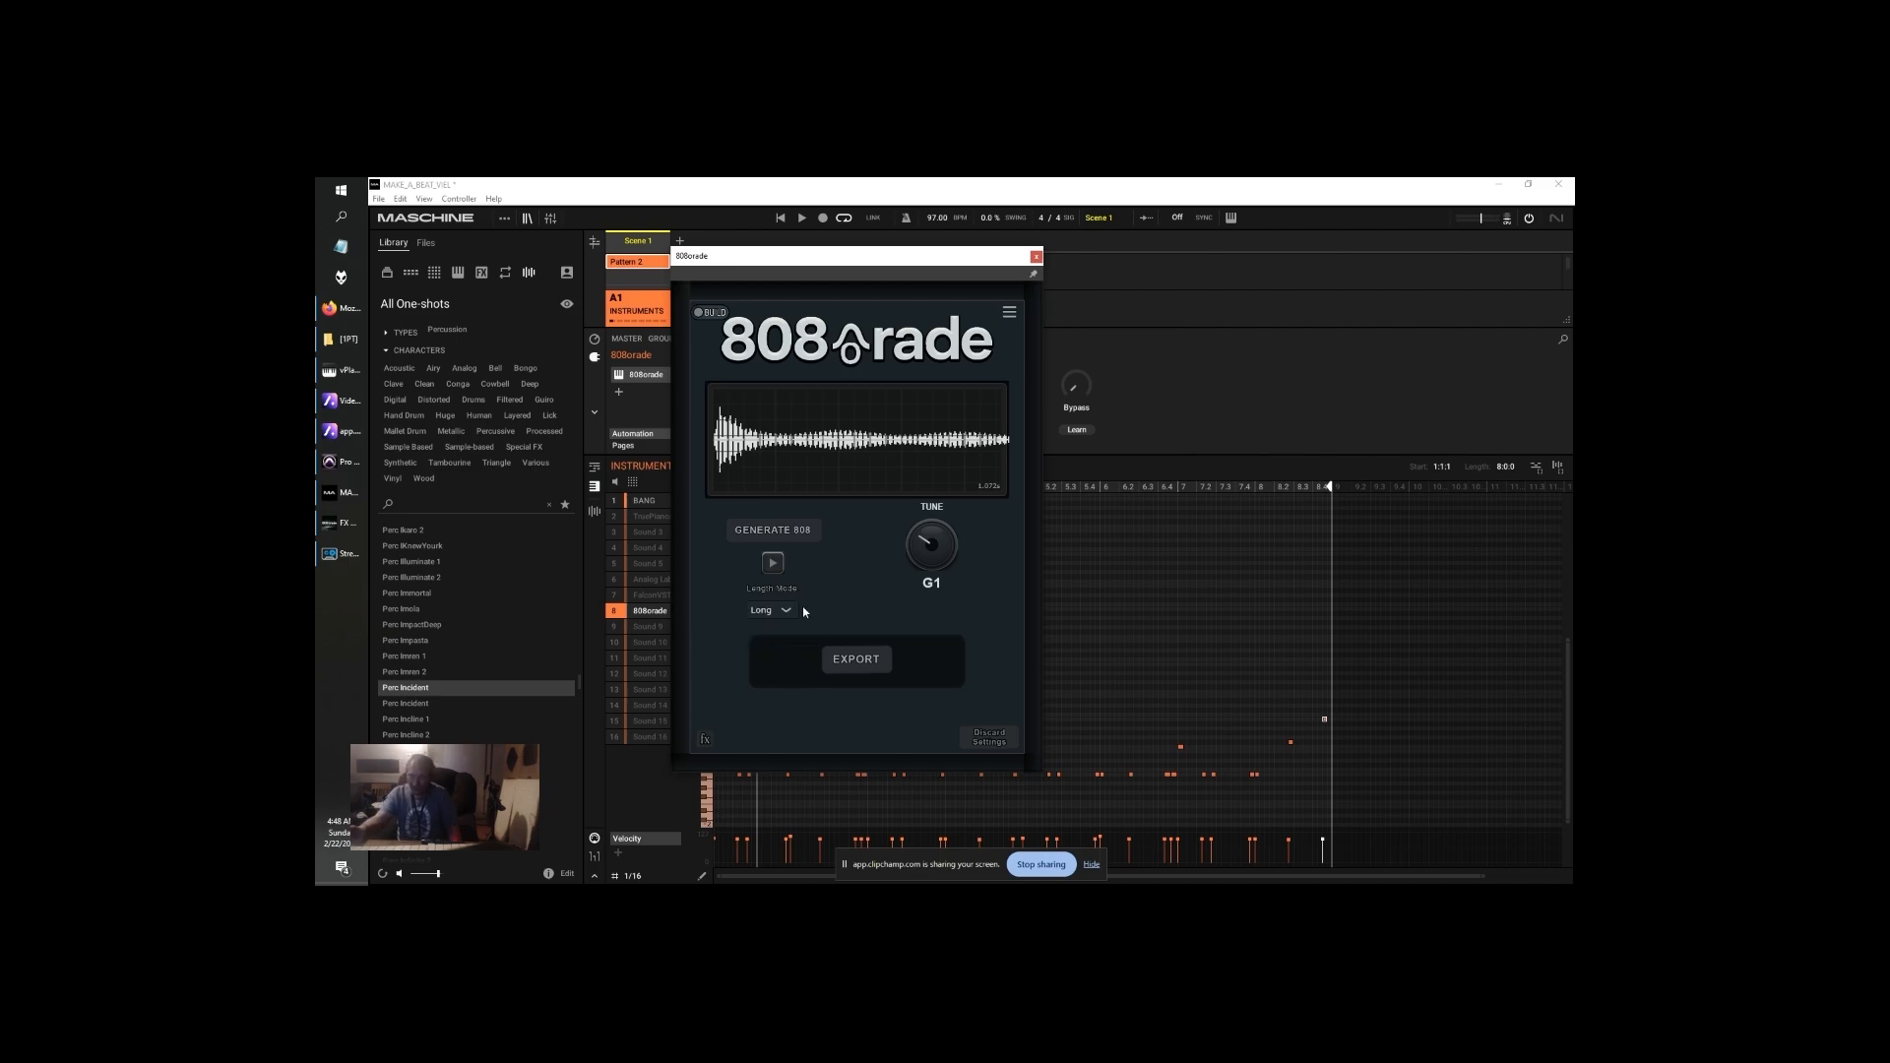
{"action": "left_click", "coordinate": [777, 537]}
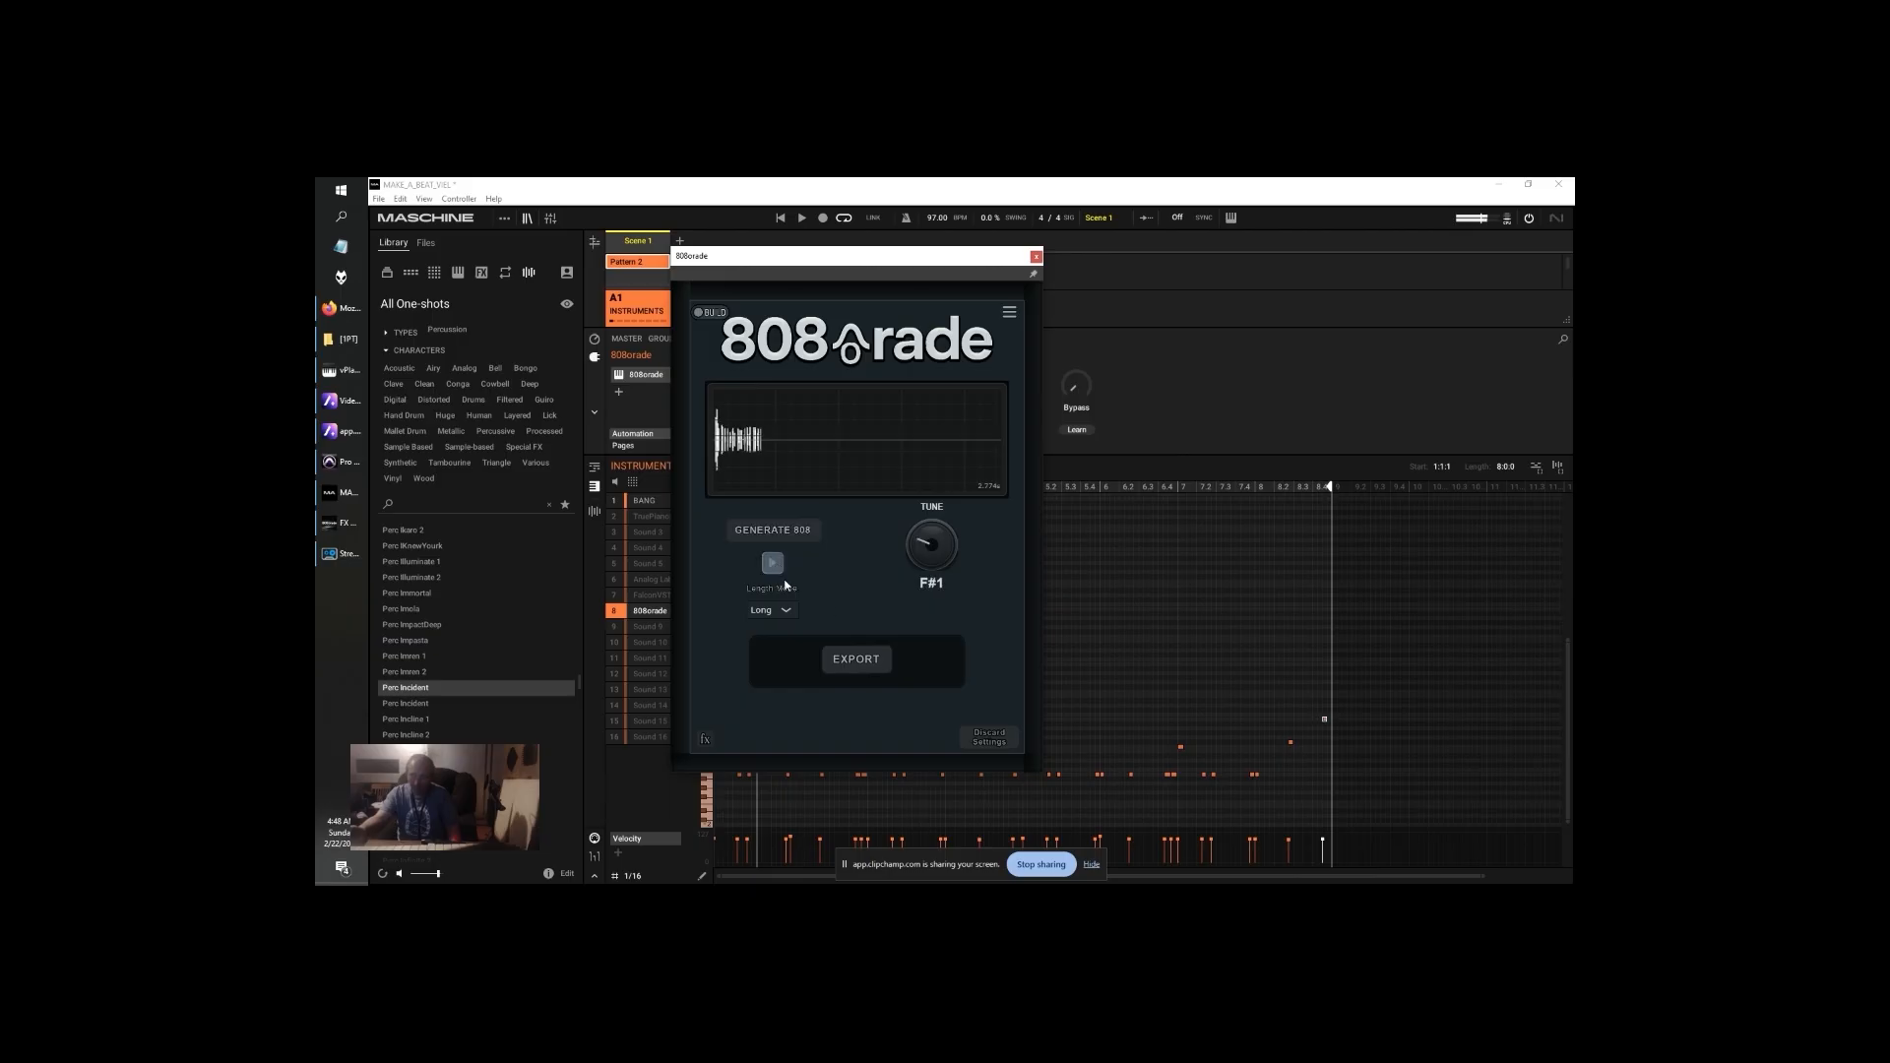
{"action": "left_click", "coordinate": [784, 520]}
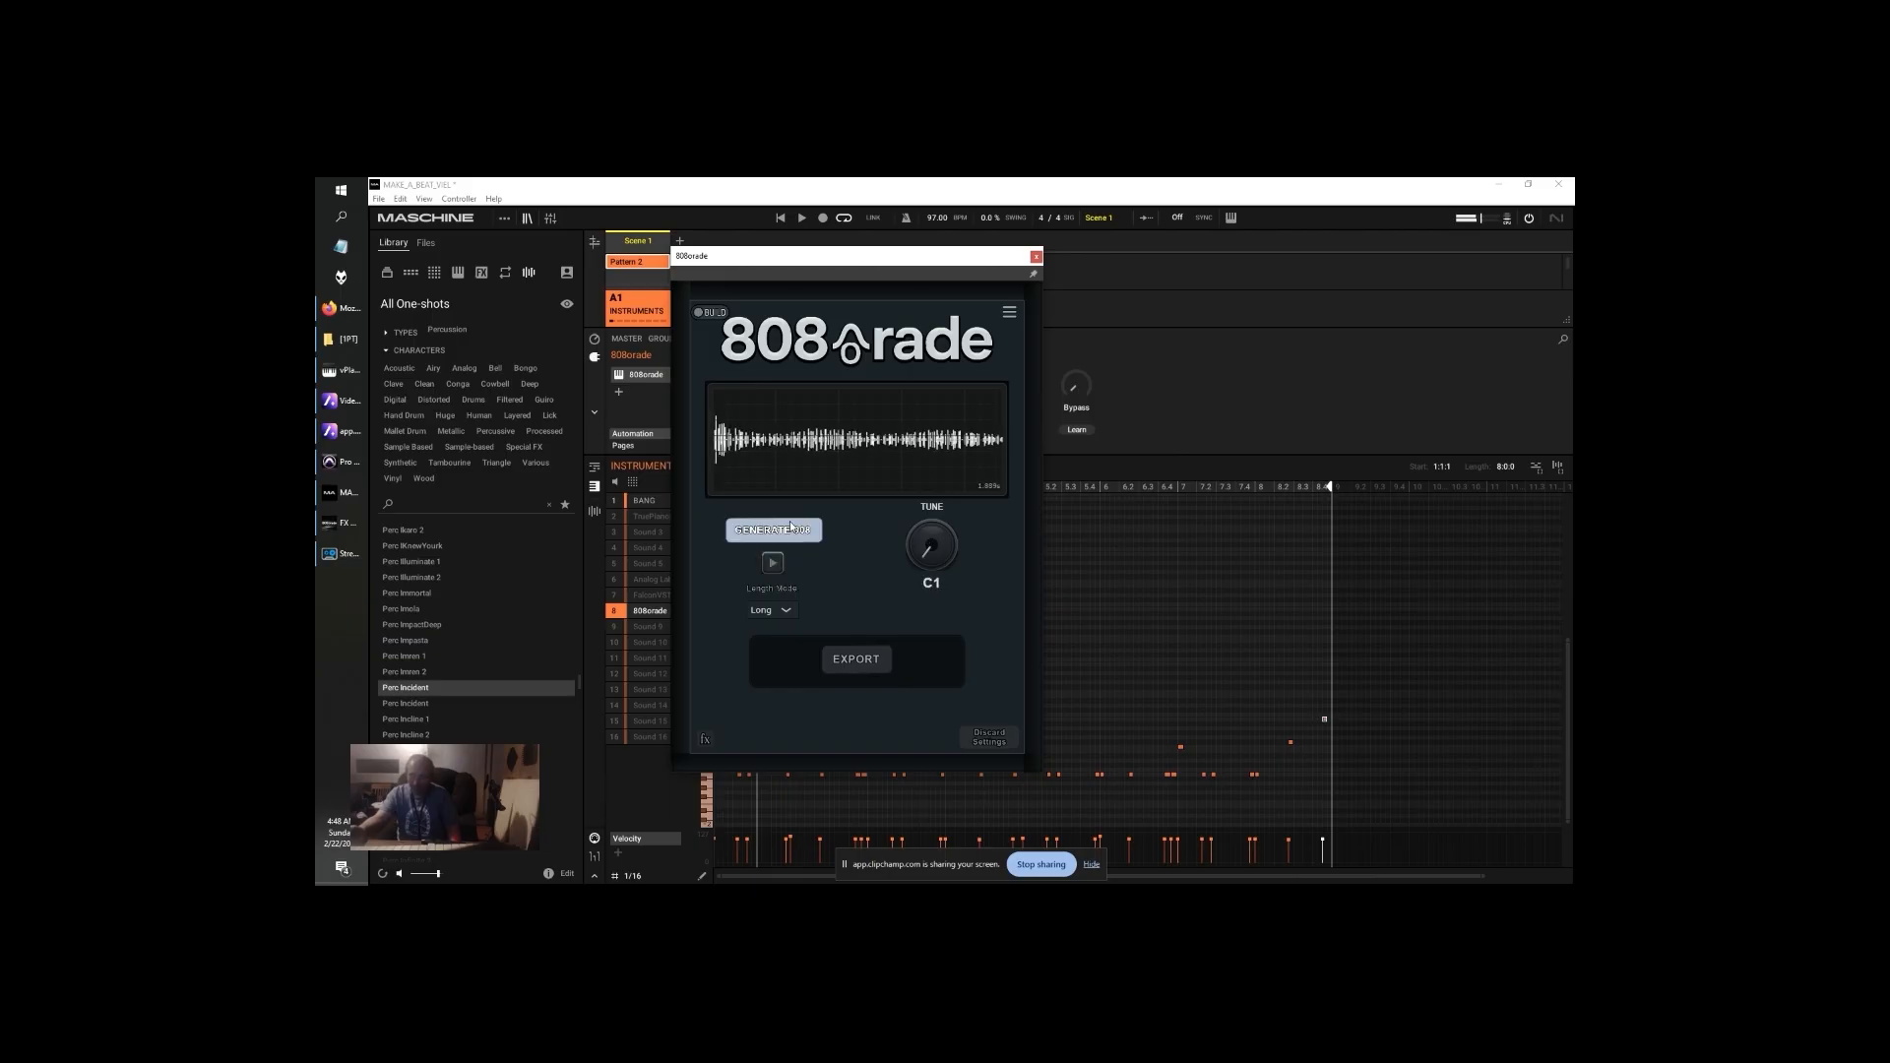
{"action": "left_click", "coordinate": [785, 533]}
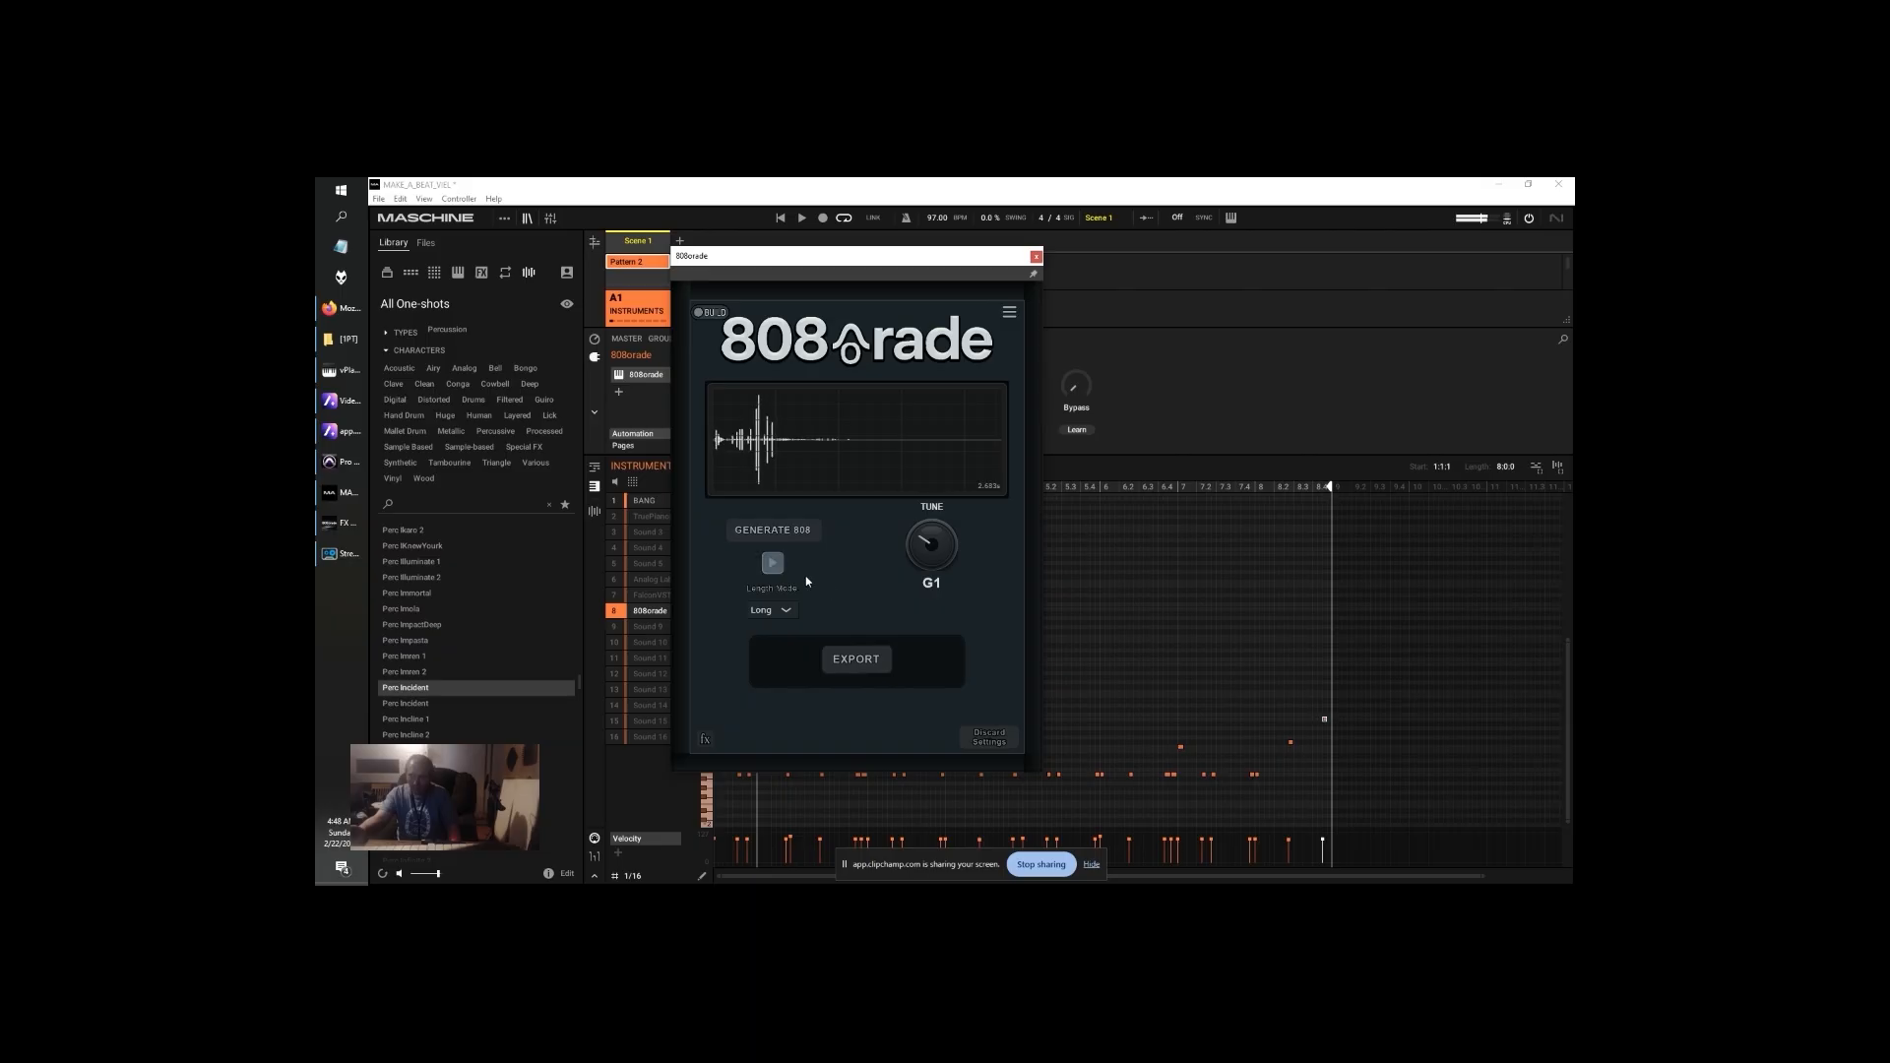
{"action": "left_click", "coordinate": [782, 524]}
{"action": "left_click", "coordinate": [777, 531]}
Open the FX & Transient Designer beside the 808orade window and randomize its effects chain
{"action": "left_click", "coordinate": [705, 739]}
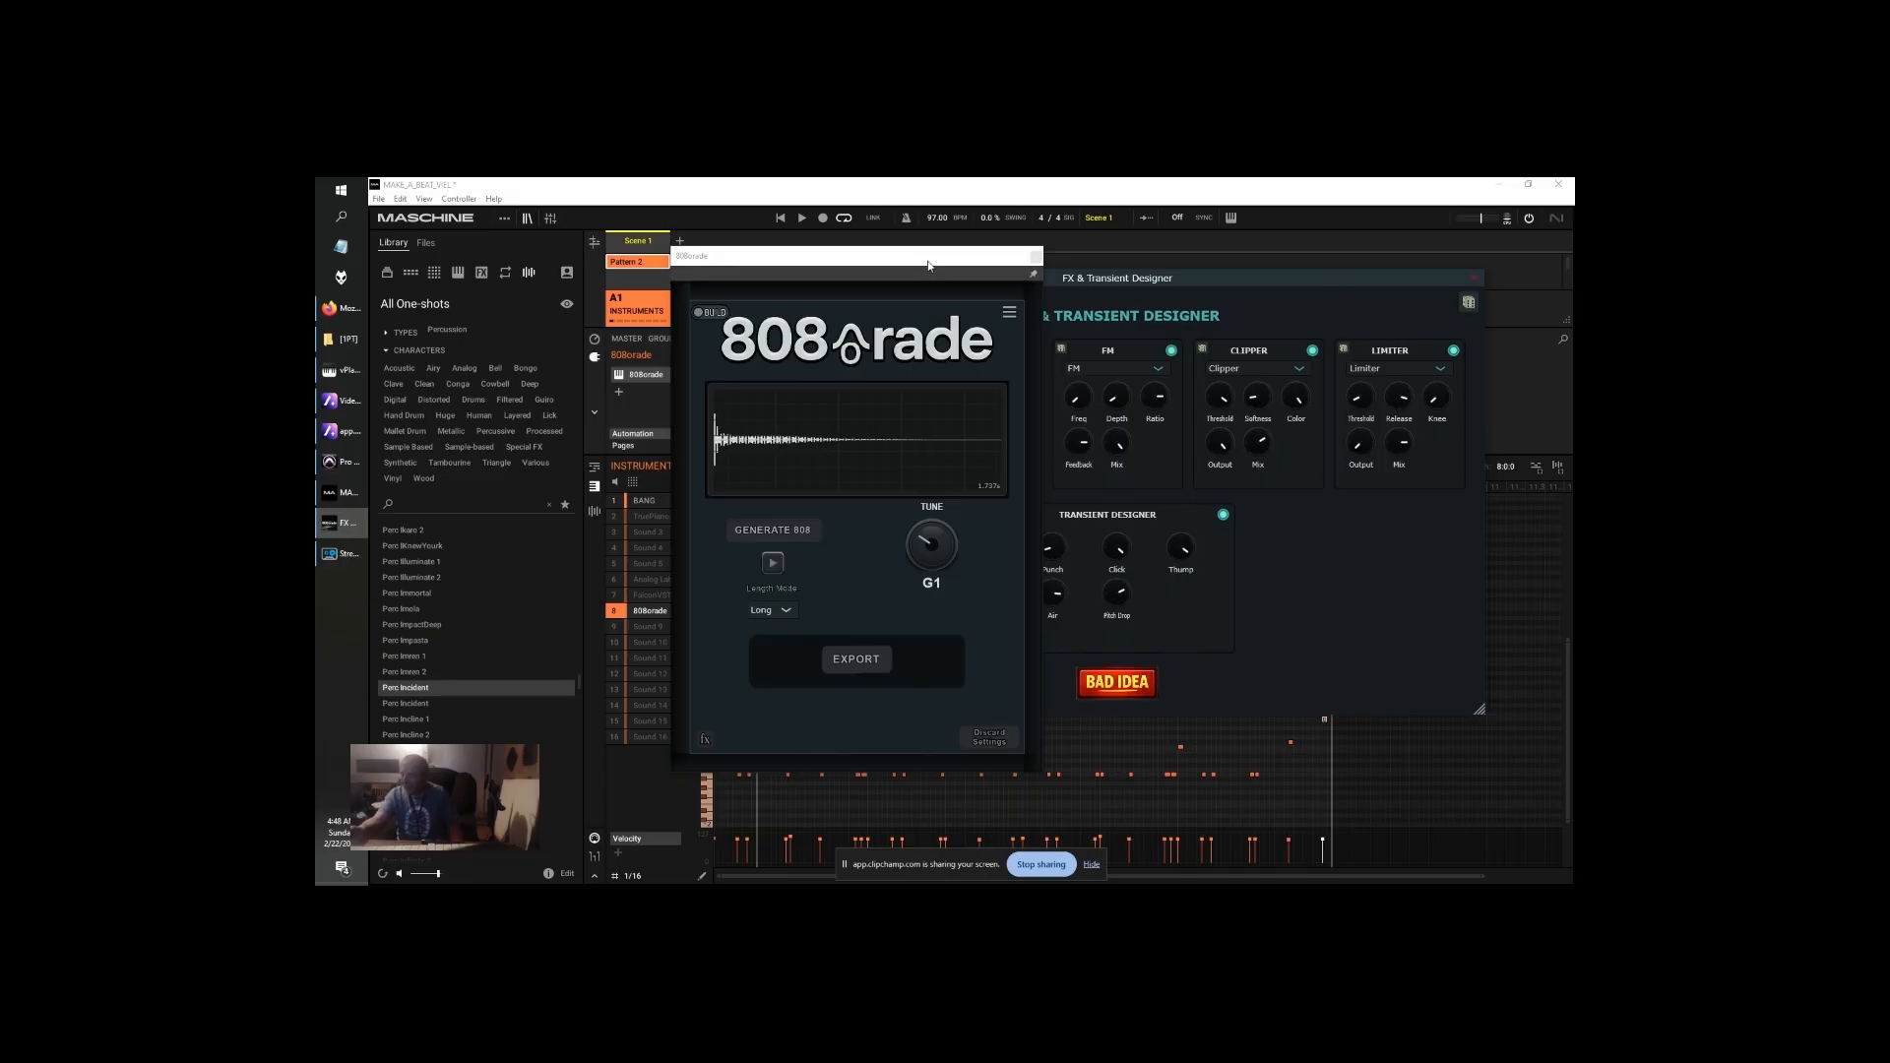
{"action": "left_click_drag", "start_coordinate": [928, 270], "coordinate": [711, 249]}
{"action": "left_click", "coordinate": [1469, 304]}
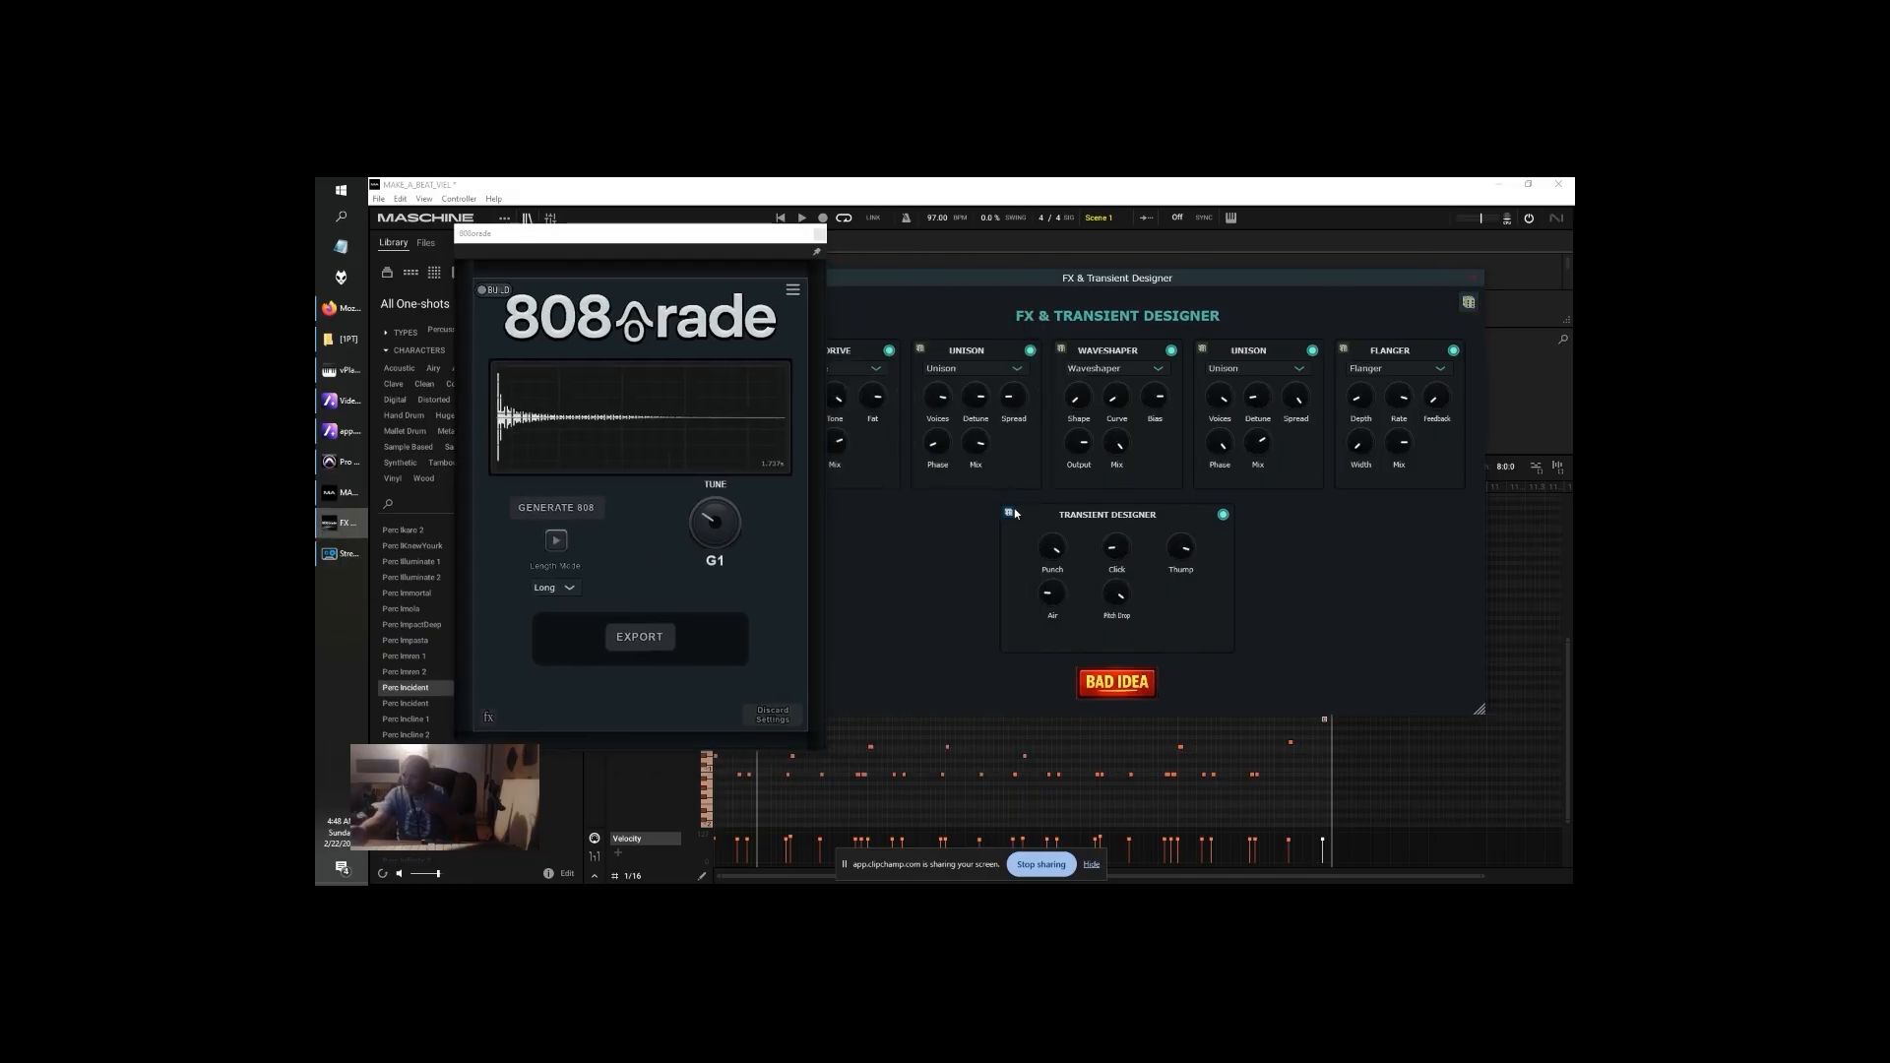
Generate more 808 sounds through the effects, randomizing the effects chain again along the way, until an F#1 sound is produced
{"action": "left_click", "coordinate": [556, 507]}
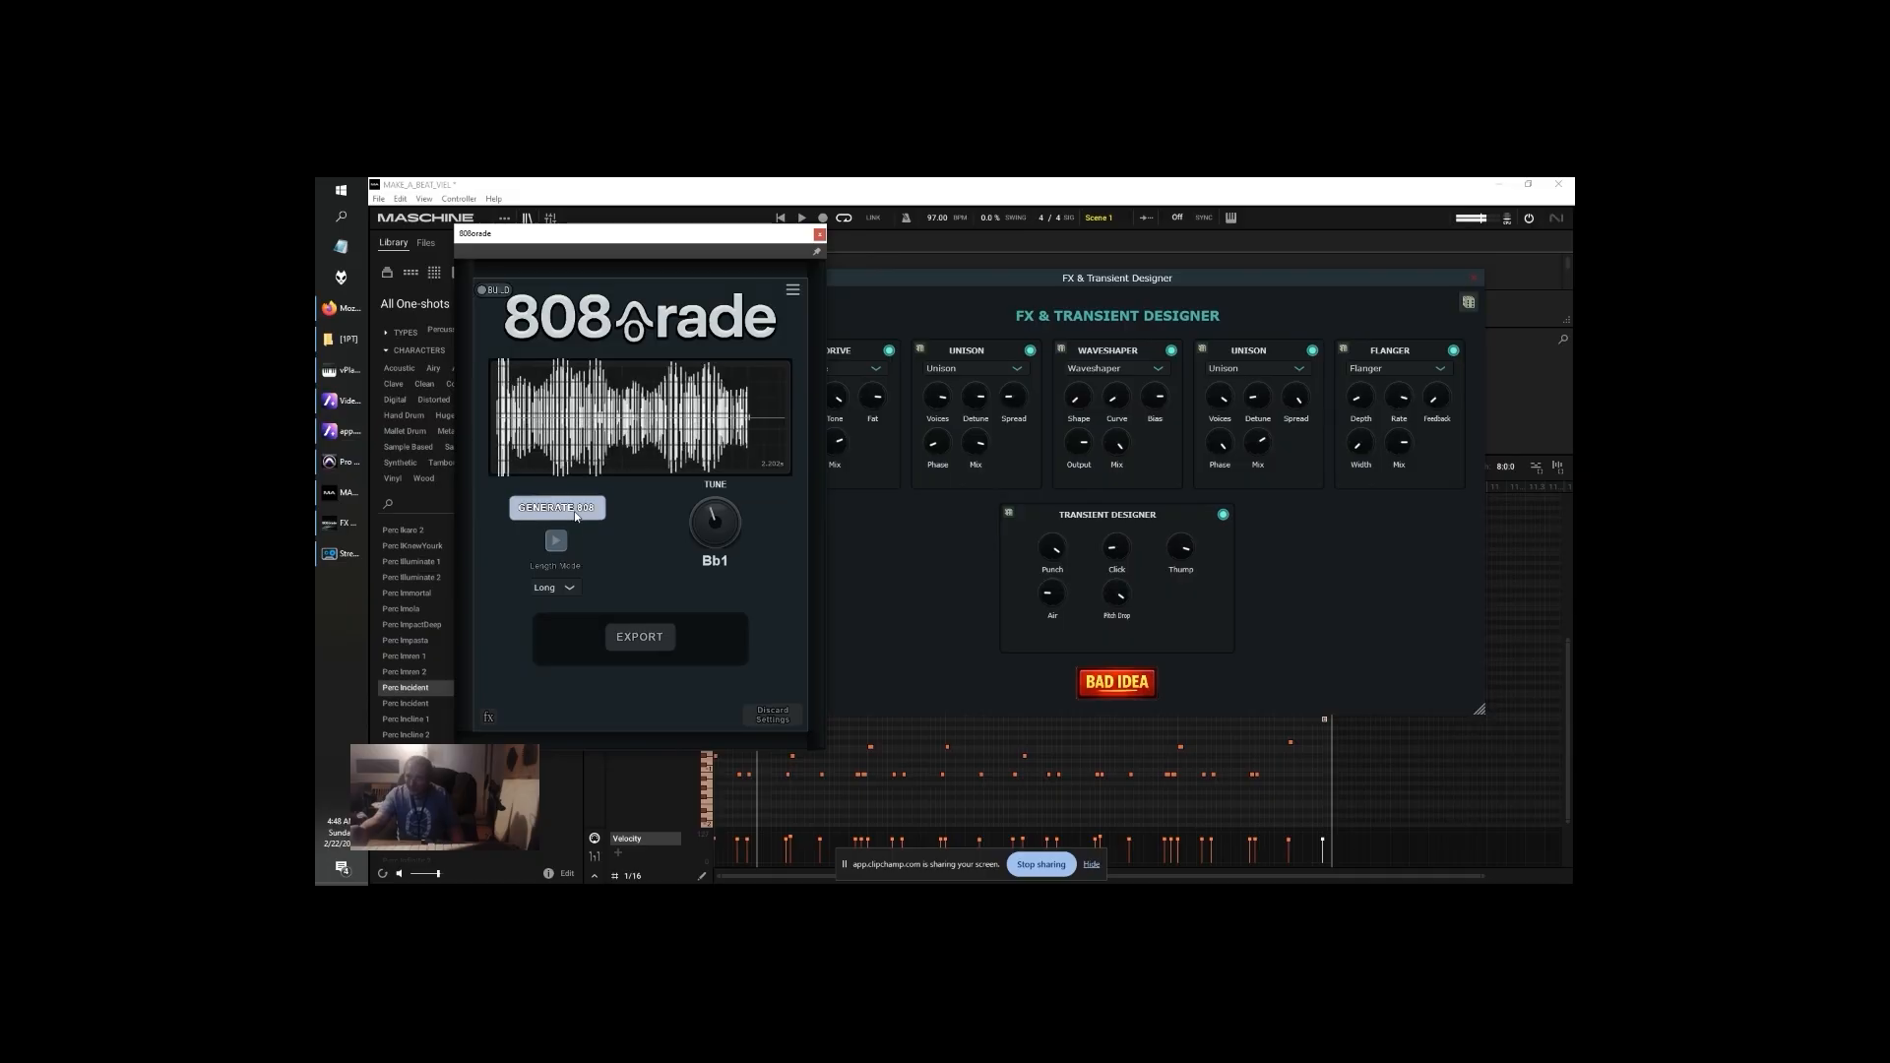
{"action": "left_click", "coordinate": [566, 510]}
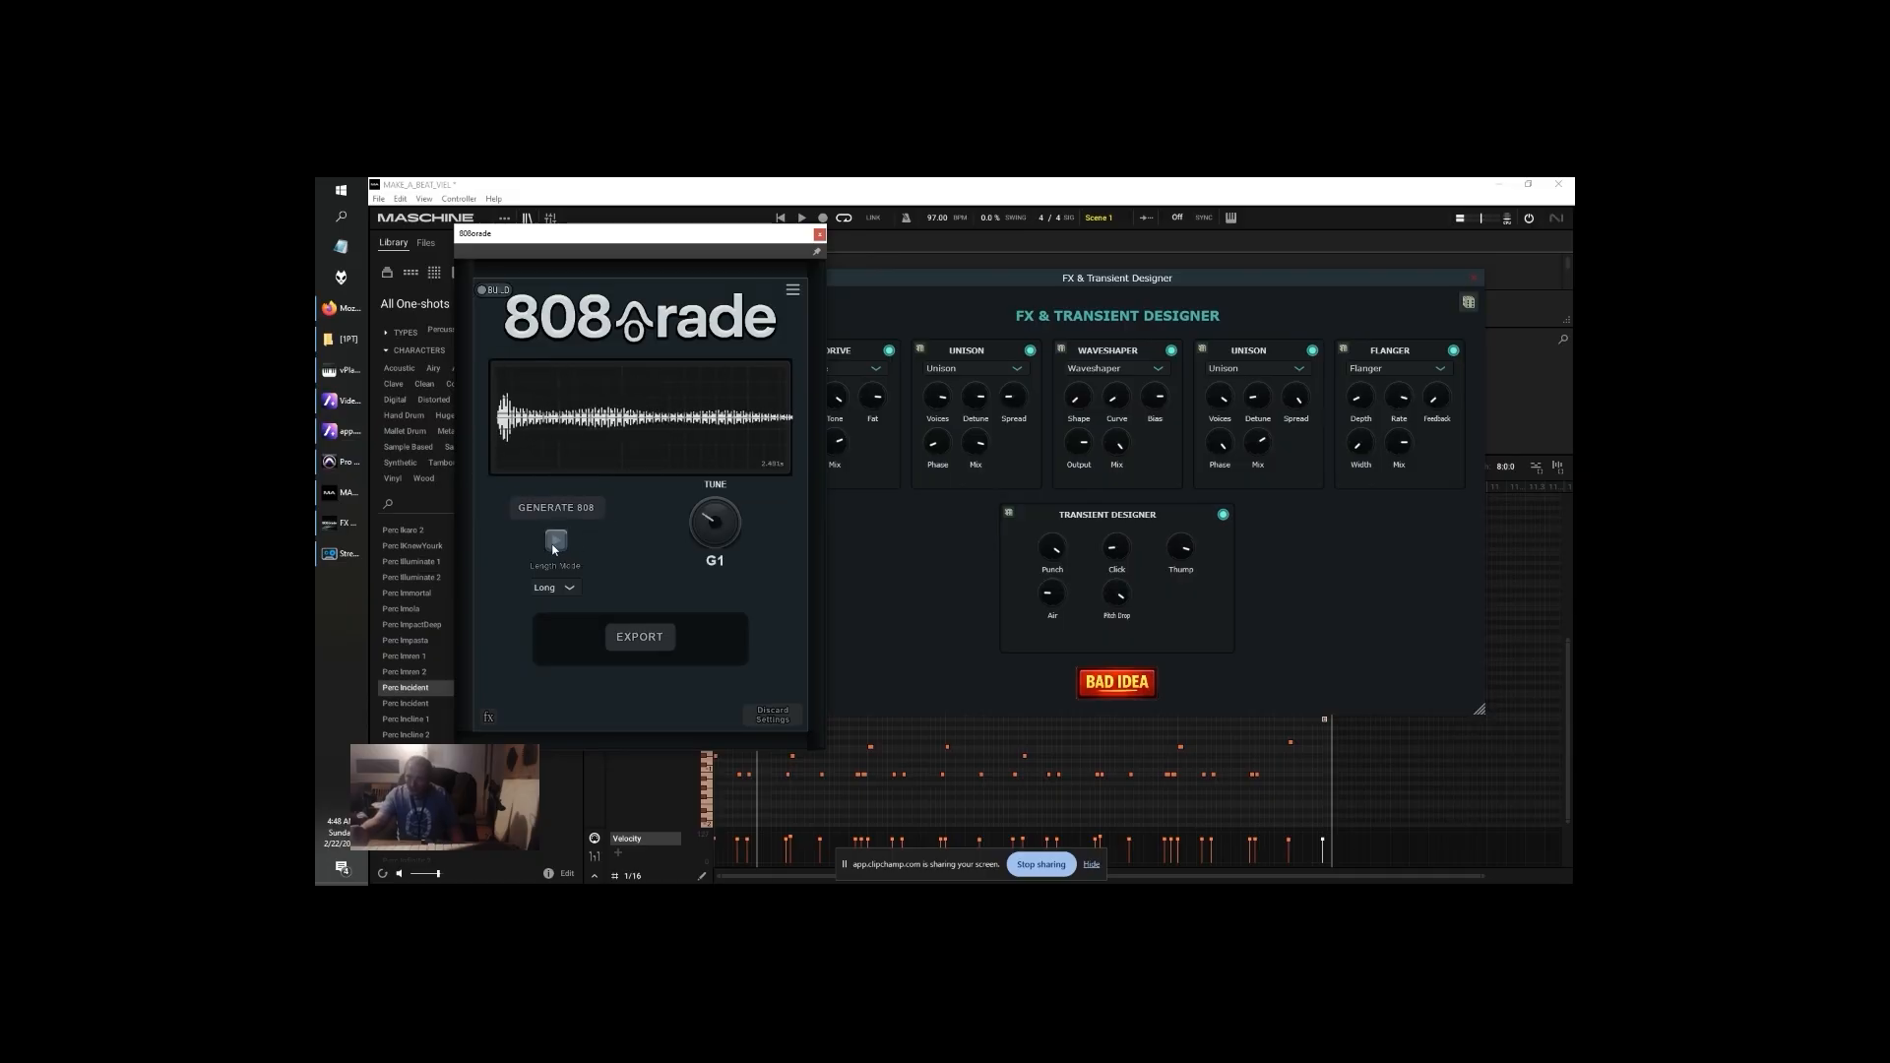
{"action": "left_click", "coordinate": [566, 510]}
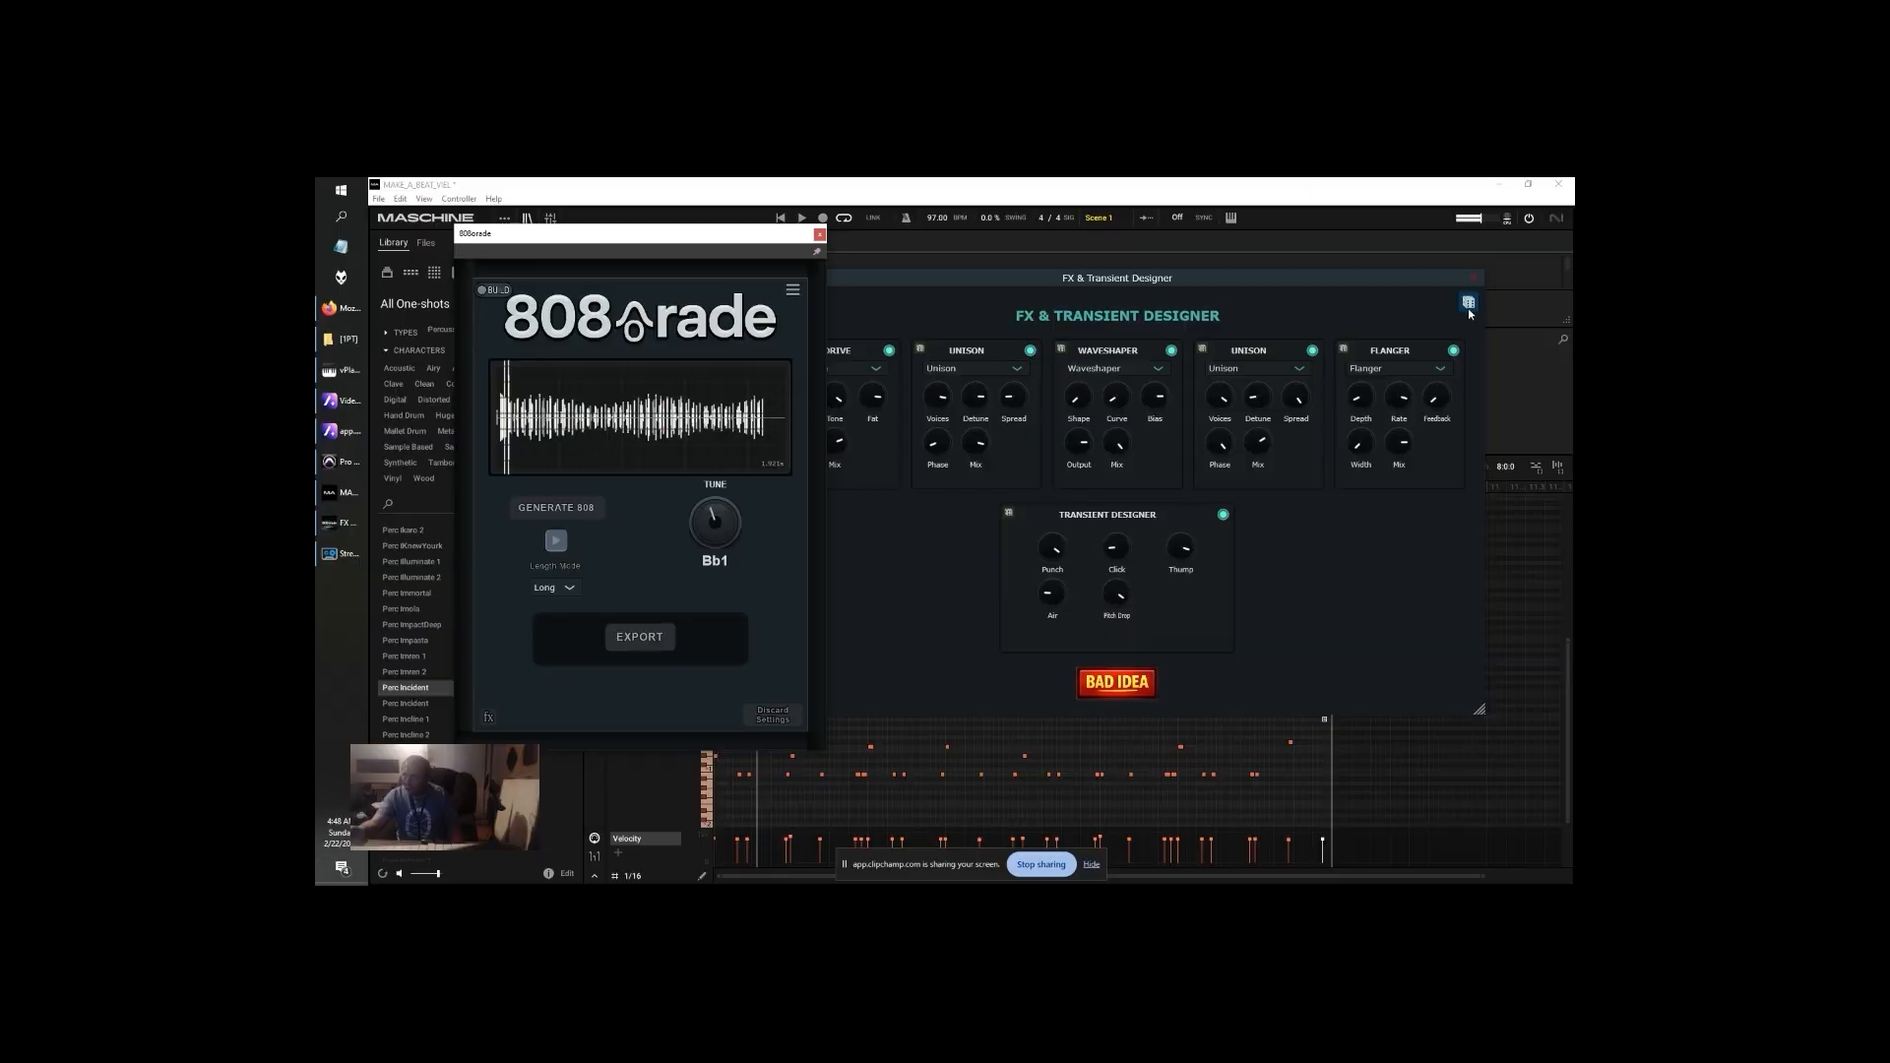
{"action": "left_click", "coordinate": [559, 508]}
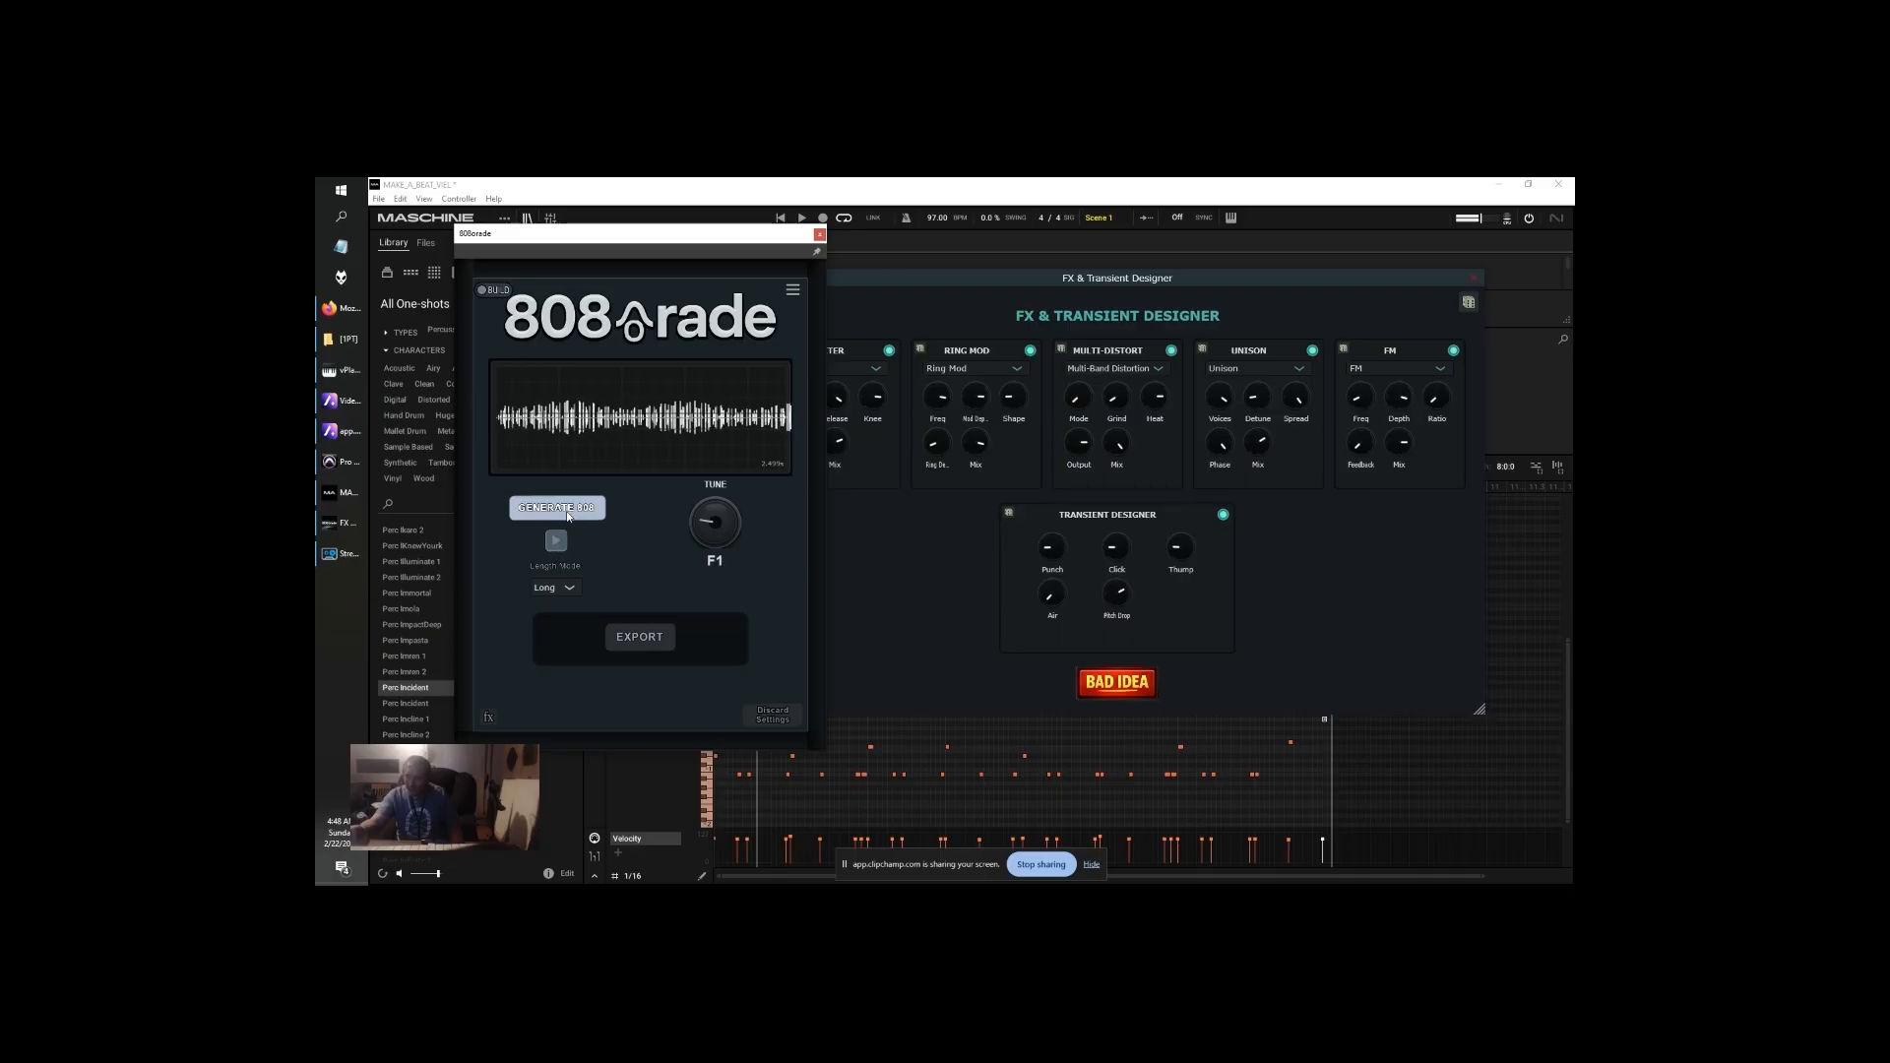
{"action": "left_click", "coordinate": [563, 509]}
{"action": "left_click", "coordinate": [561, 510]}
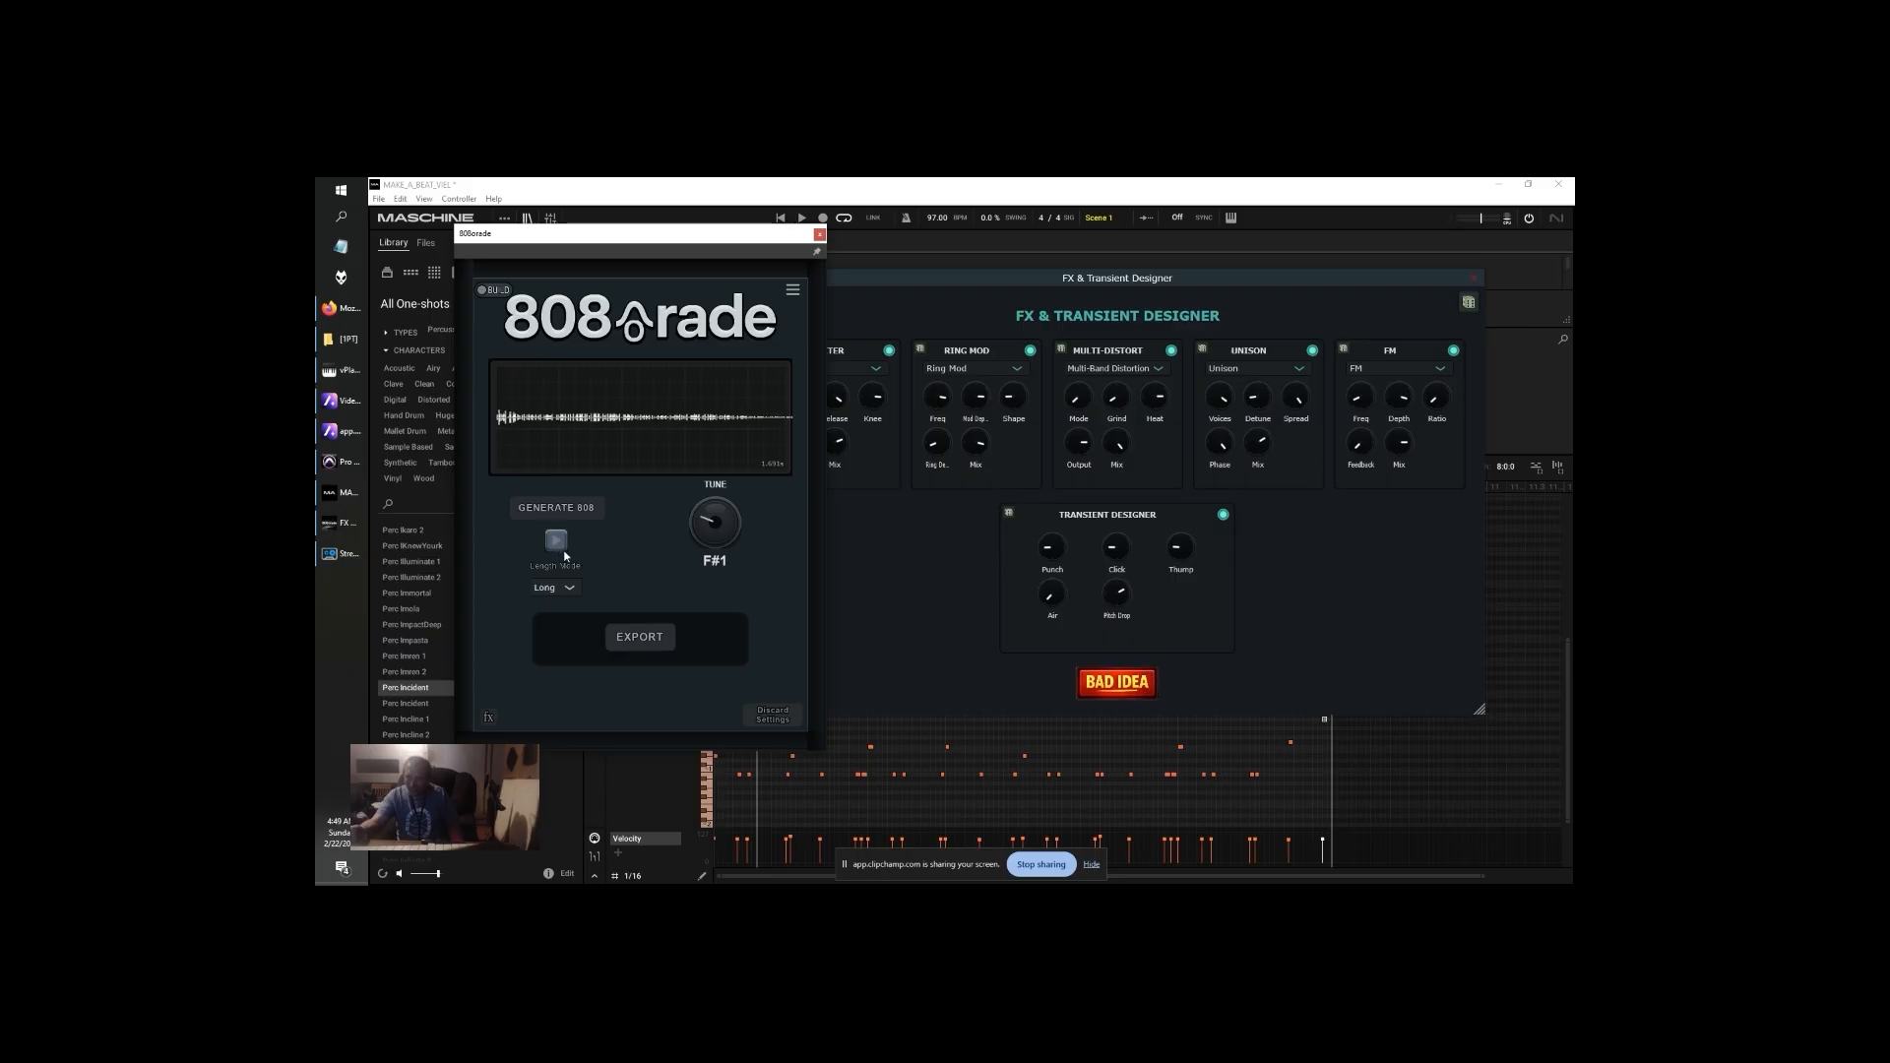
Export the F#1 sound as a WAV named "012- 808 - F#.wav" in the 808 Kit folder
{"action": "left_click", "coordinate": [642, 636]}
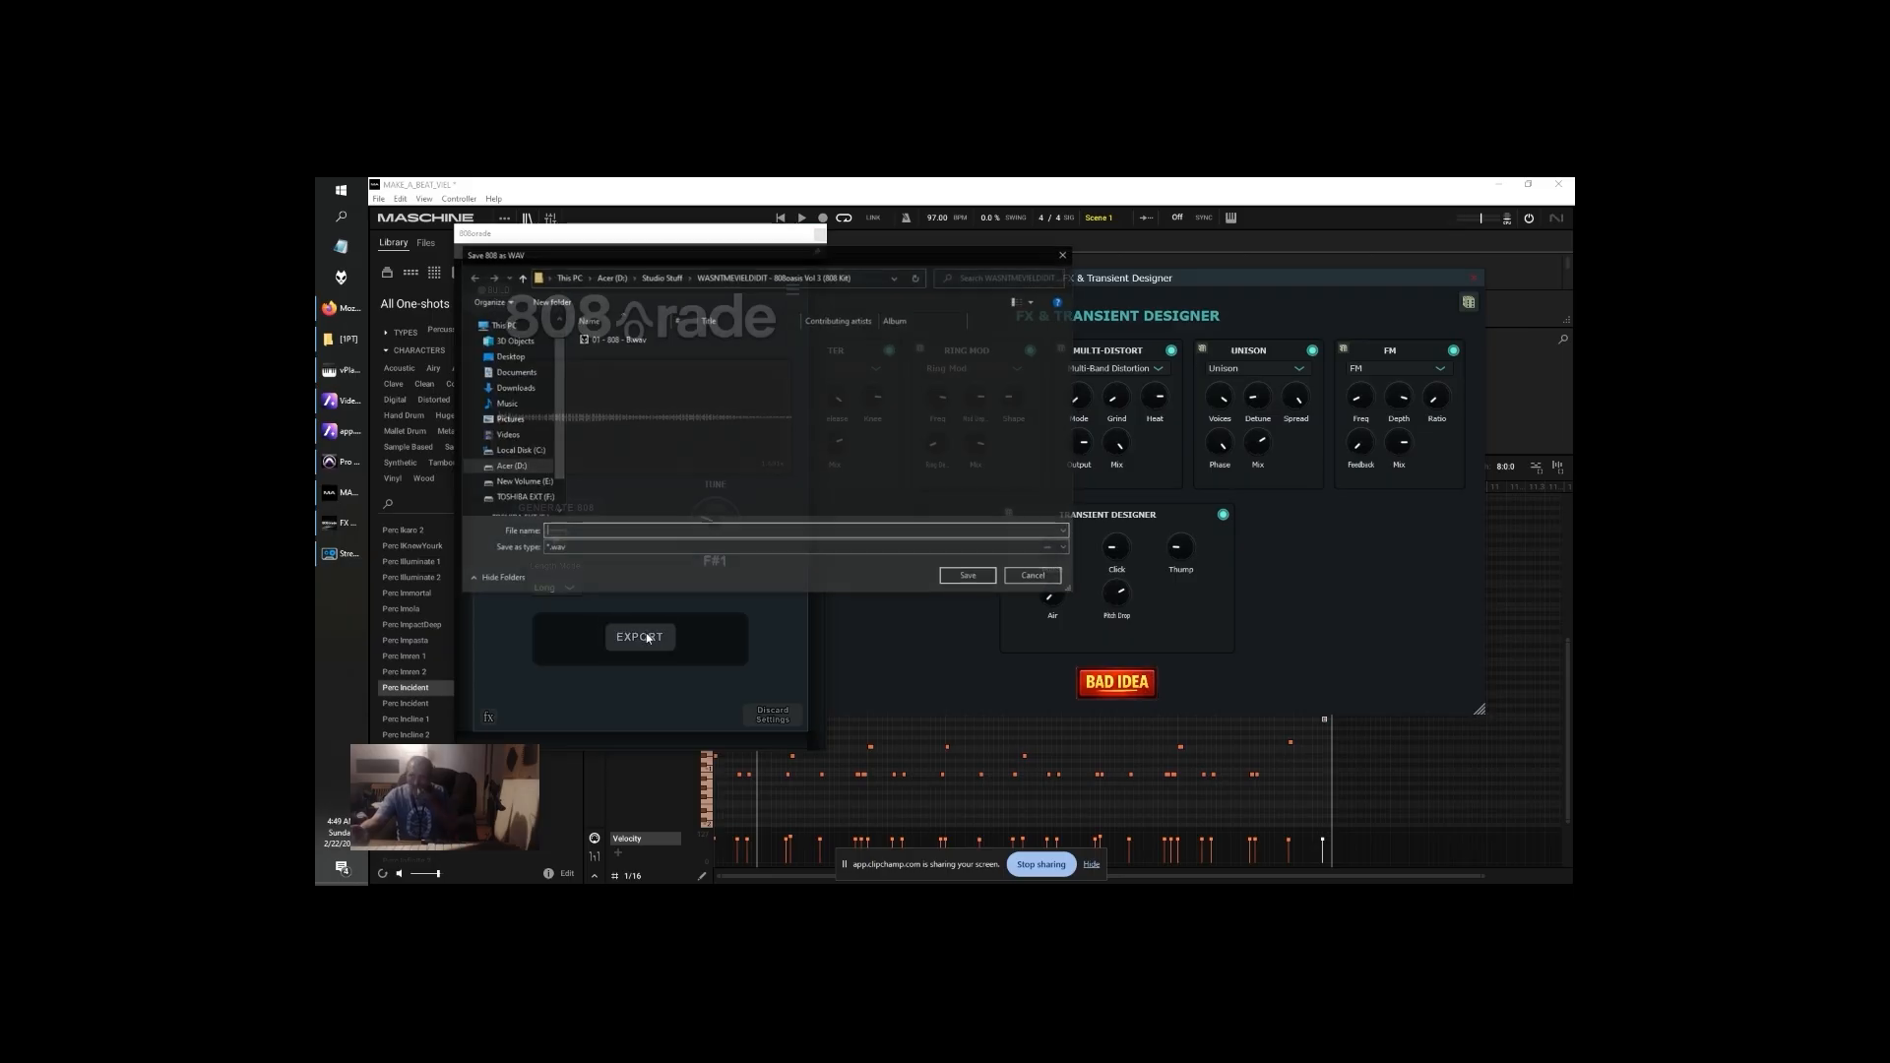
{"action": "left_click", "coordinate": [624, 340]}
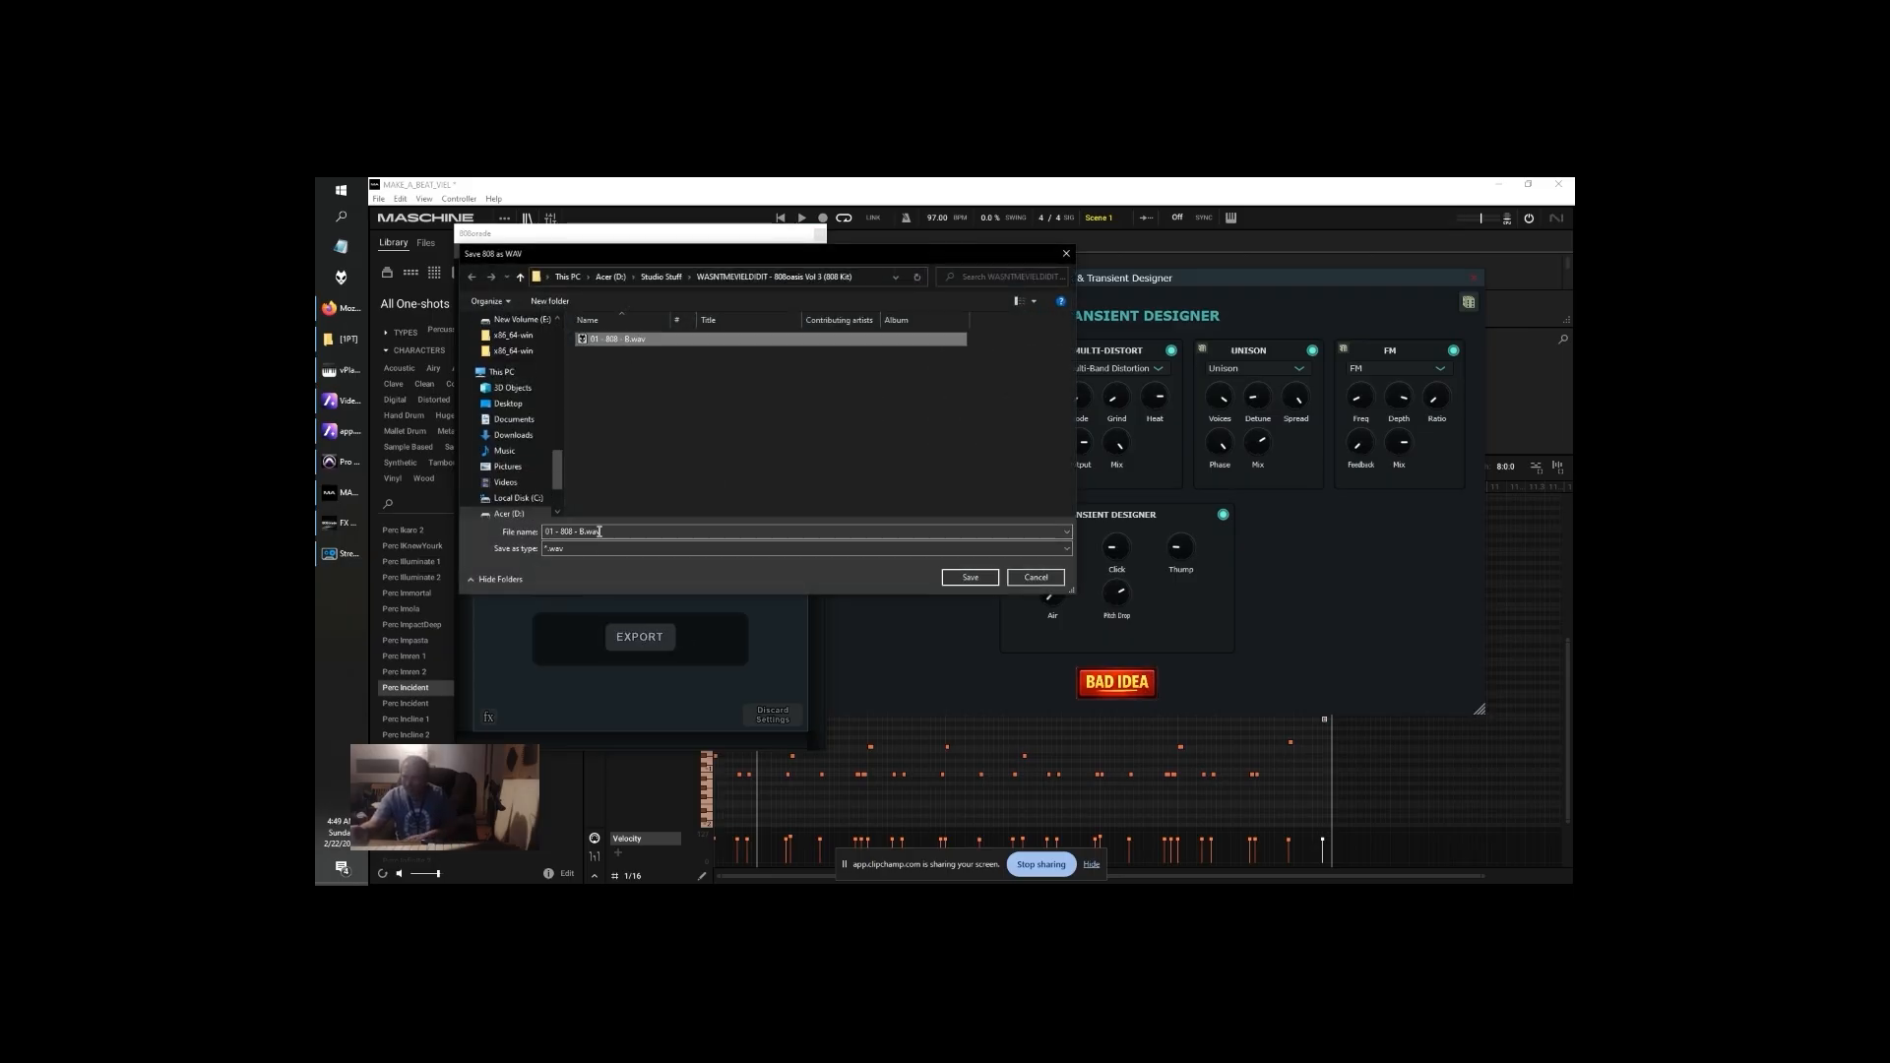
{"action": "left_click", "coordinate": [600, 532]}
{"action": "left_click_drag", "start_coordinate": [646, 260], "coordinate": [1015, 215]}
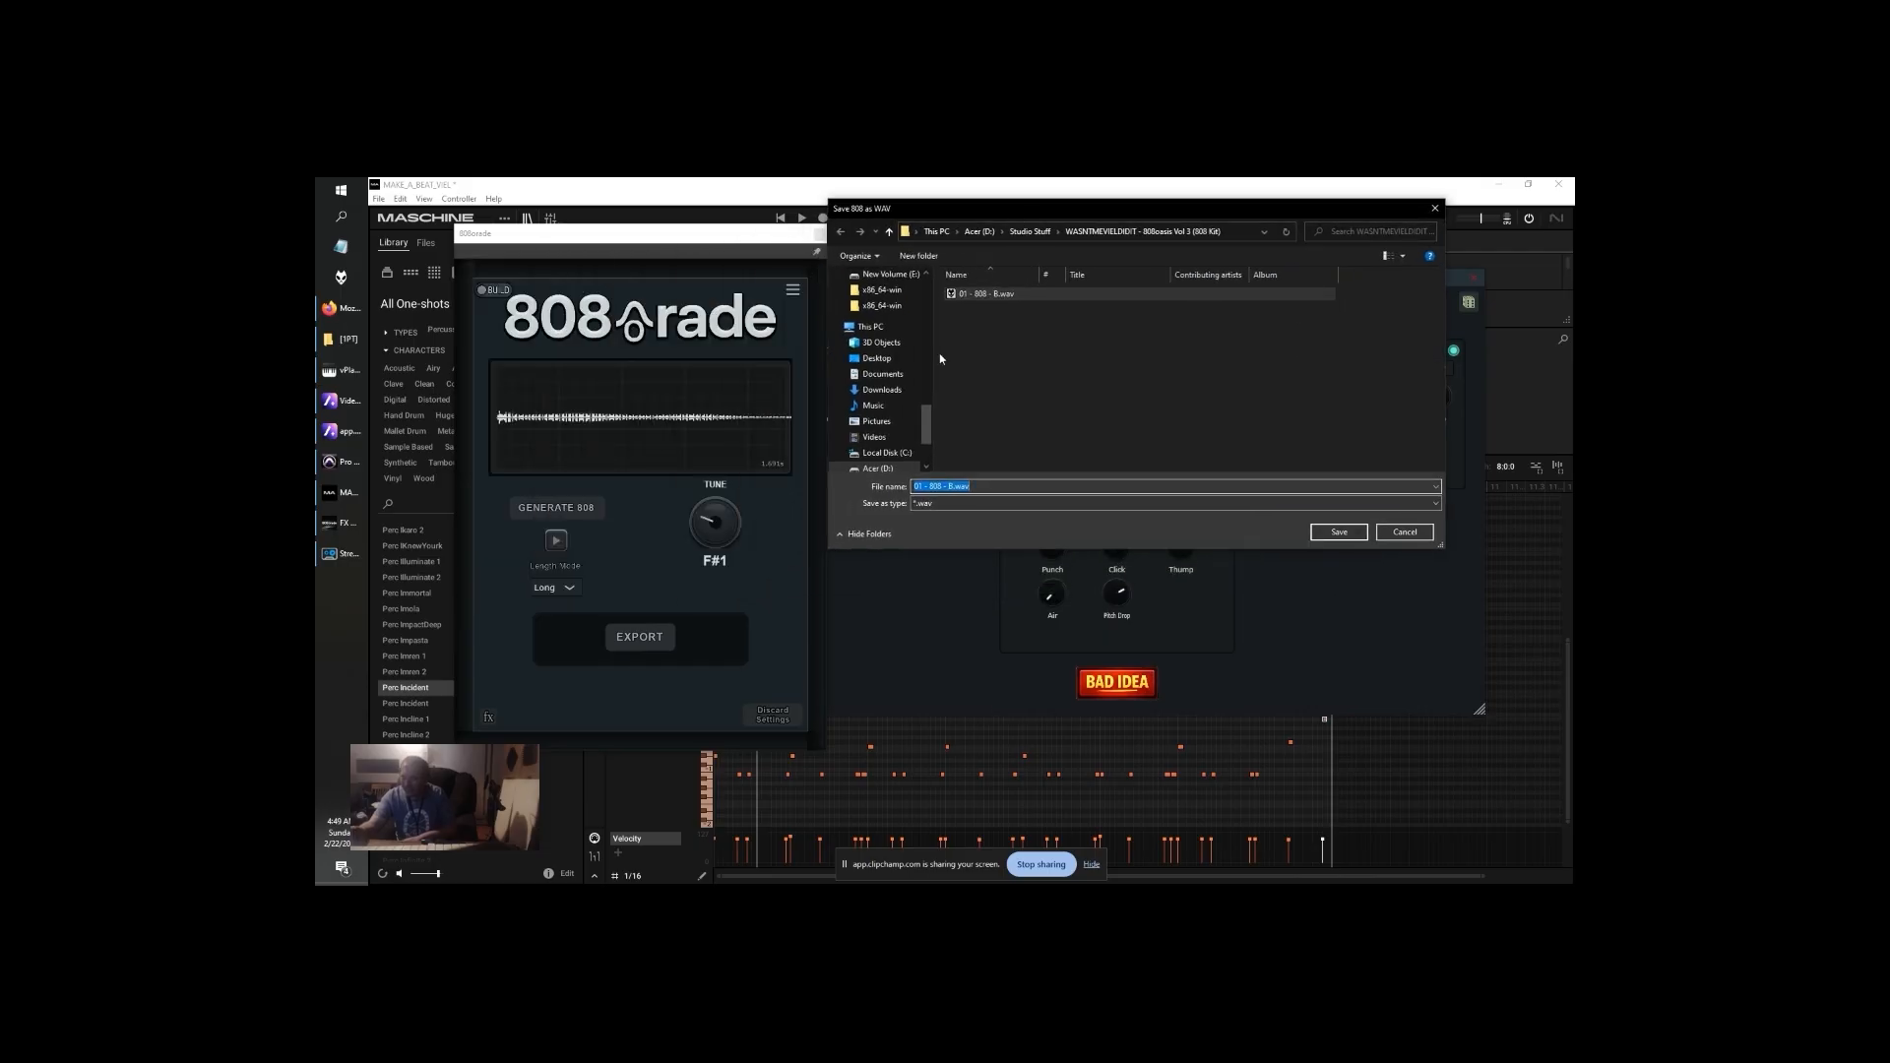
{"action": "left_click", "coordinate": [926, 486]}
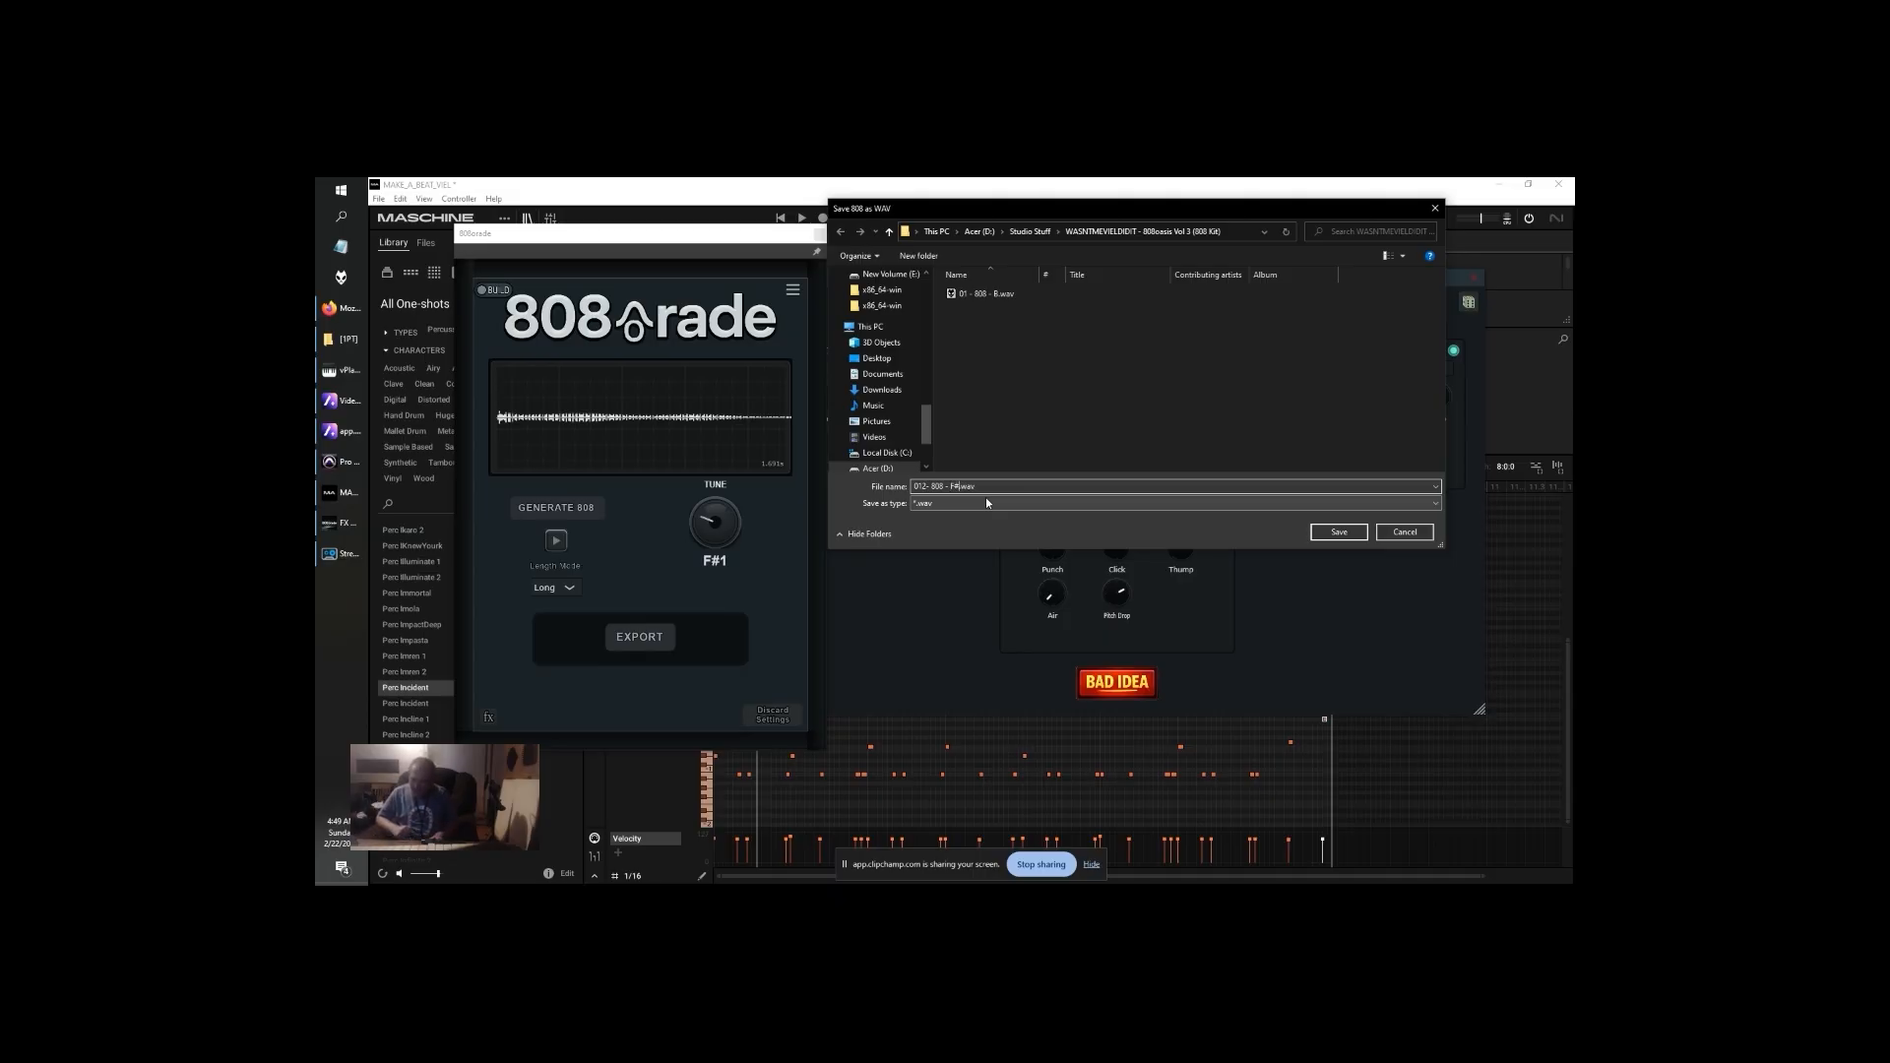
{"action": "key", "text": "Return"}
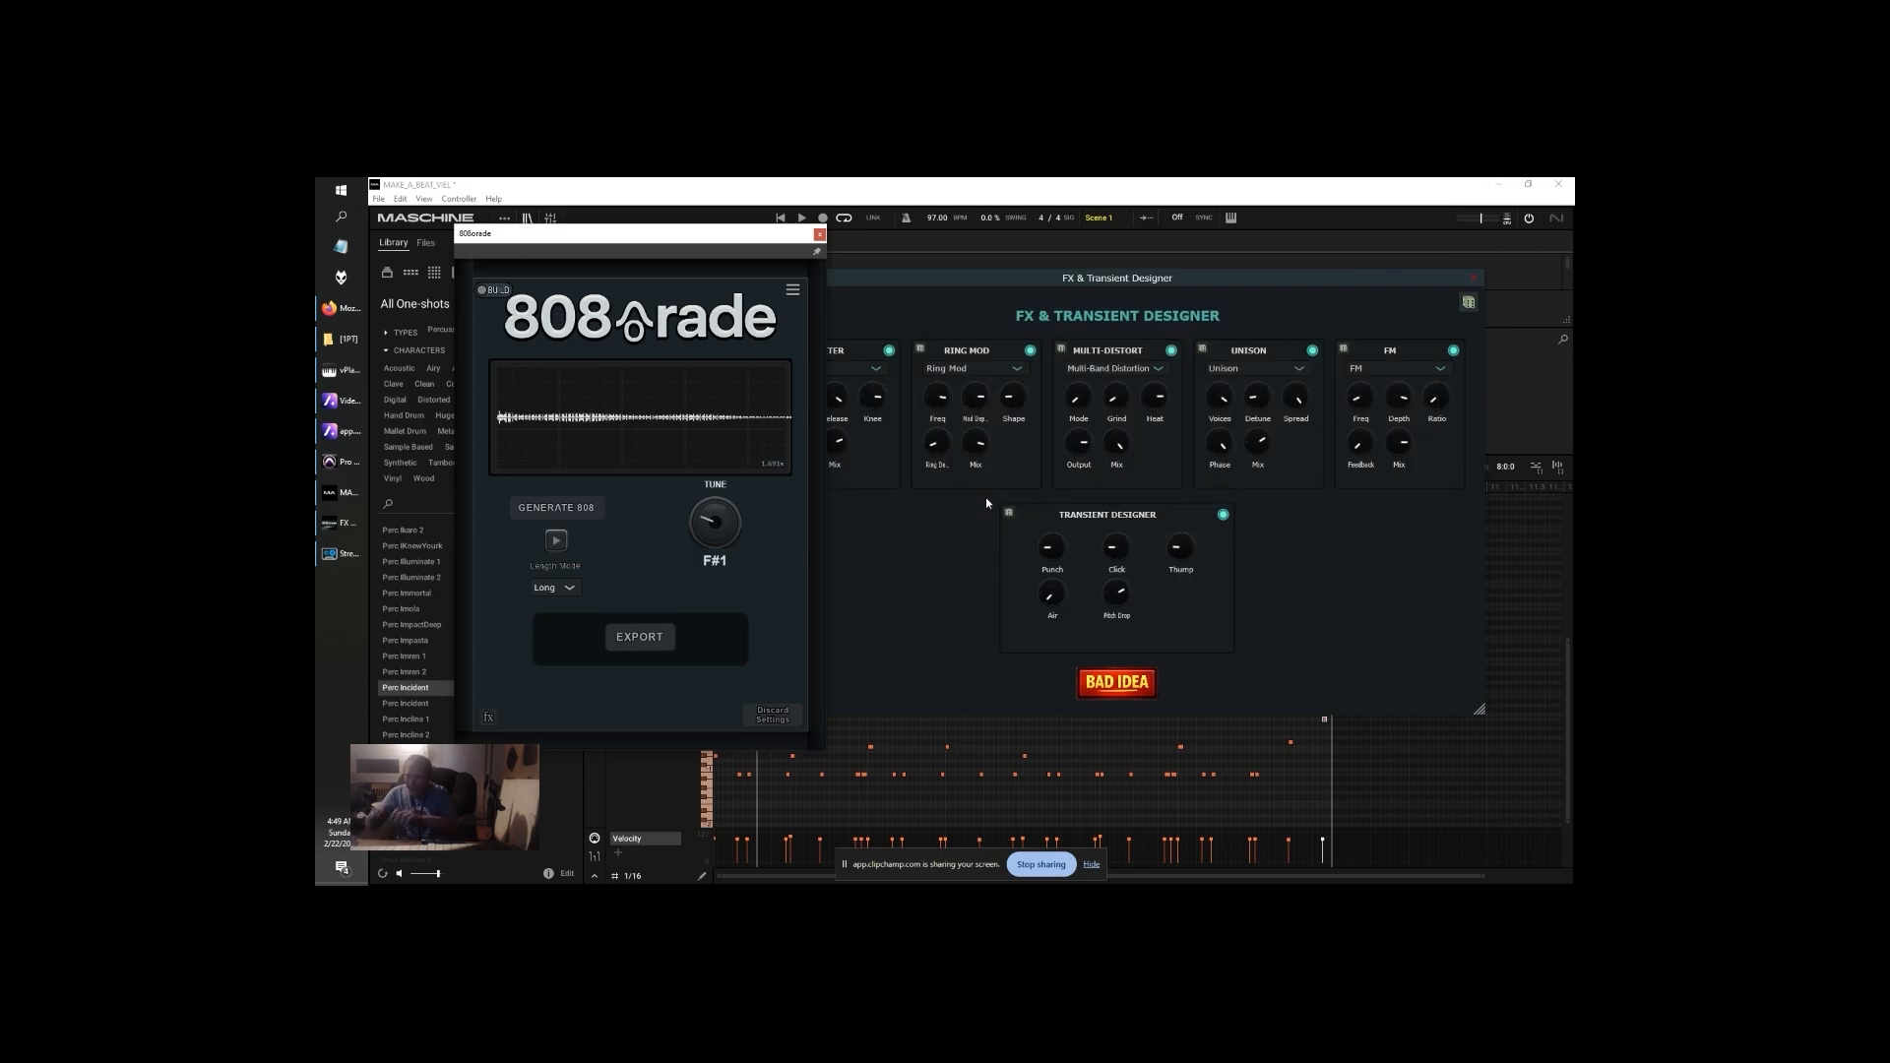
Generate a B1 808 and export it to the same folder as "03- 808 - B.wav"
{"action": "left_click", "coordinate": [574, 514]}
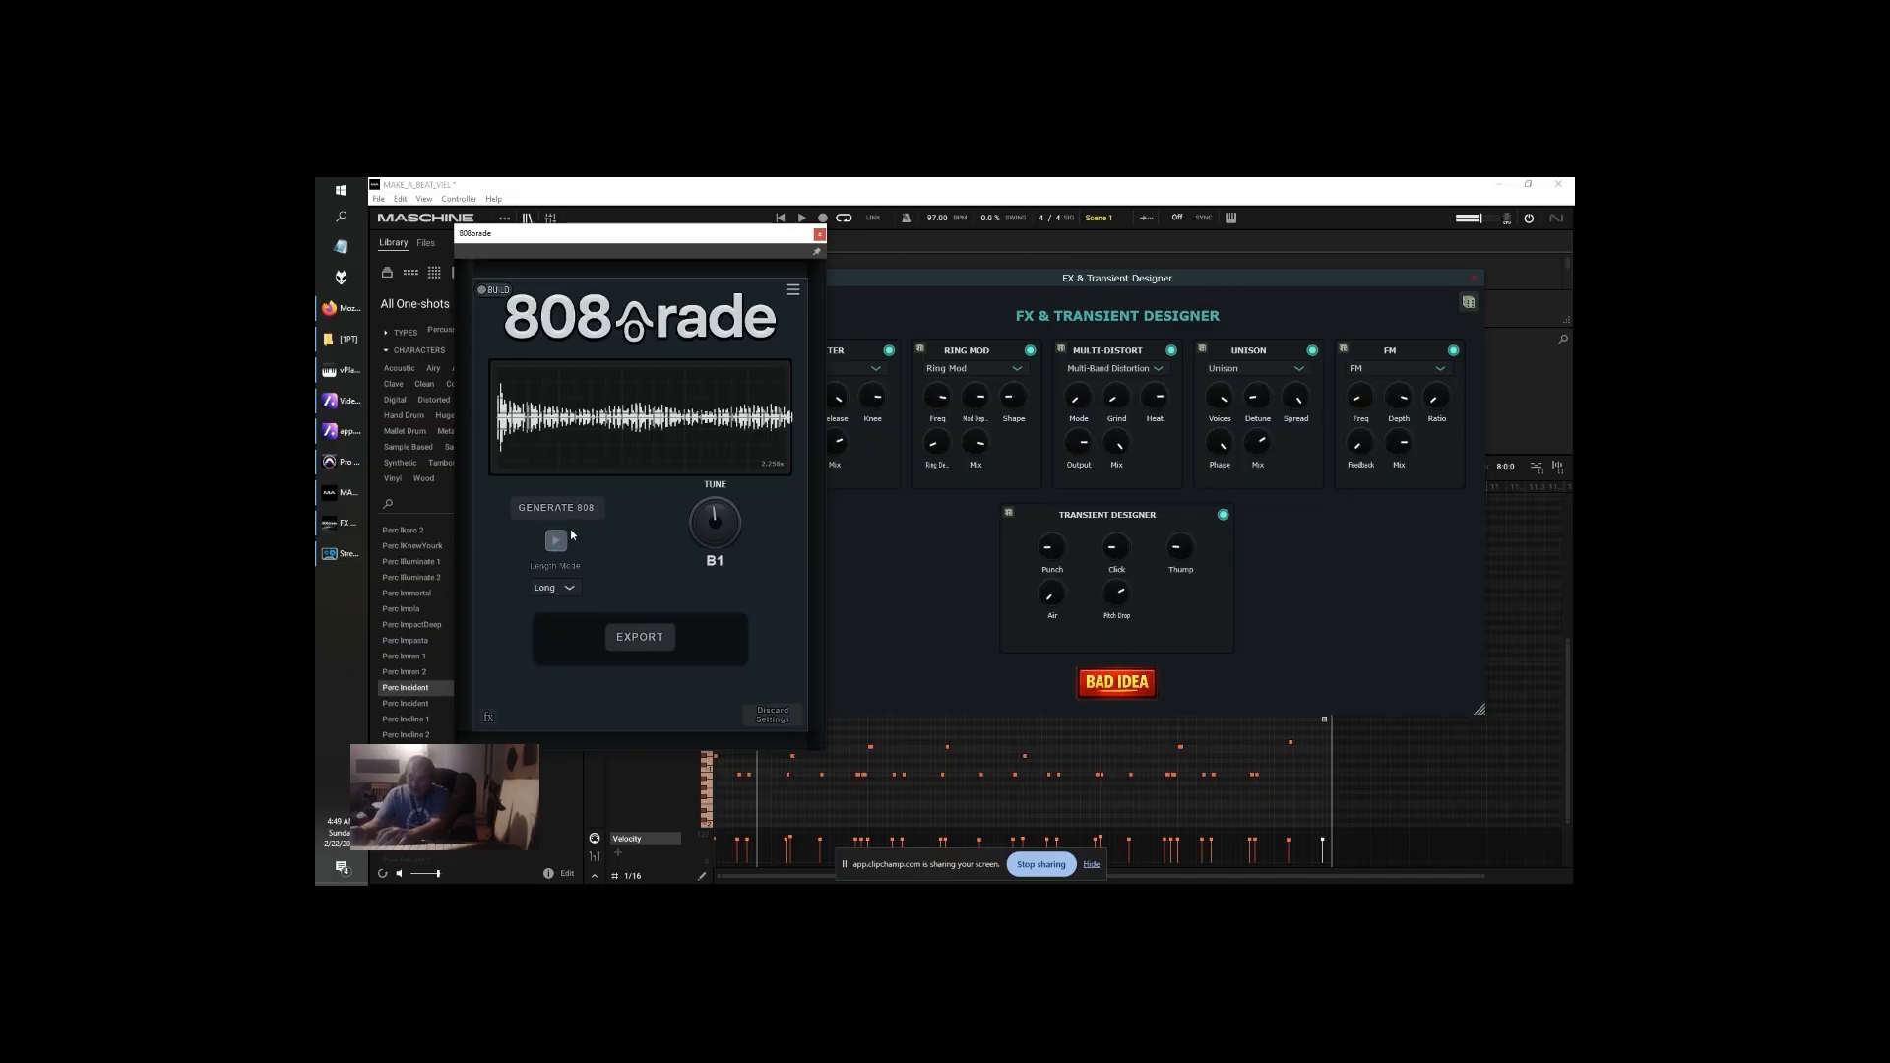
{"action": "left_click", "coordinate": [640, 638]}
{"action": "left_click", "coordinate": [1008, 309]}
{"action": "left_click", "coordinate": [930, 488]}
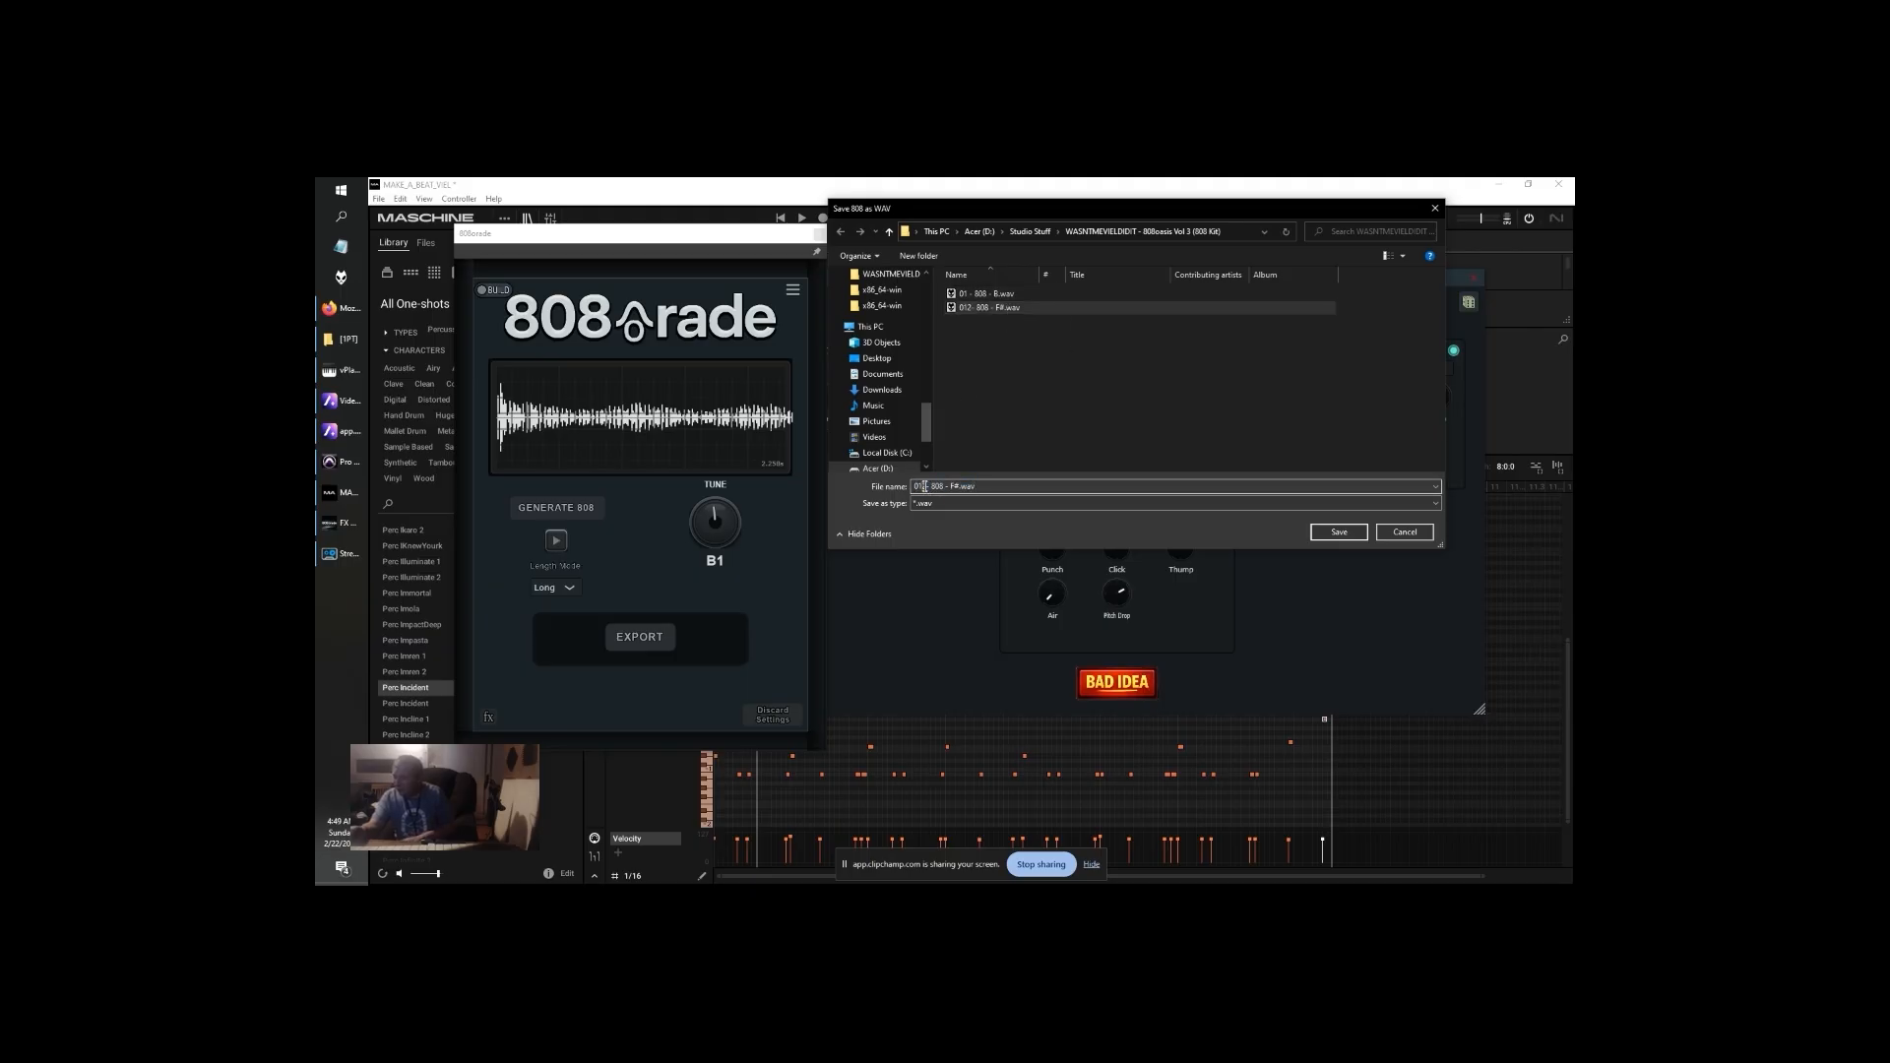
{"action": "key", "text": "BackSpace"}
{"action": "key", "text": "BackSpace"}
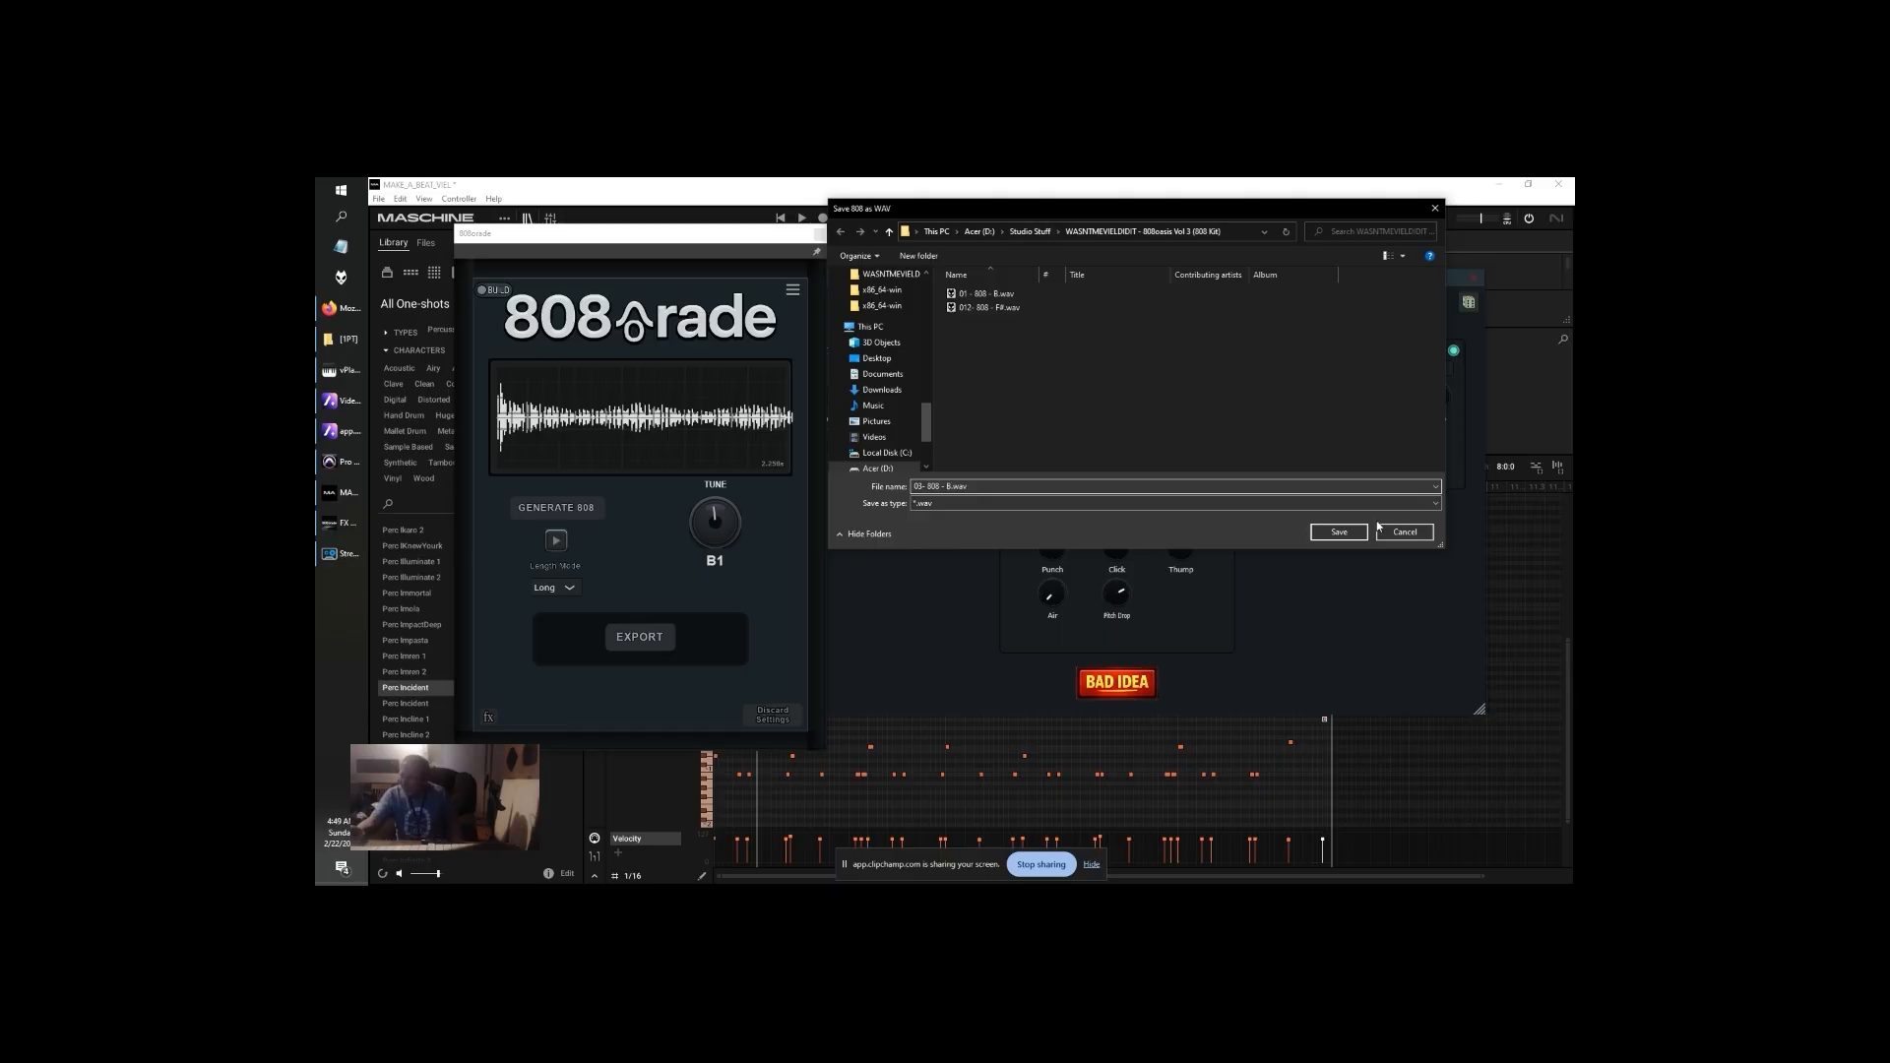
{"action": "left_click", "coordinate": [1339, 532]}
Generate another 808, then randomize the whole effects chain and the transient designer settings
{"action": "left_click", "coordinate": [582, 513]}
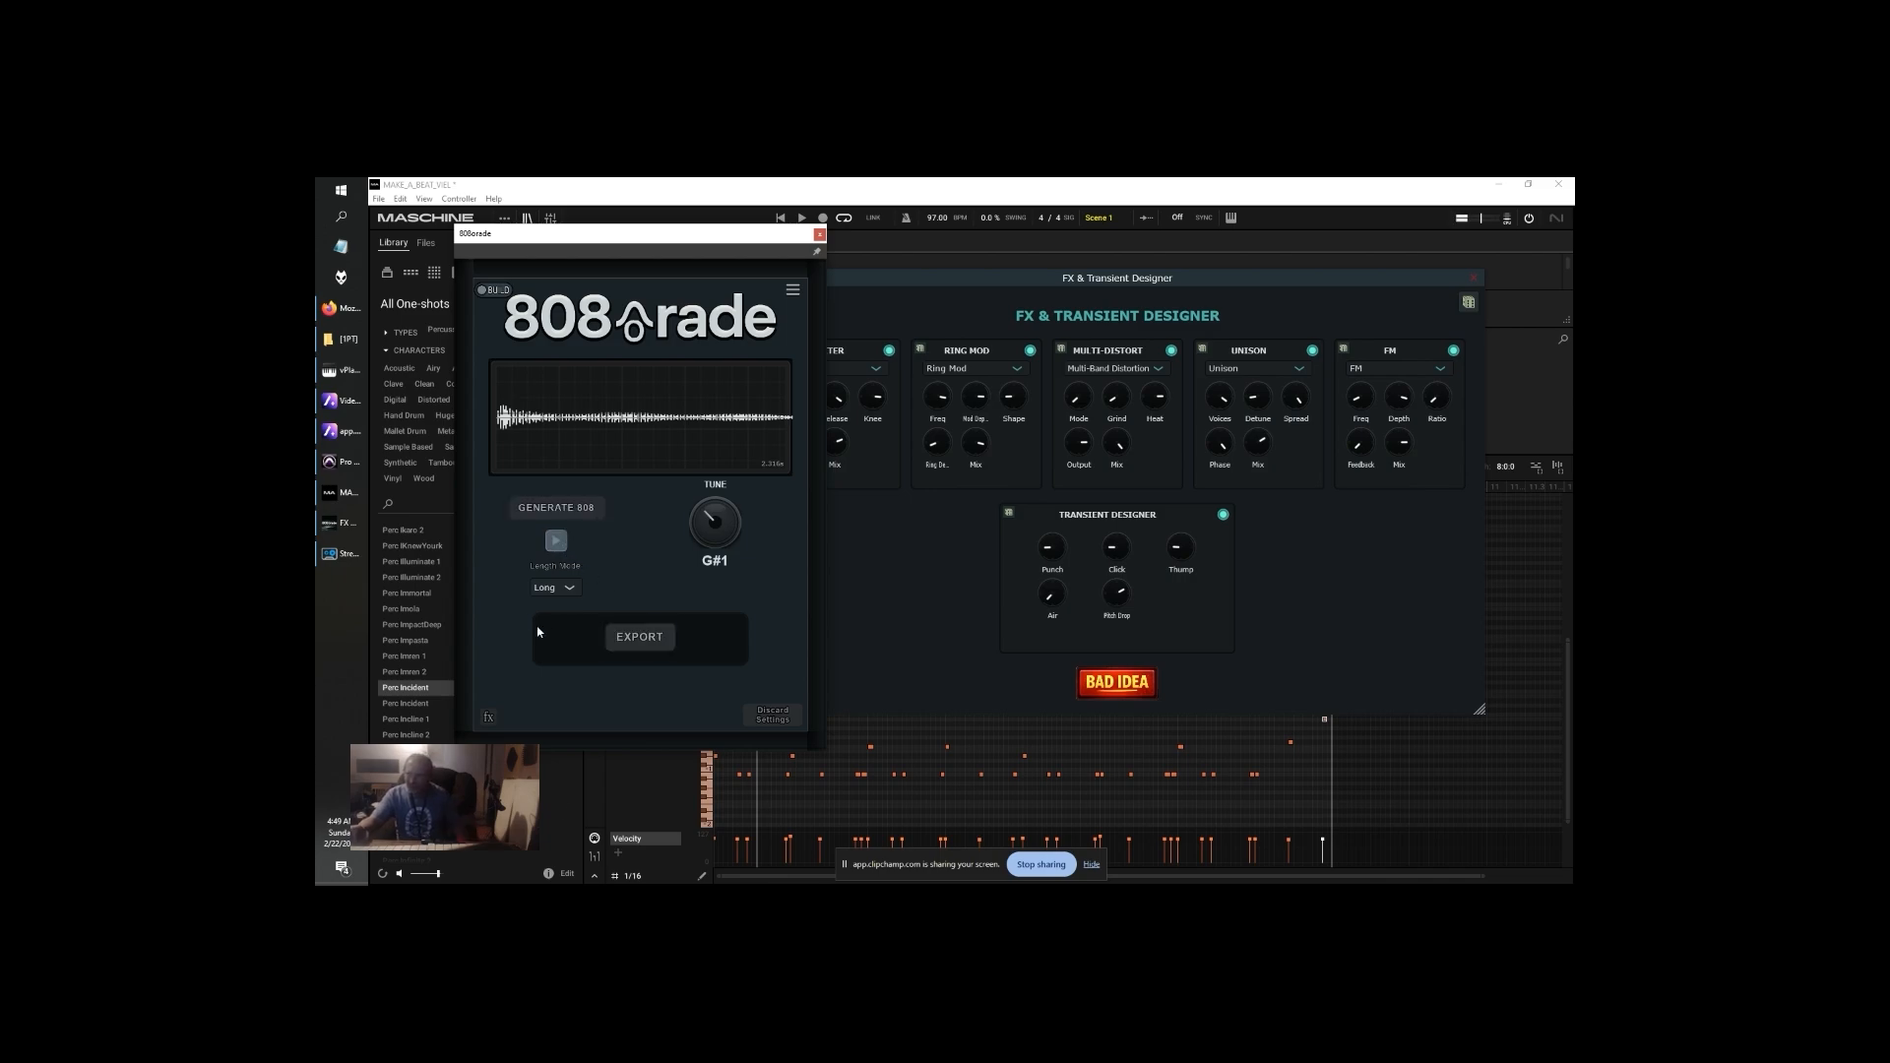
{"action": "left_click", "coordinate": [1327, 479]}
{"action": "left_click", "coordinate": [1468, 303]}
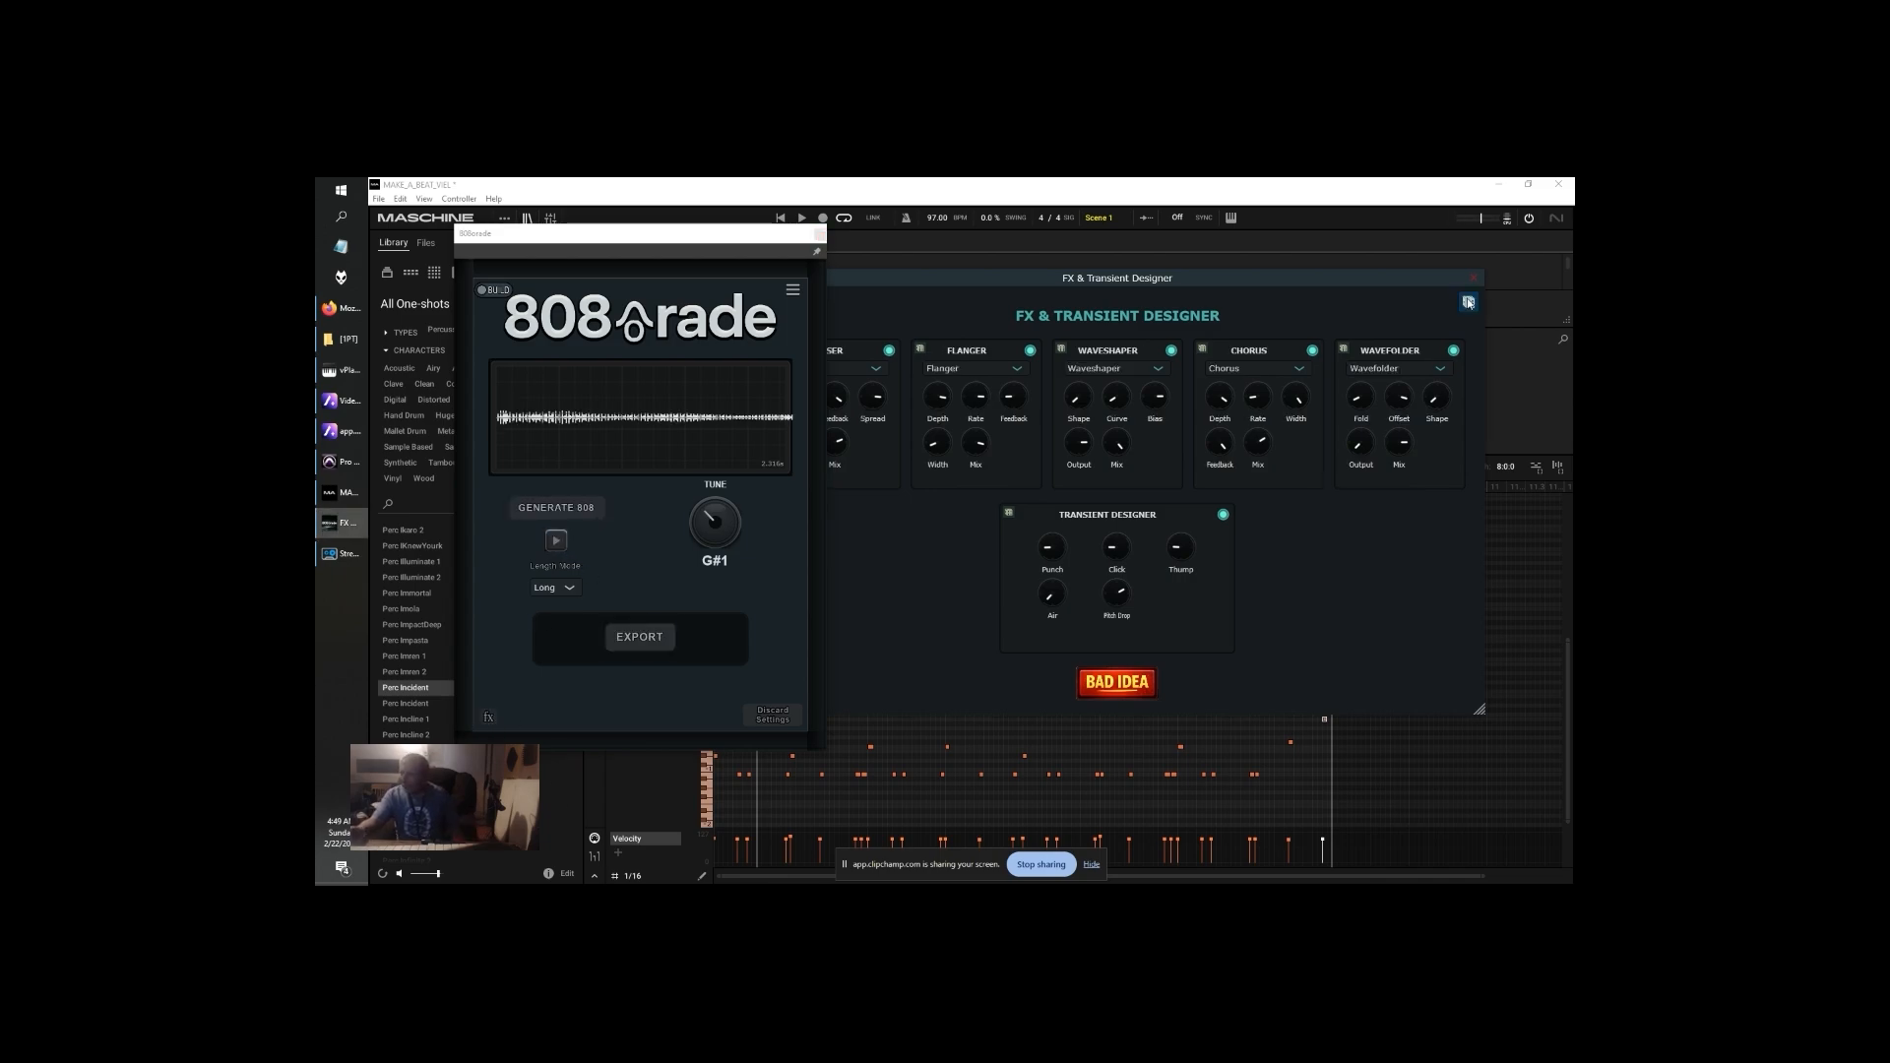
{"action": "left_click", "coordinate": [1009, 513]}
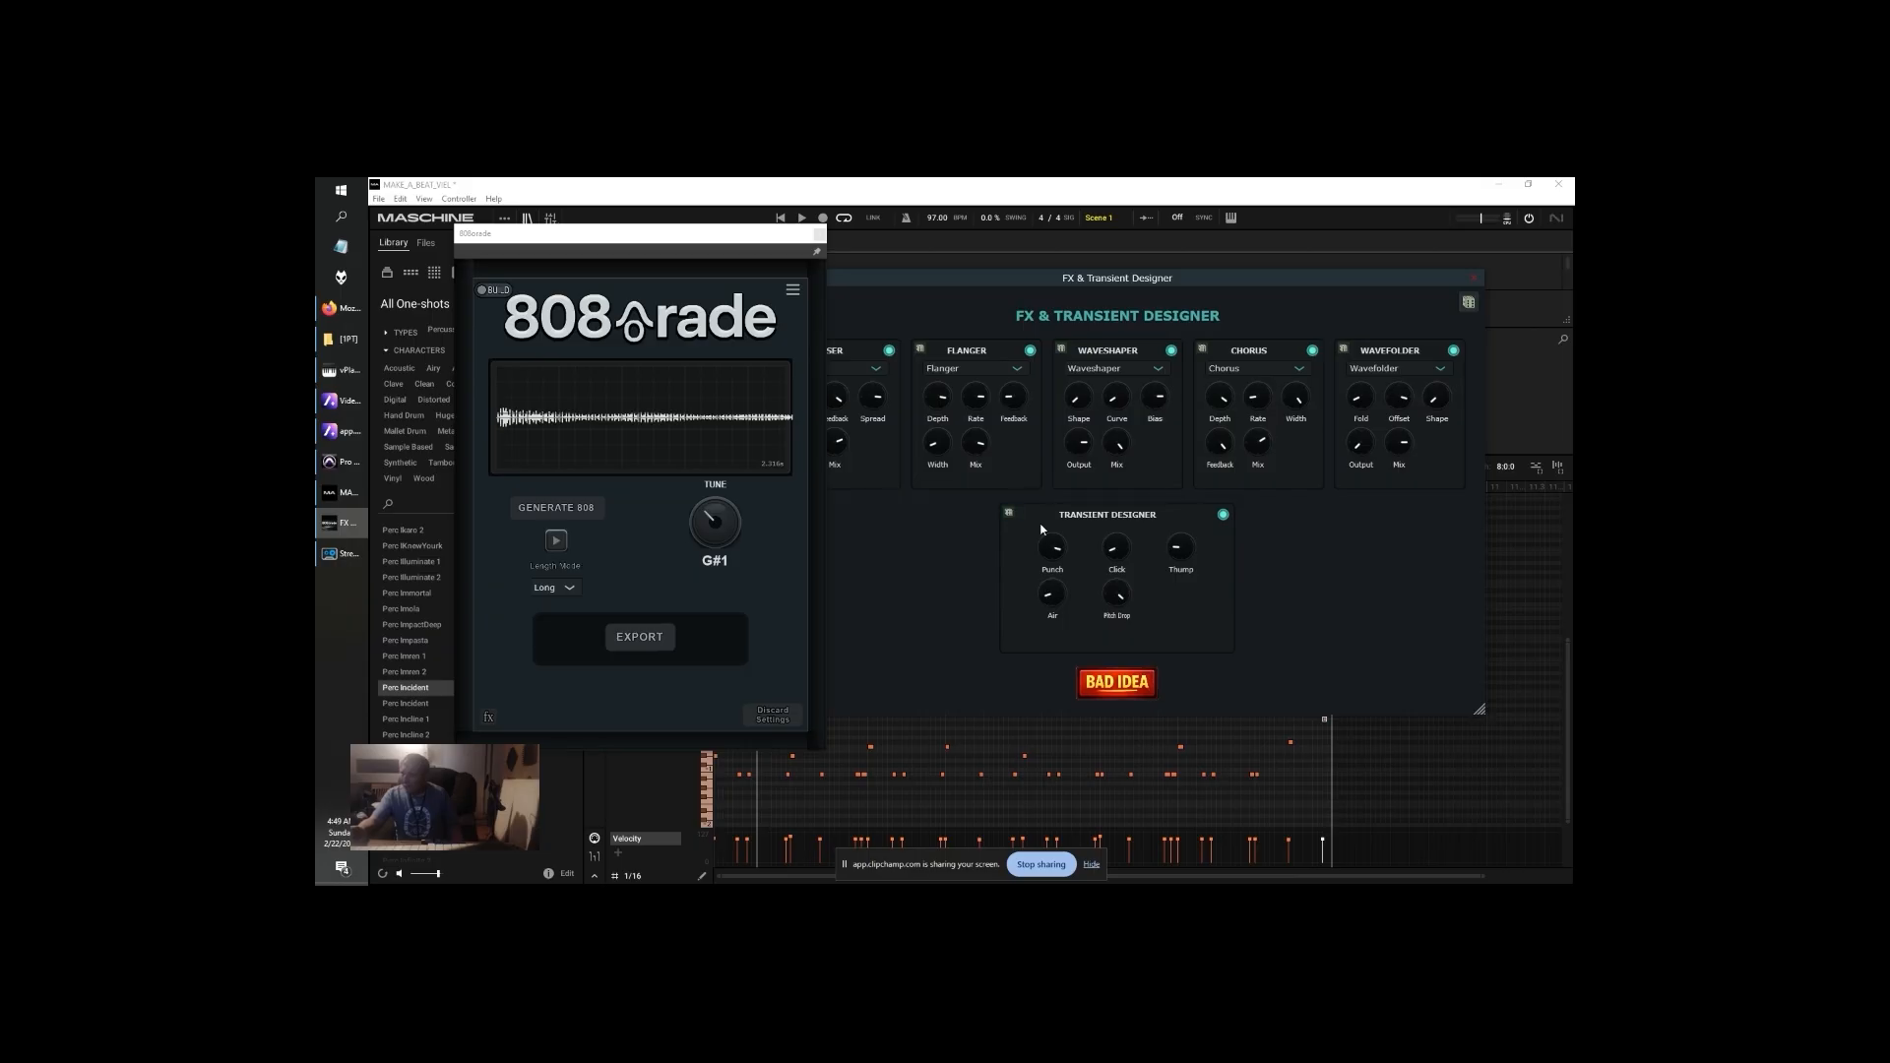
{"action": "left_click", "coordinate": [1468, 303]}
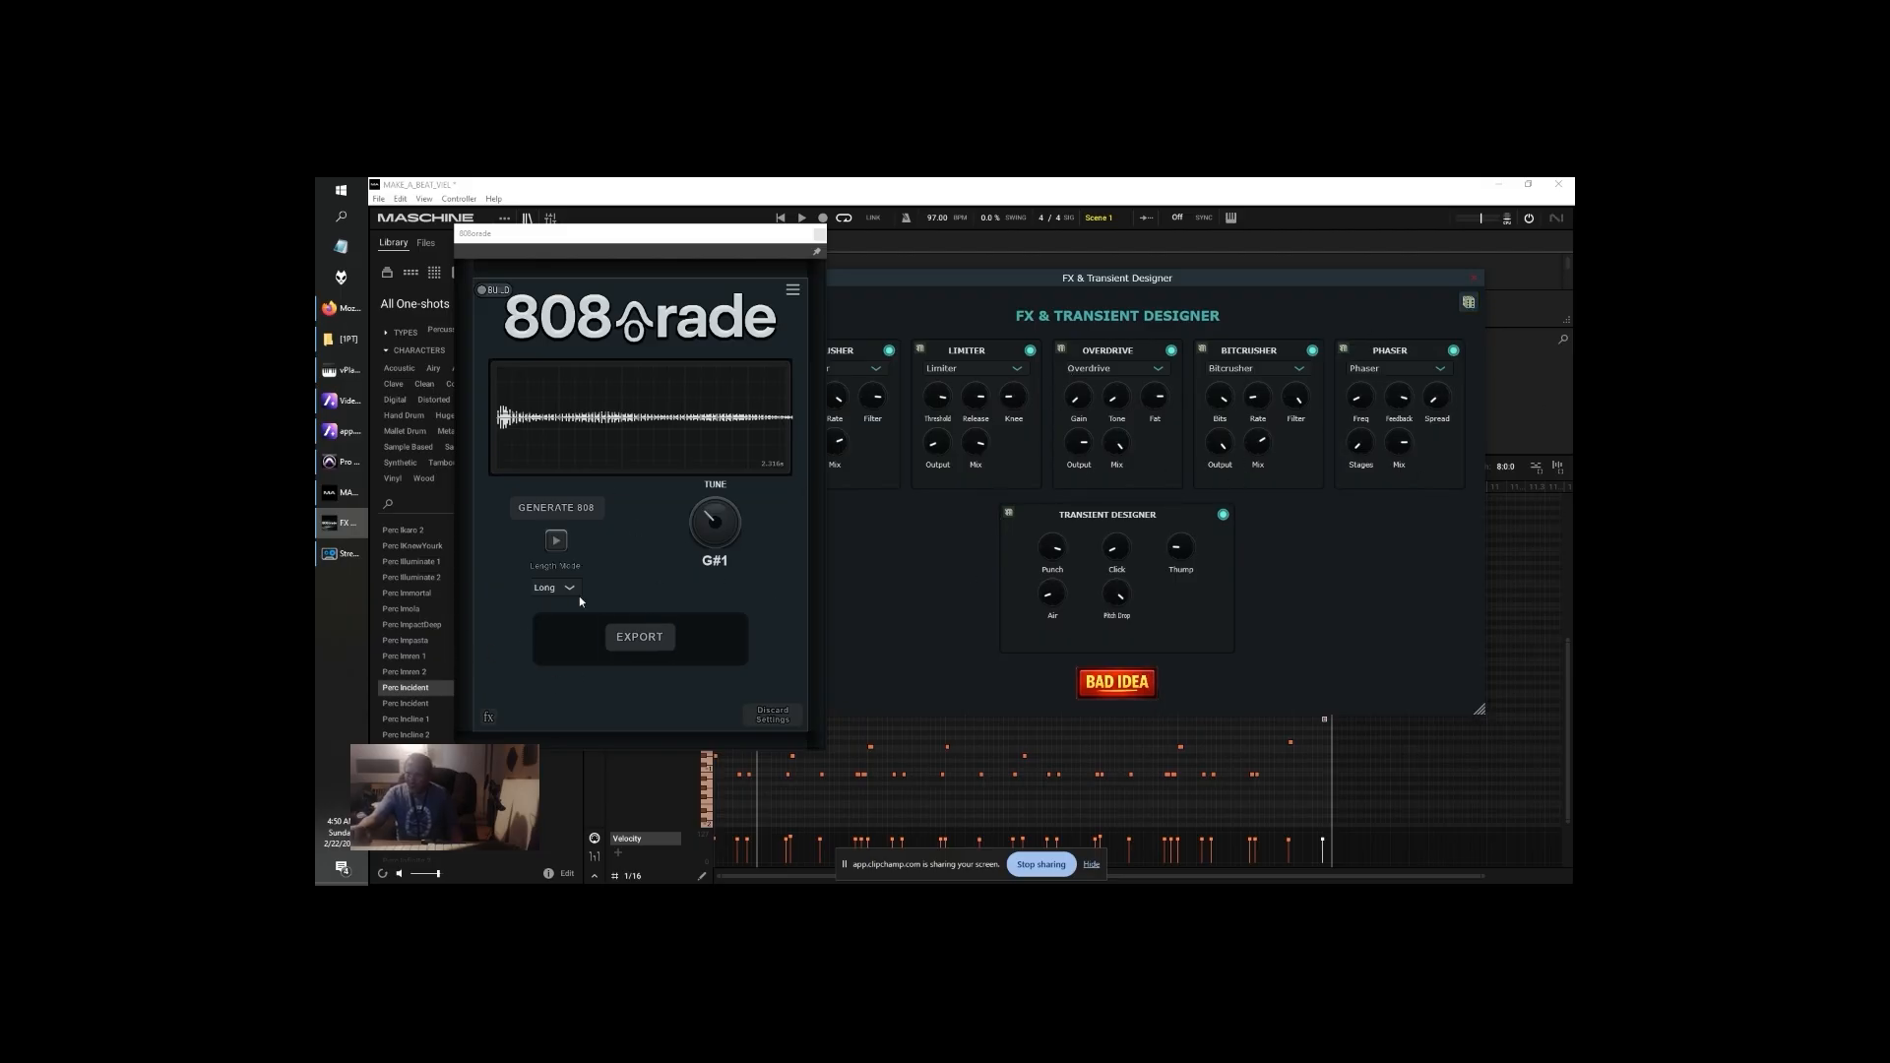
Generate and audition new 808 sounds through the changed effects until a G1 sound is produced
{"action": "left_click", "coordinate": [582, 512]}
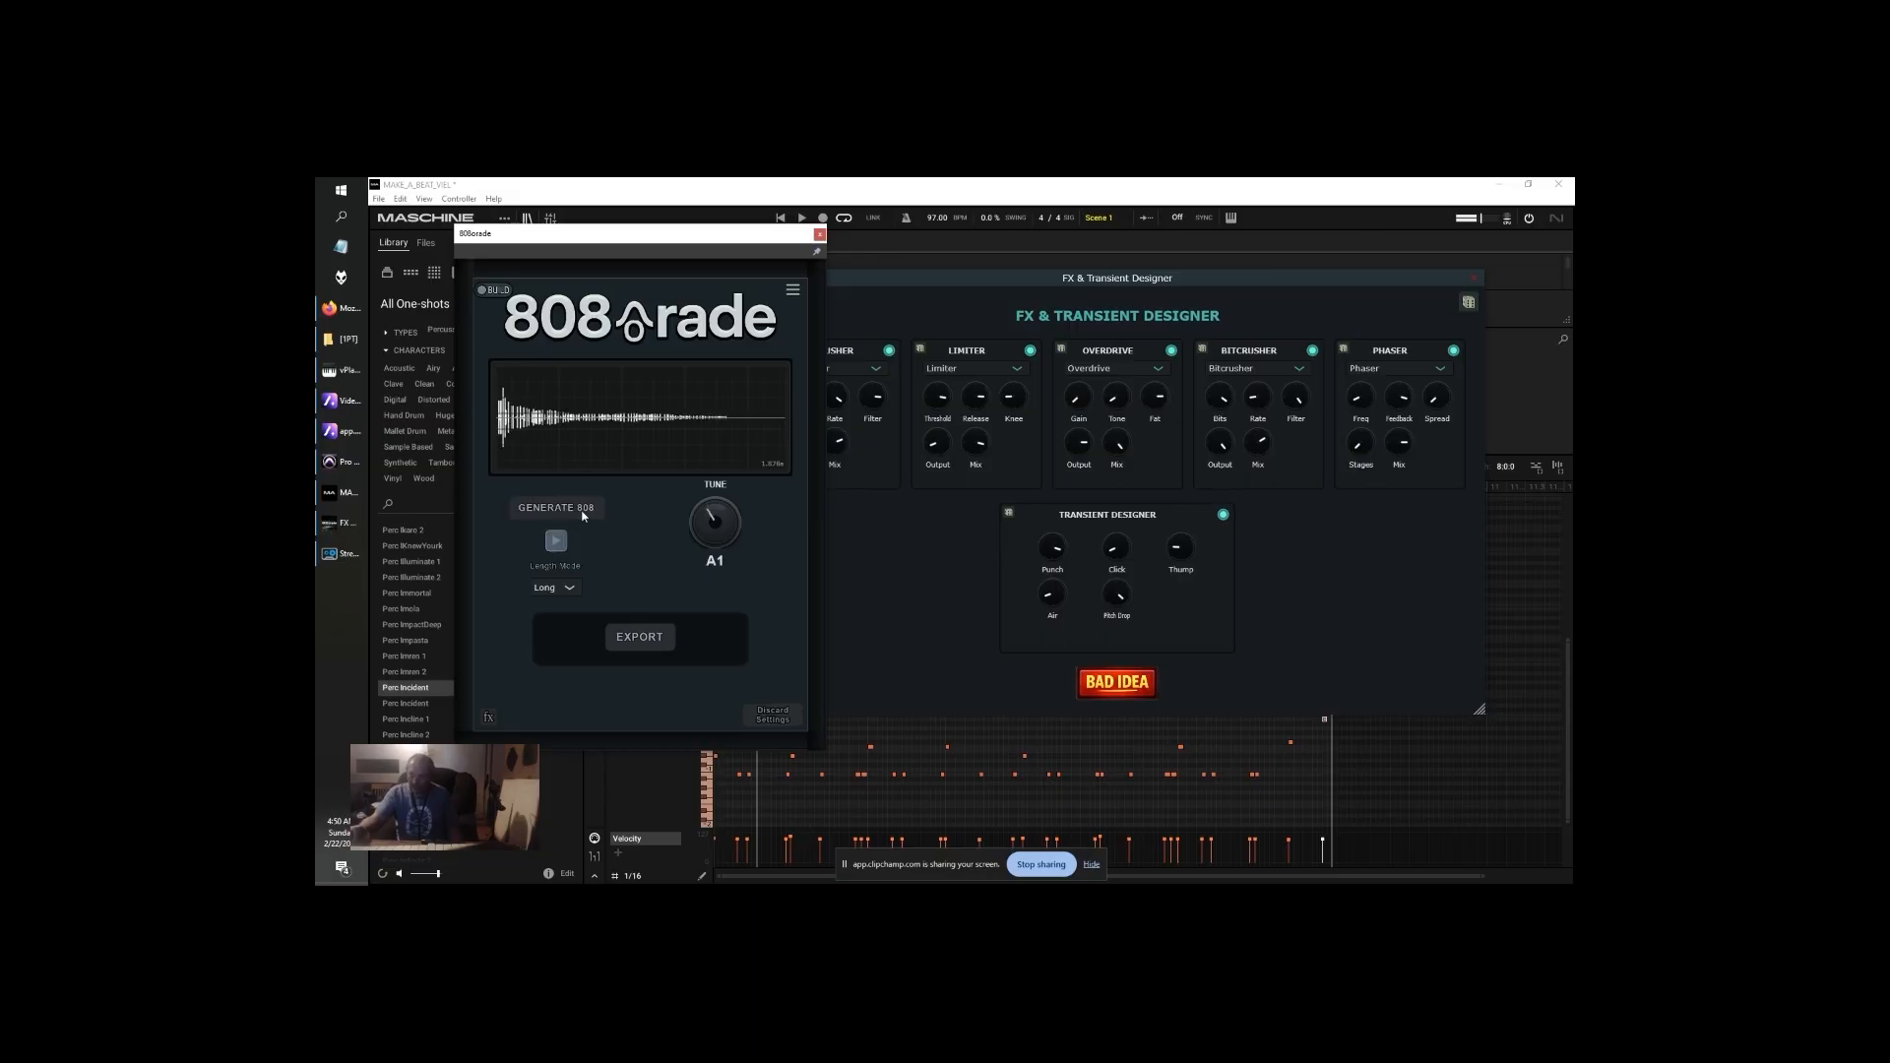
{"action": "left_click", "coordinate": [583, 512]}
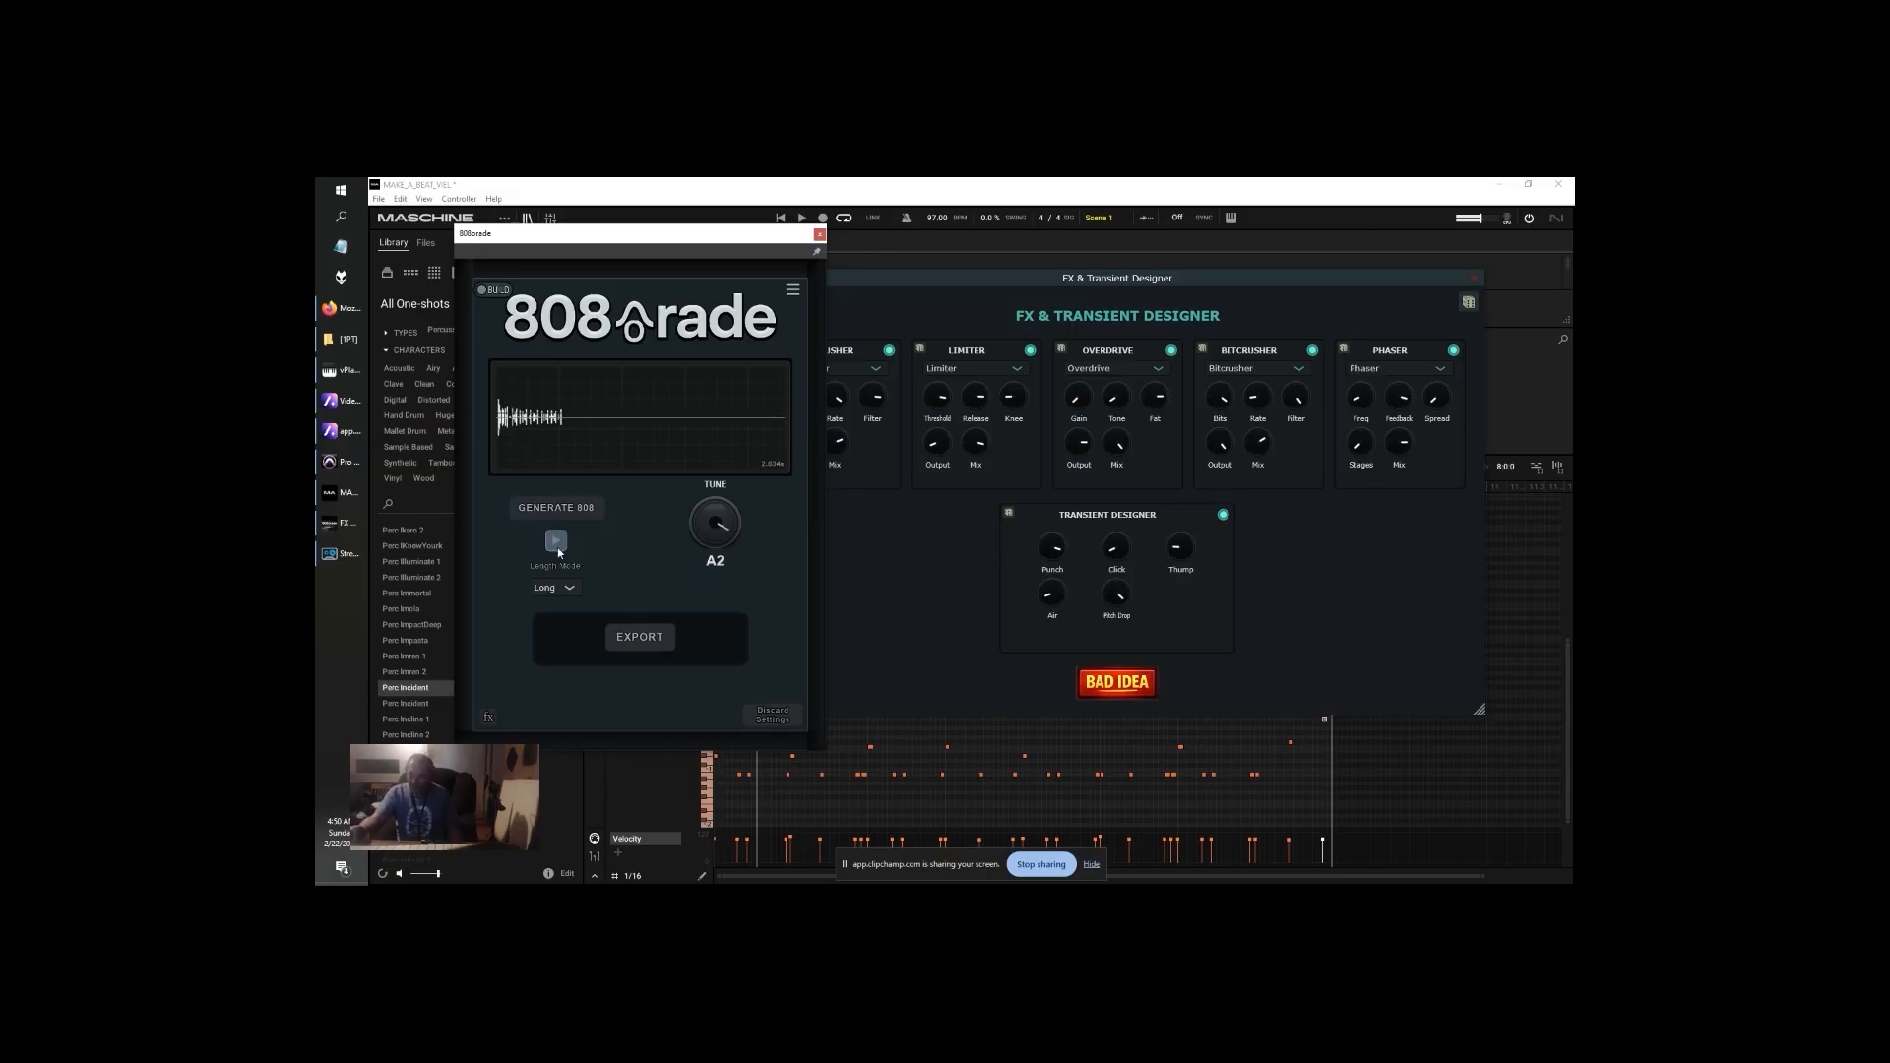
{"action": "left_click", "coordinate": [564, 513]}
{"action": "left_click", "coordinate": [556, 544]}
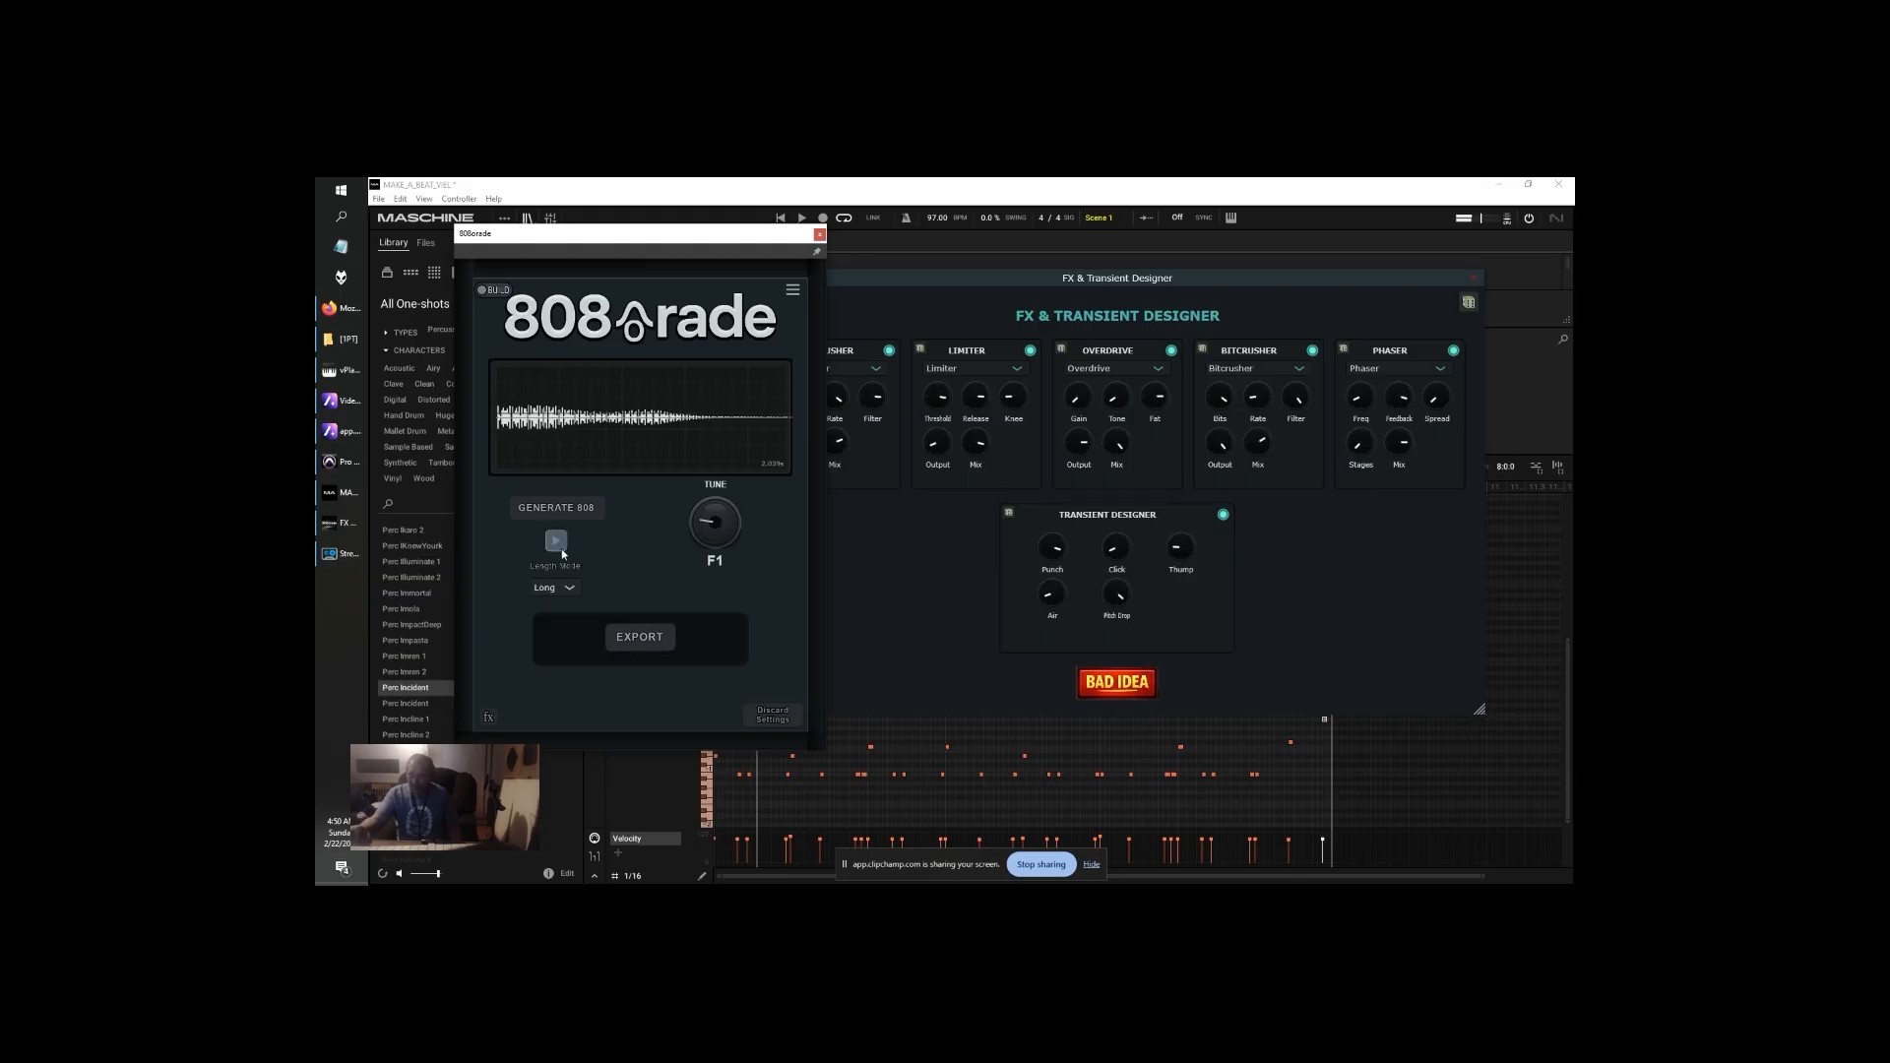
{"action": "left_click", "coordinate": [570, 511]}
{"action": "left_click", "coordinate": [571, 518]}
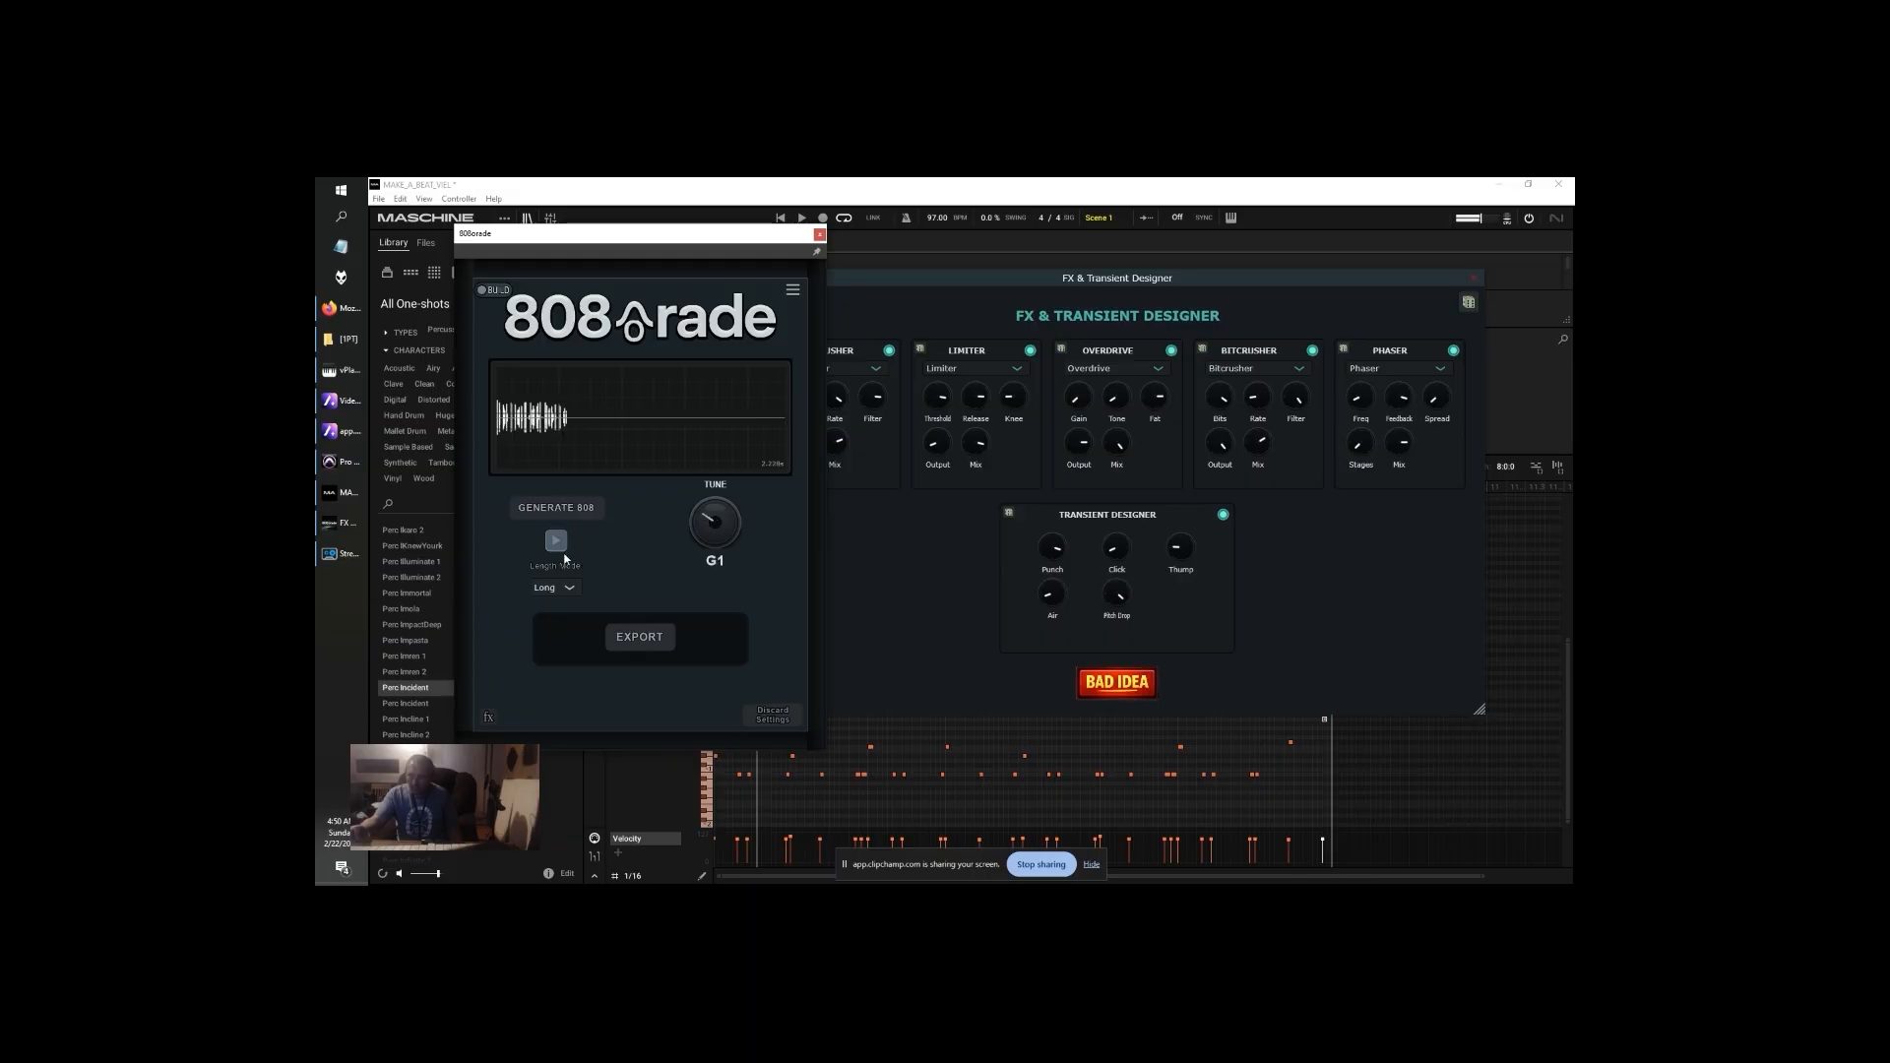
Export the G1 sound as a WAV named "02- 808 - G.wav" in the 808 Kit folder
{"action": "left_click", "coordinate": [640, 637]}
{"action": "left_click", "coordinate": [983, 322]}
{"action": "left_click", "coordinate": [975, 487]}
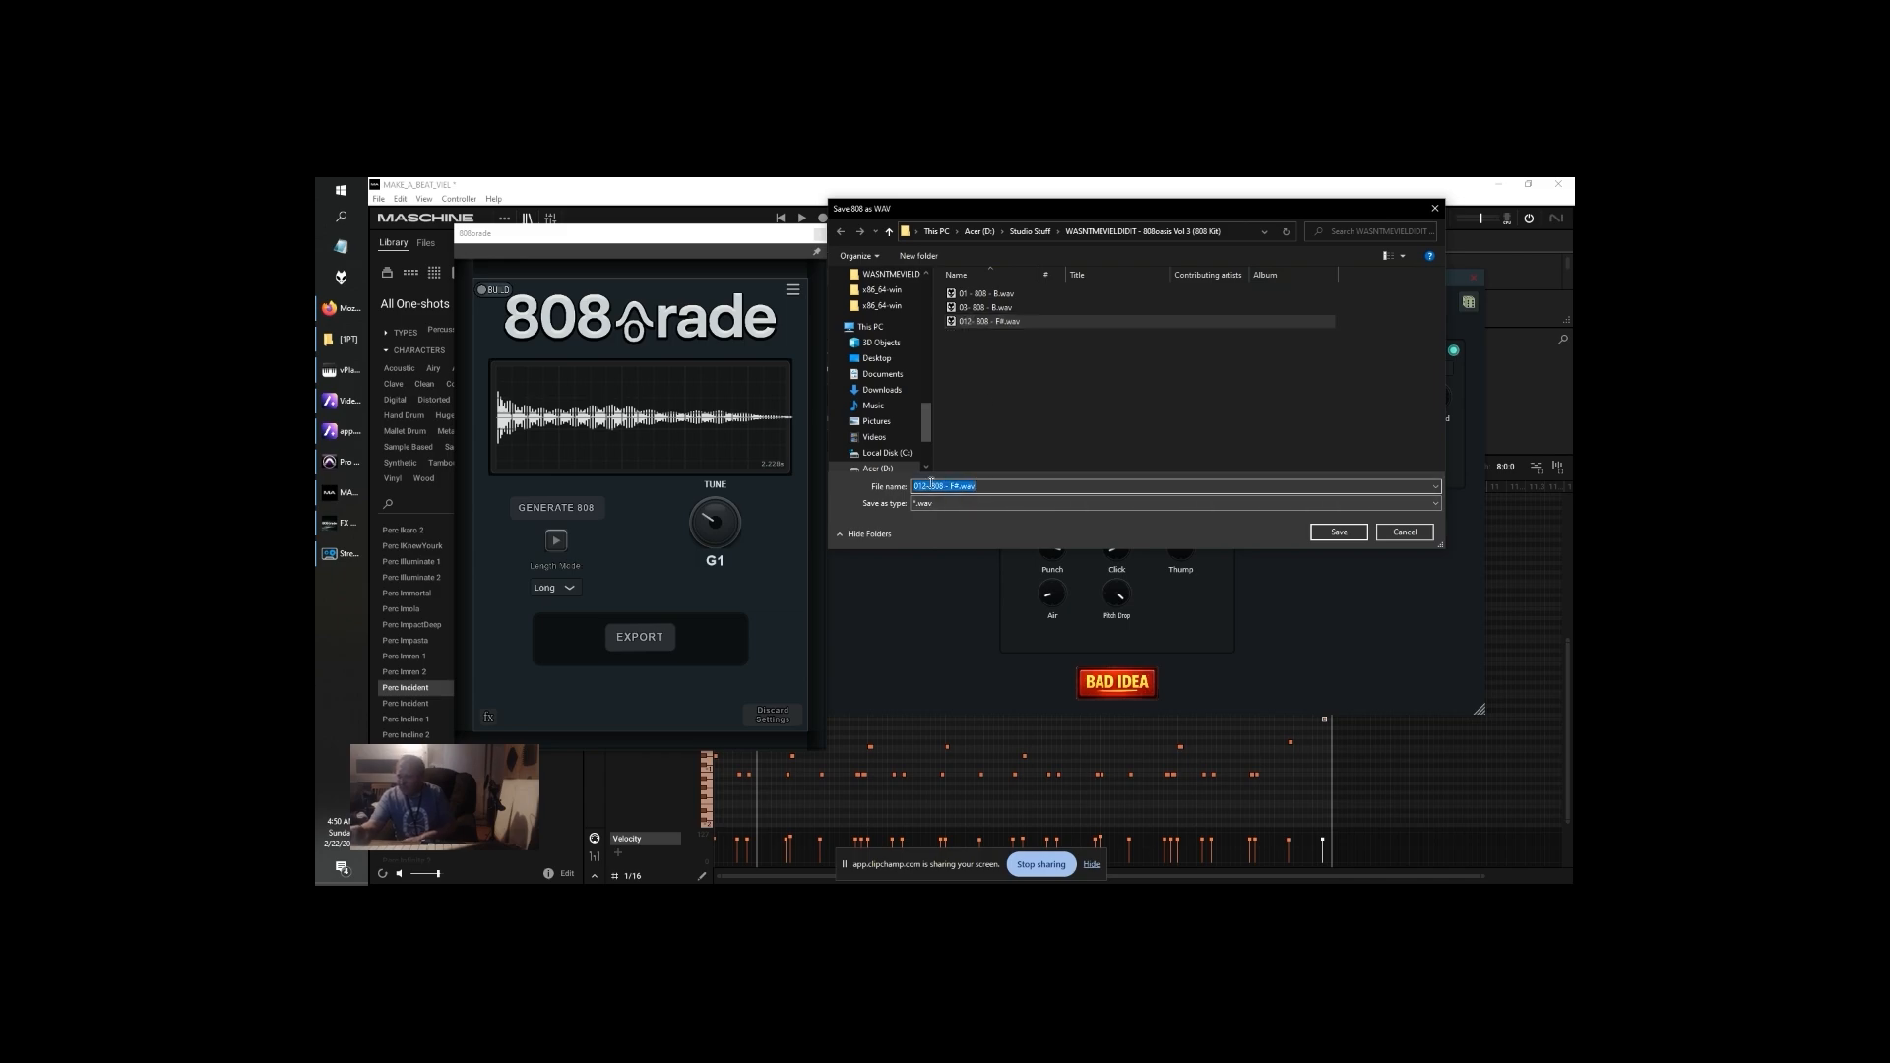
{"action": "key", "text": "BackSpace"}
{"action": "key", "text": "BackSpace"}
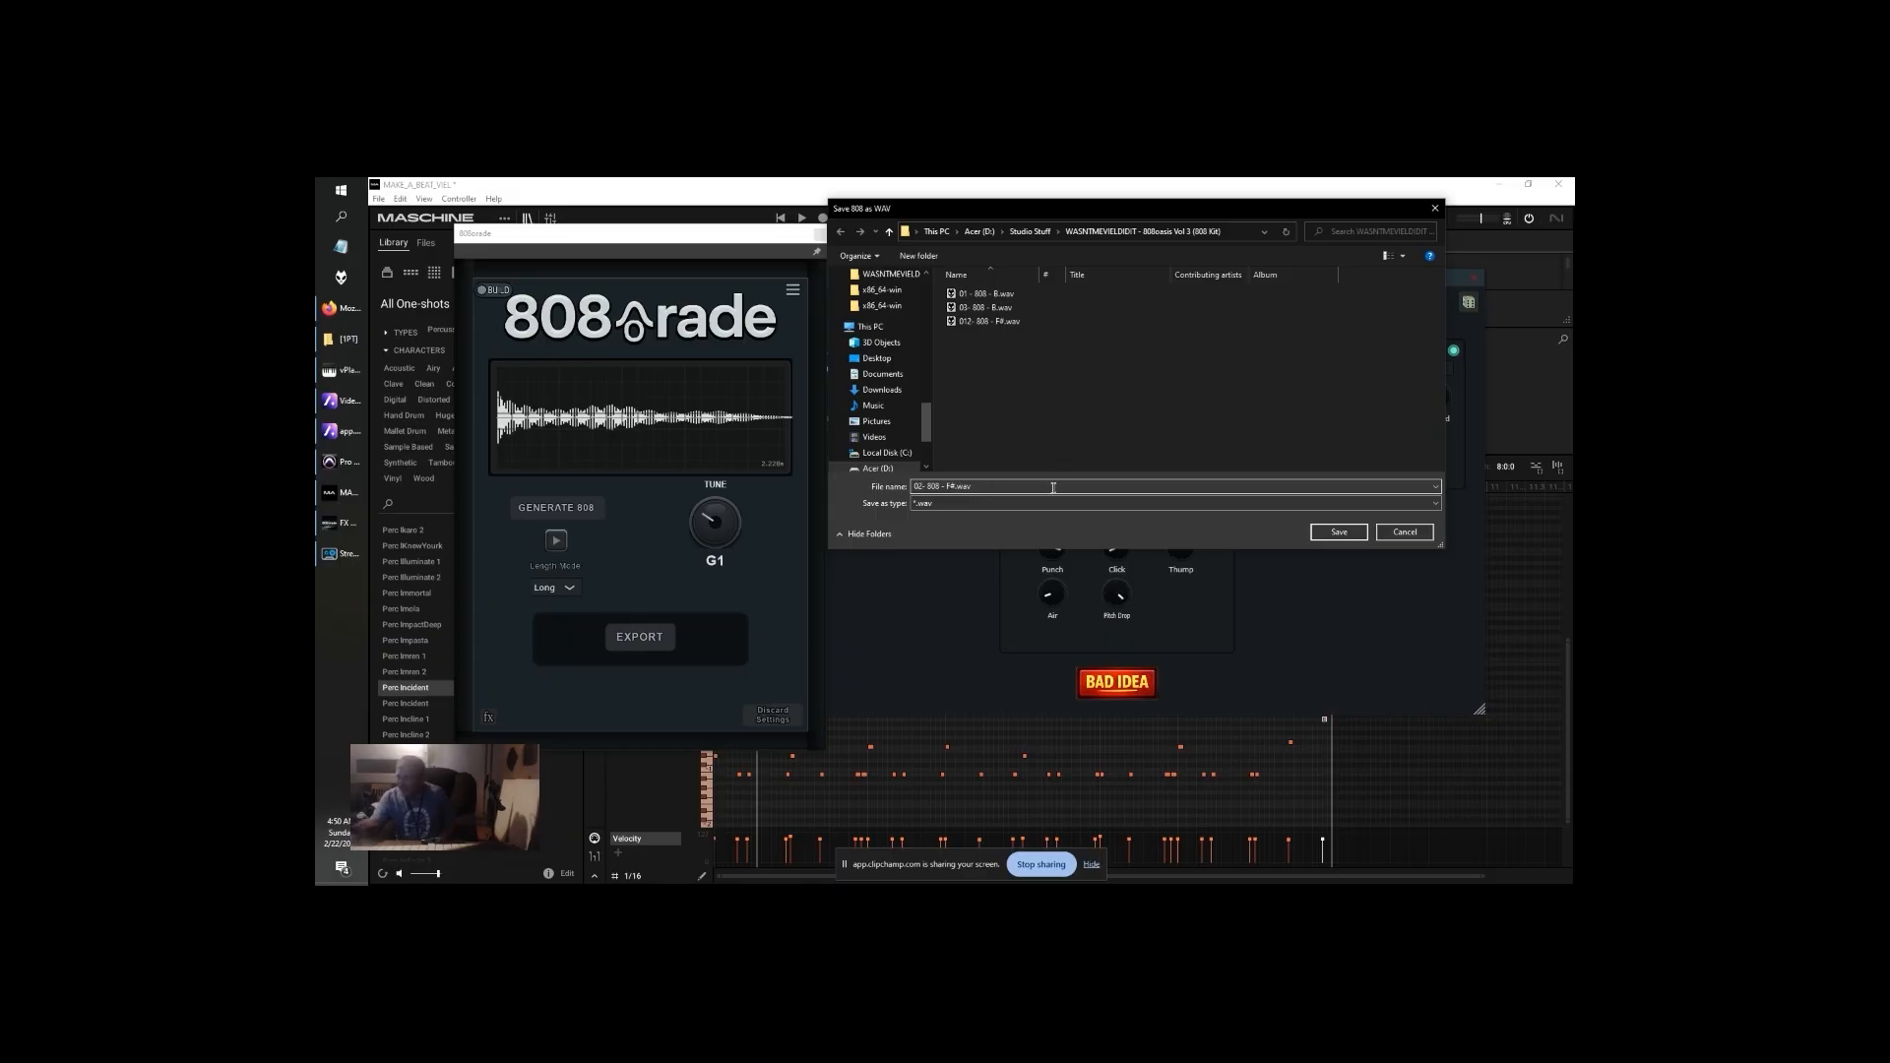
{"action": "type", "text": "G"}
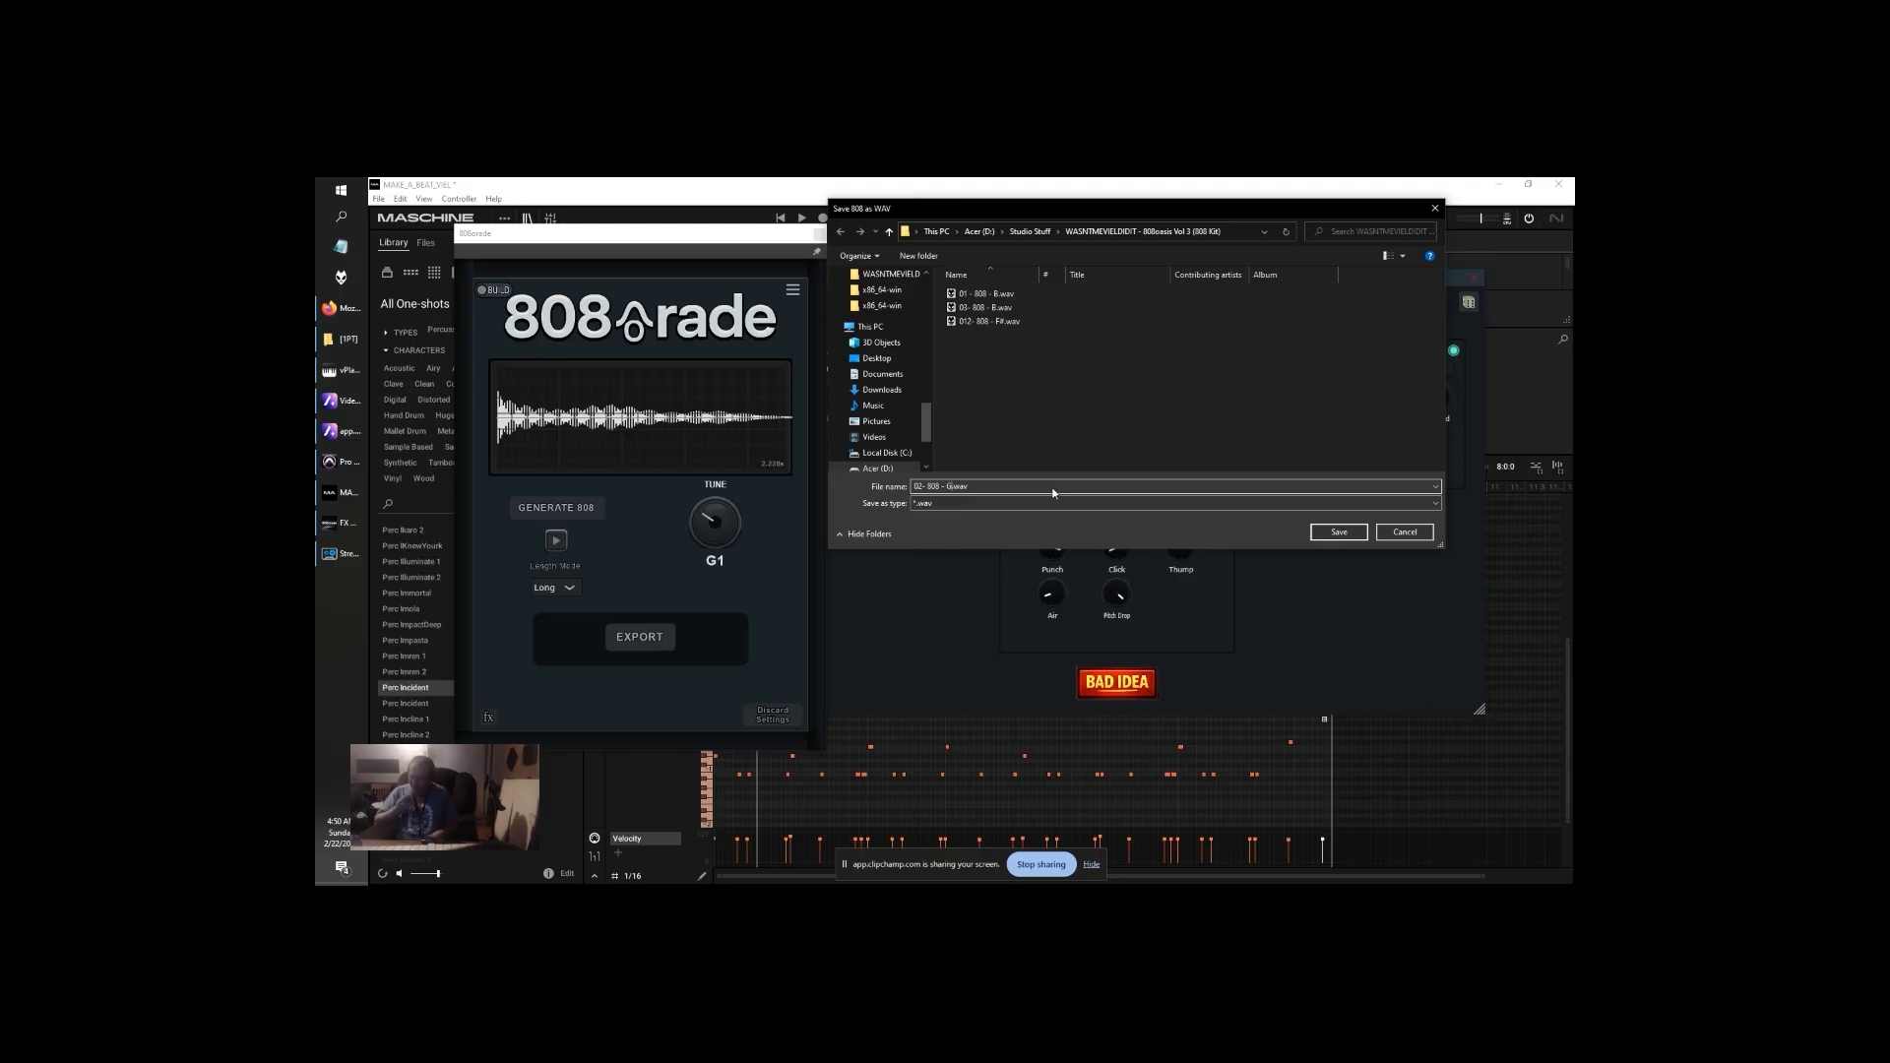
{"action": "key", "text": "Return"}
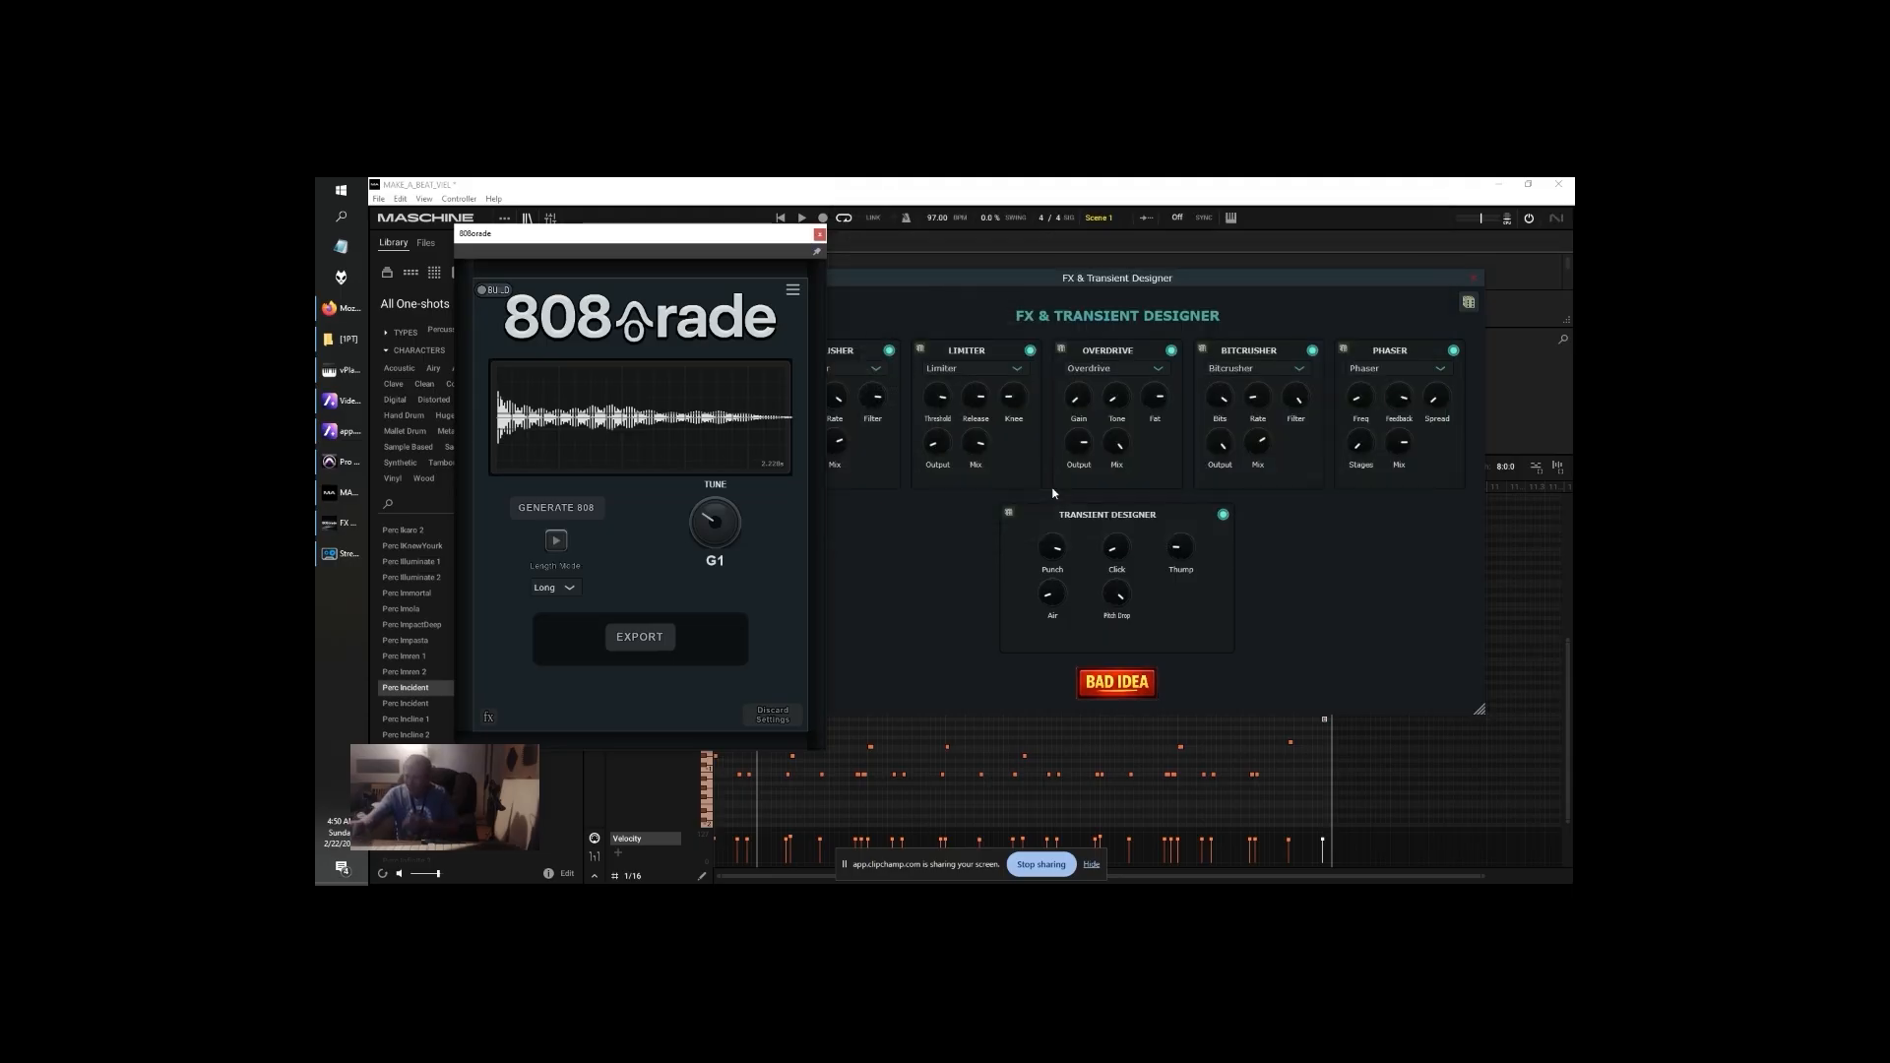
Open the Resynthesis window, look over its original audio, analysis and resynthesis sections, and close it
{"action": "left_click", "coordinate": [793, 290]}
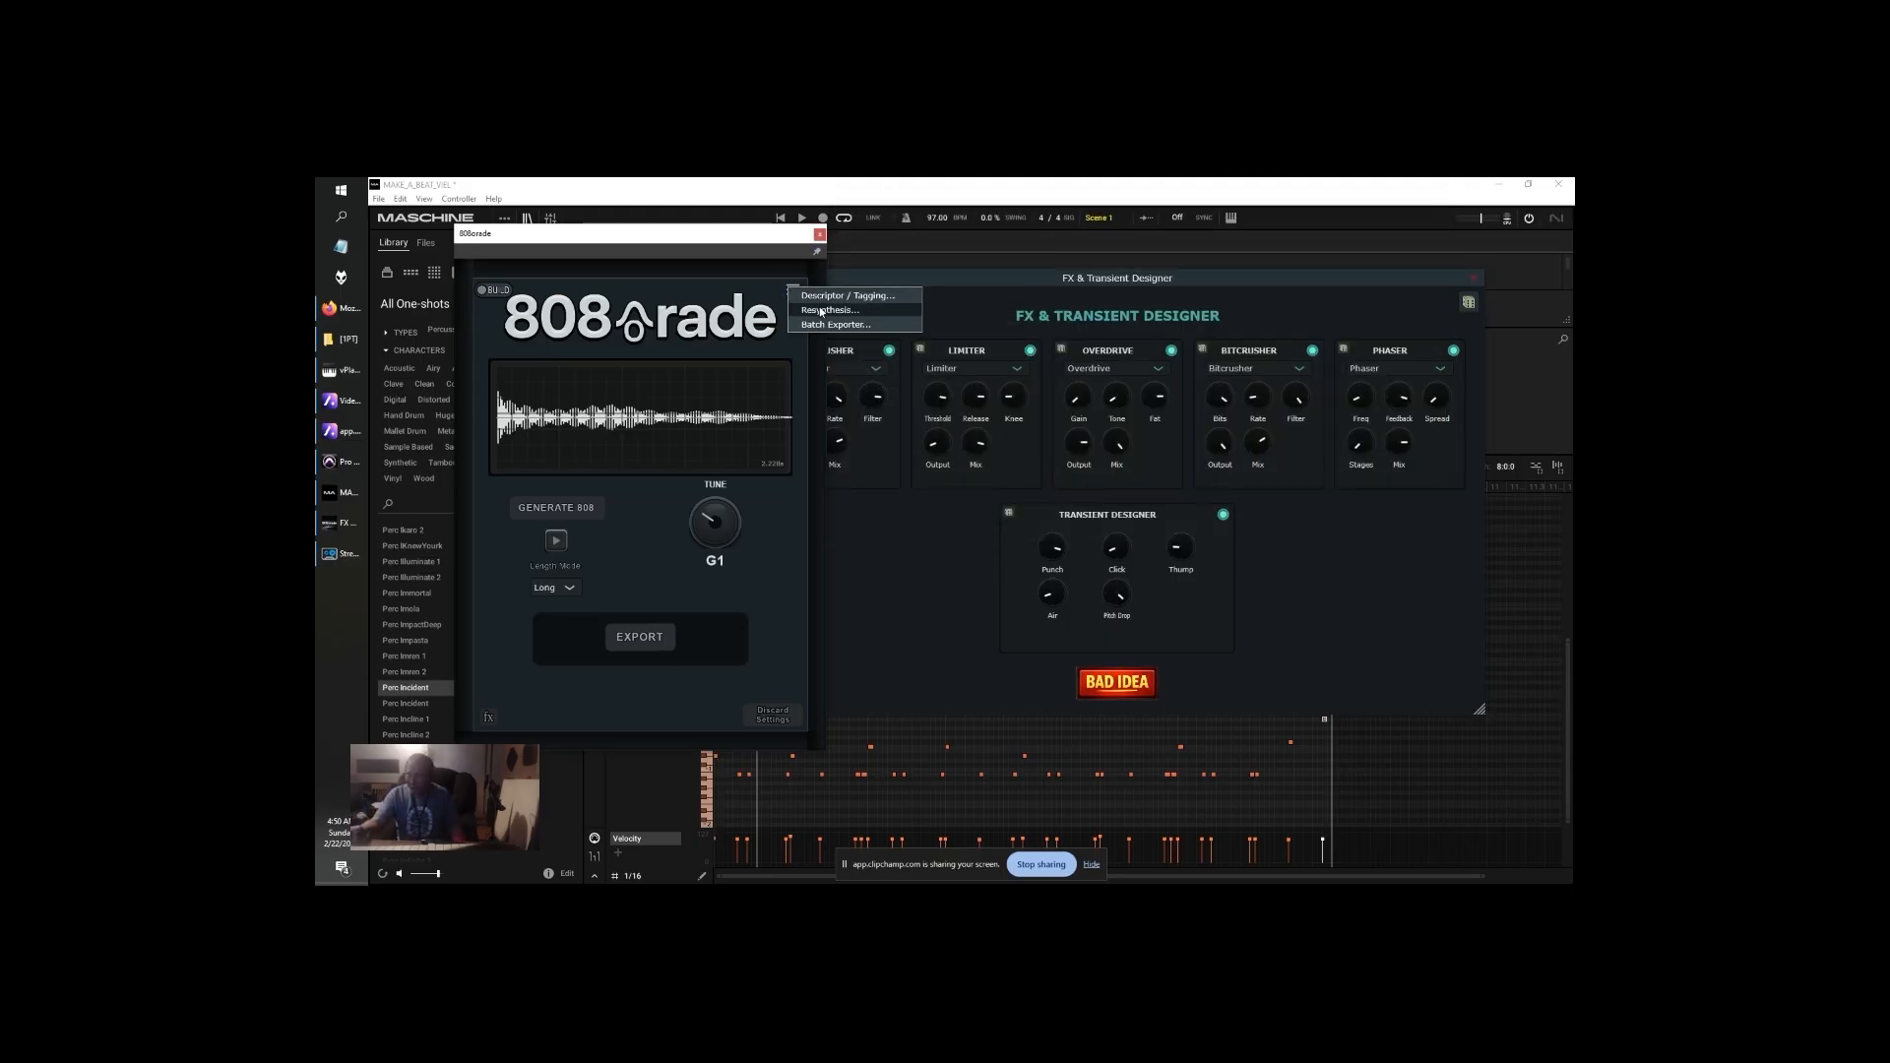
{"action": "left_click", "coordinate": [821, 311]}
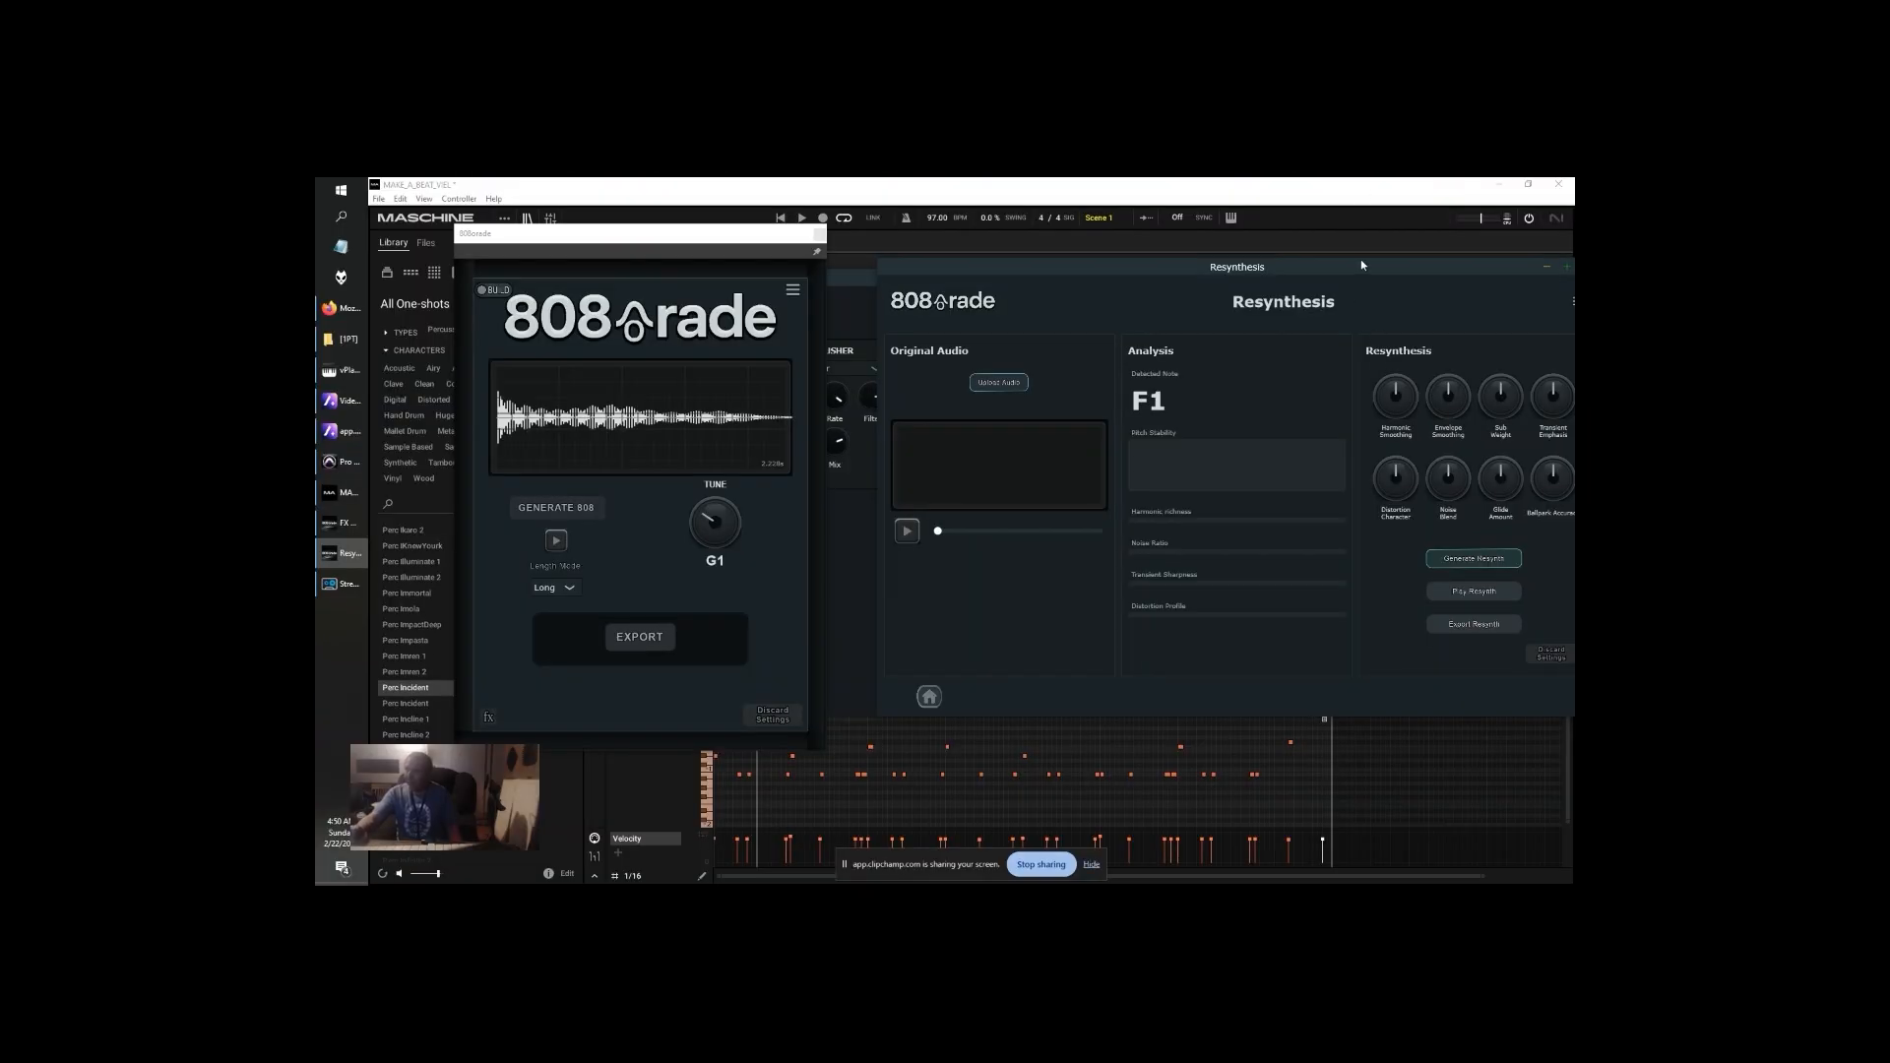
{"action": "left_click_drag", "start_coordinate": [1361, 265], "coordinate": [1151, 231]}
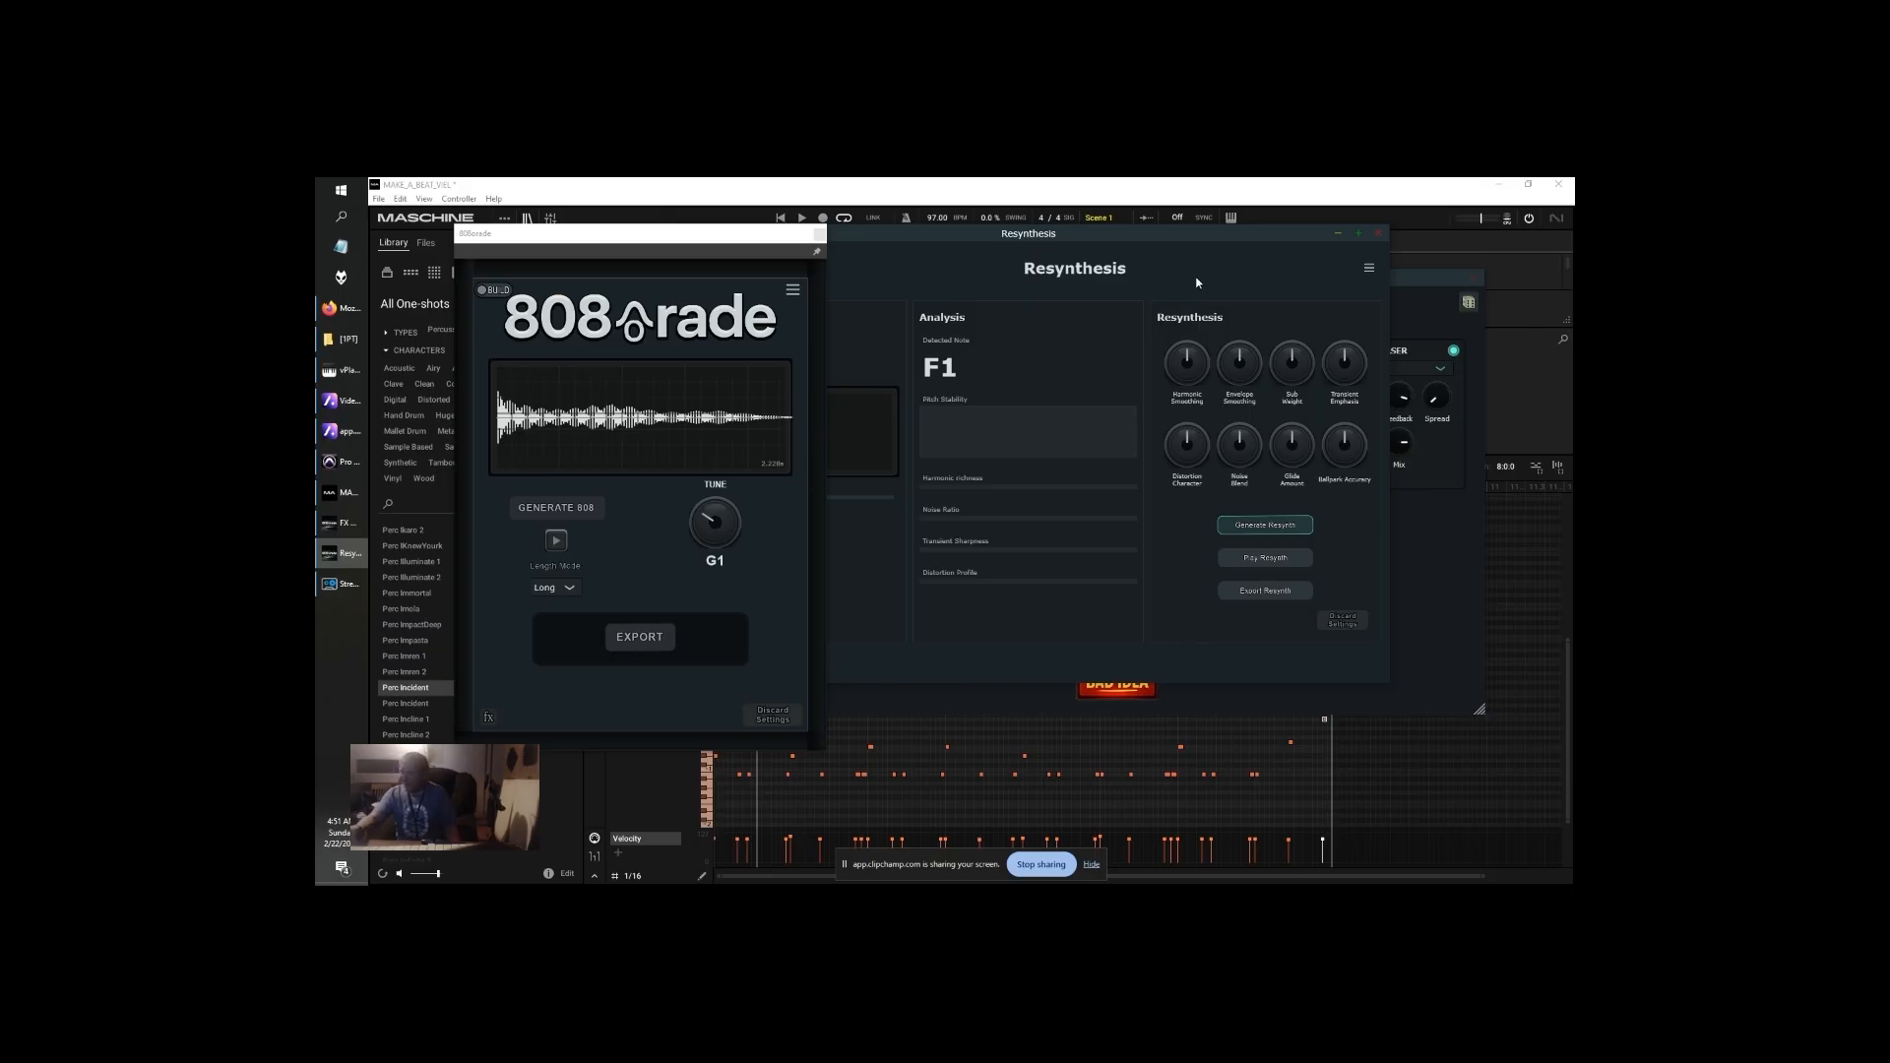
{"action": "left_click_drag", "start_coordinate": [1168, 234], "coordinate": [1387, 229]}
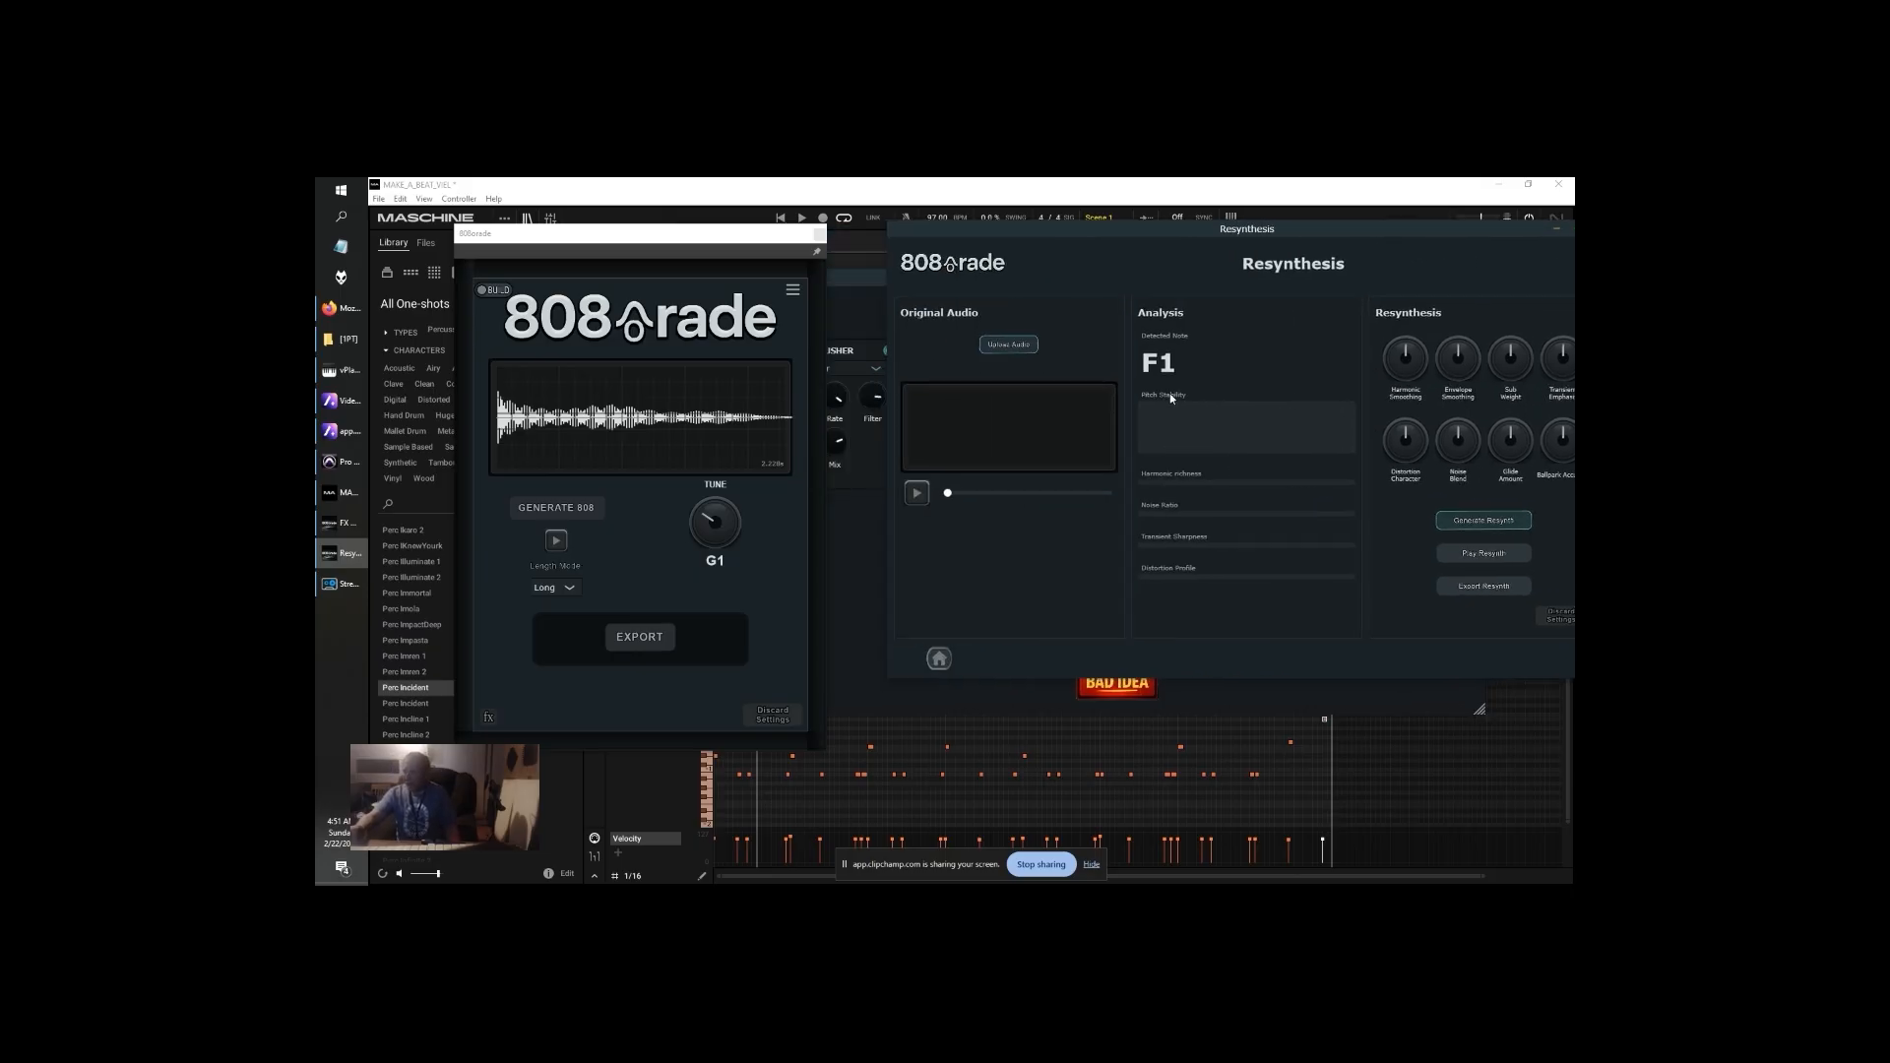
{"action": "left_click_drag", "start_coordinate": [1275, 235], "coordinate": [1024, 259]}
{"action": "left_click", "coordinate": [1335, 256]}
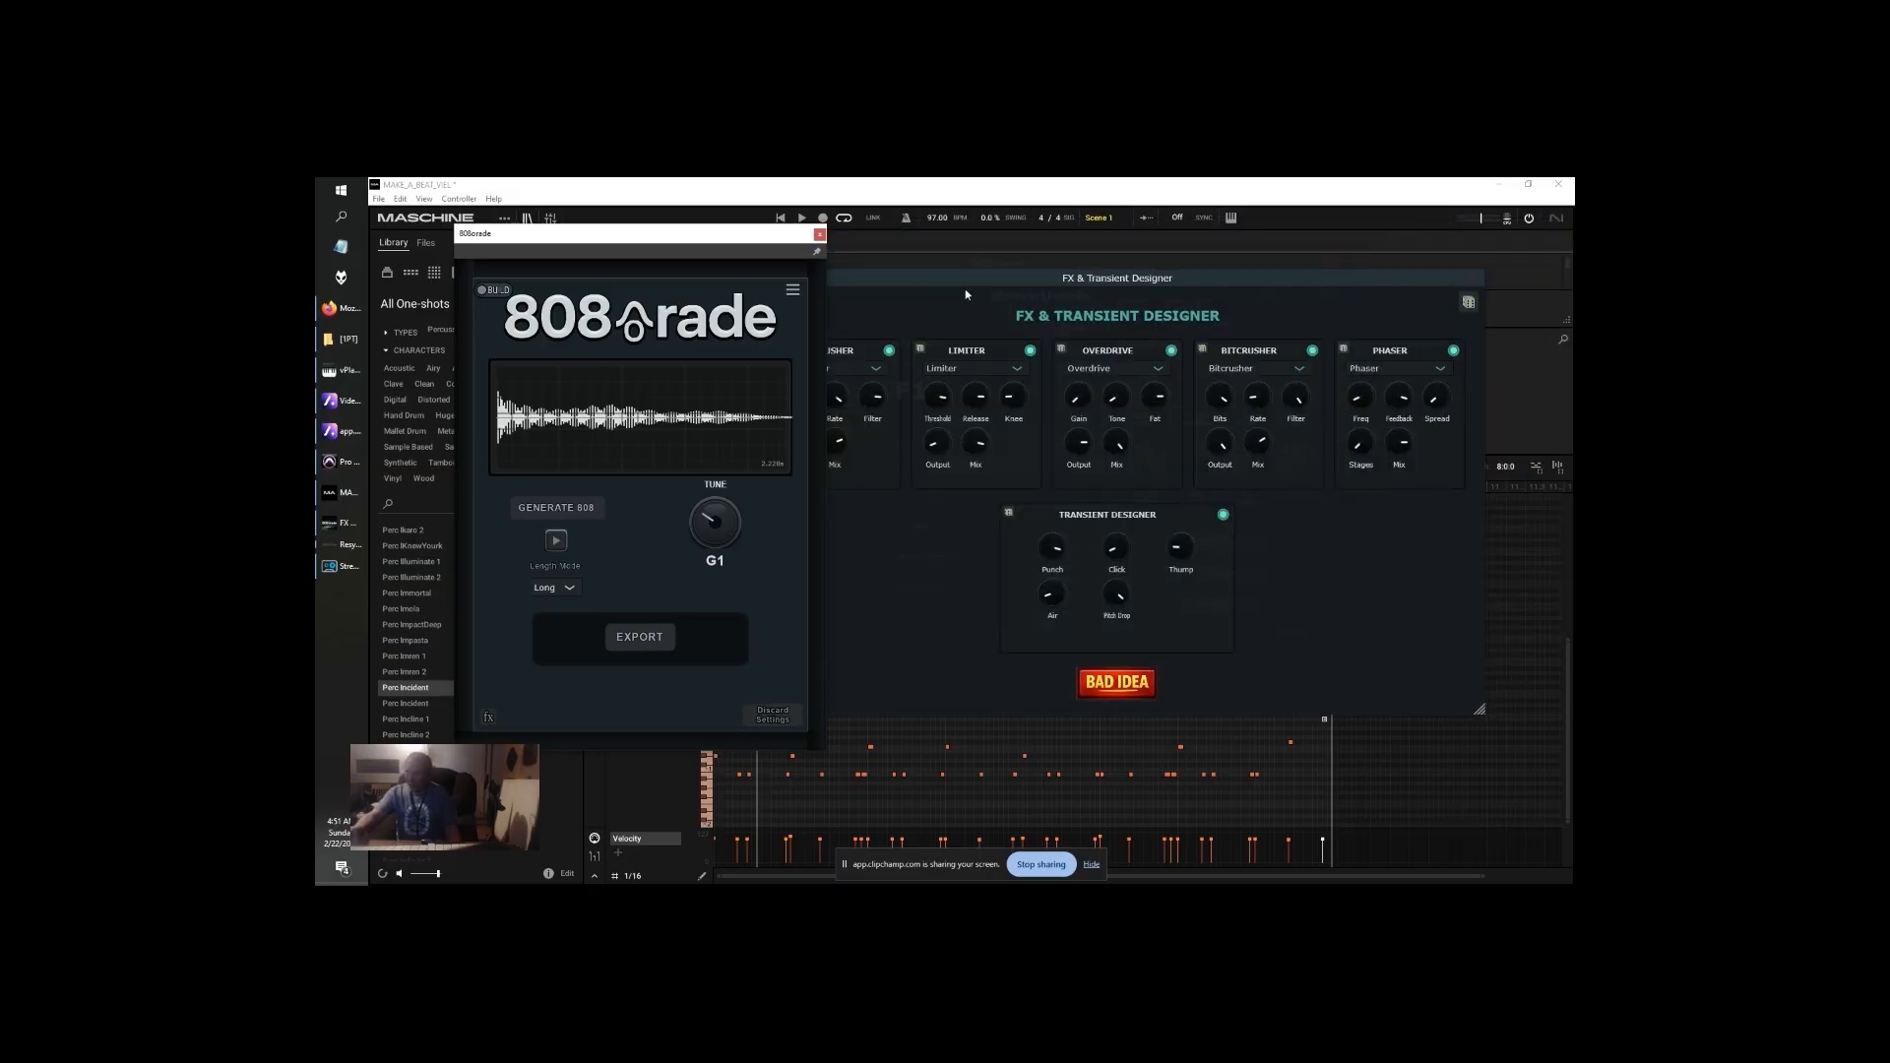
Open the Descriptor / Tagging window, describe the sound as "808 boomy with distortion" and try to generate it
{"action": "left_click", "coordinate": [793, 289]}
{"action": "left_click", "coordinate": [856, 295]}
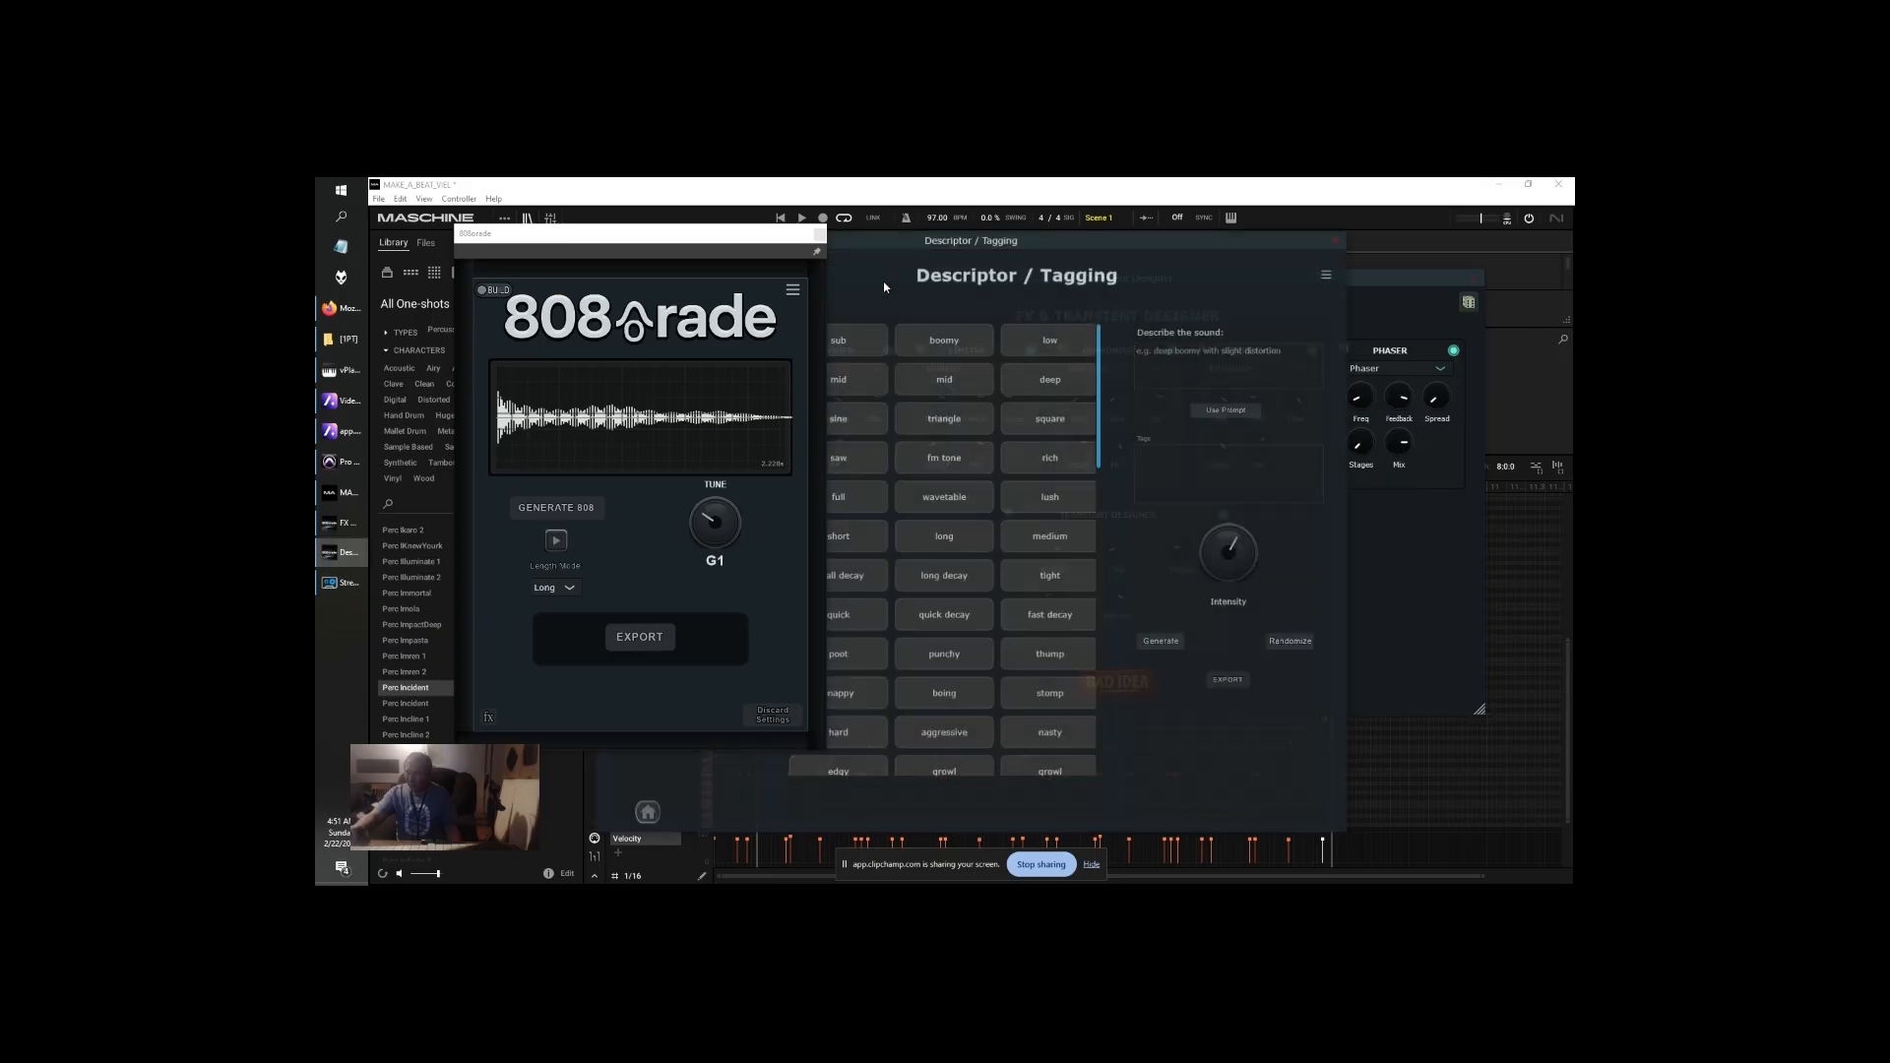
{"action": "left_click_drag", "start_coordinate": [897, 242], "coordinate": [1139, 217]}
{"action": "left_click", "coordinate": [1413, 332]}
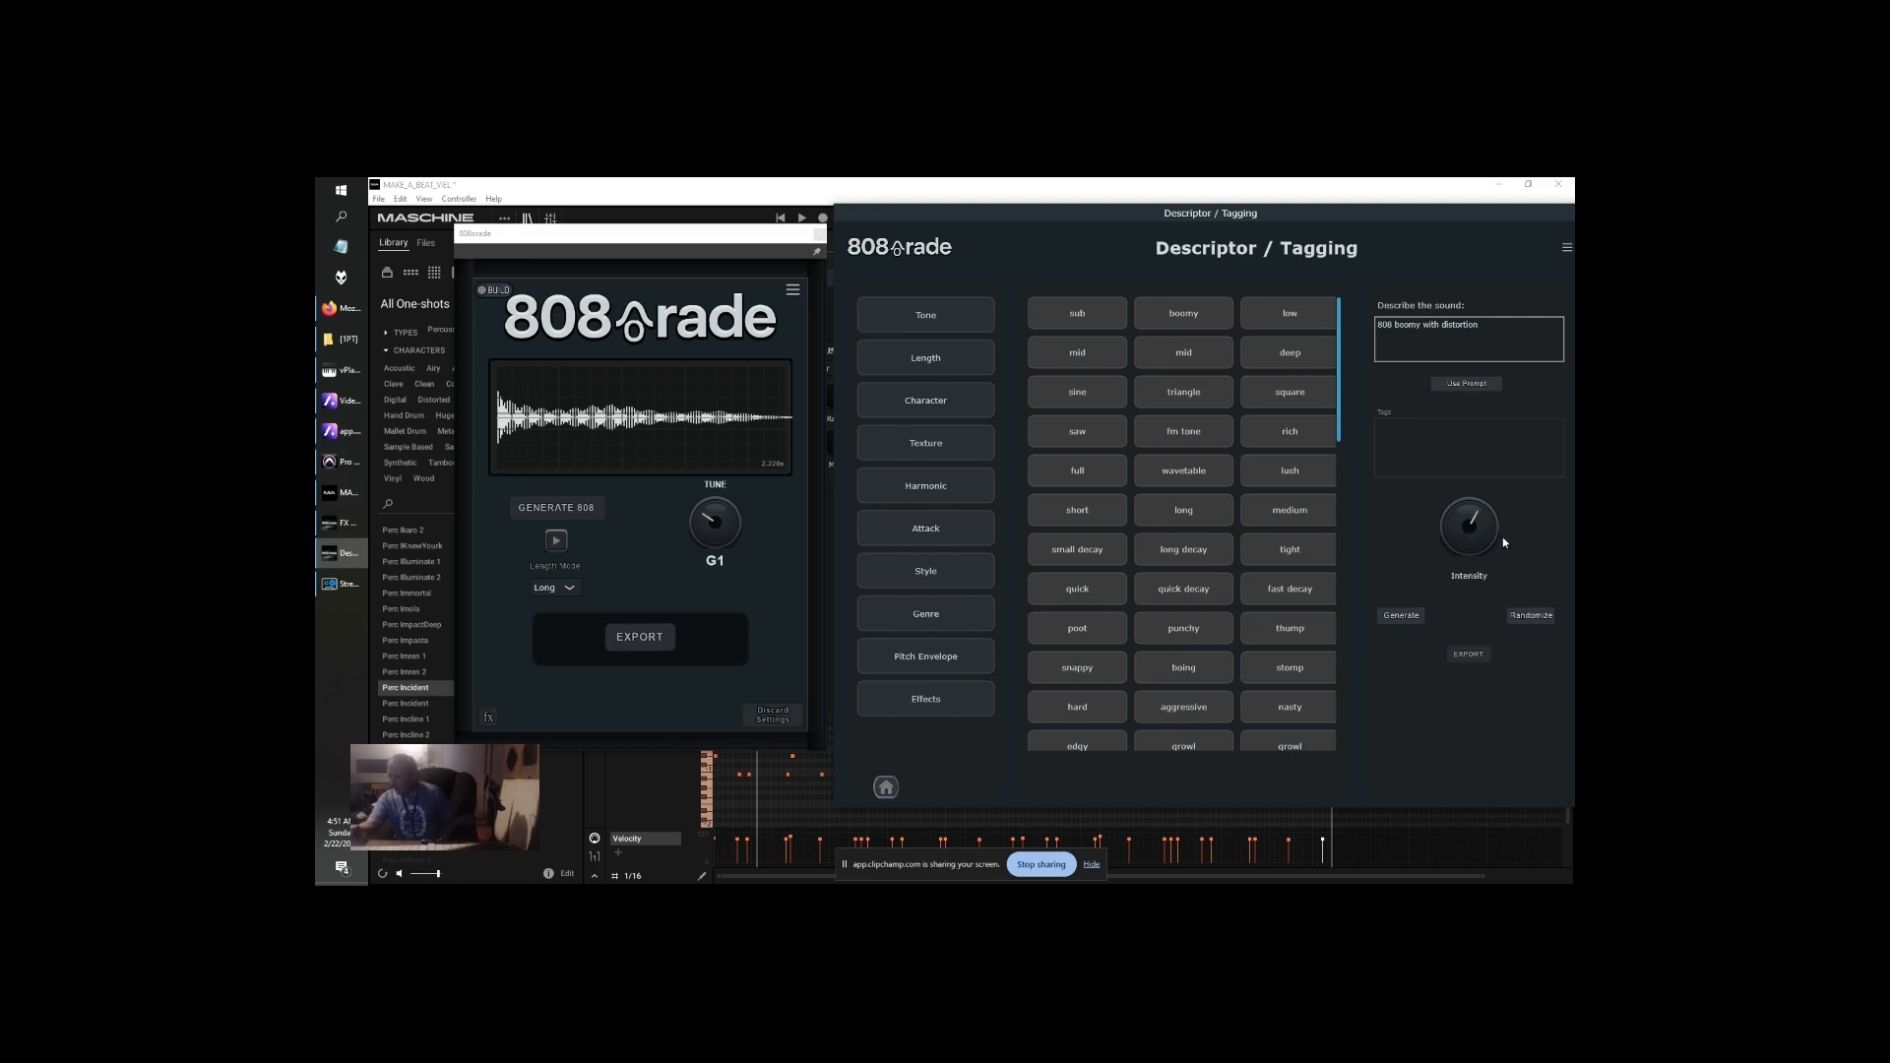
{"action": "left_click", "coordinate": [1401, 615]}
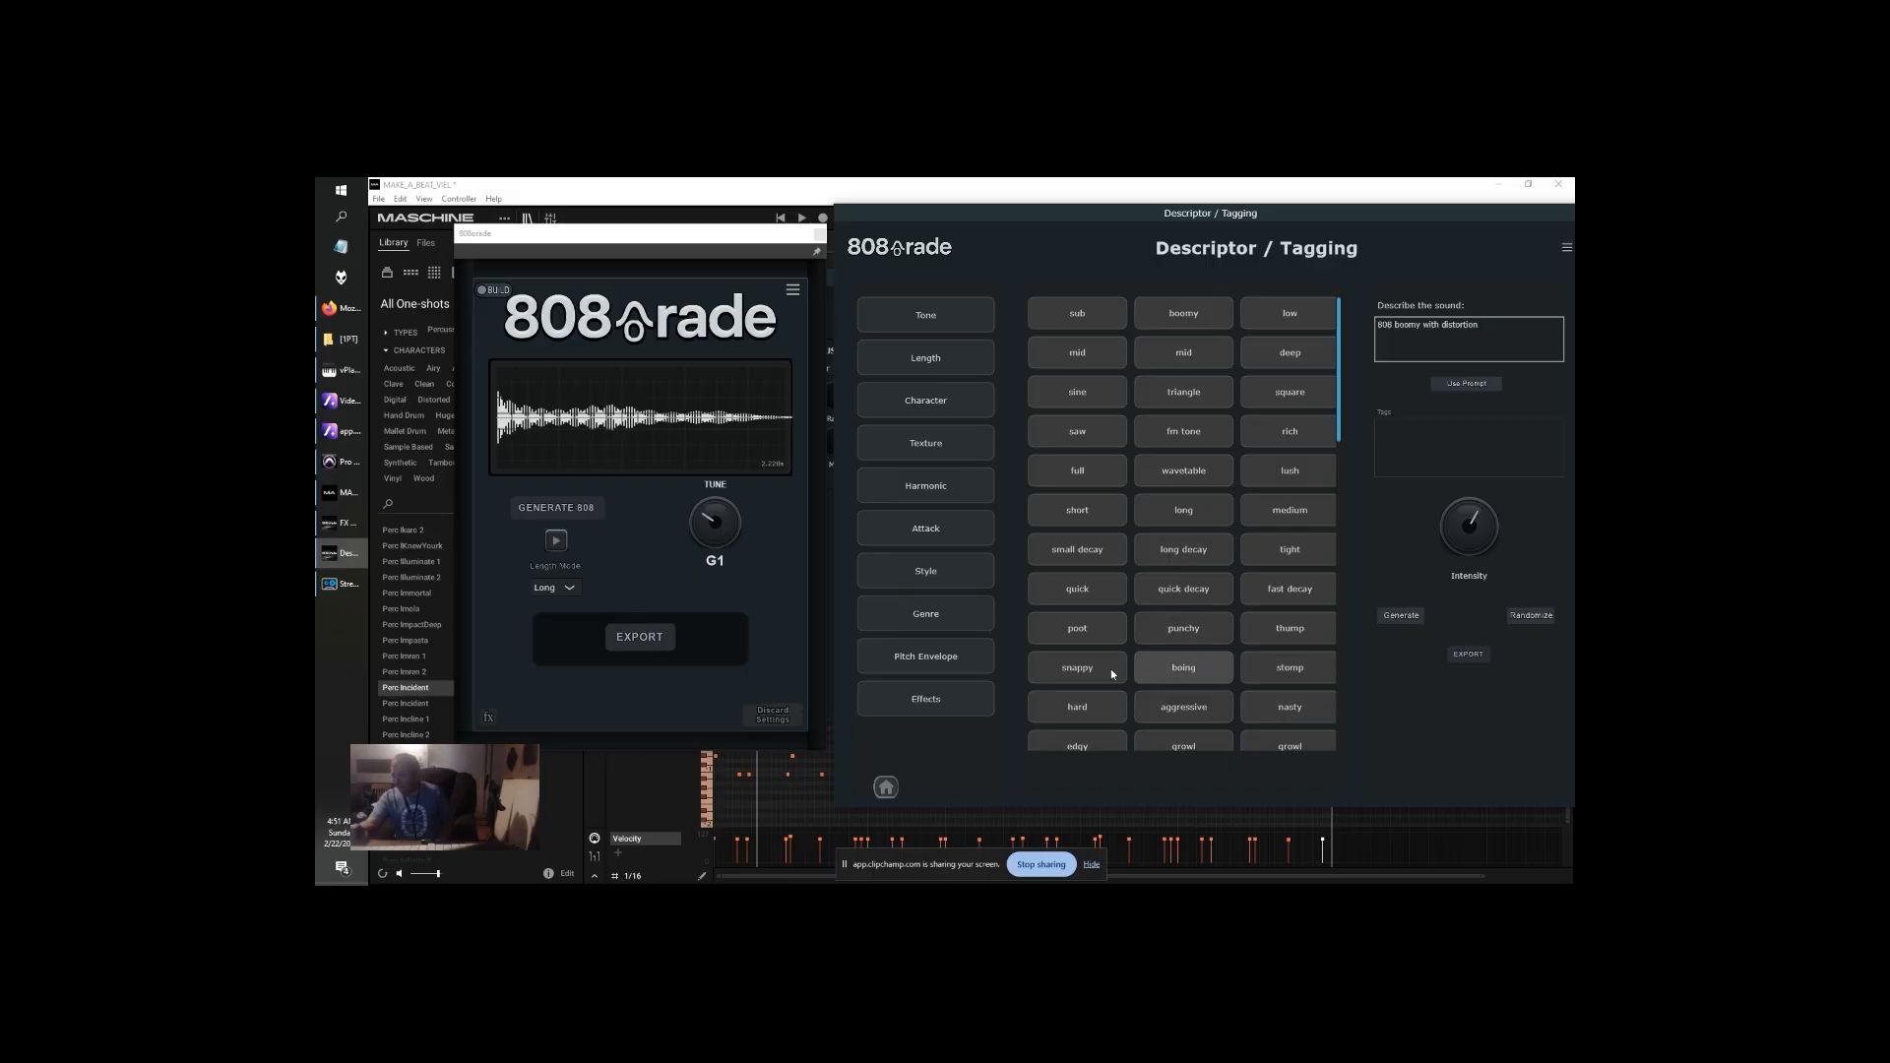
Examine the available descriptor tags from tone to genre, and close the Descriptor / Tagging window
{"action": "scroll", "coordinate": [1184, 579], "scroll_direction": "down", "scroll_amount": 1}
{"action": "scroll", "coordinate": [1192, 576], "scroll_direction": "down", "scroll_amount": 5}
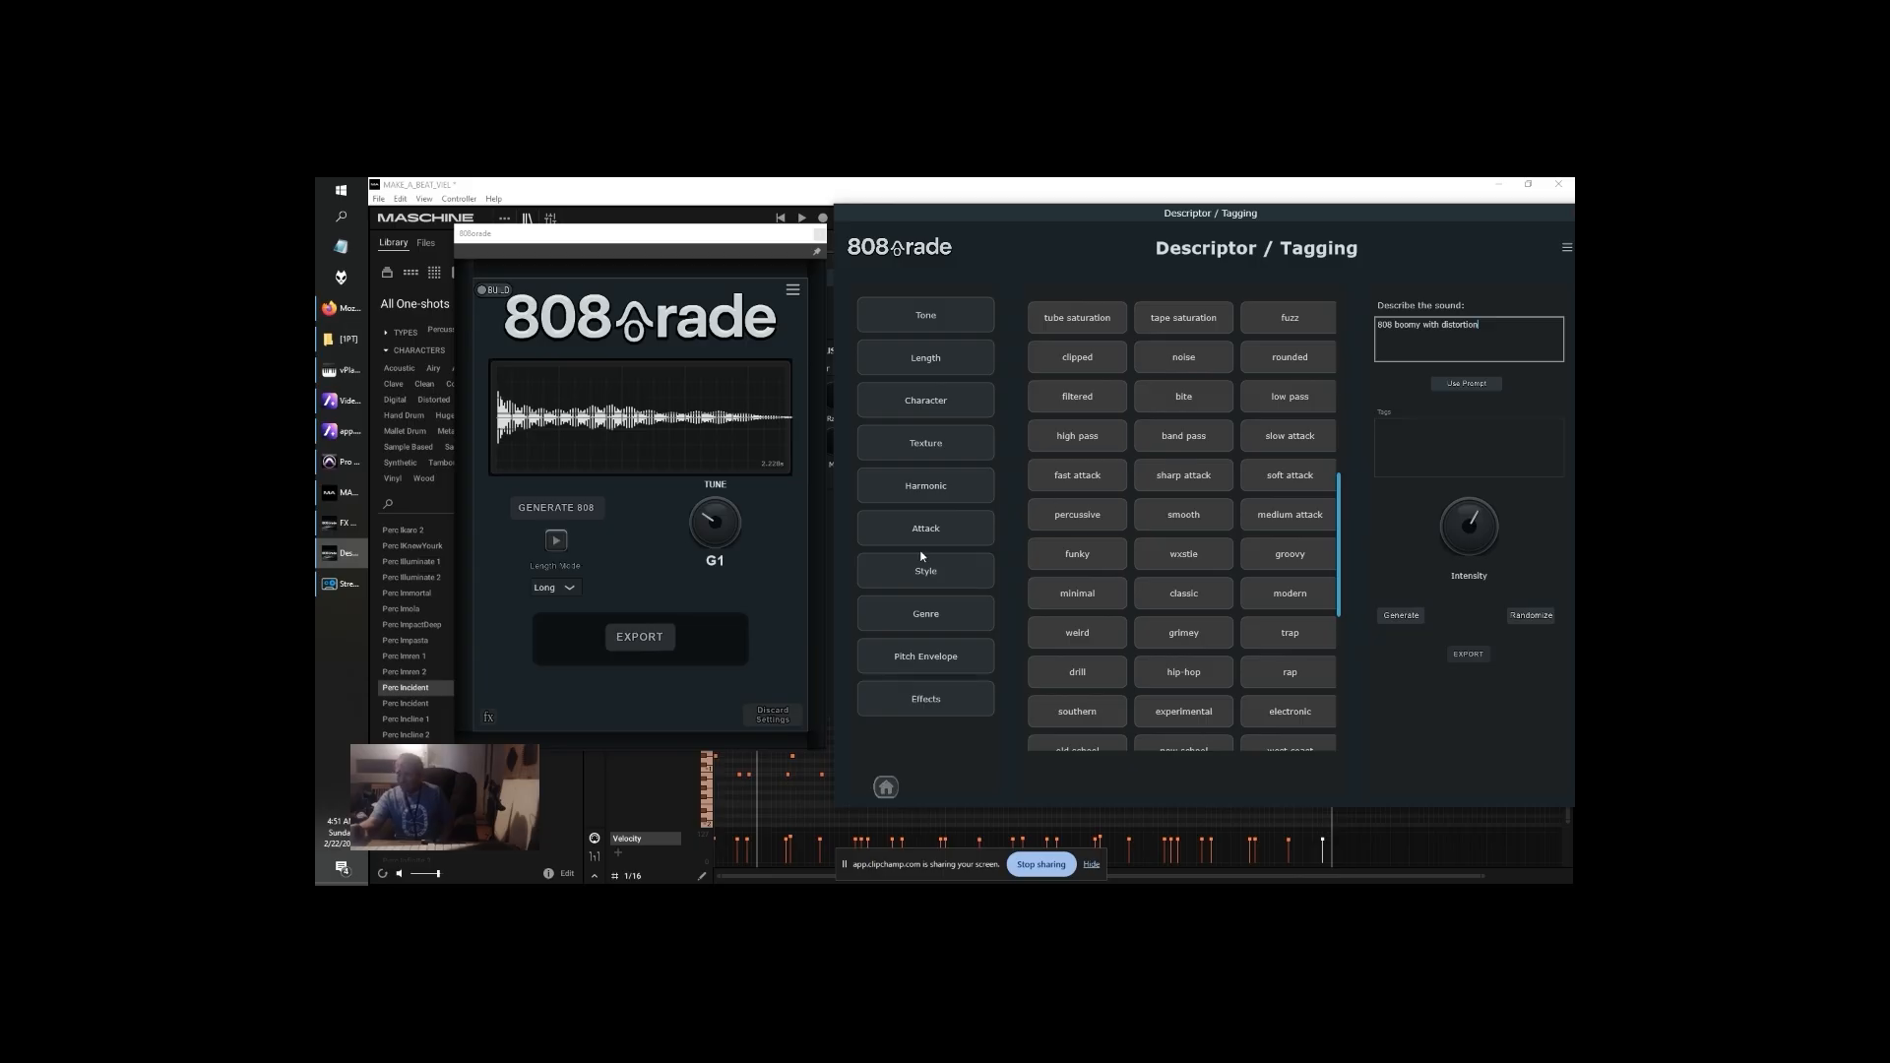
{"action": "scroll", "coordinate": [1075, 532], "scroll_direction": "up", "scroll_amount": 2}
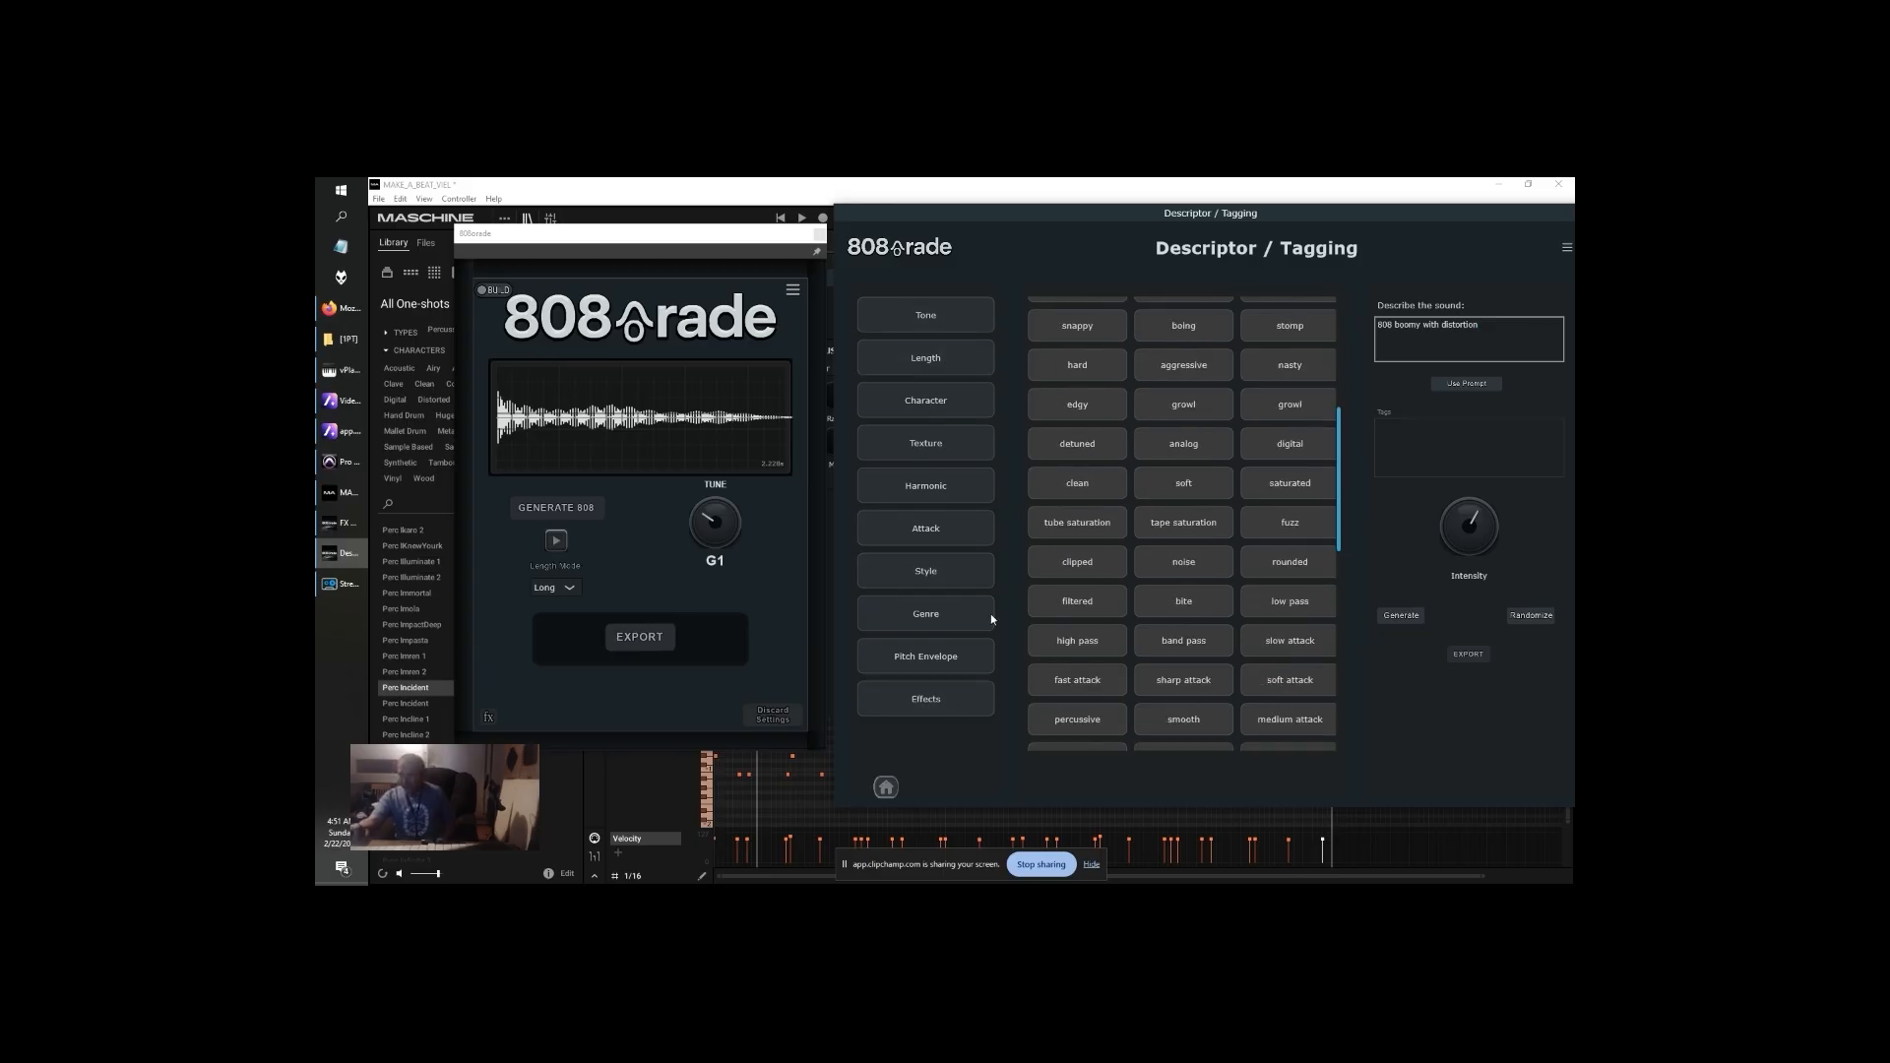
{"action": "scroll", "coordinate": [1191, 649], "scroll_direction": "down", "scroll_amount": 5}
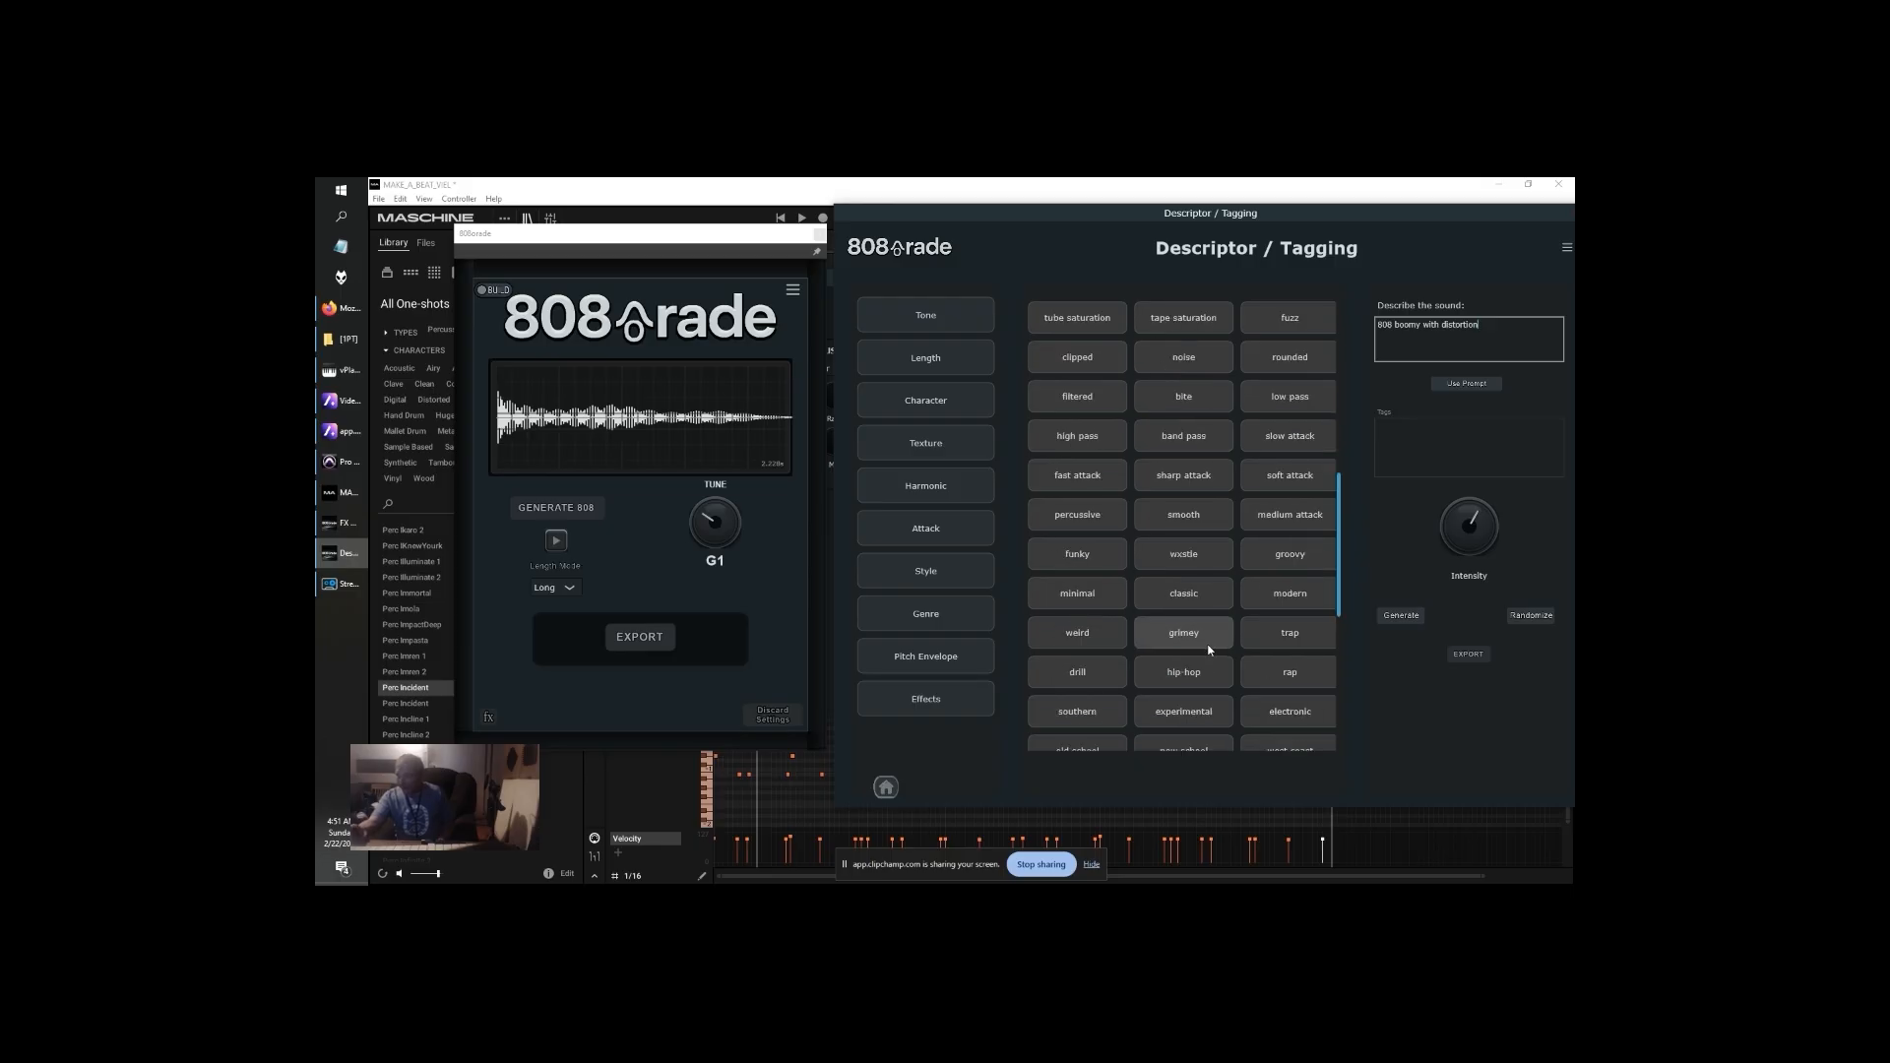
{"action": "scroll", "coordinate": [1201, 650], "scroll_direction": "up", "scroll_amount": 2}
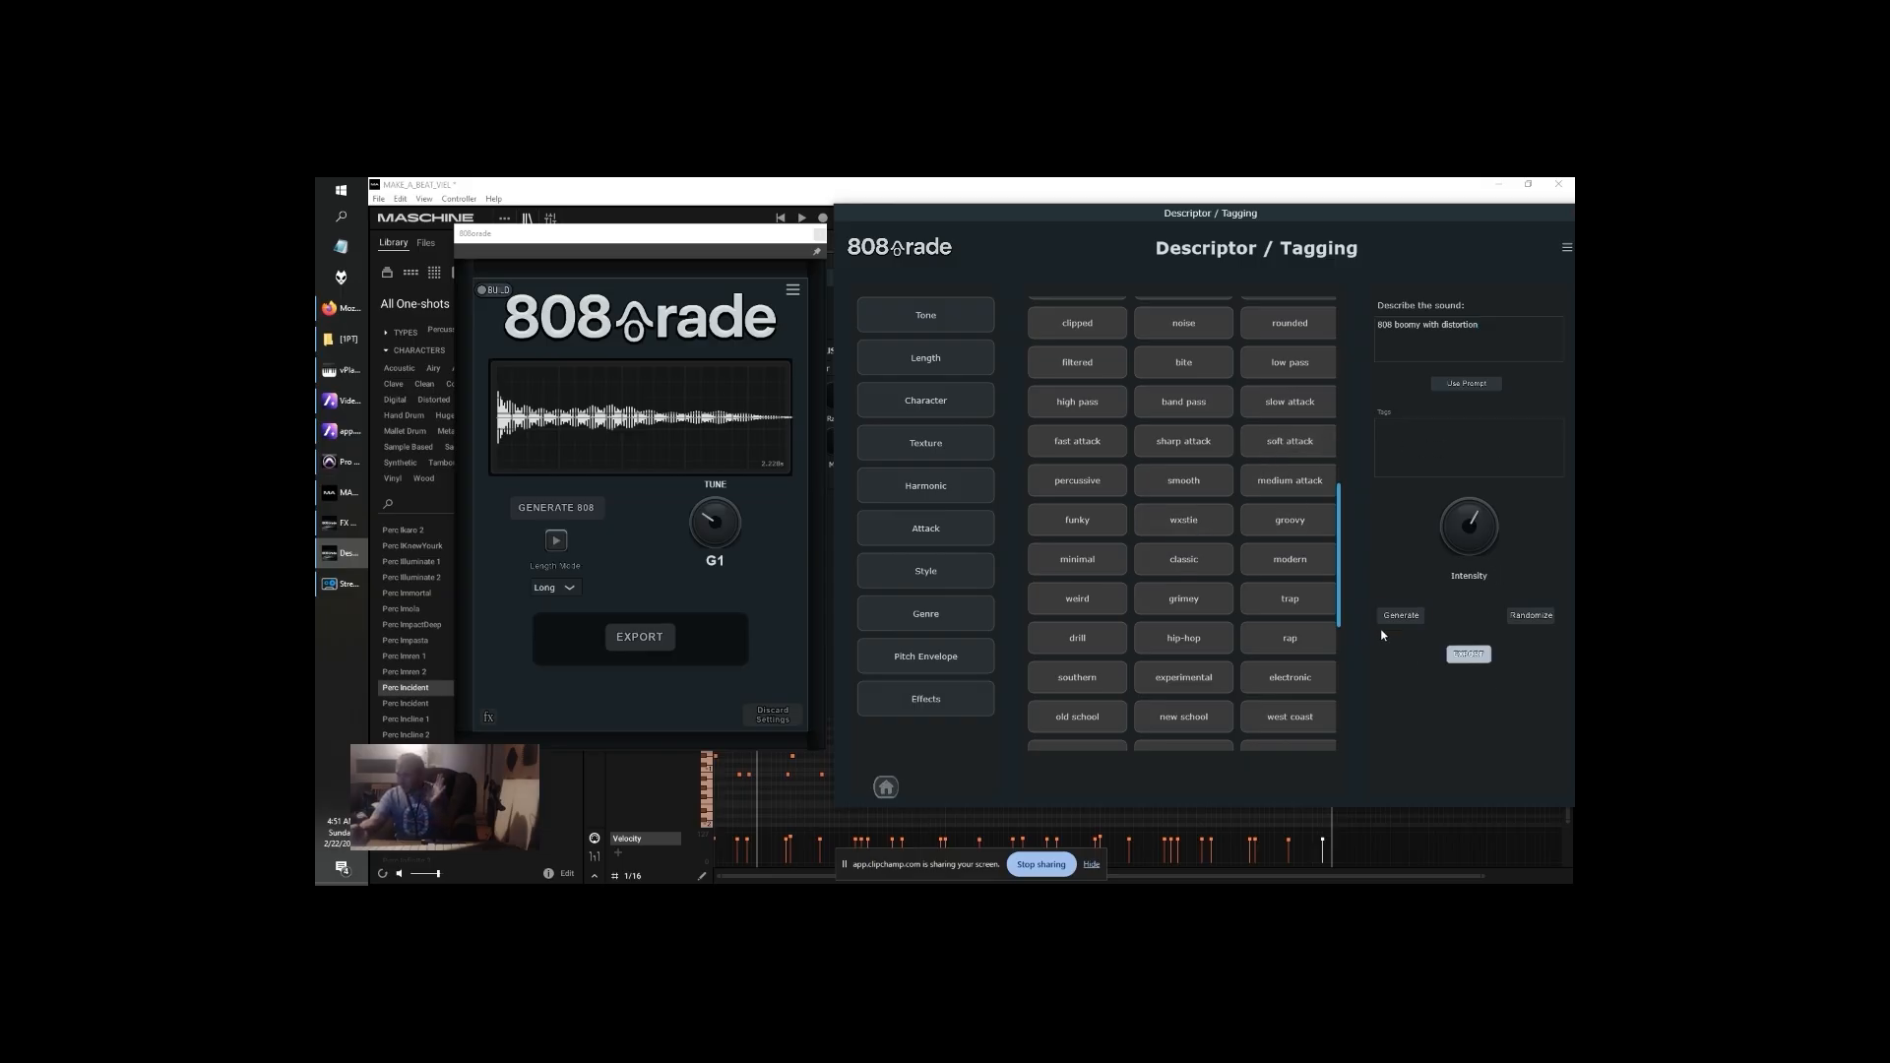
{"action": "left_click", "coordinate": [1295, 569]}
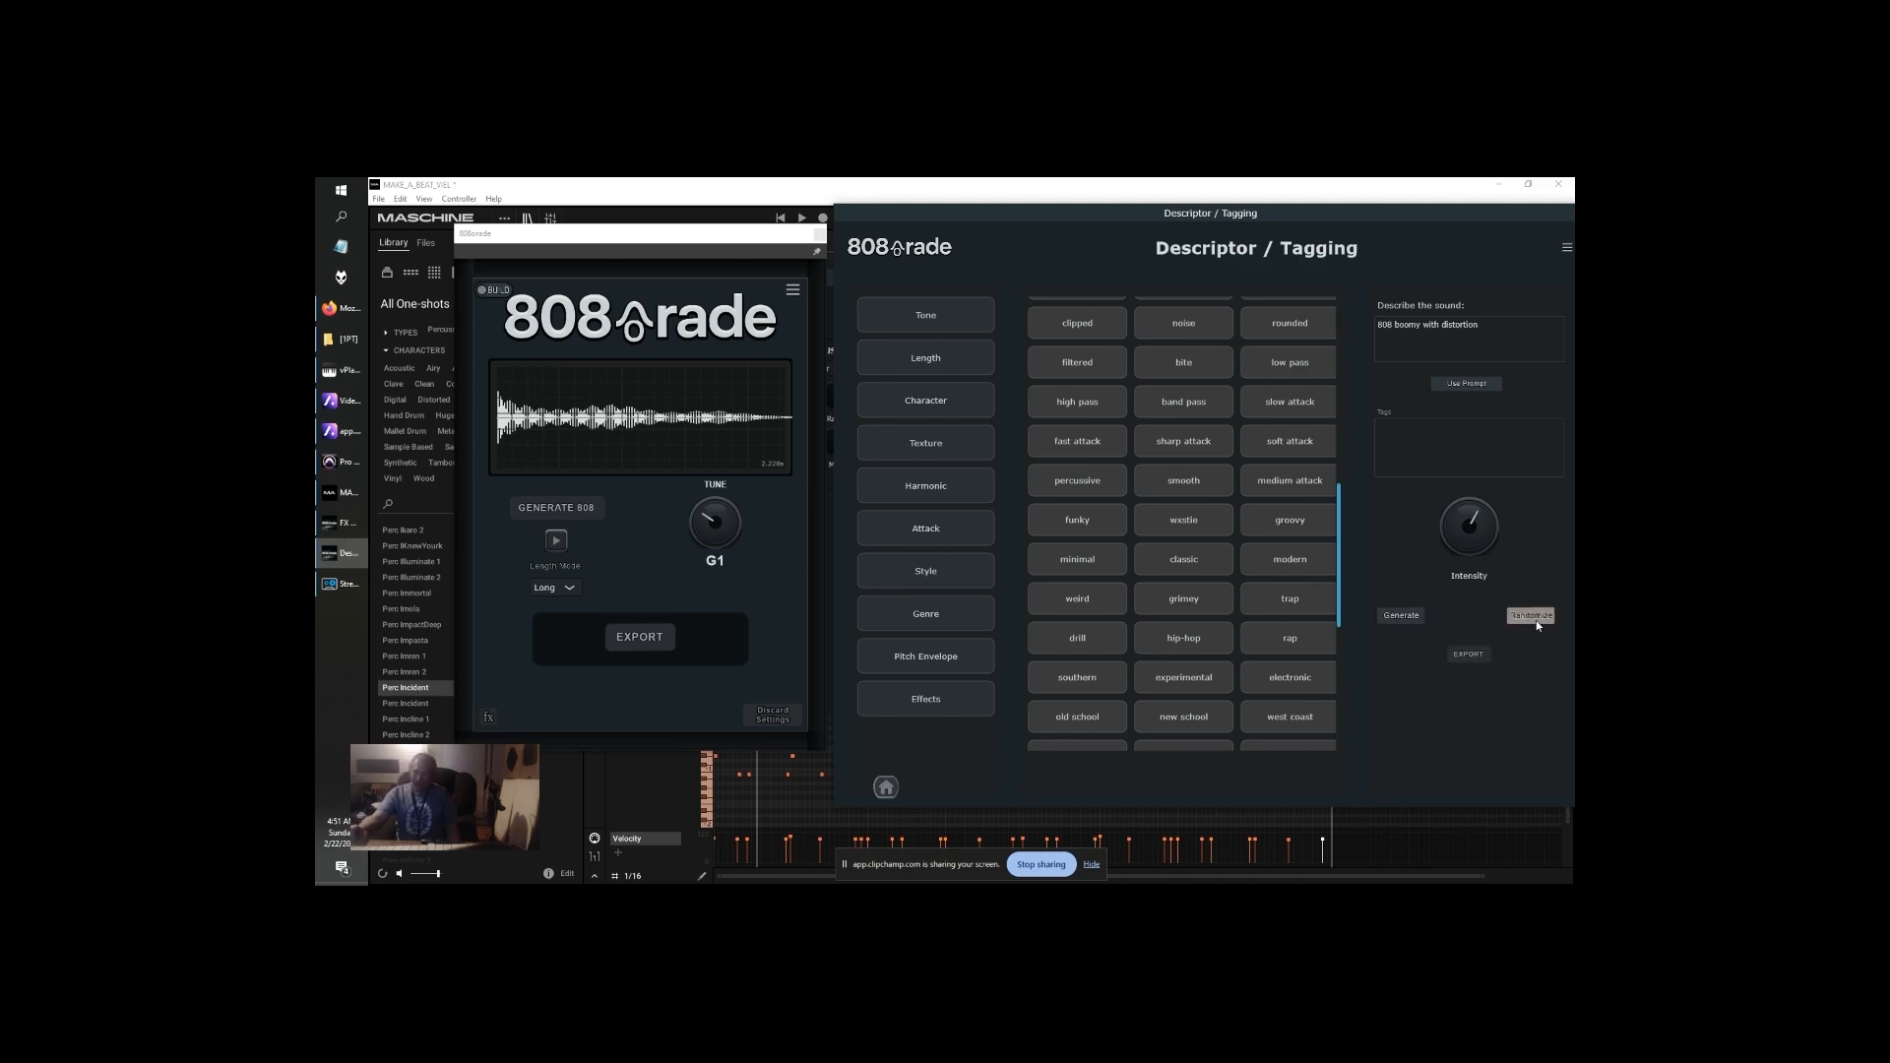
{"action": "left_click_drag", "start_coordinate": [1333, 216], "coordinate": [1056, 234]}
{"action": "left_click", "coordinate": [1301, 232]}
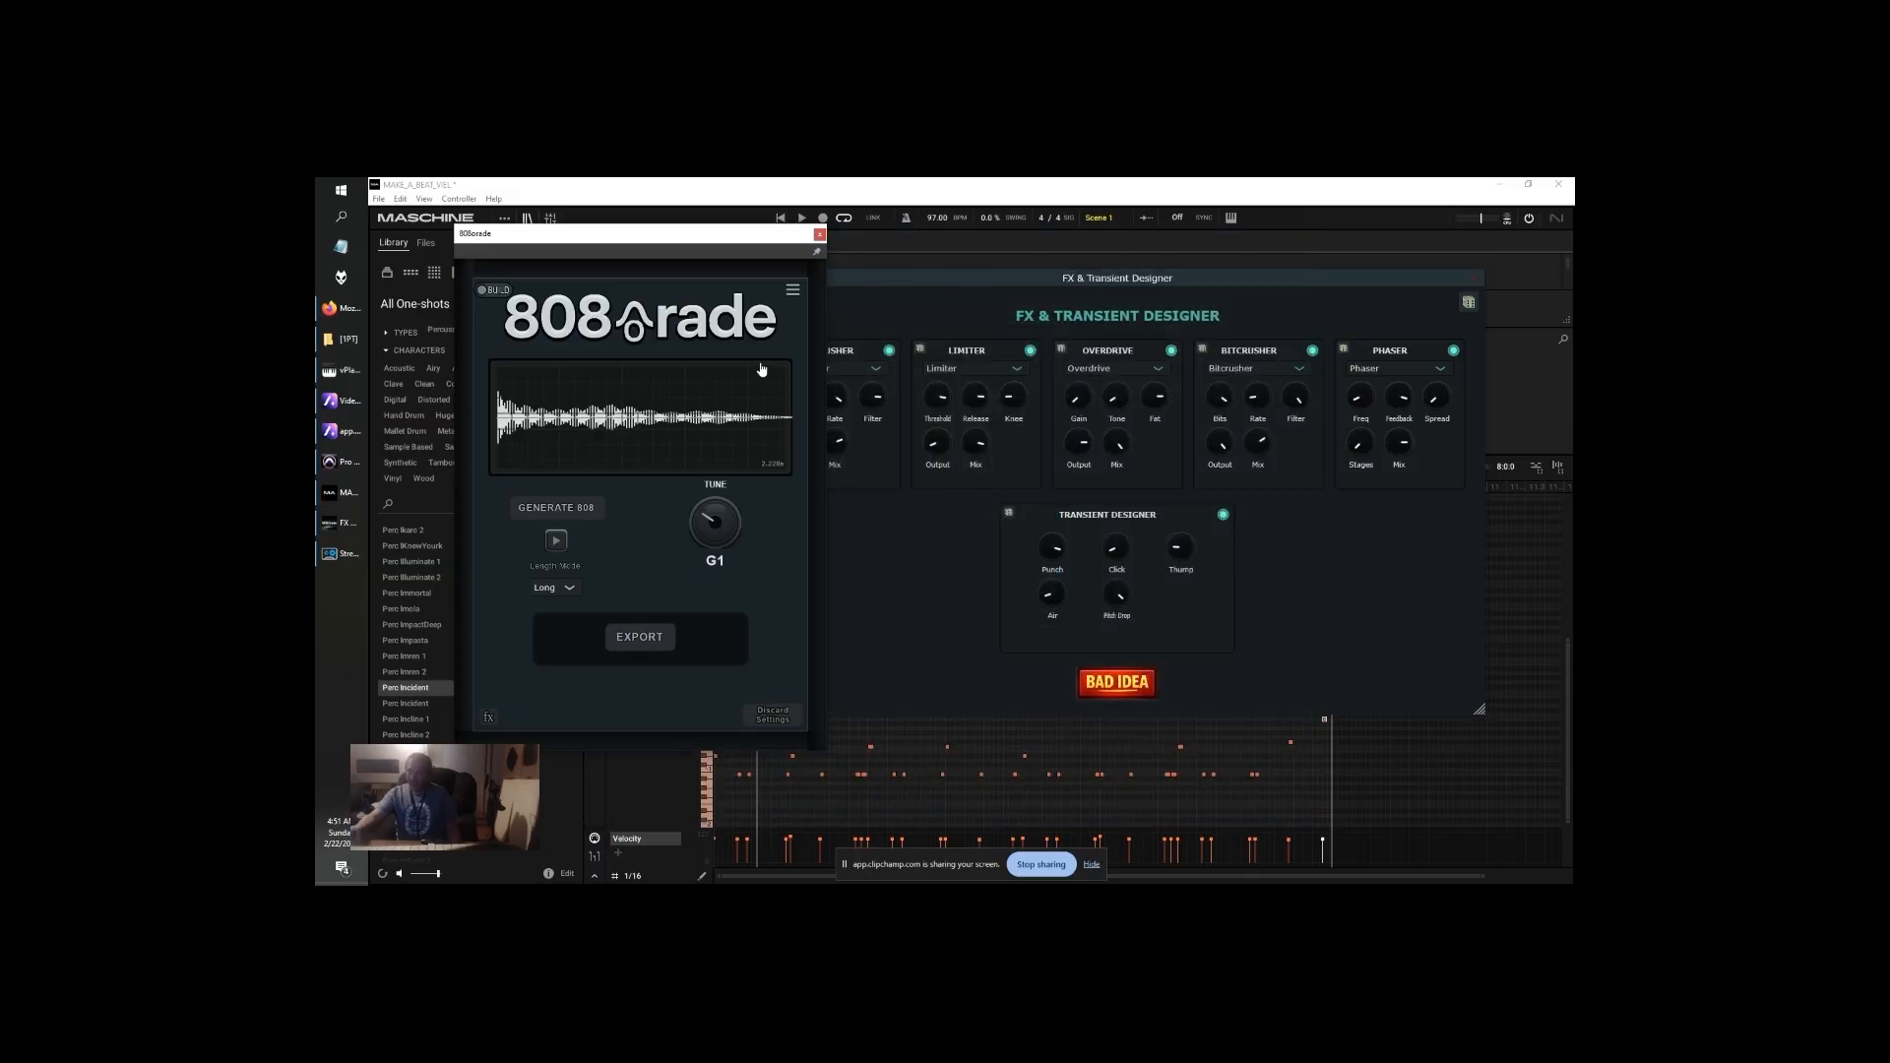
Open the Batch Exporter and review its tags and the batch count options
{"action": "left_click", "coordinate": [792, 289]}
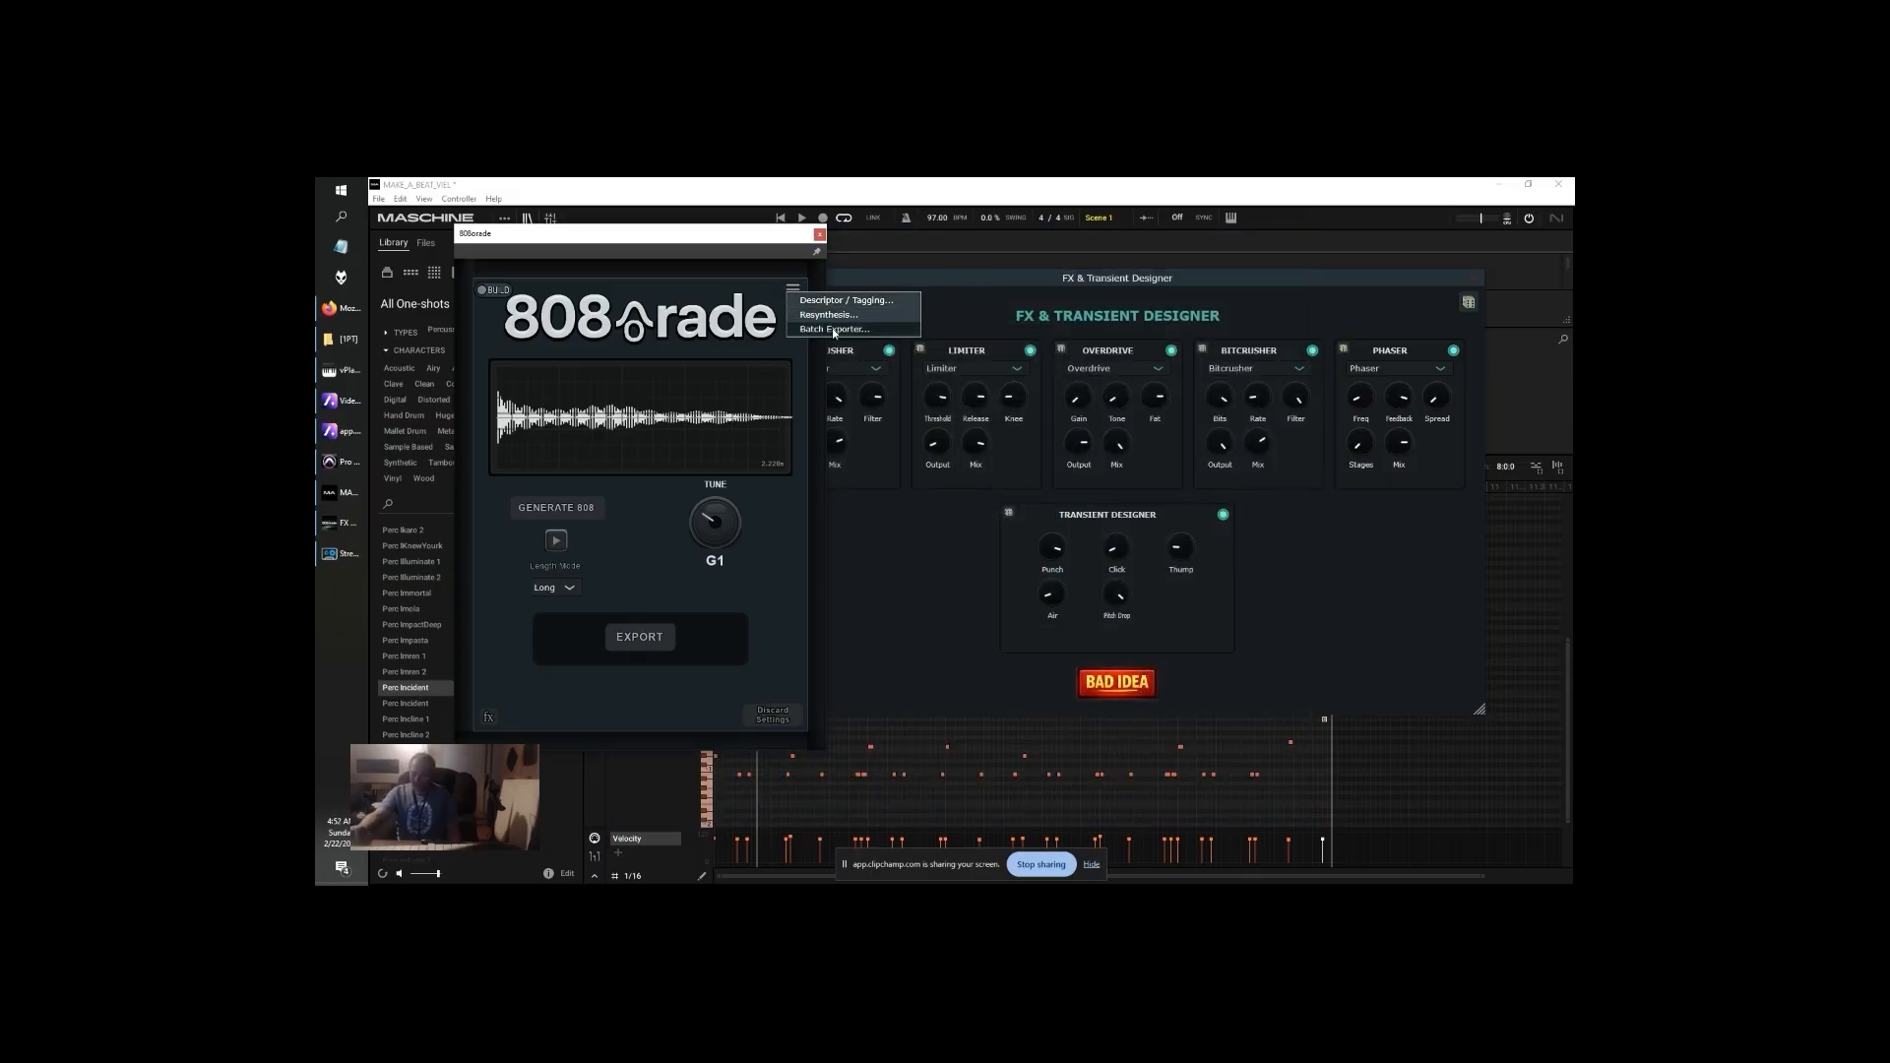
{"action": "left_click", "coordinate": [833, 330]}
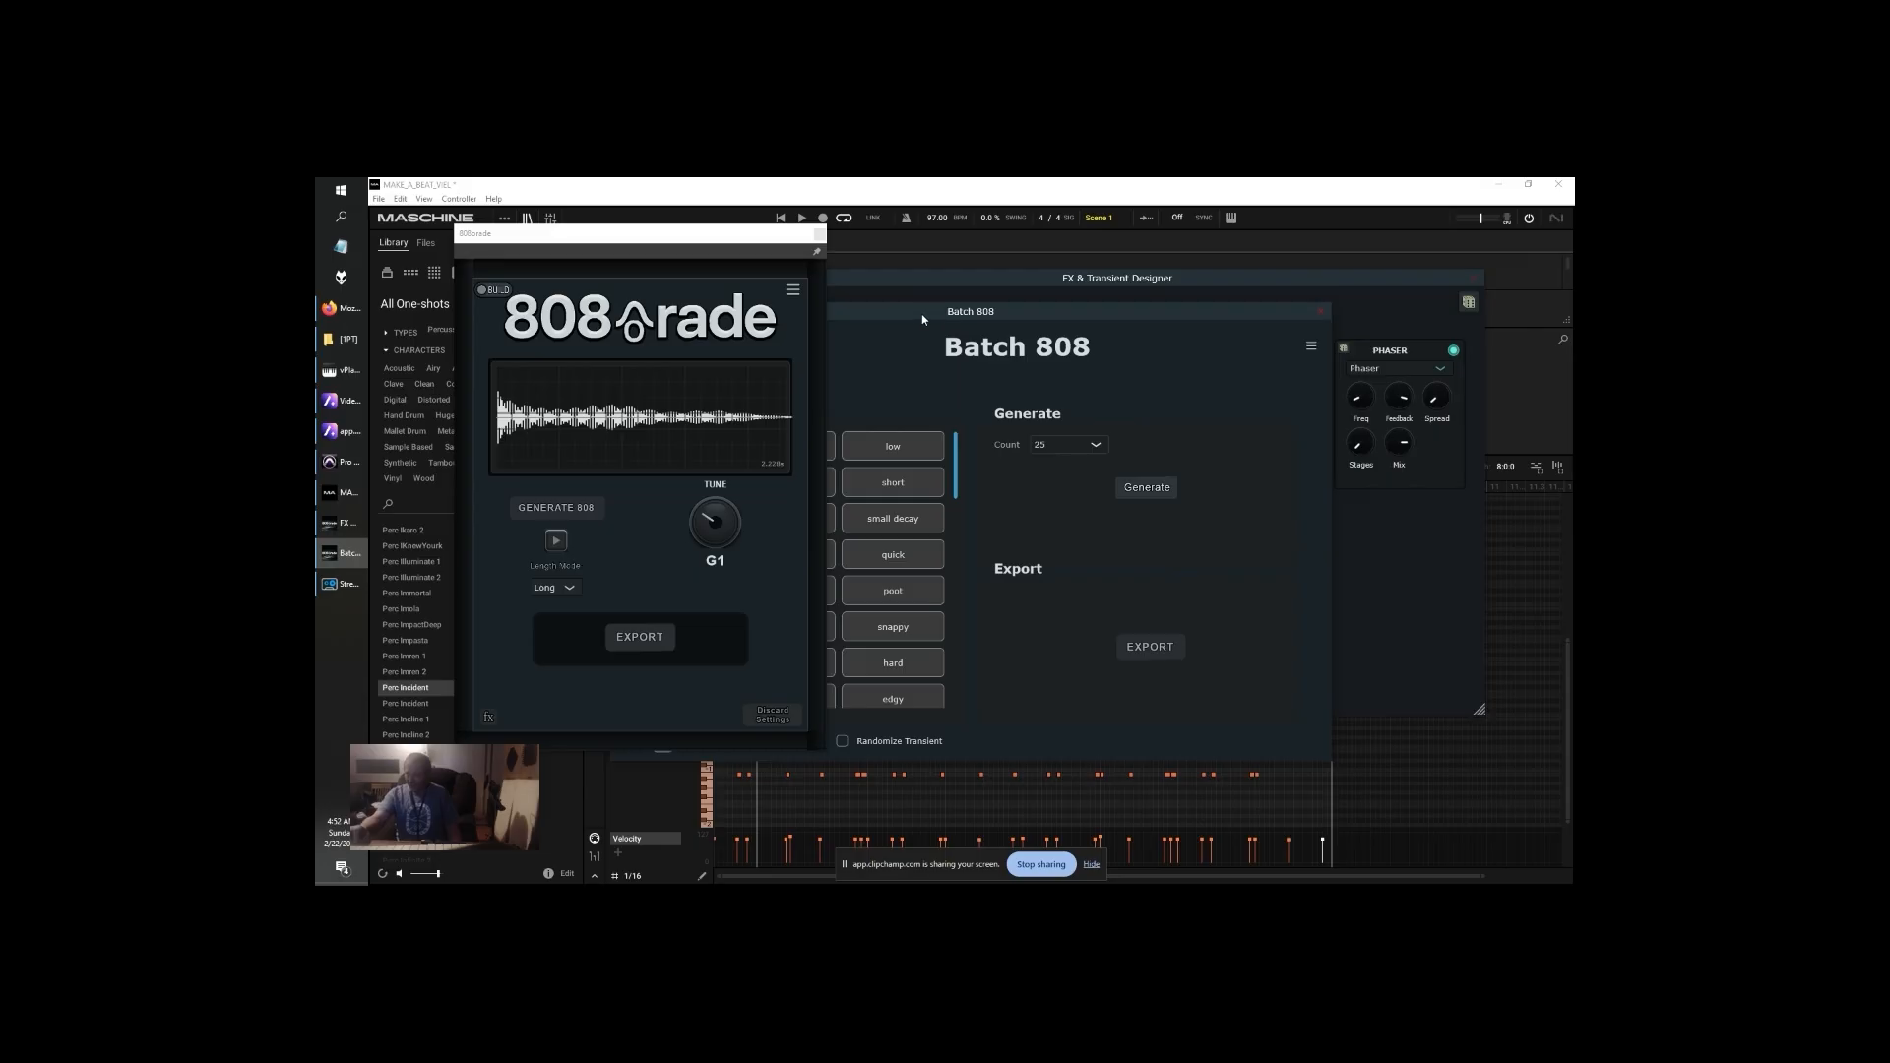
{"action": "left_click_drag", "start_coordinate": [925, 309], "coordinate": [1170, 252]}
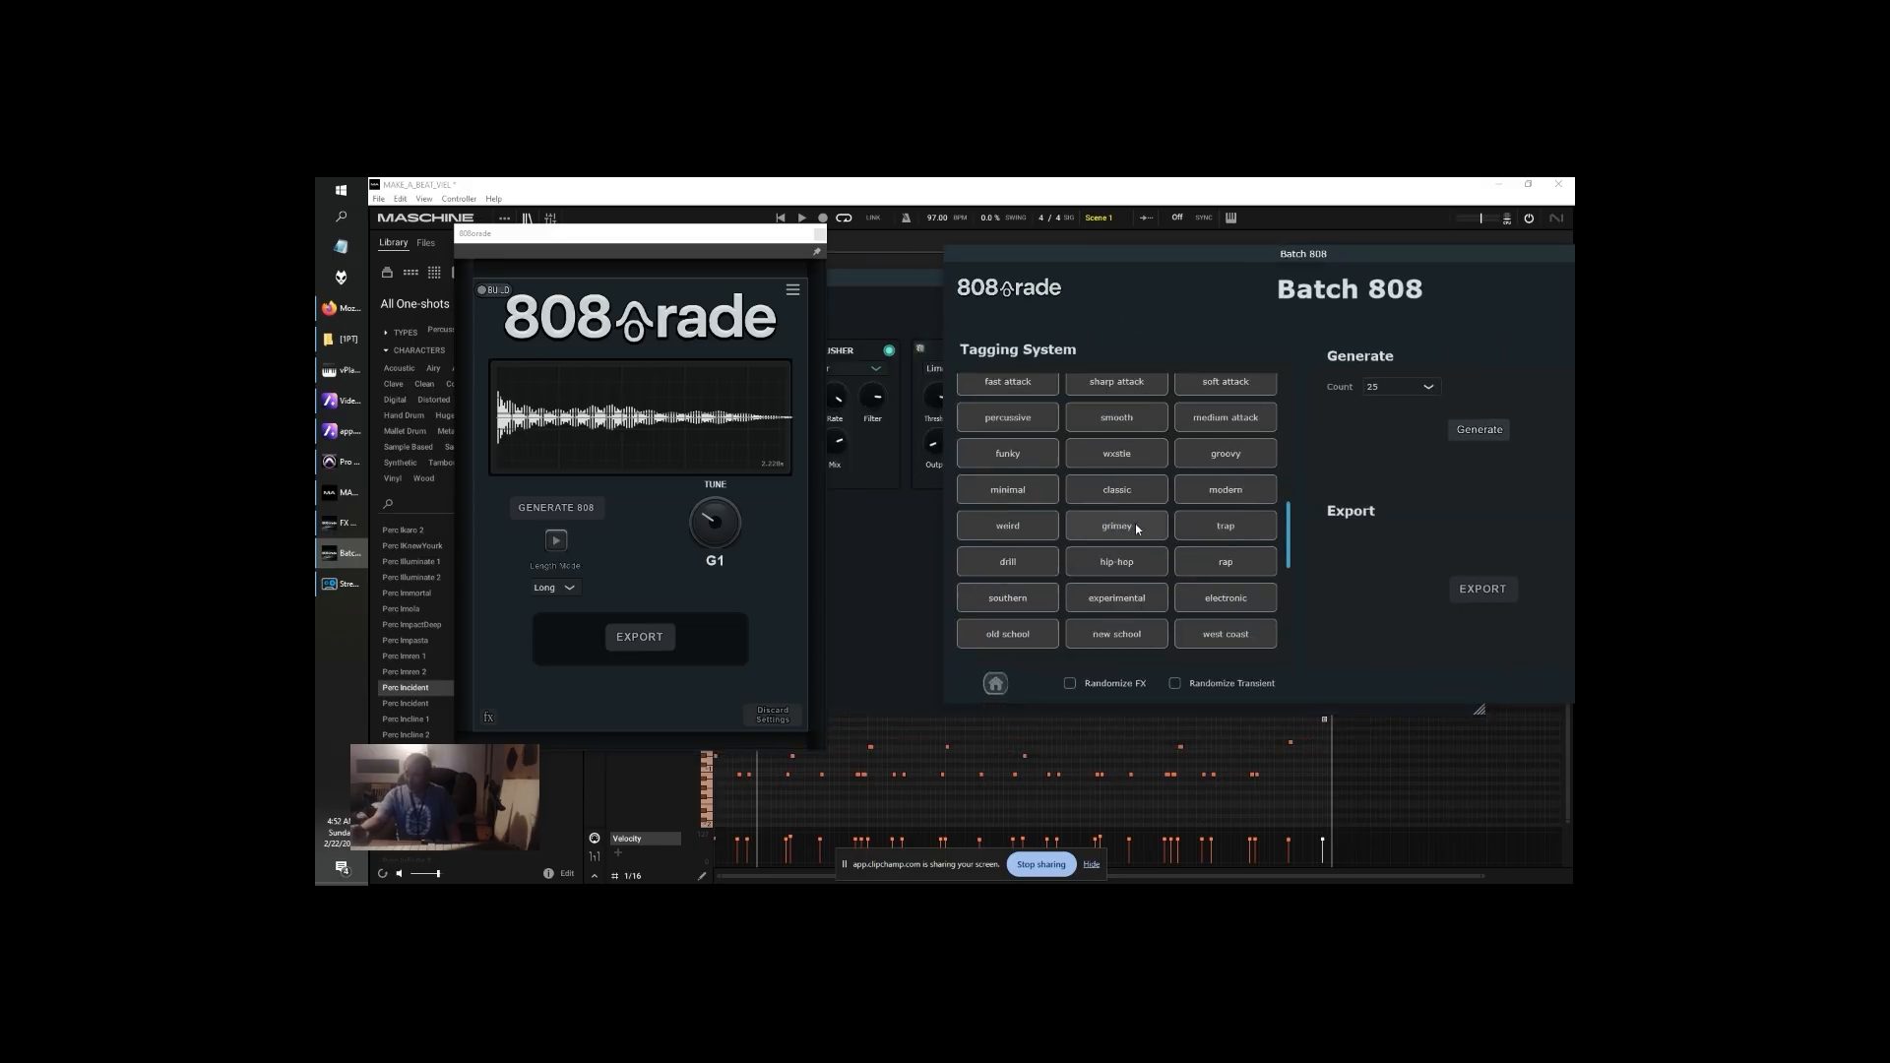
{"action": "scroll", "coordinate": [1136, 522], "scroll_direction": "down", "scroll_amount": 5}
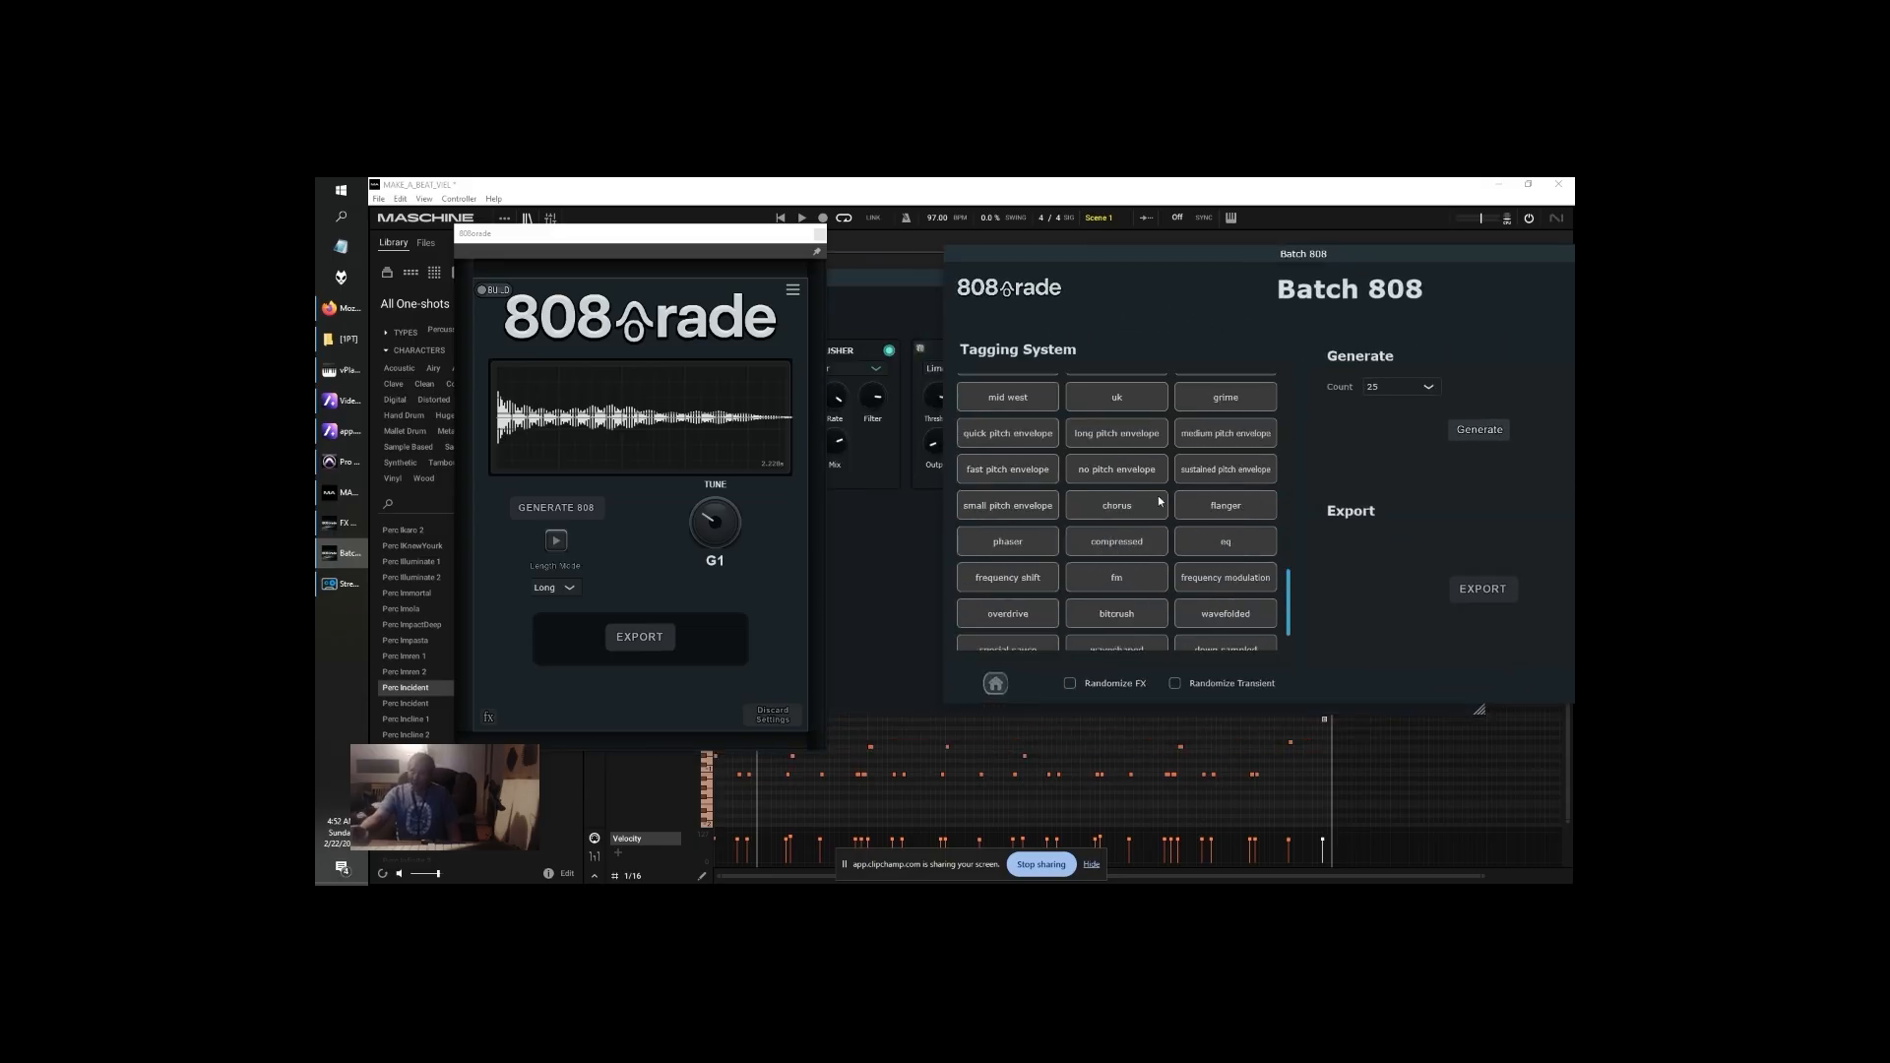
{"action": "left_click", "coordinate": [1406, 387]}
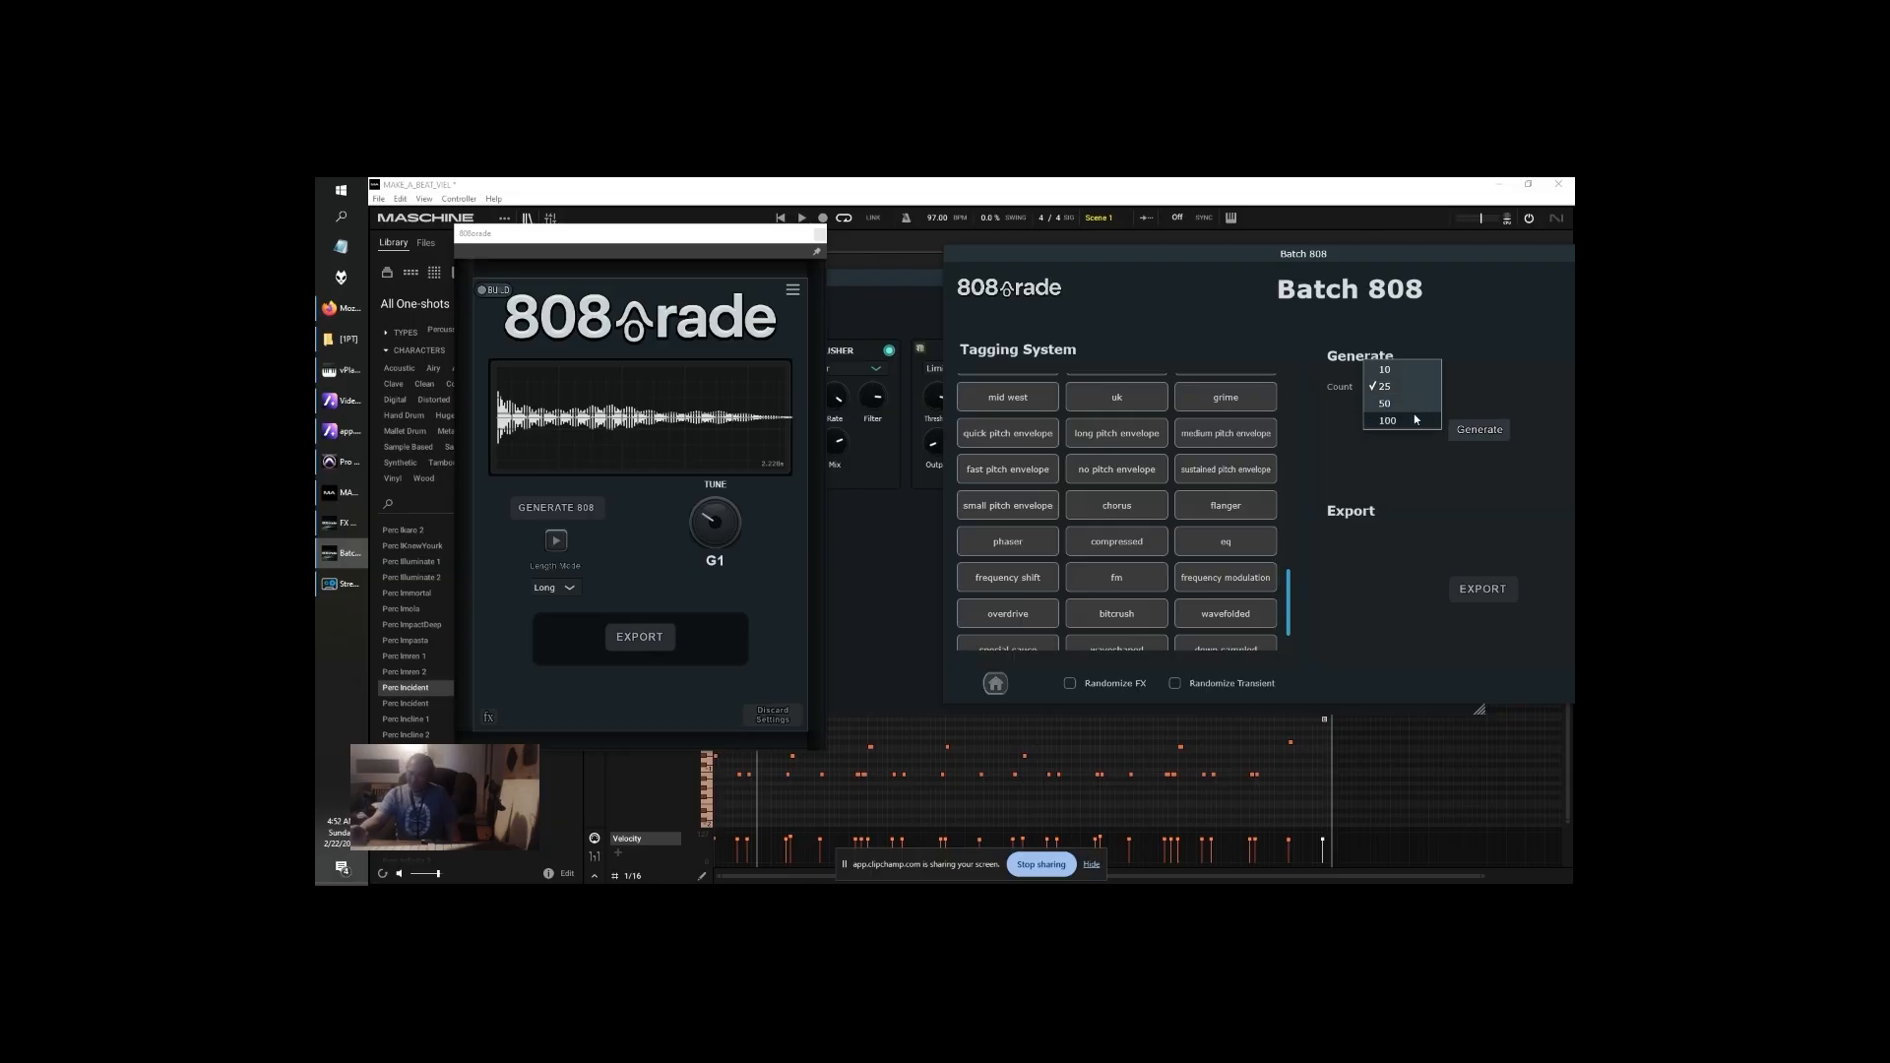
{"action": "left_click", "coordinate": [1399, 477]}
Generate a batch of 25 808s, open the export folder selection, and close the batch window without exporting
{"action": "left_click_drag", "start_coordinate": [1399, 248], "coordinate": [1268, 239]}
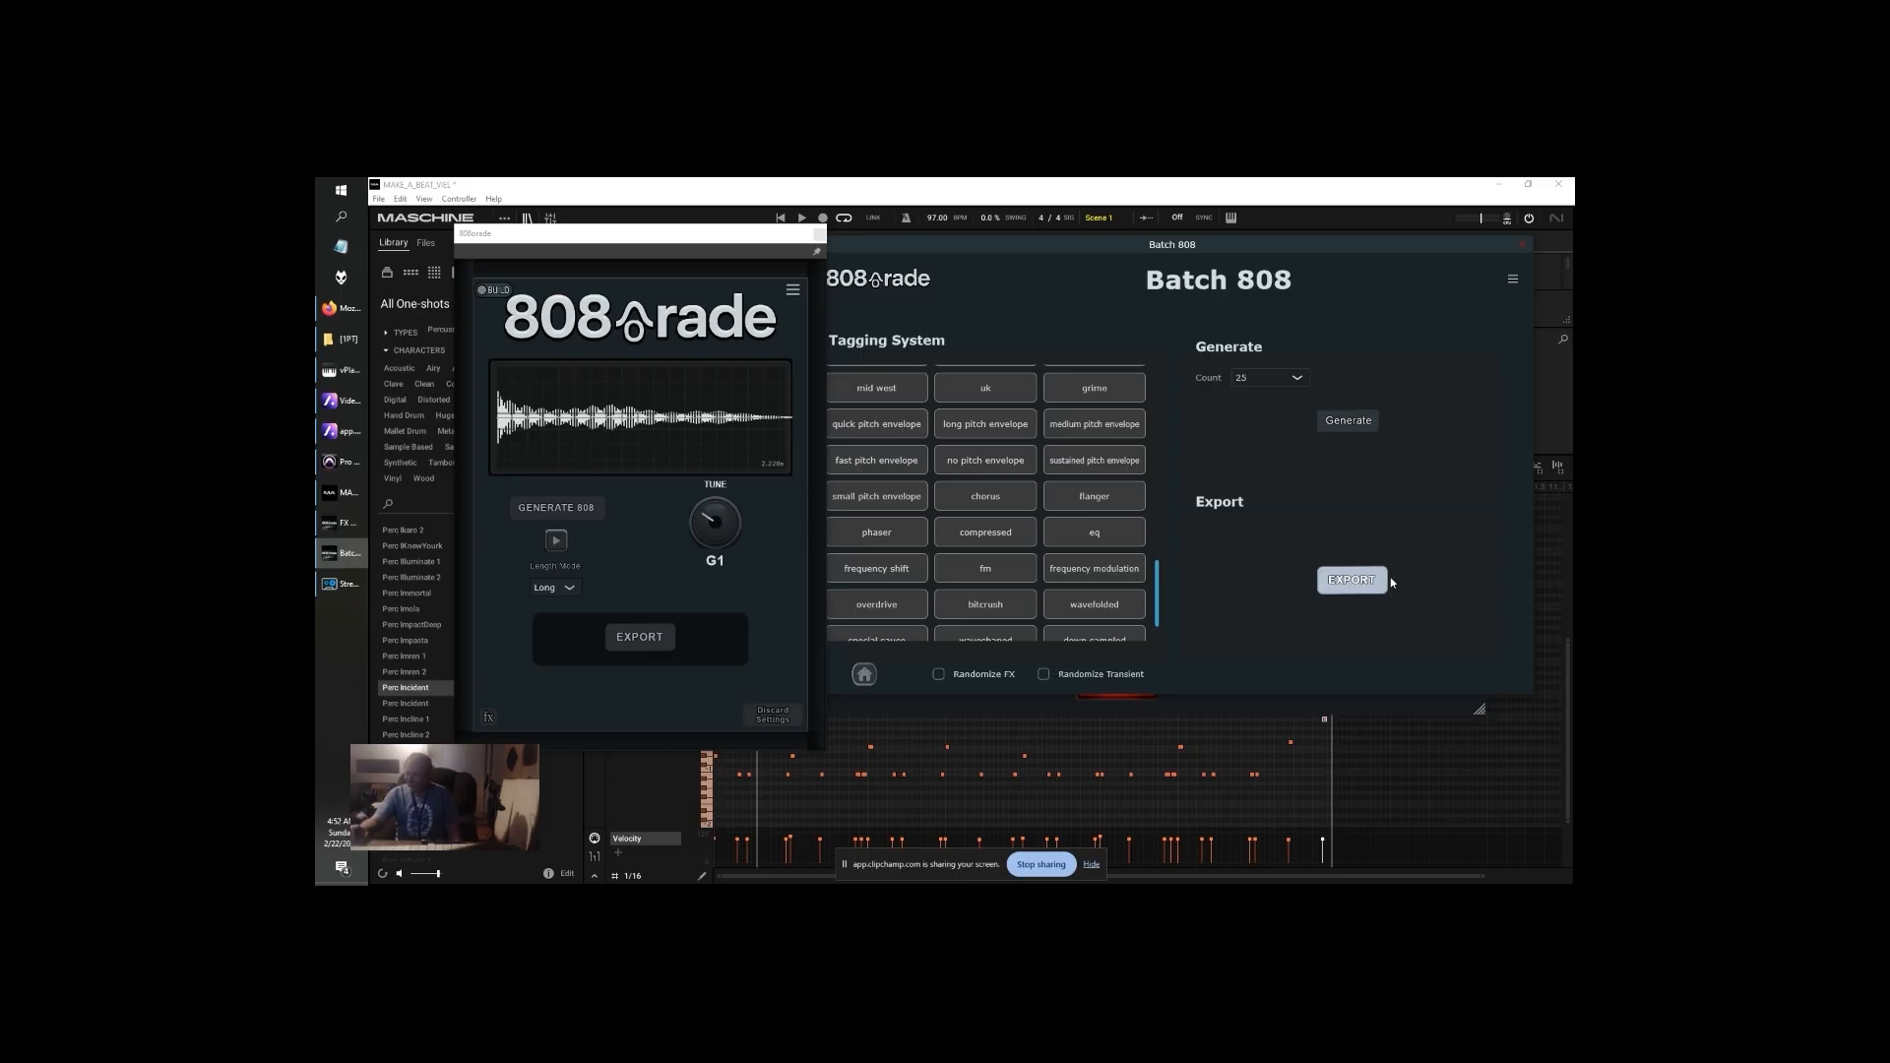
{"action": "left_click", "coordinate": [1349, 421]}
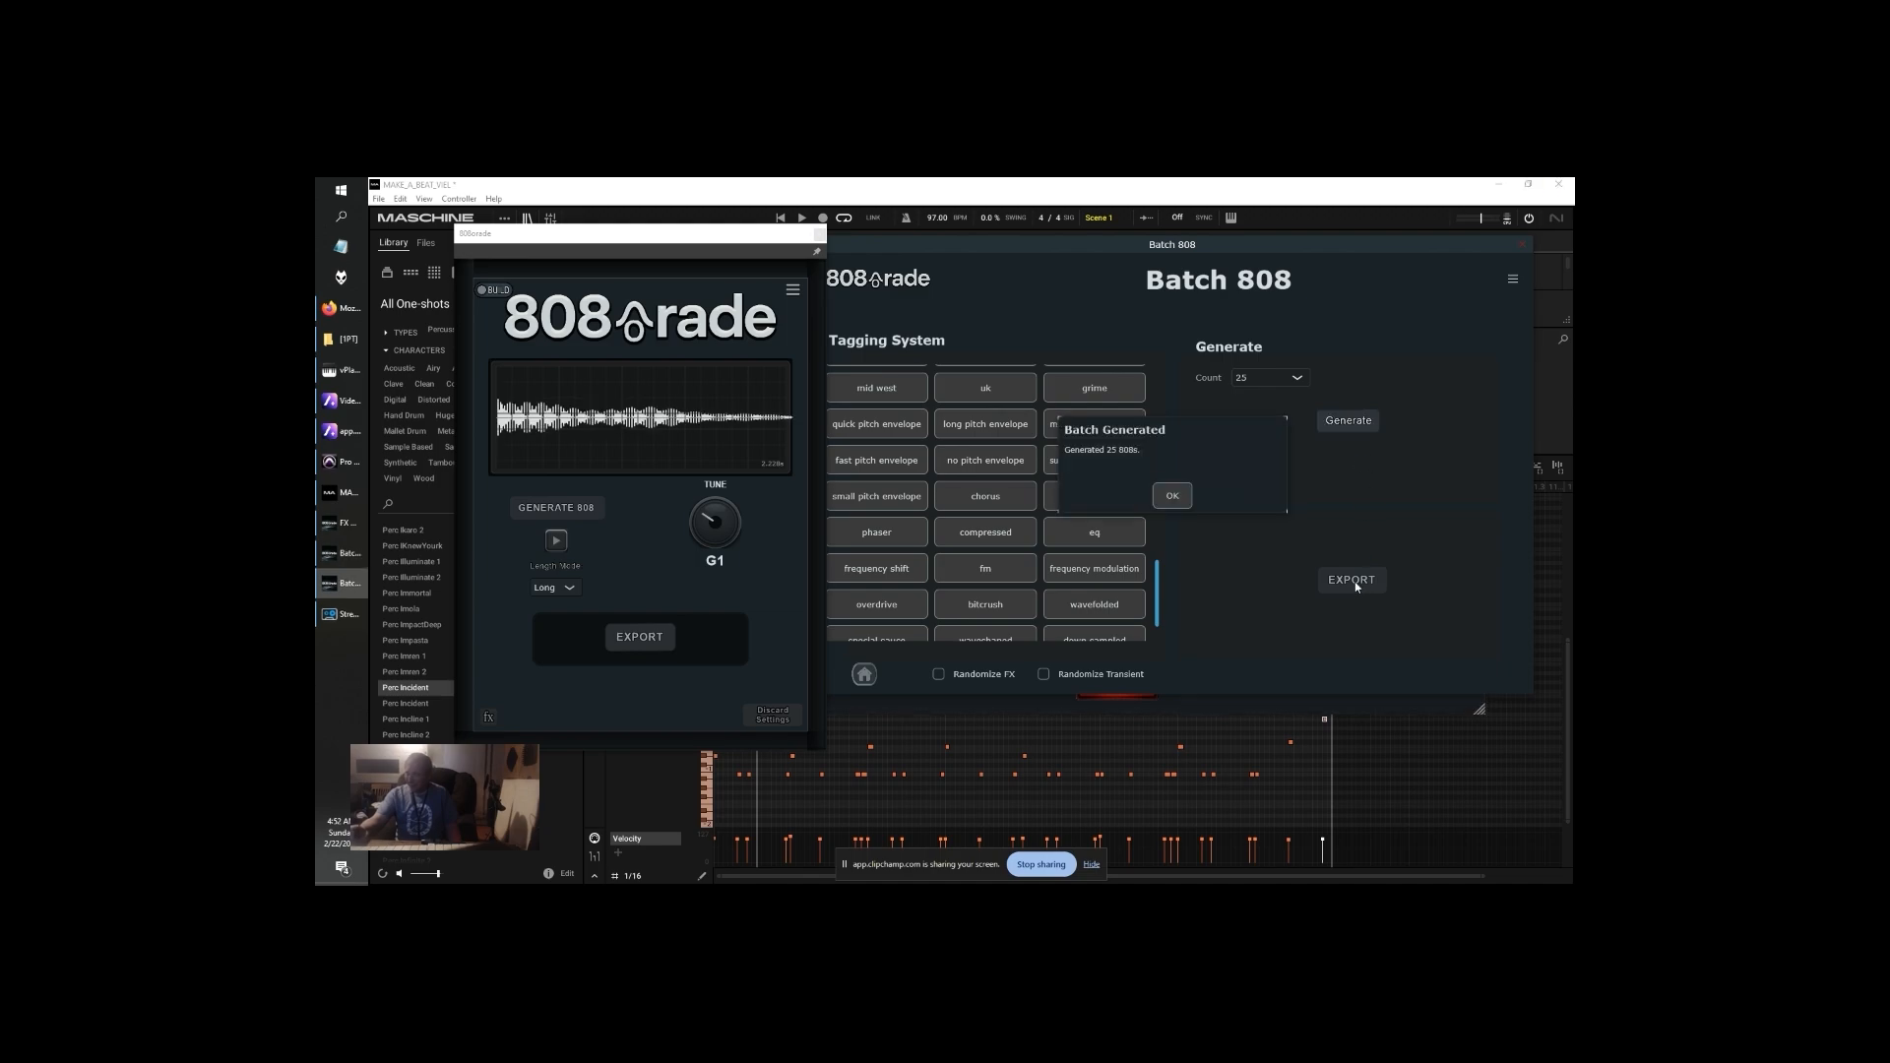
{"action": "left_click", "coordinate": [1173, 496]}
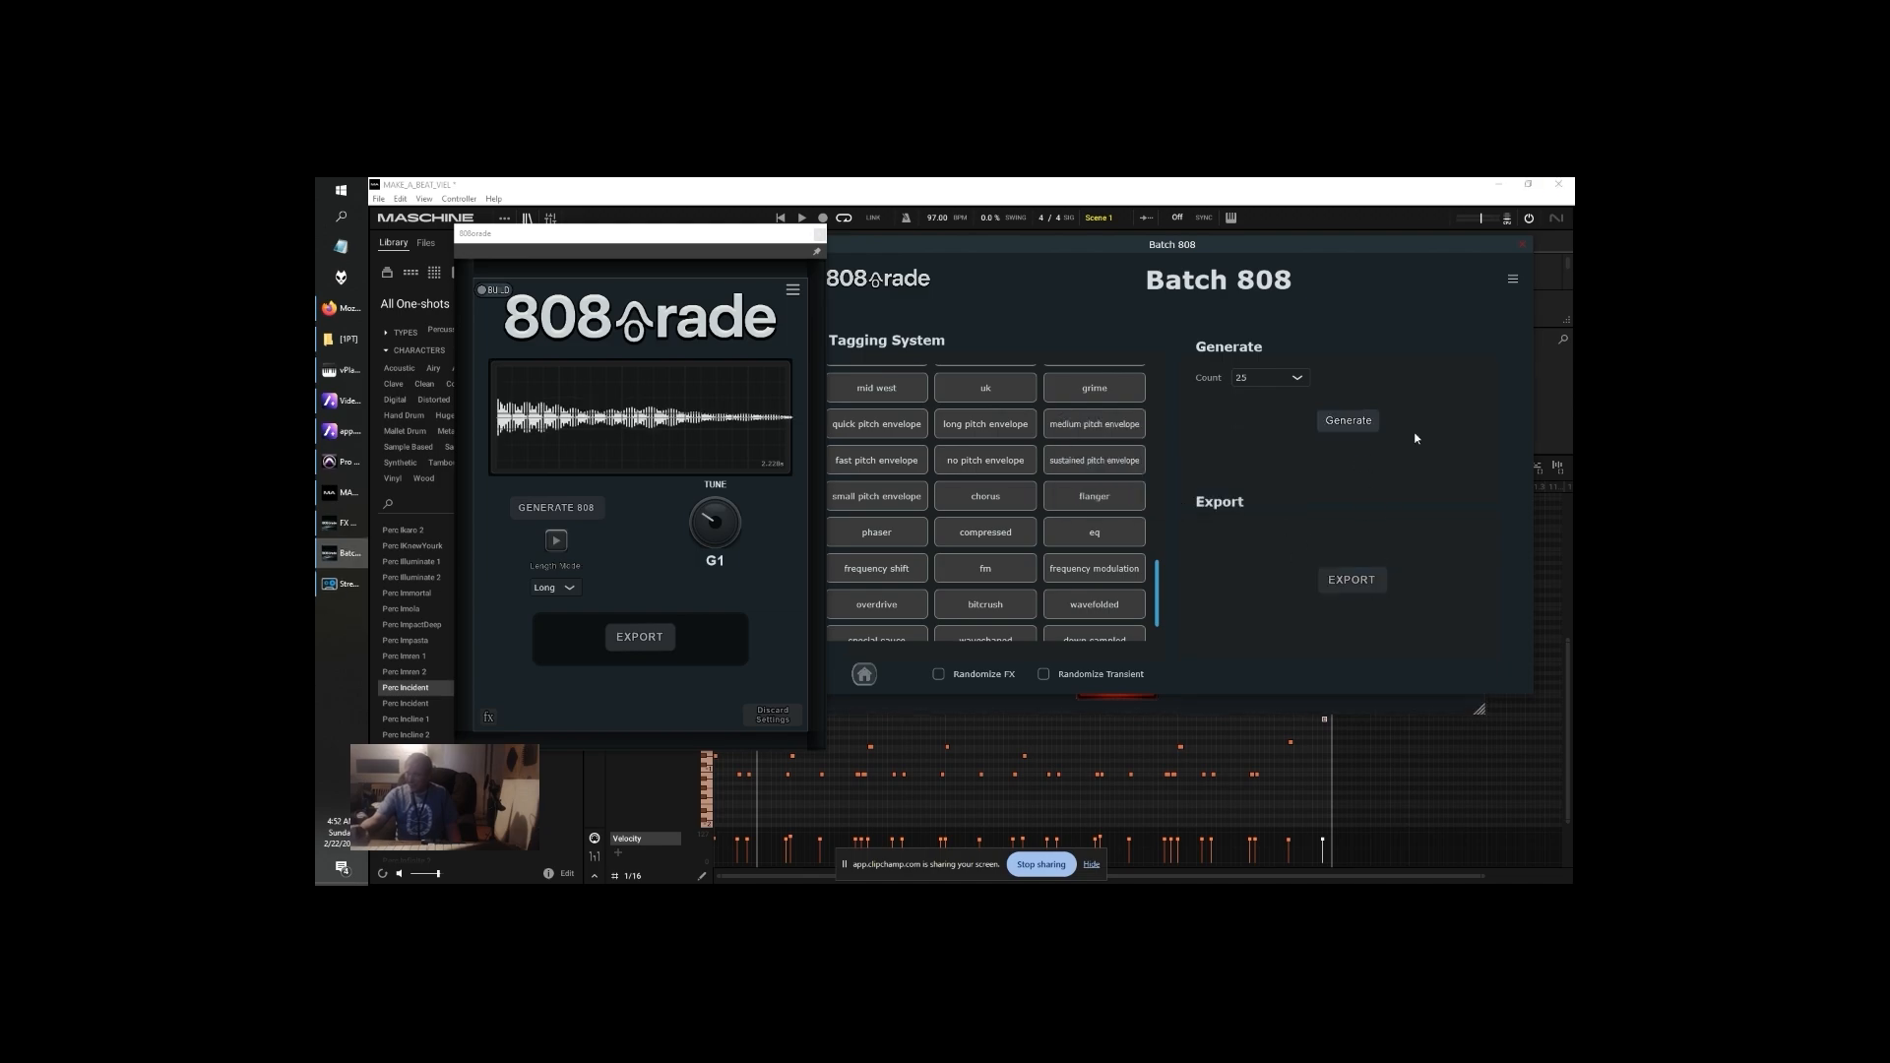
{"action": "left_click", "coordinate": [1349, 579]}
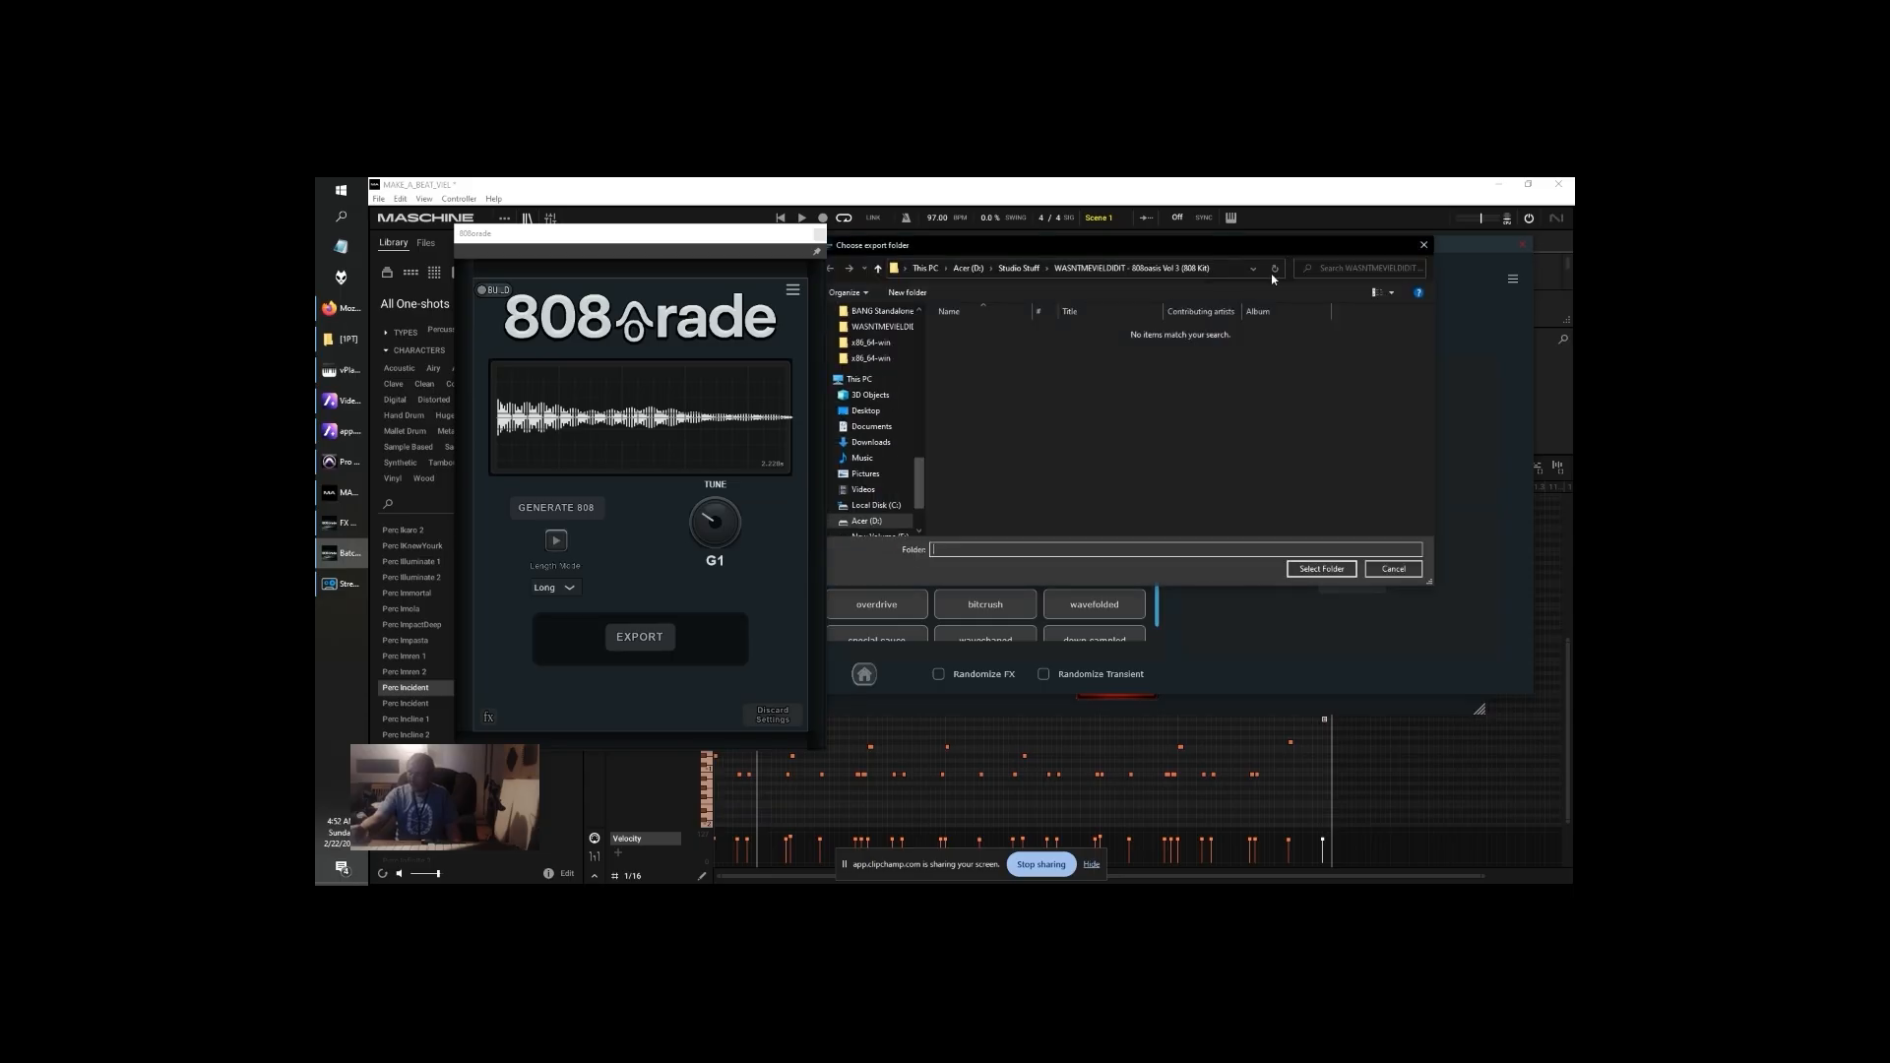
{"action": "left_click", "coordinate": [1424, 245]}
{"action": "left_click", "coordinate": [1521, 246]}
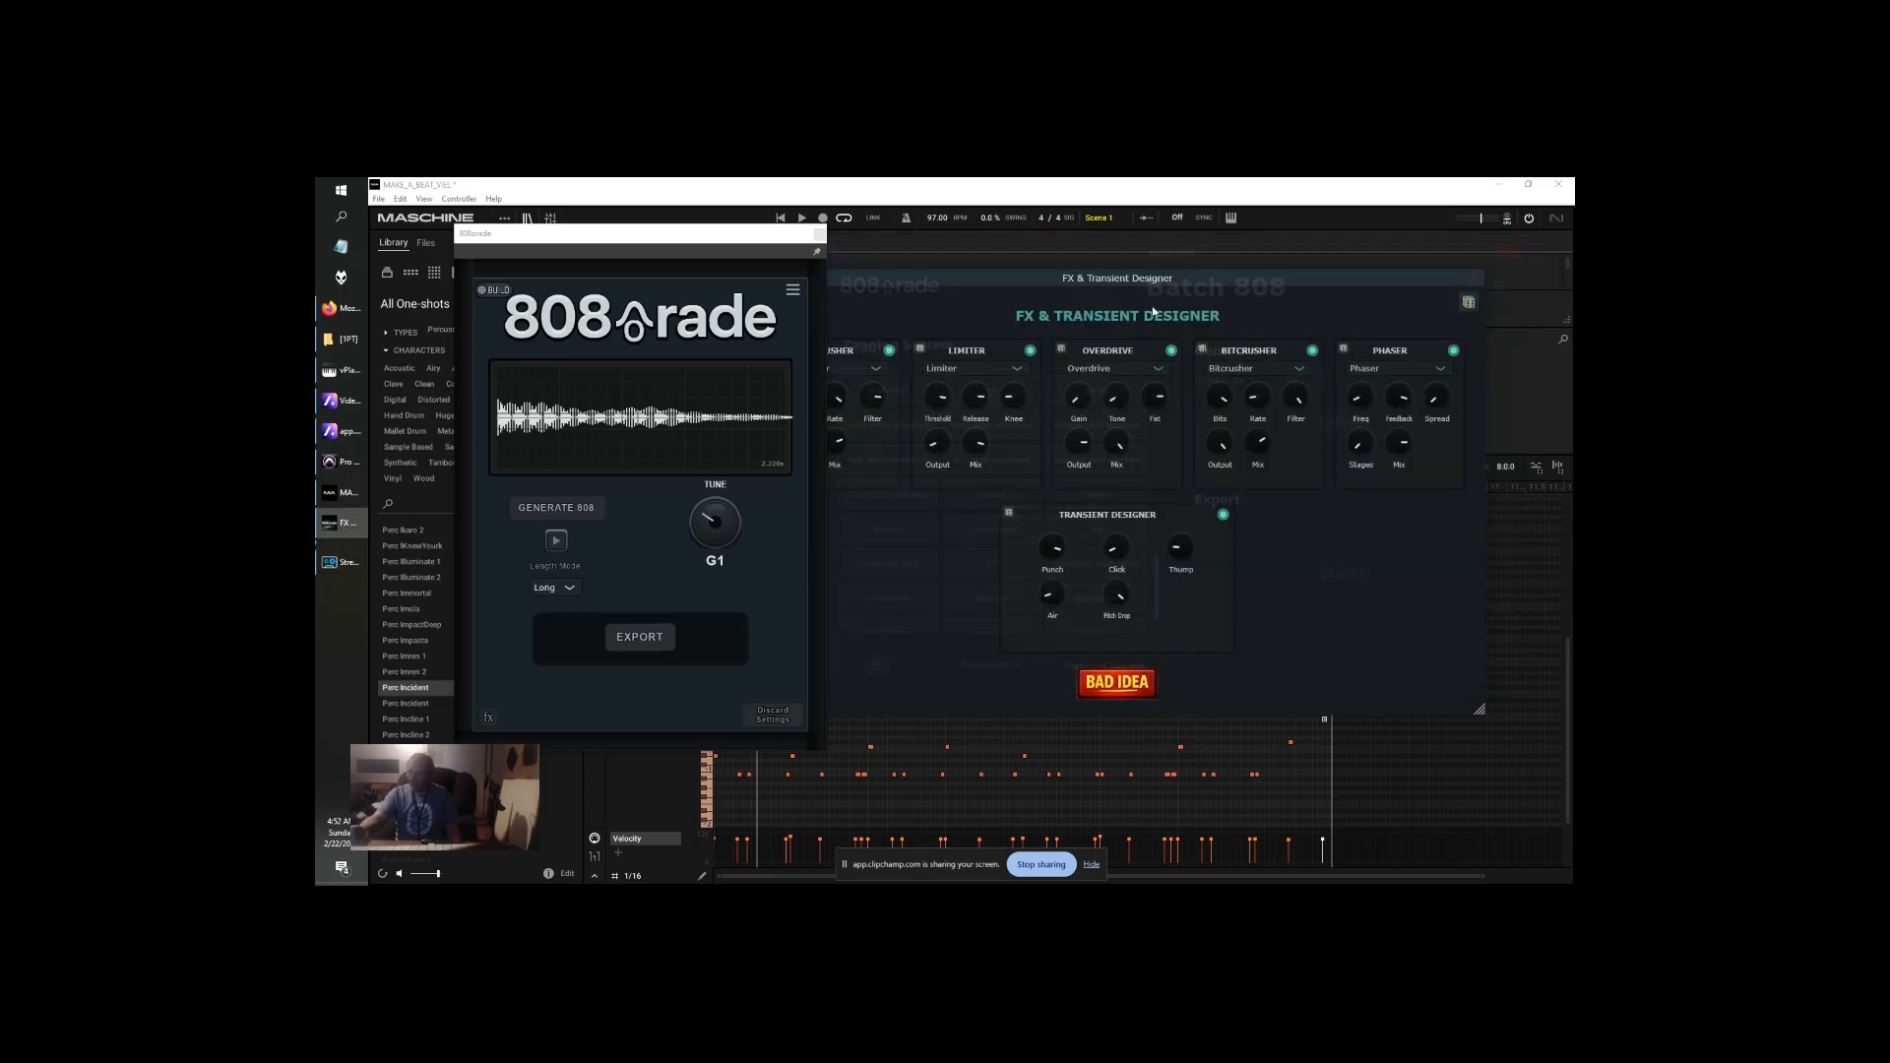
Generate and audition new 808 sounds until a C1 sound is produced
{"action": "left_click", "coordinate": [575, 509]}
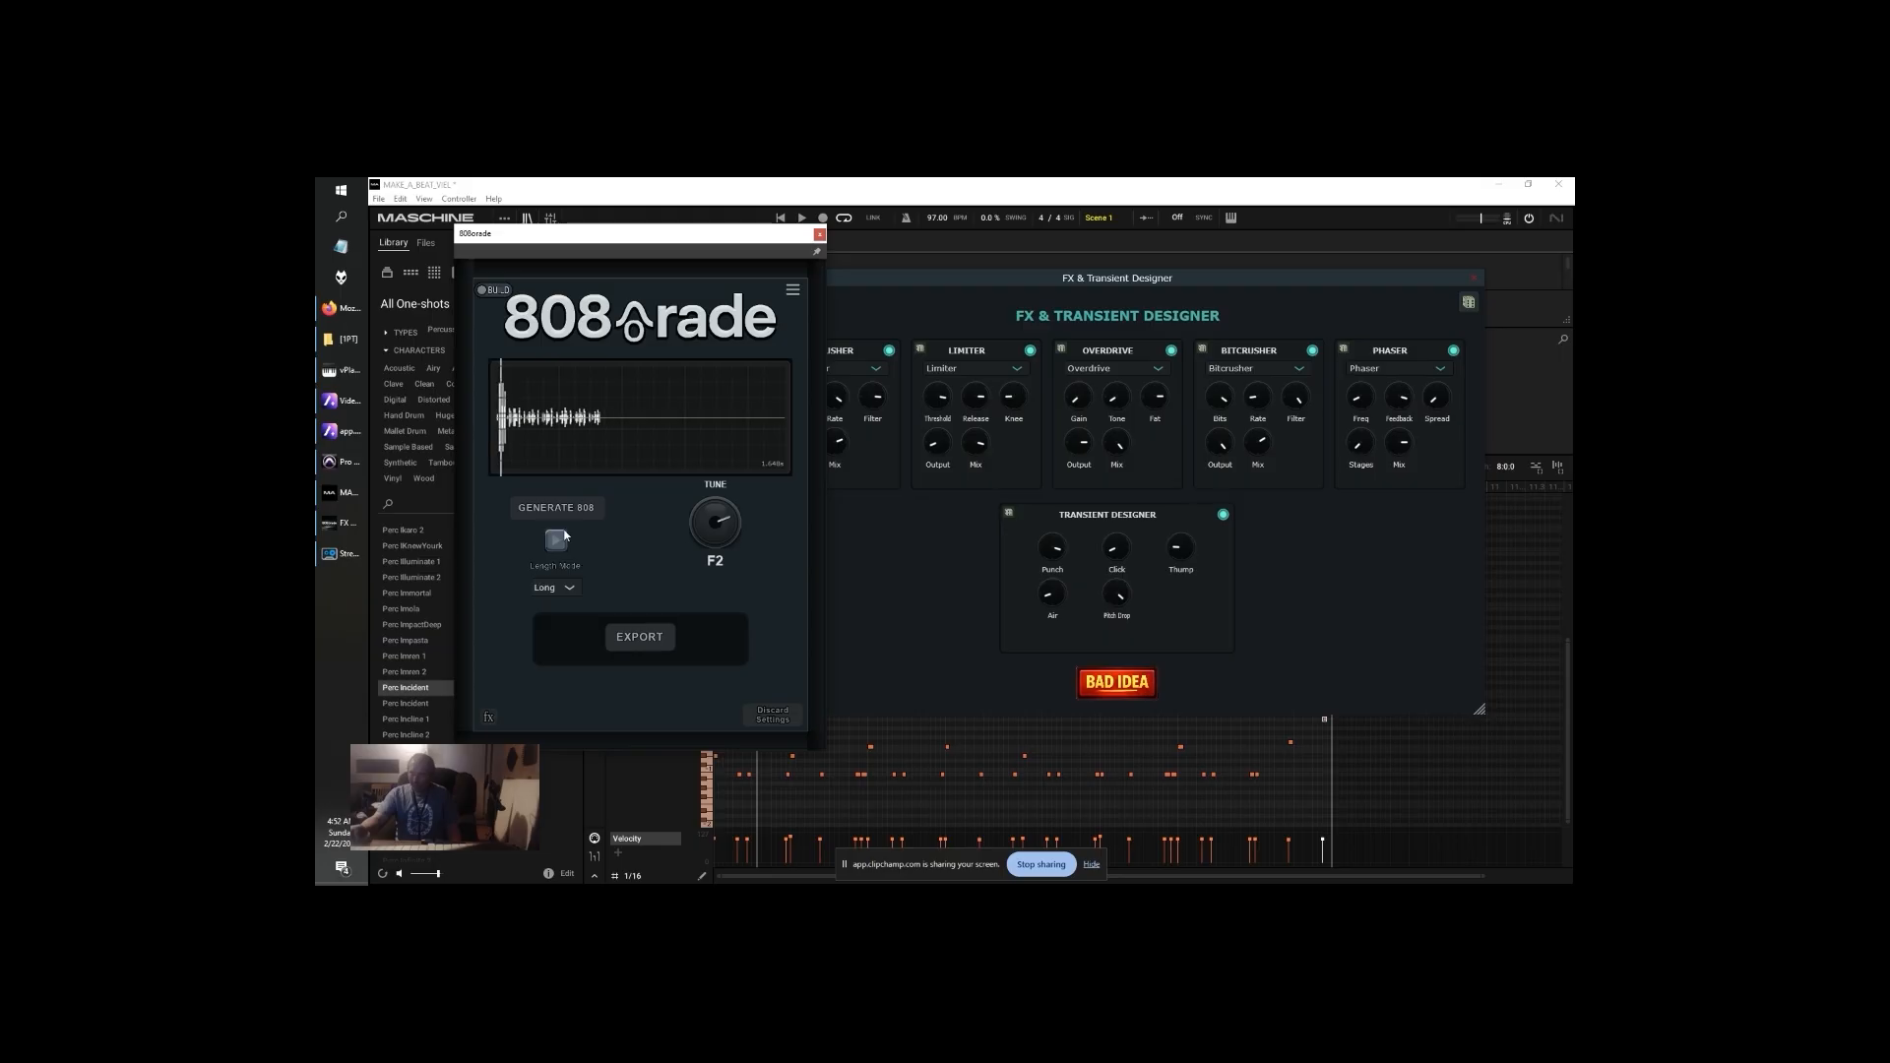
{"action": "left_click", "coordinate": [558, 512]}
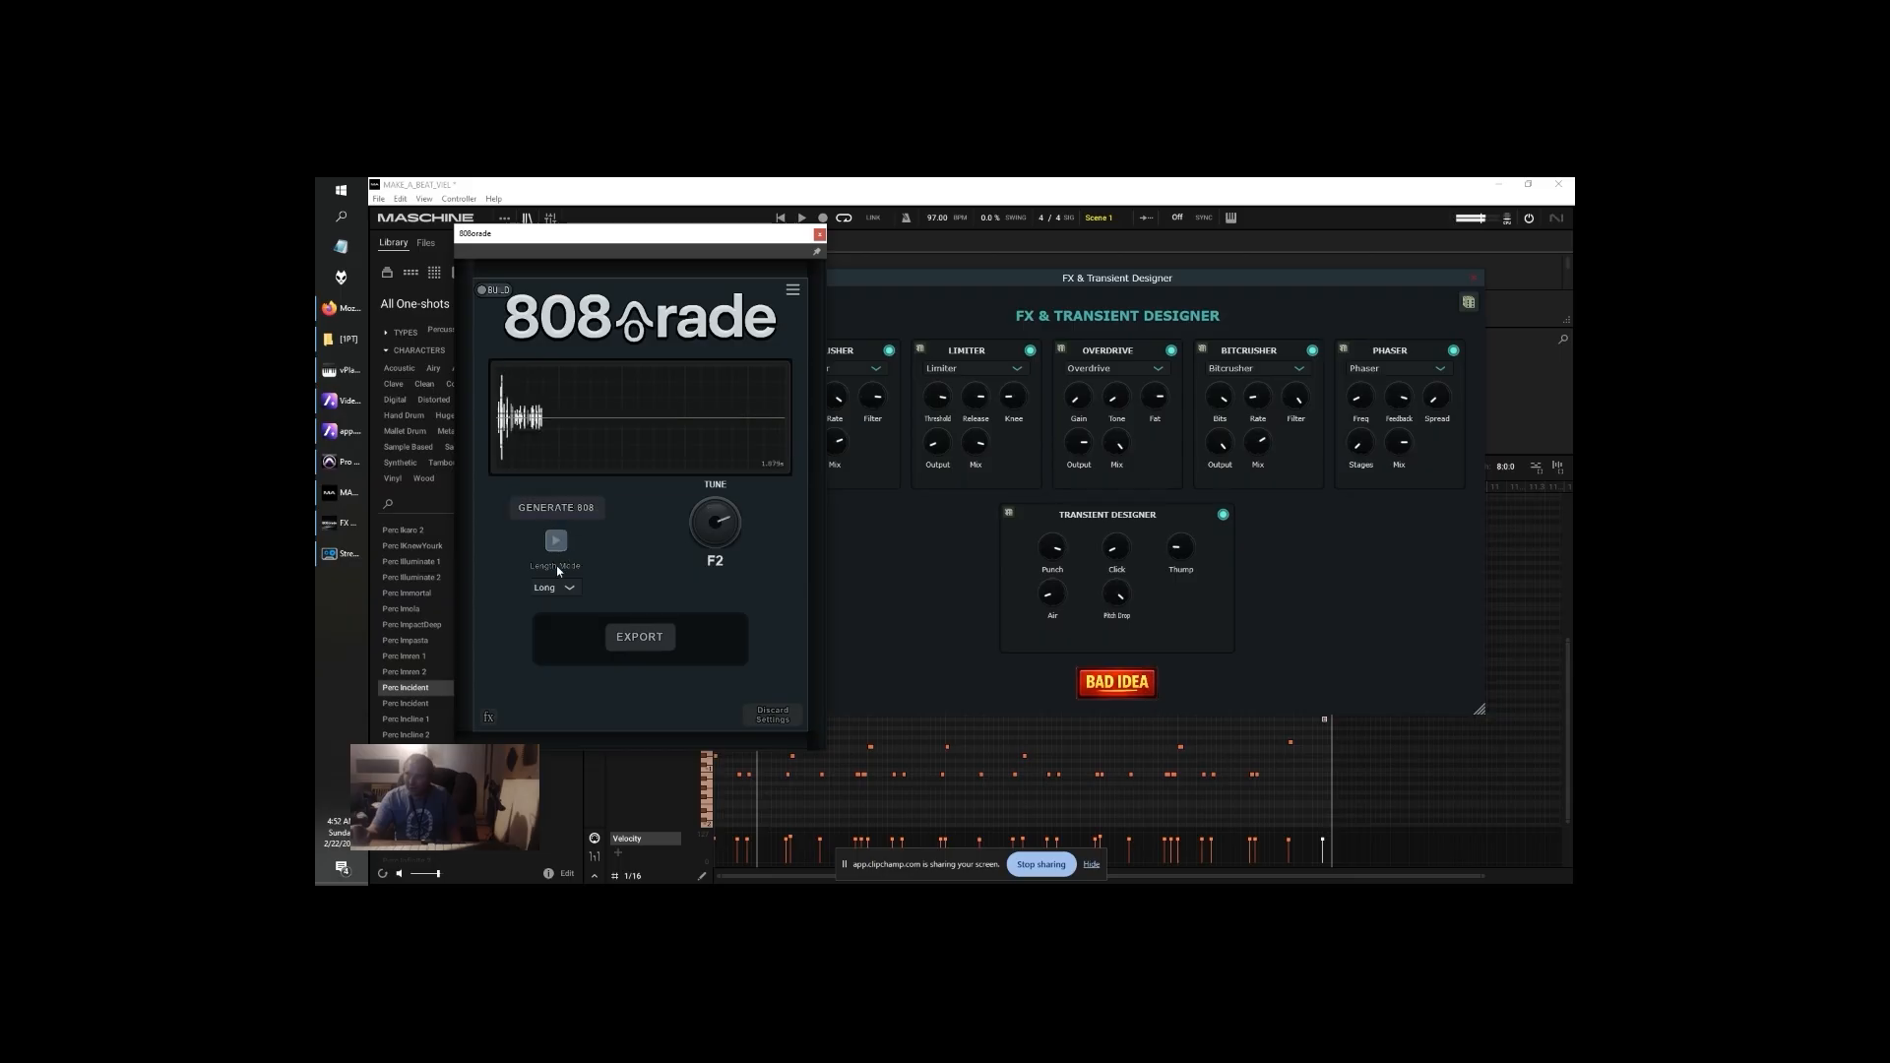
{"action": "left_click", "coordinate": [563, 505]}
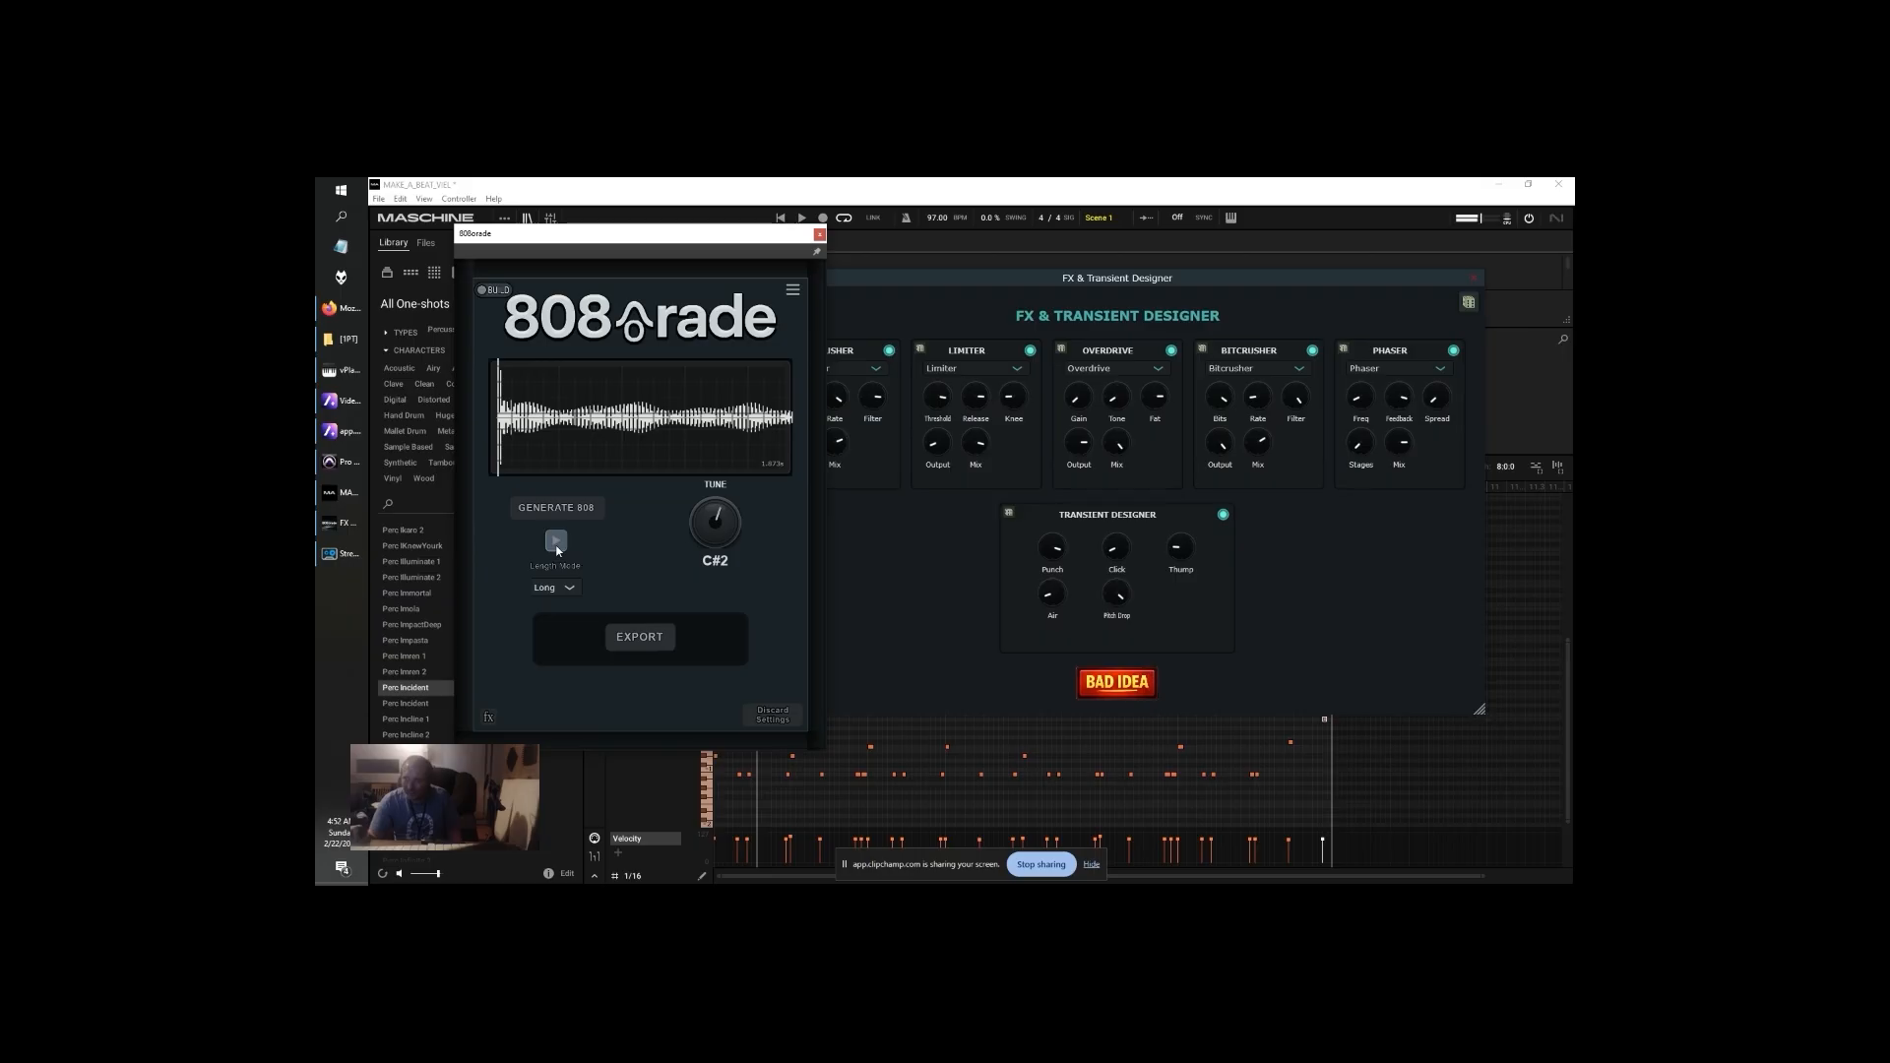
{"action": "left_click", "coordinate": [568, 507]}
{"action": "left_click", "coordinate": [563, 508]}
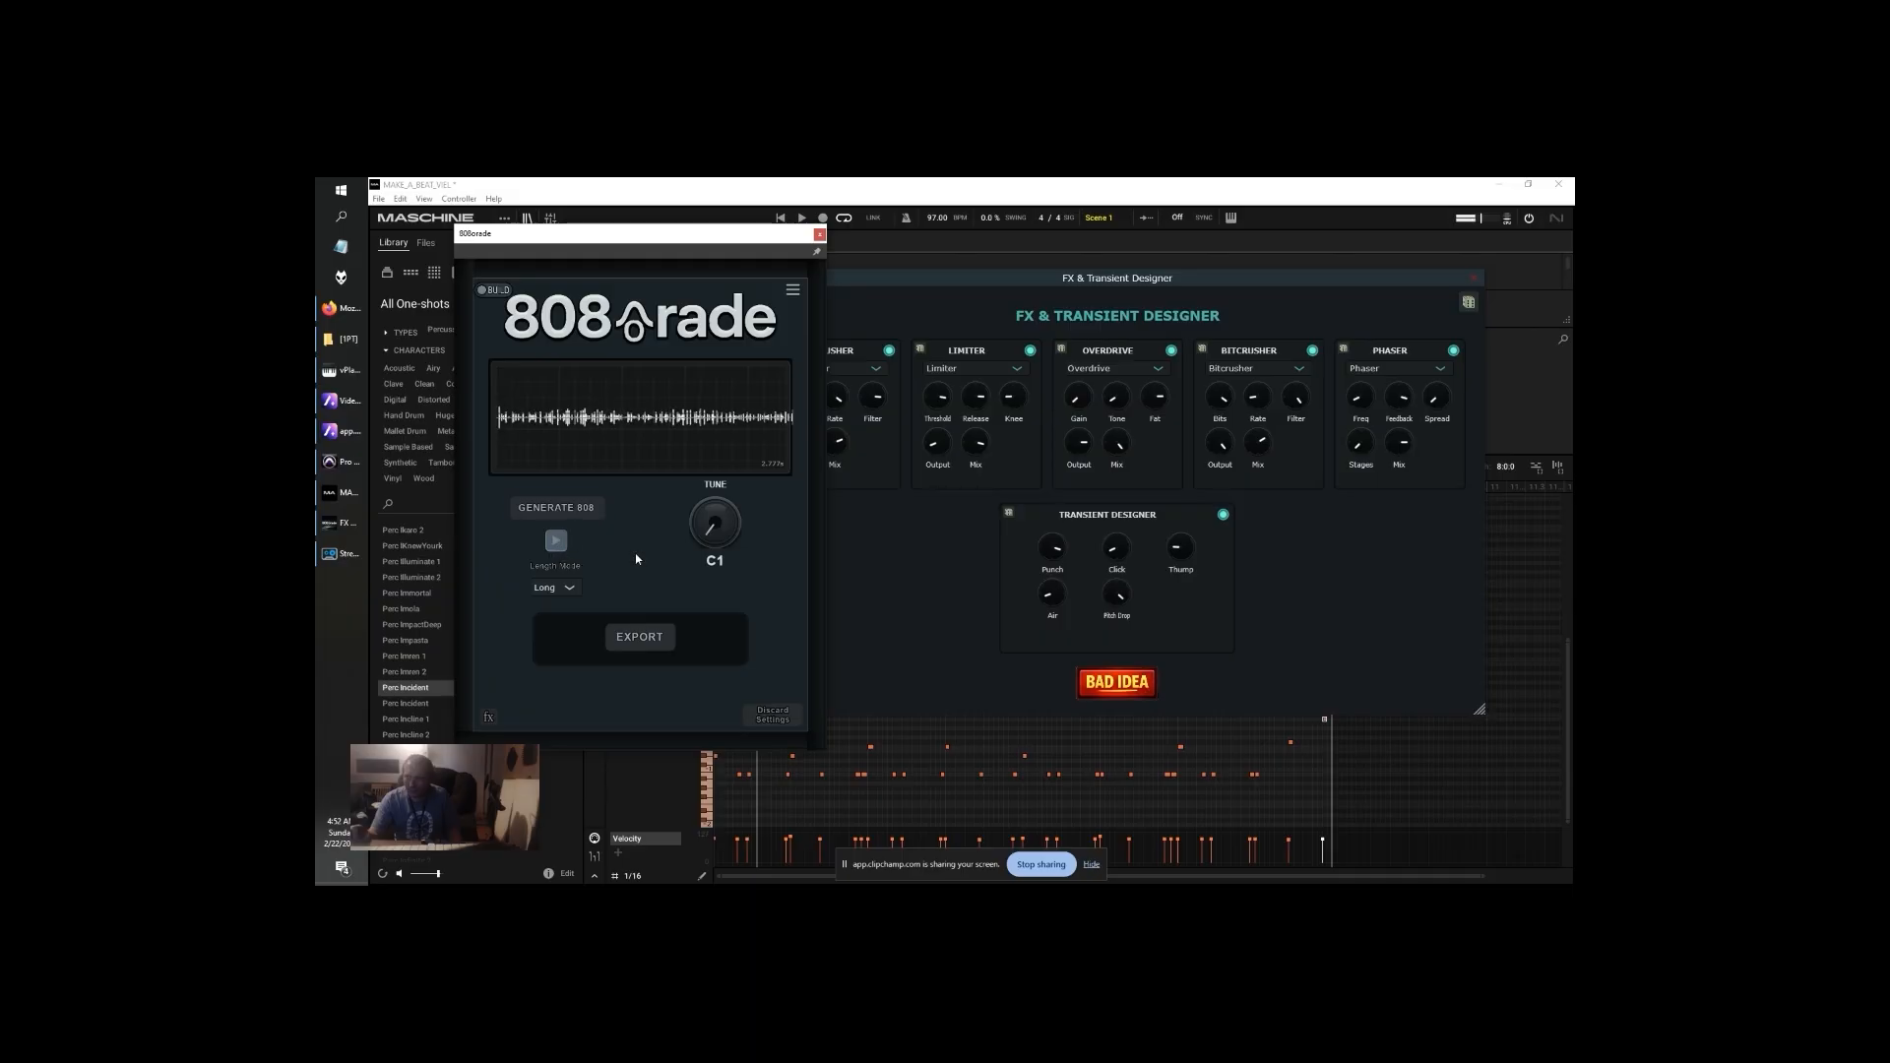
Export the C1 sound to the kit folder as a WAV named "04 - 808 - C"
{"action": "left_click", "coordinate": [630, 640]}
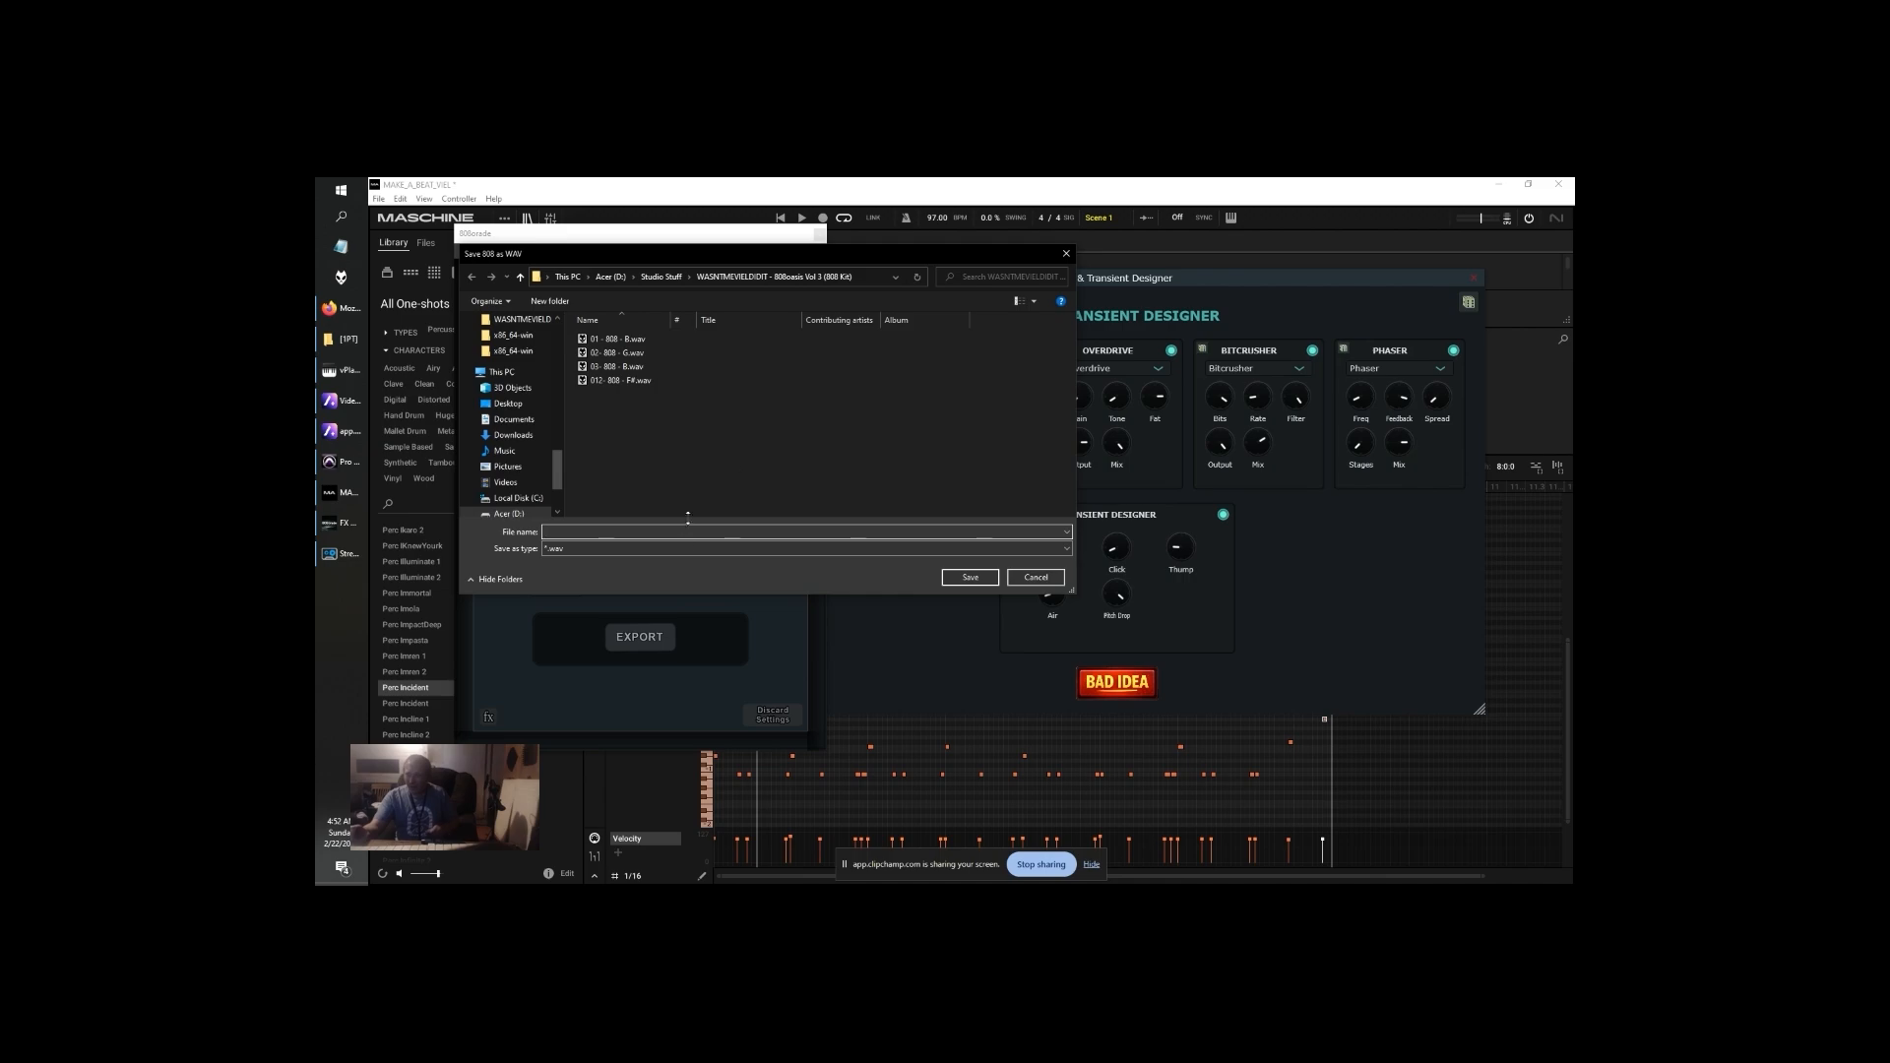
{"action": "type", "text": "0"}
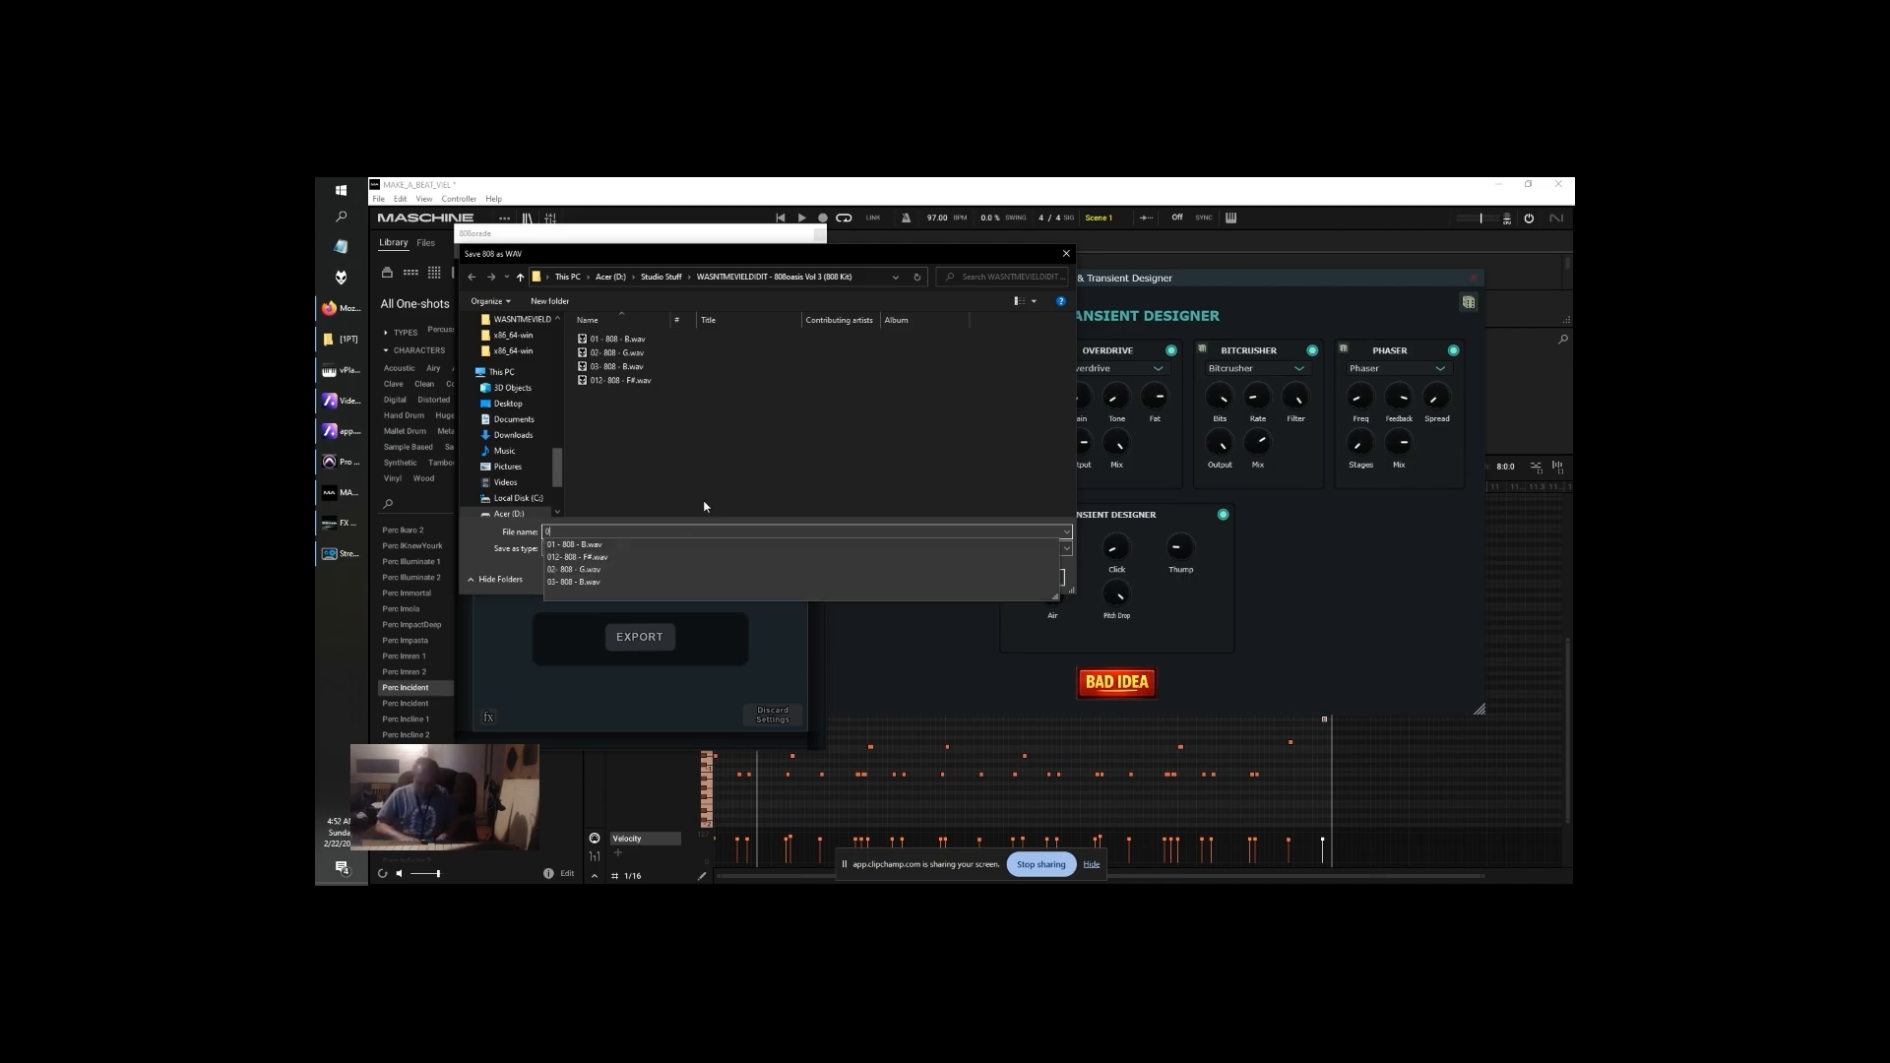
{"action": "type", "text": "4 - 808 -"}
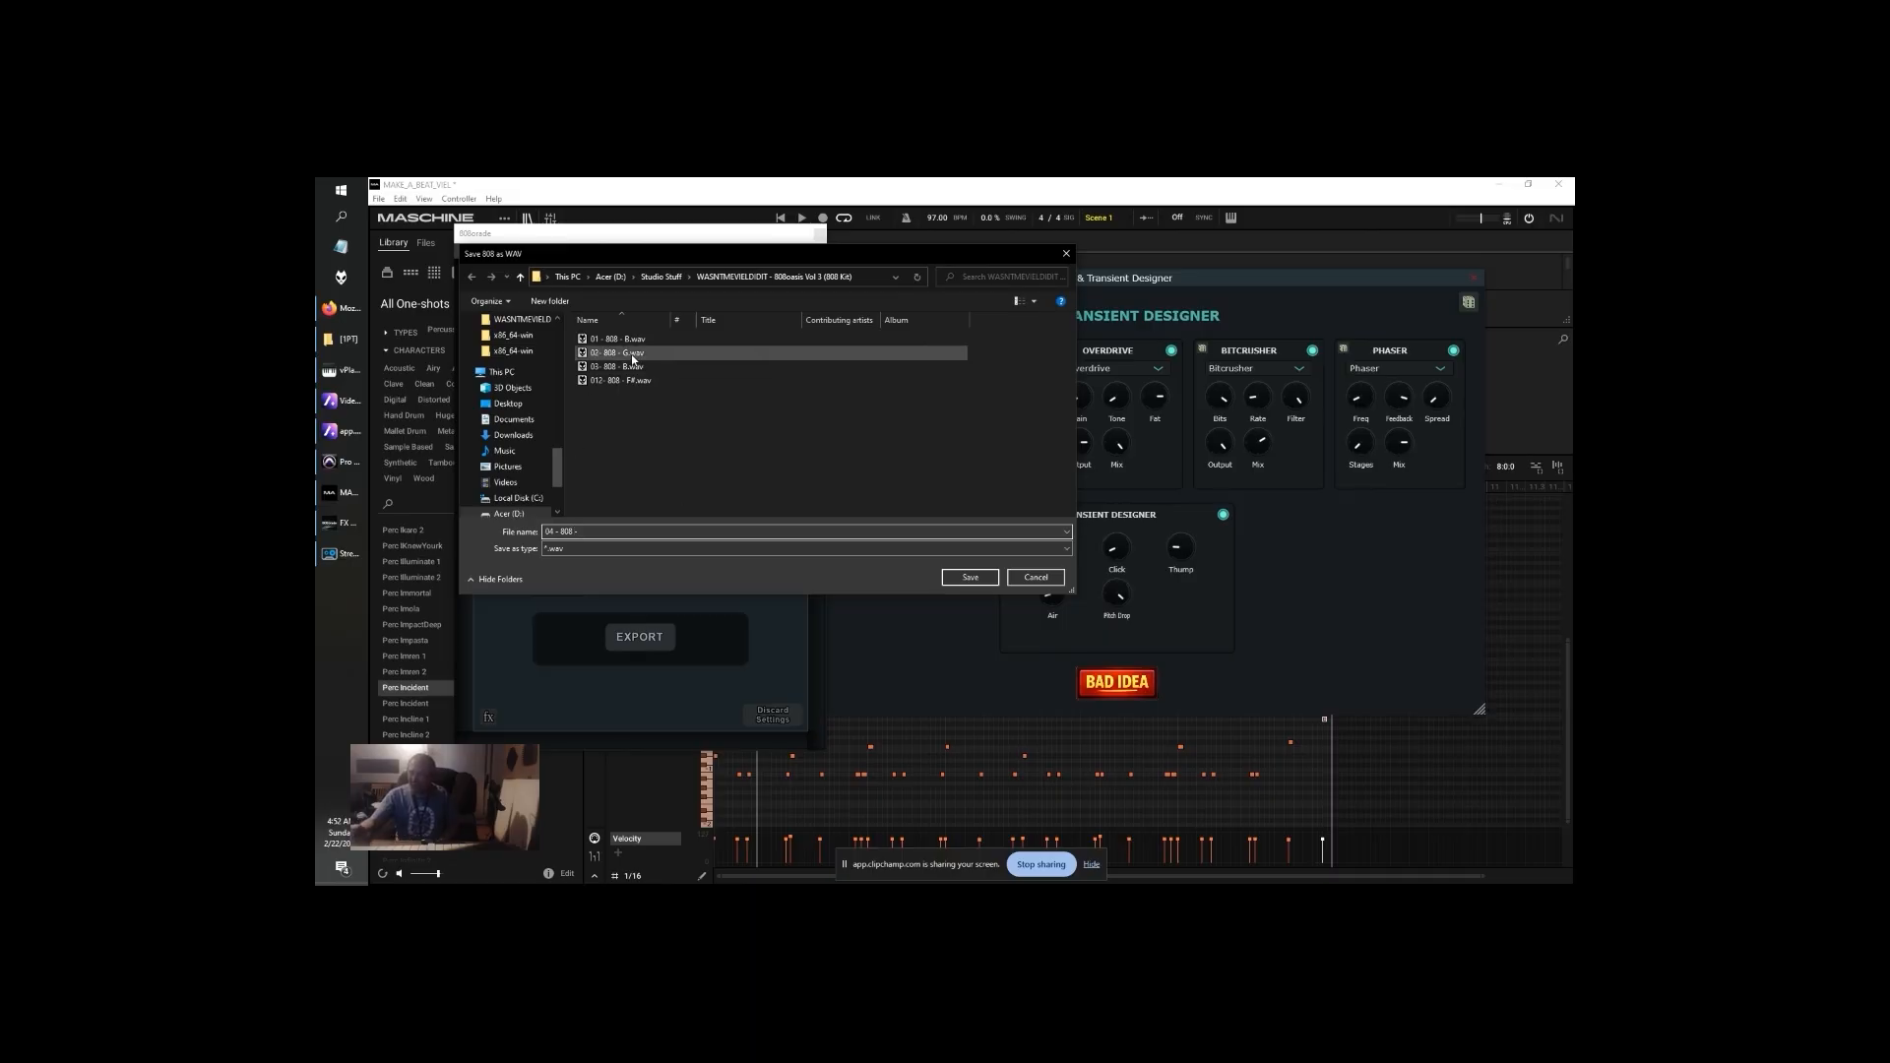
{"action": "left_click_drag", "start_coordinate": [675, 256], "coordinate": [1119, 264]}
{"action": "type", "text": "C"}
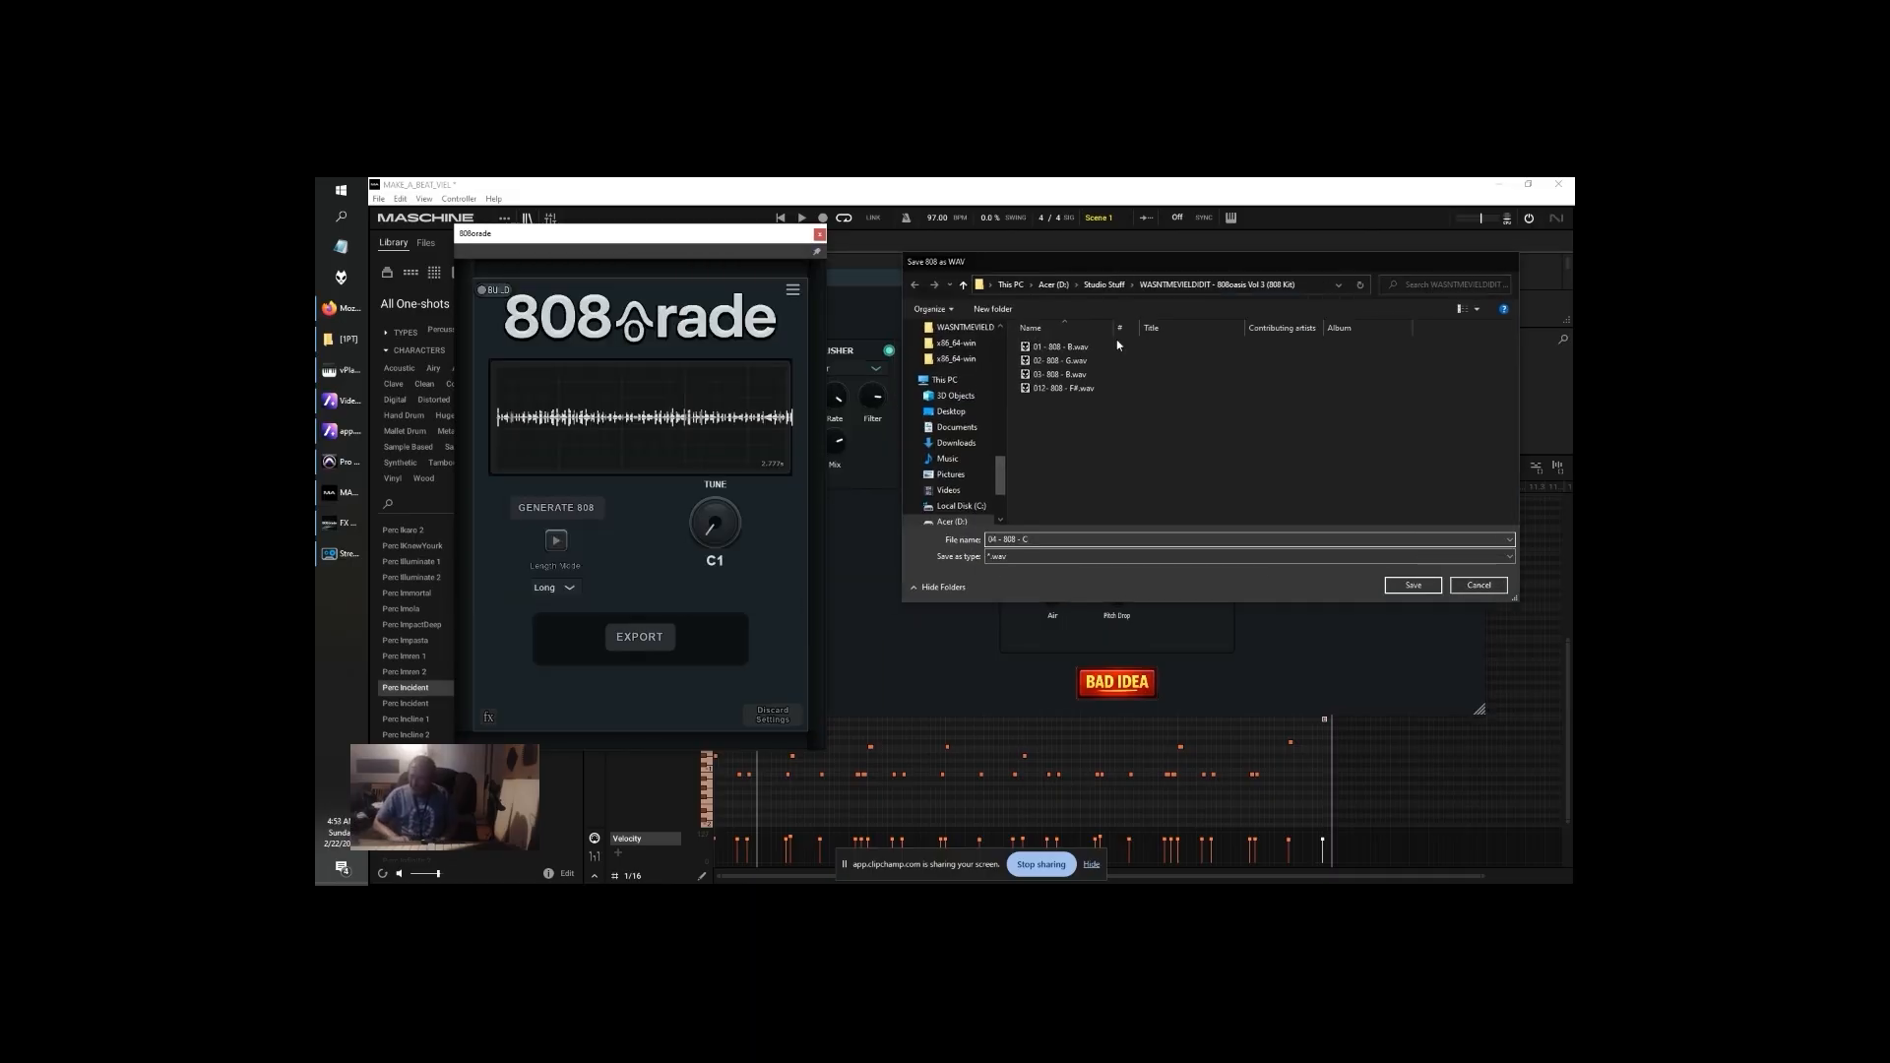
{"action": "key", "text": "Return"}
Generate and audition new 808 sounds until a Bb1 sound is produced
{"action": "left_click", "coordinate": [556, 507]}
{"action": "left_click", "coordinate": [557, 510]}
{"action": "left_click", "coordinate": [555, 544]}
{"action": "left_click", "coordinate": [557, 512]}
{"action": "left_click", "coordinate": [554, 546]}
{"action": "left_click", "coordinate": [487, 718]}
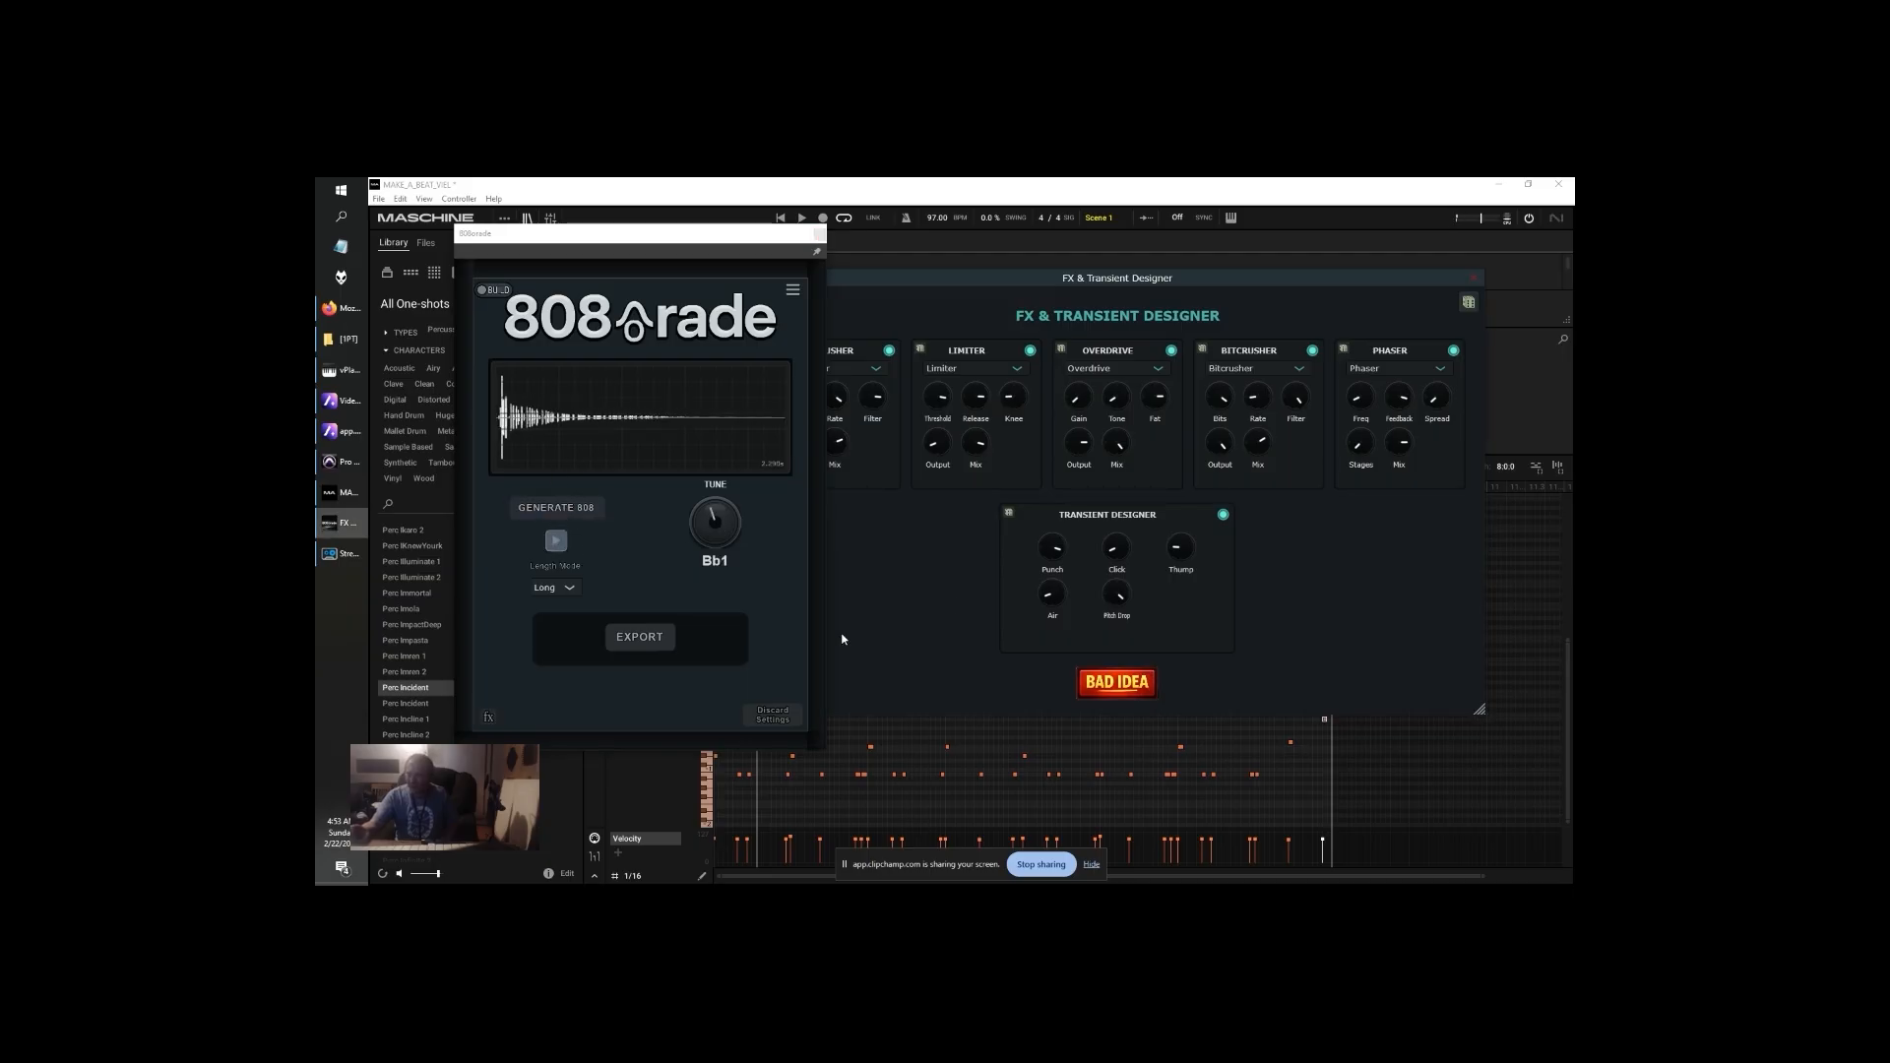
Export the Bb1 sound to the kit folder as "05- 808 - Bb.wav"
{"action": "left_click", "coordinate": [640, 637]}
{"action": "left_click", "coordinate": [1045, 400]}
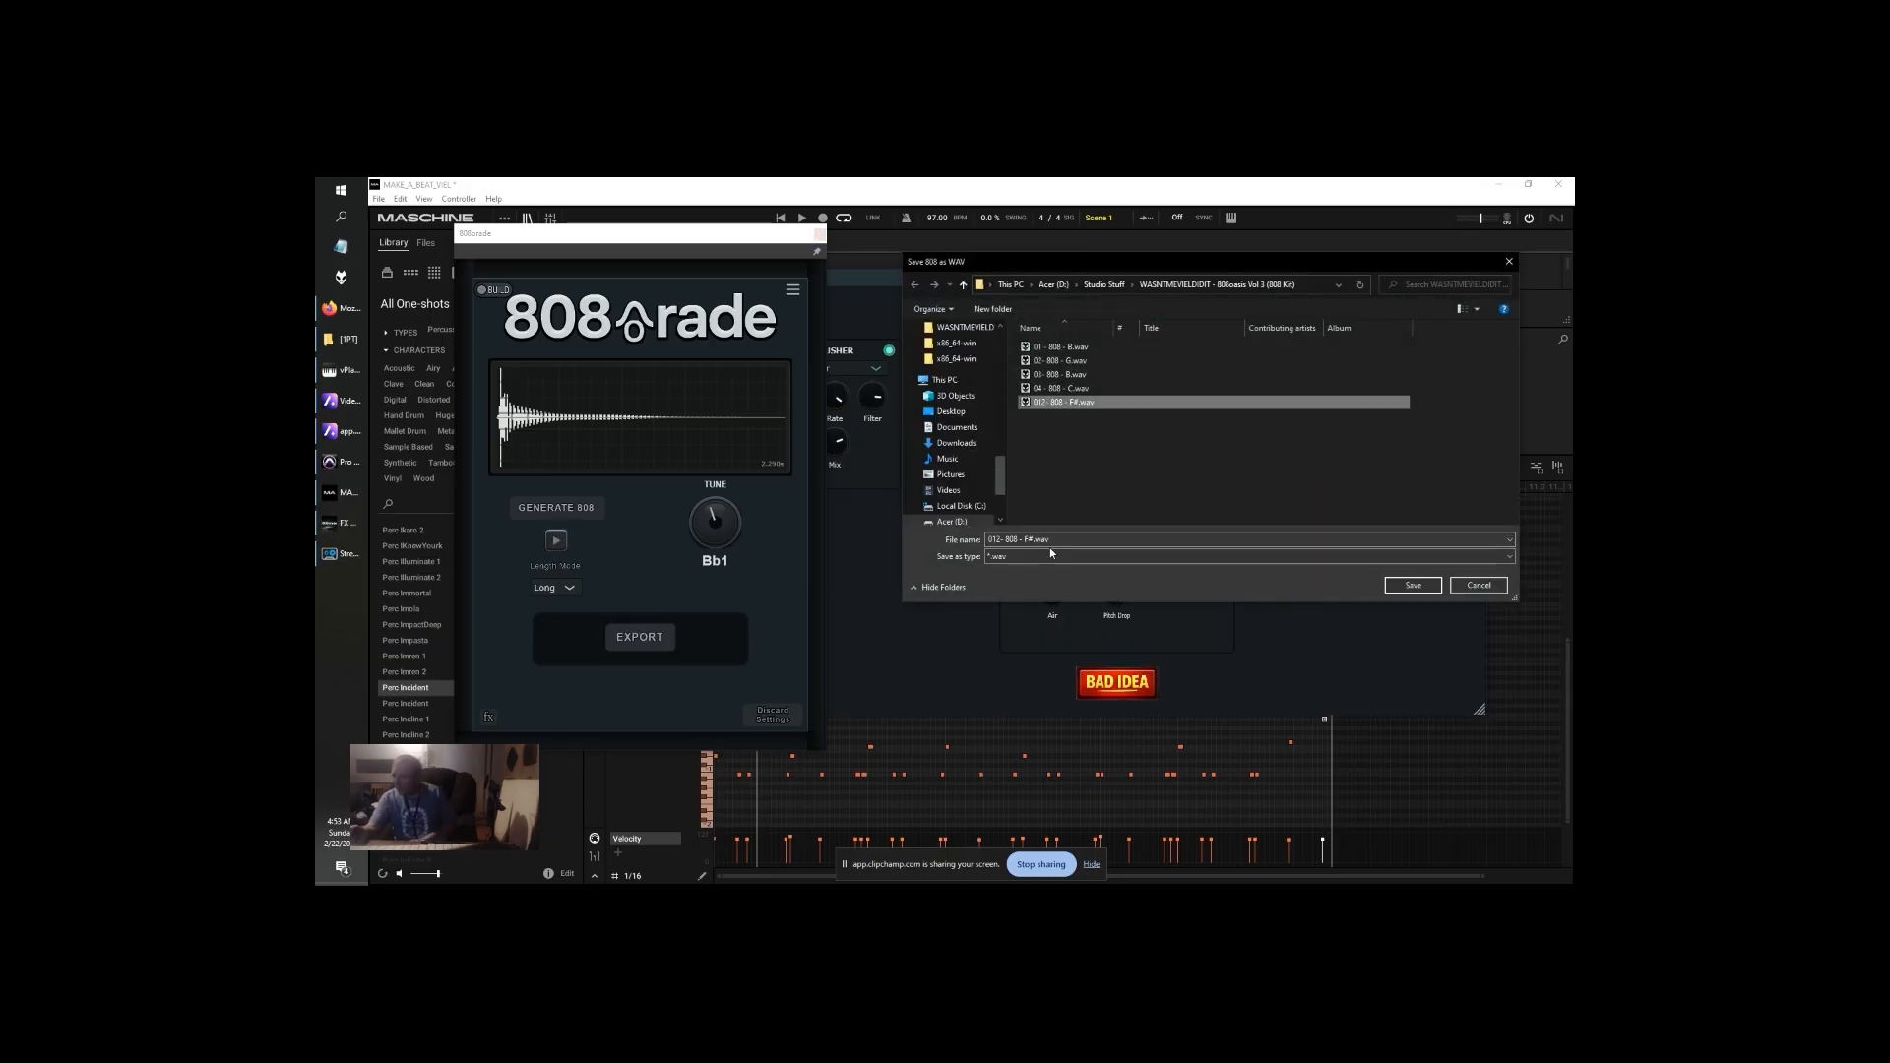
{"action": "left_click", "coordinate": [1001, 541]}
{"action": "left_click", "coordinate": [999, 541]}
{"action": "key", "text": "BackSpace"}
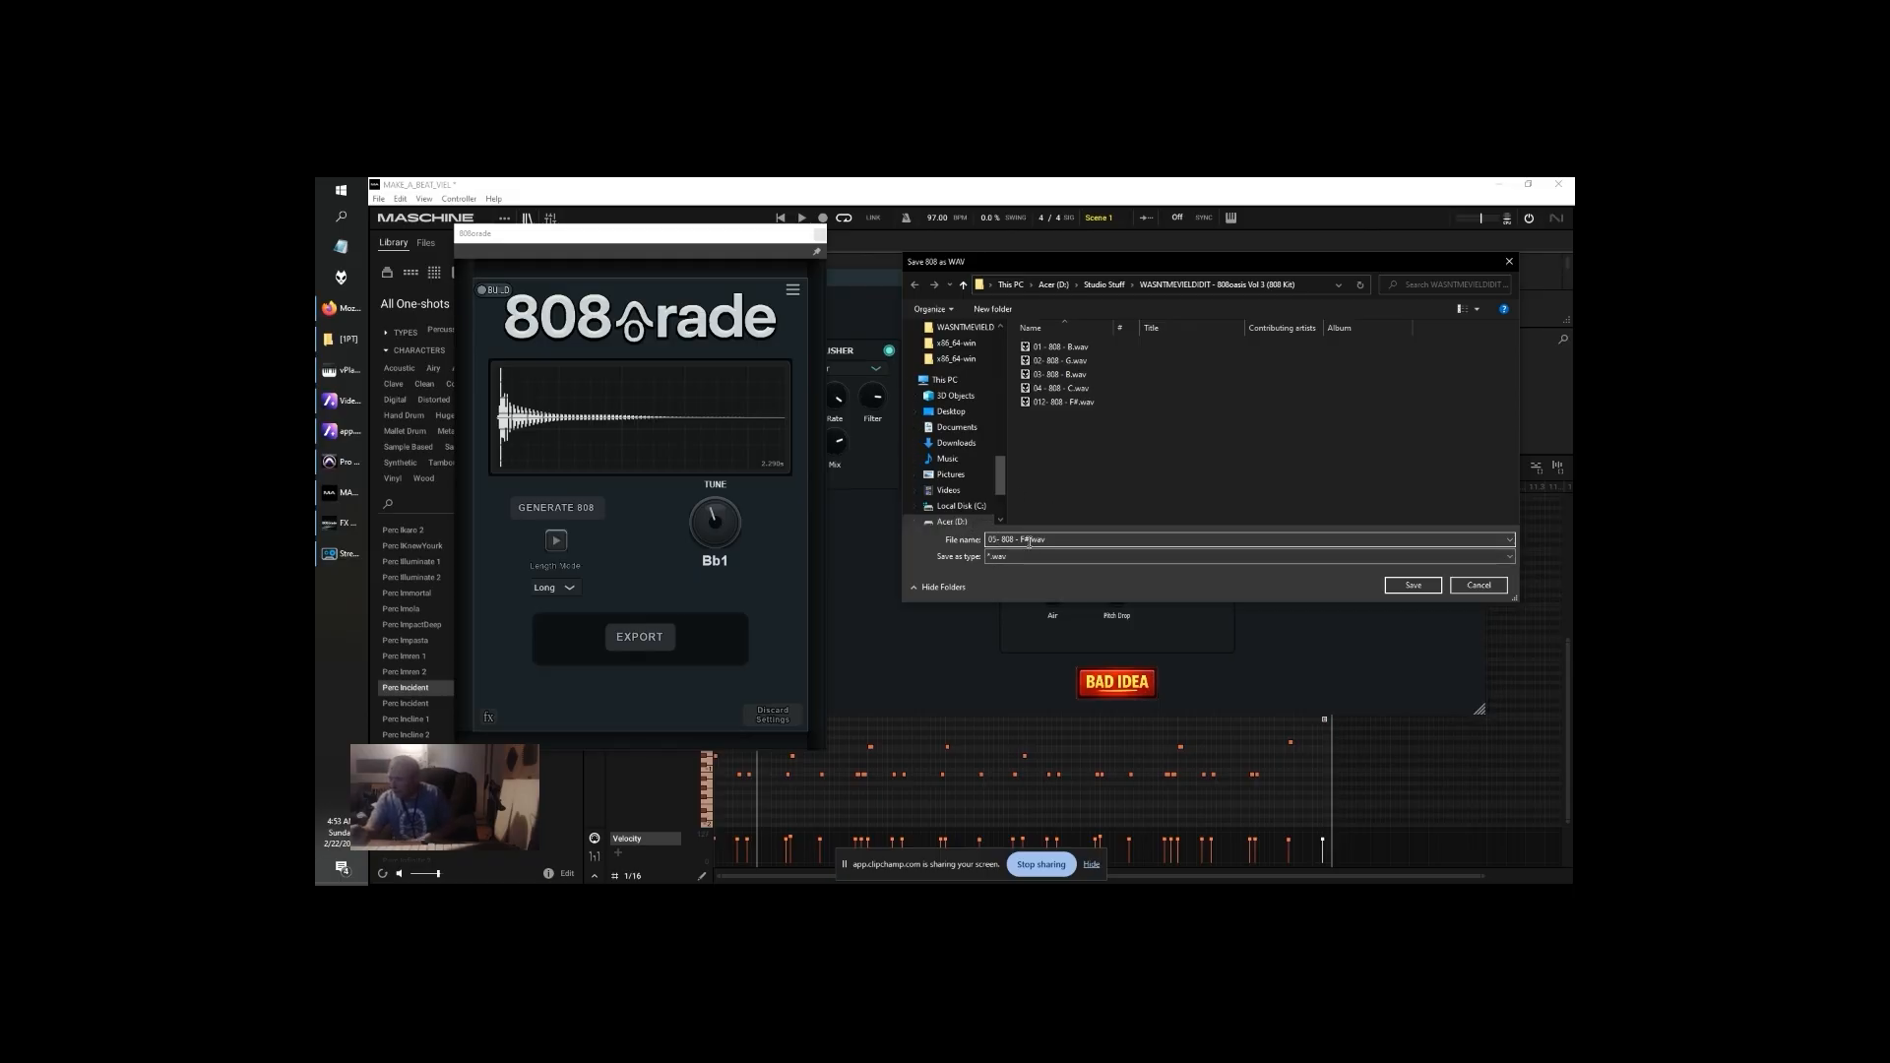
{"action": "key", "text": "BackSpace"}
{"action": "type", "text": "Bb"}
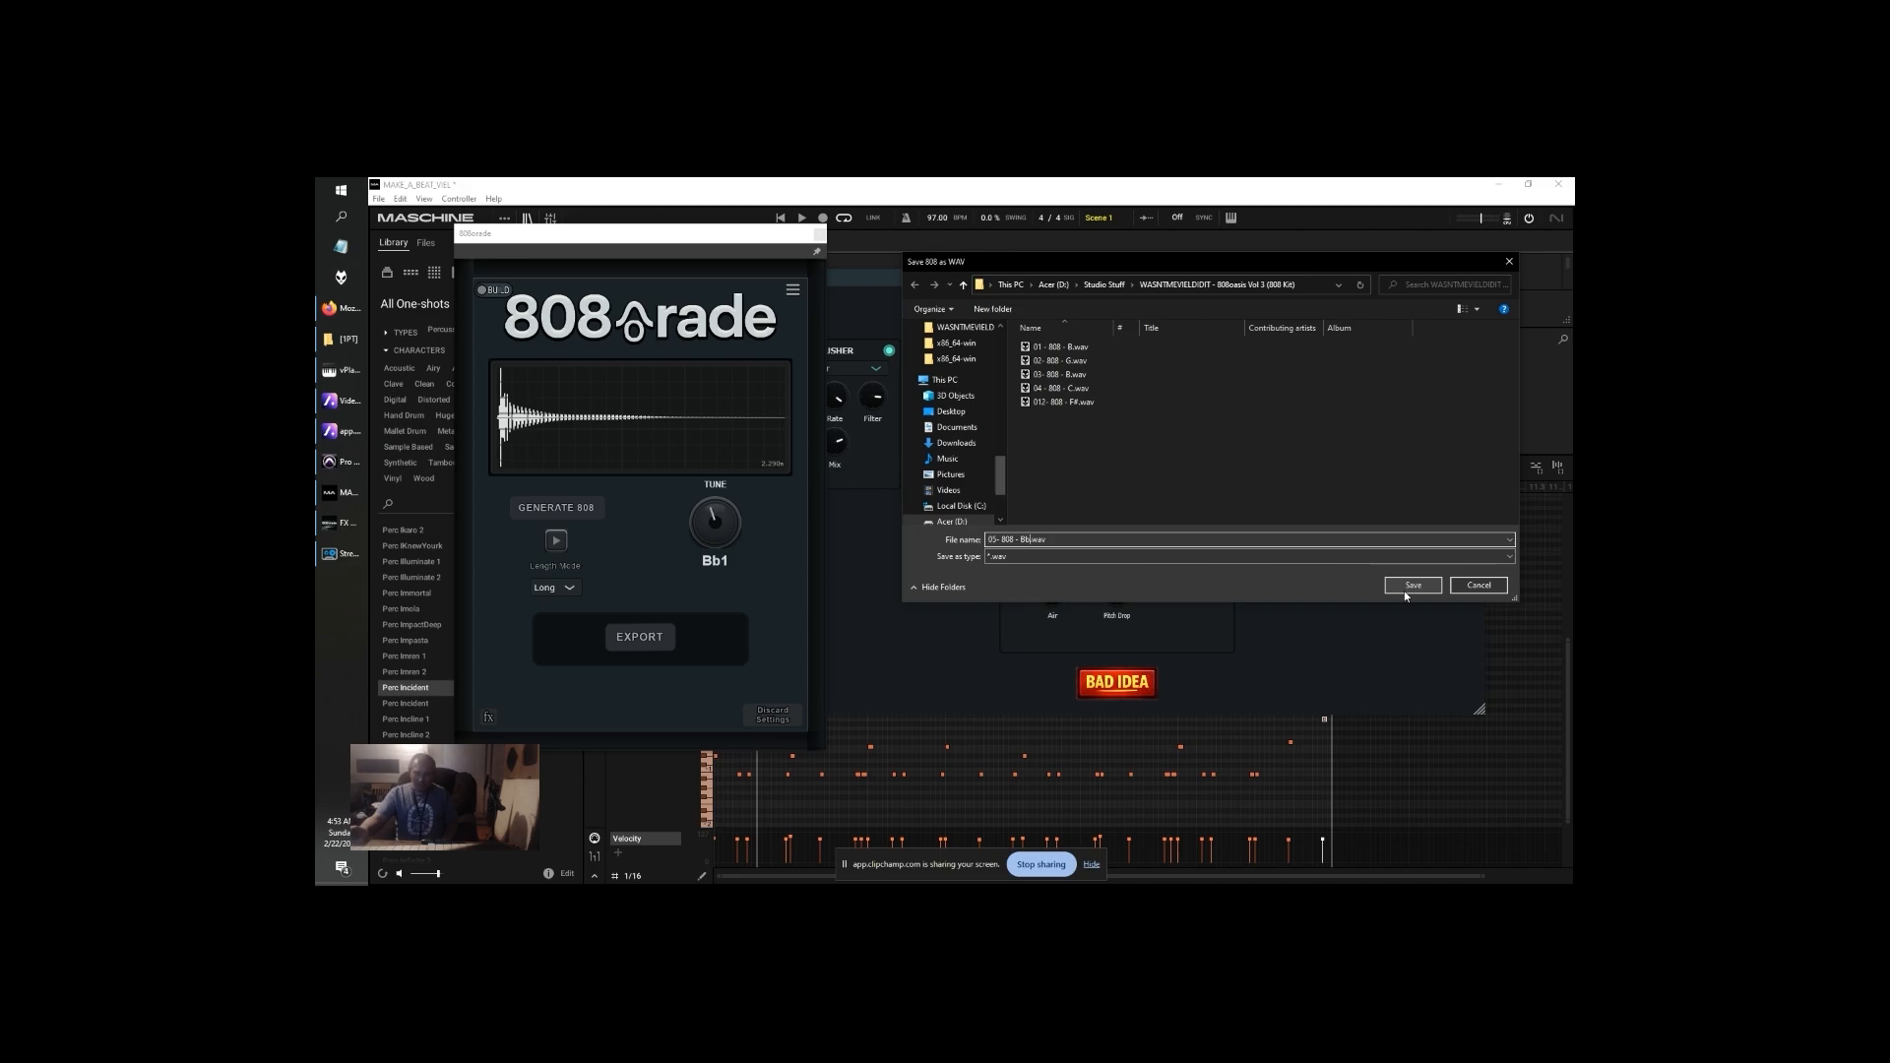
{"action": "left_click", "coordinate": [1404, 590]}
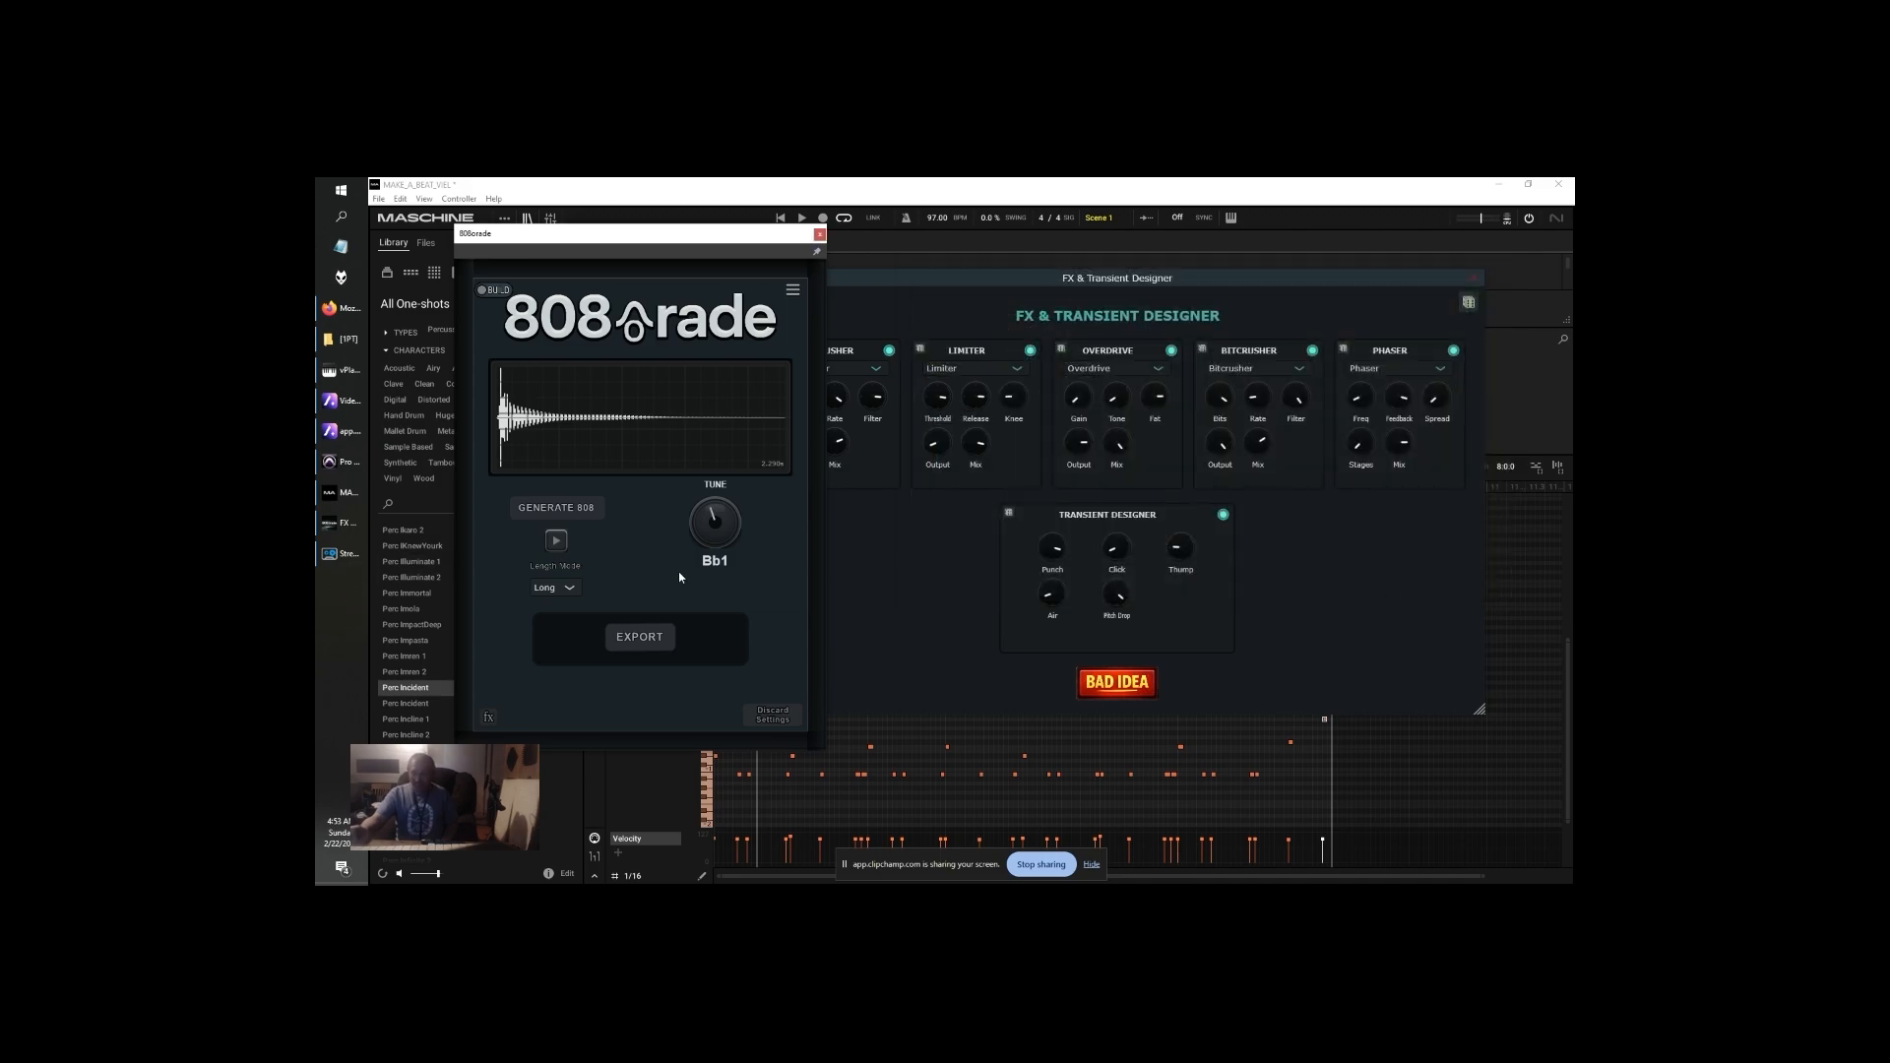
Randomize the effects chain and transient designer, and generate a new F2 808 sound
{"action": "left_click", "coordinate": [929, 517]}
{"action": "left_click", "coordinate": [1468, 304]}
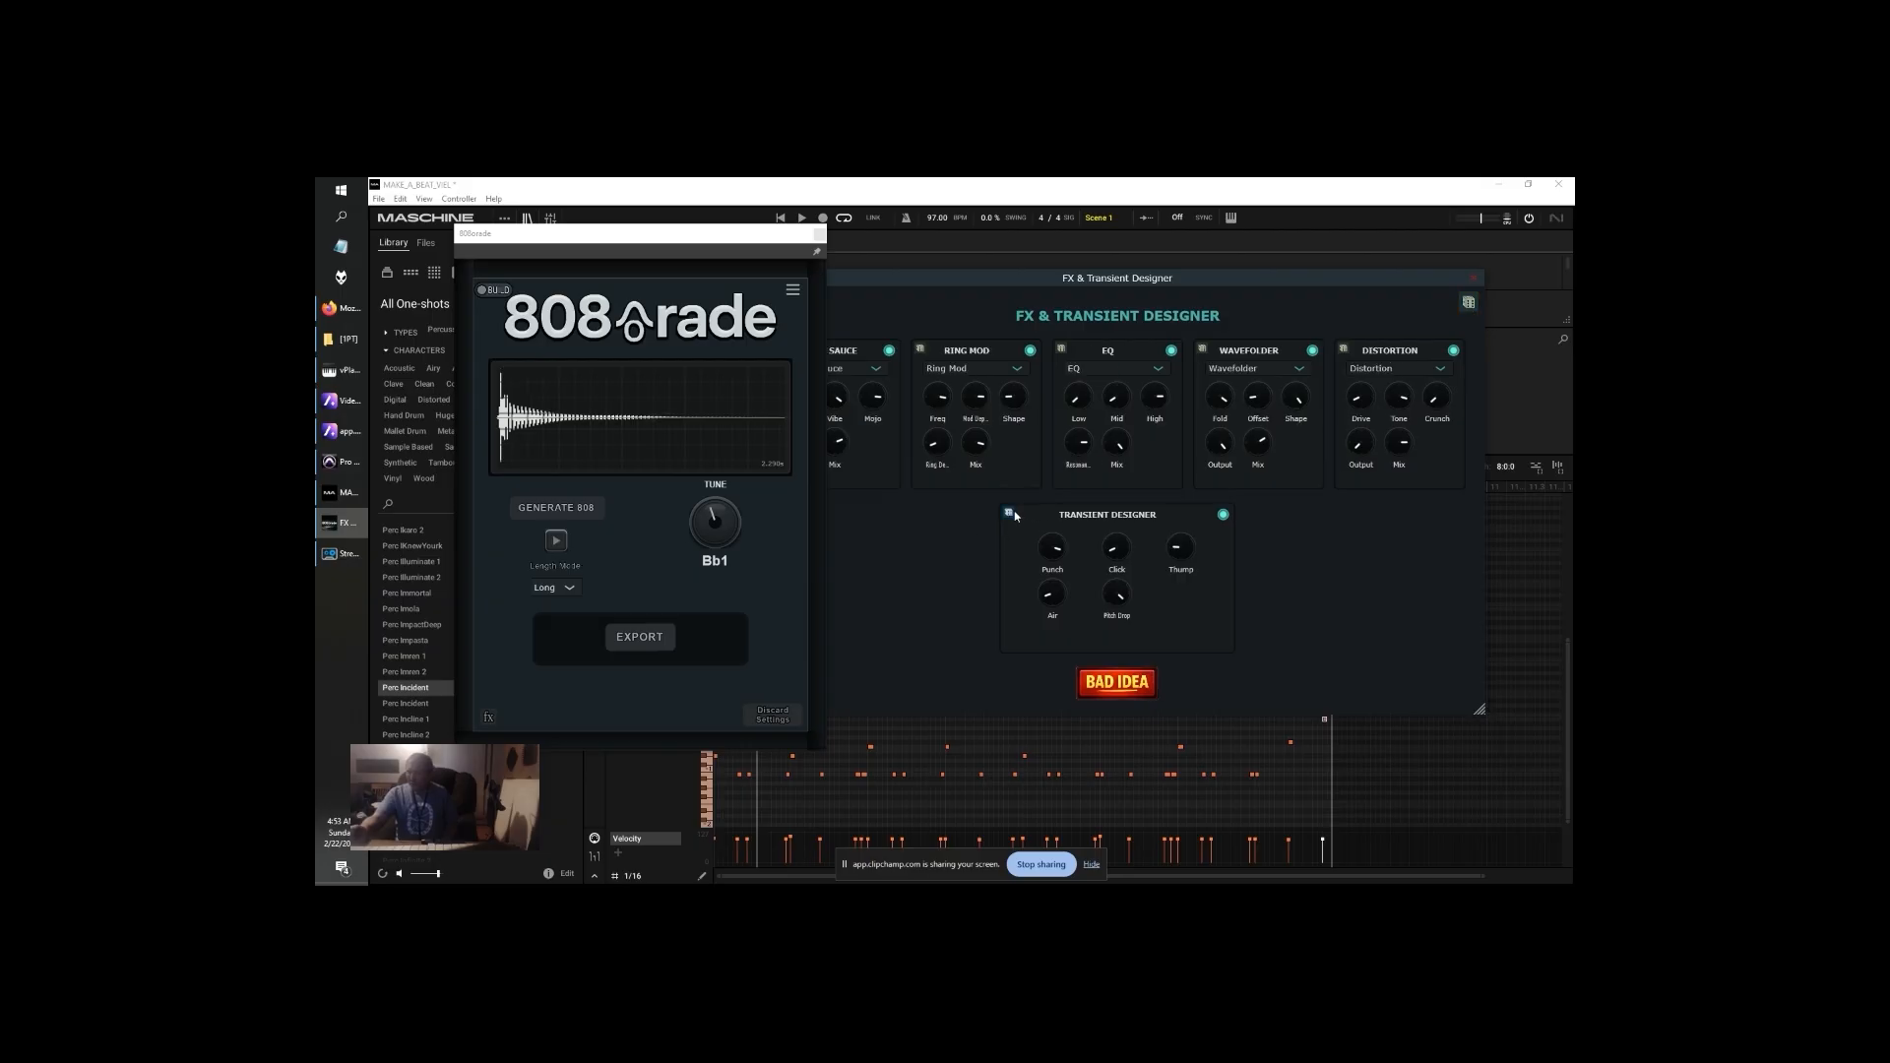
{"action": "left_click", "coordinate": [556, 507]}
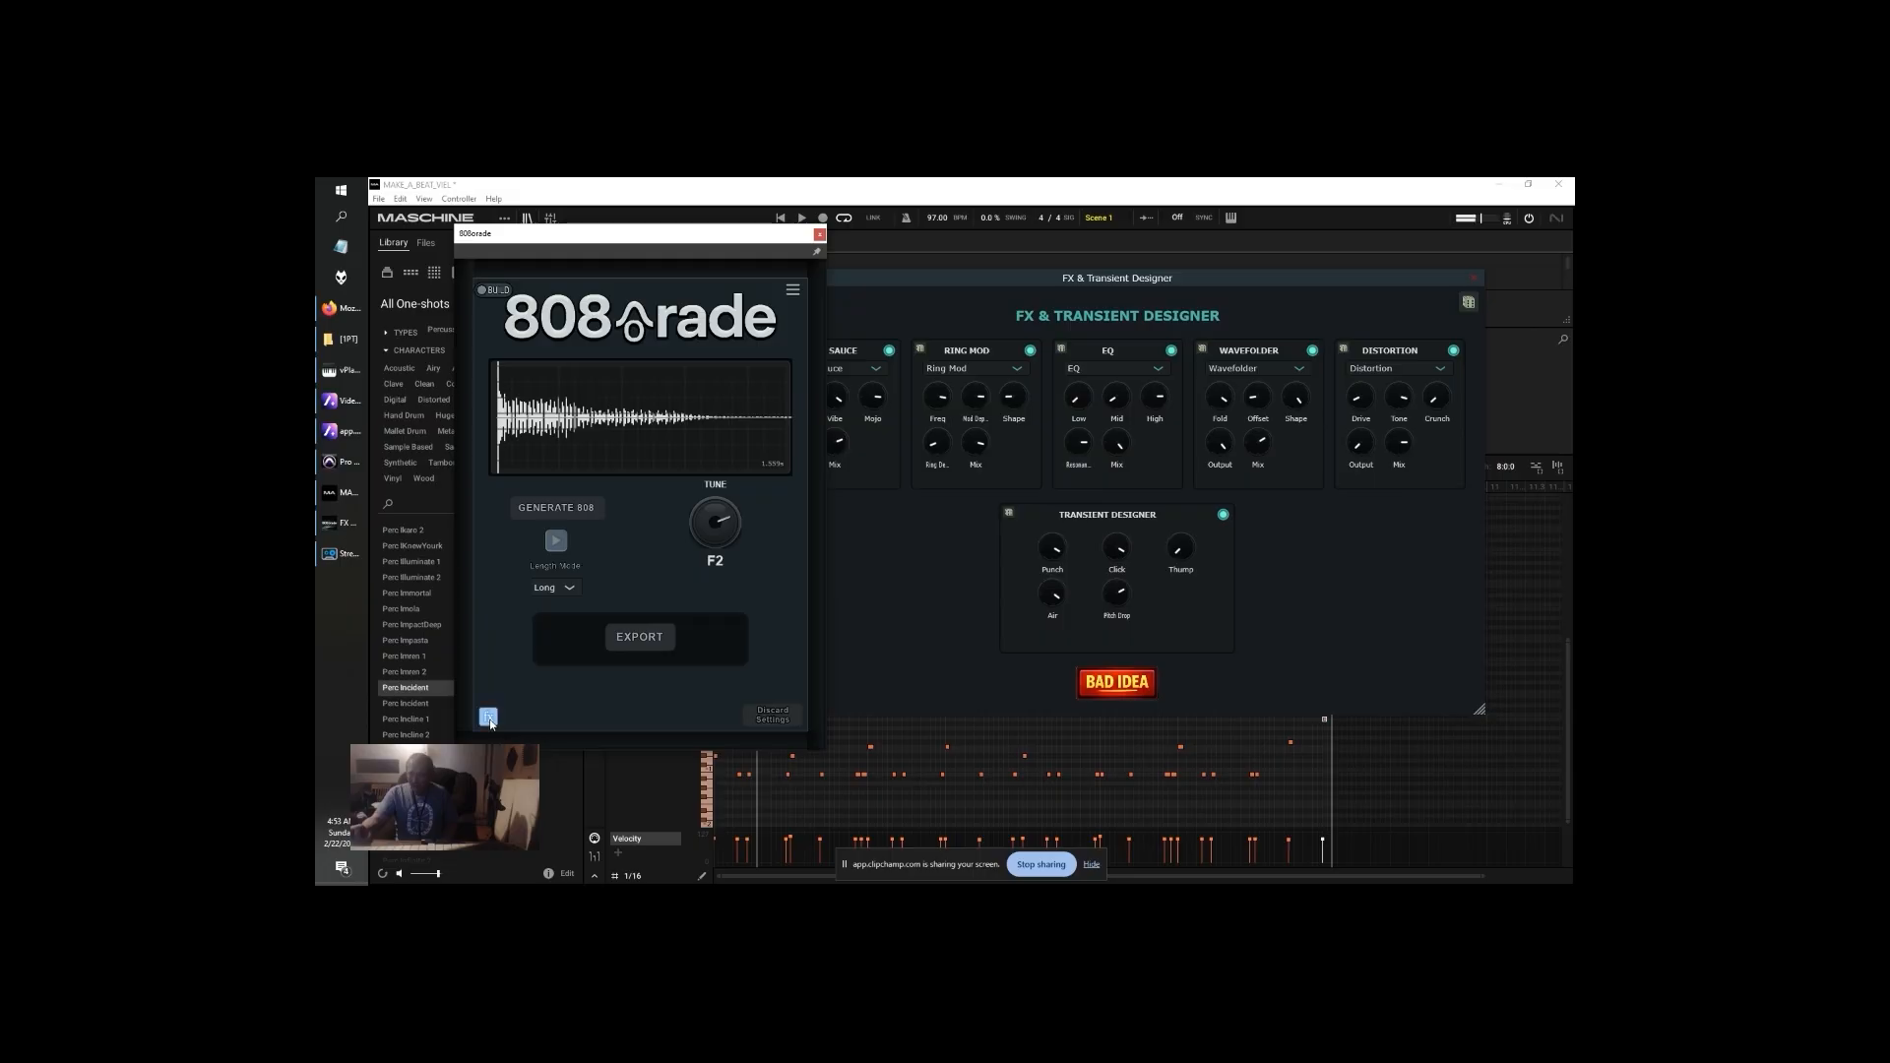
{"action": "left_click", "coordinate": [488, 718]}
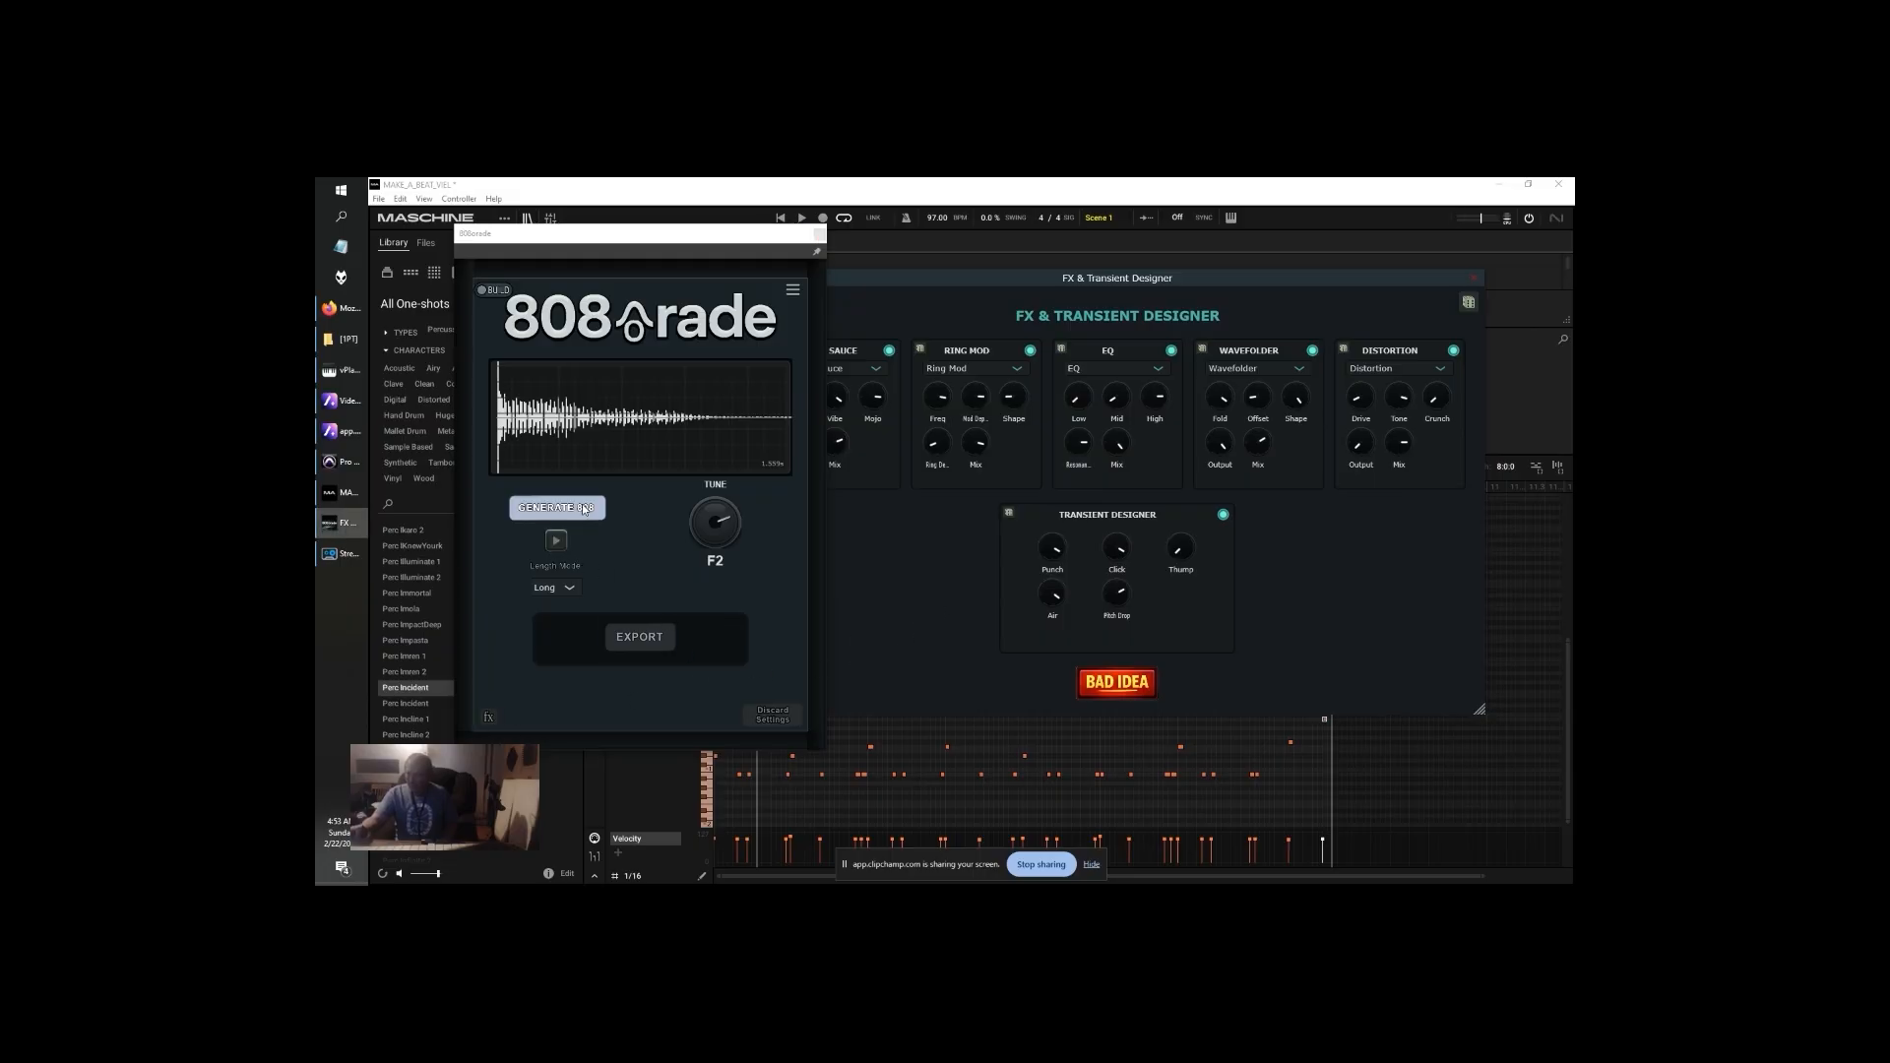
Export the F2 sound to the kit folder as "06- 808 - F.wav"
{"action": "left_click", "coordinate": [638, 638]}
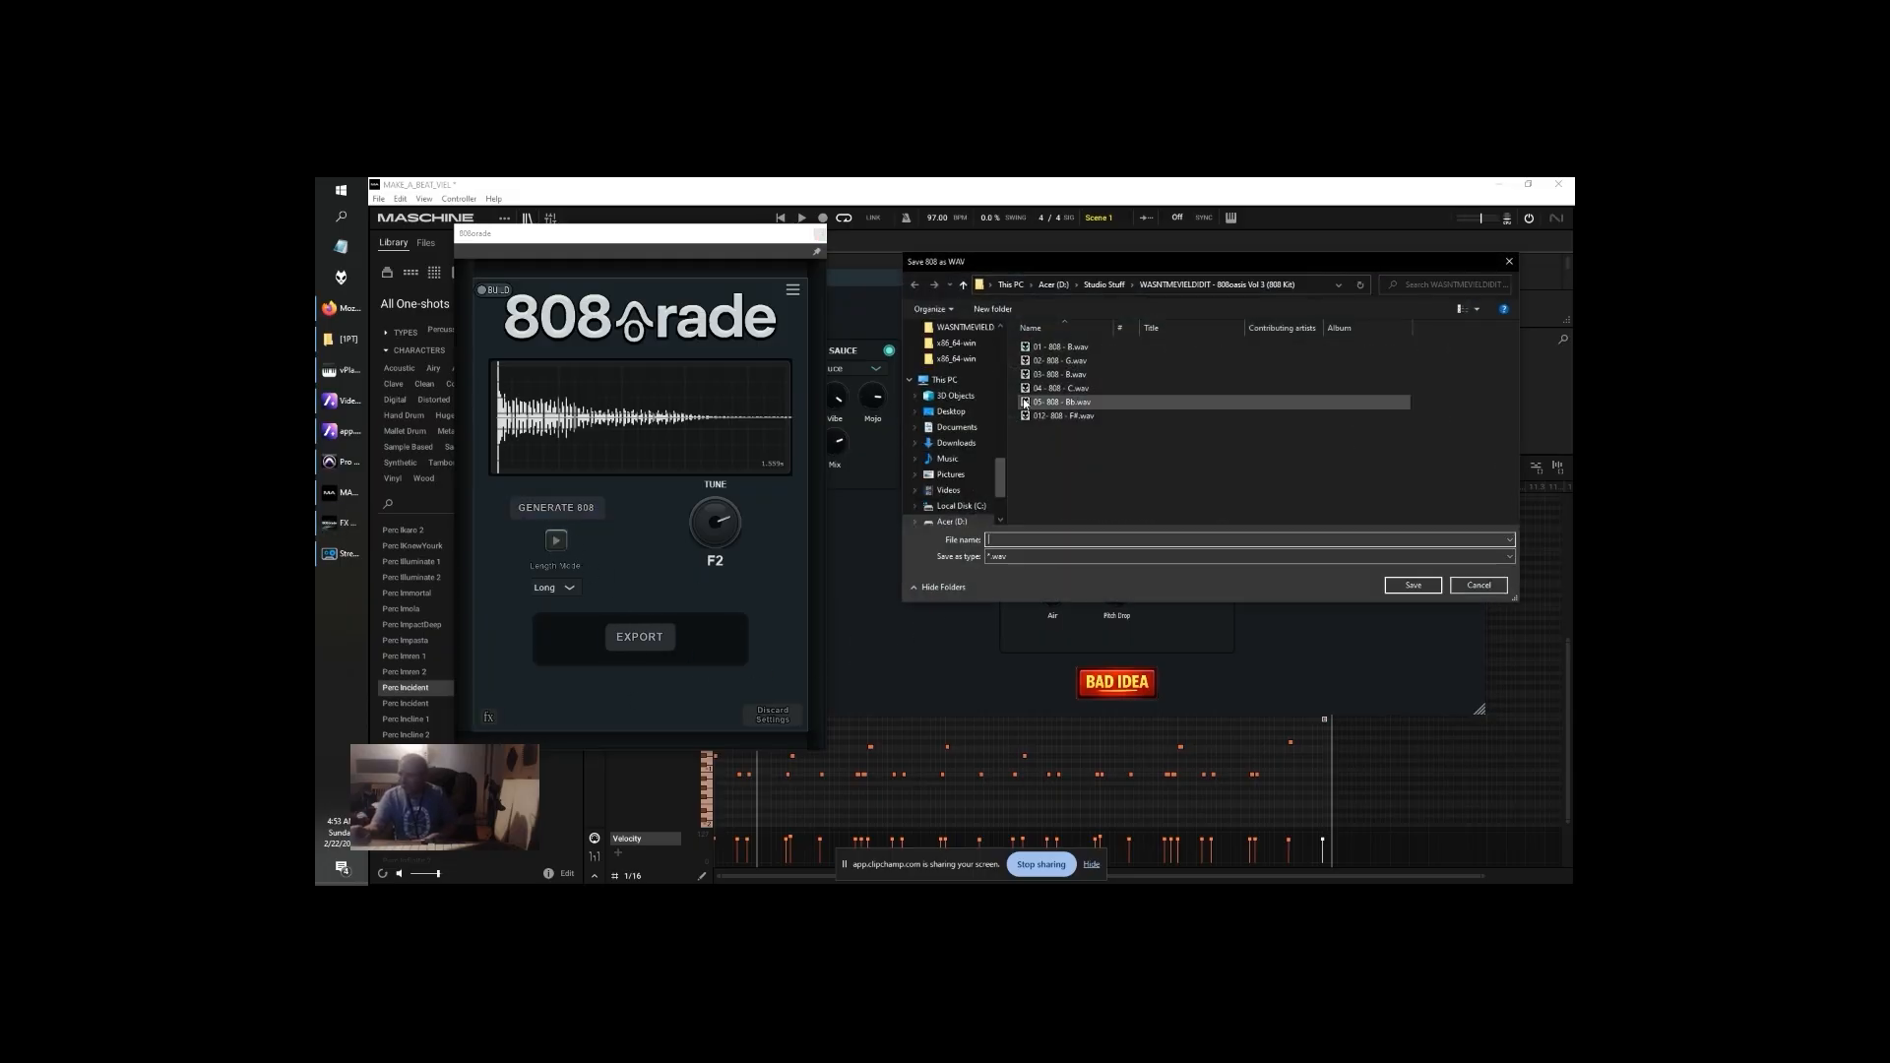
{"action": "left_click", "coordinate": [992, 540]}
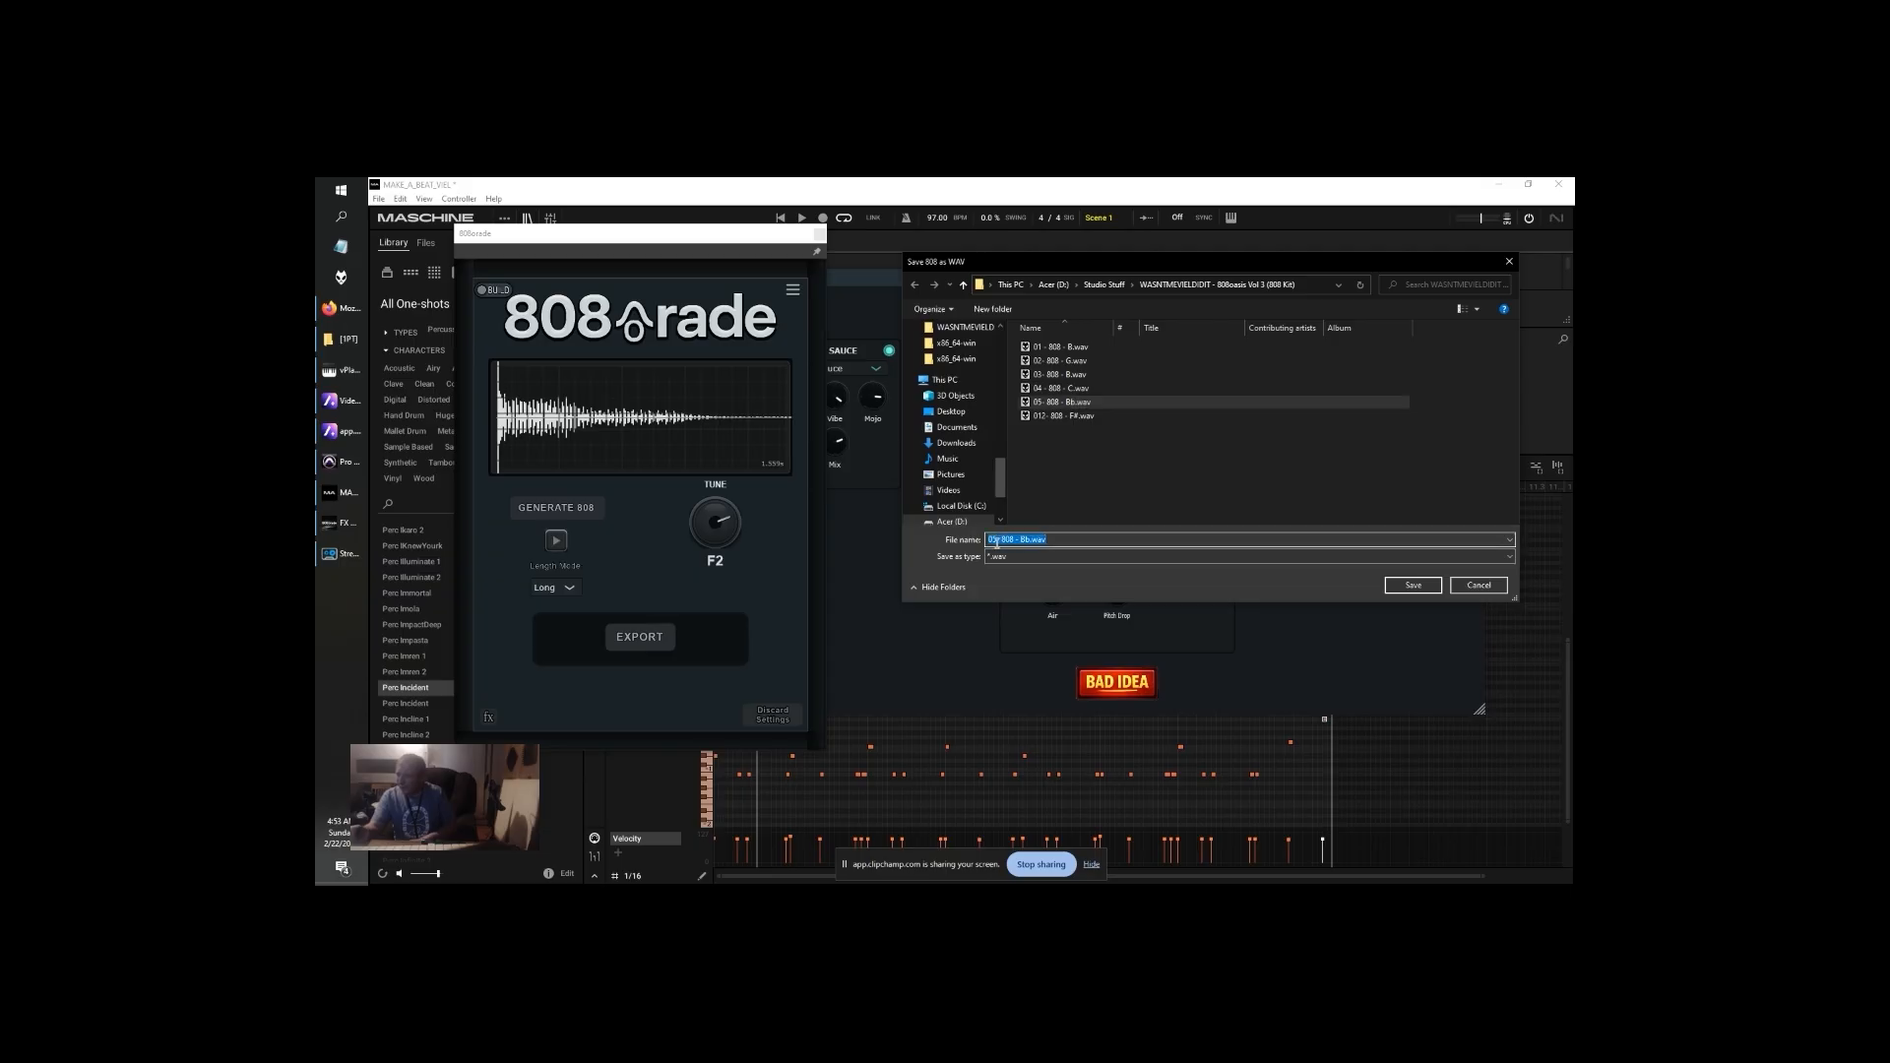
{"action": "left_click", "coordinate": [994, 541]}
{"action": "key", "text": "BackSpace"}
{"action": "type", "text": "6"}
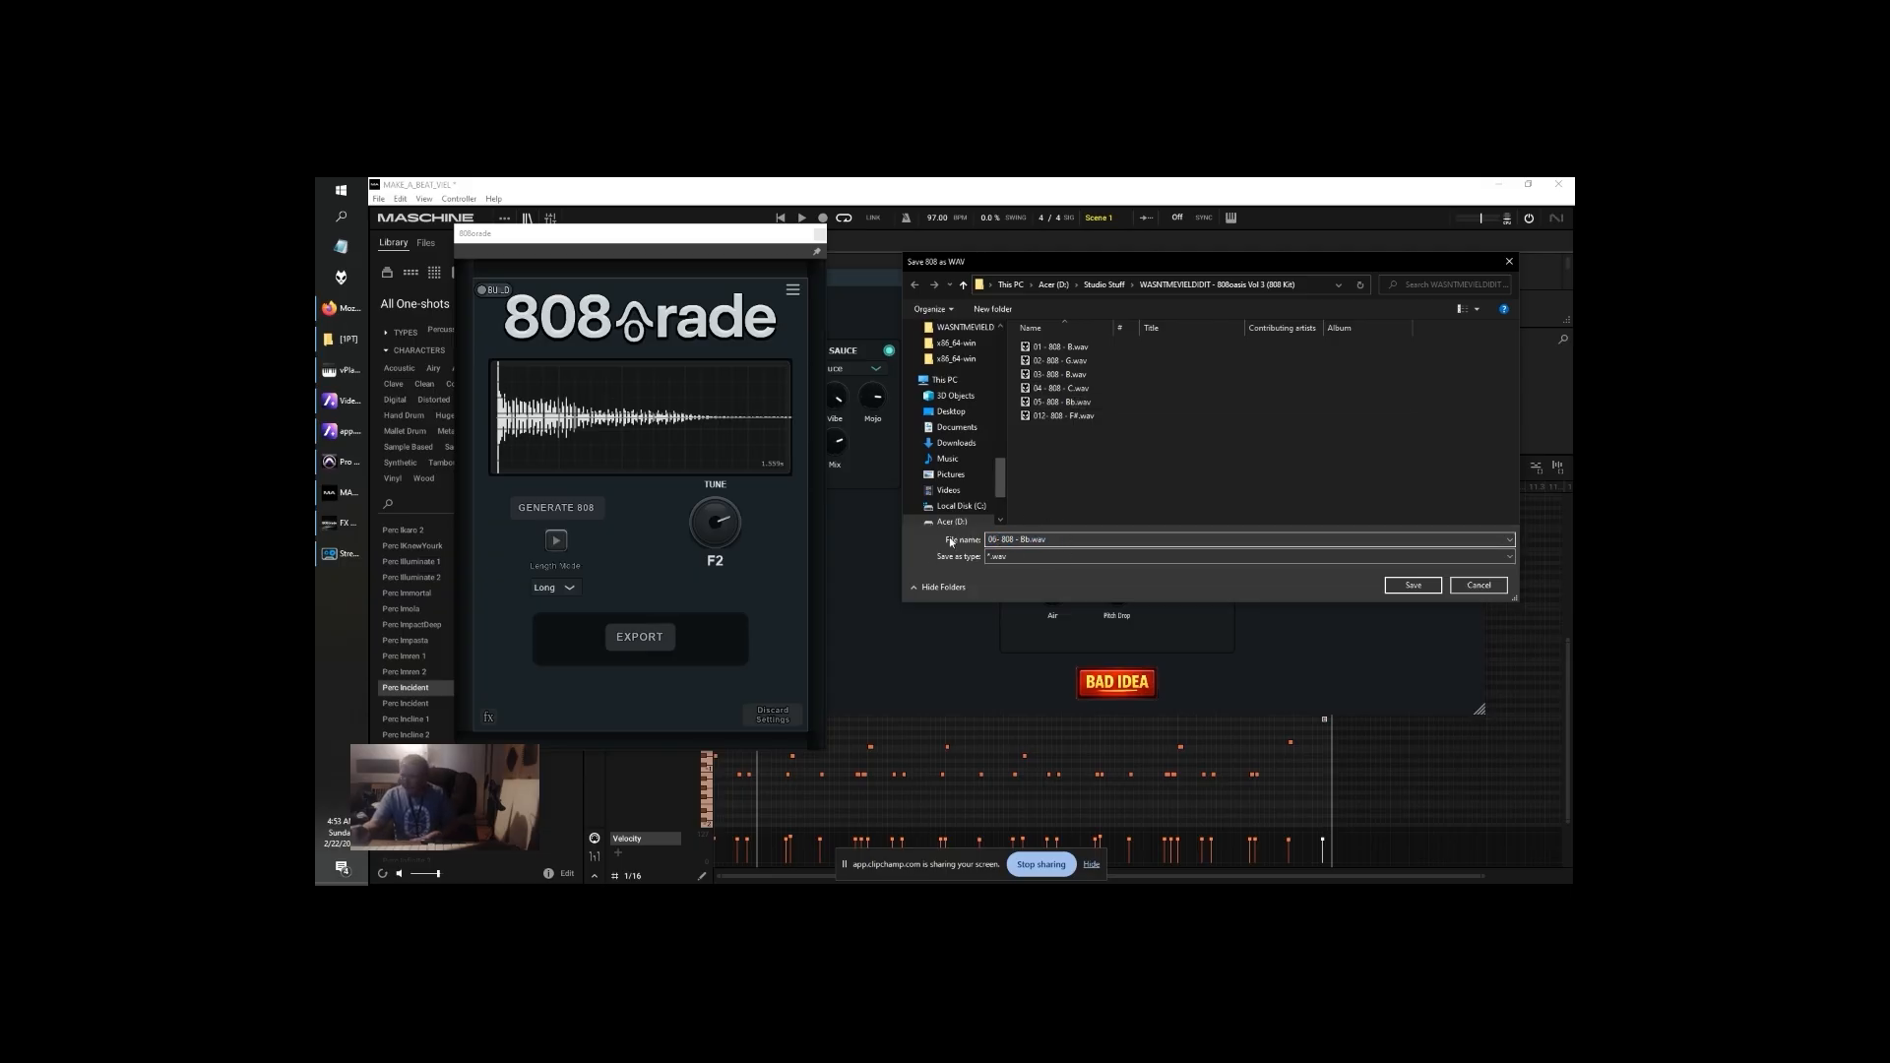
{"action": "type", "text": "F"}
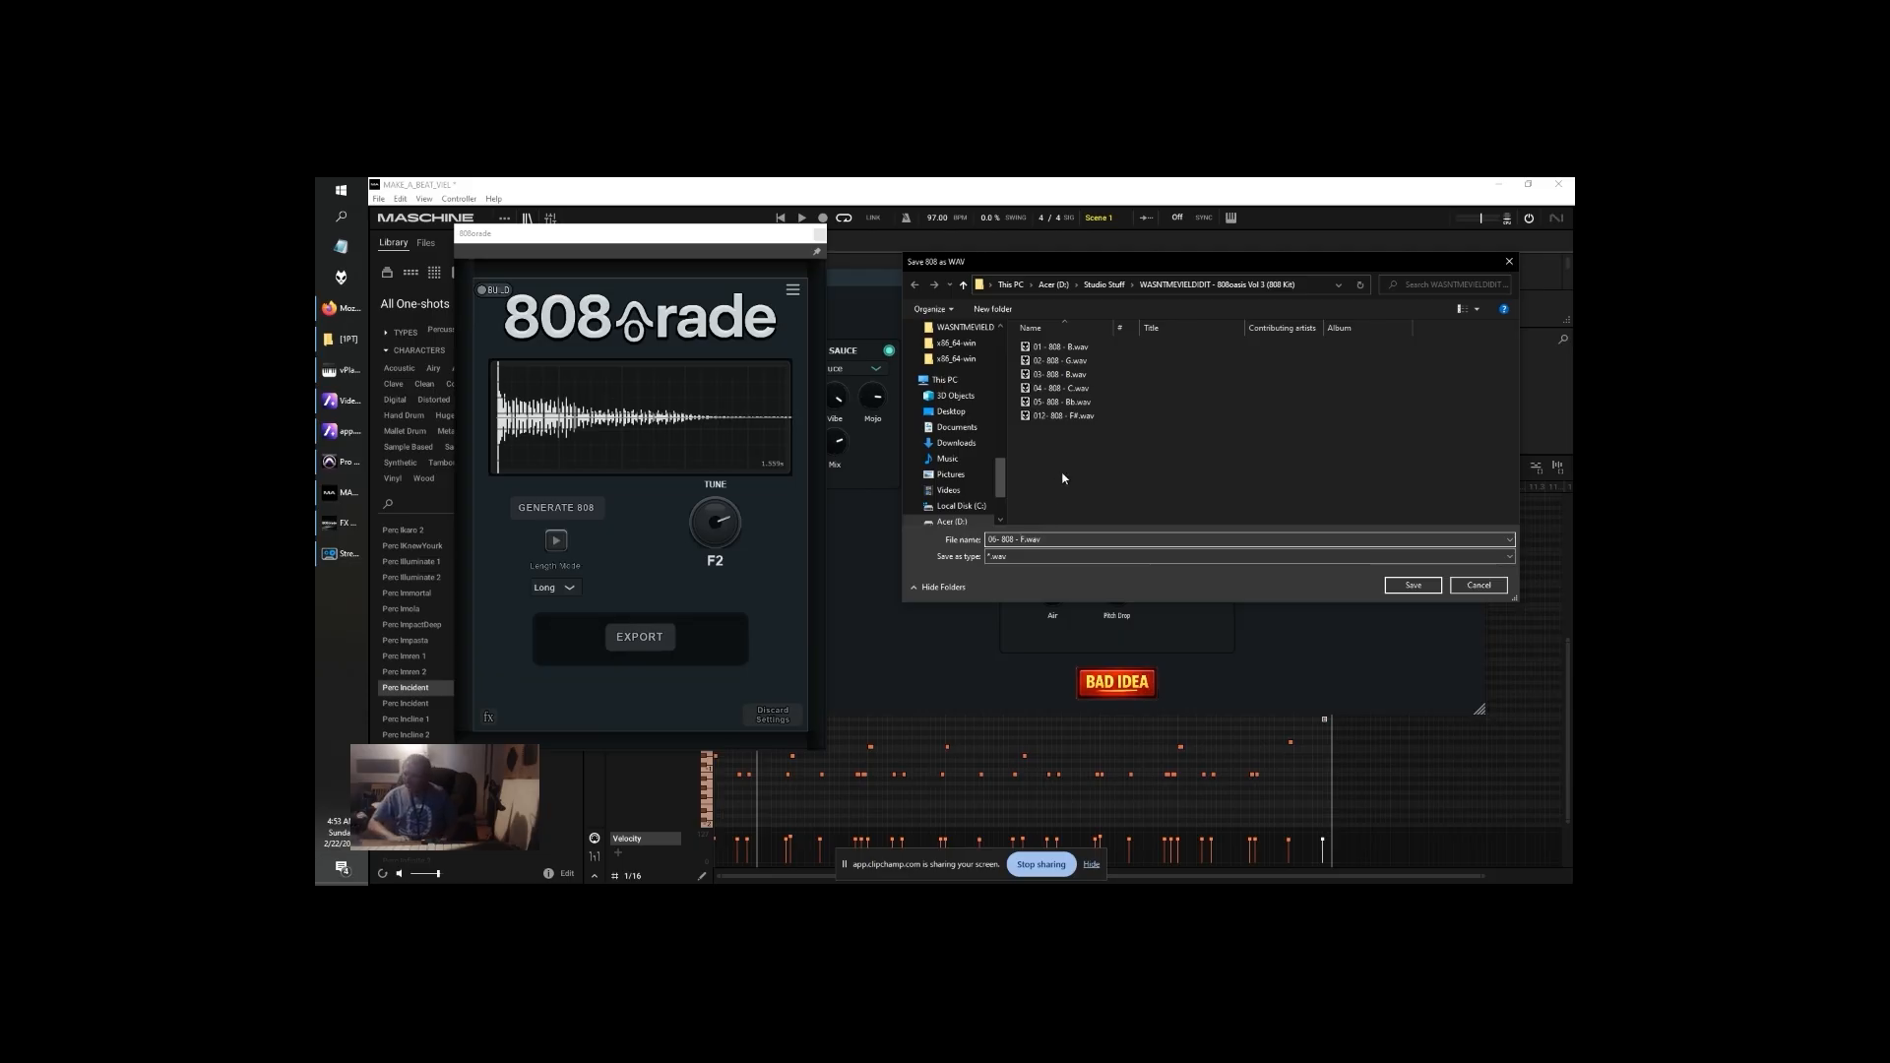
{"action": "key", "text": "Return"}
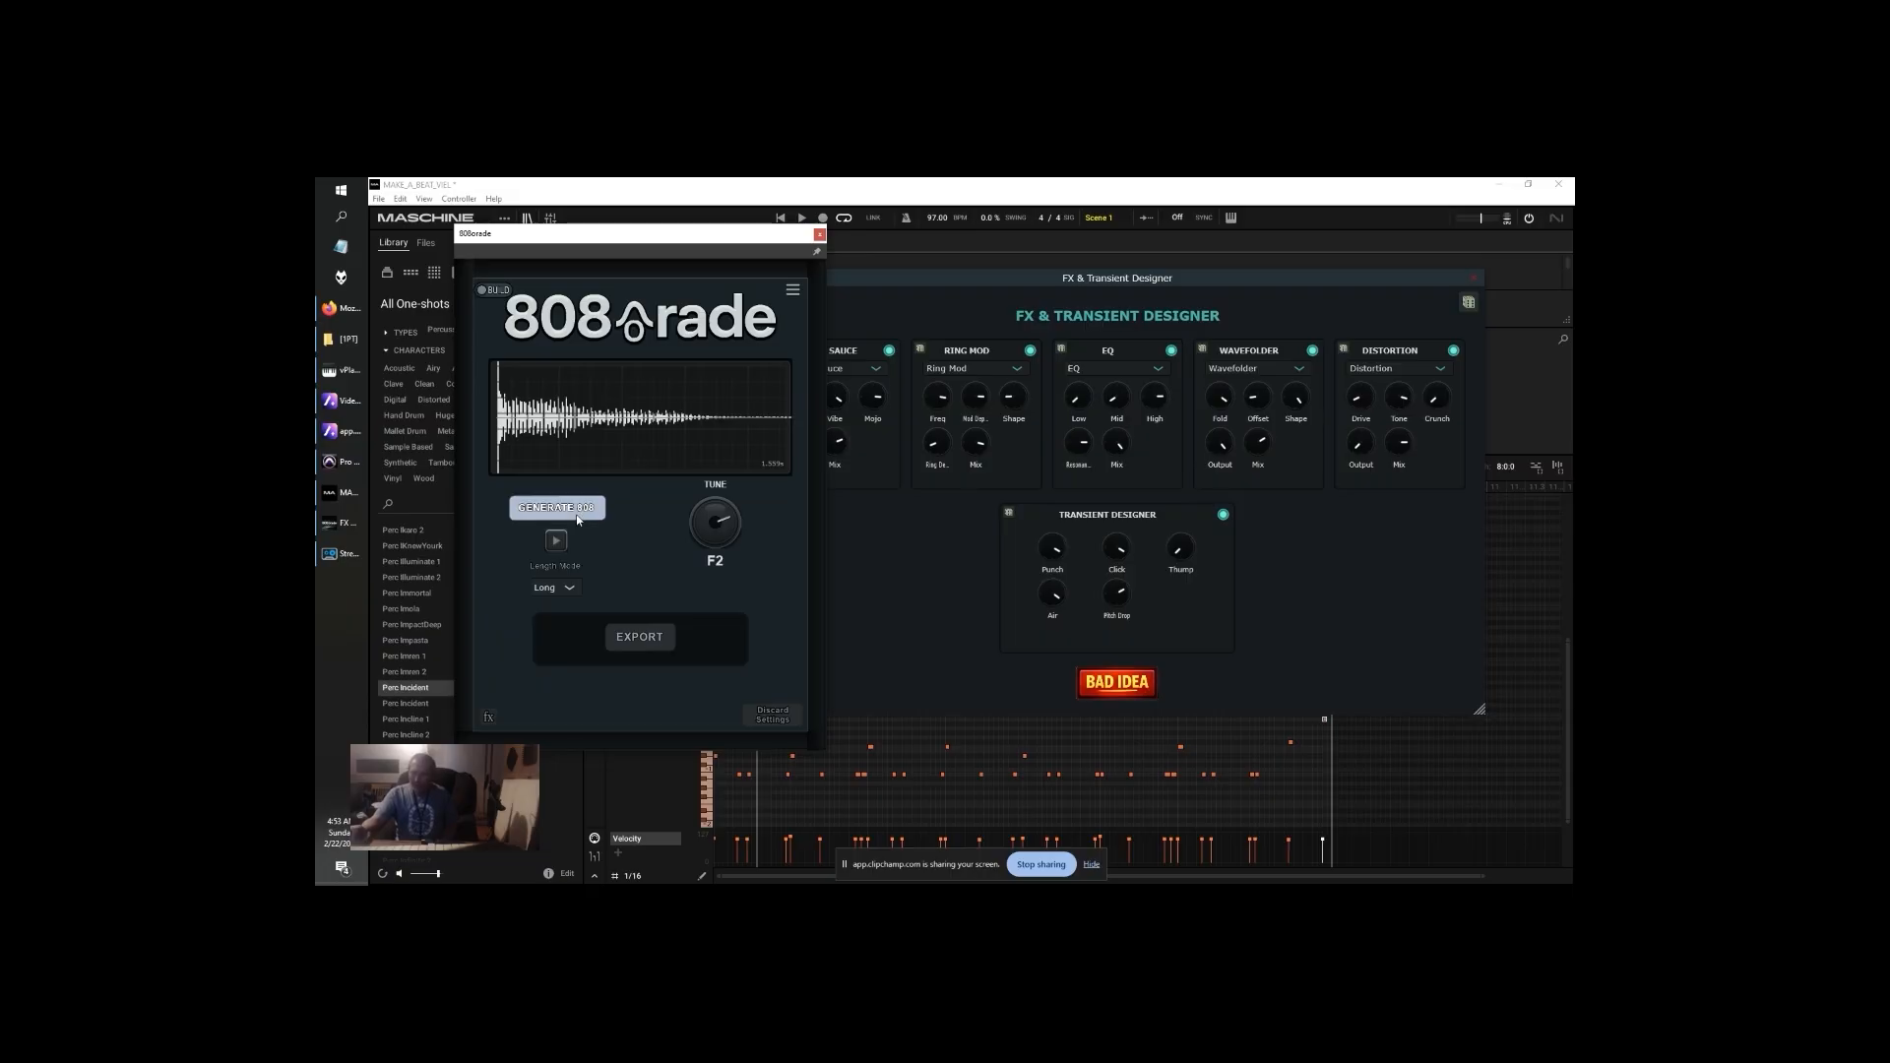
Randomize the effects and transient designer again, and generate 808s until a G1 sound is produced
{"action": "left_click", "coordinate": [1468, 301]}
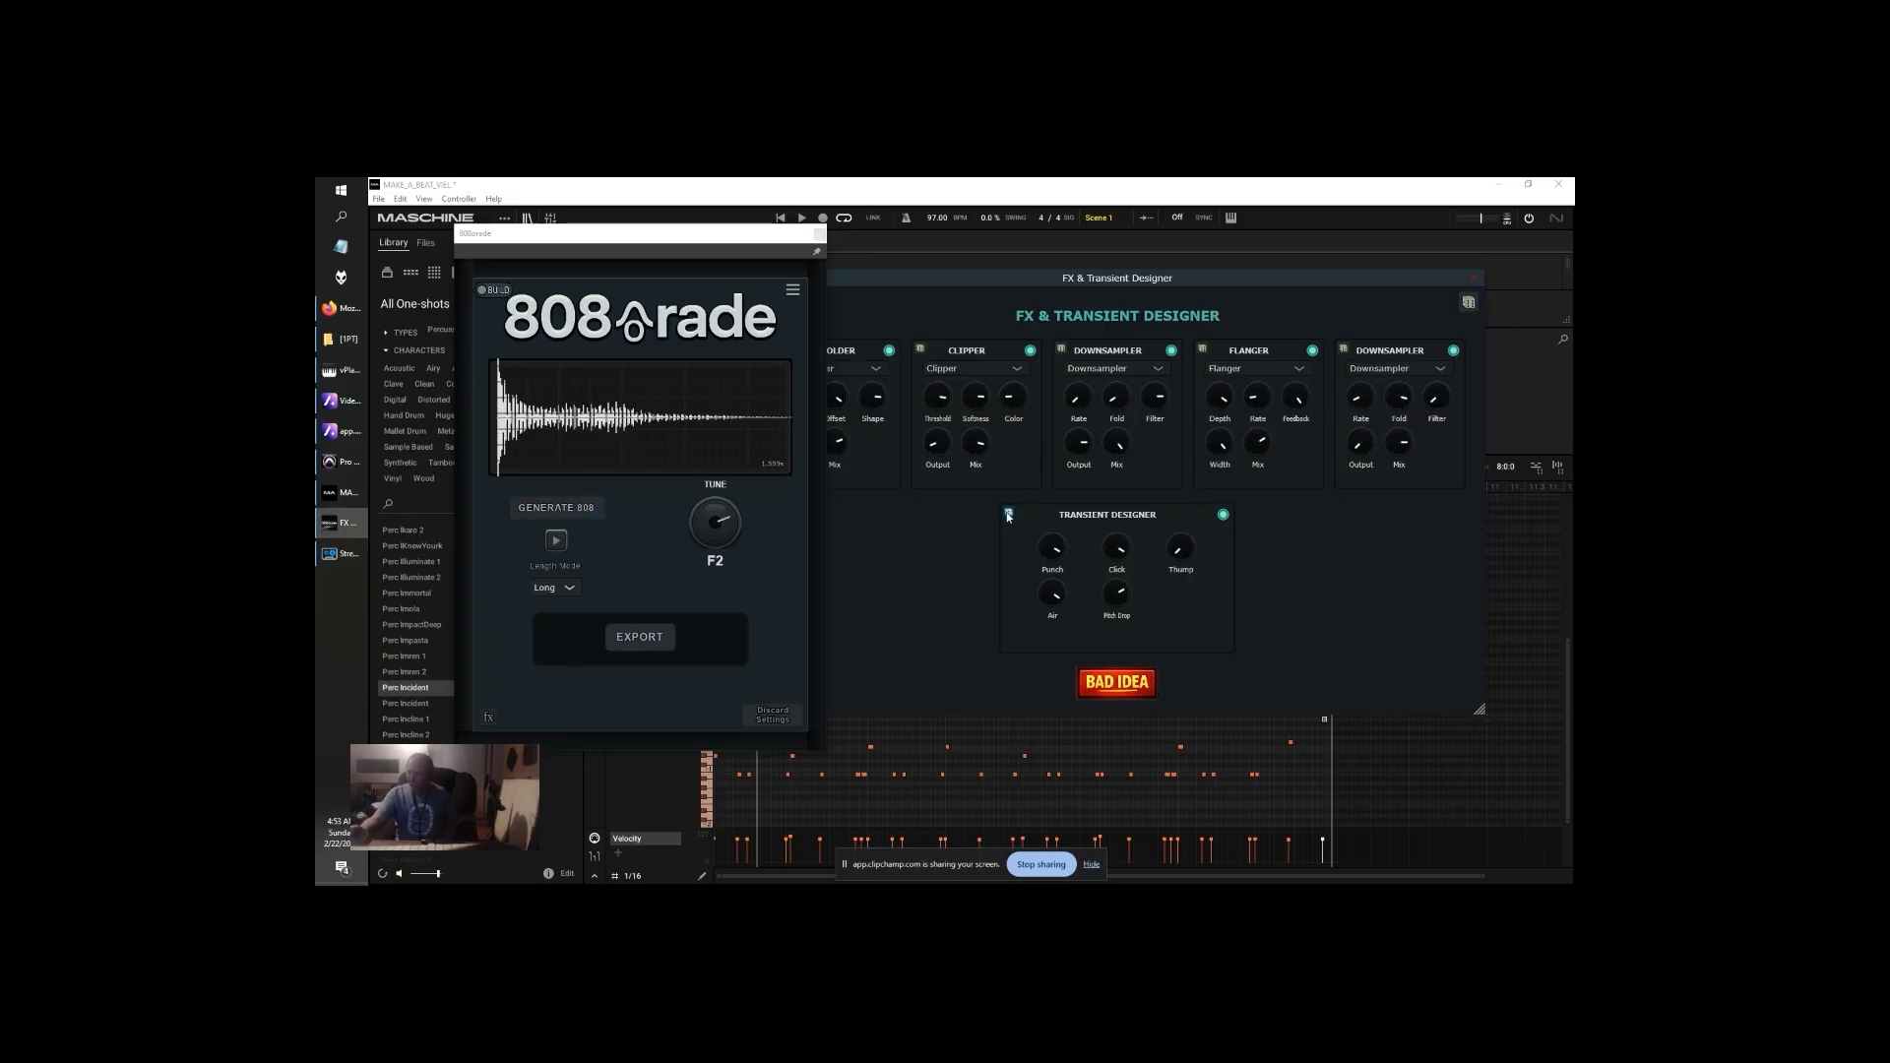
{"action": "left_click", "coordinate": [556, 507]}
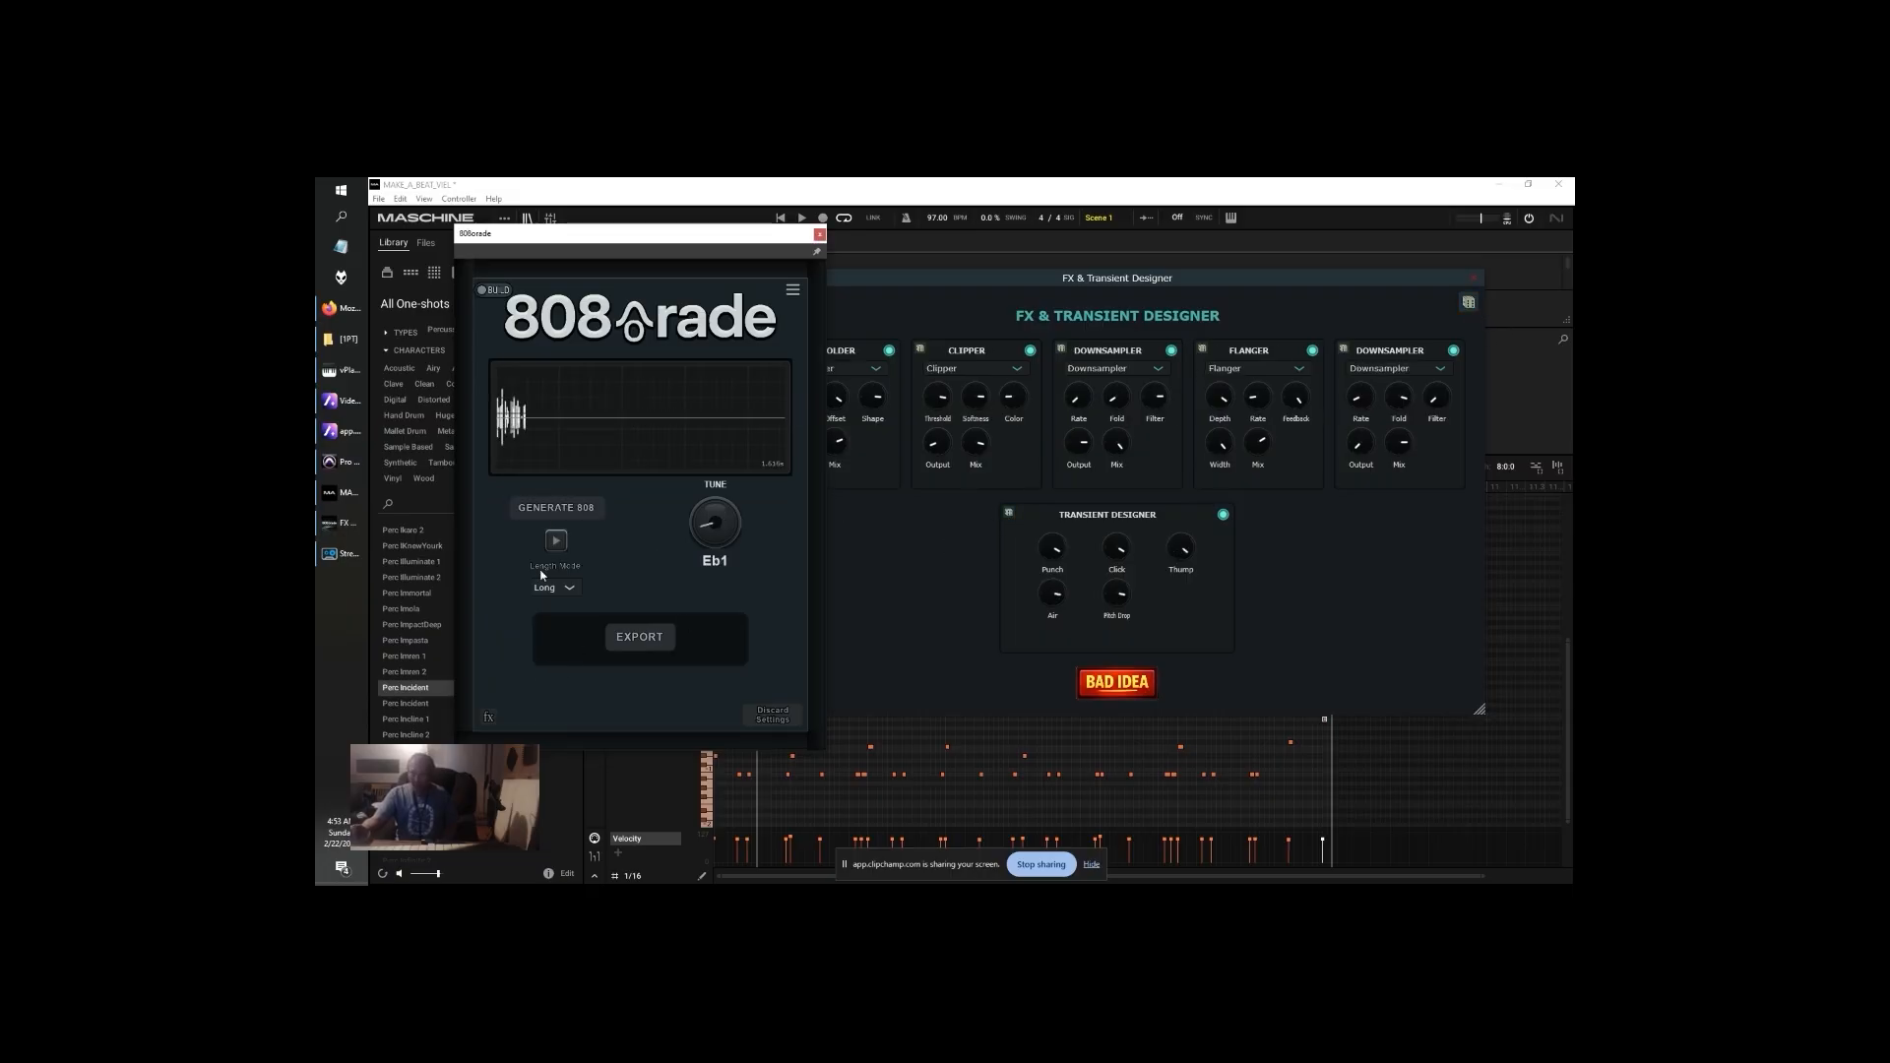
{"action": "left_click", "coordinate": [564, 514]}
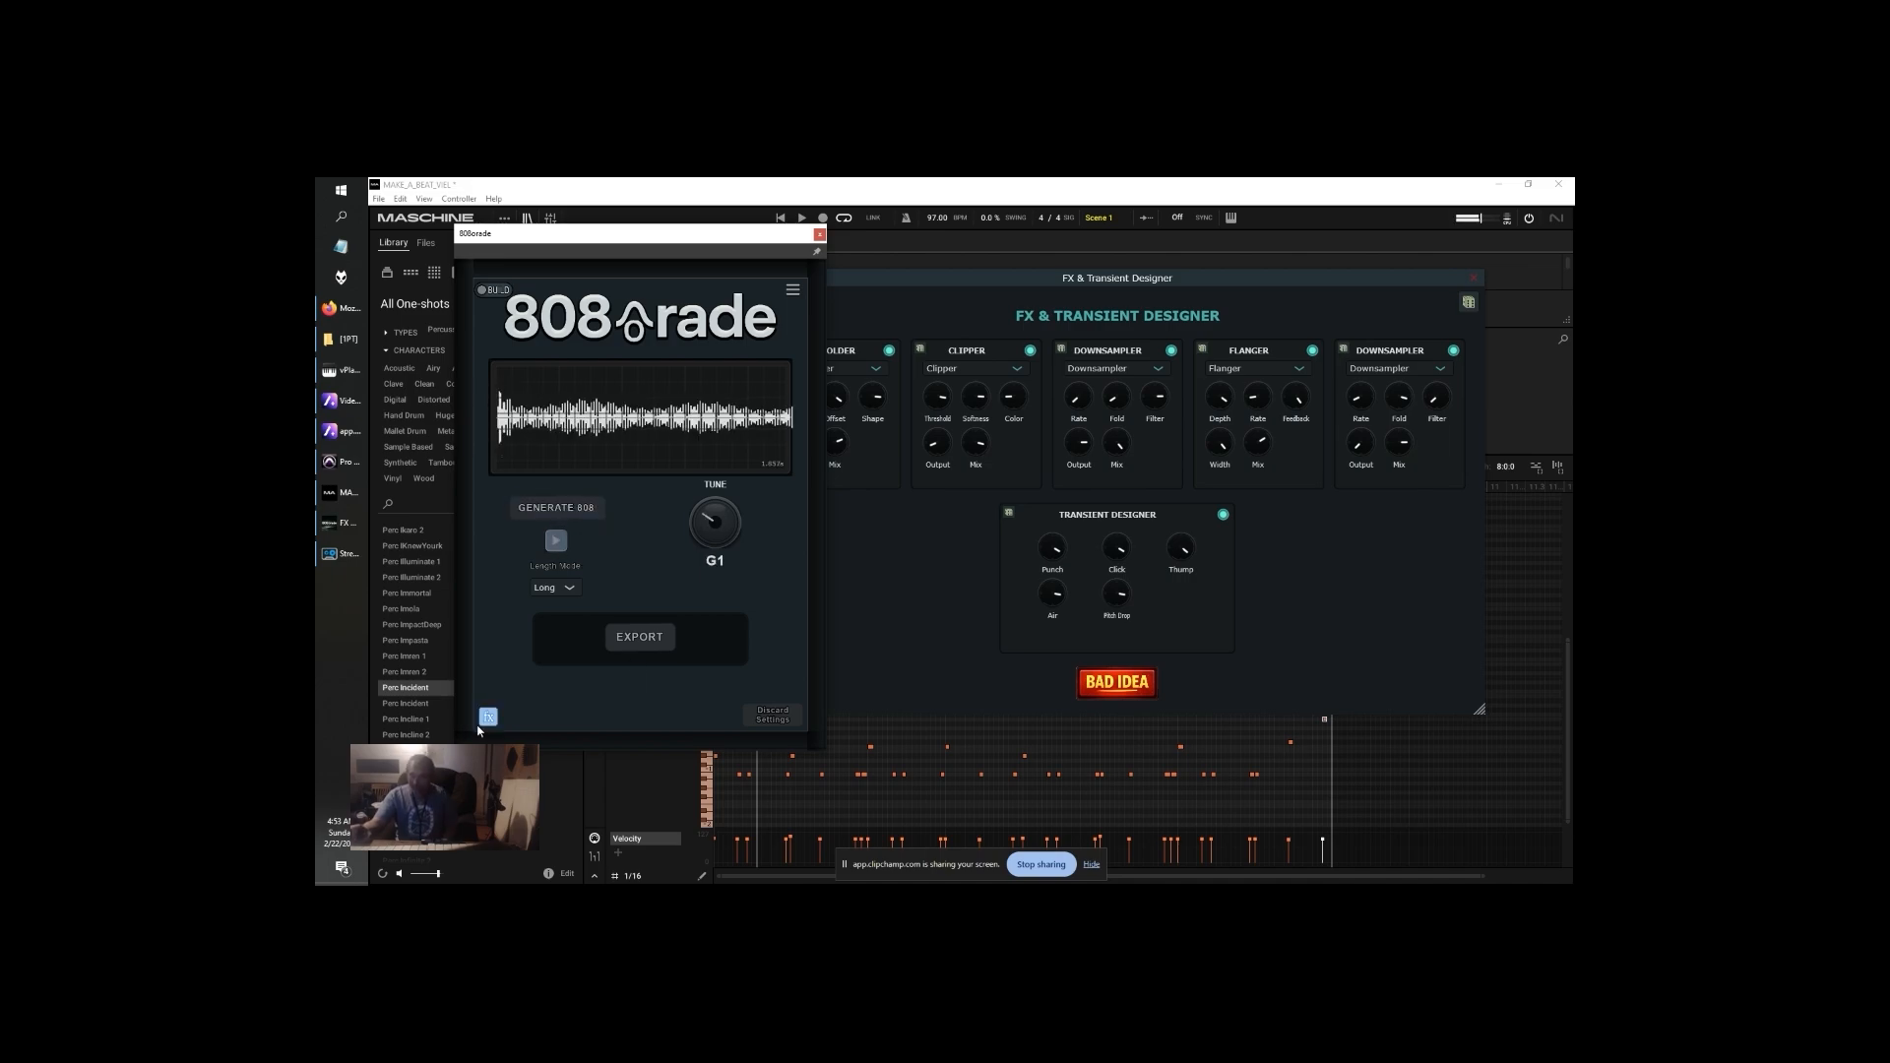
Export the G1 sound to the kit folder as "07- 808 - G.wav"
{"action": "left_click", "coordinate": [635, 642]}
{"action": "left_click", "coordinate": [1058, 429]}
{"action": "left_click", "coordinate": [1056, 416]}
{"action": "key", "text": "Tab"}
{"action": "left_click", "coordinate": [995, 541]}
{"action": "key", "text": "BackSpace"}
{"action": "type", "text": "7"}
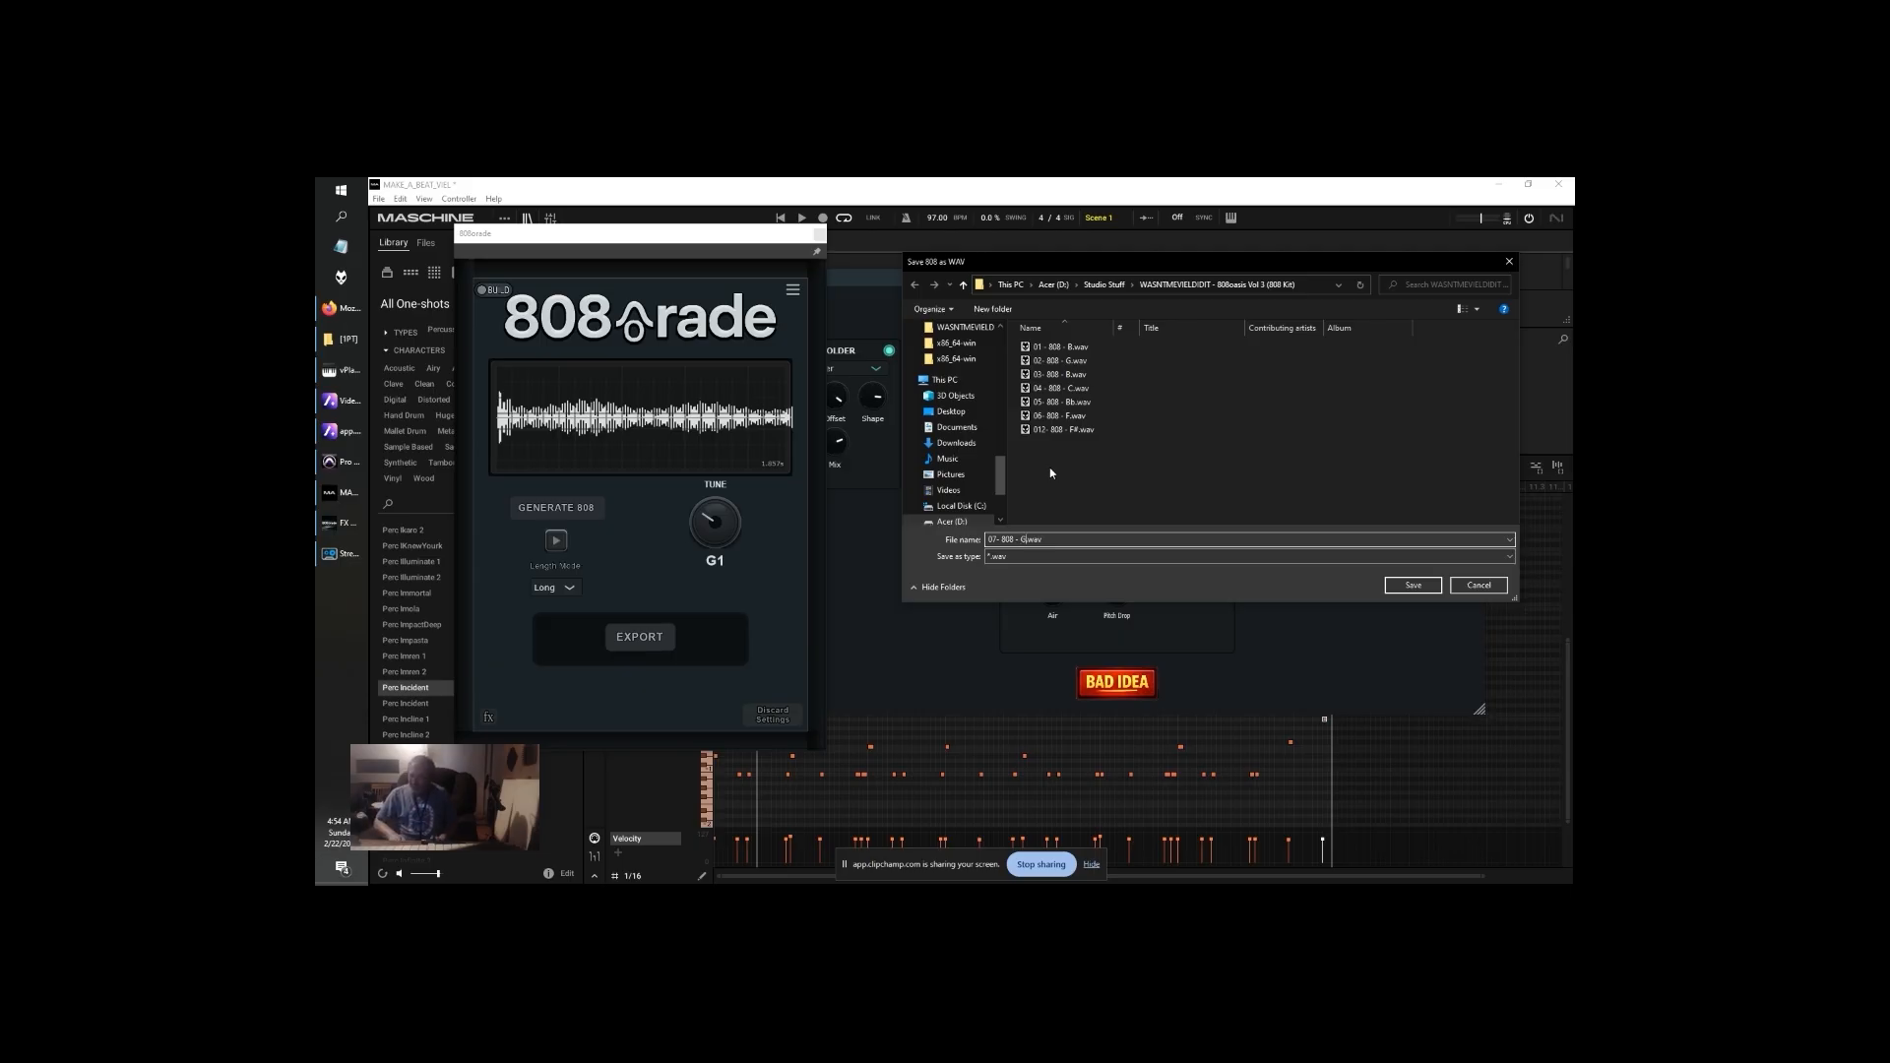
{"action": "key", "text": "Return"}
Generate and audition new 808 sounds with the same effects until an F#1 sound is produced
{"action": "left_click", "coordinate": [559, 507]}
{"action": "left_click", "coordinate": [564, 542]}
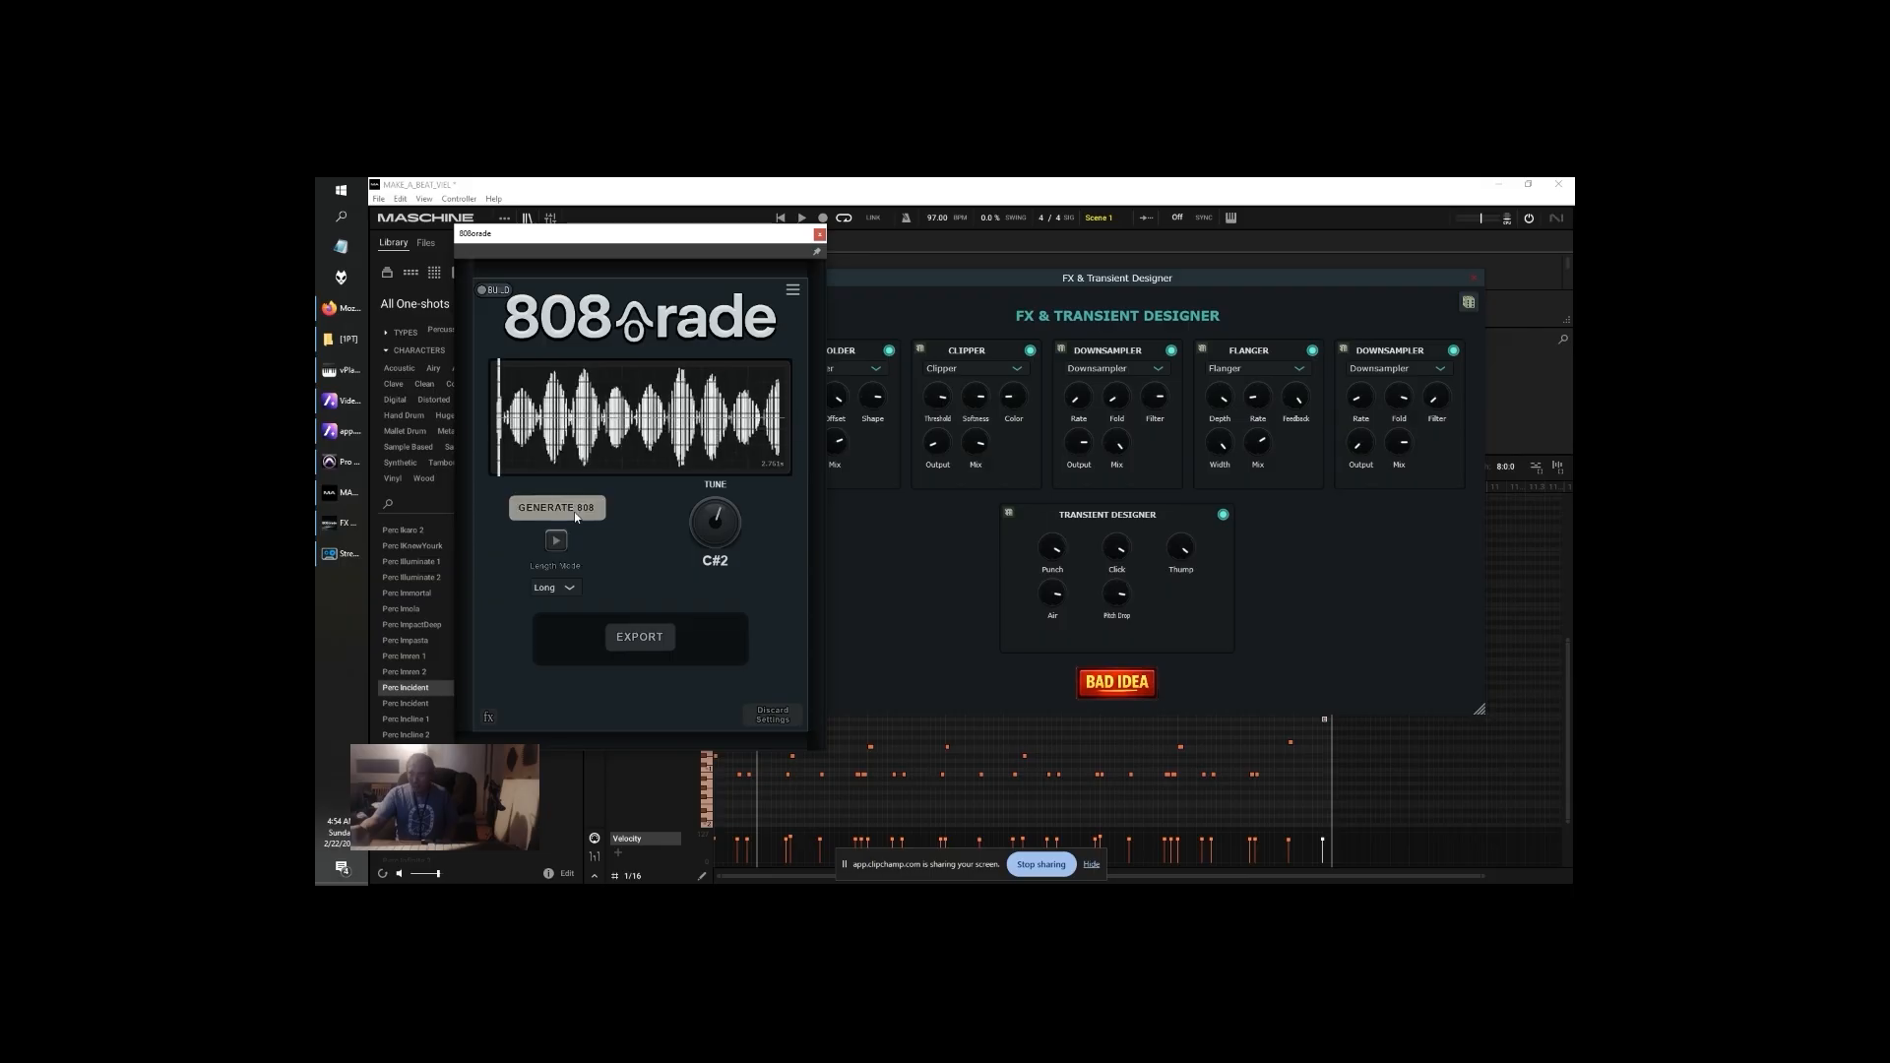
{"action": "left_click", "coordinate": [567, 516]}
{"action": "left_click", "coordinate": [567, 514]}
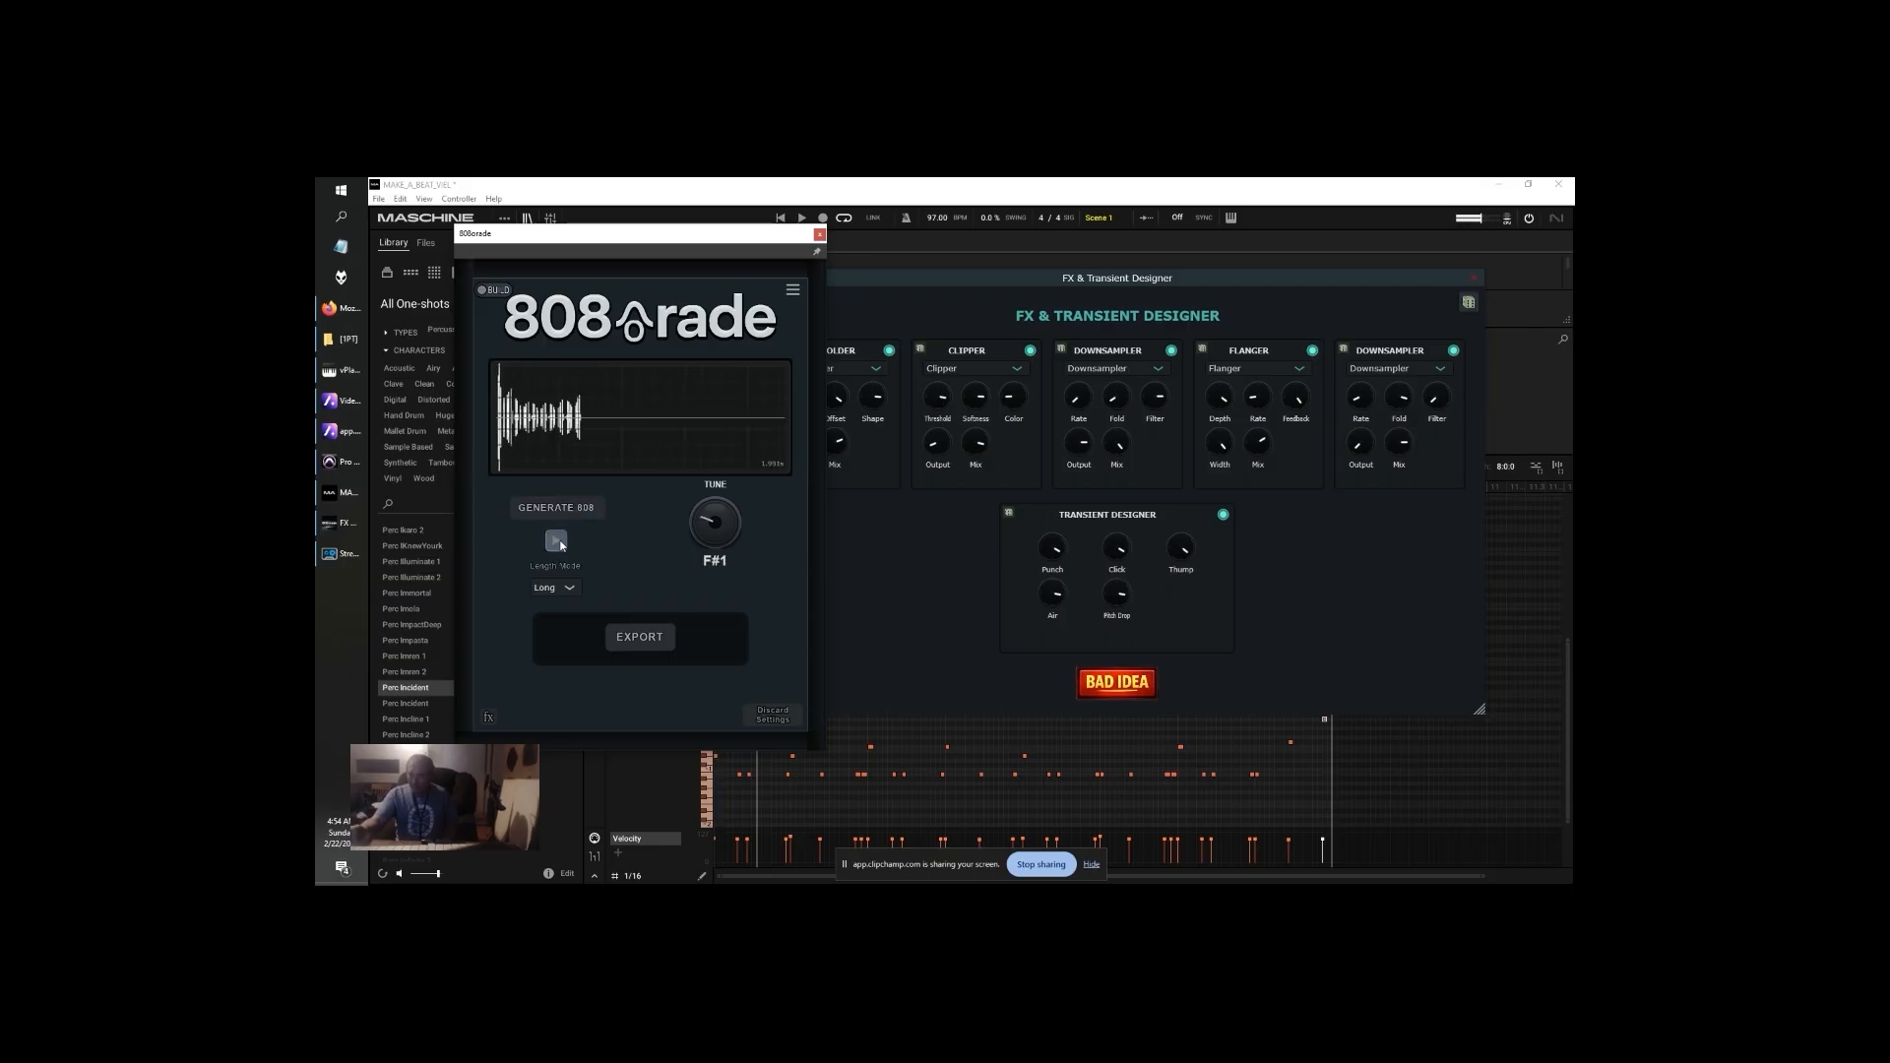
{"action": "left_click", "coordinate": [563, 547]}
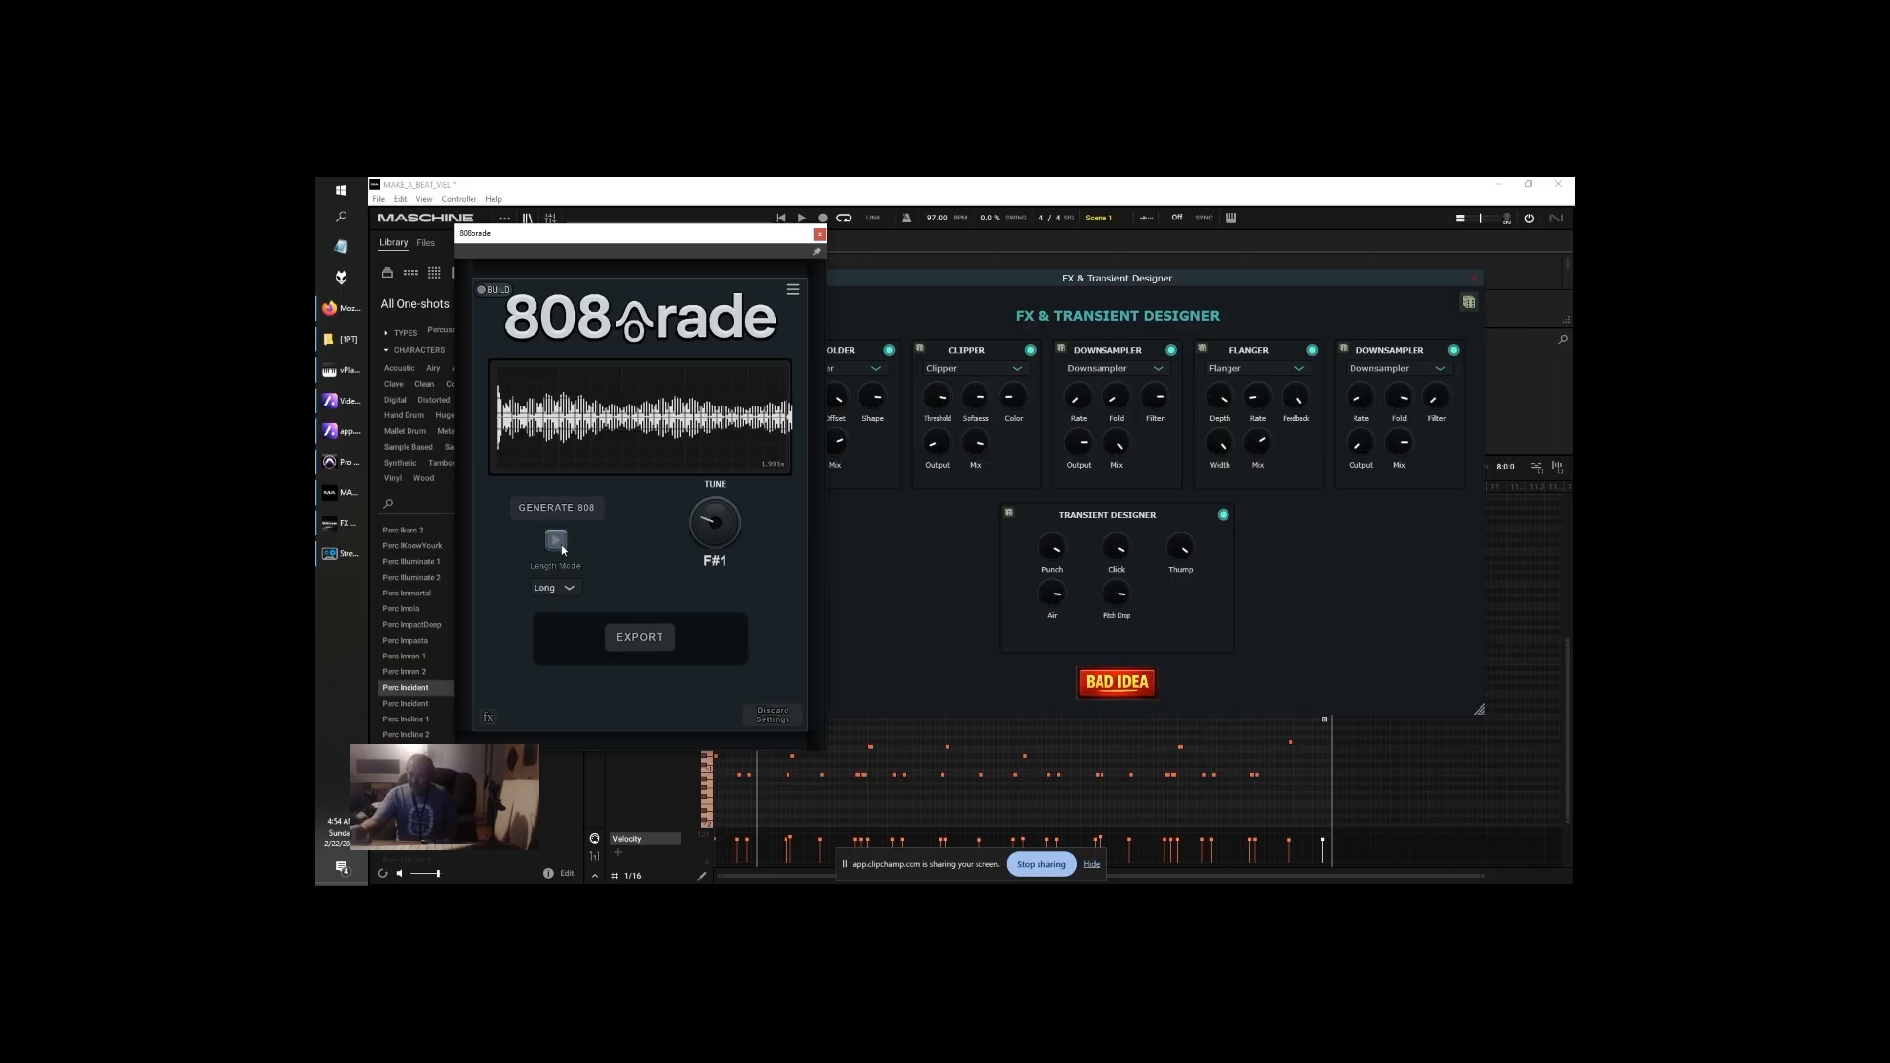
Export the F#1 sound to the kit folder as "08- 808 - F#.wav"
{"action": "left_click", "coordinate": [638, 642]}
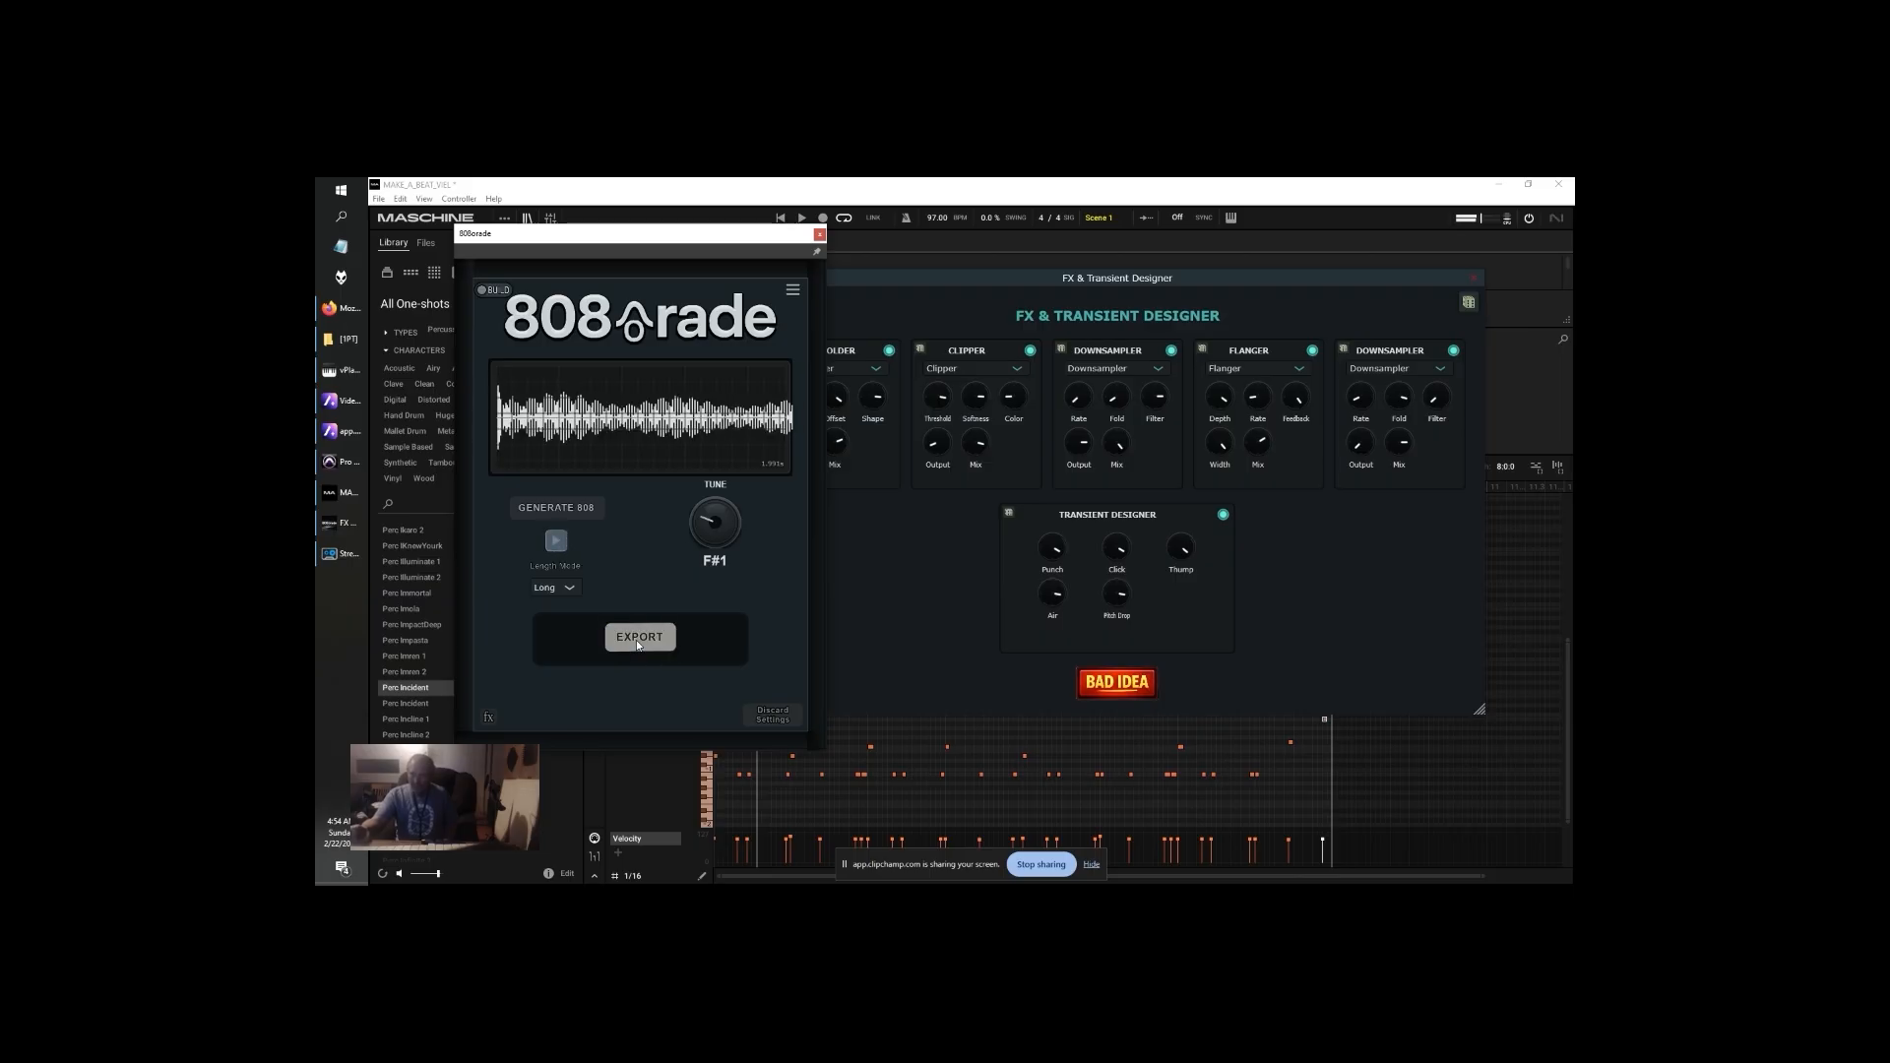
{"action": "left_click", "coordinate": [1059, 430]}
{"action": "left_click", "coordinate": [996, 540]}
{"action": "left_click", "coordinate": [997, 539]}
{"action": "key", "text": "BackSpace"}
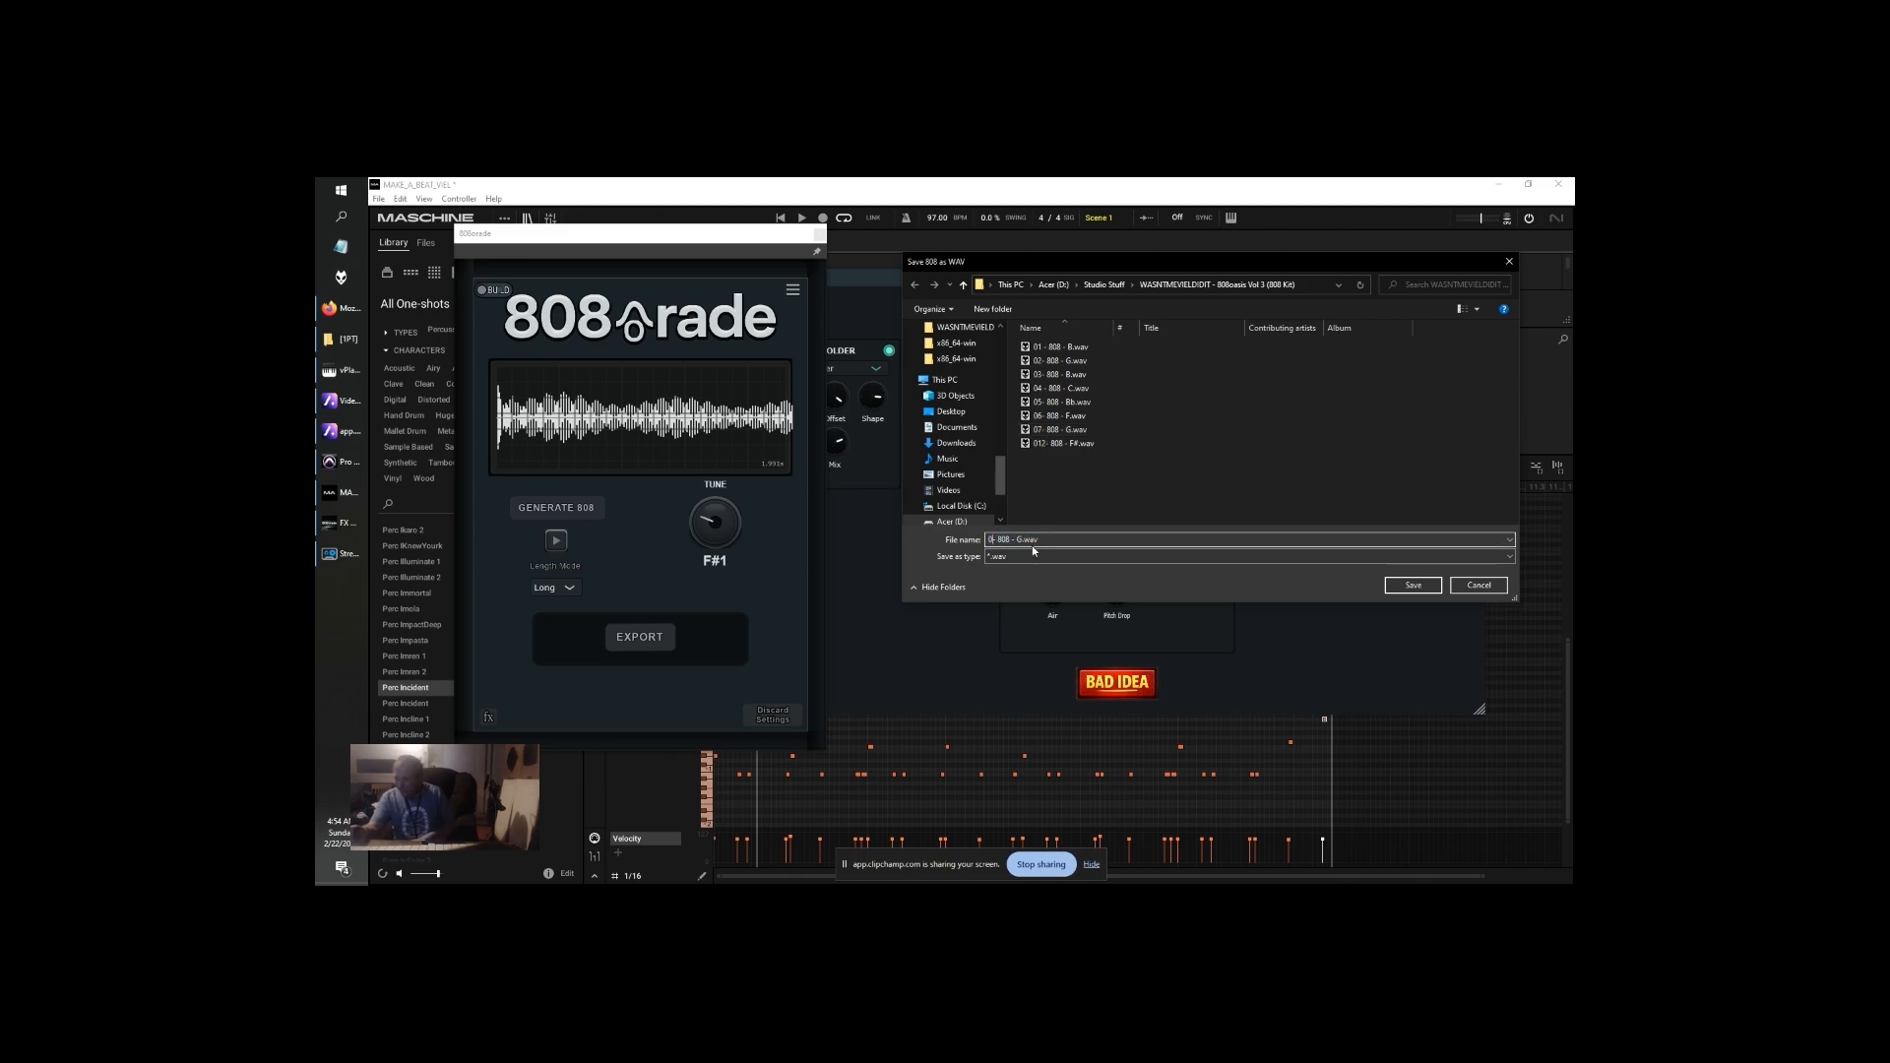
{"action": "type", "text": "8"}
{"action": "key", "text": "BackSpace"}
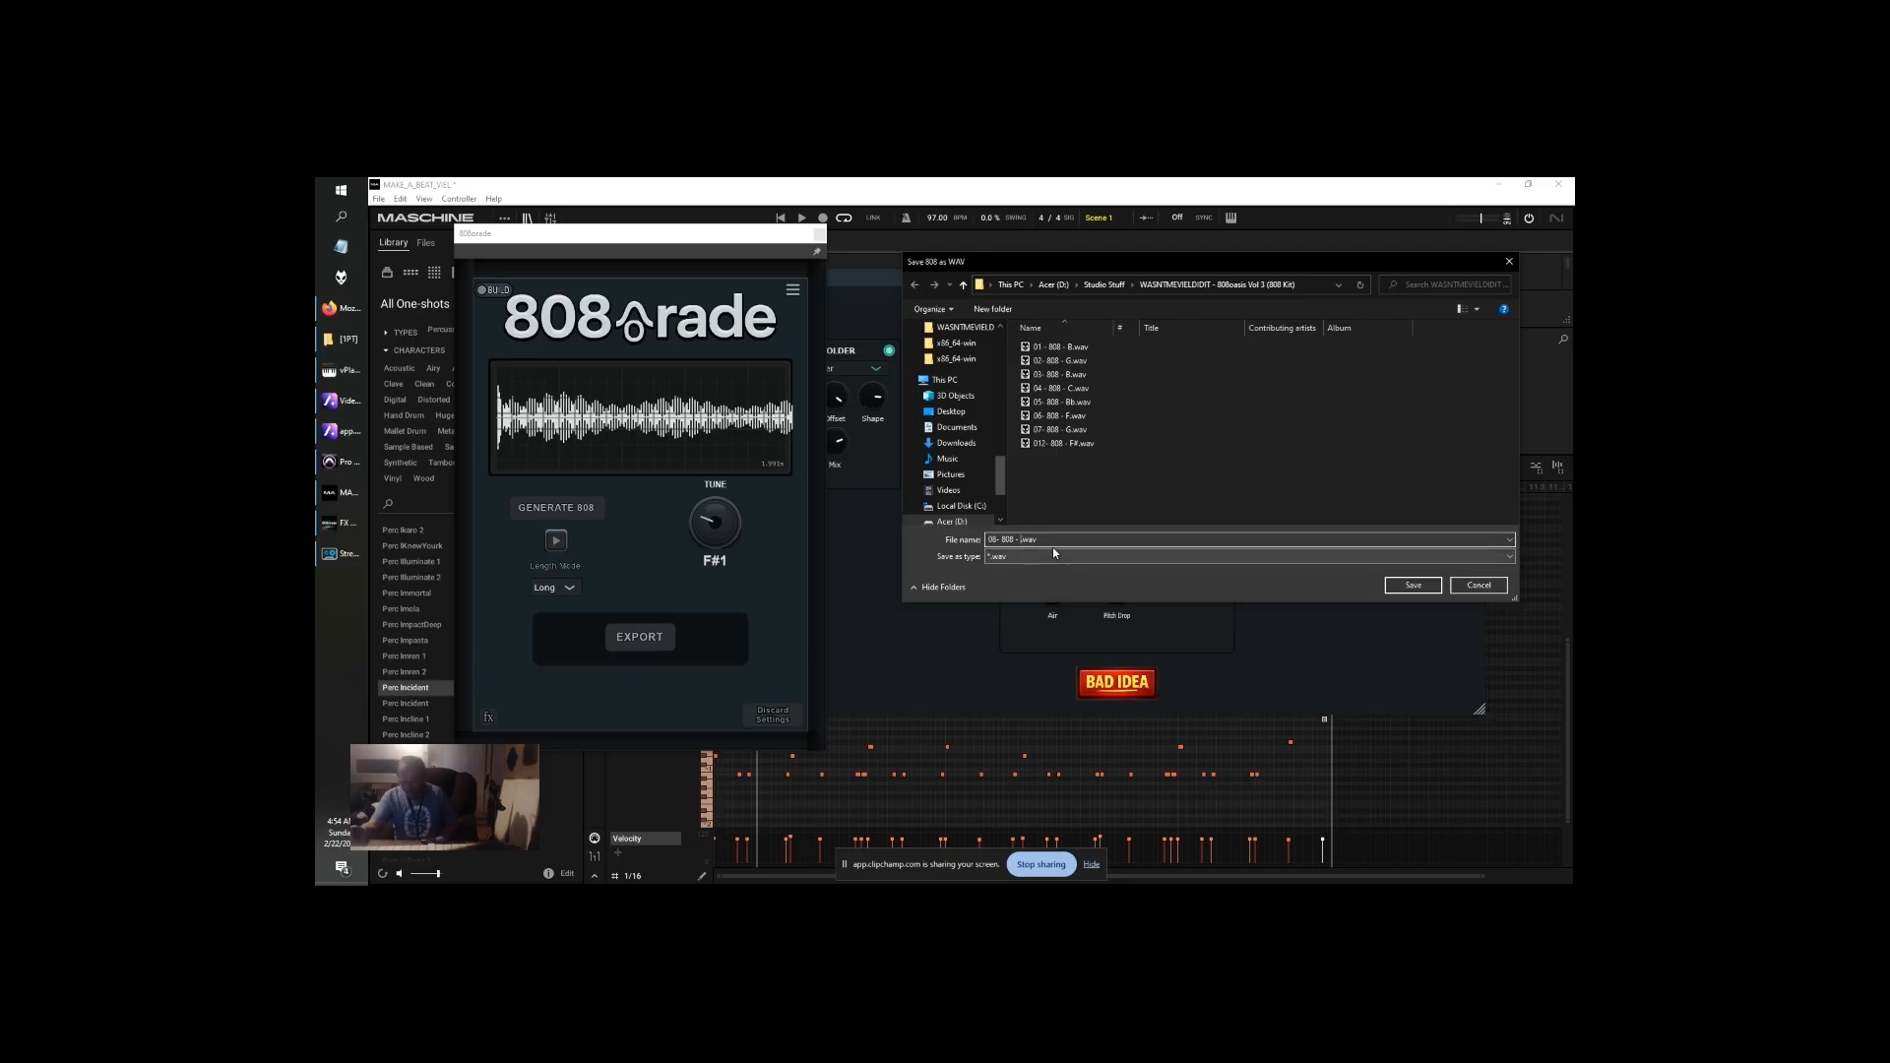
{"action": "left_click", "coordinate": [1412, 591]}
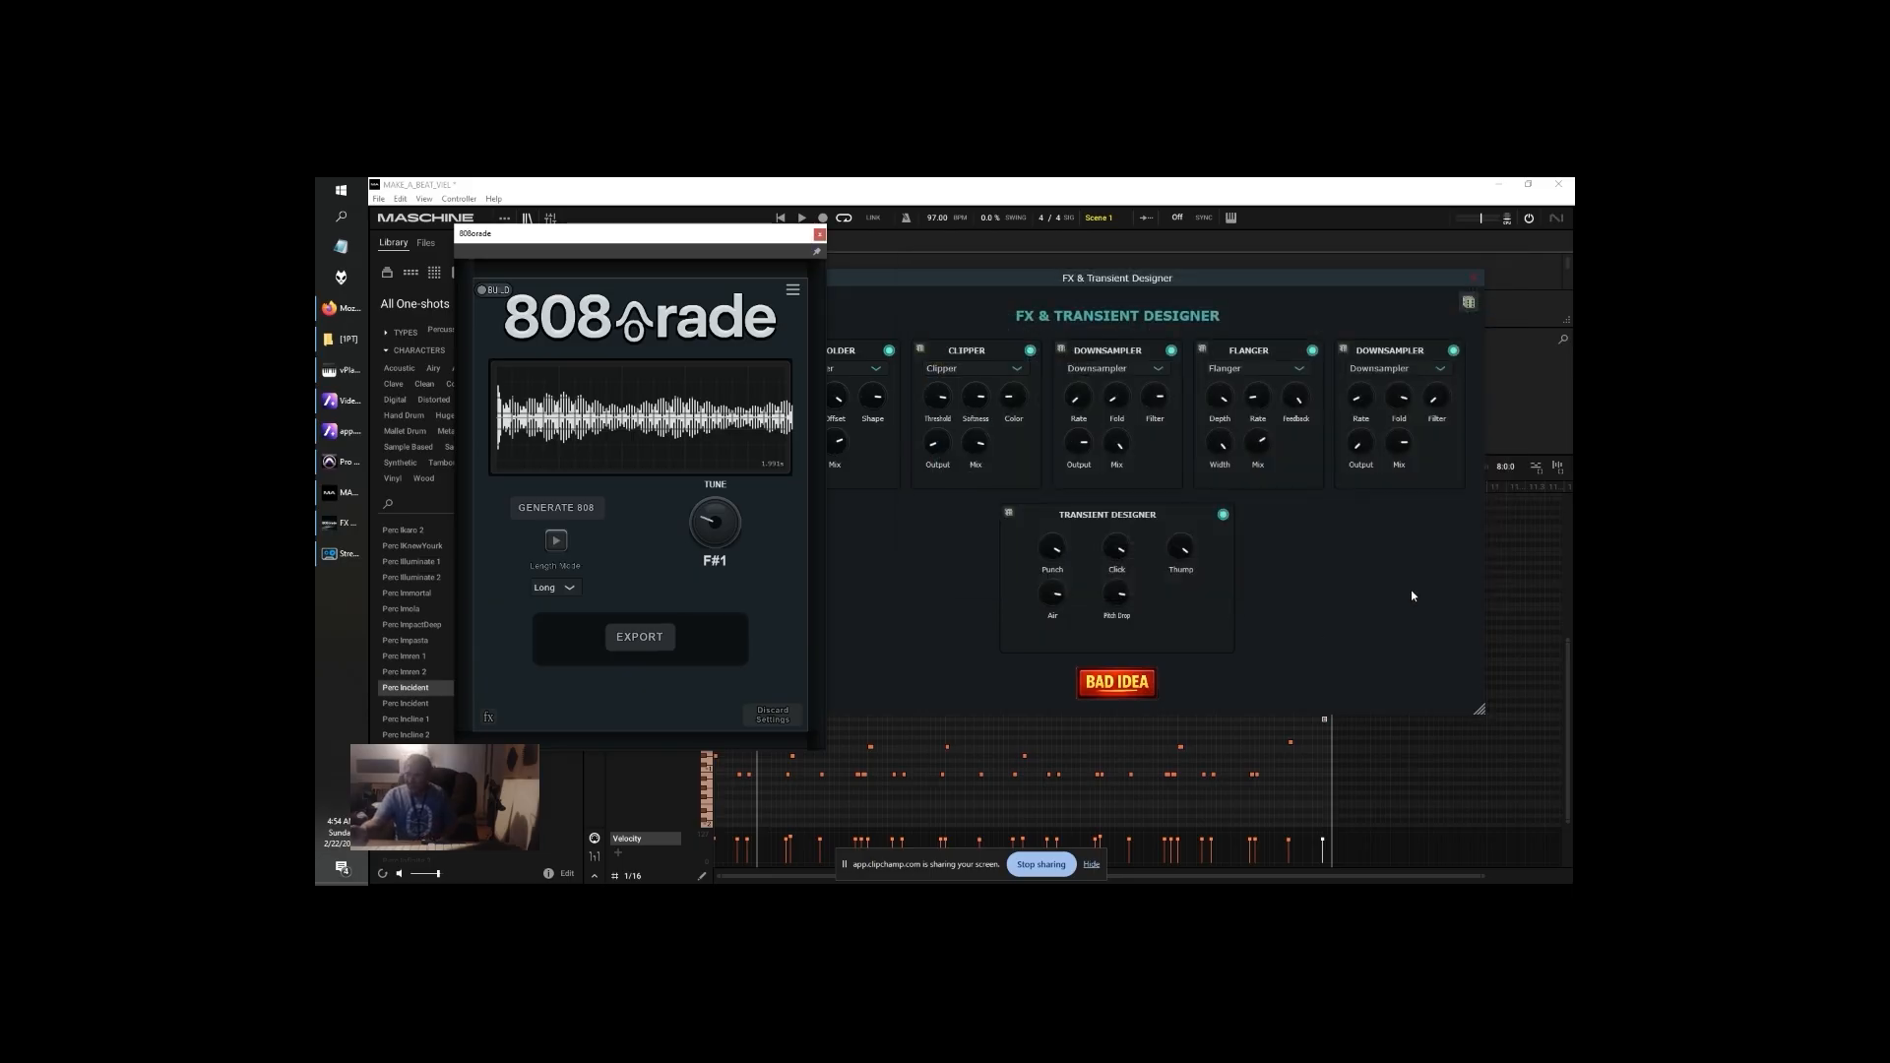
Generate and audition further 808 sounds until a G#1 sound is produced
{"action": "left_click", "coordinate": [575, 511]}
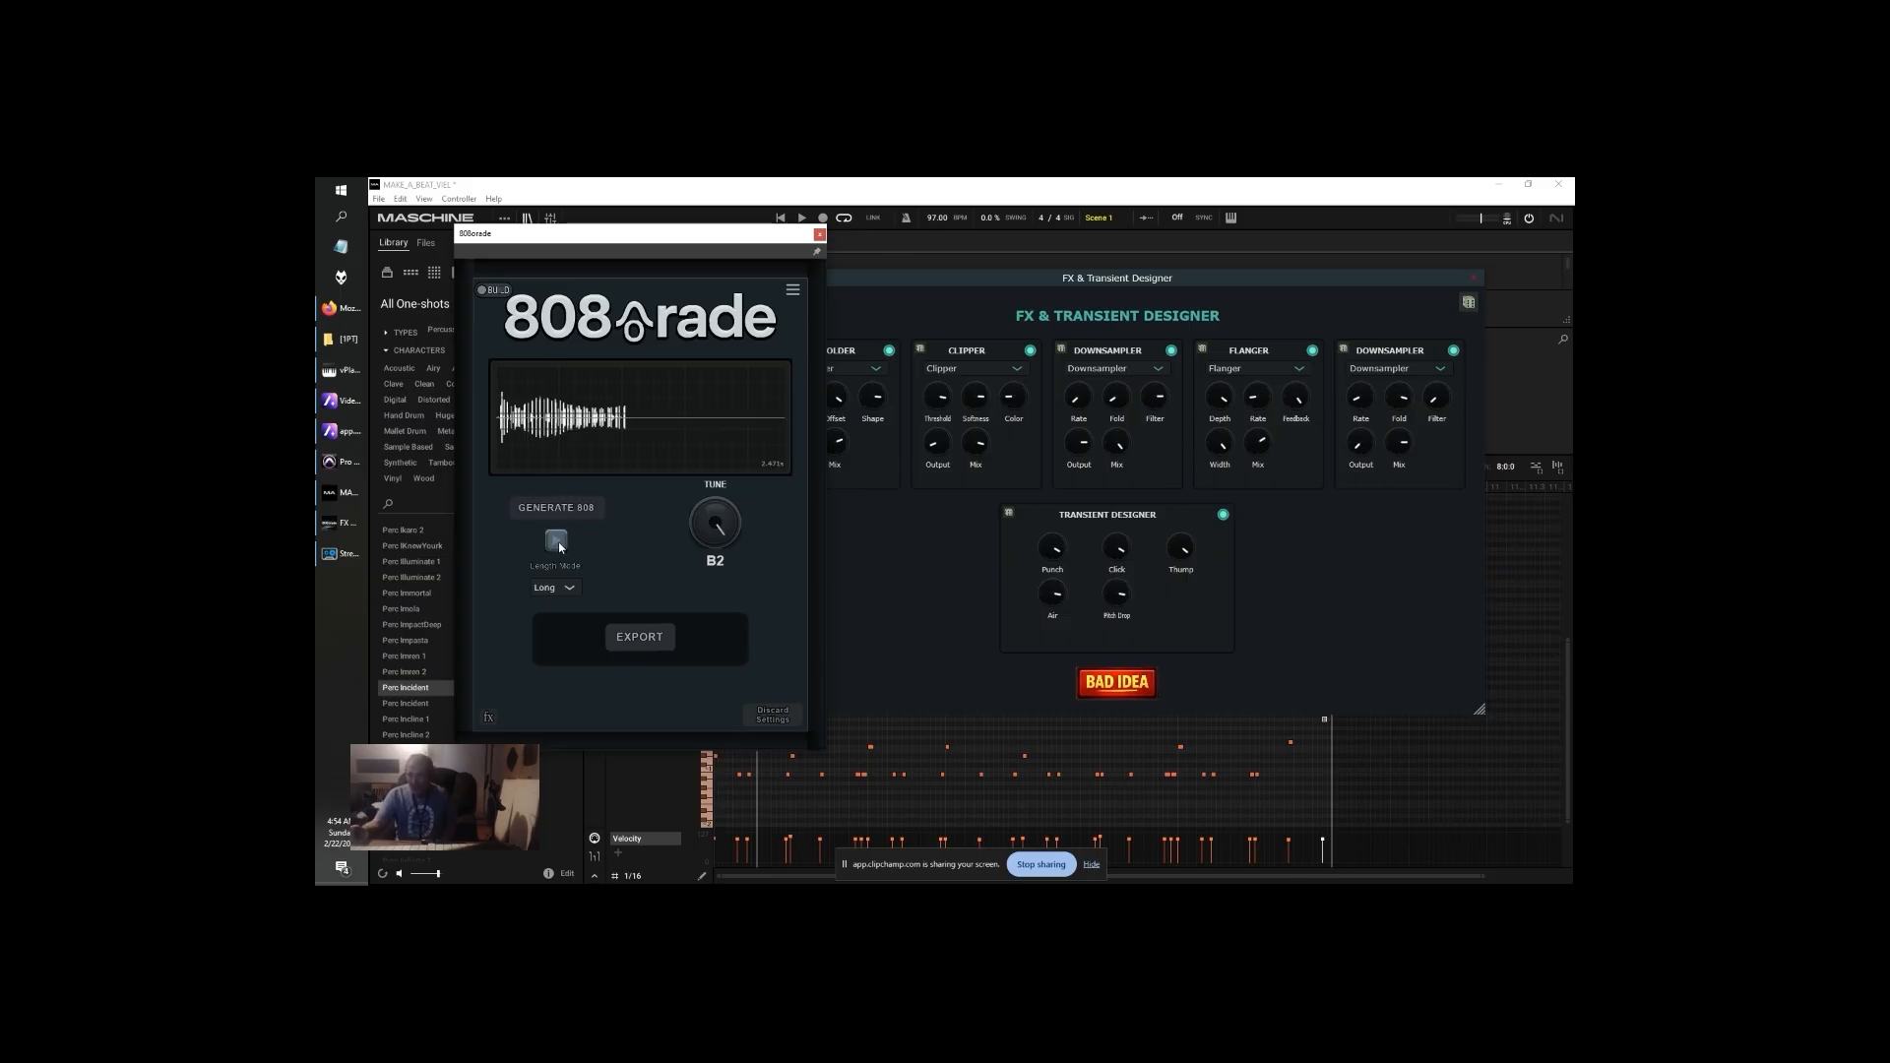
{"action": "left_click", "coordinate": [566, 524]}
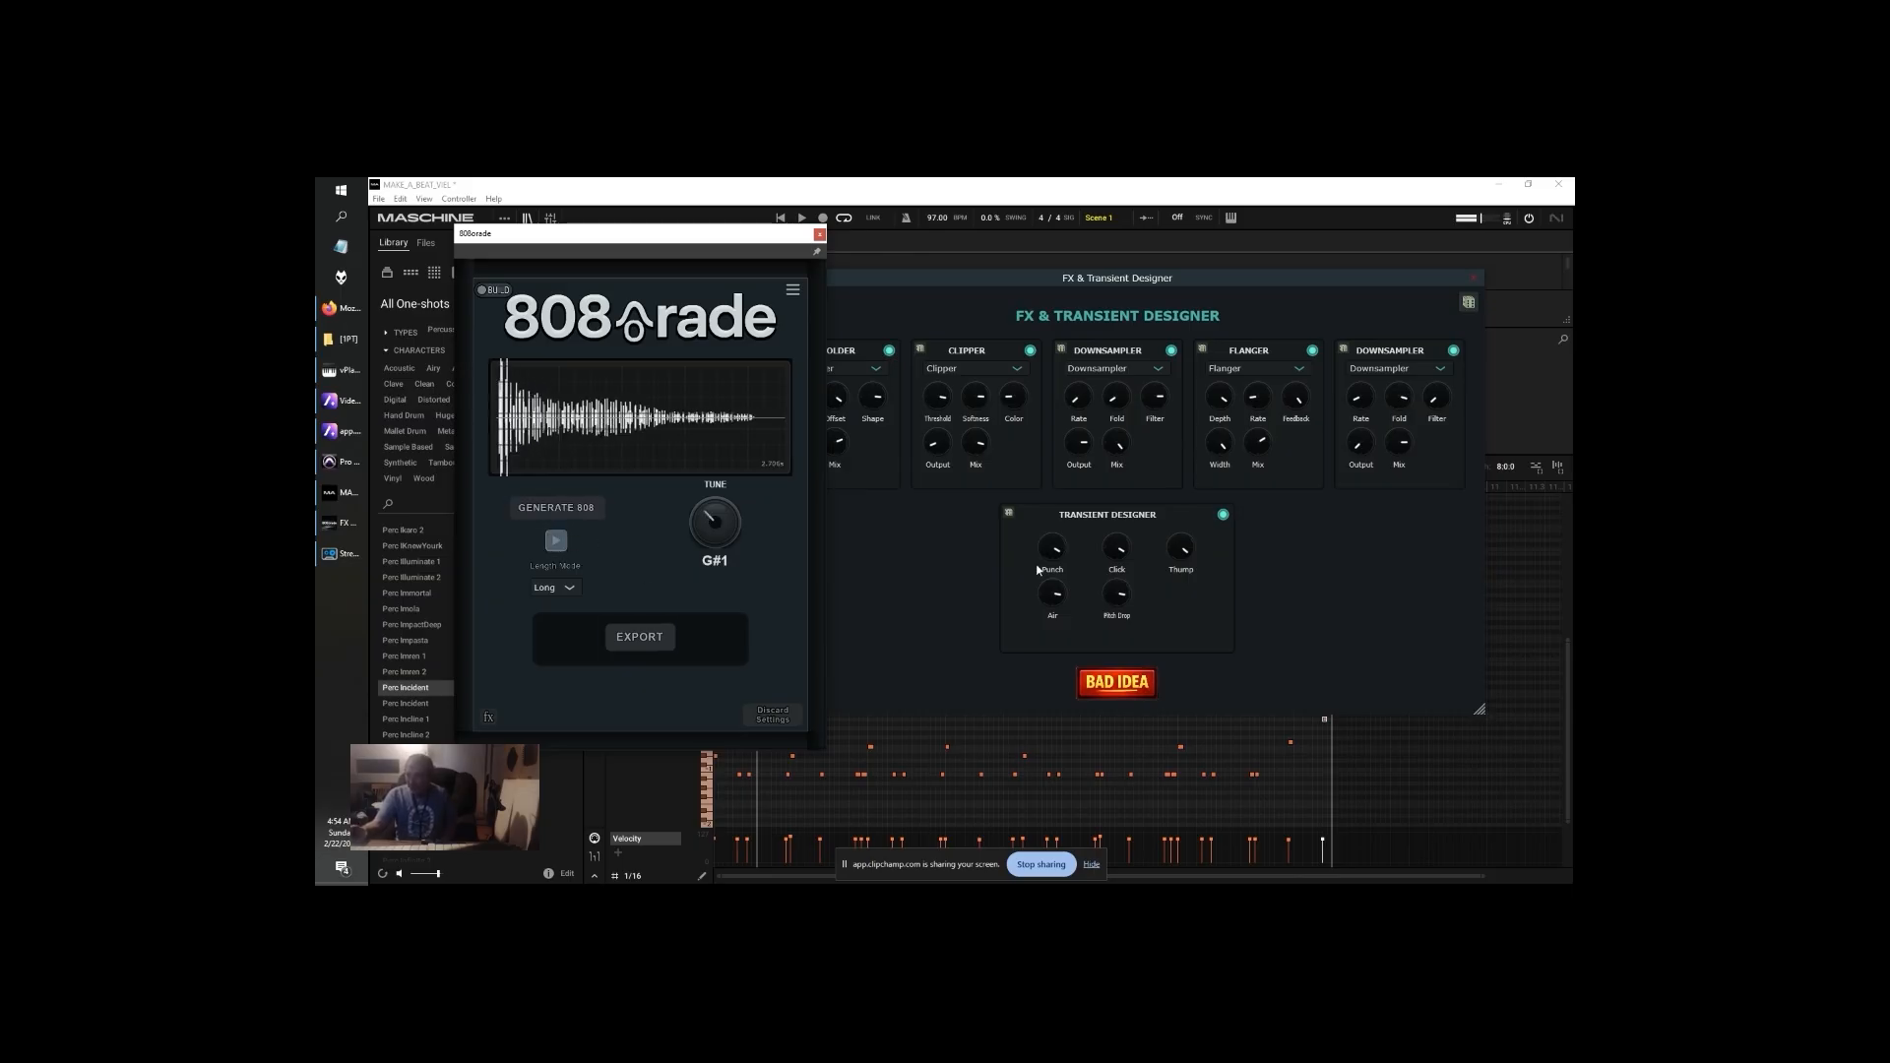
{"action": "left_click", "coordinate": [557, 549]}
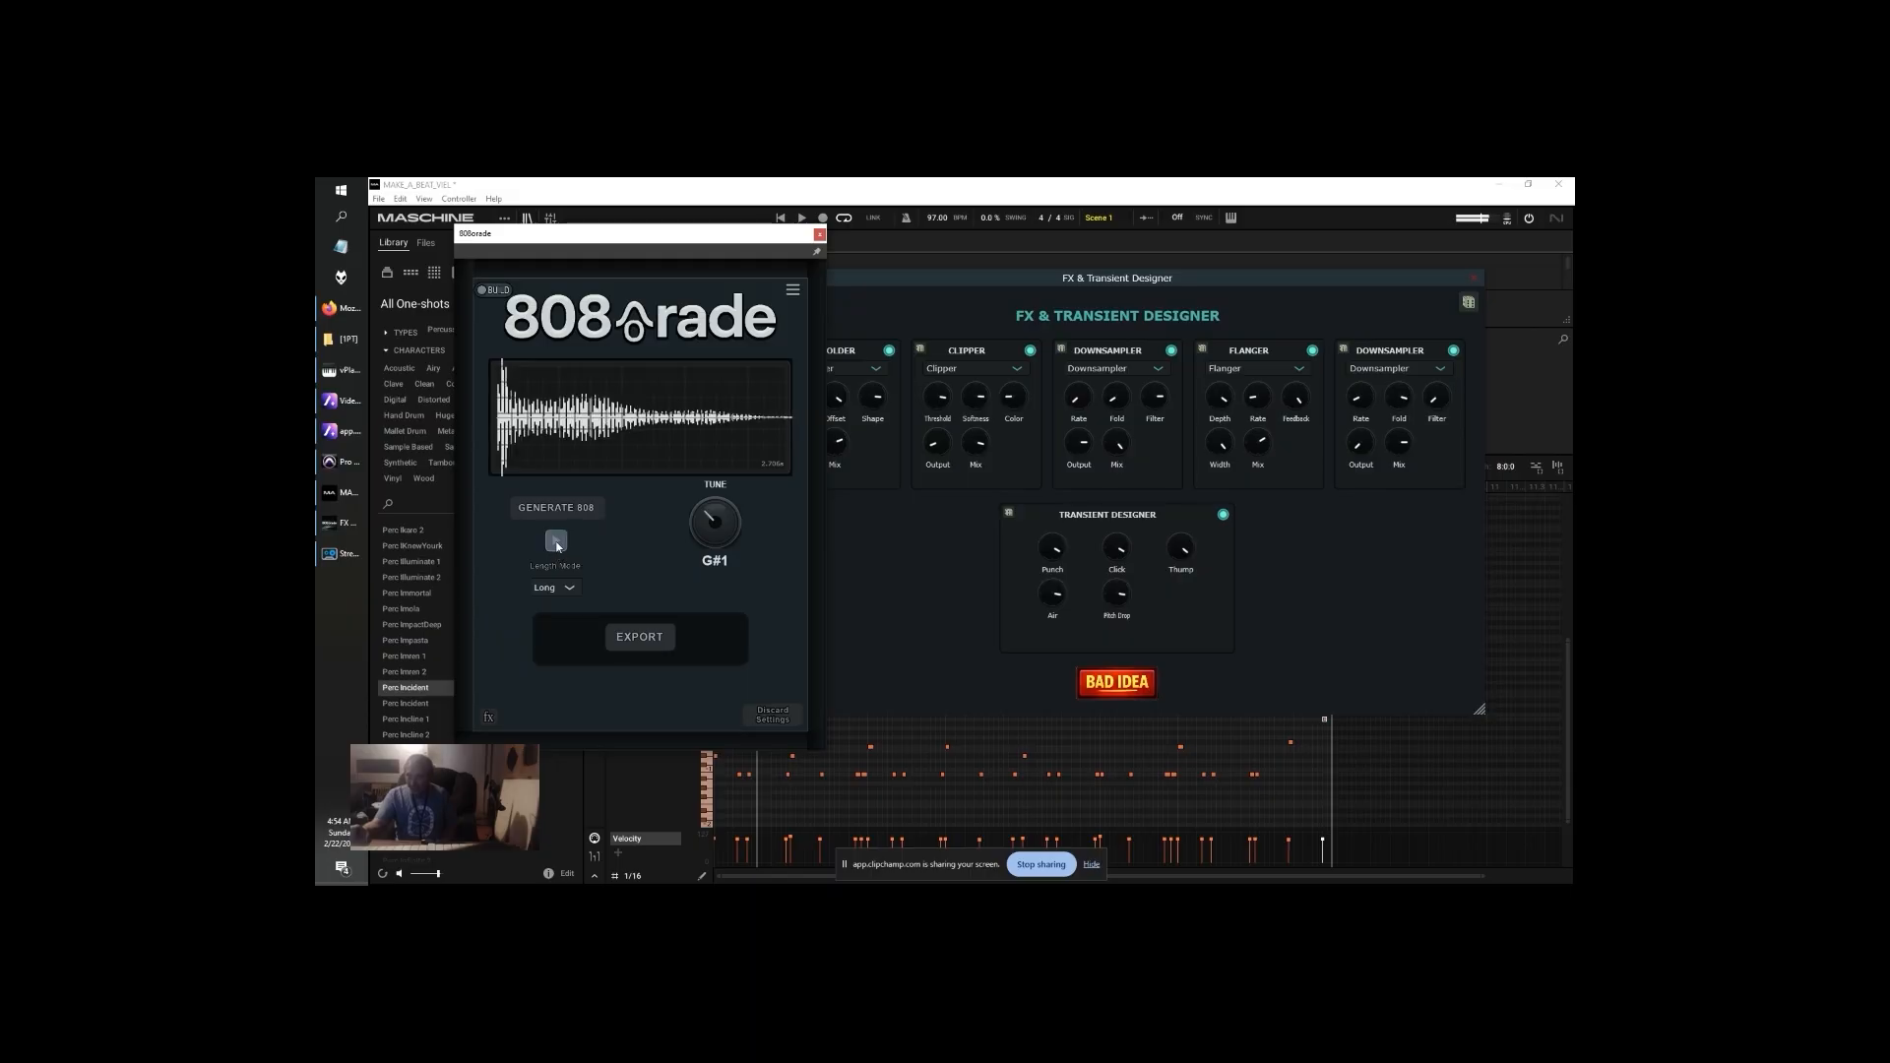
Randomize the effects chain and transient designer, and generate 808s until a B1 sound is produced
{"action": "left_click", "coordinate": [1474, 303]}
{"action": "left_click", "coordinate": [1008, 513]}
{"action": "left_click", "coordinate": [571, 511]}
{"action": "left_click", "coordinate": [566, 509]}
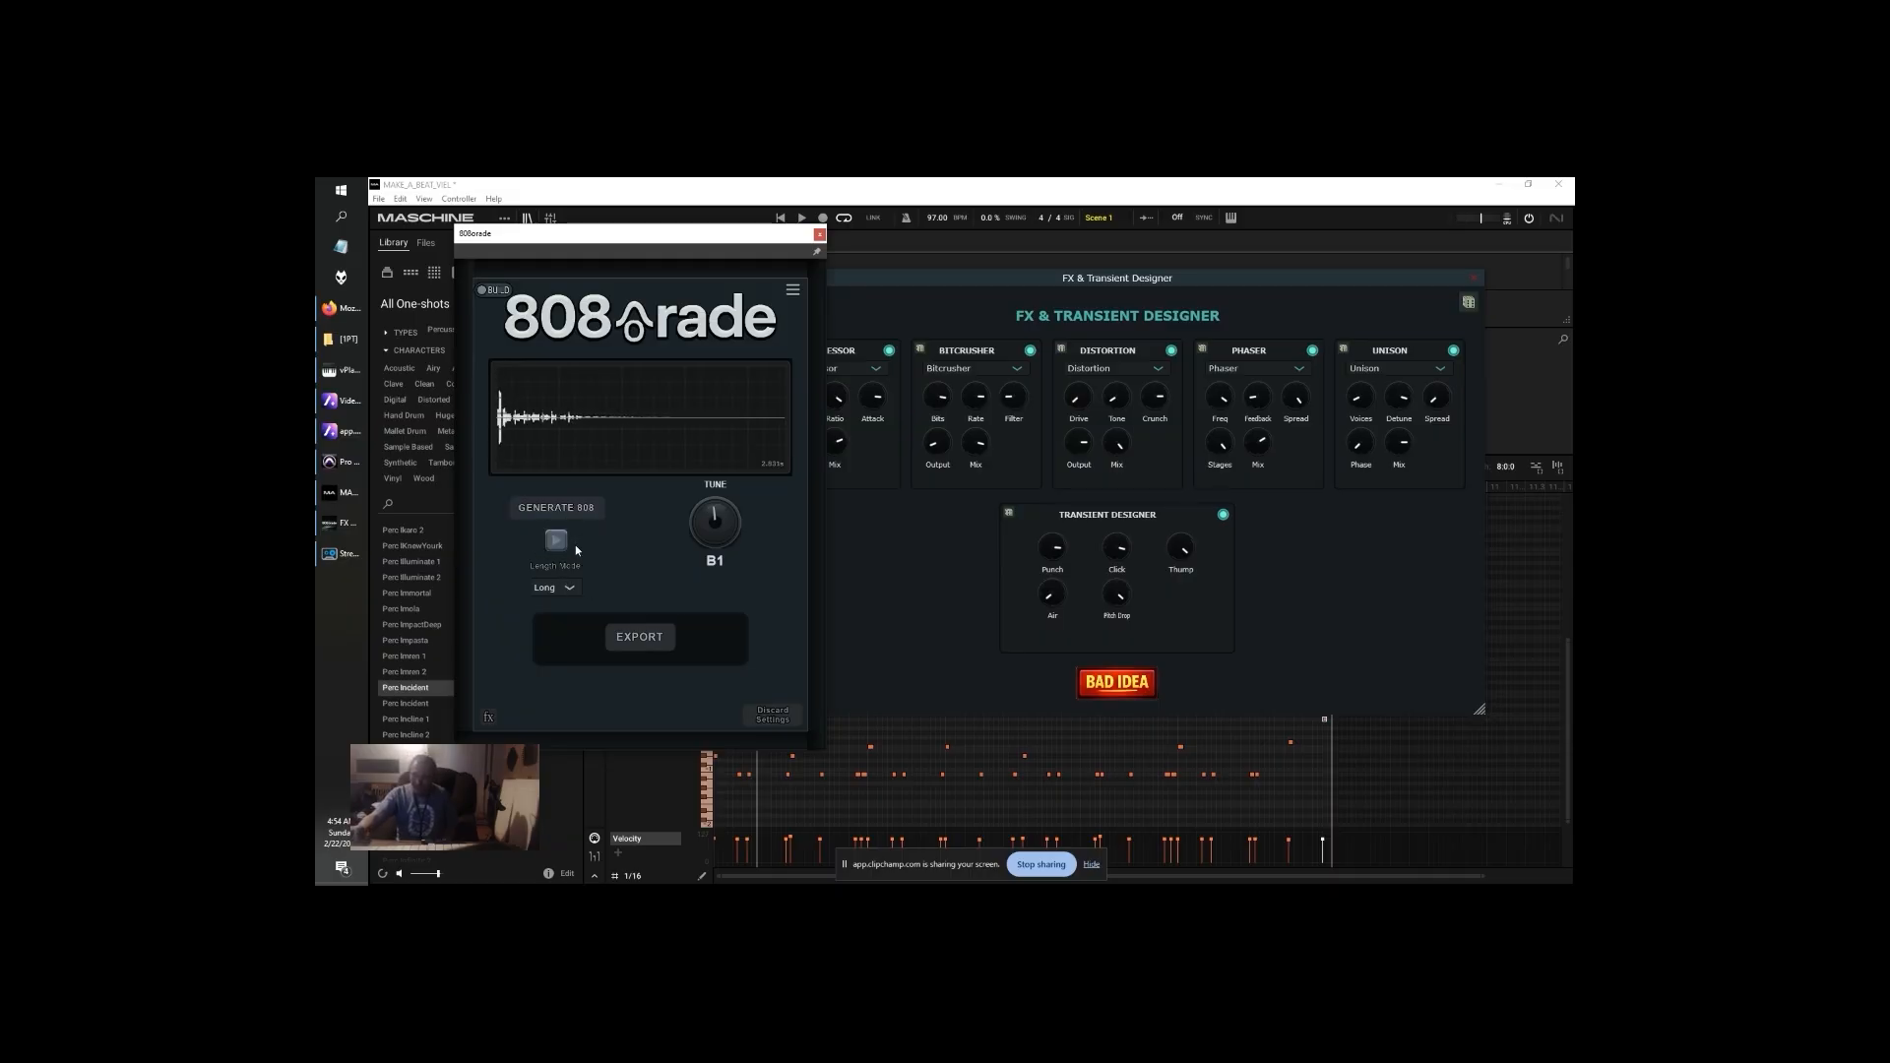
Export the B1 sound to the kit folder as a WAV named "09 - 808 - B"
{"action": "left_click", "coordinate": [640, 653]}
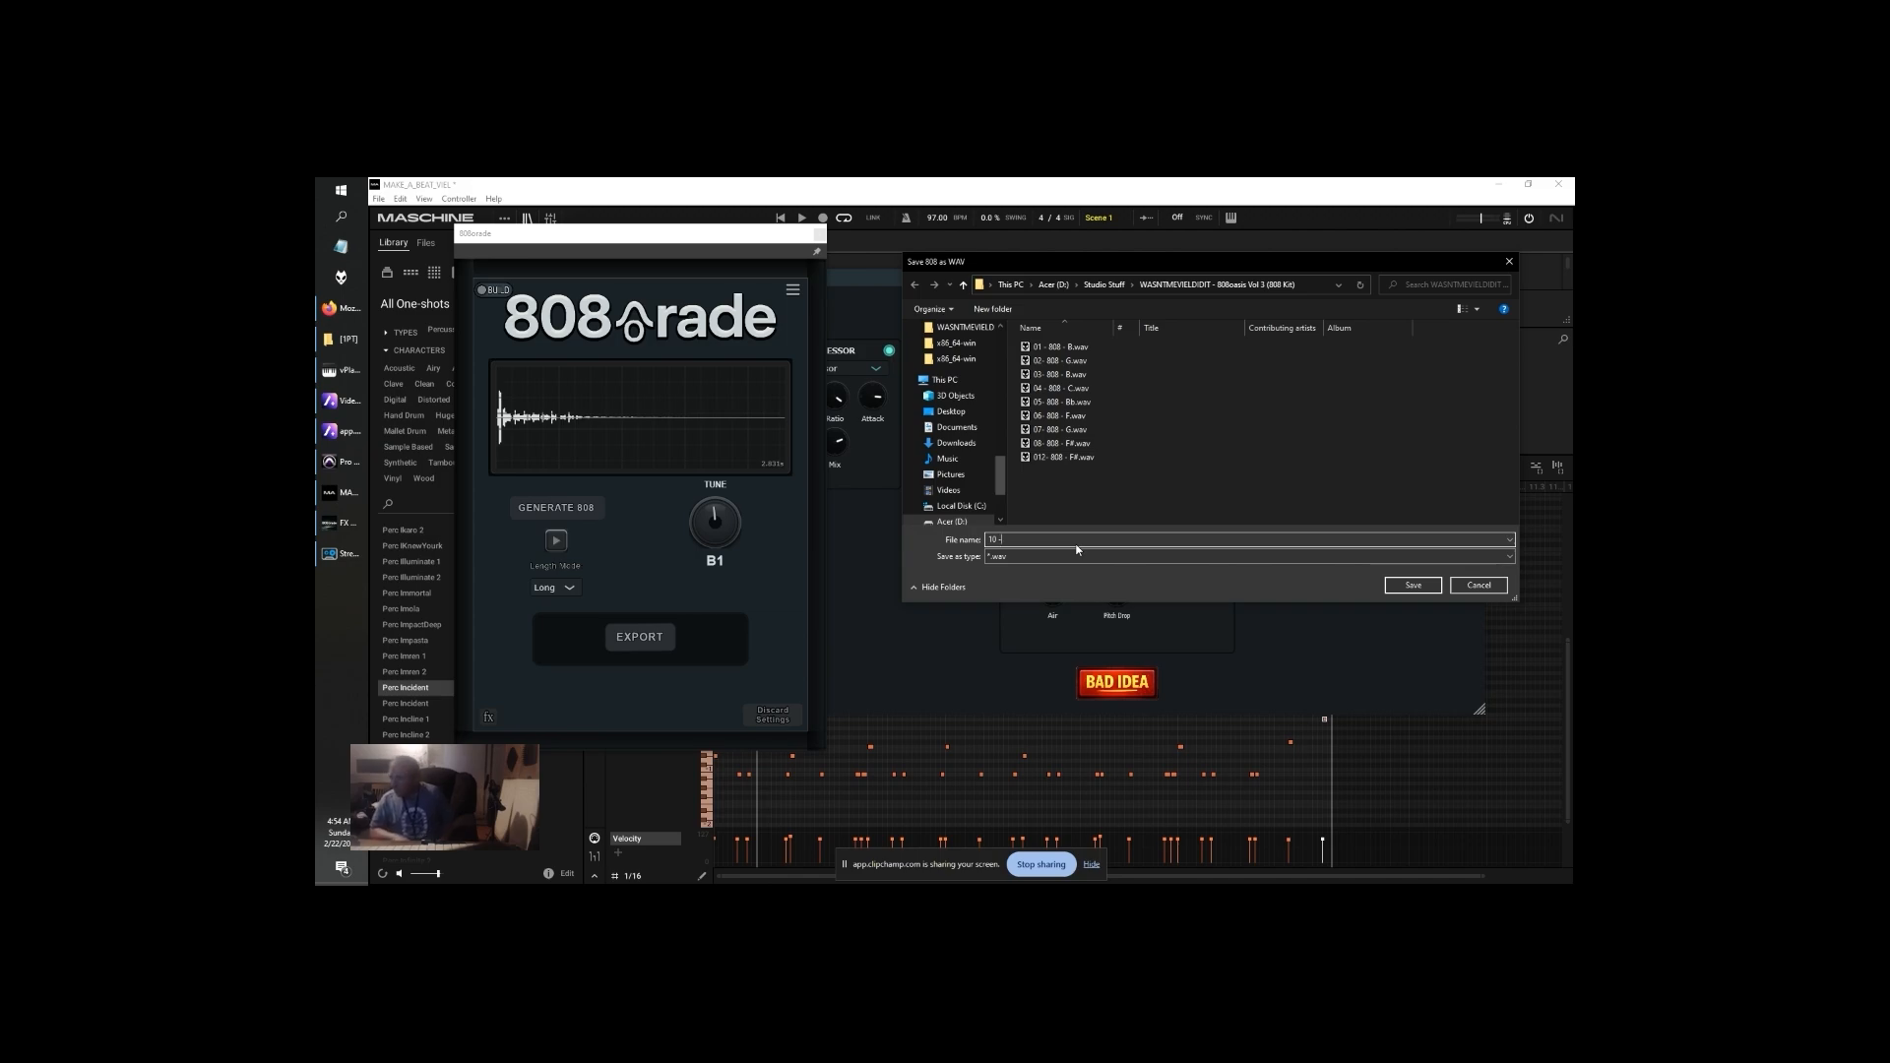
{"action": "type", "text": "09"}
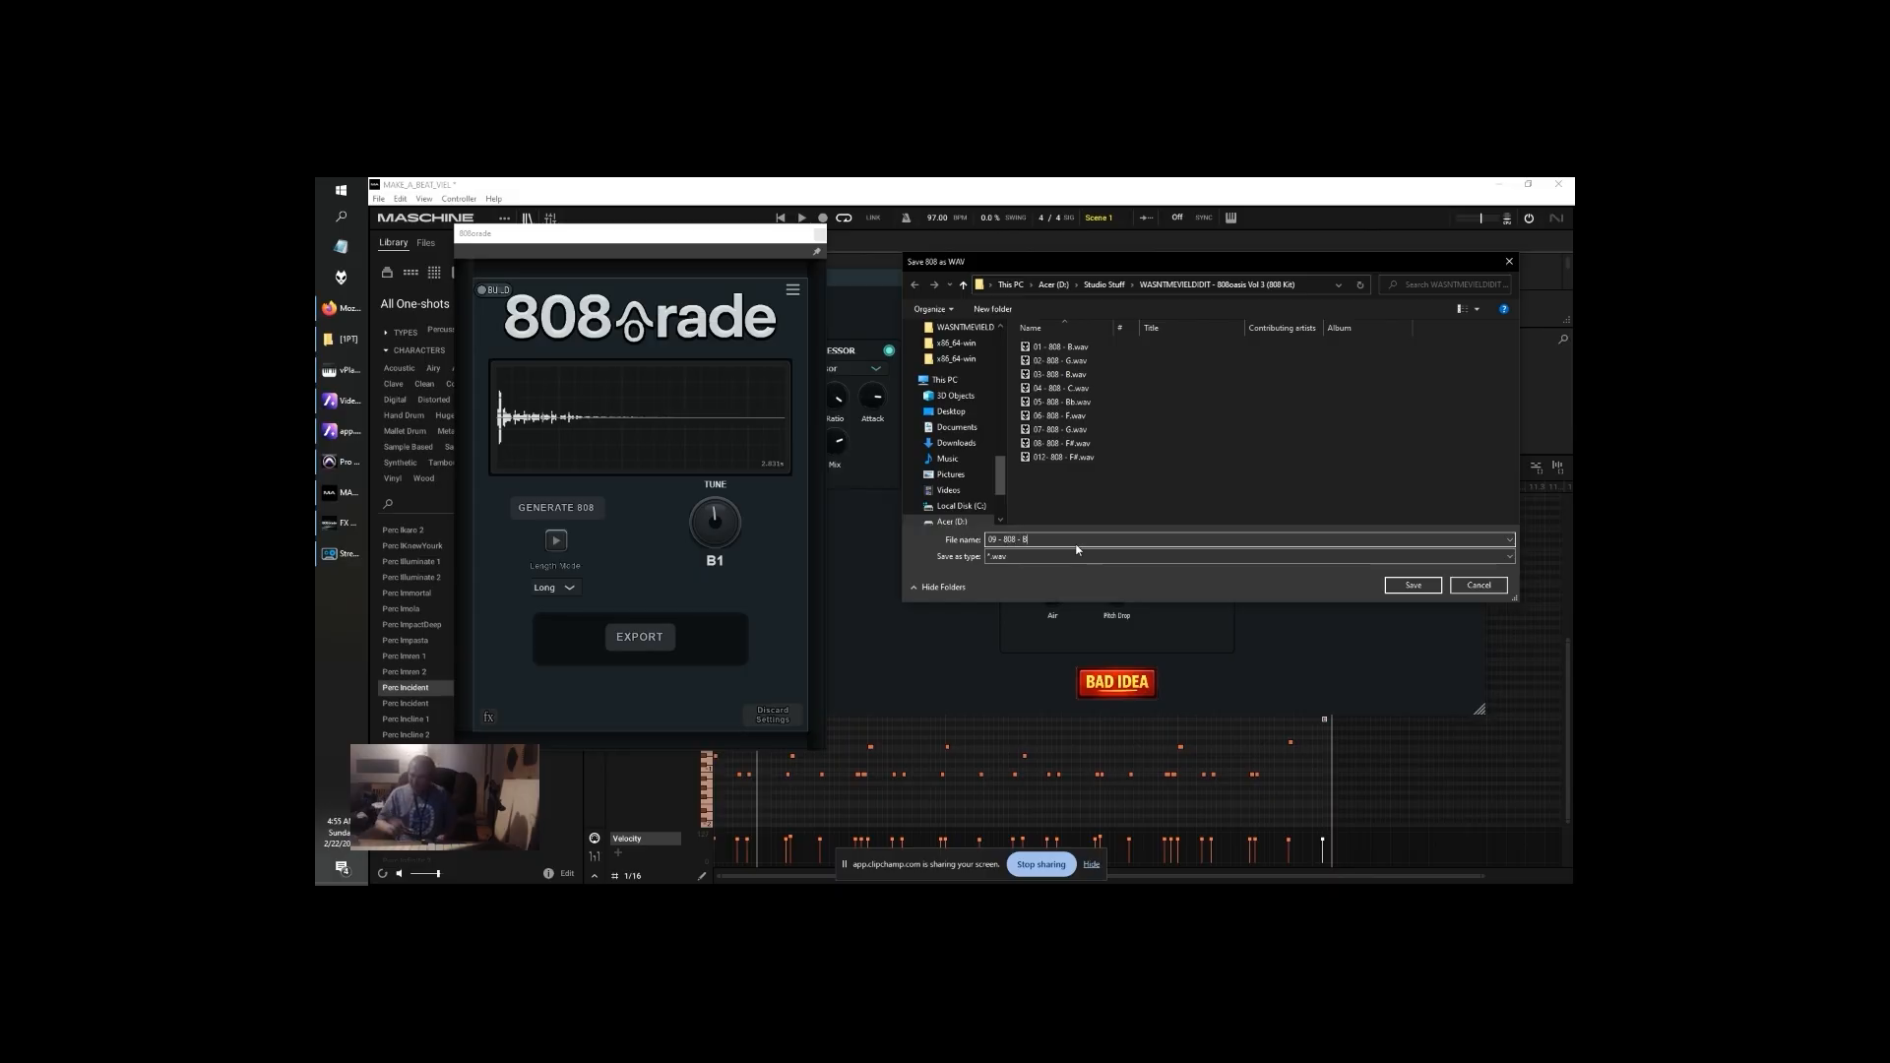
{"action": "key", "text": "Return"}
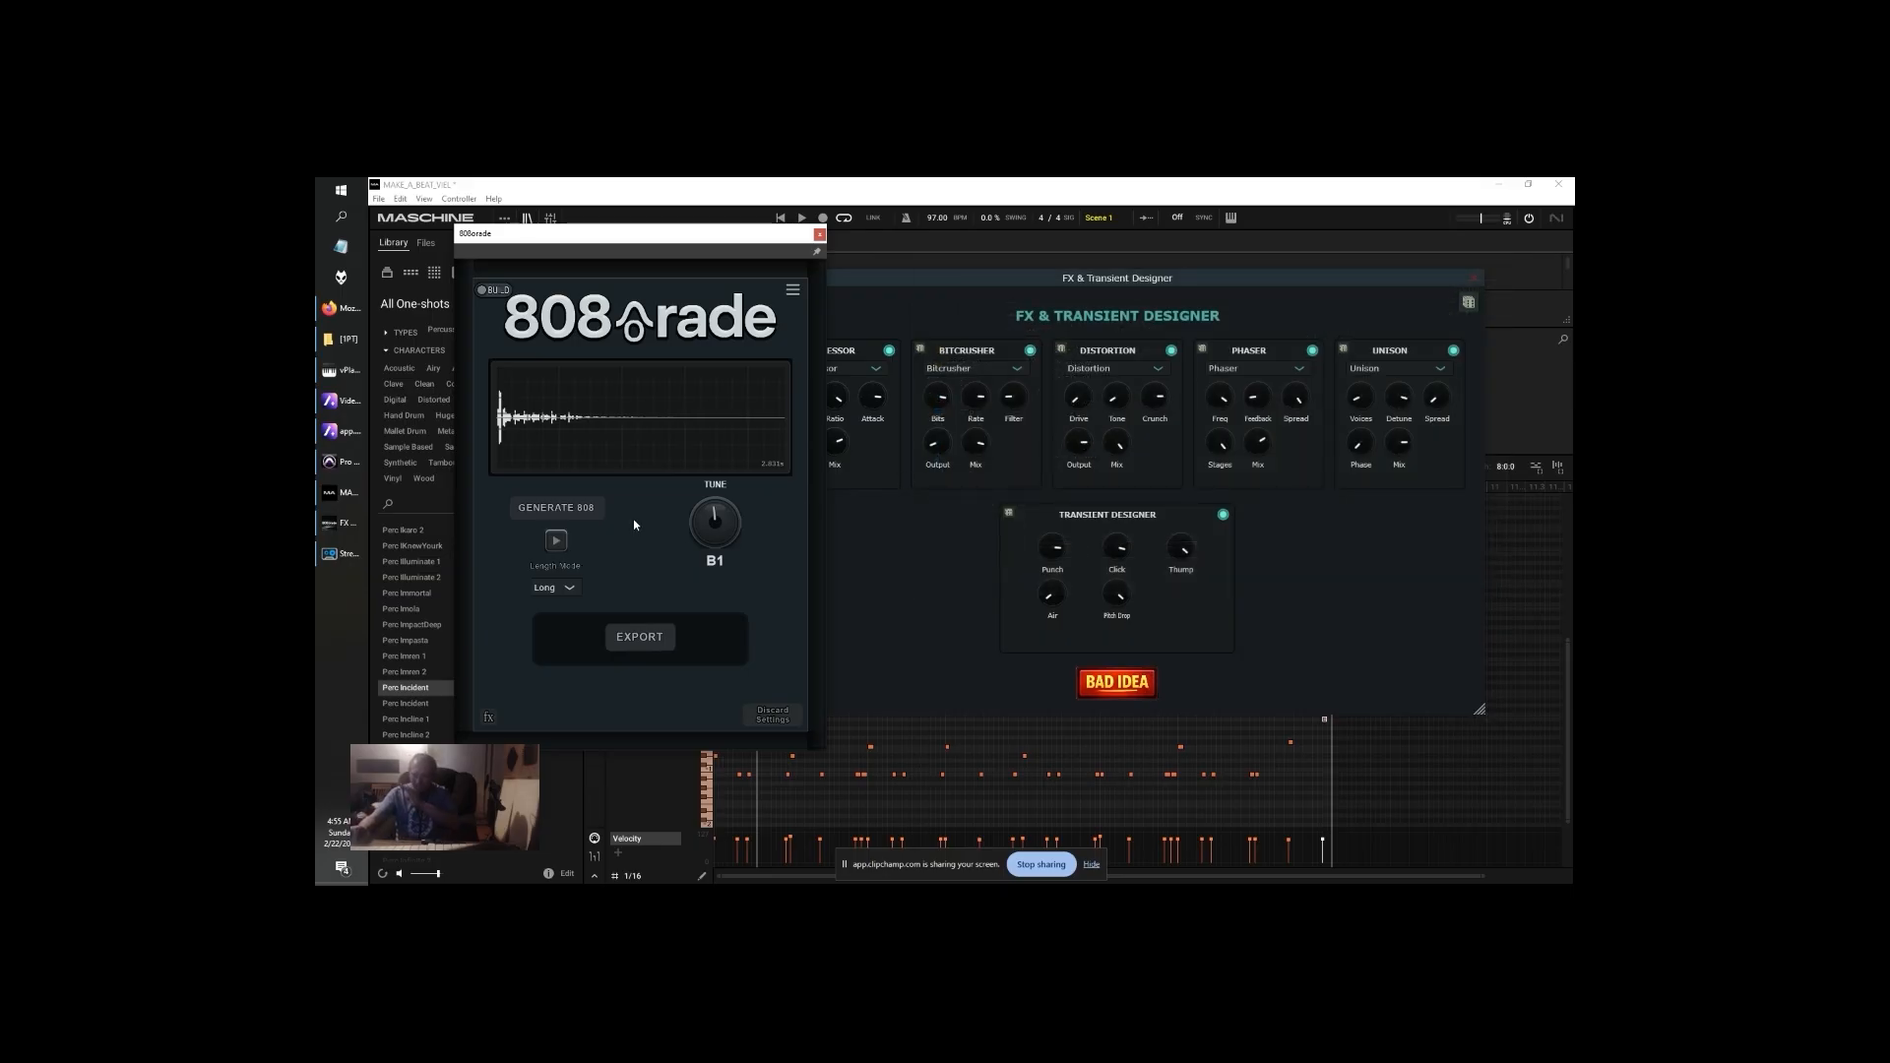
Generate another 808, randomize the effects chain and transient designer, and keep generating until a B1 sound is produced
{"action": "left_click", "coordinate": [556, 507]}
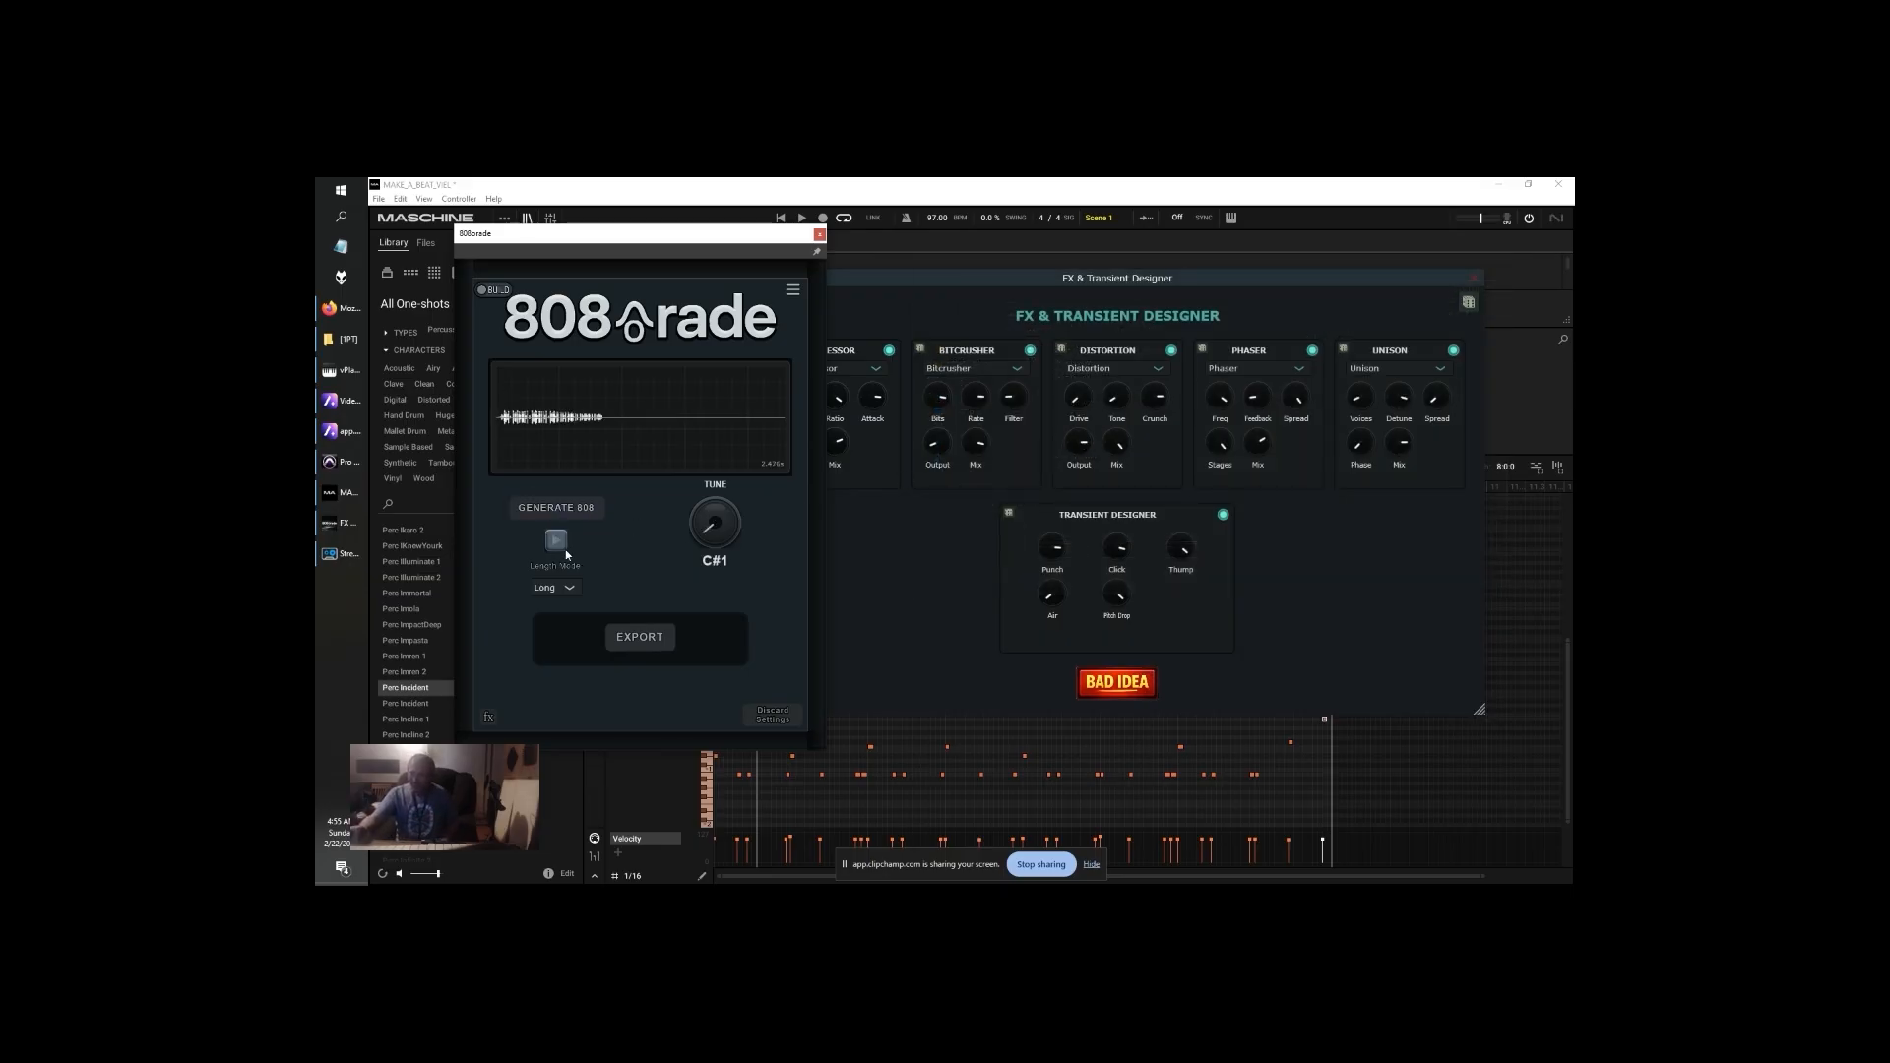
{"action": "left_click", "coordinate": [957, 513]}
{"action": "left_click", "coordinate": [569, 507]}
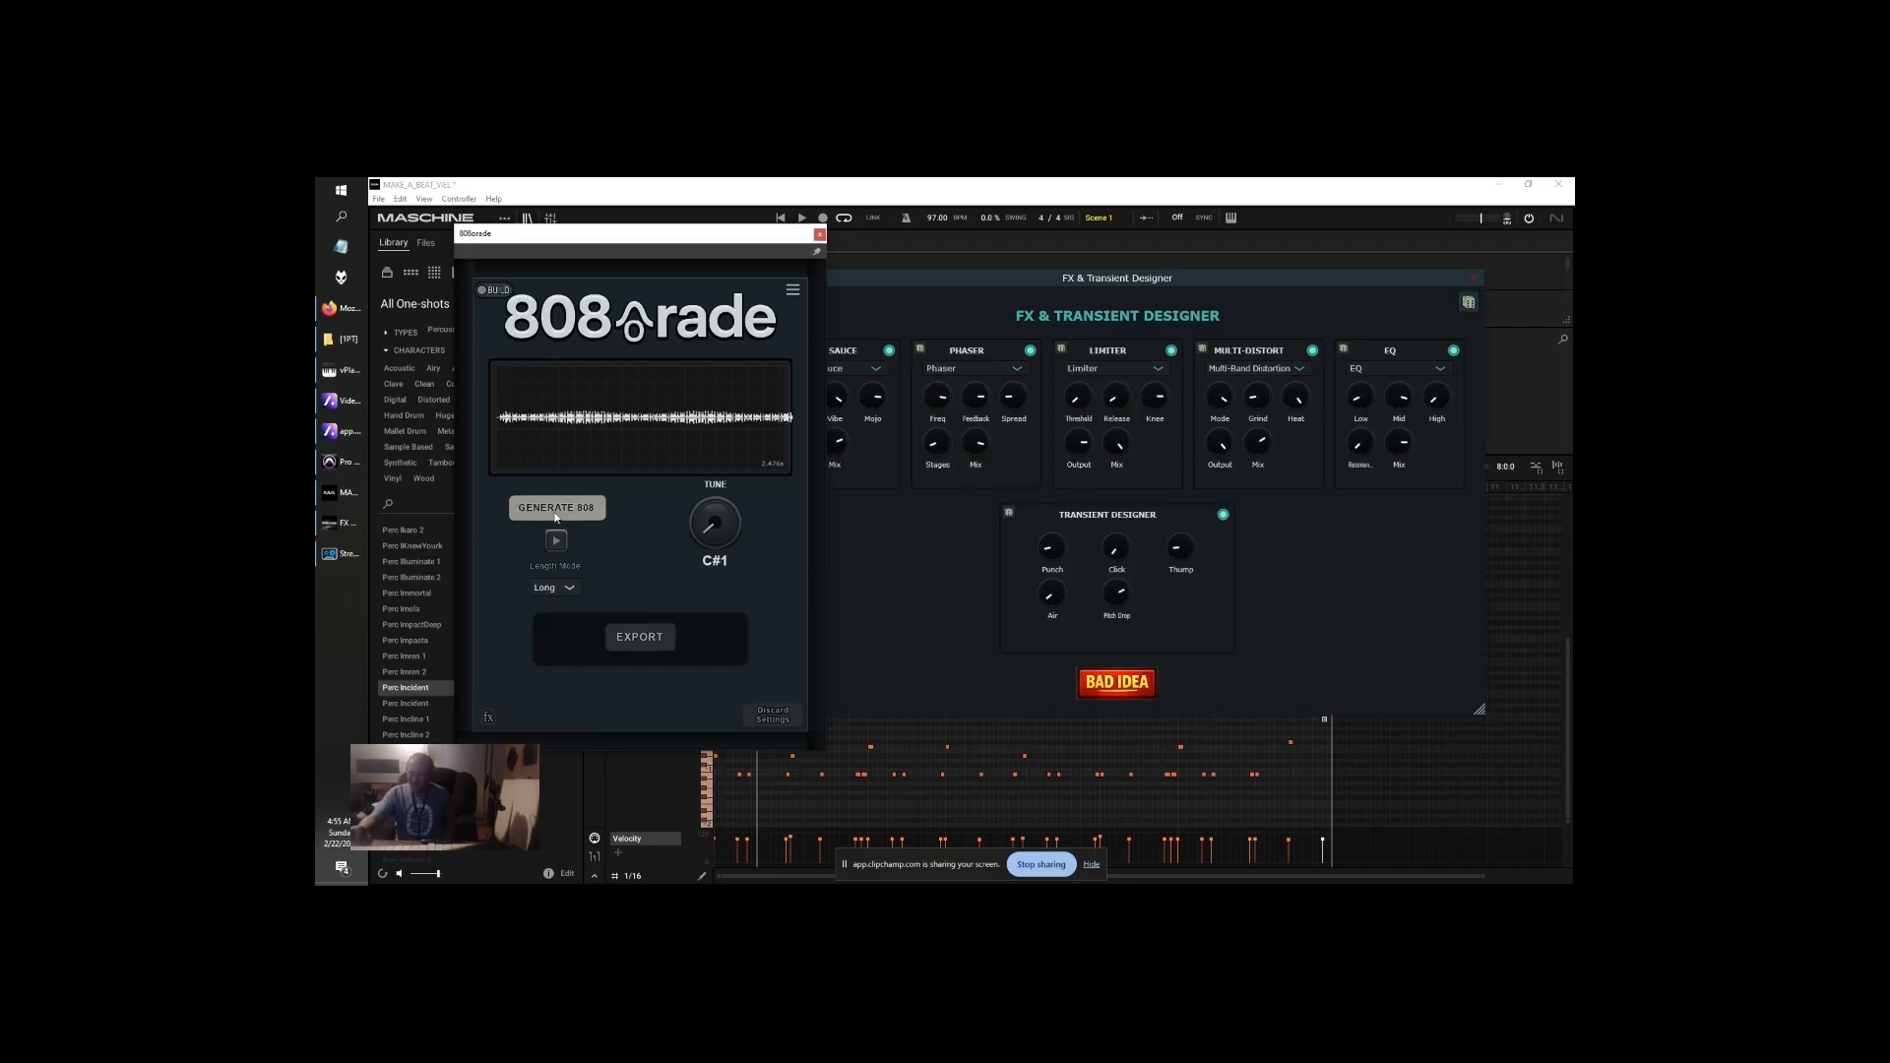
{"action": "left_click", "coordinate": [569, 508]}
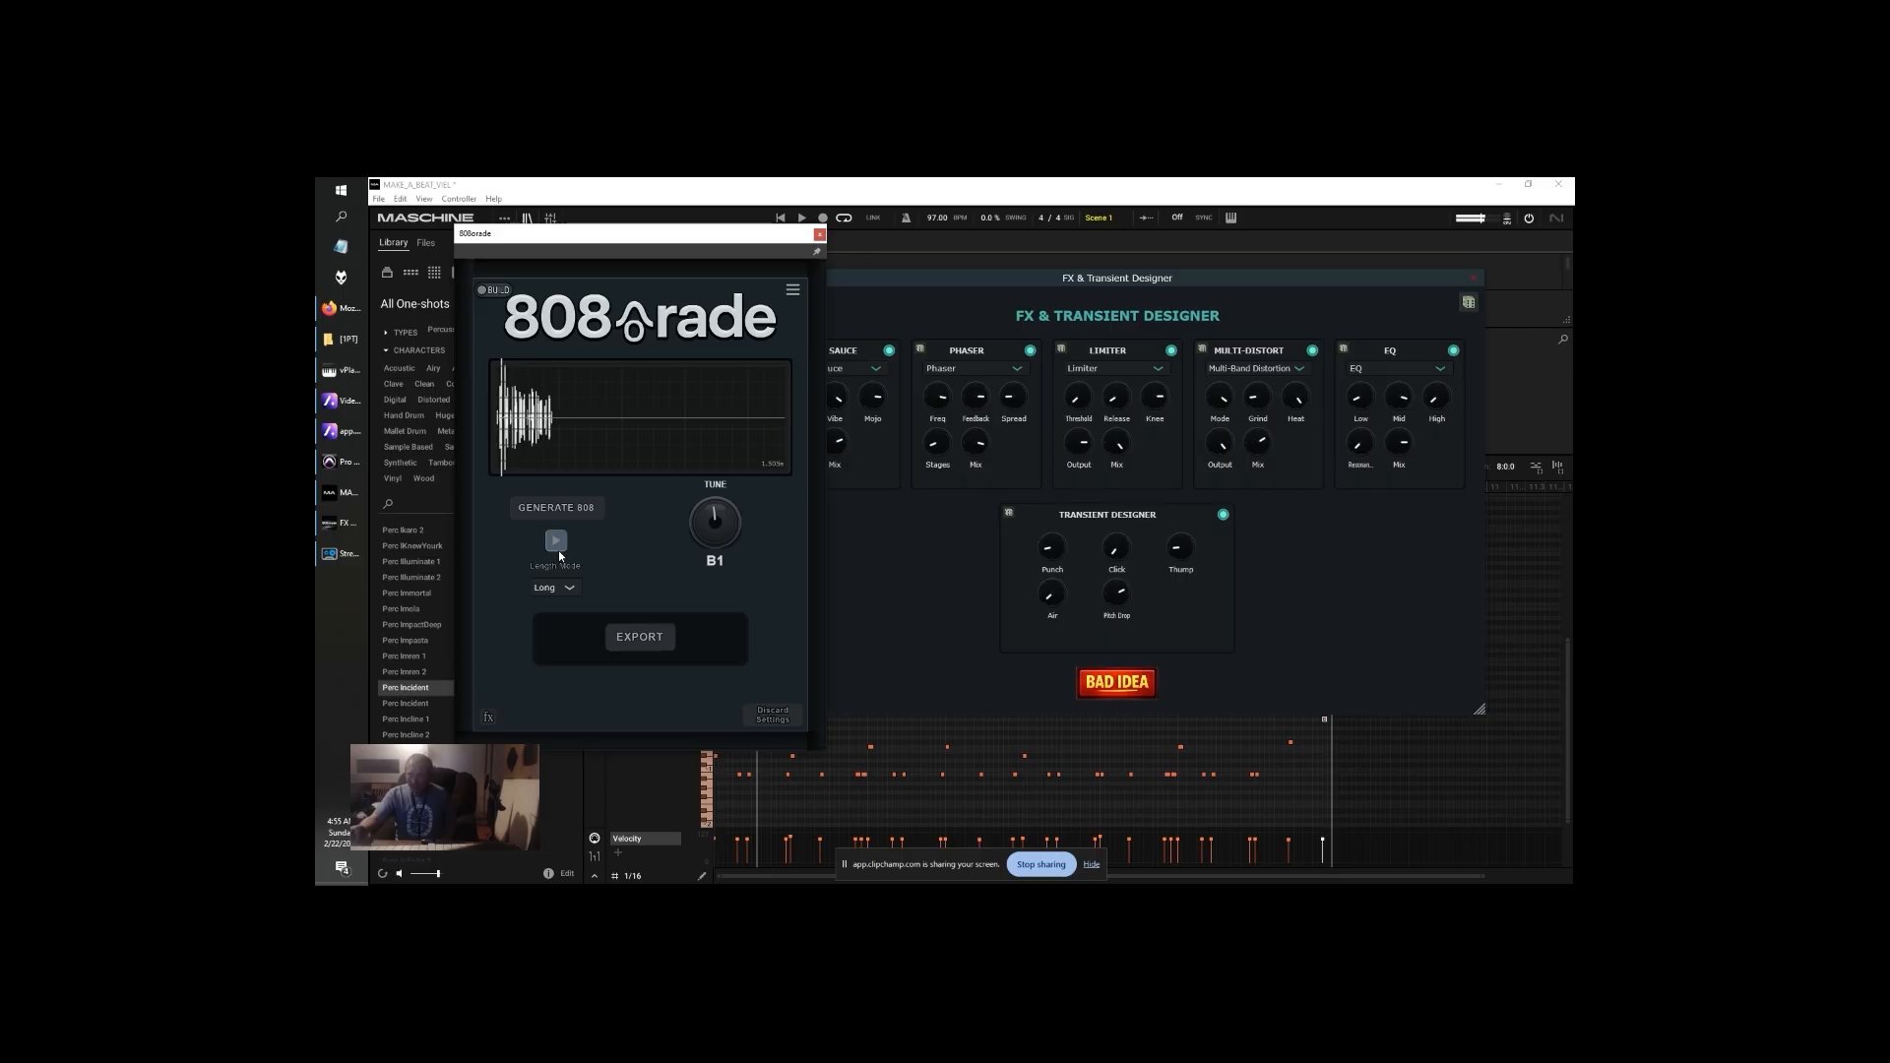
Export the B1 sound to the kit folder as "10 - 808 - B.wav"
{"action": "left_click", "coordinate": [639, 637]}
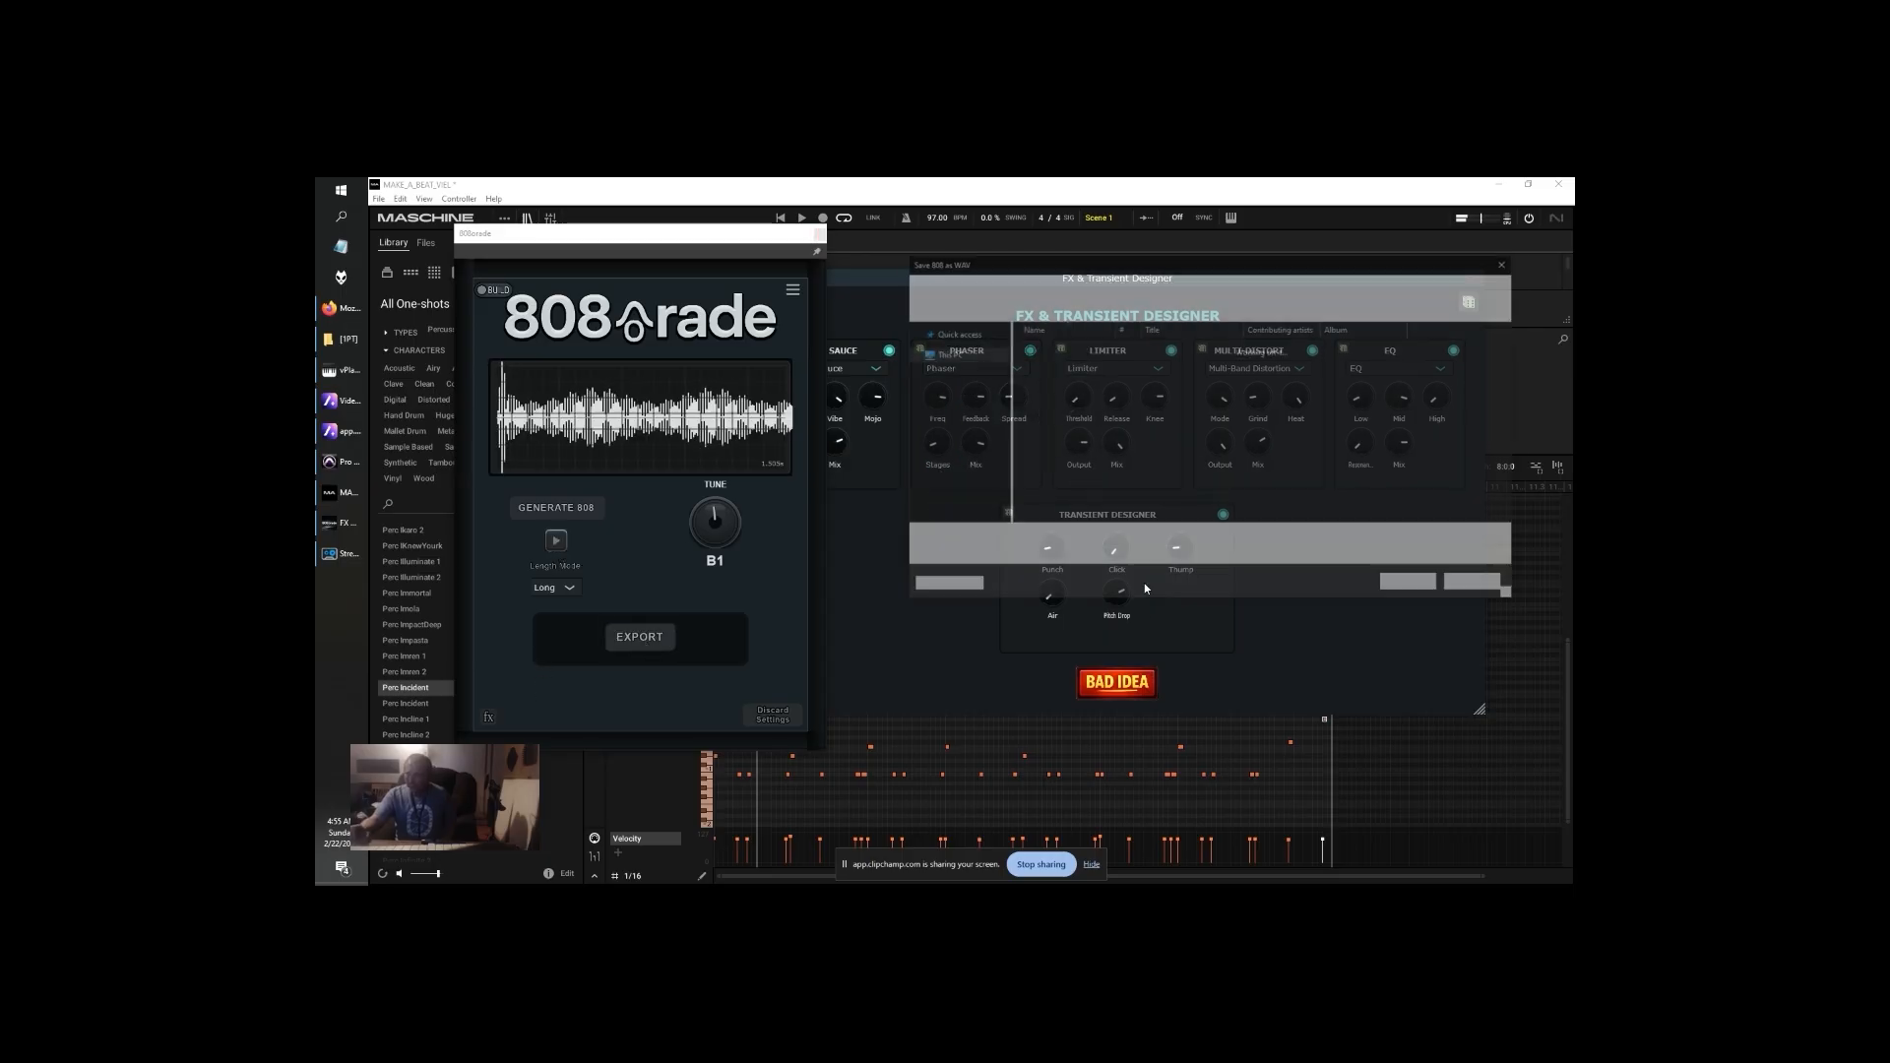
{"action": "left_click", "coordinate": [1077, 457]}
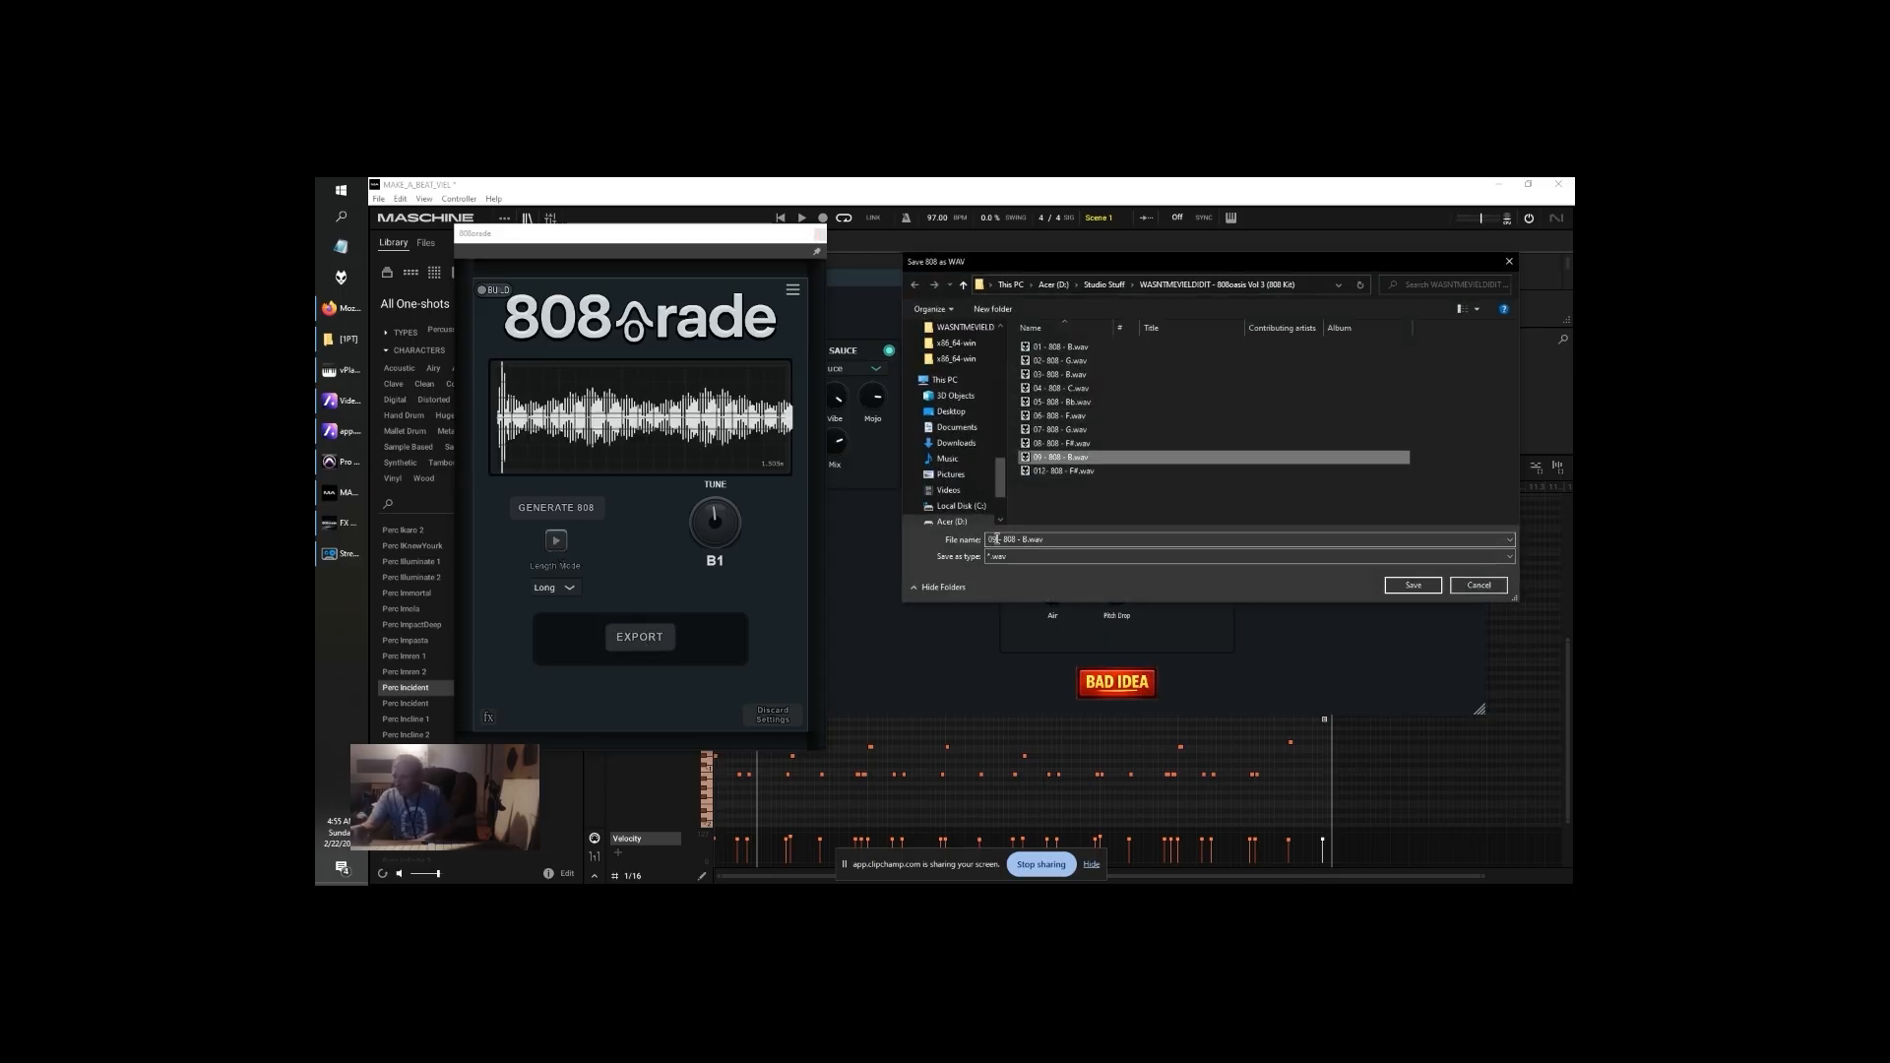
{"action": "left_click", "coordinate": [996, 539]}
{"action": "left_click", "coordinate": [997, 540]}
{"action": "key", "text": "BackSpace"}
{"action": "key", "text": "BackSpace"}
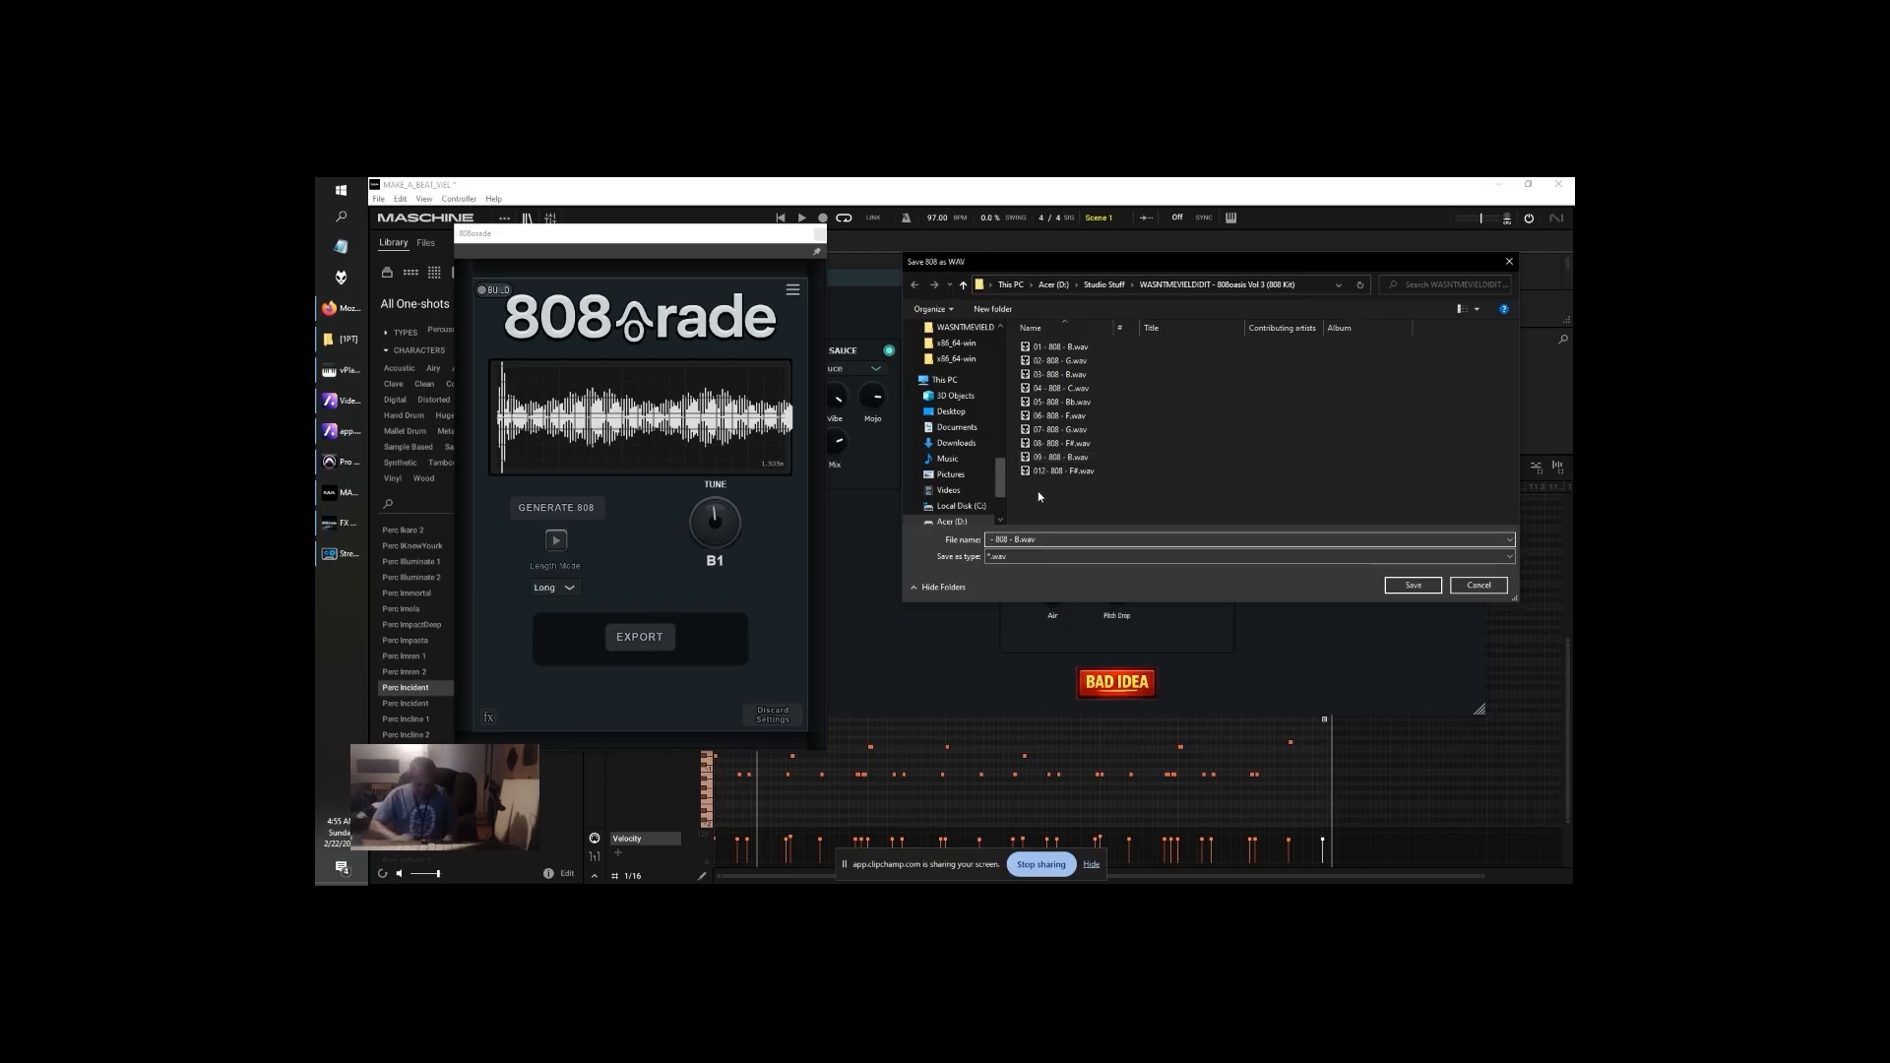
{"action": "type", "text": "10"}
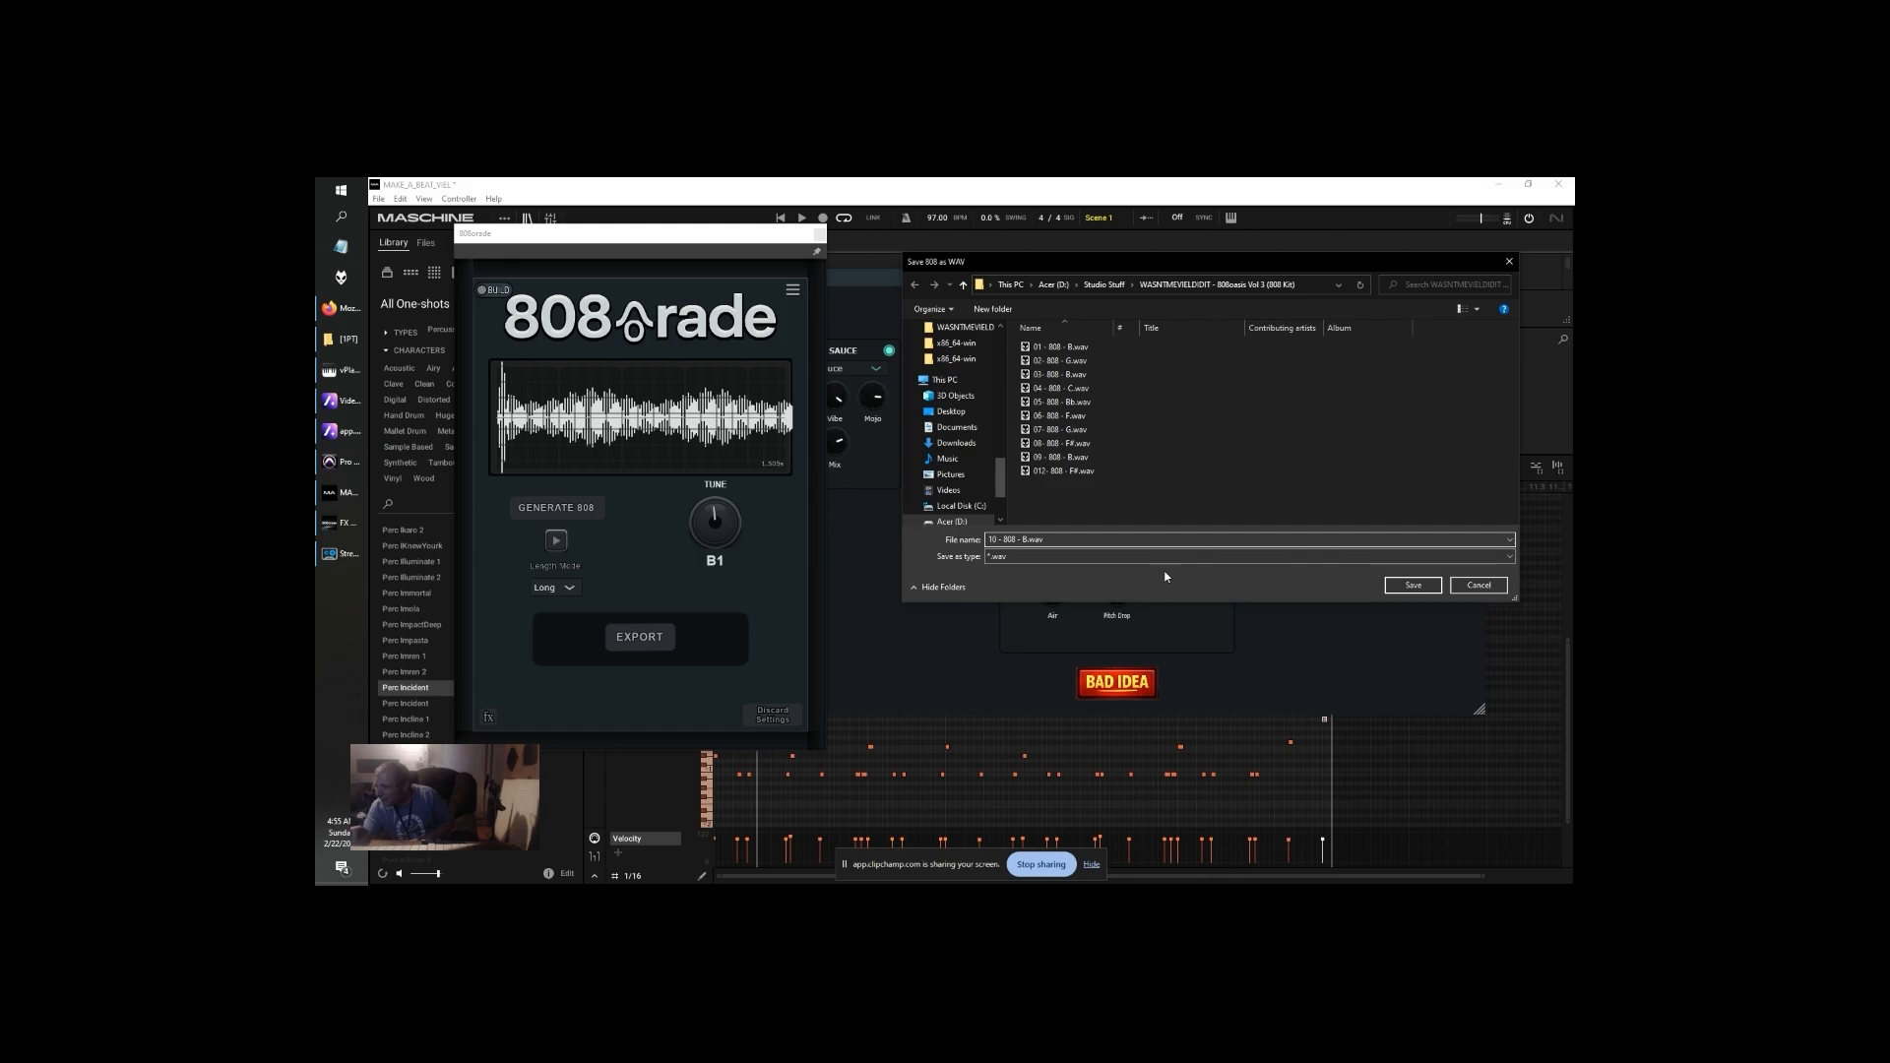
{"action": "left_click", "coordinate": [1428, 590]}
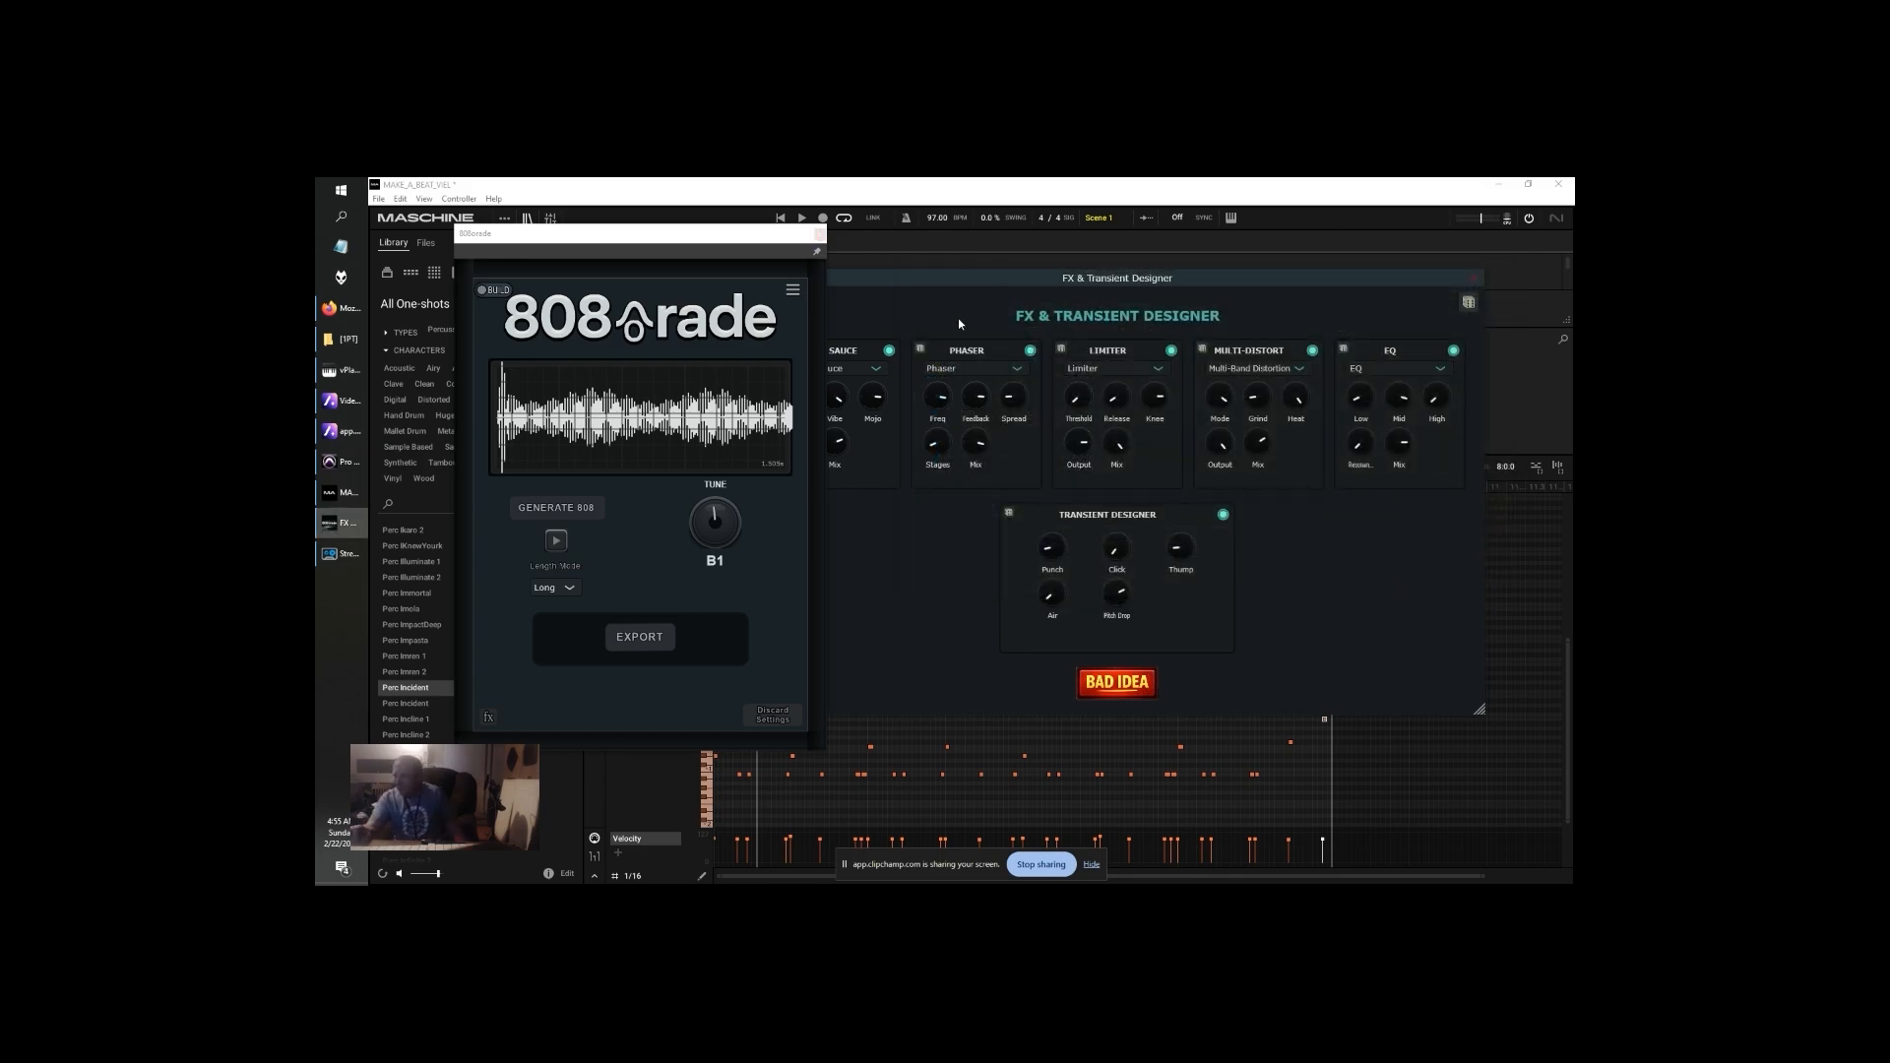
Move the FX & Transient Designer window clear of the generator and review the first slot's effect types, keeping Secret Sauce
{"action": "left_click_drag", "start_coordinate": [945, 284], "coordinate": [1045, 262]}
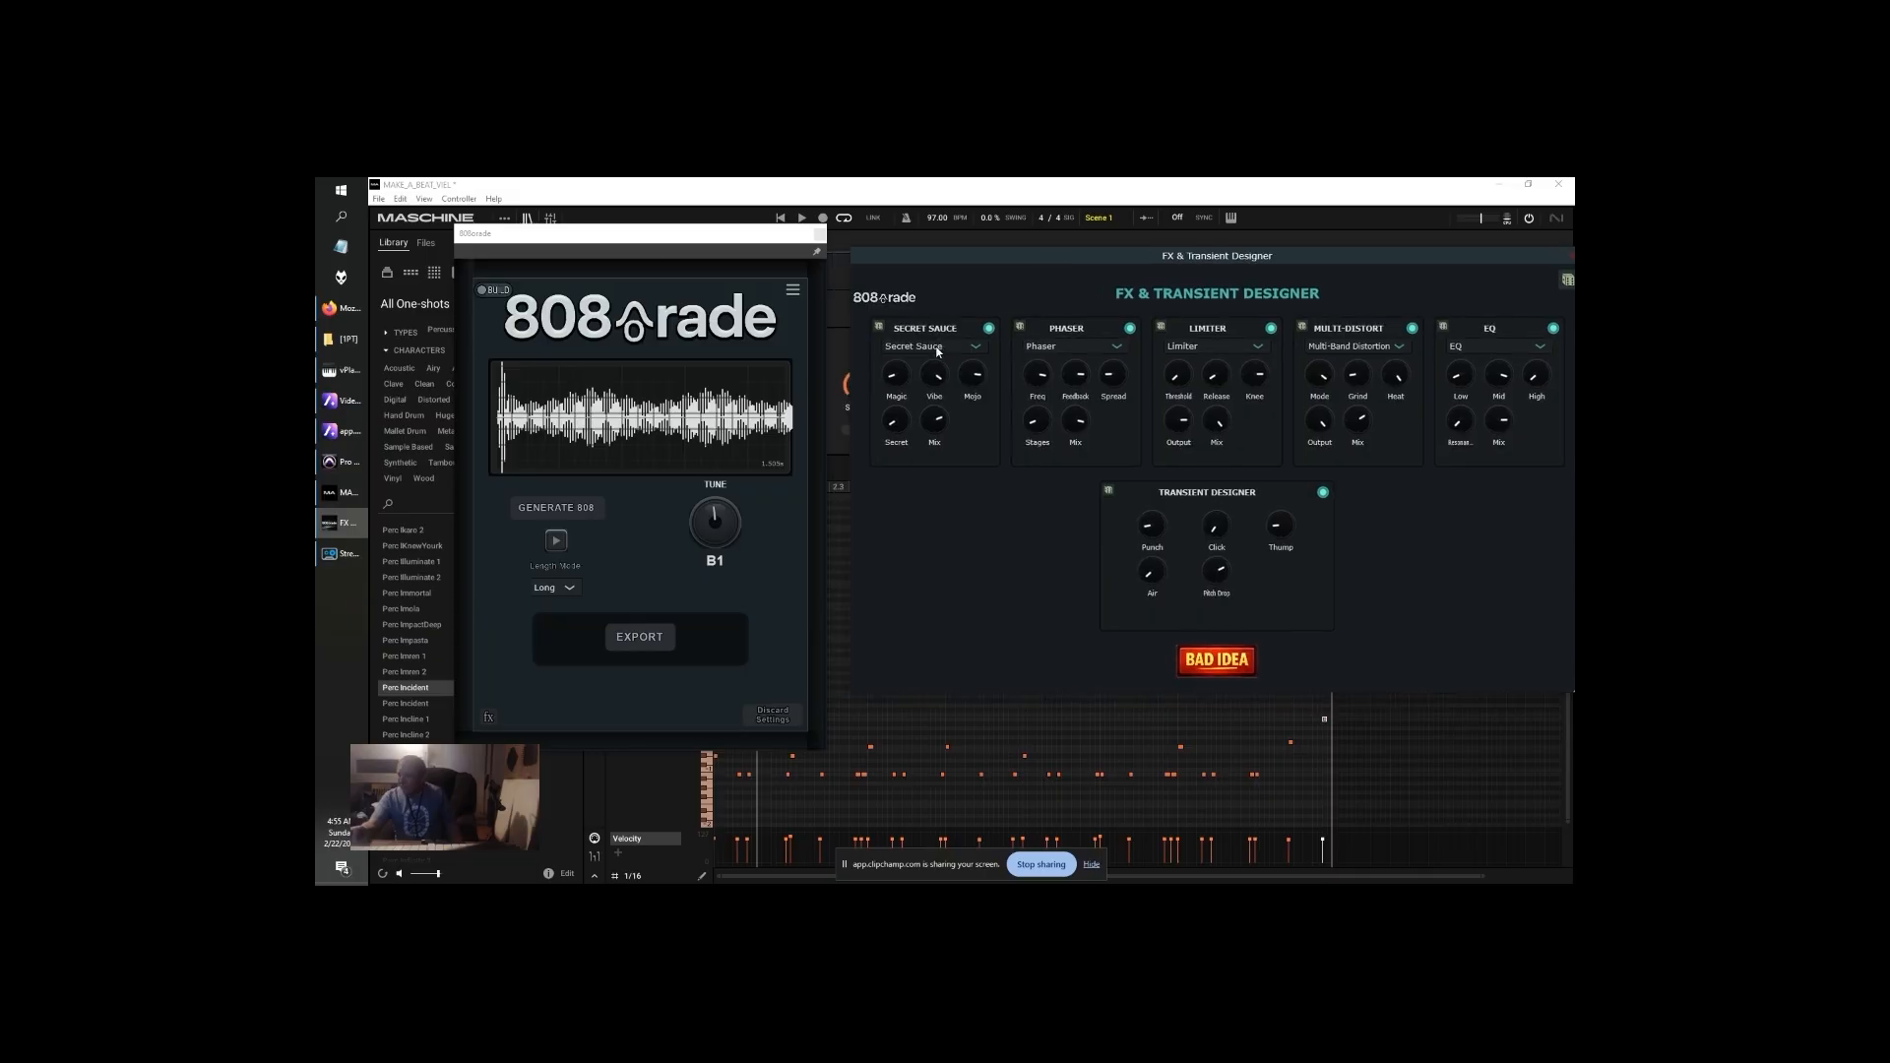
{"action": "left_click", "coordinate": [937, 350]}
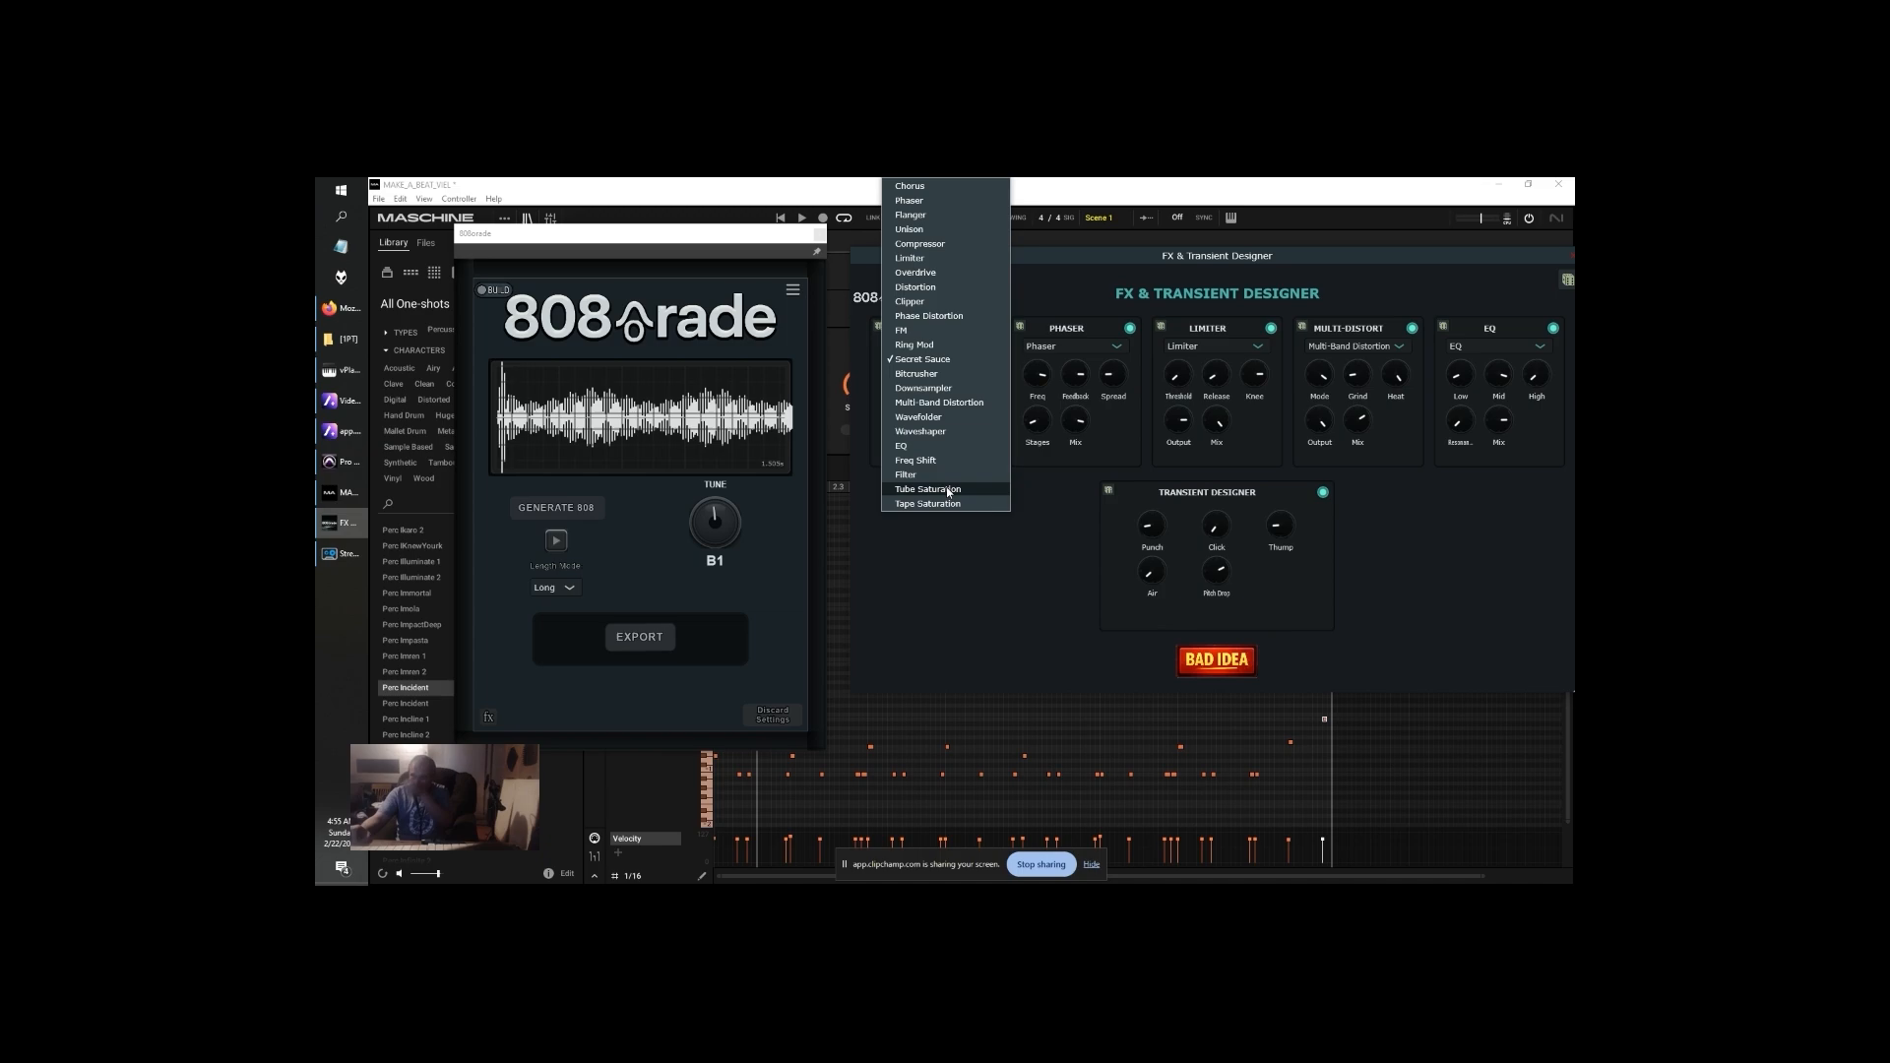
{"action": "left_click", "coordinate": [954, 360]}
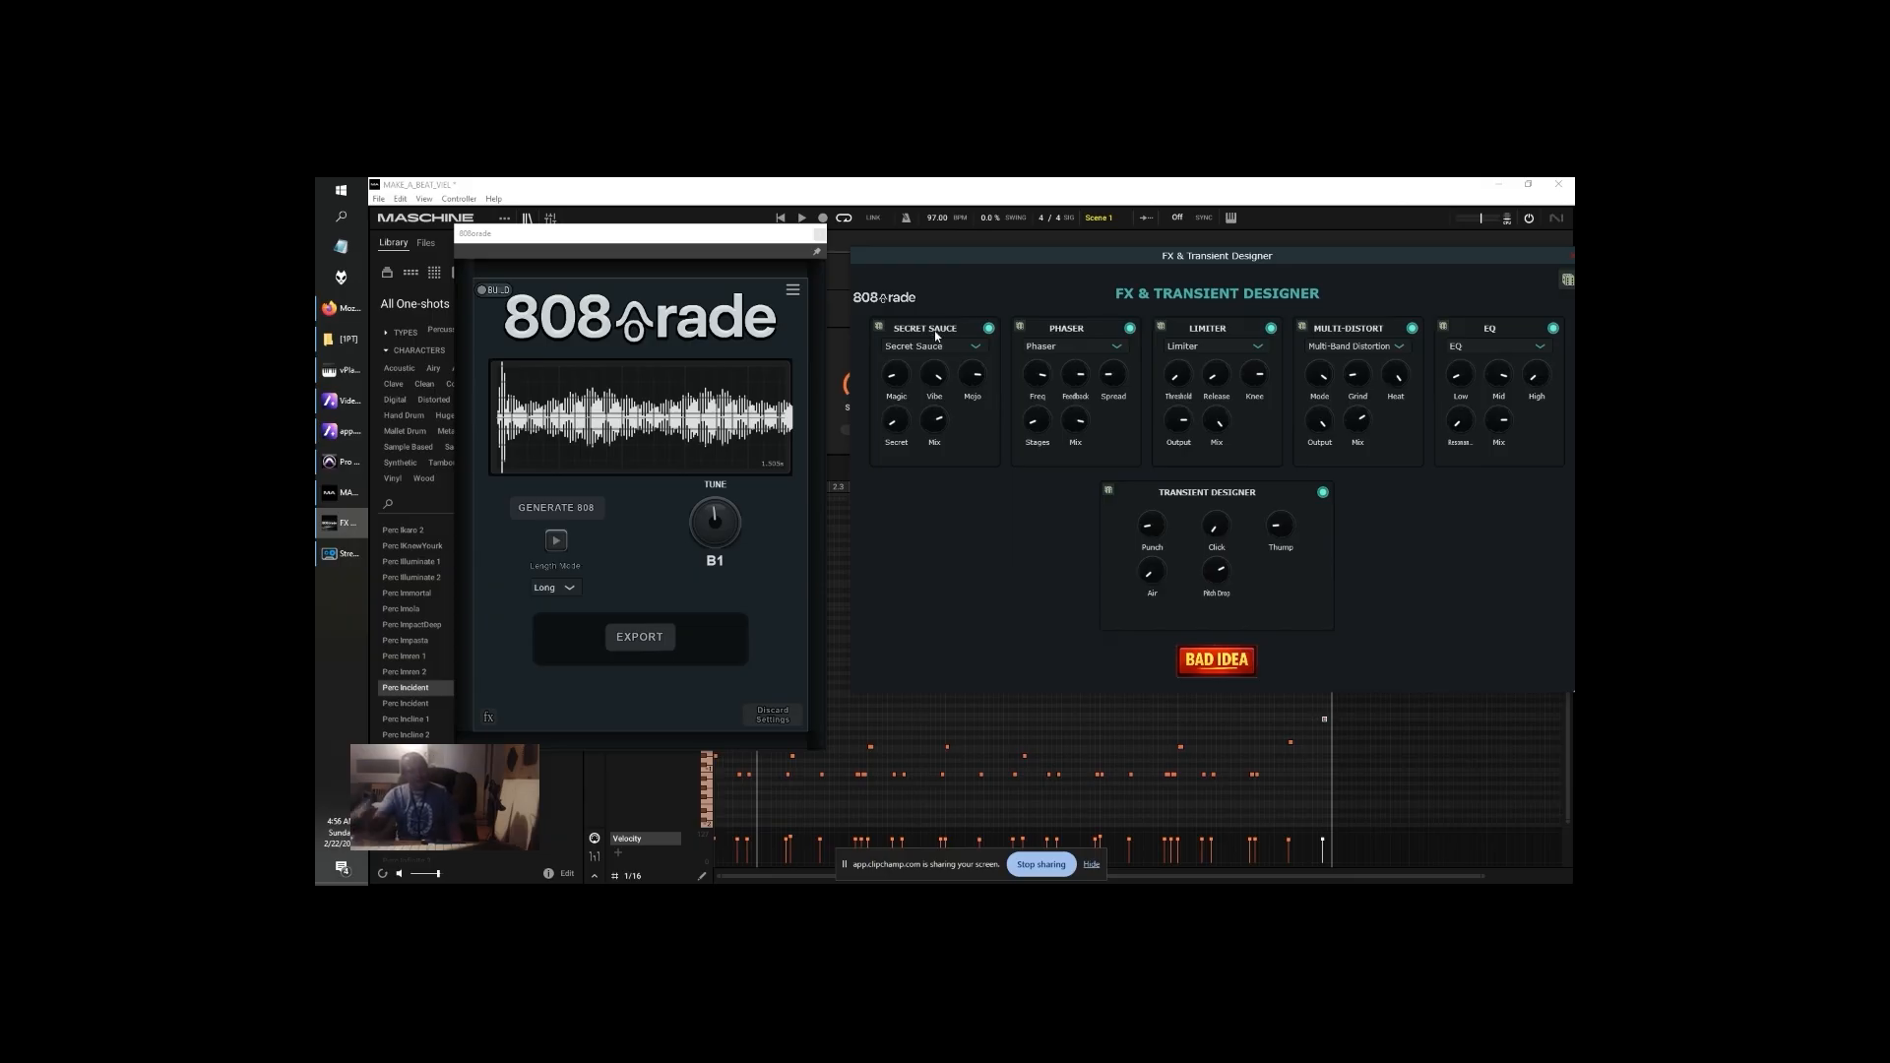
Generate a new 808 sound and randomize both the effects chain and the transient designer
{"action": "left_click", "coordinate": [556, 507]}
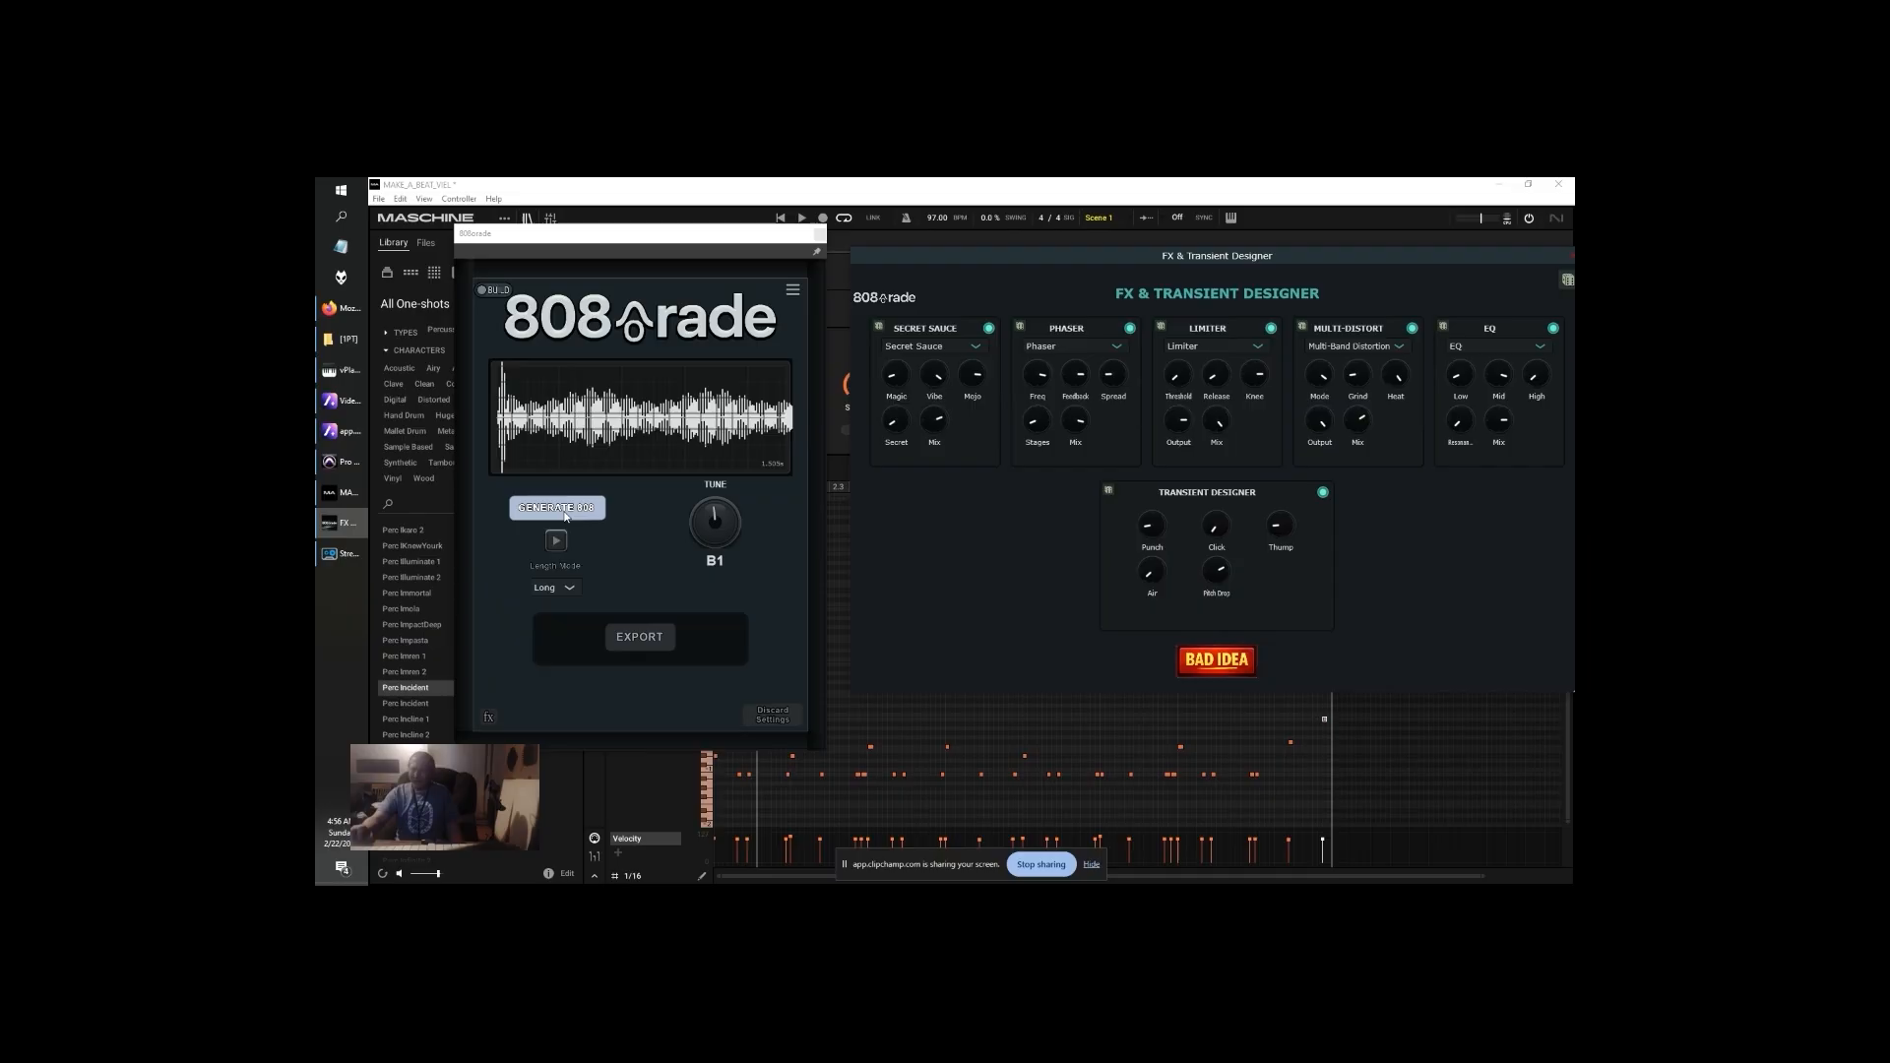
{"action": "left_click", "coordinate": [1569, 279]}
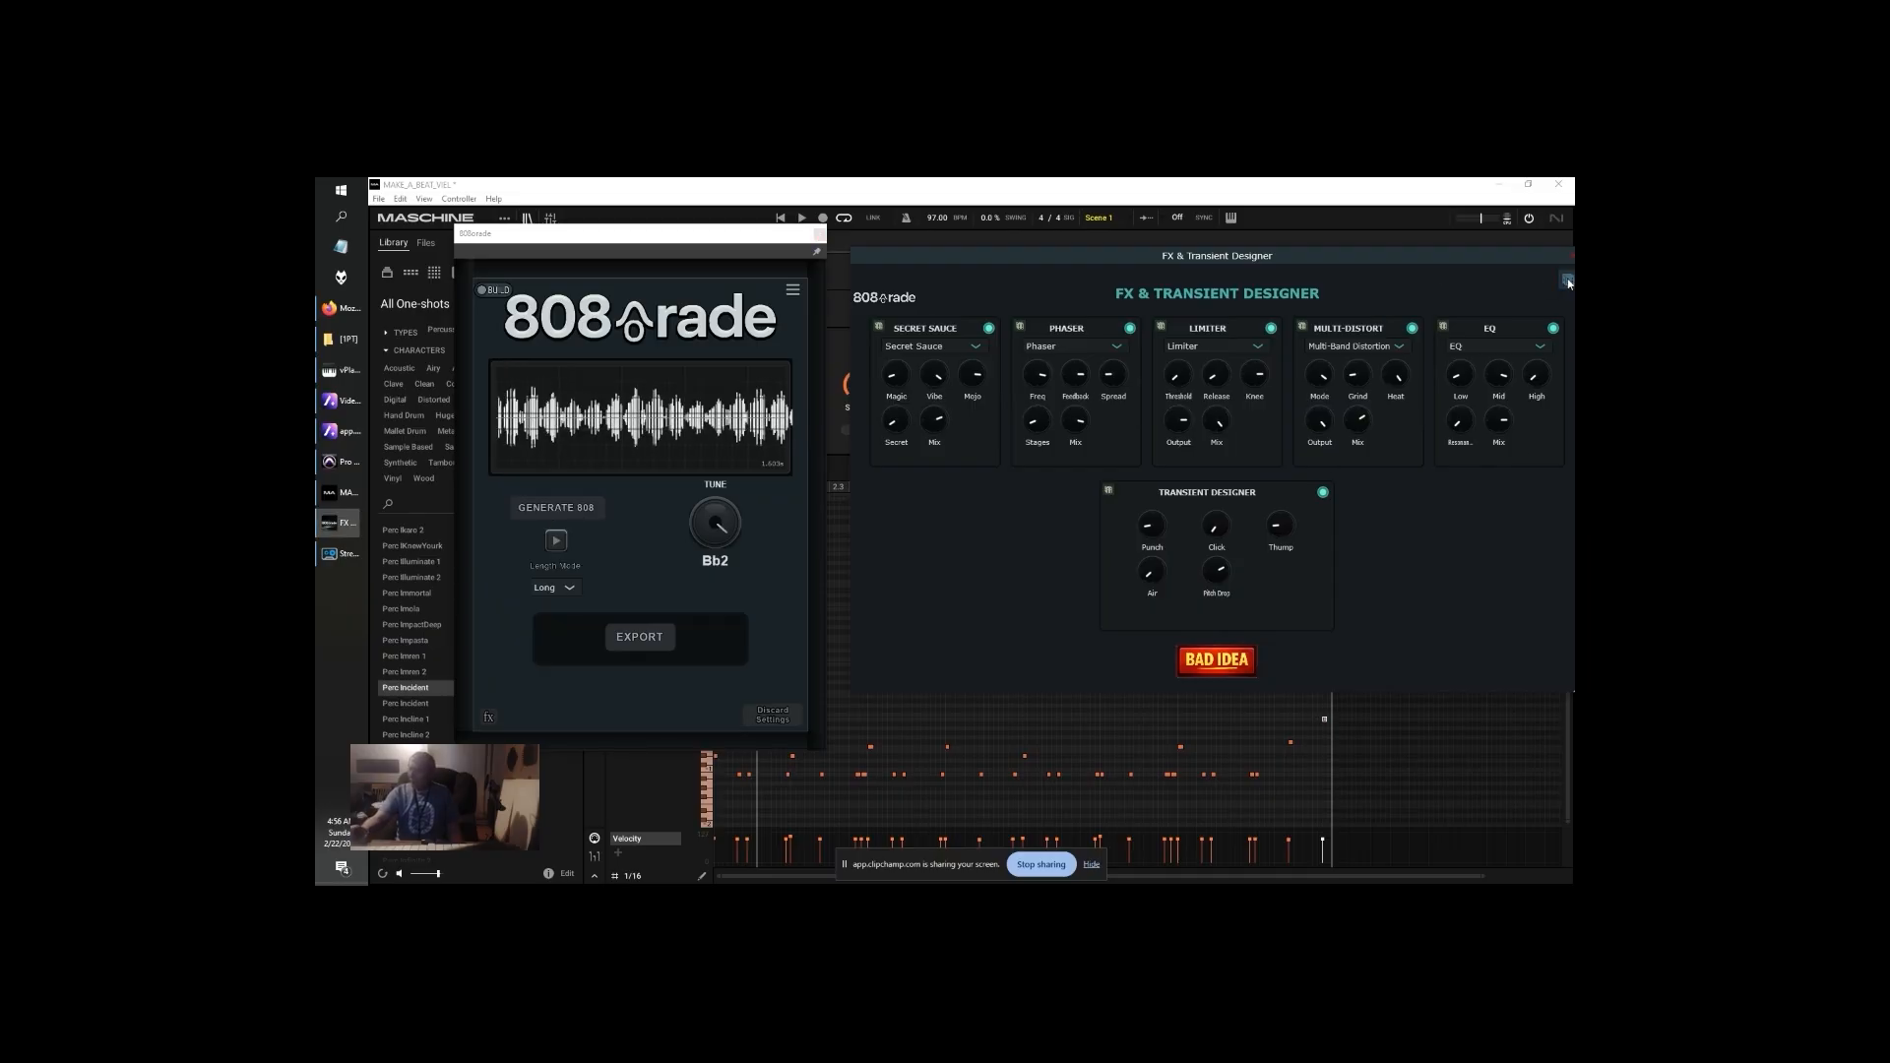
{"action": "left_click", "coordinate": [1108, 490]}
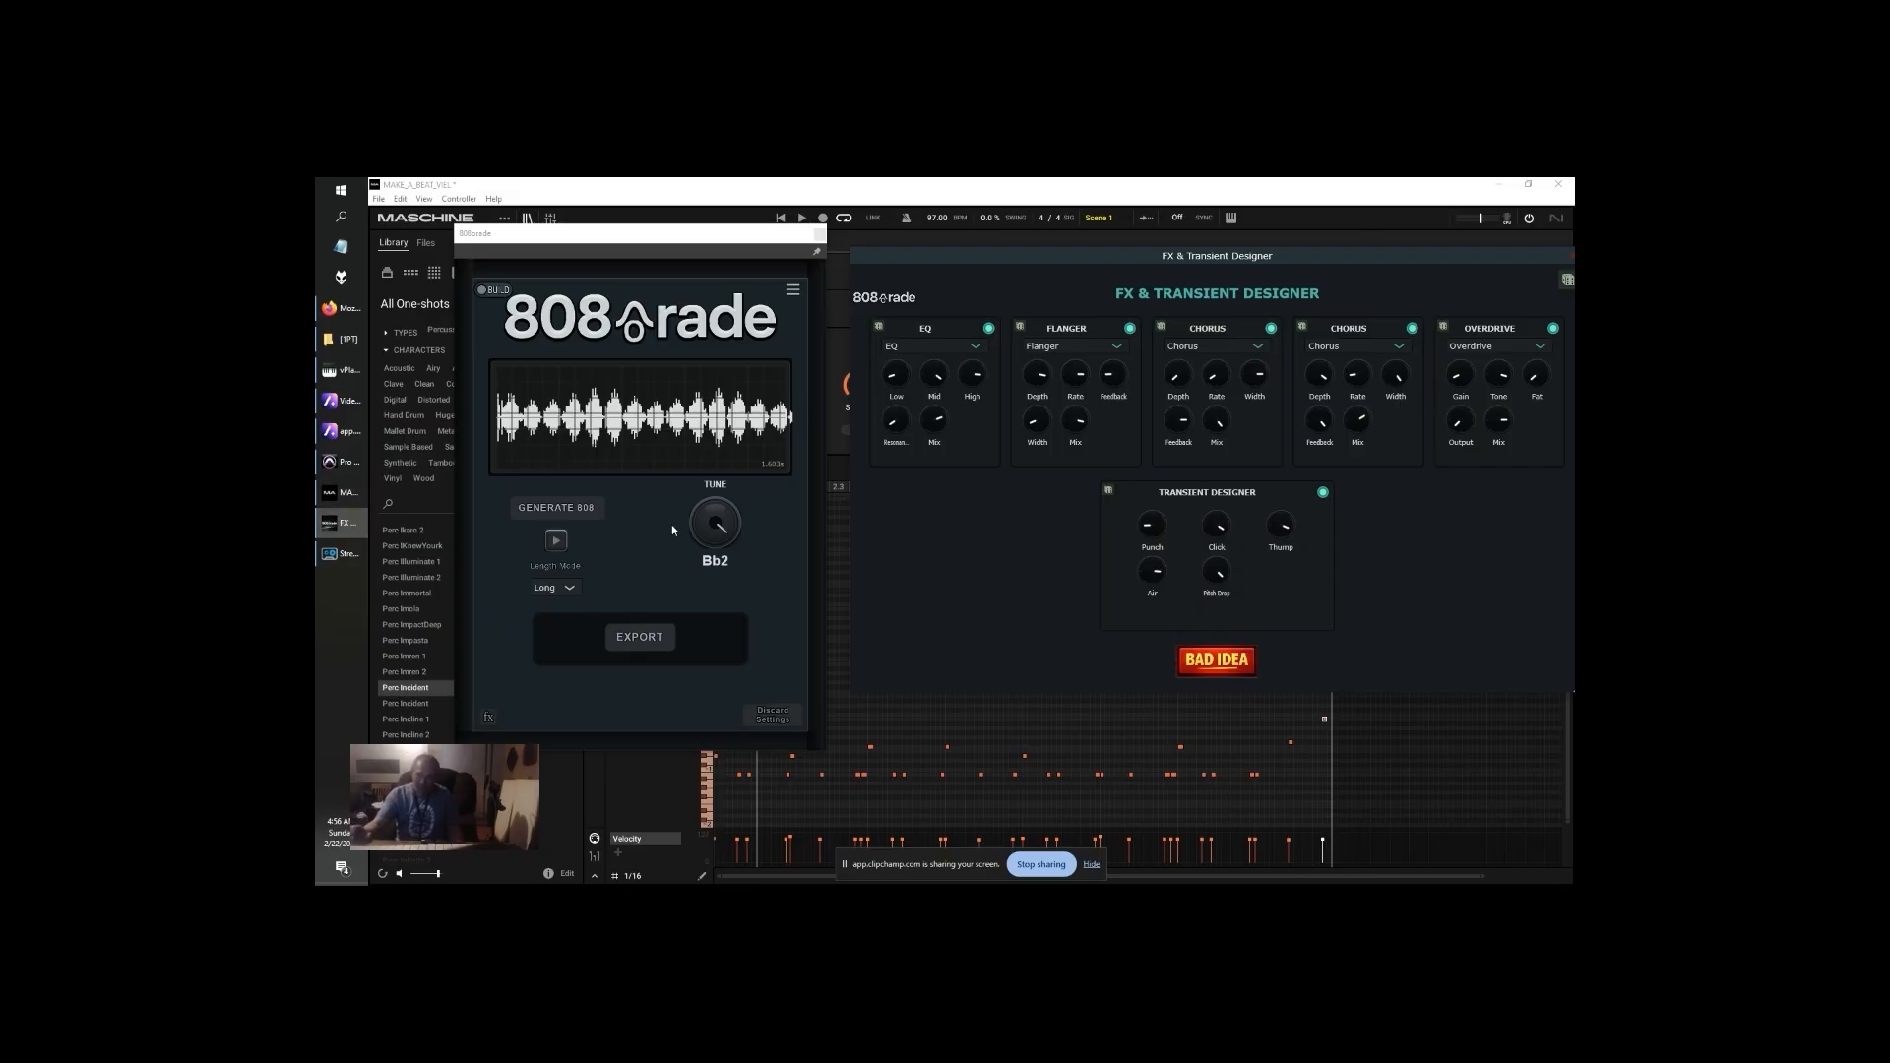
Generate and audition 808 sounds with the new effects until a B1 sound is produced
{"action": "left_click", "coordinate": [592, 504]}
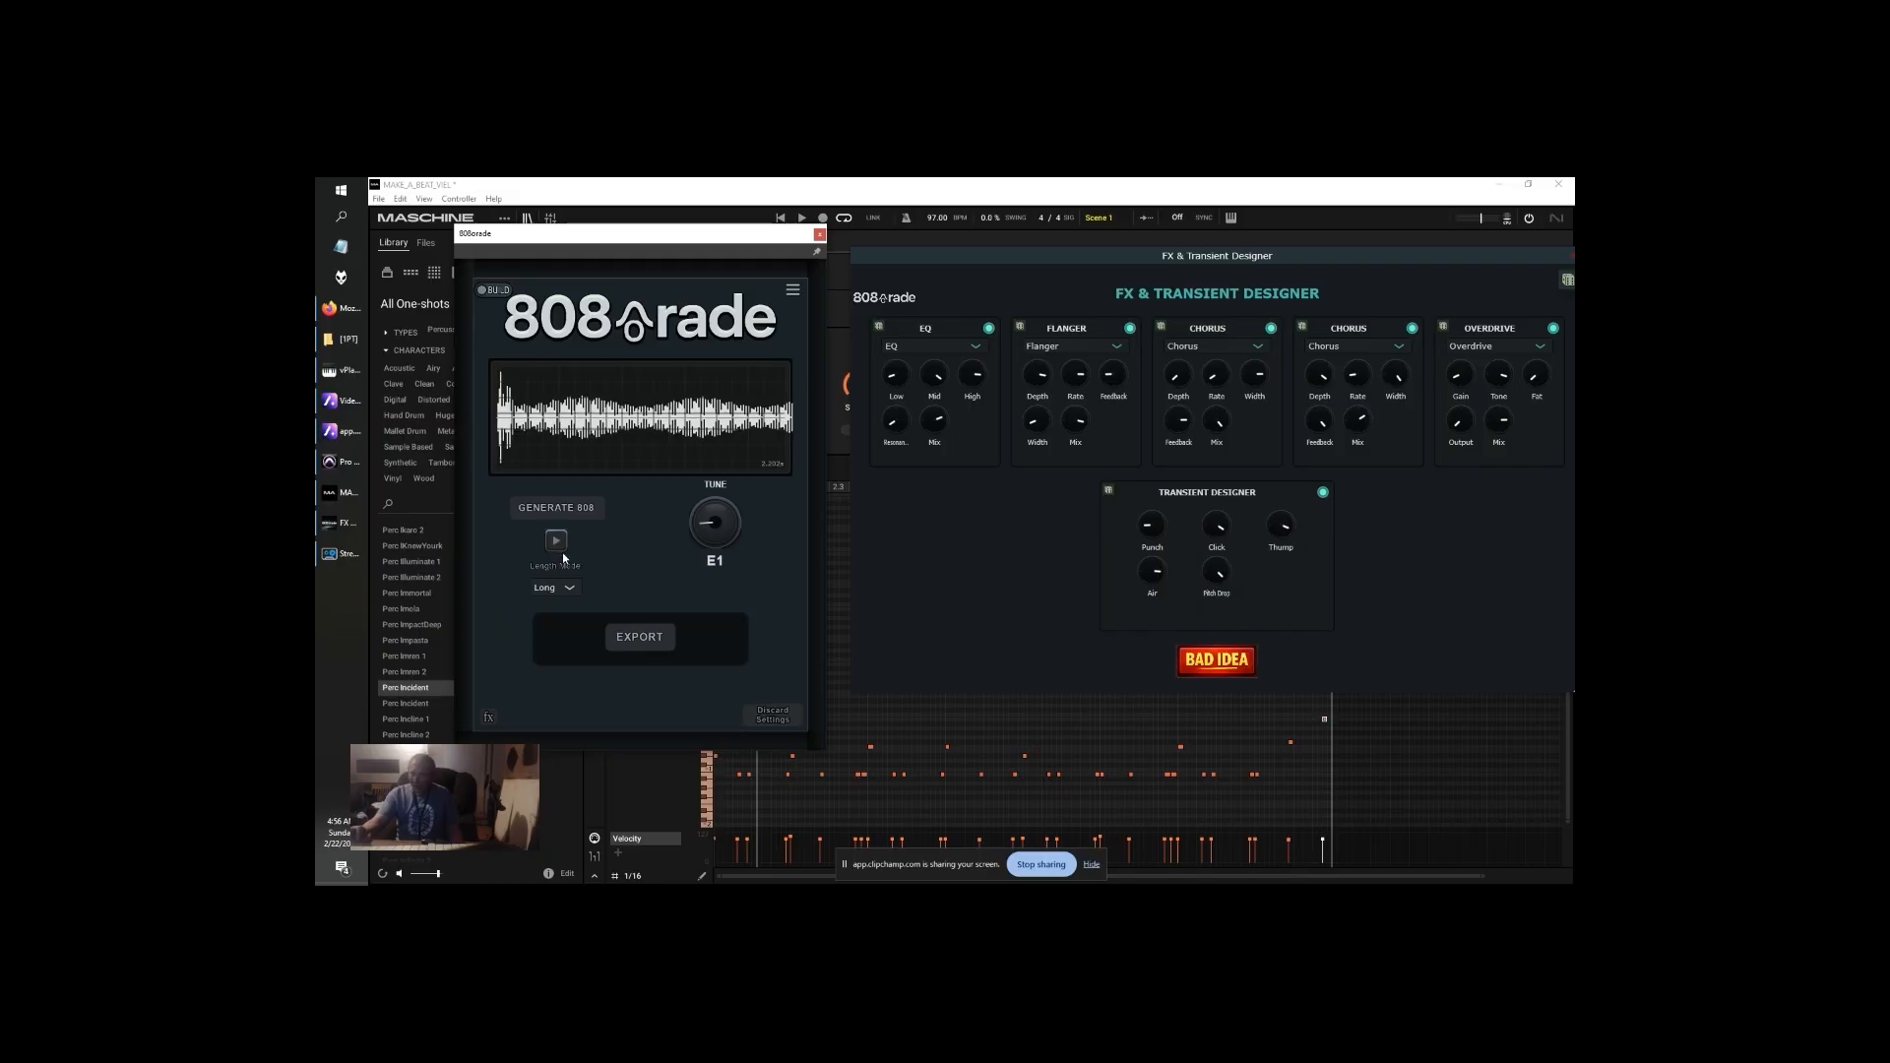
{"action": "left_click", "coordinate": [556, 507]}
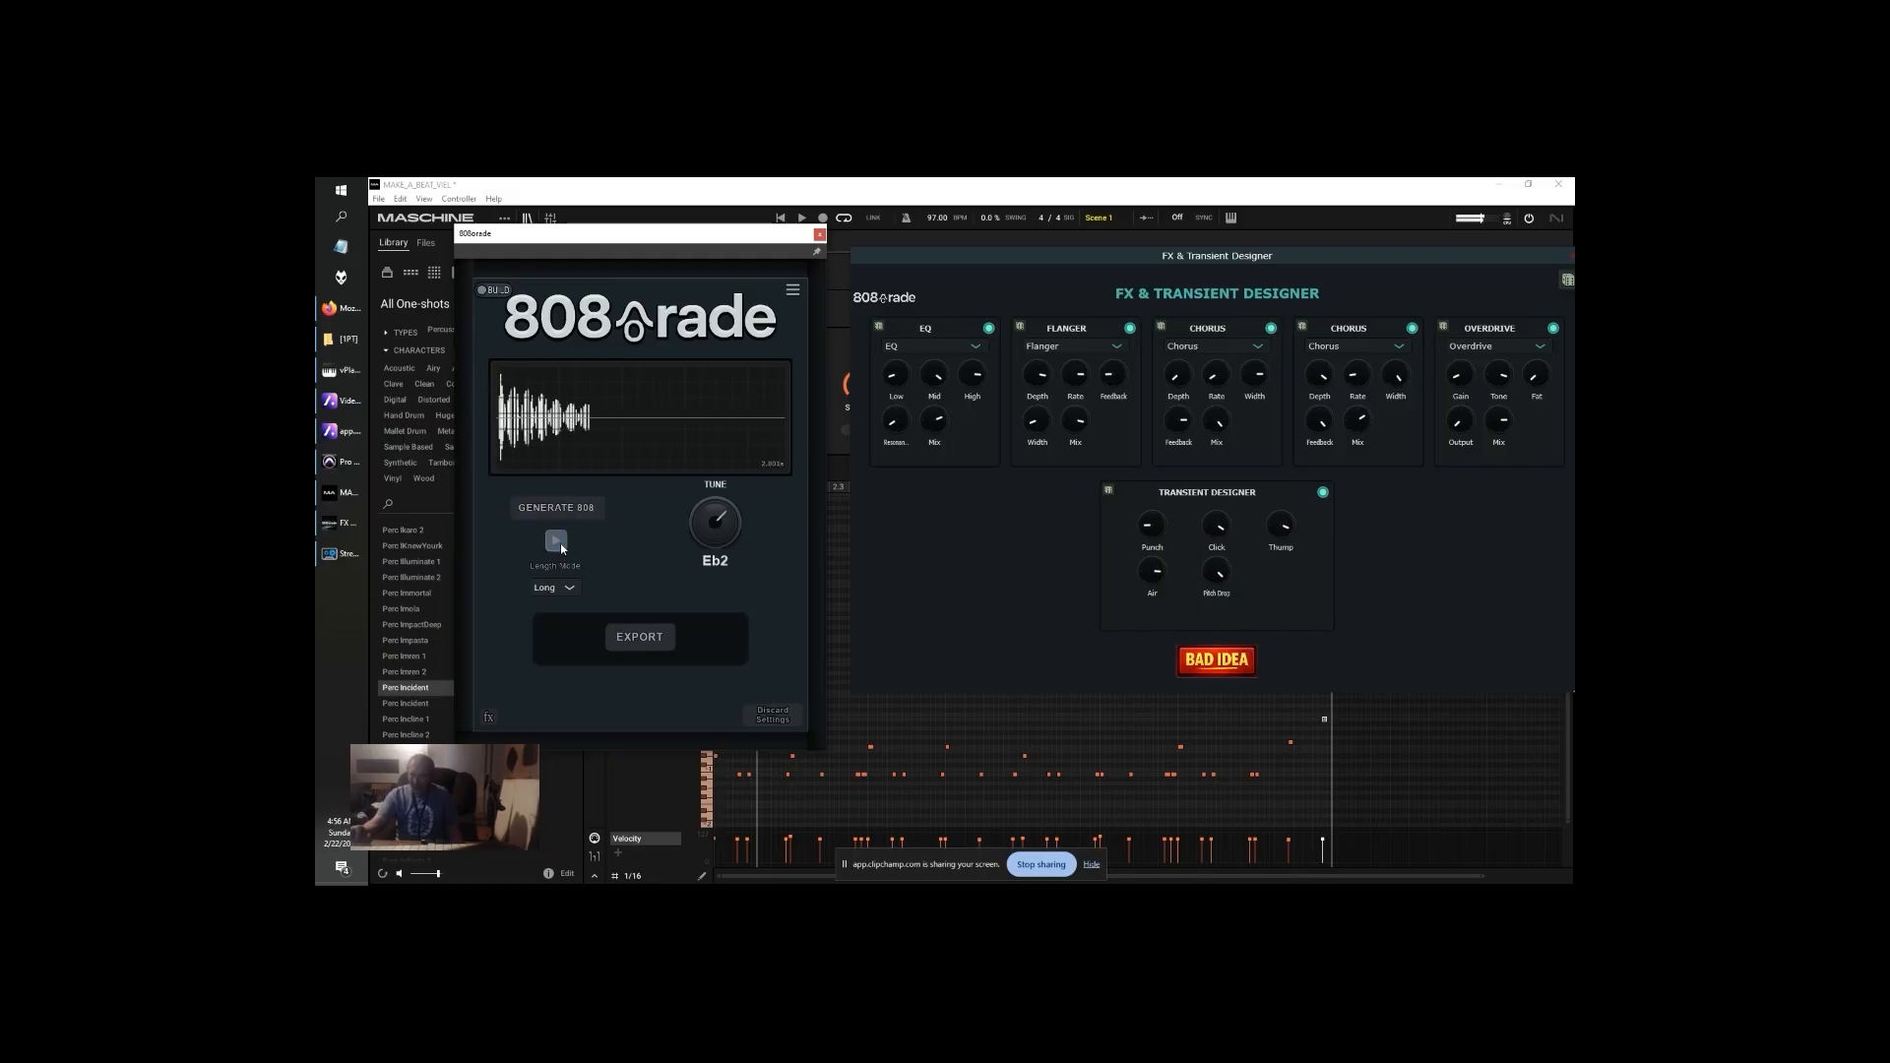
{"action": "left_click", "coordinate": [556, 507]}
{"action": "left_click", "coordinate": [556, 507]}
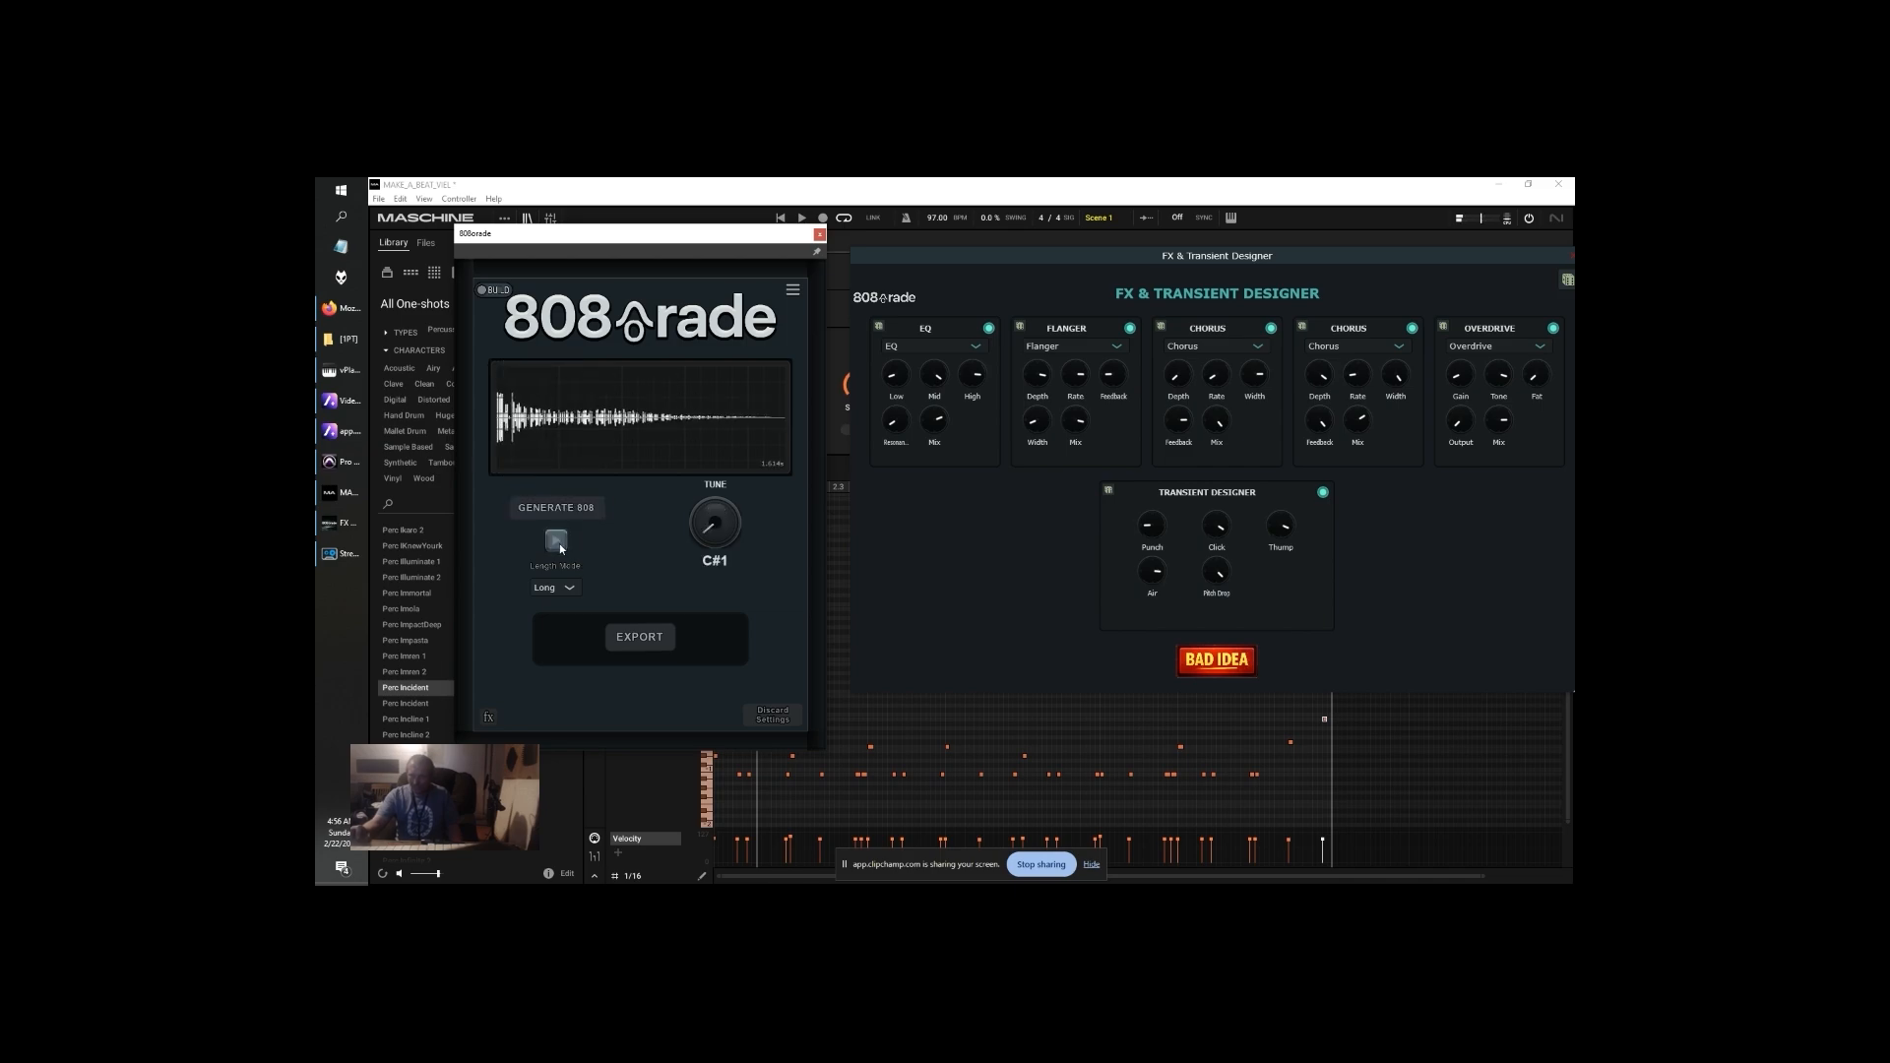
{"action": "left_click", "coordinate": [570, 510]}
{"action": "left_click", "coordinate": [567, 510]}
{"action": "left_click", "coordinate": [563, 520]}
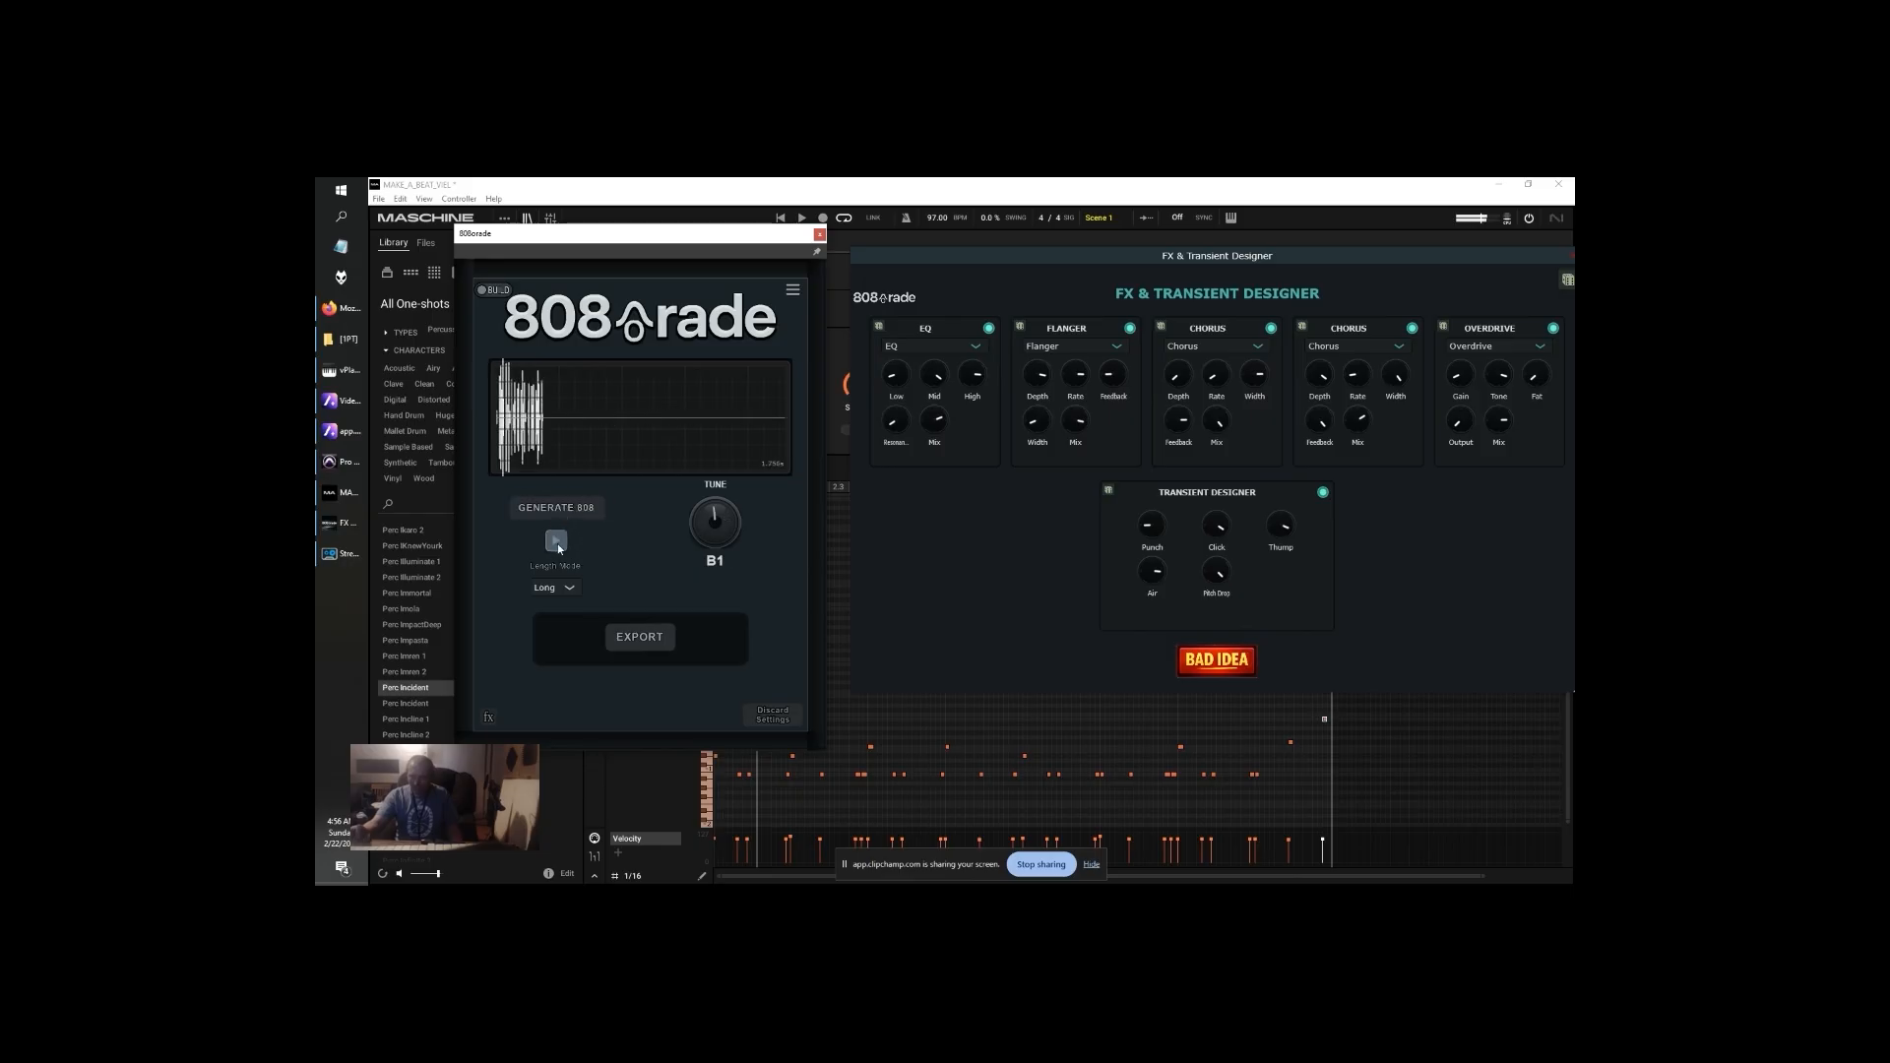
Export the new B1 sound to the kit folder as "11 - 808 - B.wav"
{"action": "left_click", "coordinate": [640, 637]}
{"action": "left_click", "coordinate": [1059, 470]}
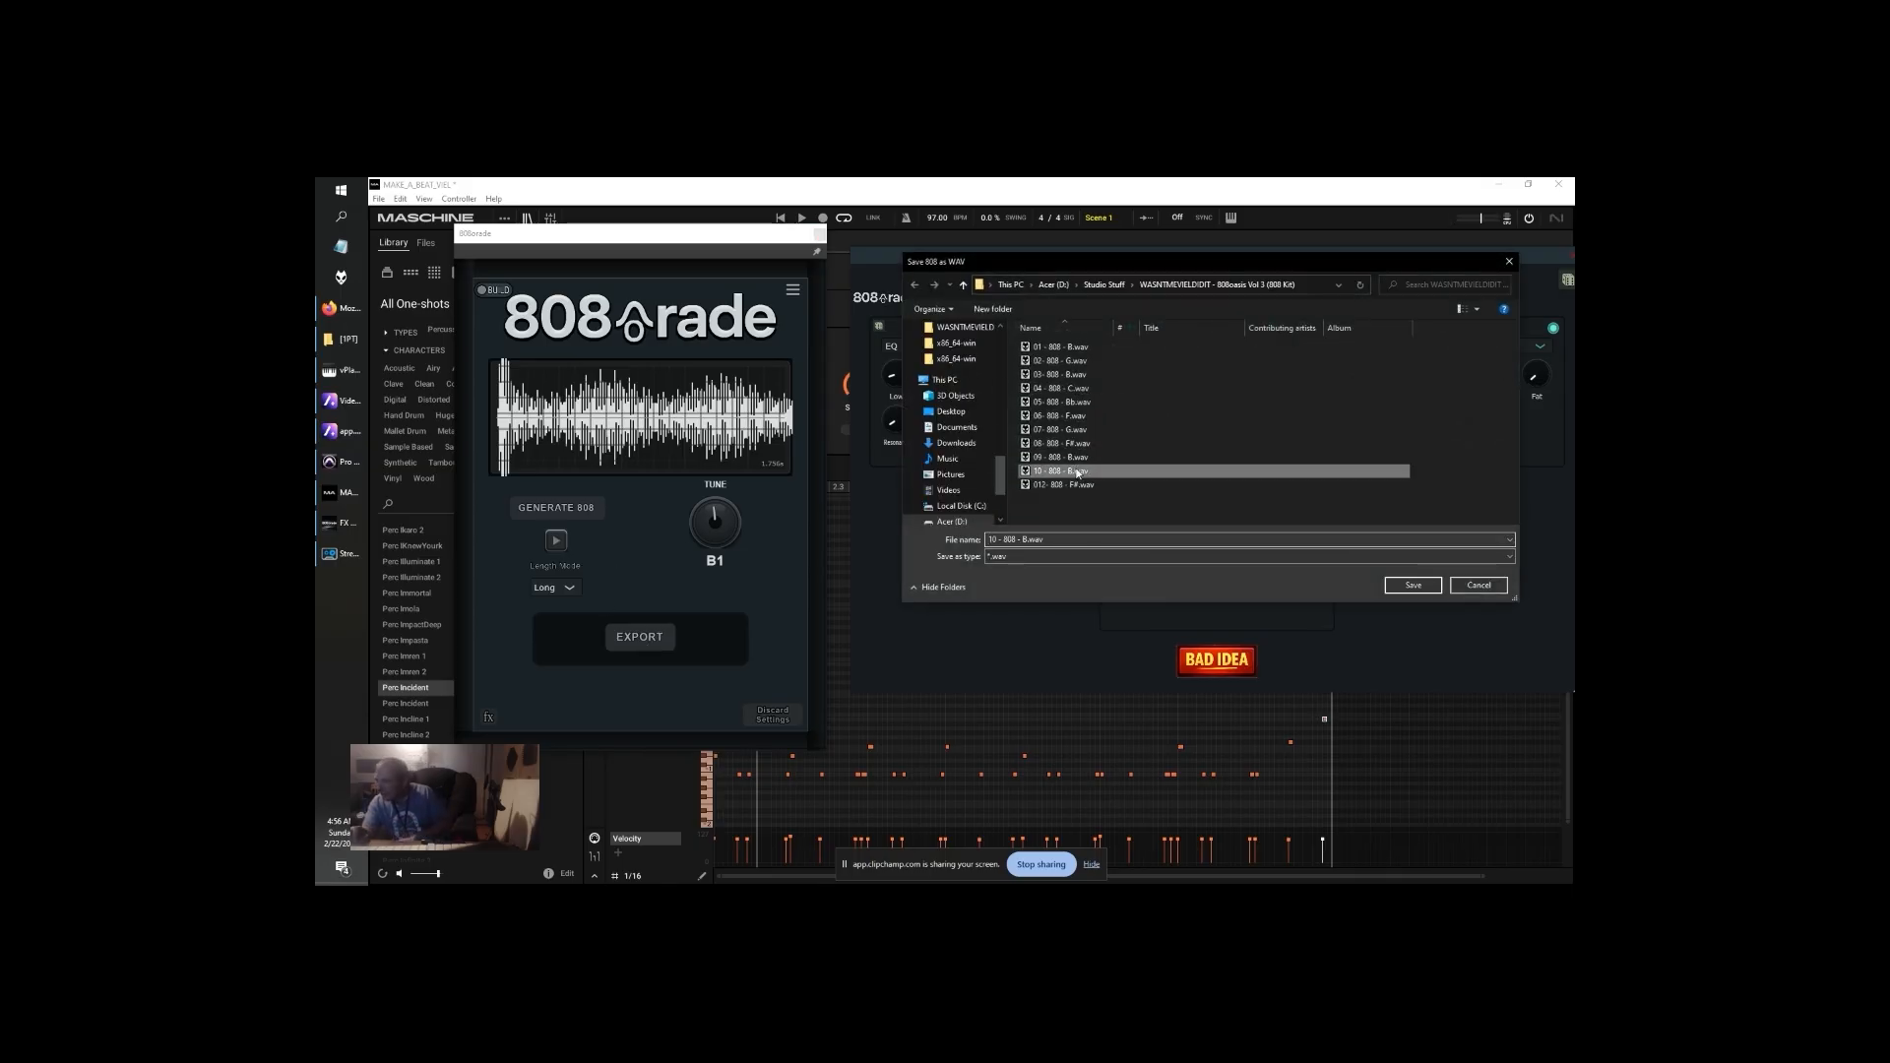
{"action": "left_click", "coordinate": [1066, 541]}
{"action": "left_click", "coordinate": [997, 540]}
{"action": "key", "text": "BackSpace"}
{"action": "type", "text": "1"}
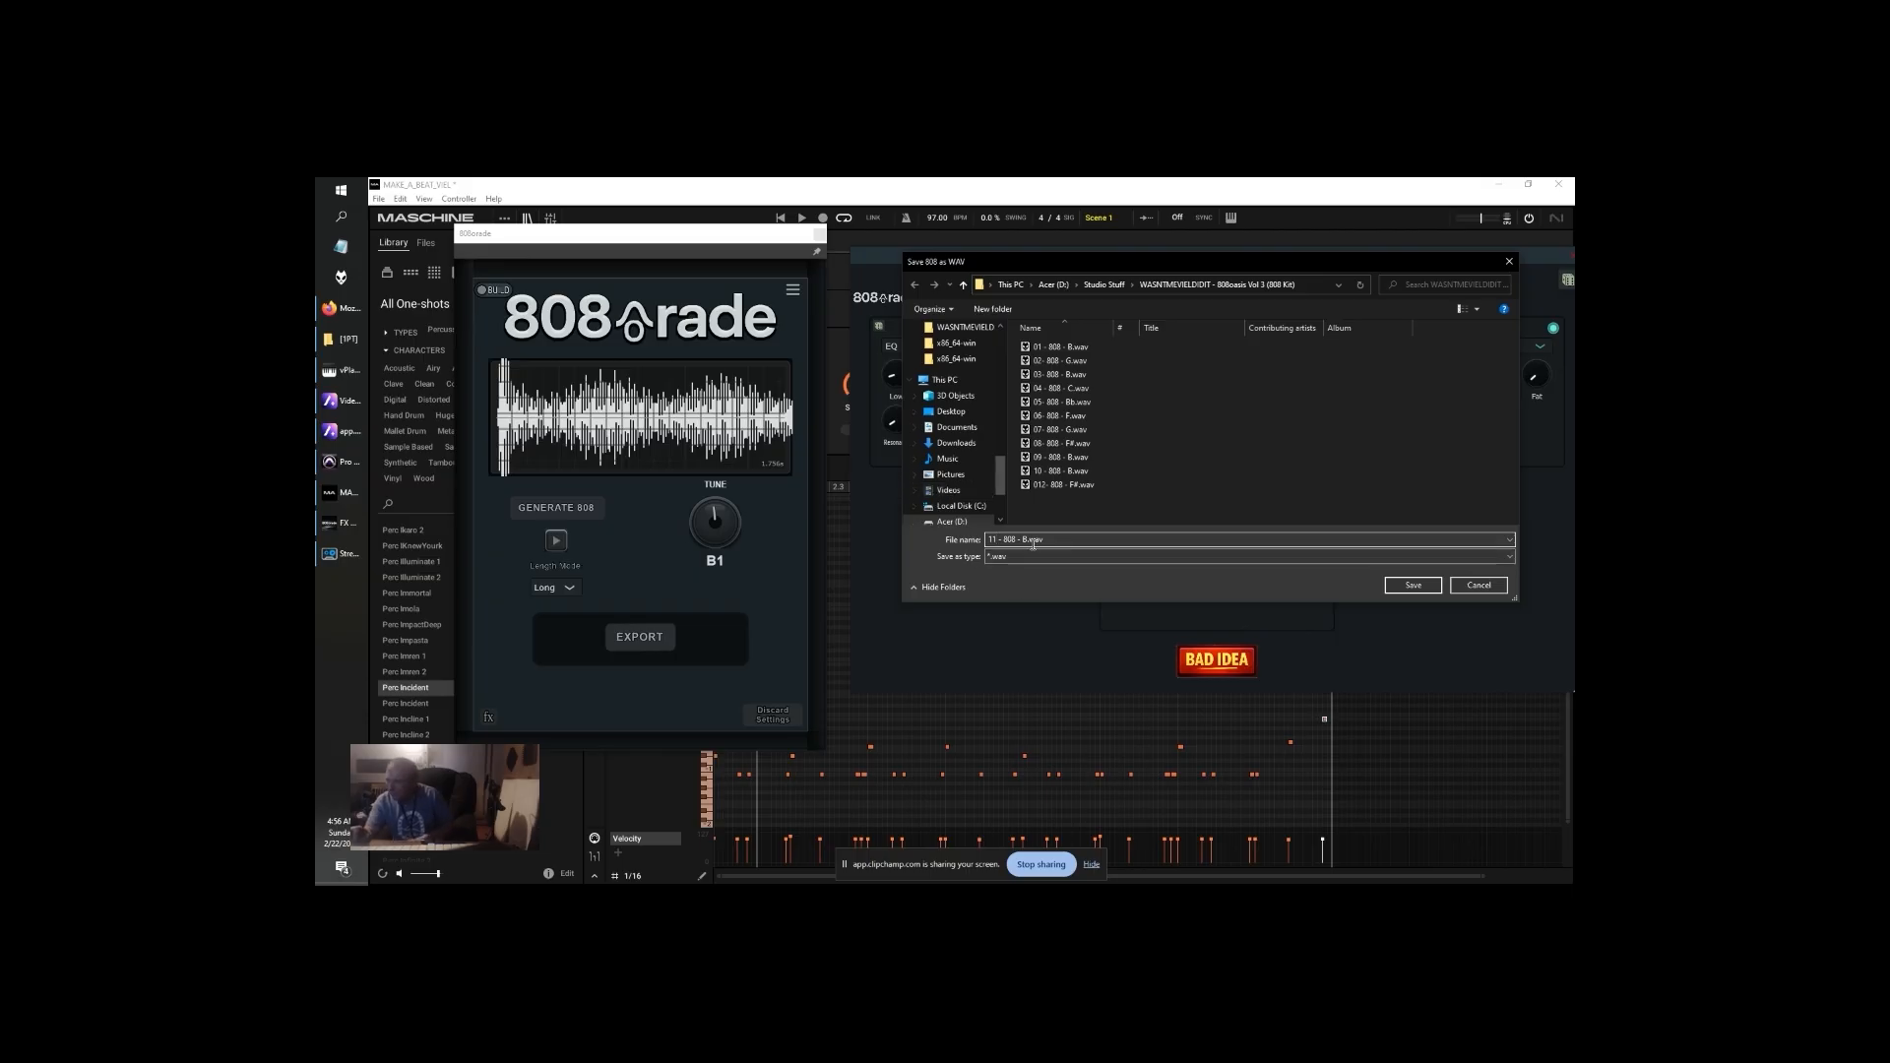
{"action": "left_click", "coordinate": [1400, 589]}
Generate an 808, randomize the effects chain and transient designer, and generate again to produce an F1 sound
{"action": "left_click", "coordinate": [556, 507]}
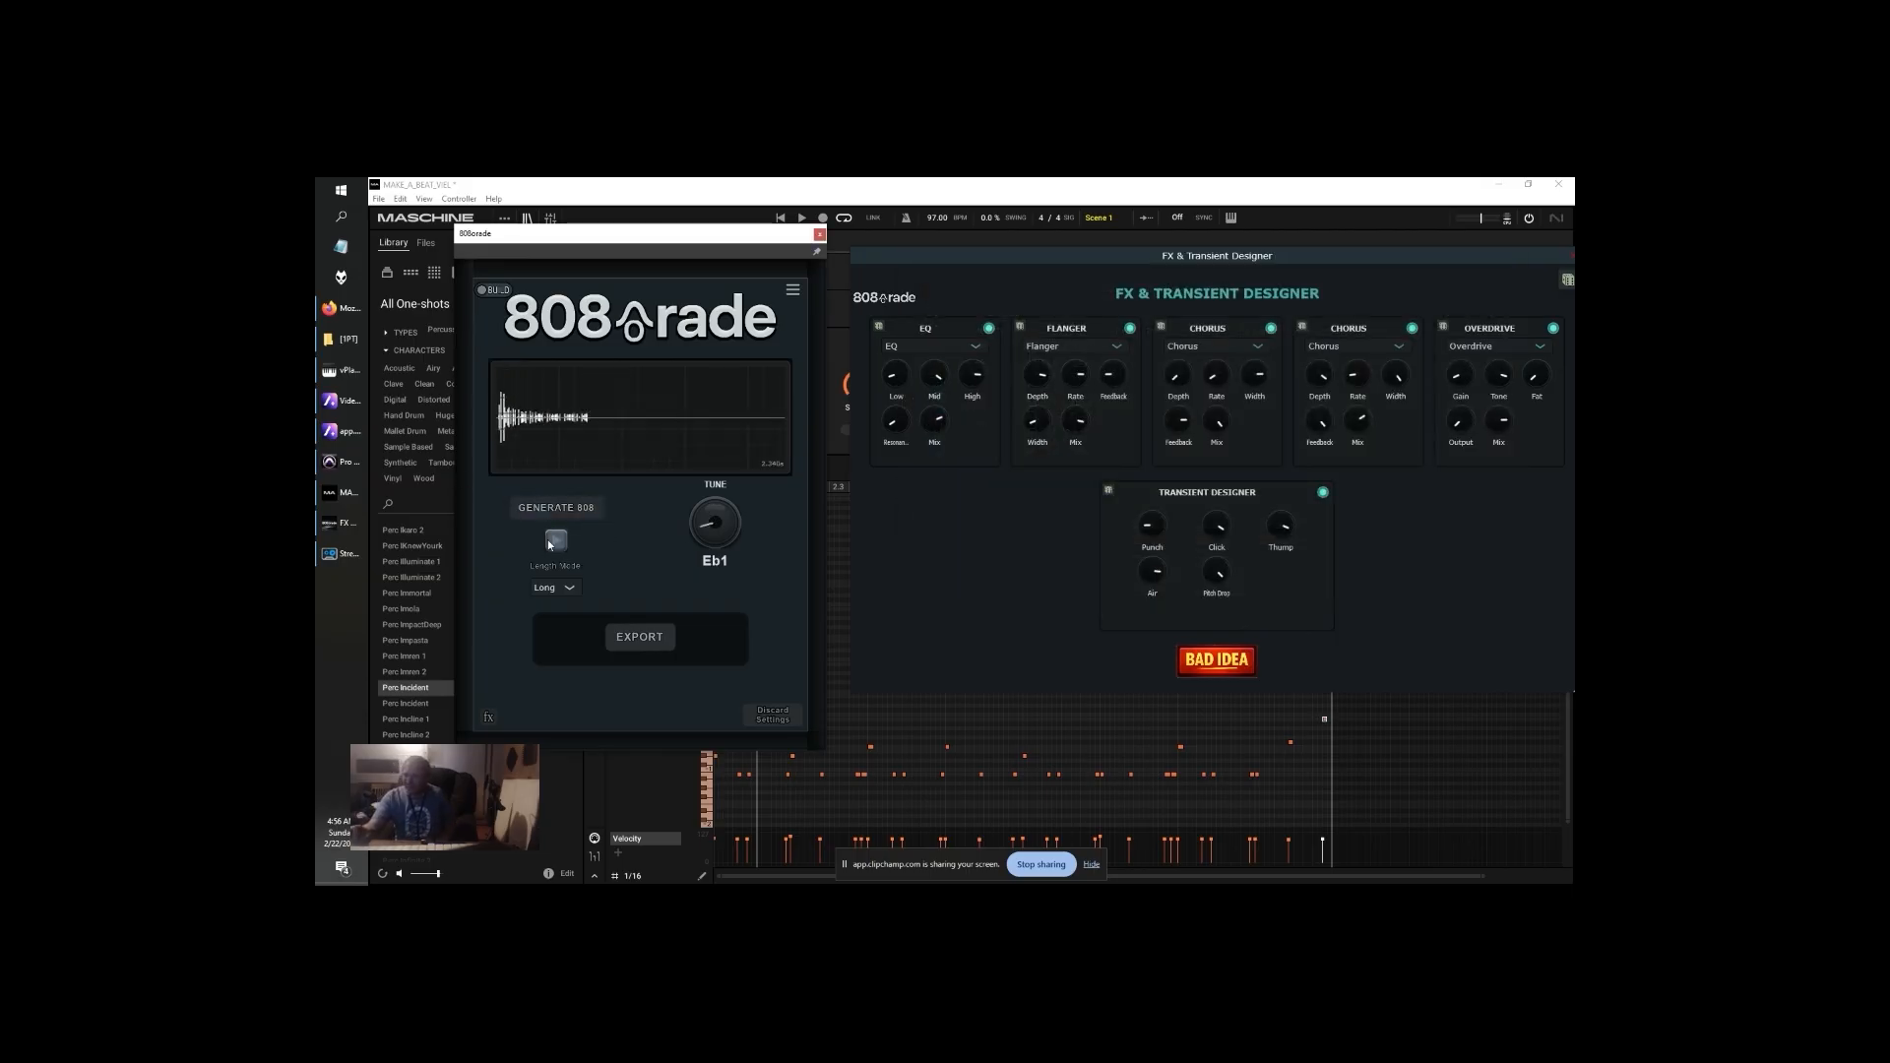
{"action": "left_click", "coordinate": [1568, 281]}
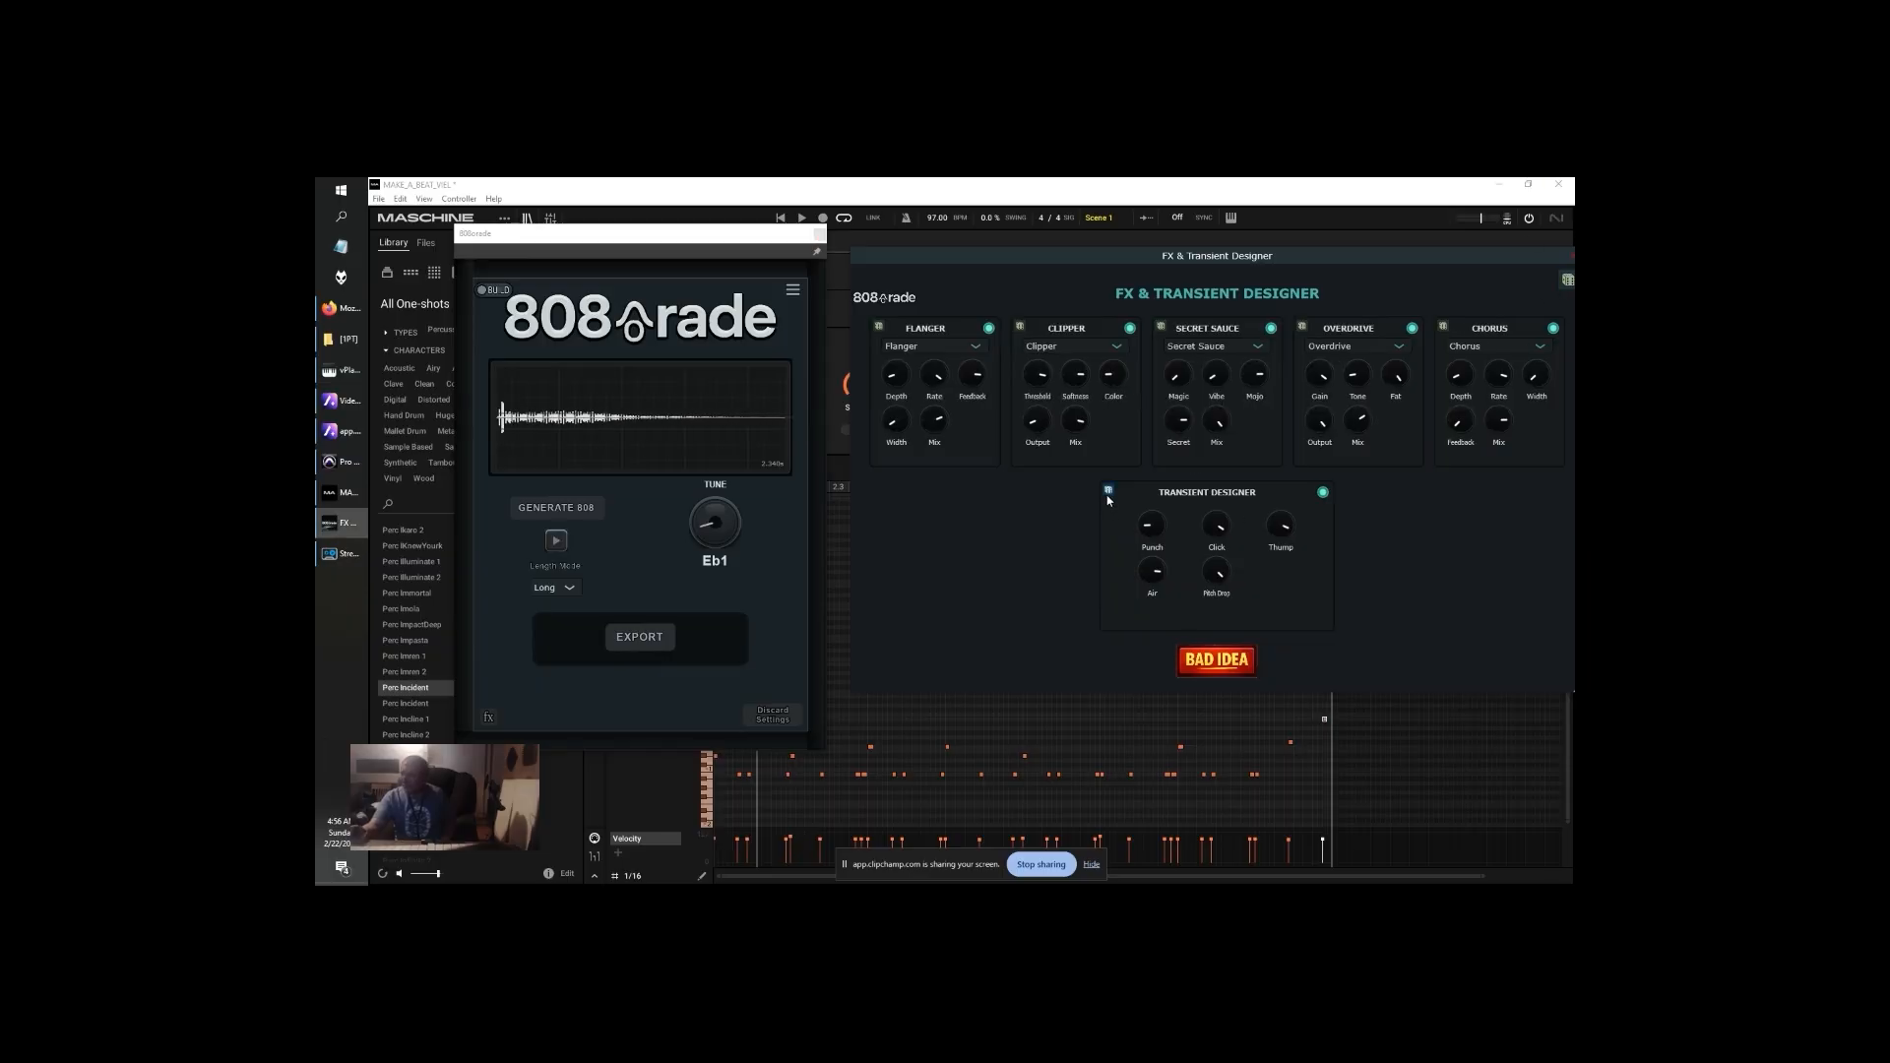
{"action": "left_click", "coordinate": [556, 507]}
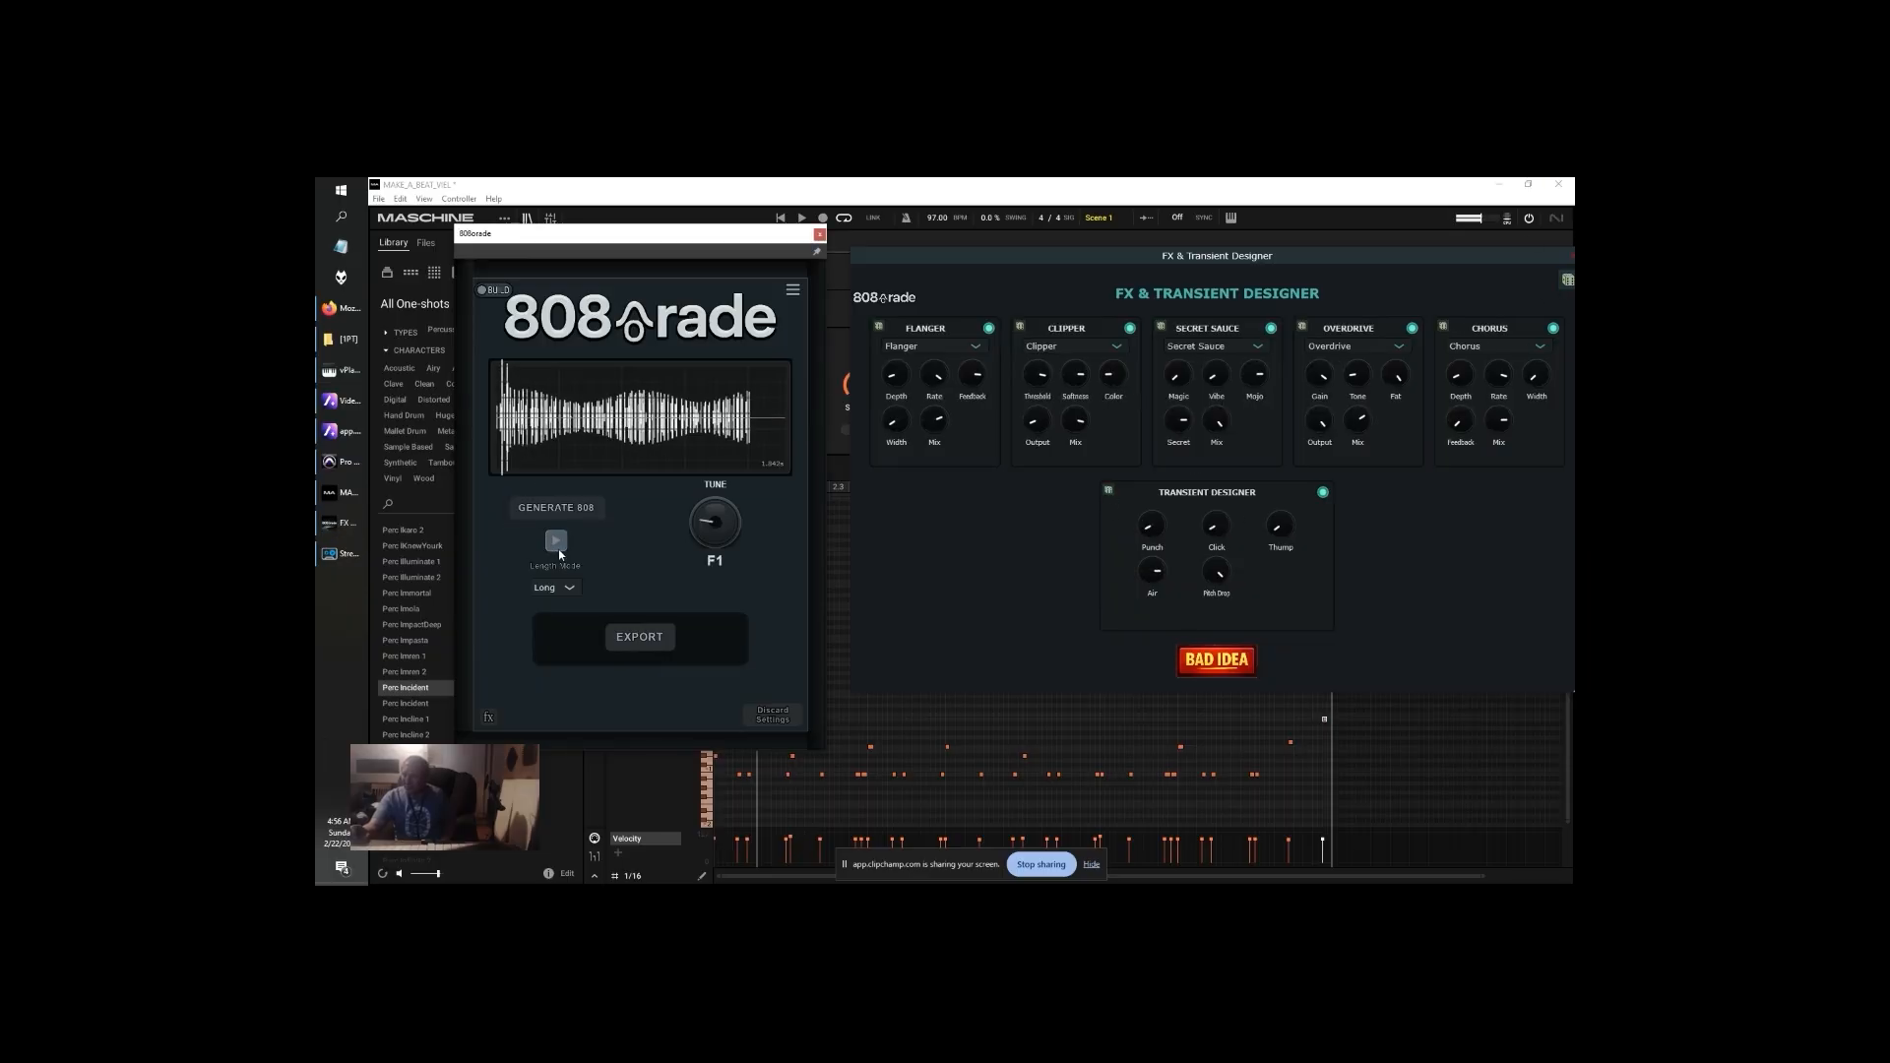
Export the F1 sound to the kit folder as "12 - 808 - F.wav"
{"action": "left_click", "coordinate": [639, 636]}
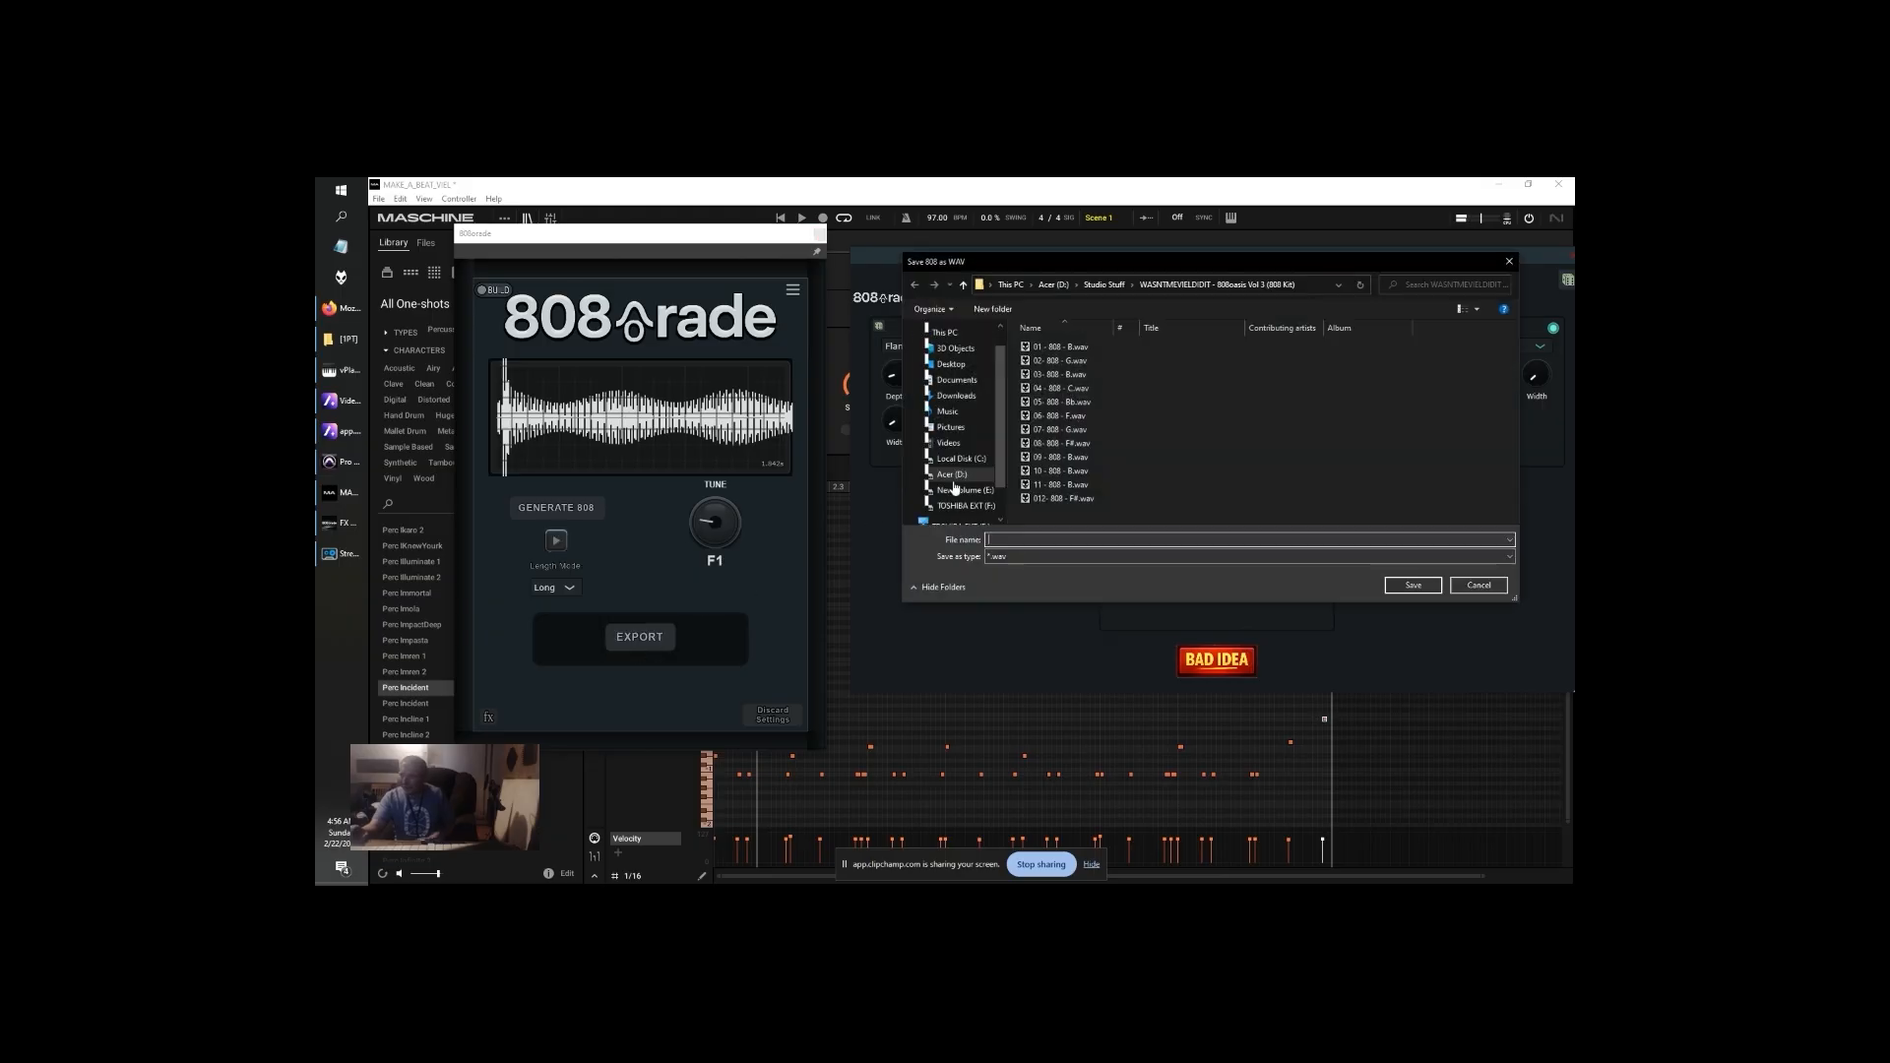
{"action": "left_click", "coordinate": [1107, 483]}
{"action": "left_click", "coordinate": [998, 540]}
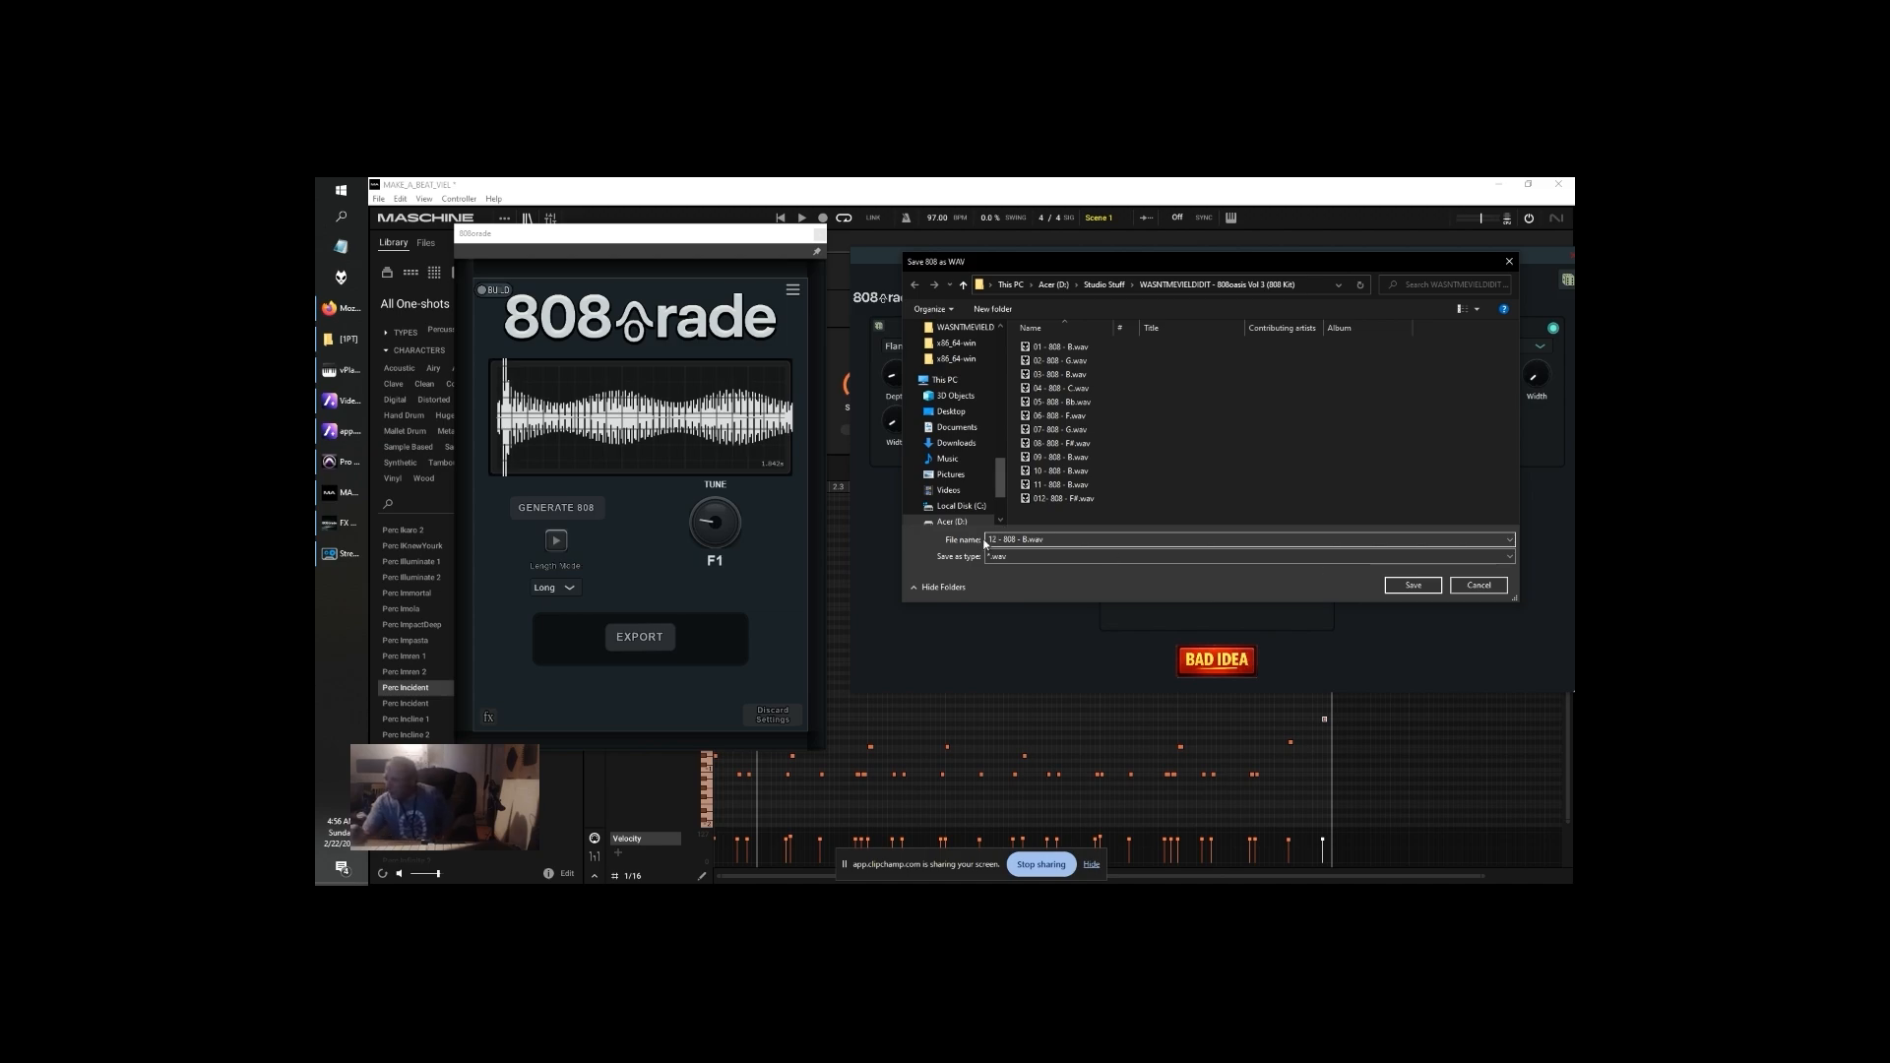
{"action": "left_click", "coordinate": [1027, 540]}
{"action": "key", "text": "BackSpace"}
{"action": "type", "text": "F"}
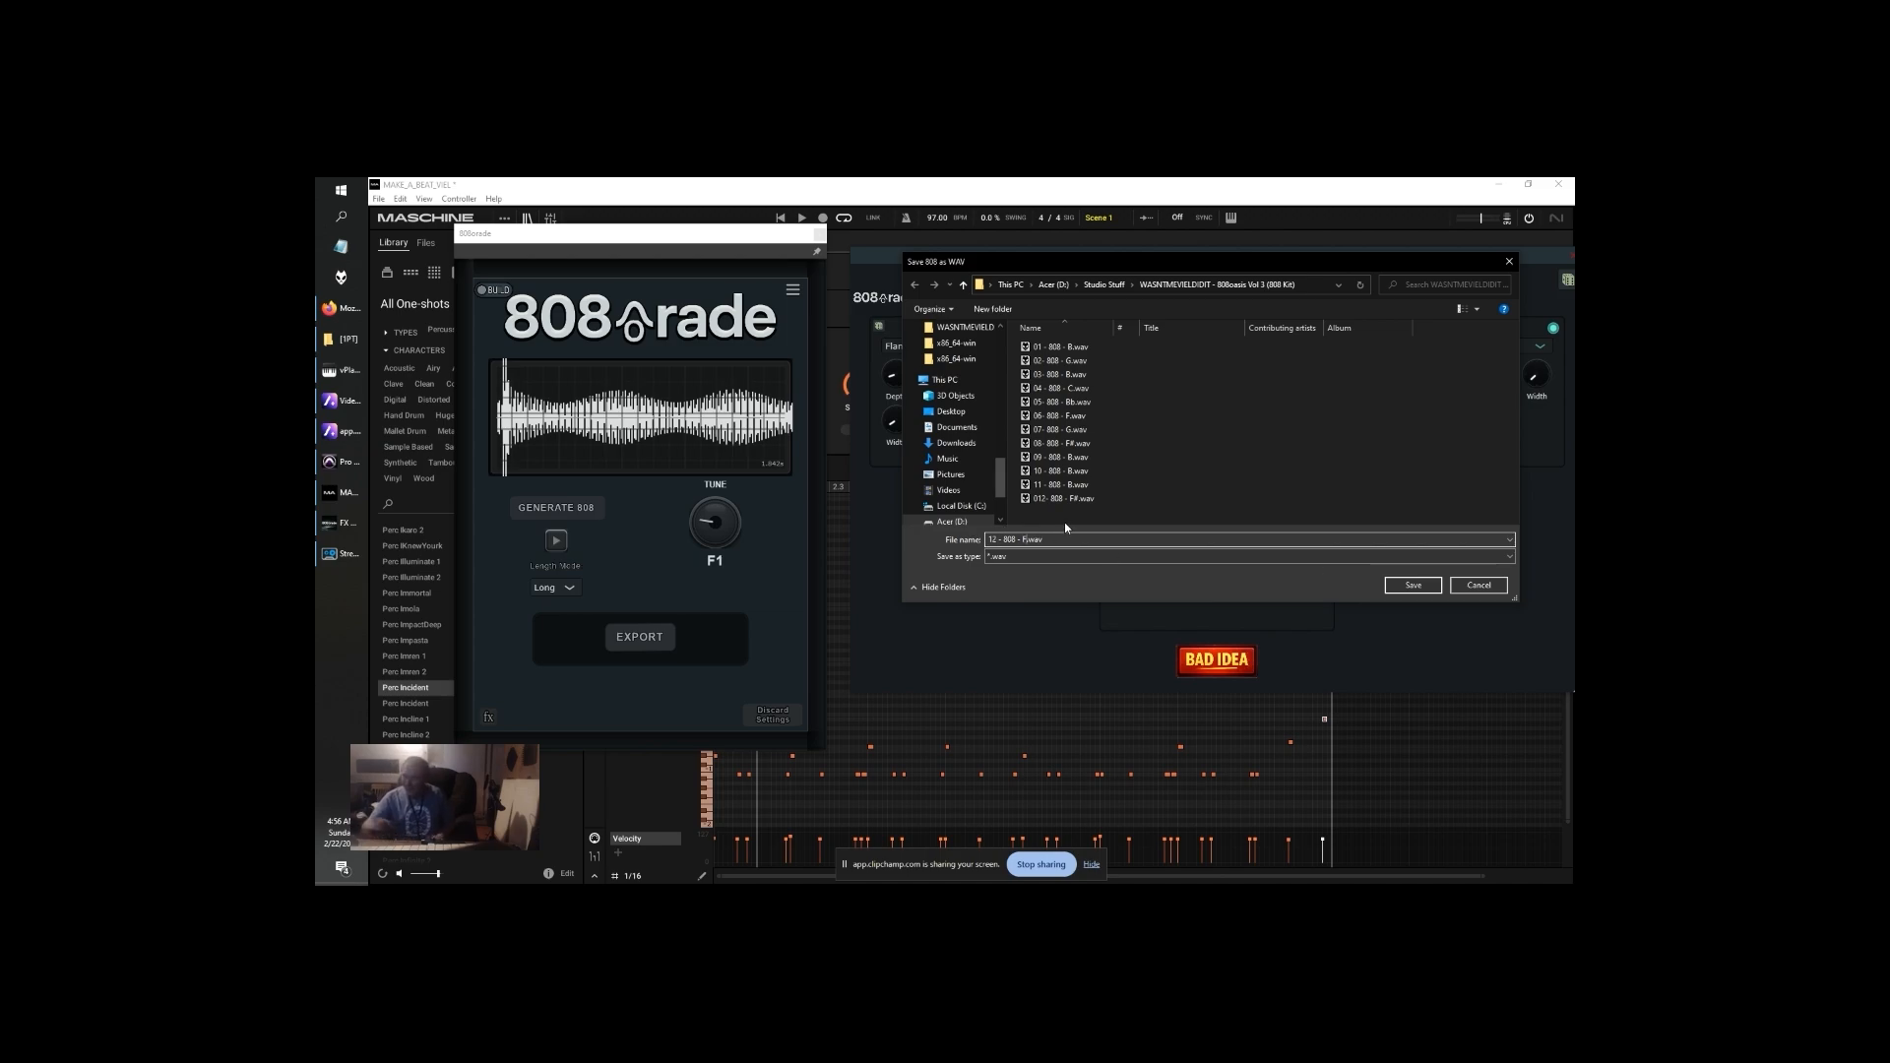
{"action": "left_click", "coordinate": [1390, 587]}
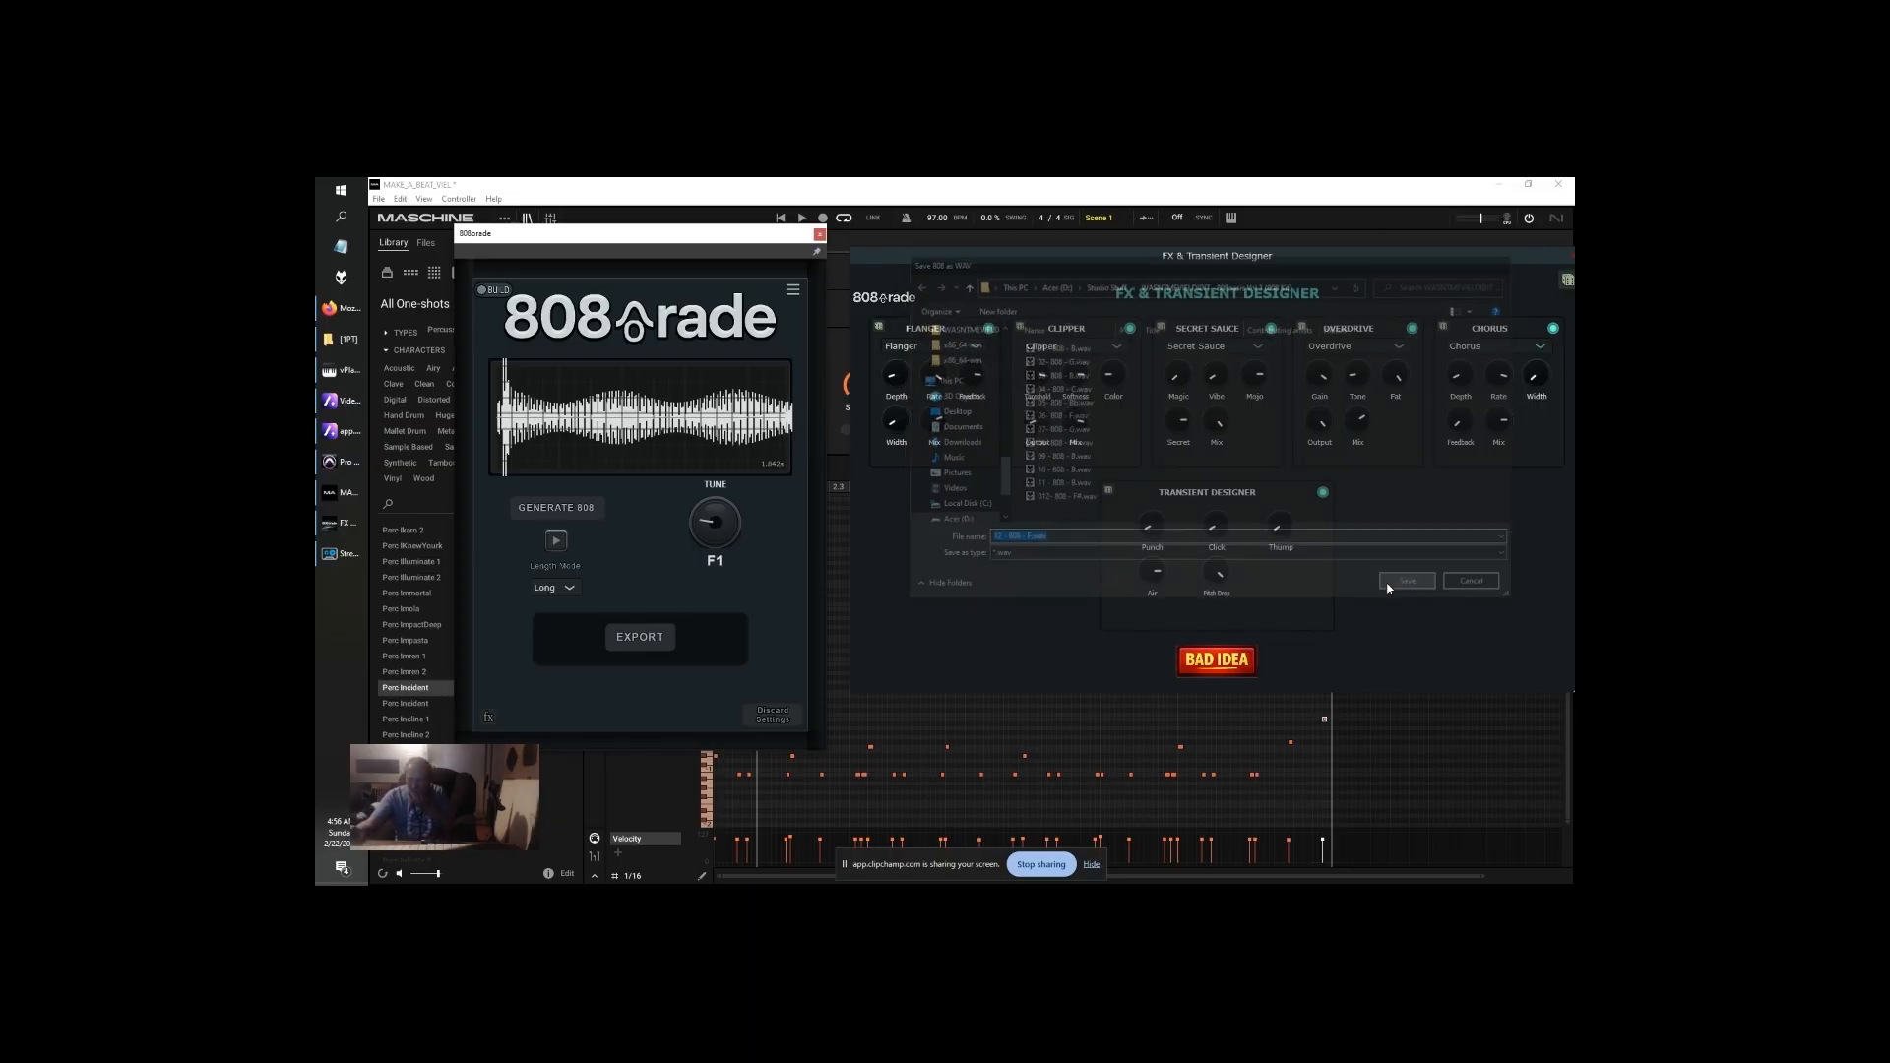
Set the length mode to Short, then generate and audition 808s until a C#1 sound is produced
{"action": "left_click", "coordinate": [559, 588]}
{"action": "left_click", "coordinate": [549, 571]}
{"action": "left_click", "coordinate": [556, 507]}
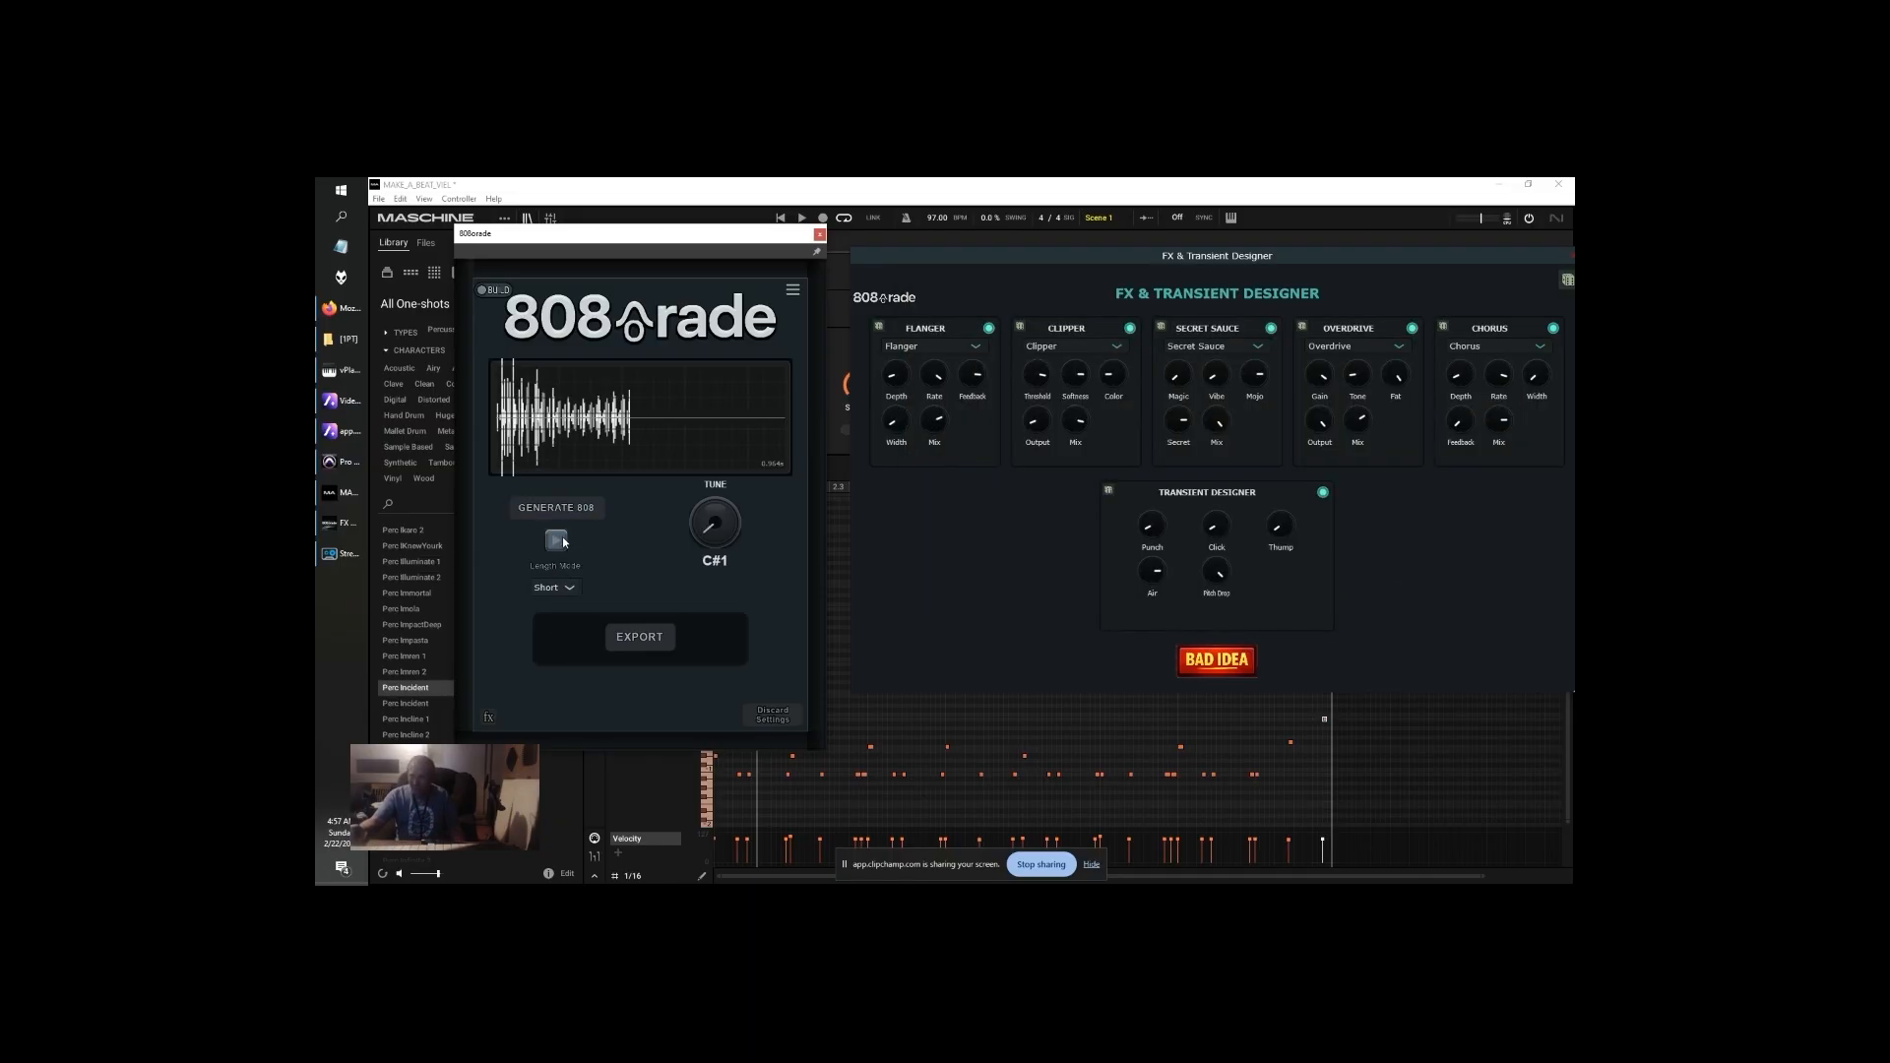
{"action": "left_click", "coordinate": [571, 510]}
{"action": "left_click", "coordinate": [557, 544]}
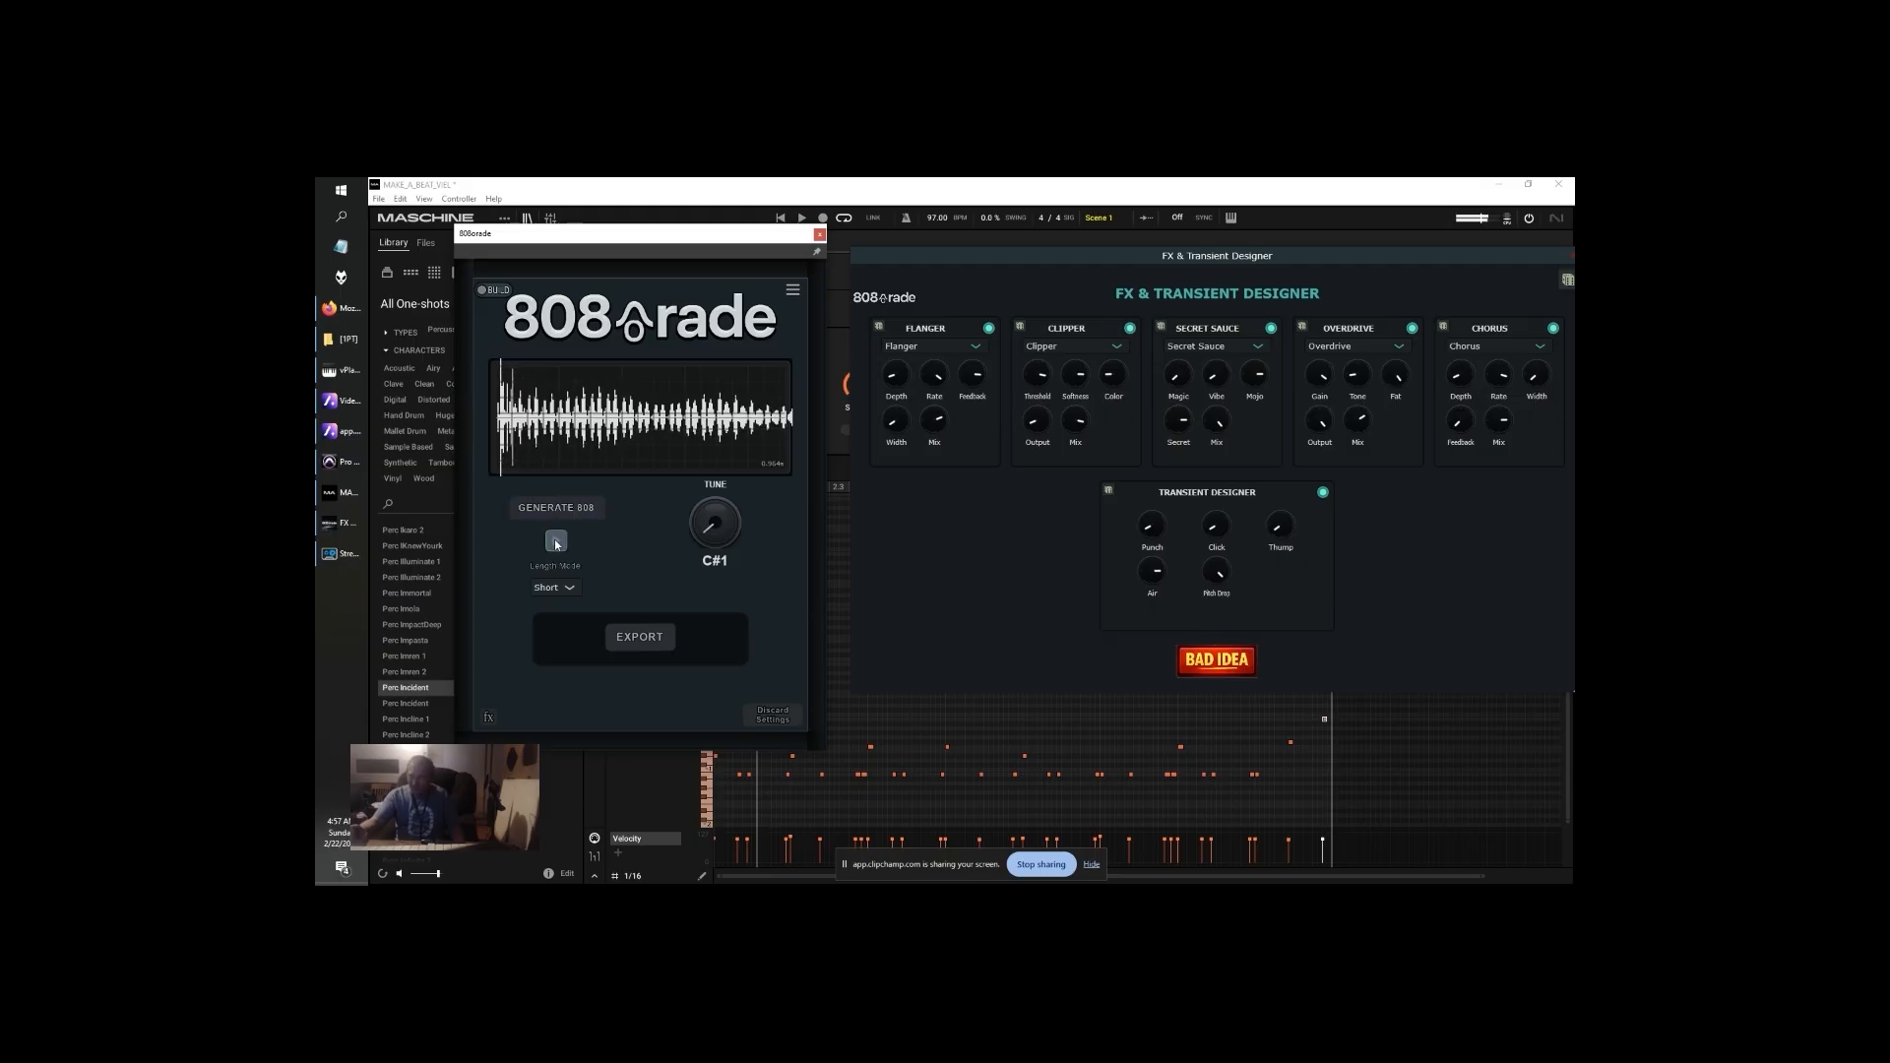
Export the C#1 sound to the kit folder as "13- 808 - C#.wav", basing the name on the existing F# file
{"action": "left_click", "coordinate": [640, 637]}
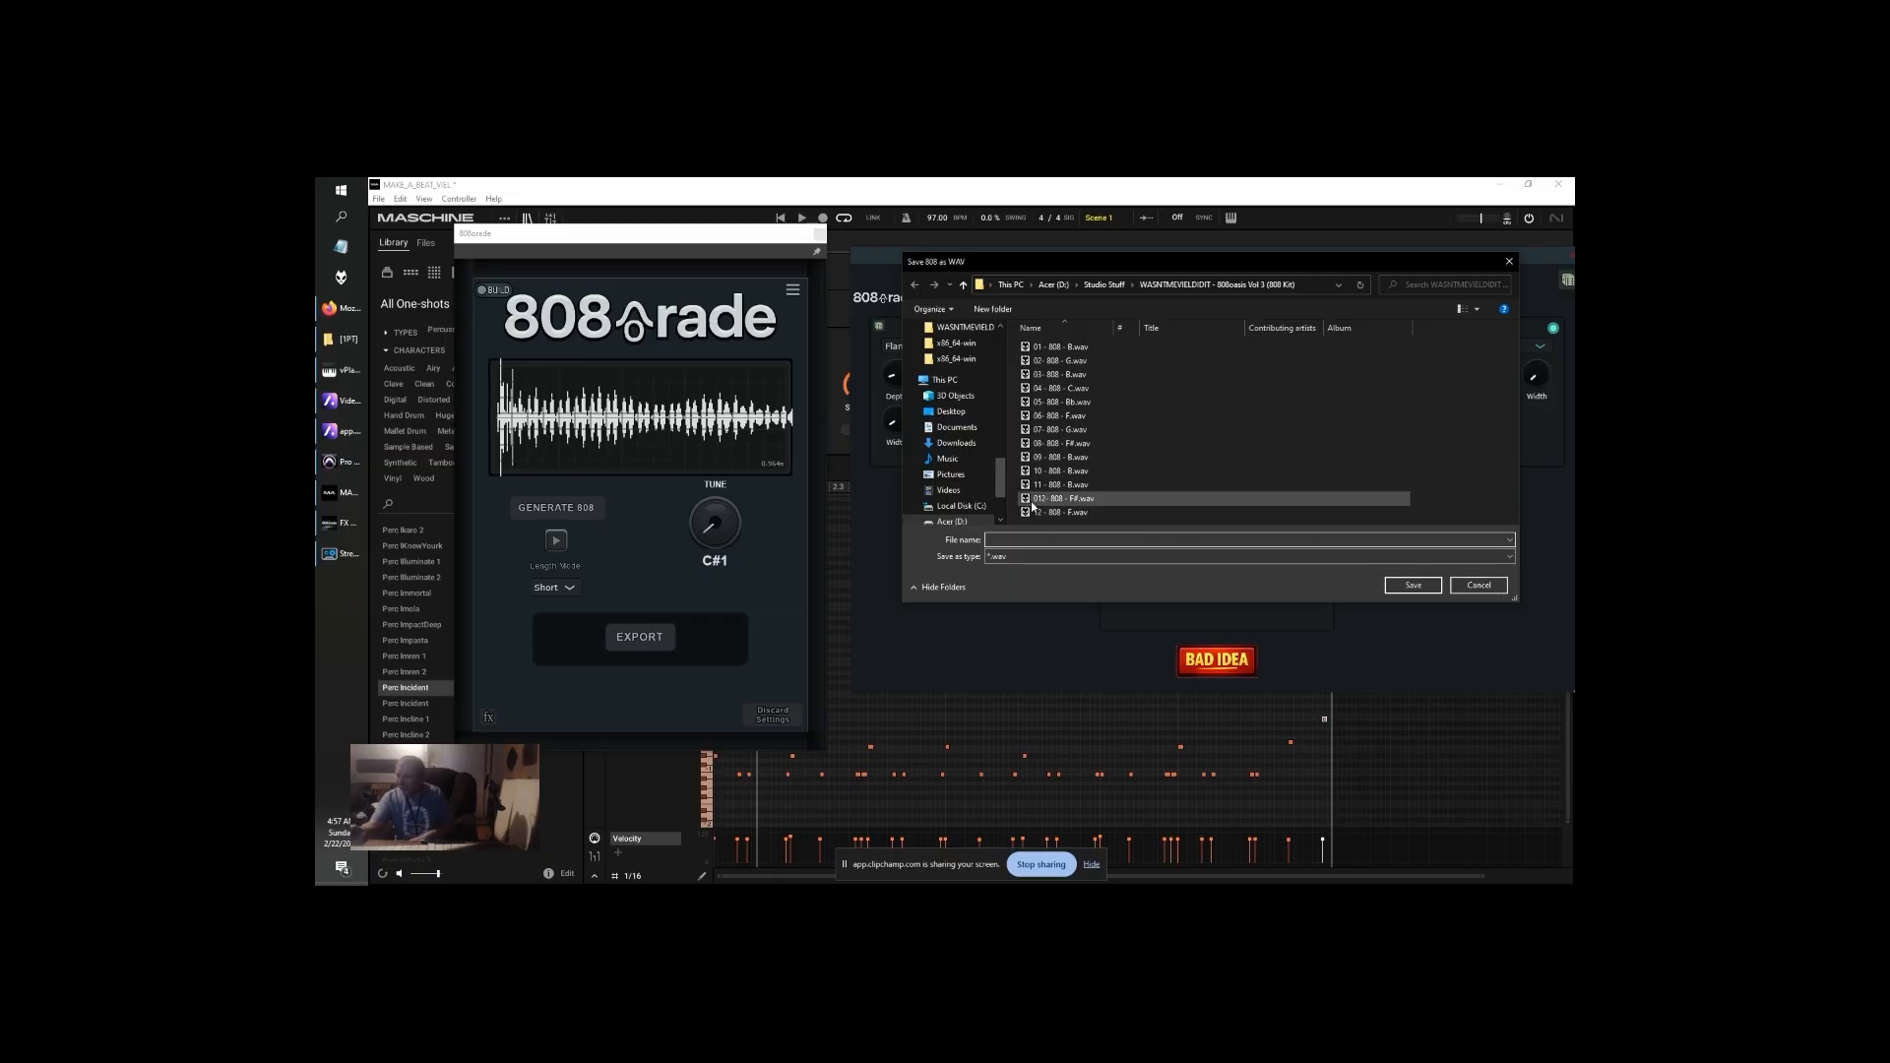
{"action": "left_click", "coordinate": [1068, 498]}
{"action": "left_click", "coordinate": [1031, 538]}
{"action": "left_click", "coordinate": [992, 540]}
{"action": "key", "text": "BackSpace"}
{"action": "left_click", "coordinate": [1057, 543]}
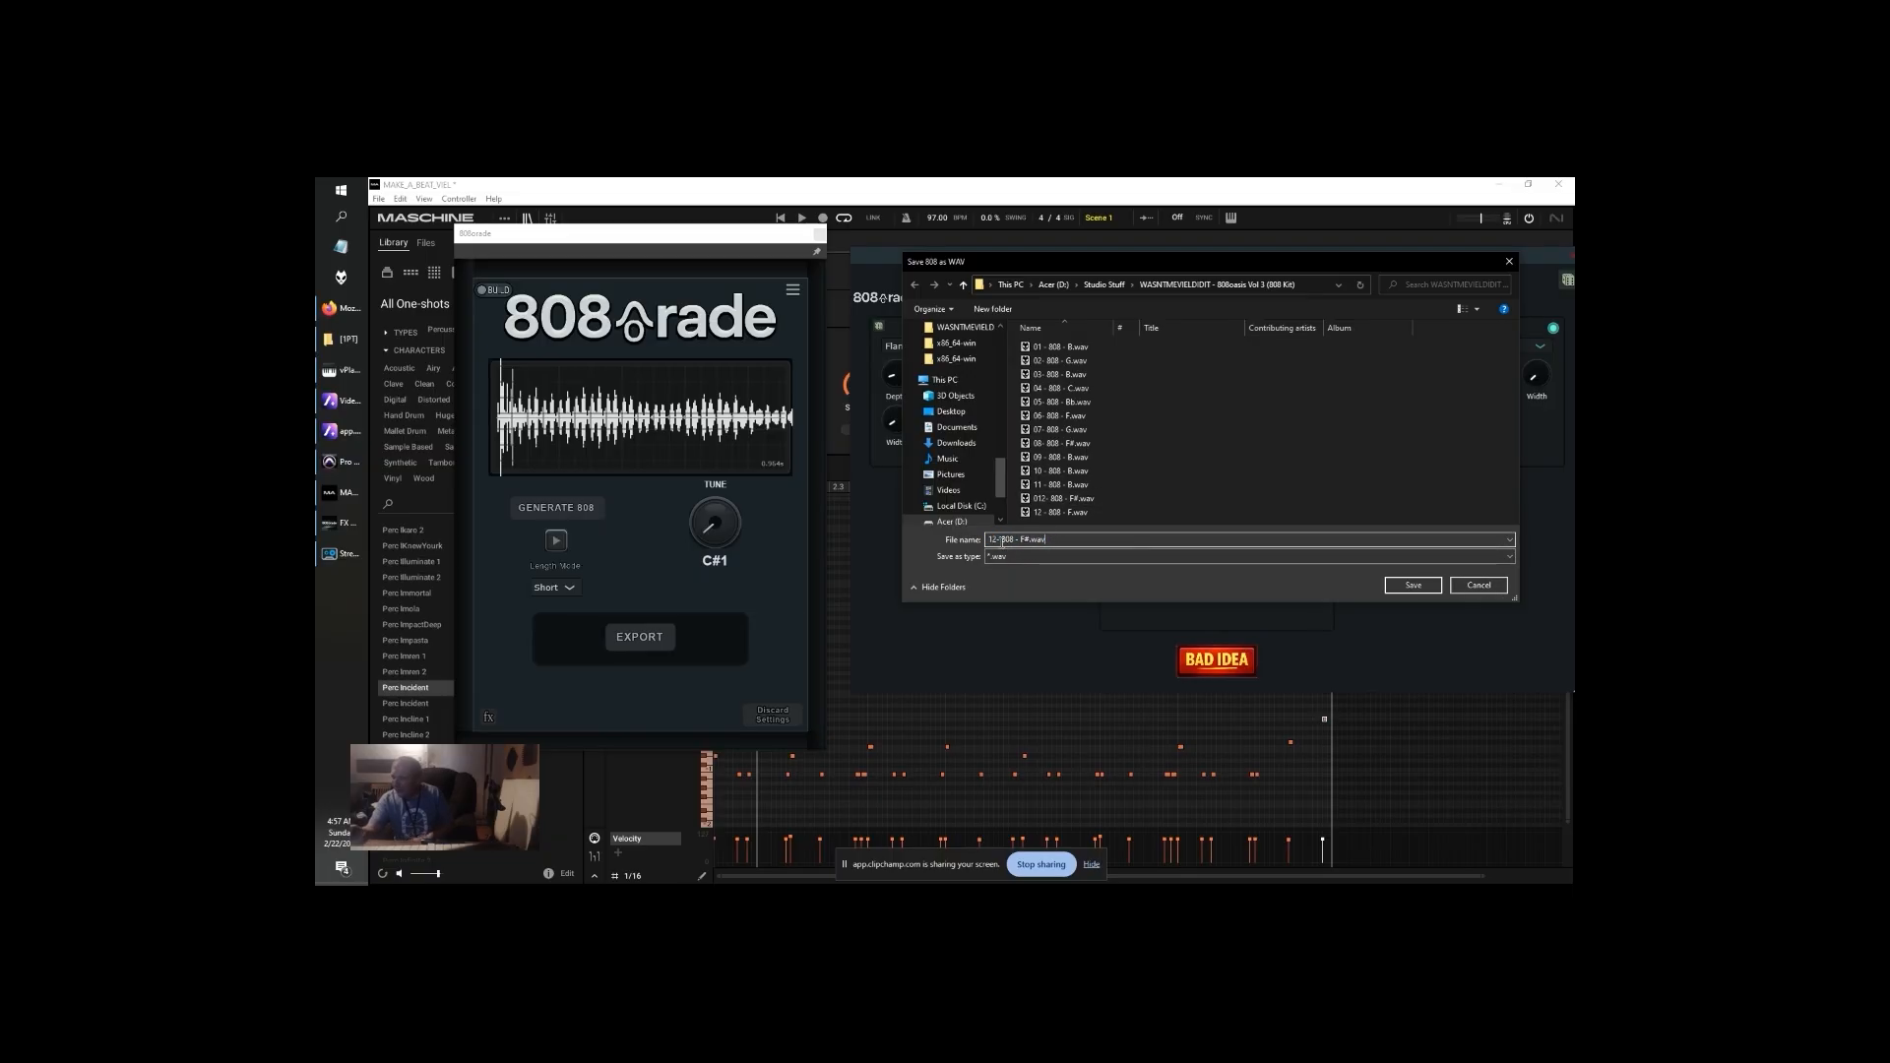
{"action": "type", "text": "3"}
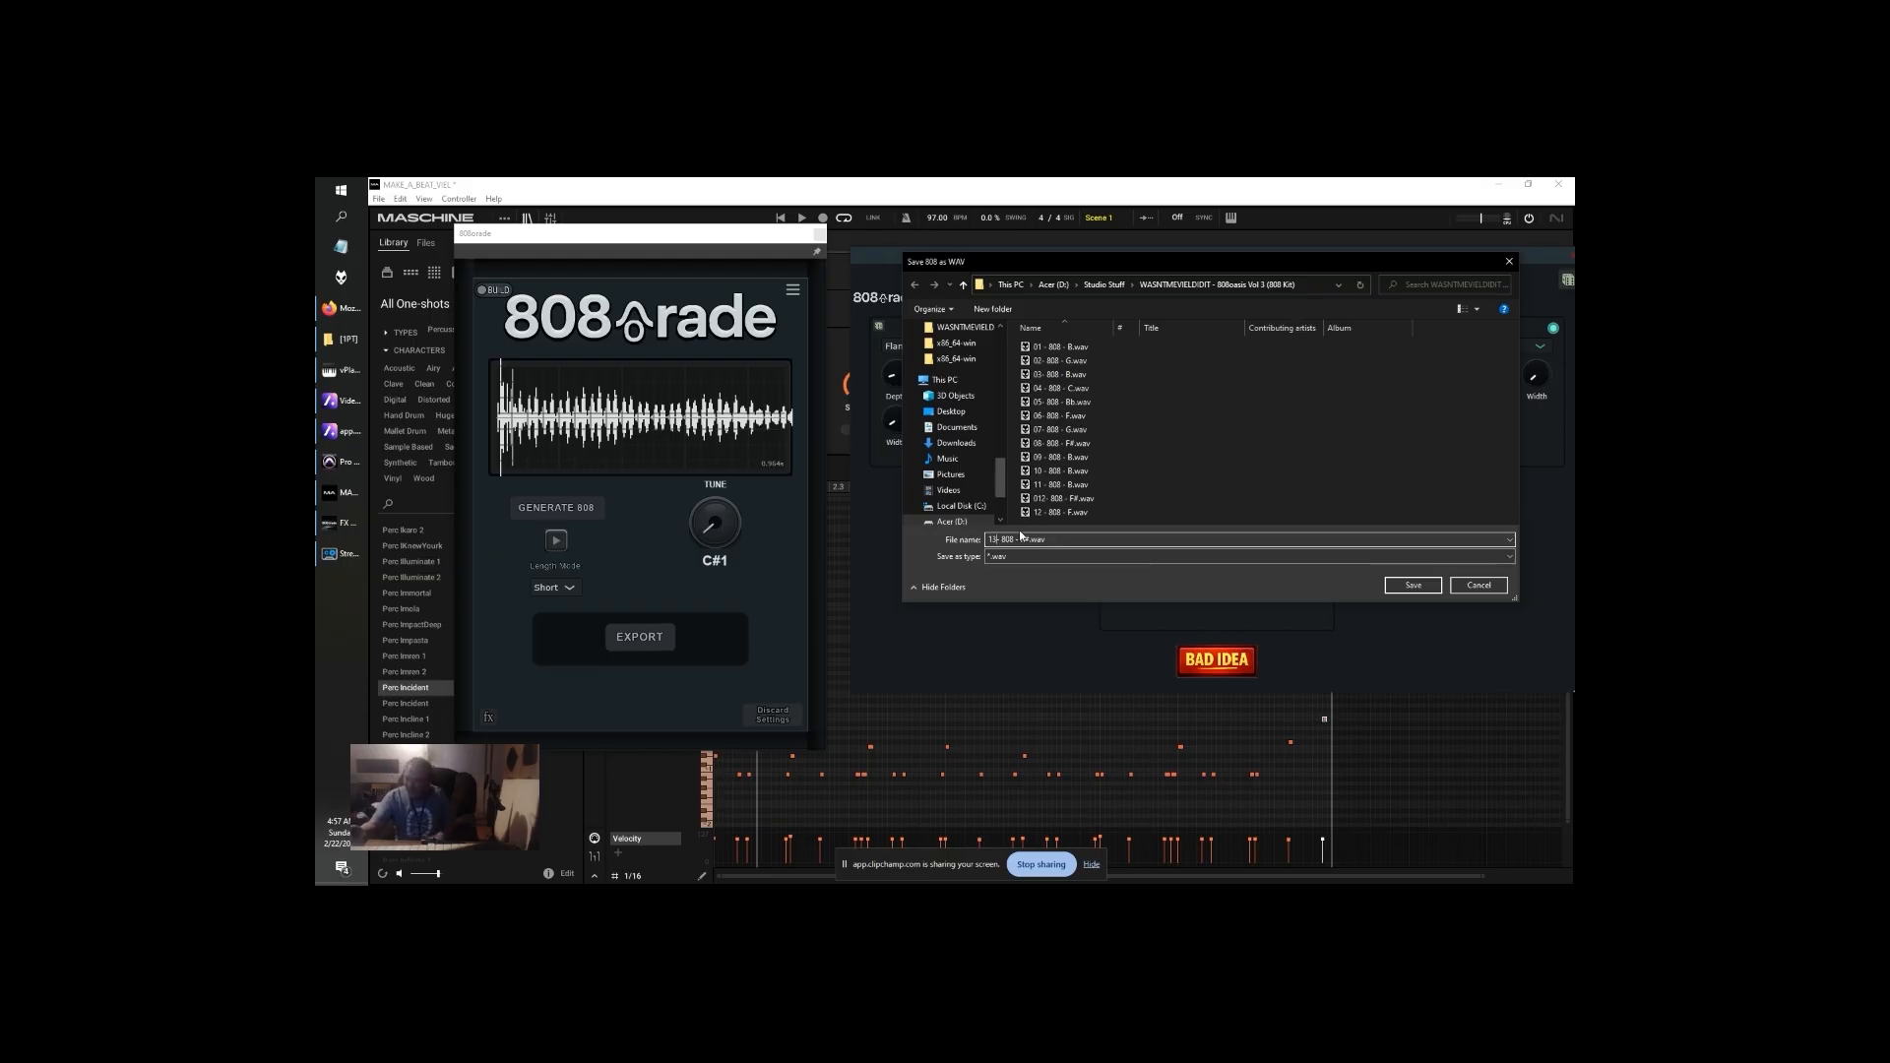
{"action": "key", "text": "BackSpace"}
{"action": "type", "text": "C"}
{"action": "left_click", "coordinate": [1396, 583]}
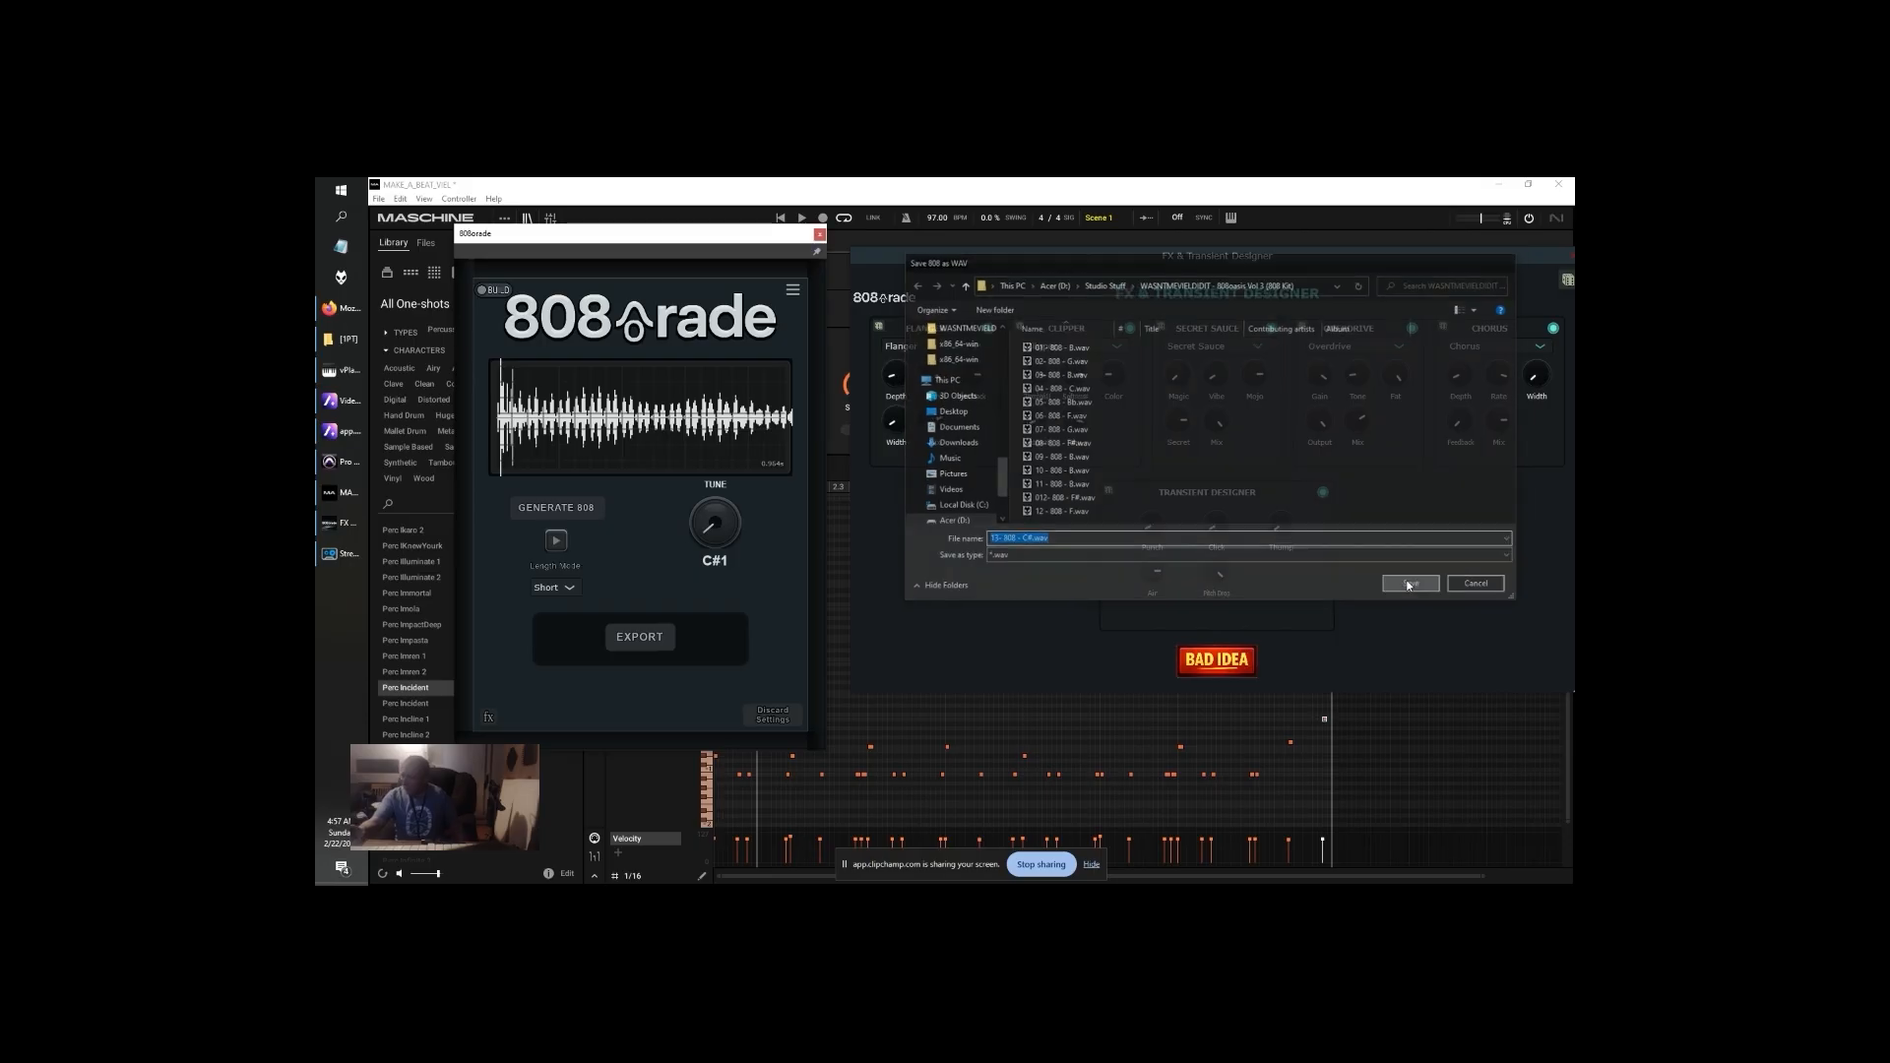
Randomize the effects chain and transient designer, then generate and audition a short Bb1 808 sound
{"action": "left_click", "coordinate": [1567, 281]}
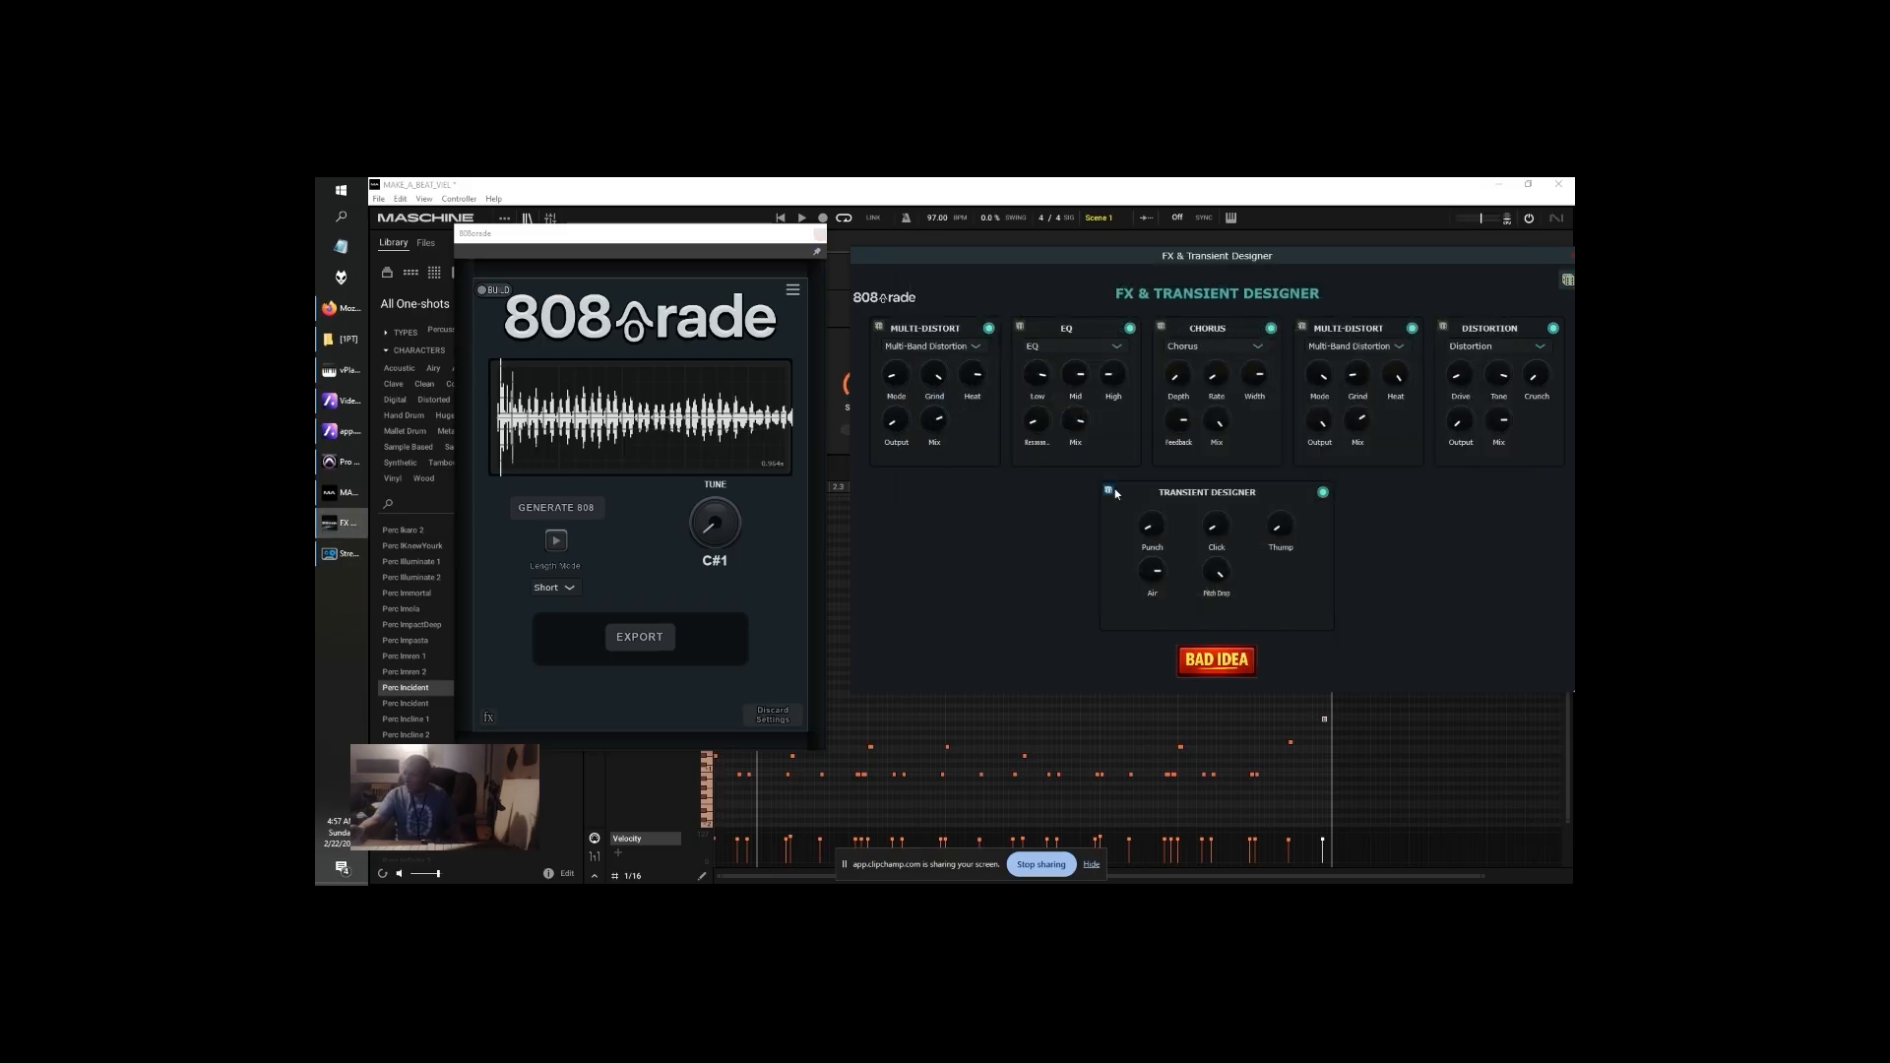
{"action": "left_click", "coordinate": [556, 507]}
{"action": "left_click", "coordinate": [554, 541]}
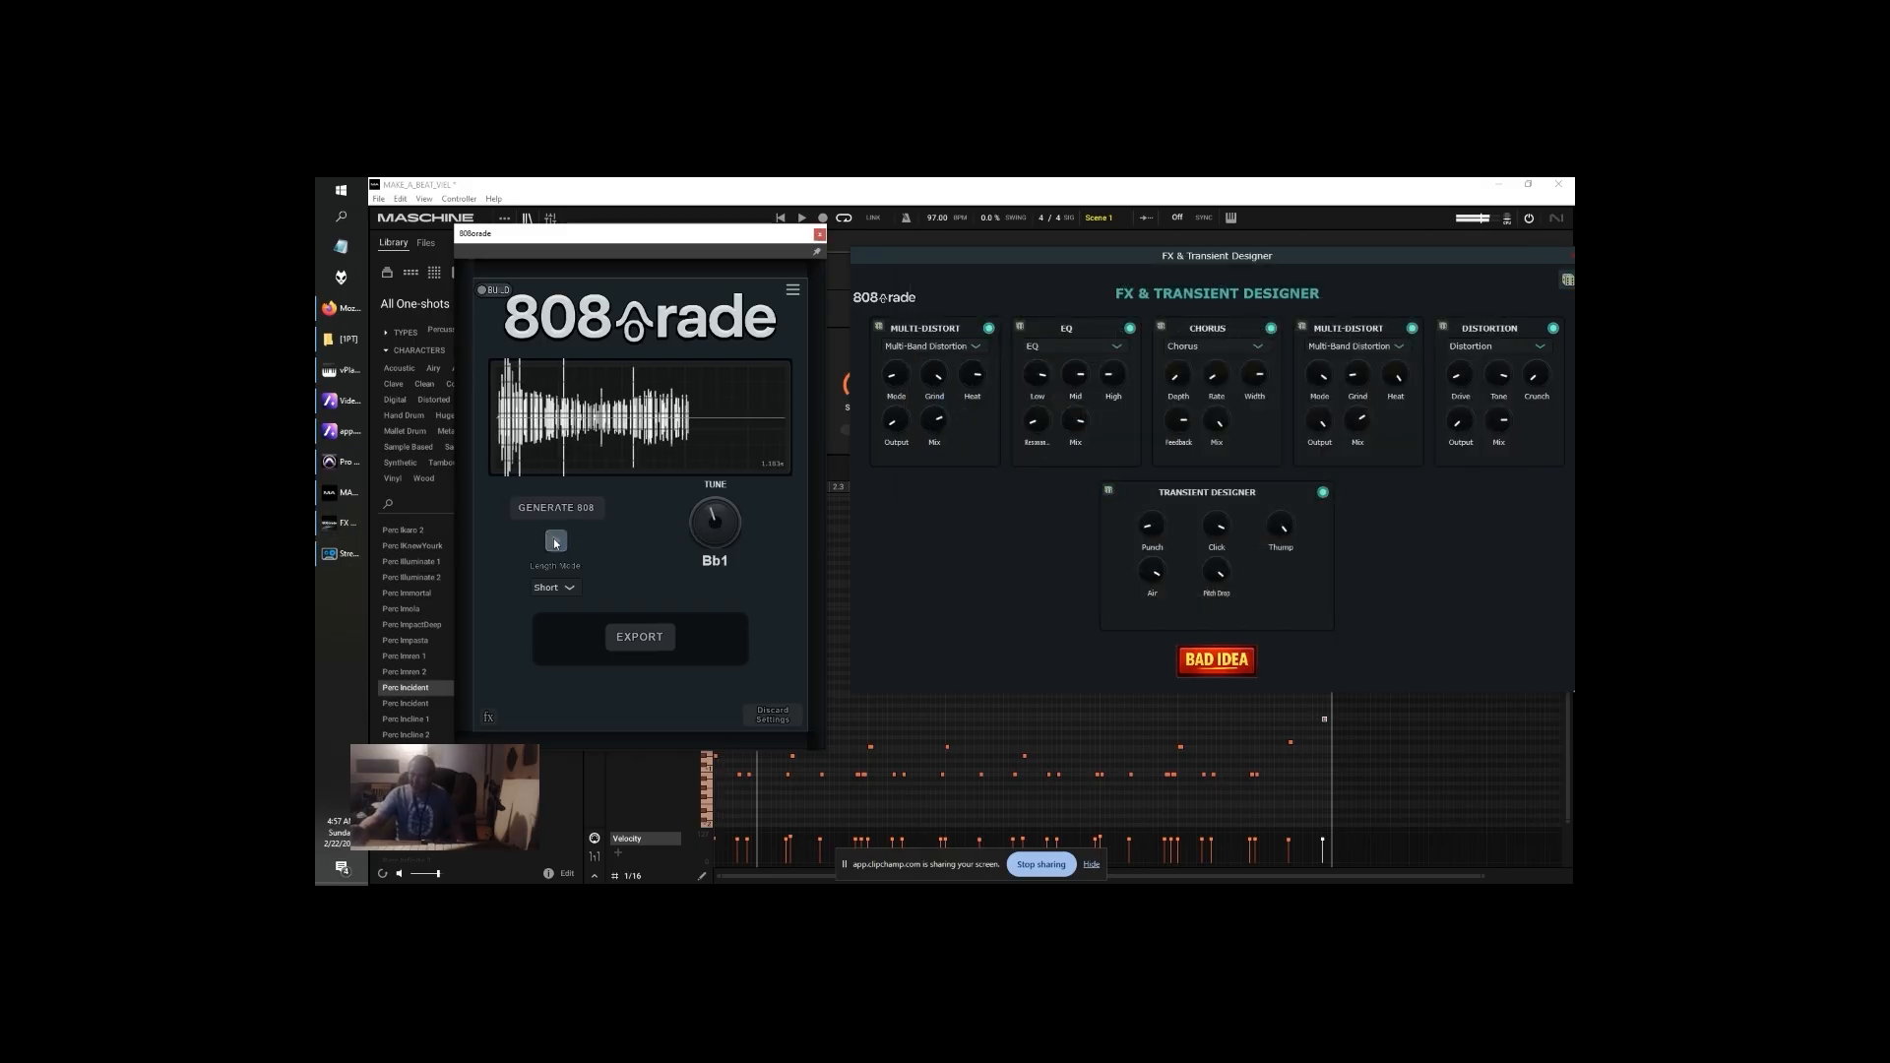
Generate and audition short 808s with the current effects chain until a C#1 sound is produced
{"action": "left_click", "coordinate": [556, 510]}
{"action": "left_click", "coordinate": [554, 540]}
{"action": "left_click", "coordinate": [556, 510]}
{"action": "left_click", "coordinate": [554, 540]}
{"action": "left_click", "coordinate": [556, 510]}
{"action": "left_click", "coordinate": [557, 510]}
{"action": "left_click", "coordinate": [555, 541]}
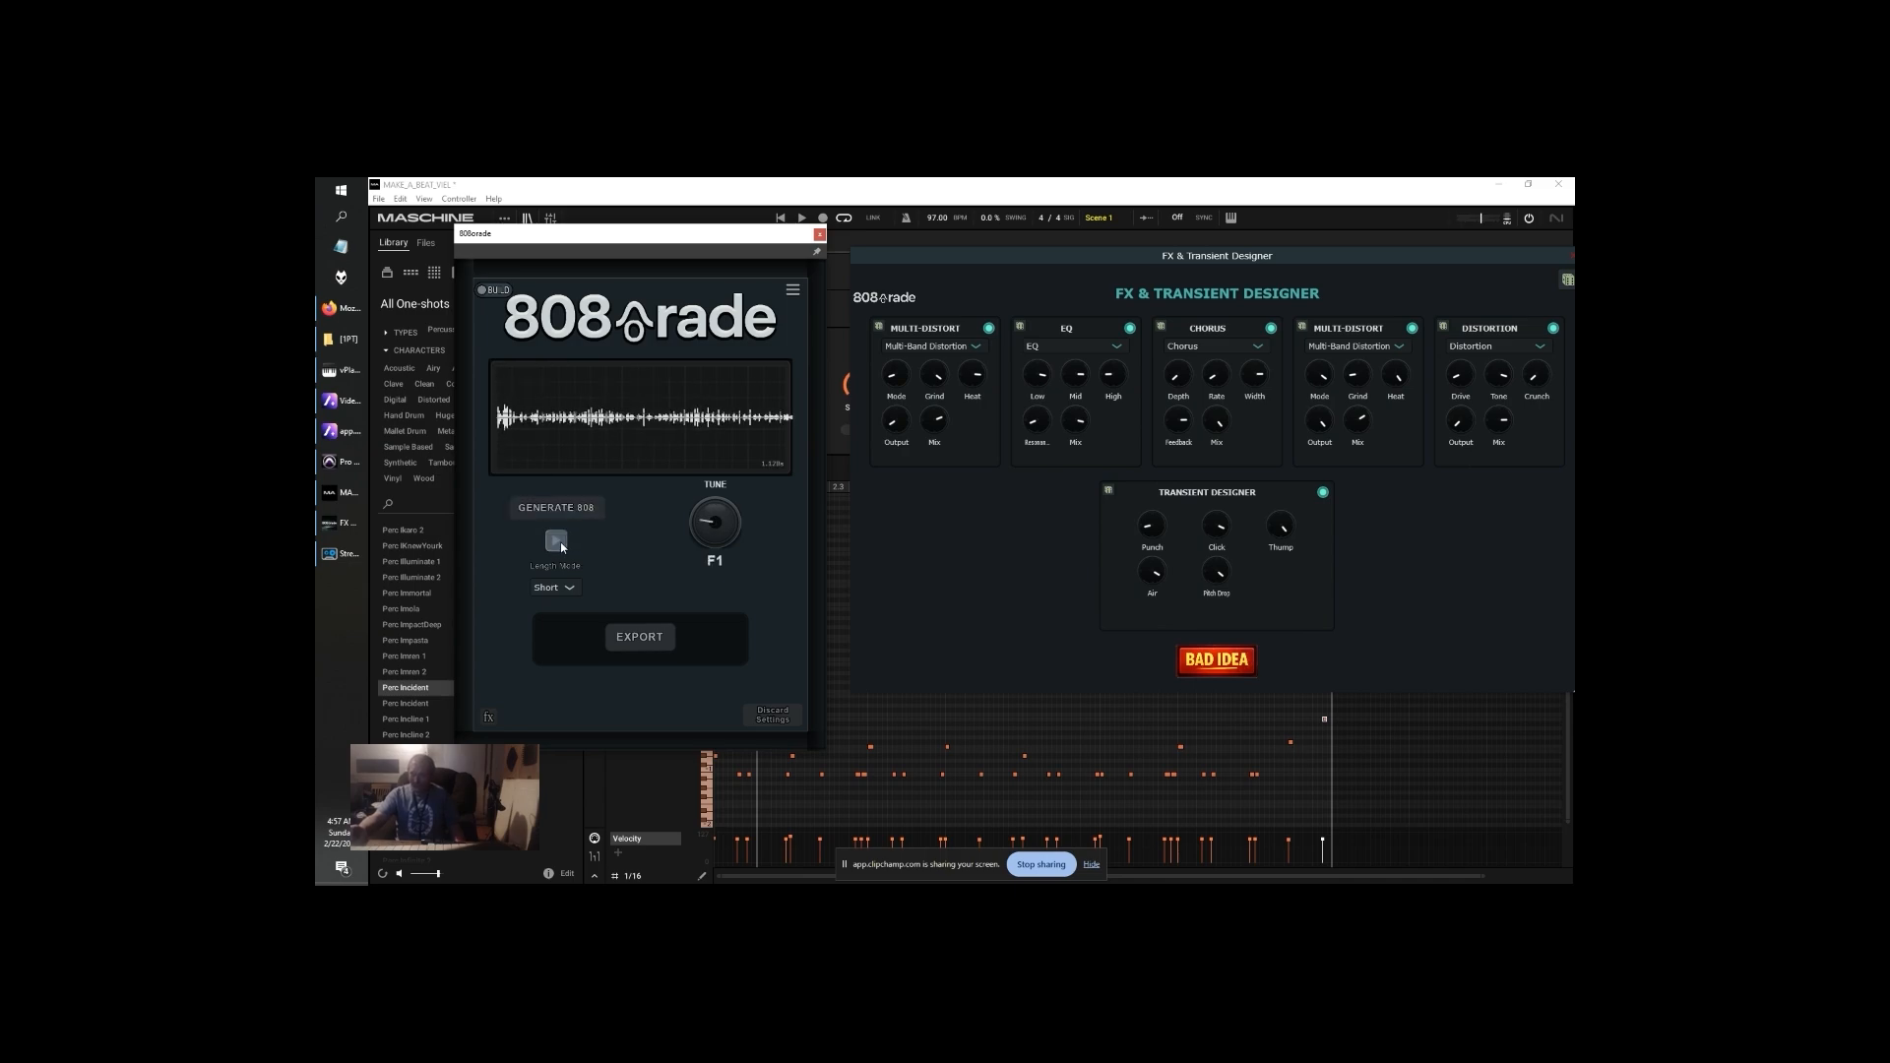
{"action": "left_click", "coordinate": [556, 508]}
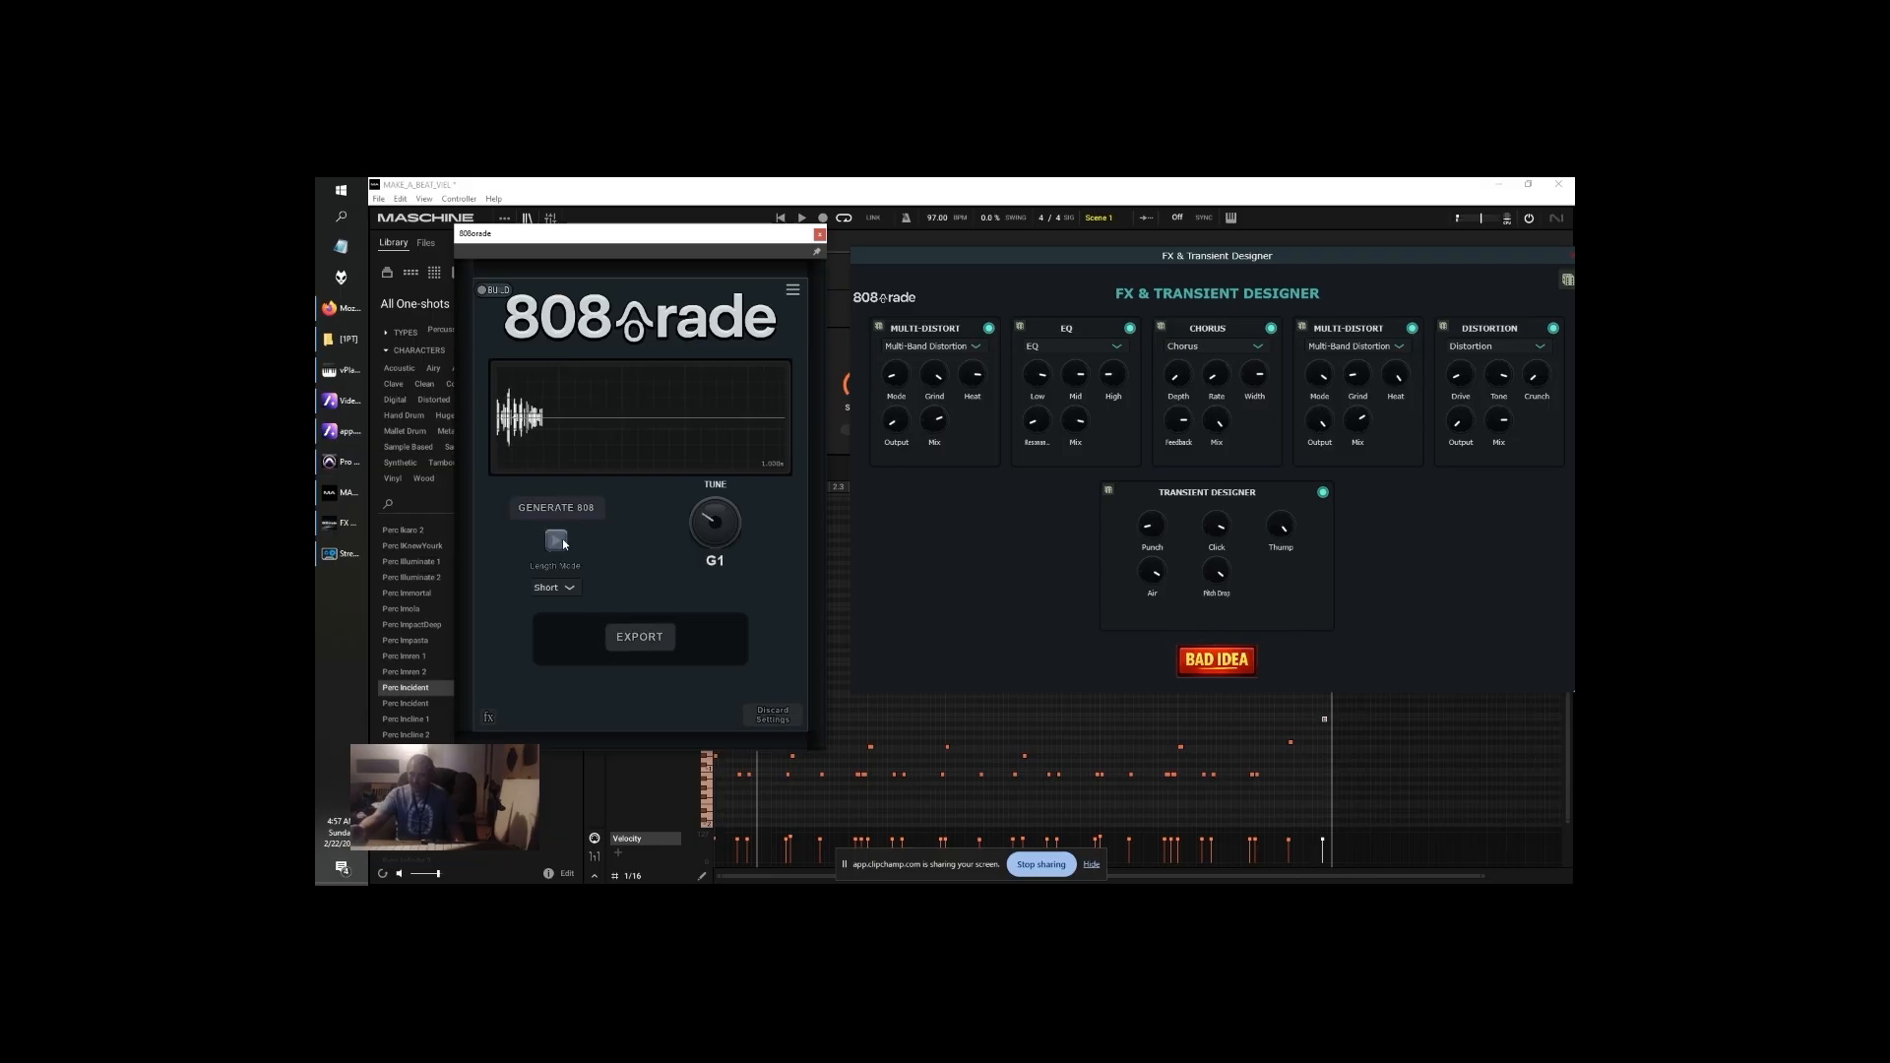
{"action": "left_click", "coordinate": [556, 510]}
{"action": "left_click", "coordinate": [557, 545]}
{"action": "left_click", "coordinate": [557, 514]}
{"action": "left_click", "coordinate": [556, 507]}
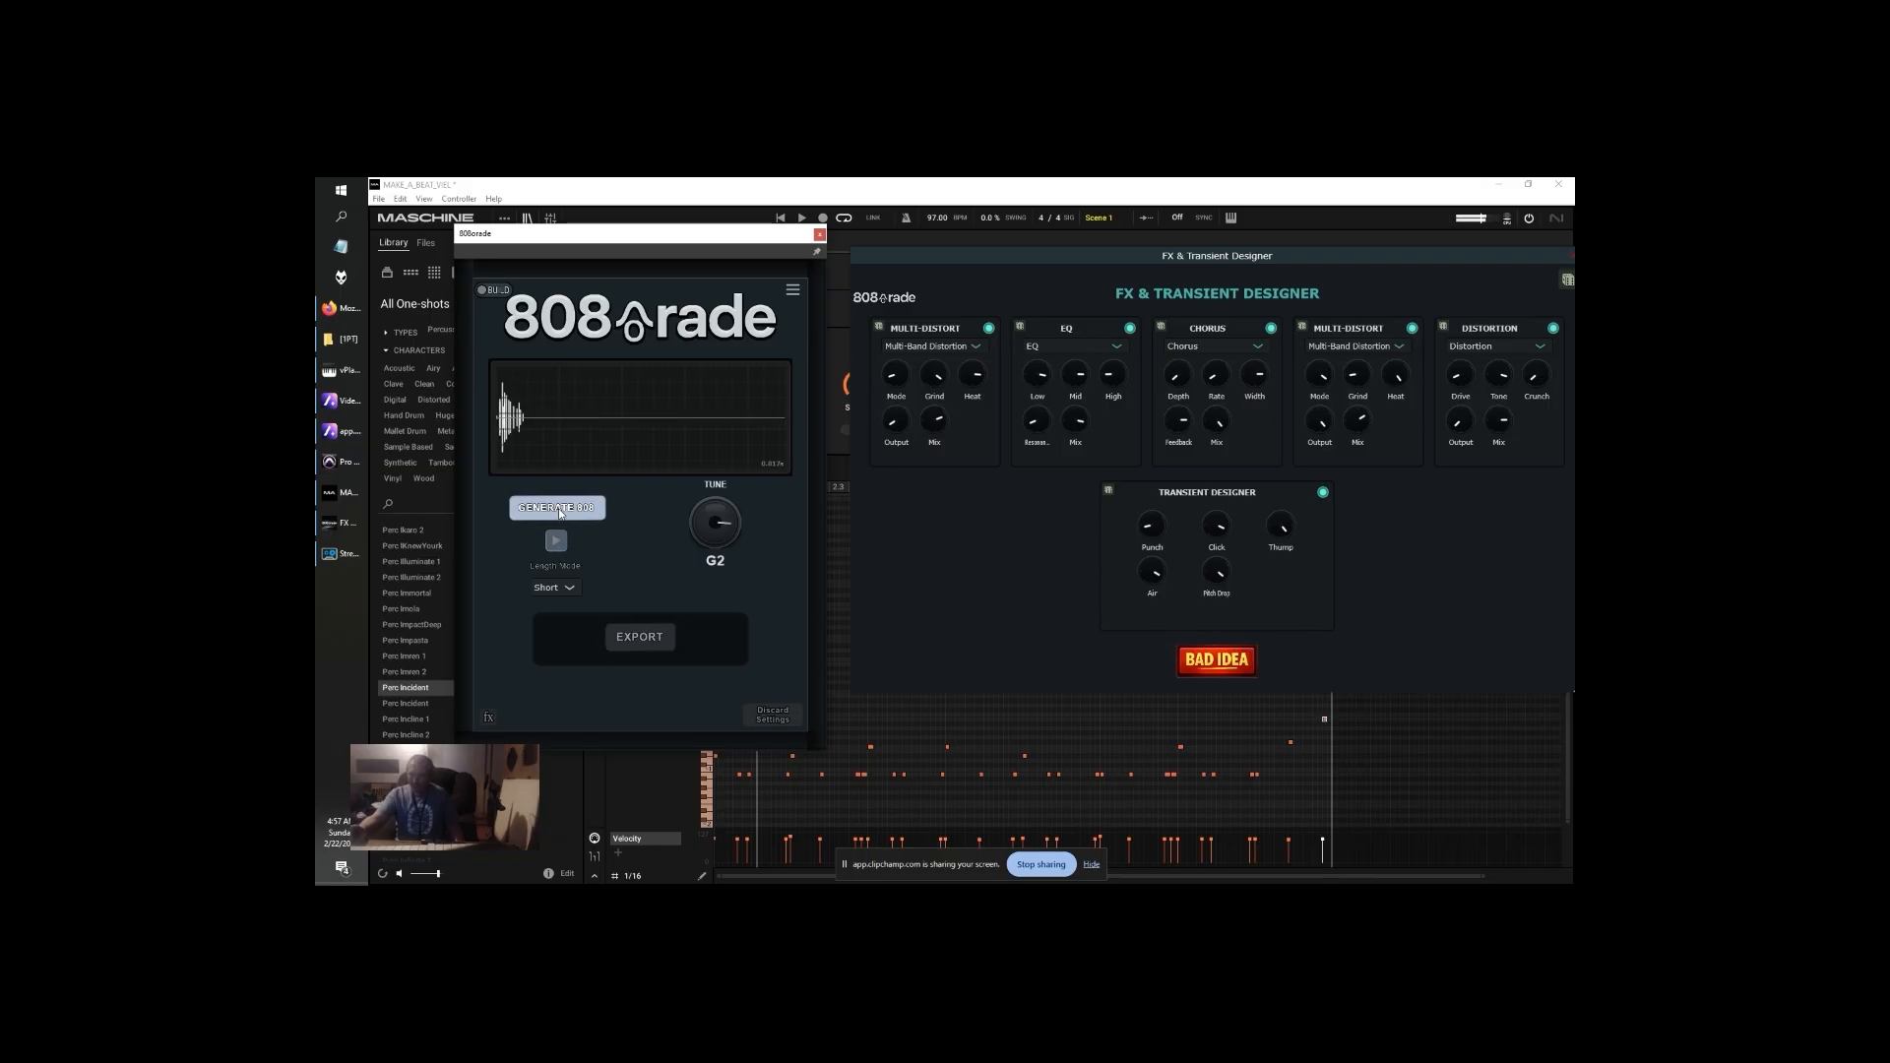
Export the C#1 sound to the kit folder as "14- 808 - C#.wav", basing the name on file 13
{"action": "left_click", "coordinate": [618, 644]}
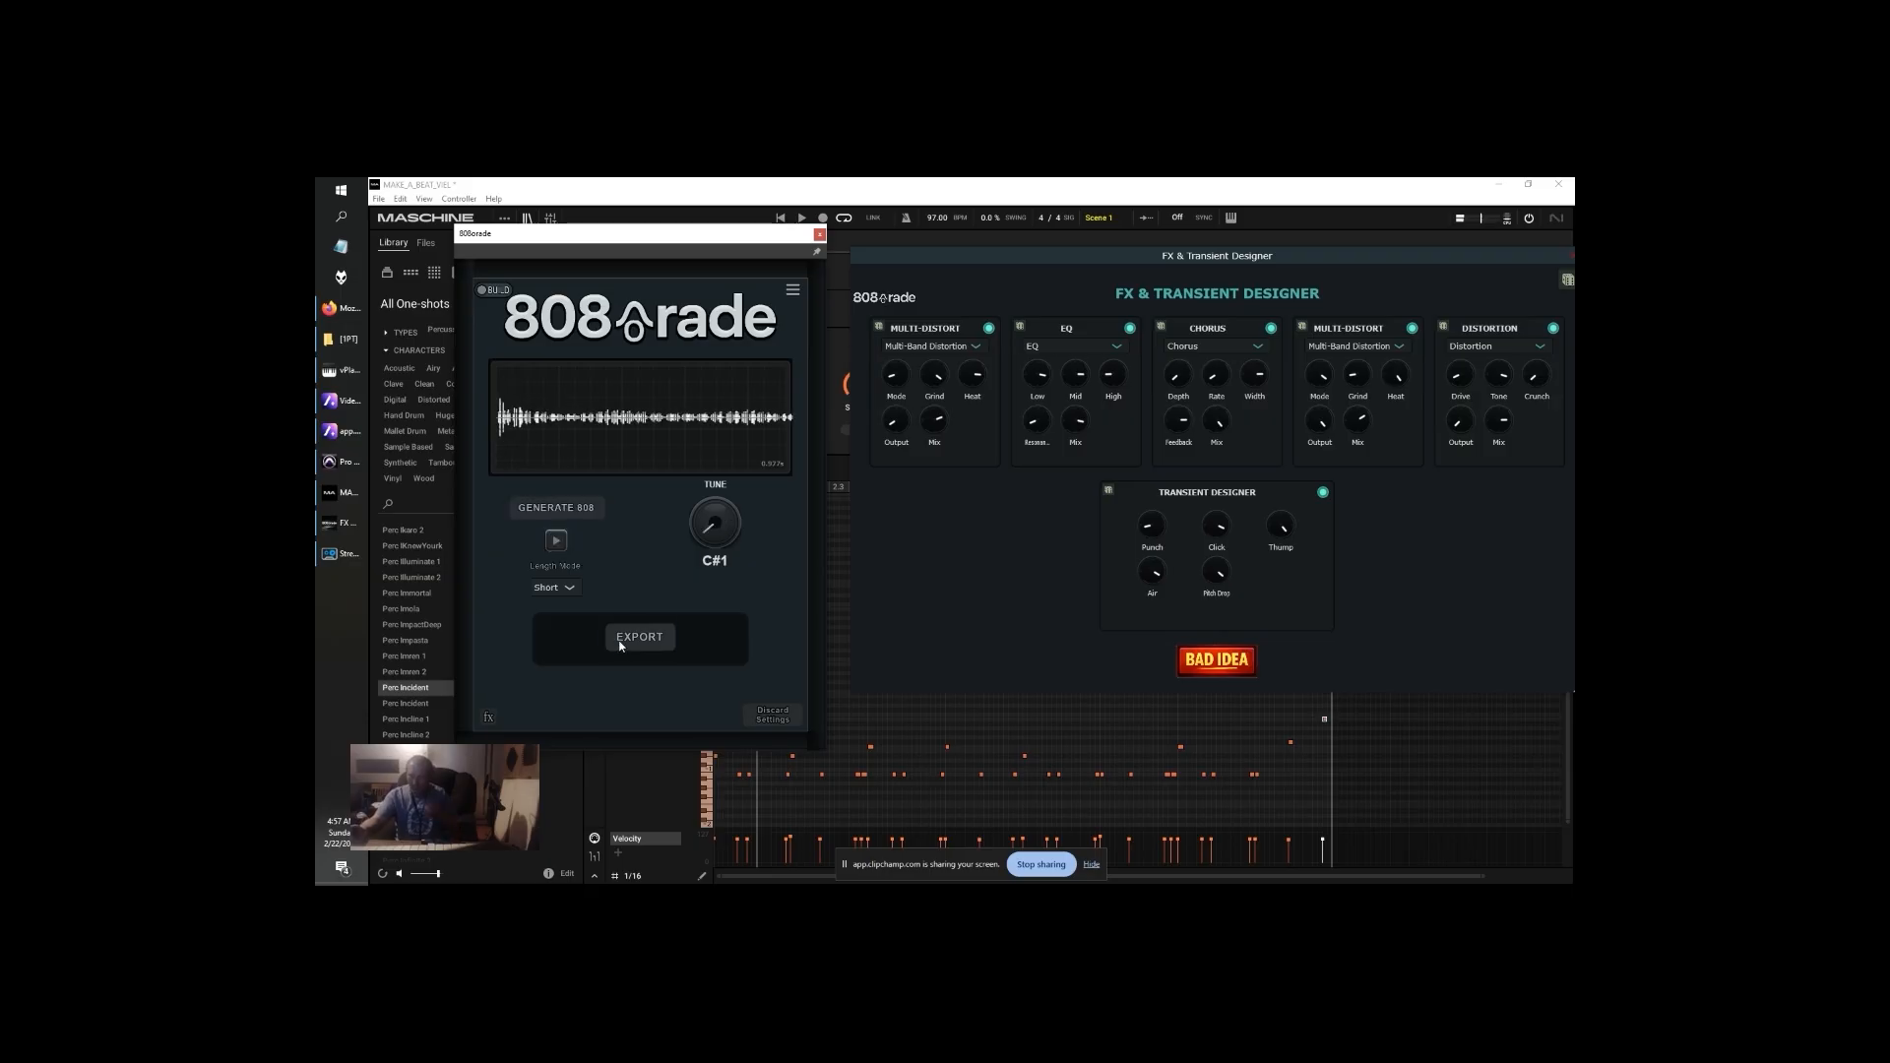
{"action": "left_click", "coordinate": [1074, 518]}
{"action": "left_click", "coordinate": [1033, 542]}
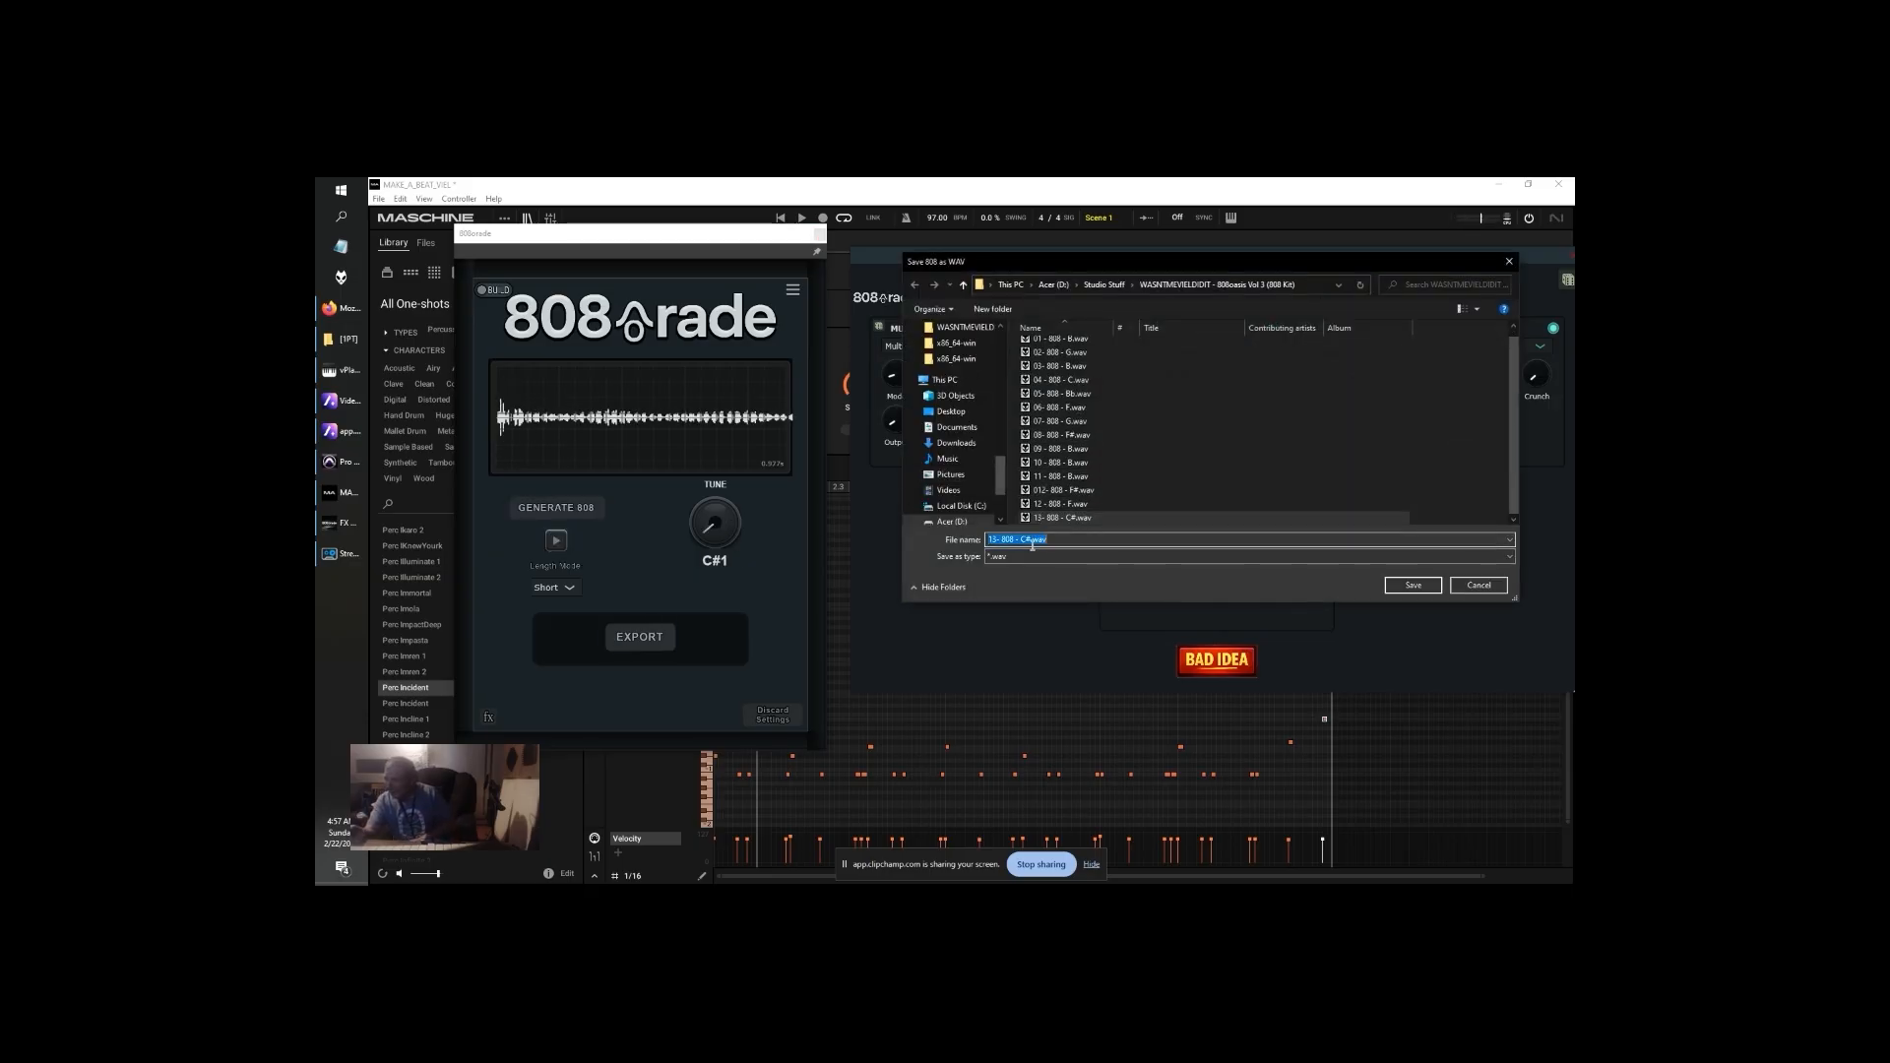
{"action": "key", "text": "BackSpace"}
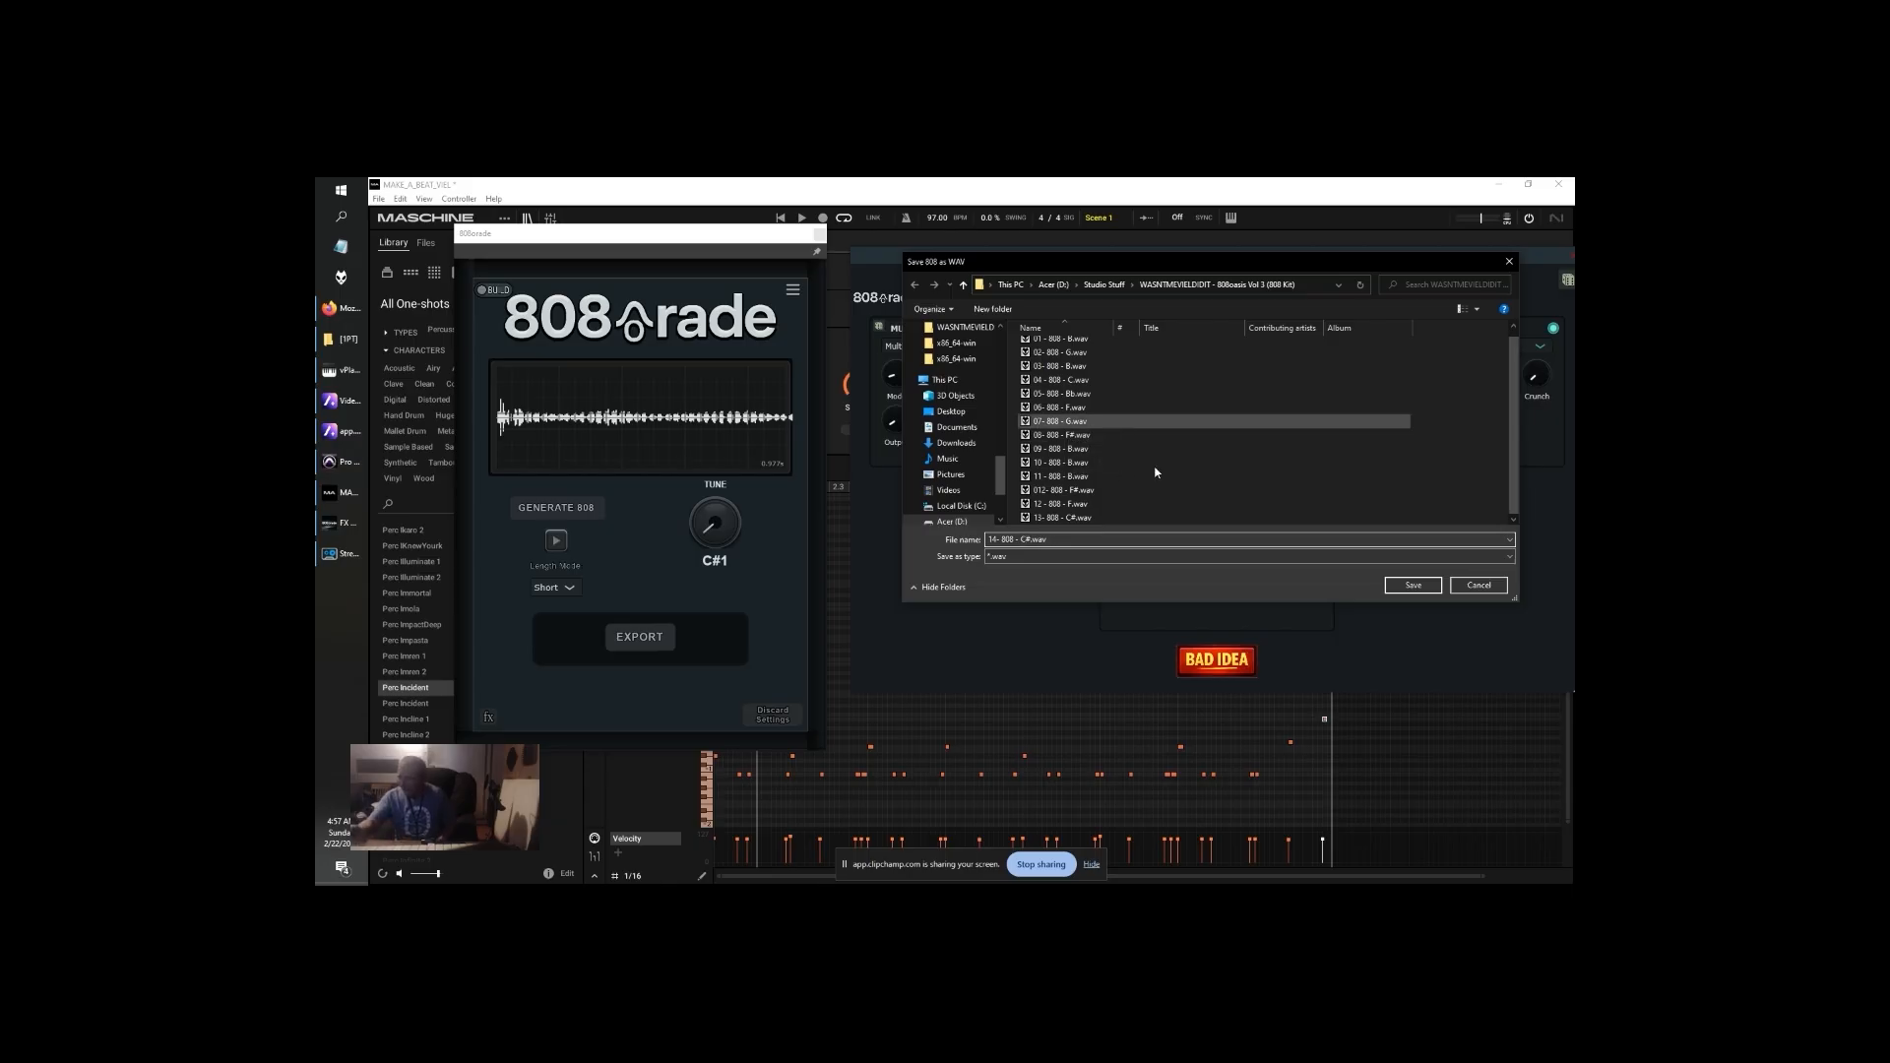
{"action": "left_click", "coordinate": [1403, 586]}
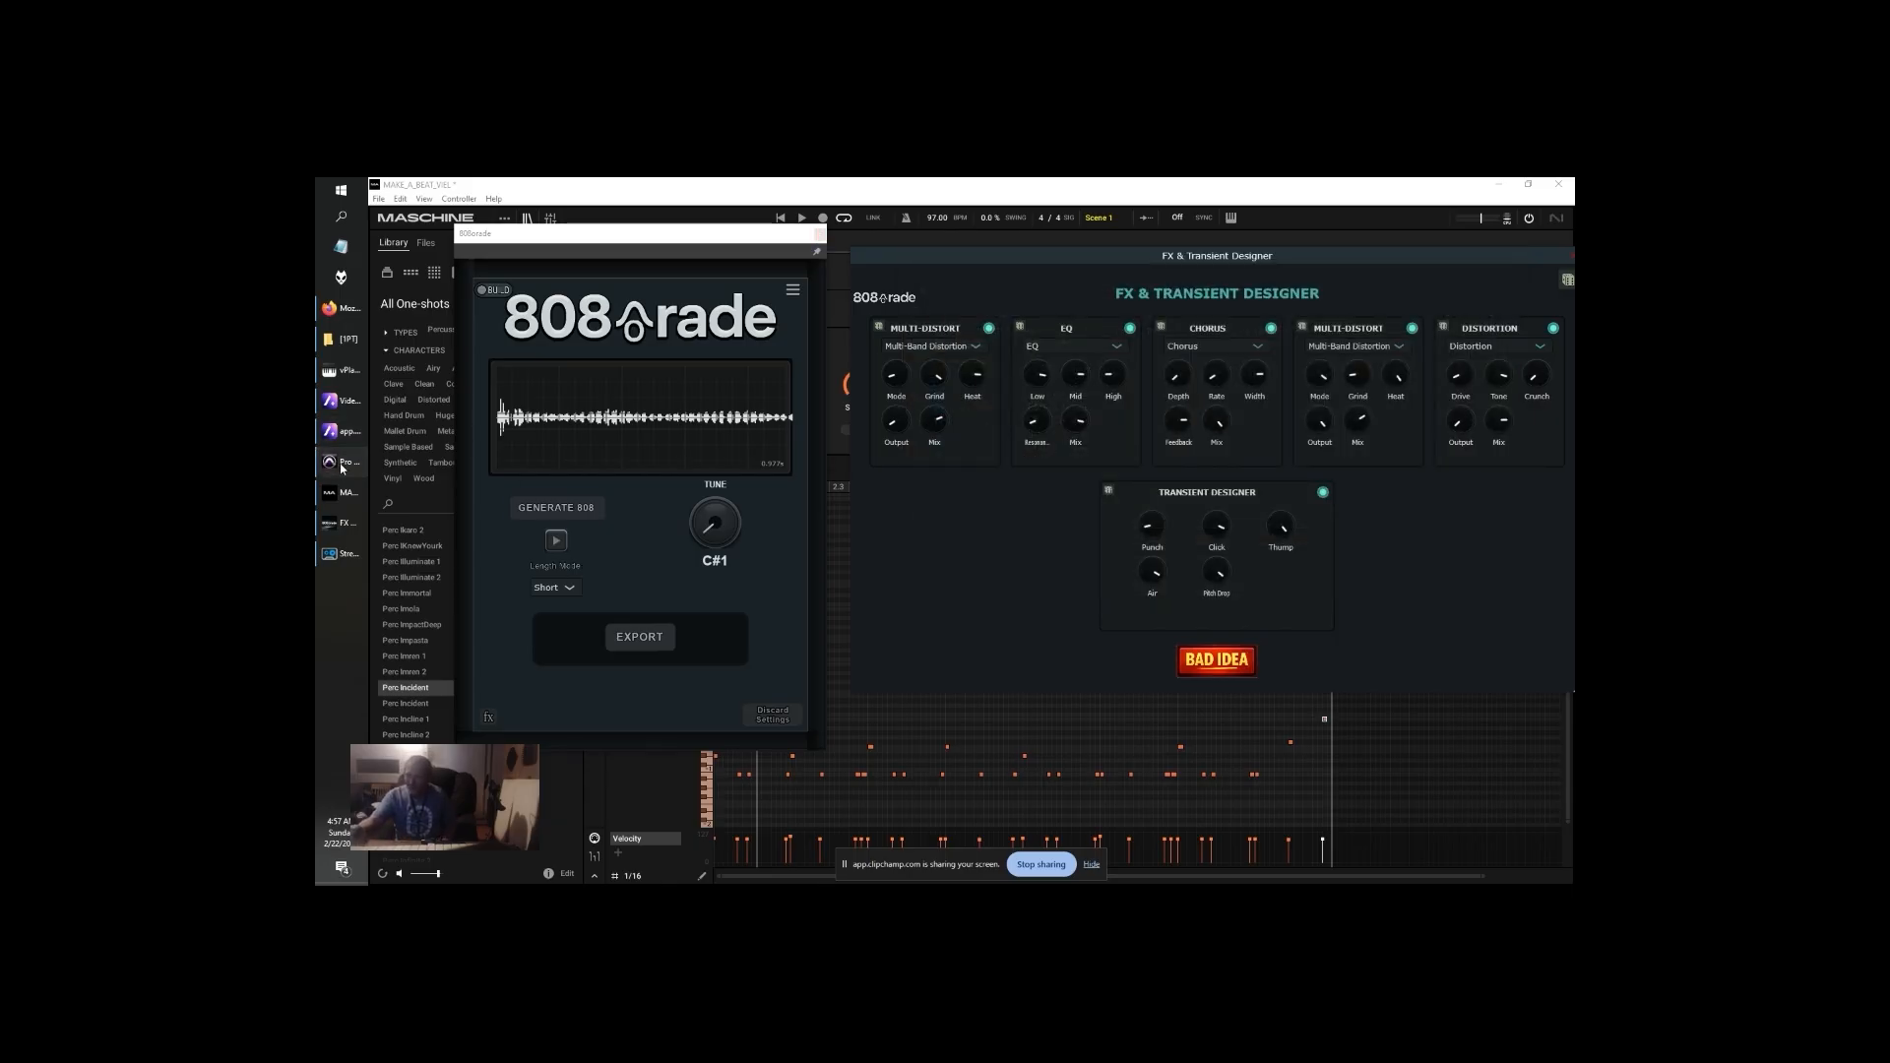
Generate and audition a new short 808 tuned to F#1
{"action": "left_click", "coordinate": [349, 406]}
{"action": "left_click", "coordinate": [349, 406]}
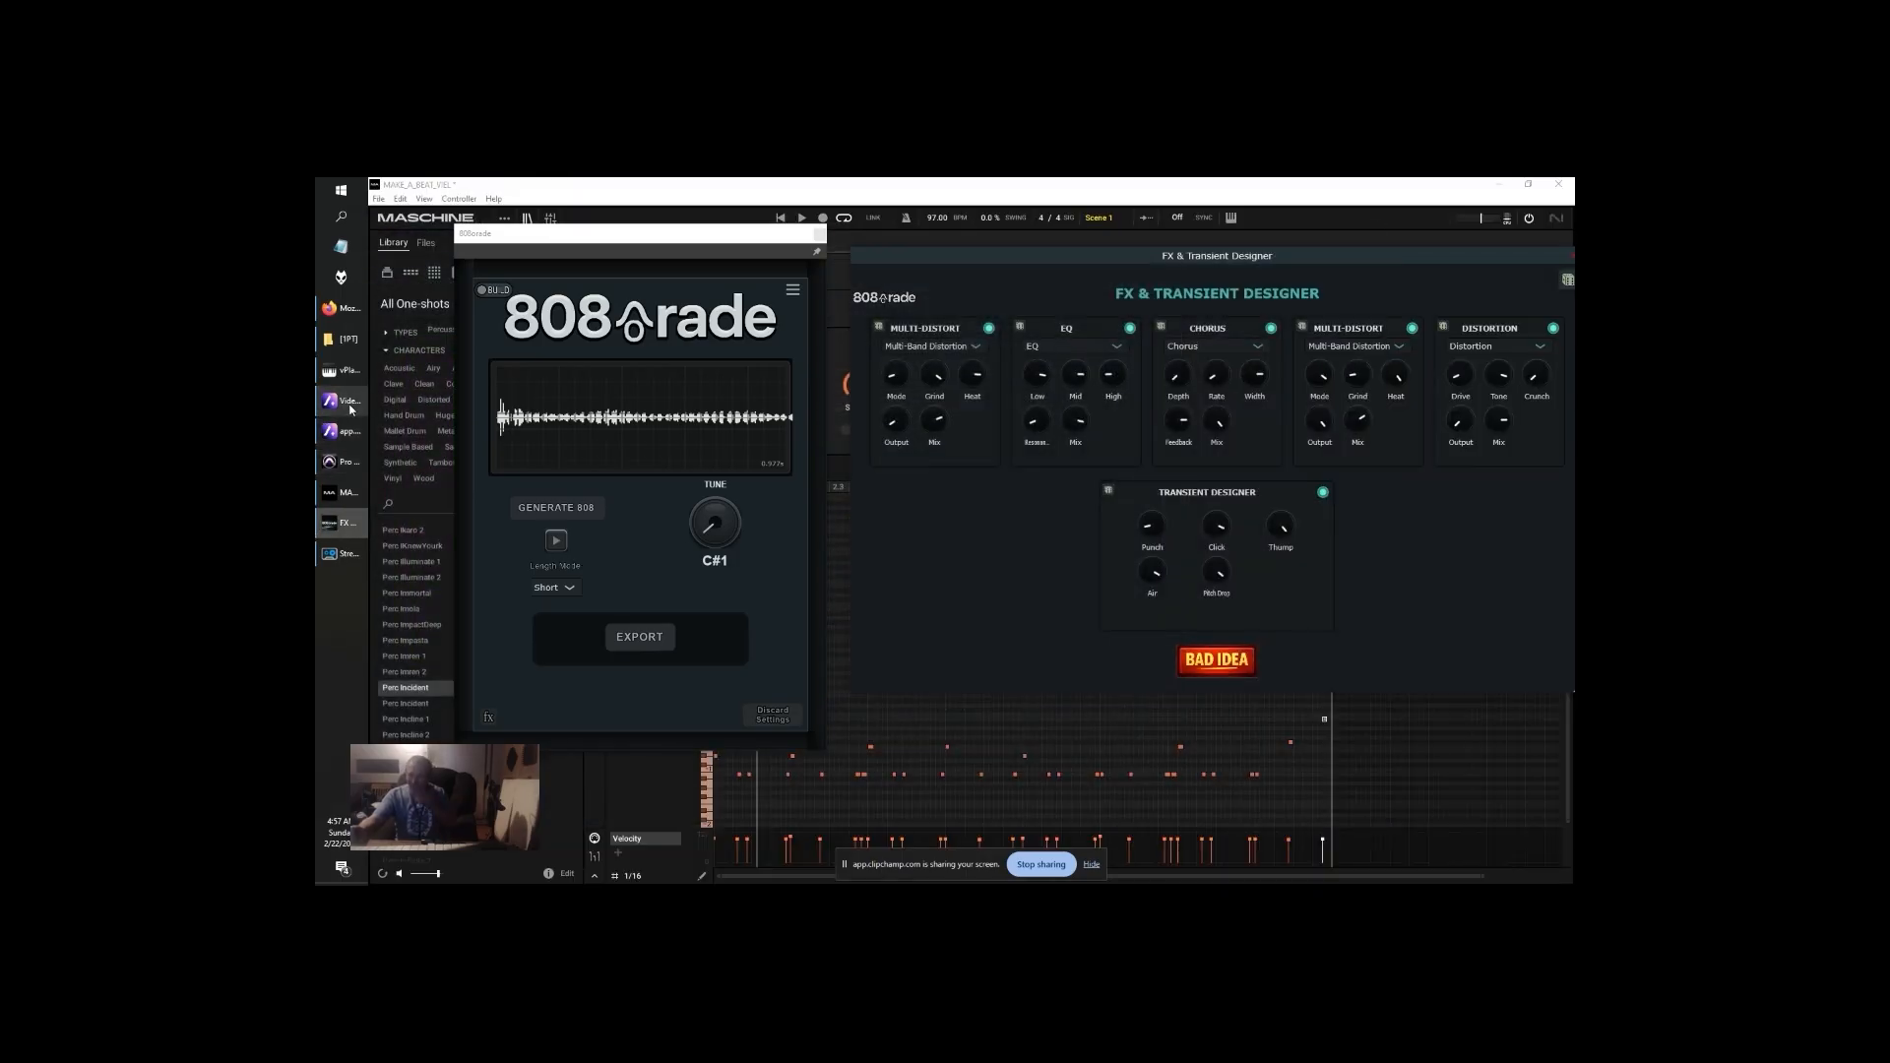
{"action": "left_click", "coordinate": [577, 513]}
{"action": "left_click", "coordinate": [561, 512]}
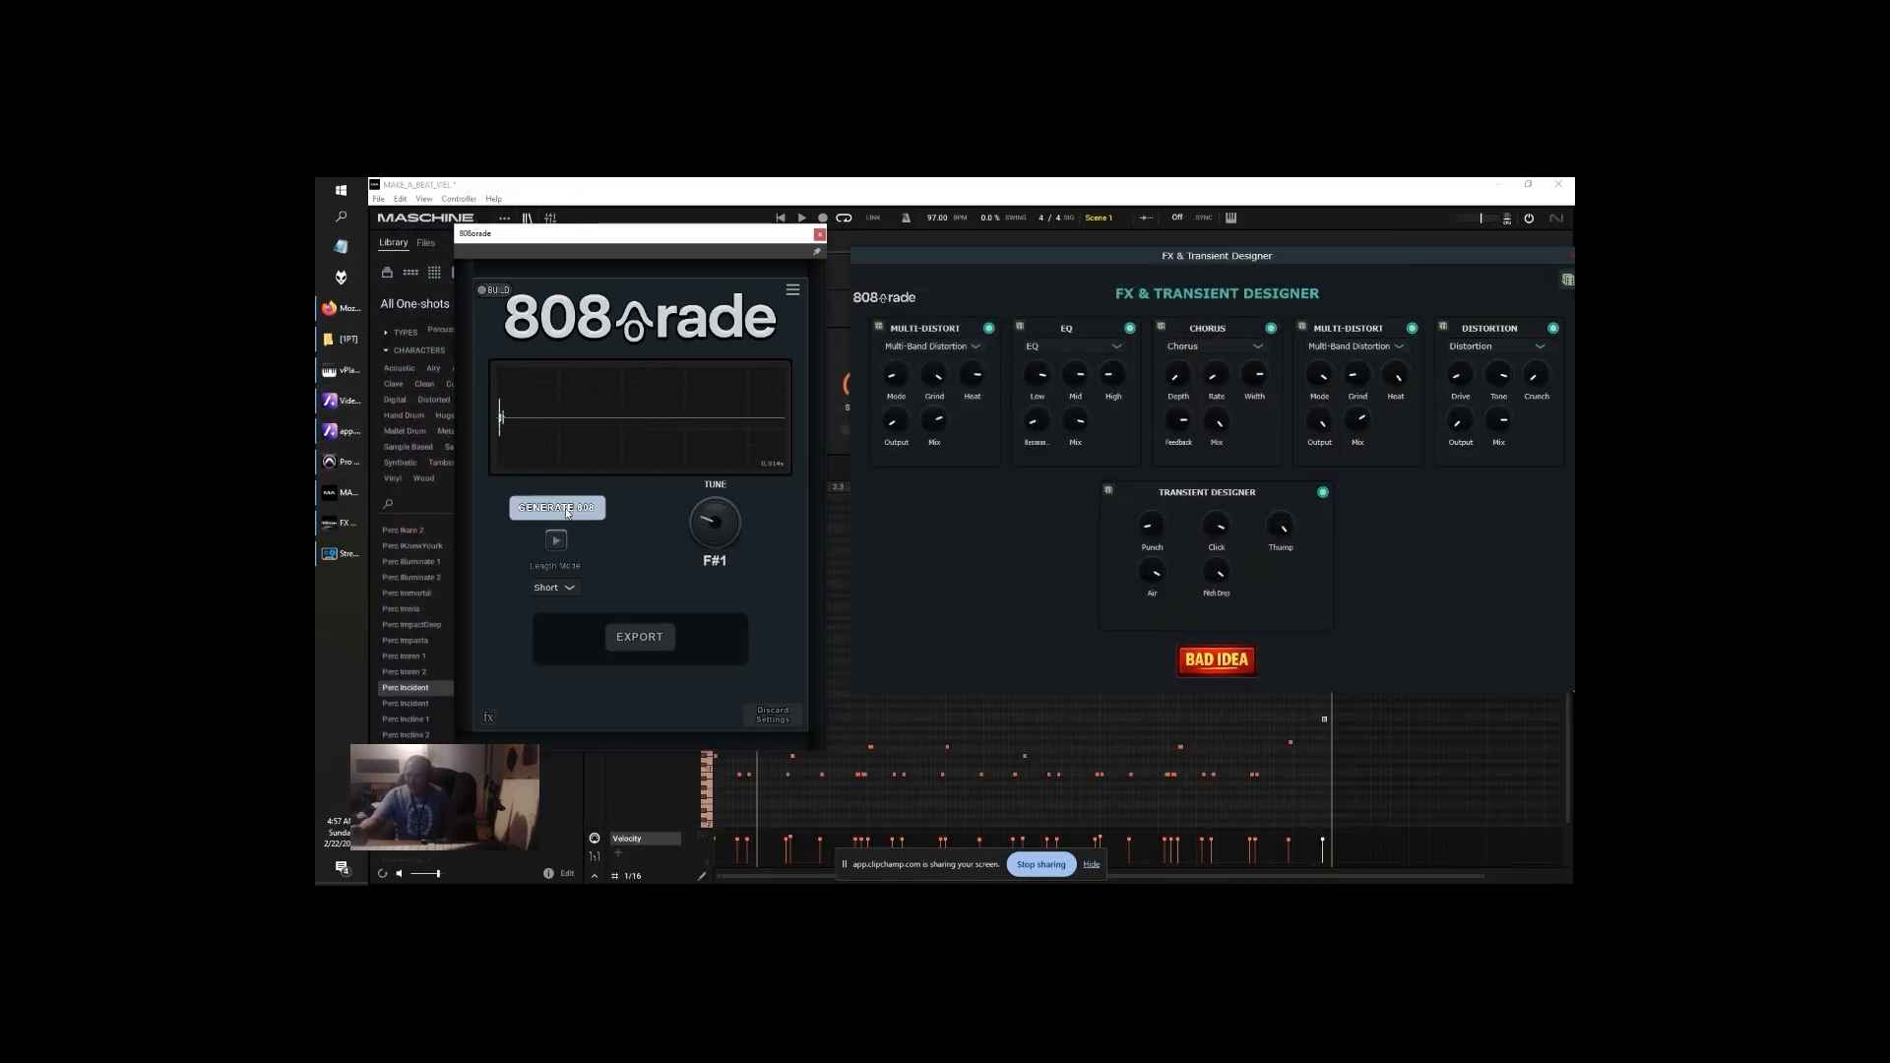
{"action": "left_click", "coordinate": [558, 546]}
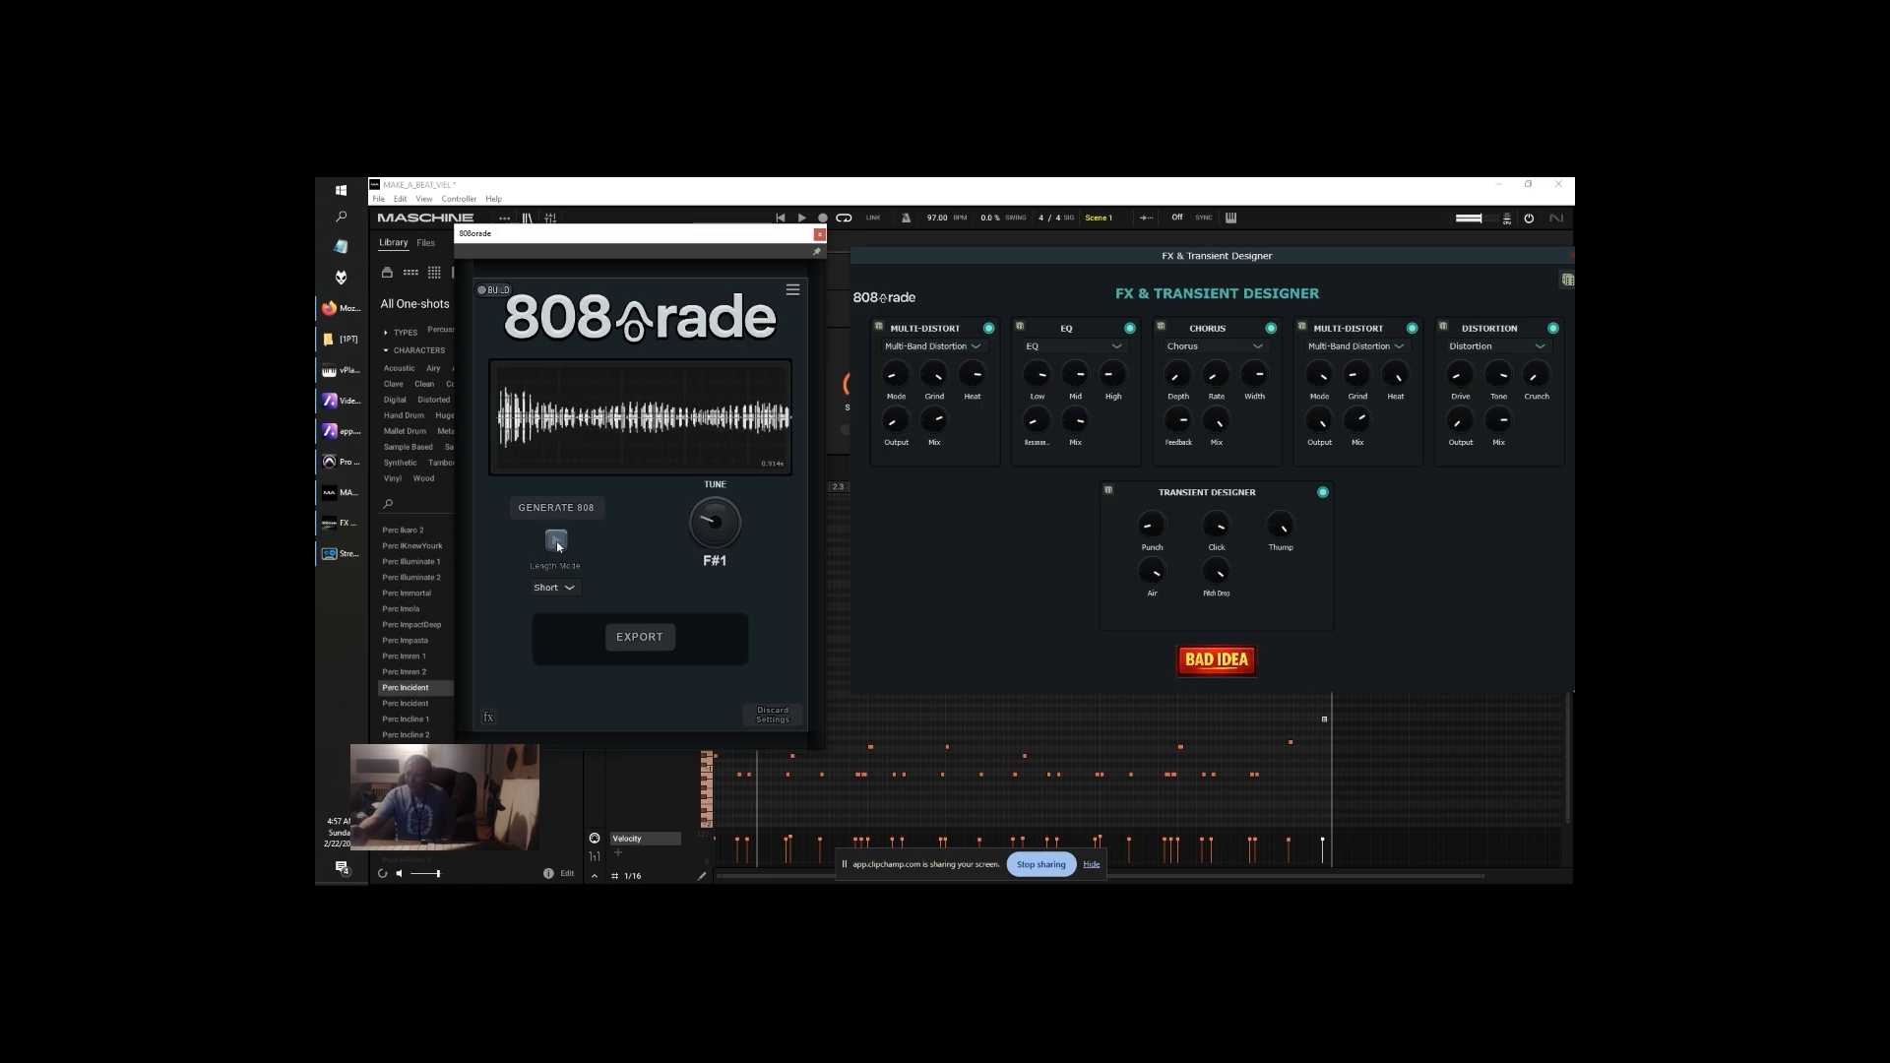
Export the F#1 sound to the kit folder as "15 - 808 - F#.wav", basing the name on file 14
{"action": "left_click", "coordinate": [636, 640]}
{"action": "left_click", "coordinate": [1083, 517]}
{"action": "left_click", "coordinate": [1088, 538]}
{"action": "key", "text": "BackSpace"}
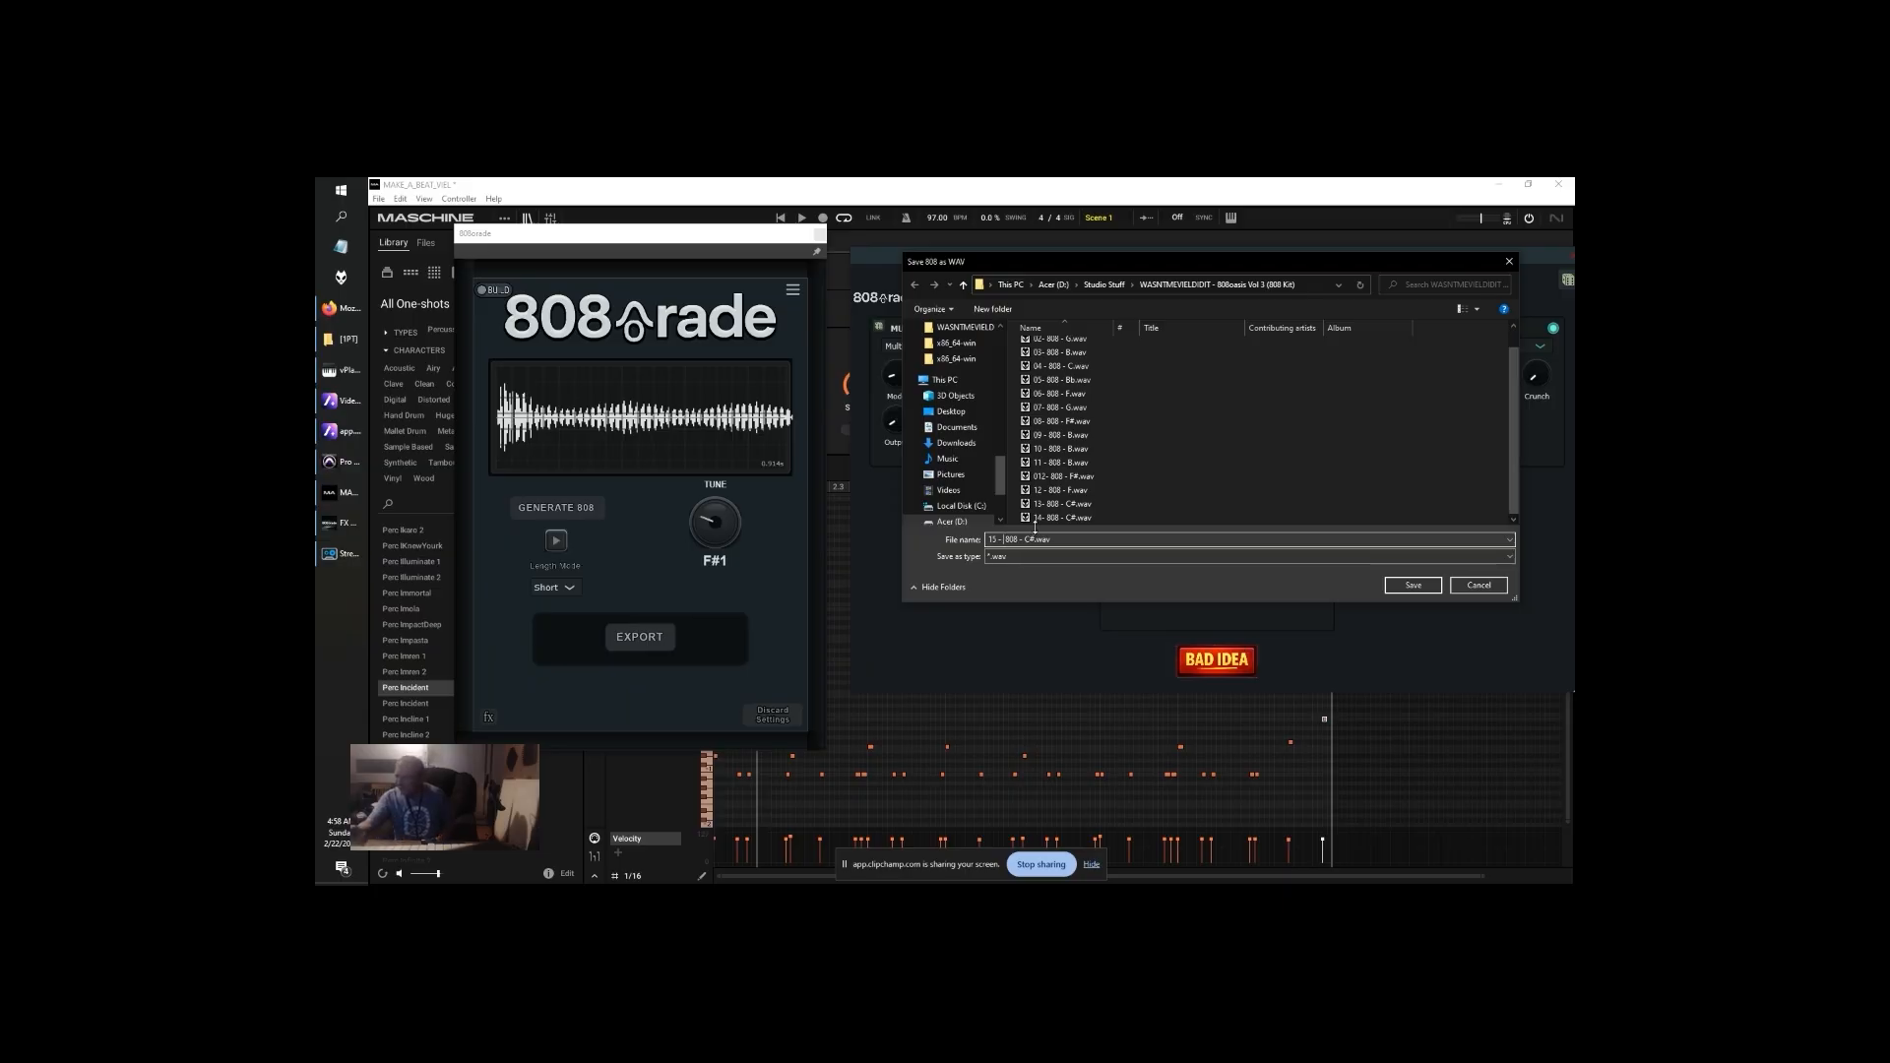
{"action": "key", "text": "BackSpace"}
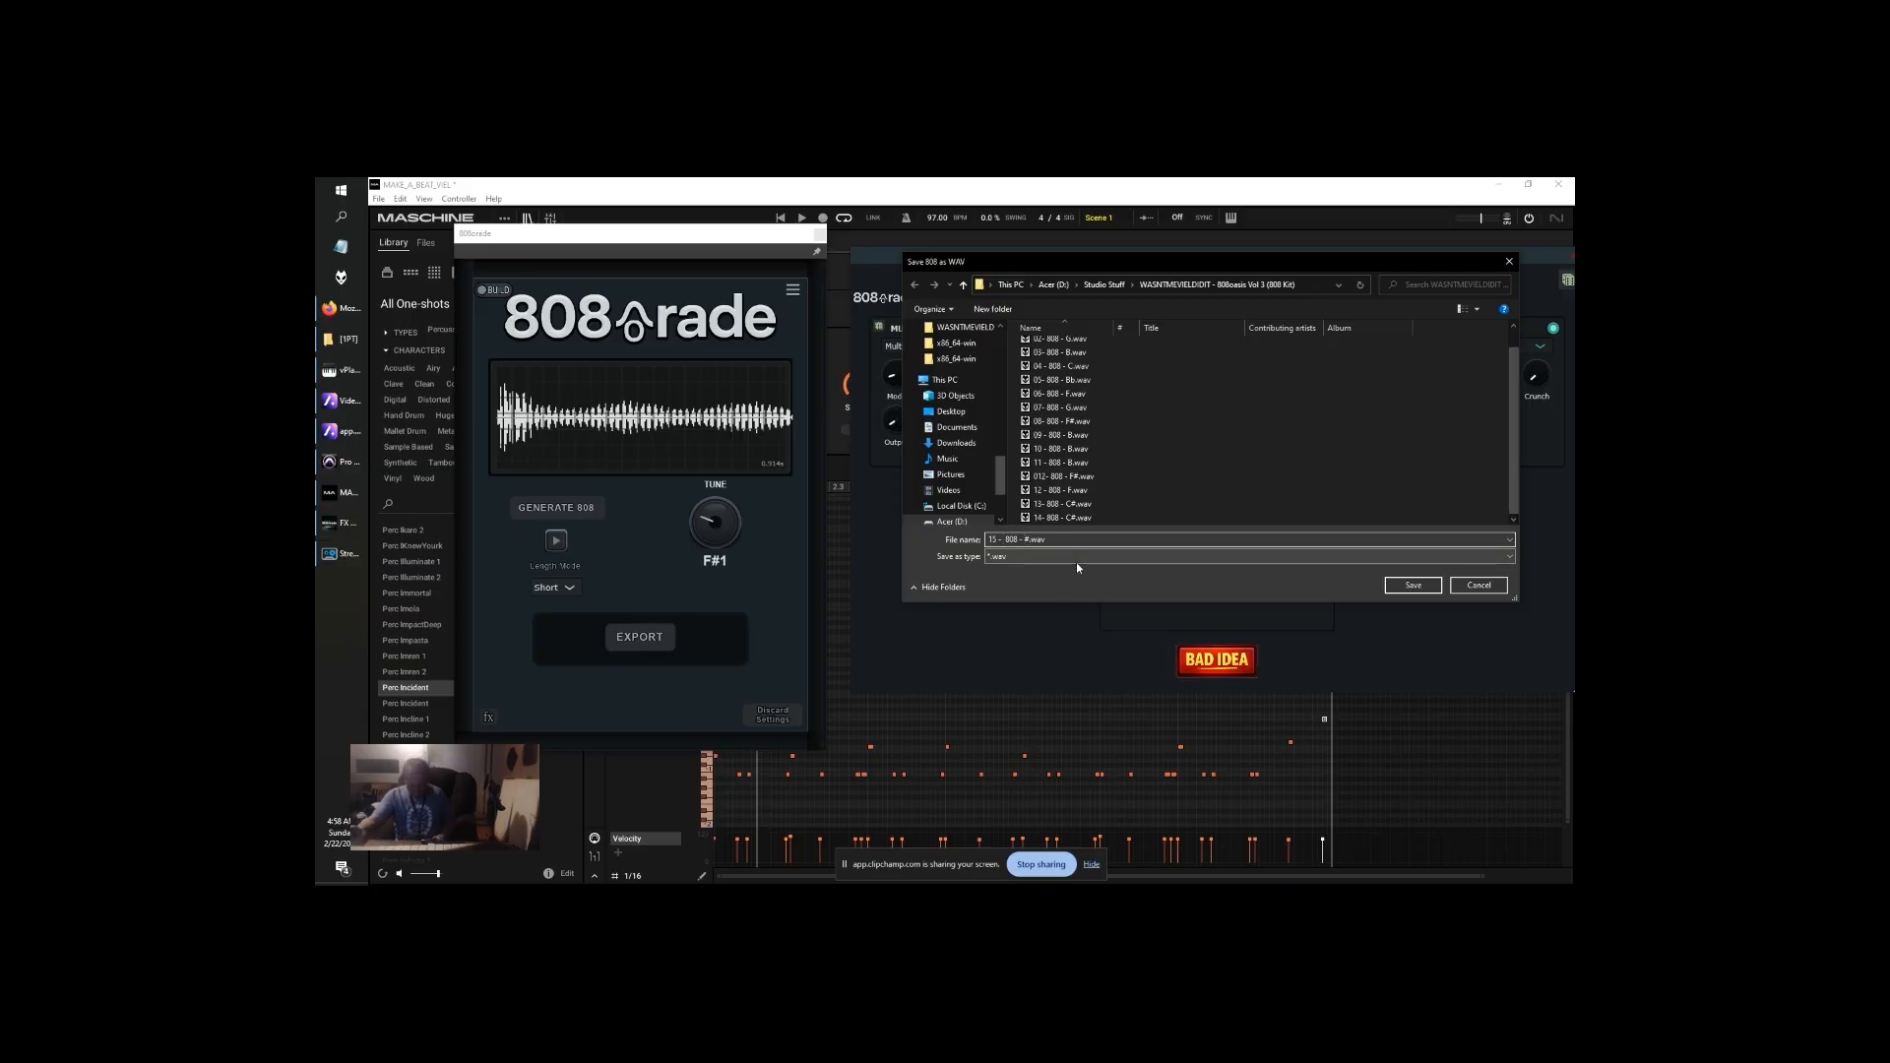
{"action": "type", "text": "F"}
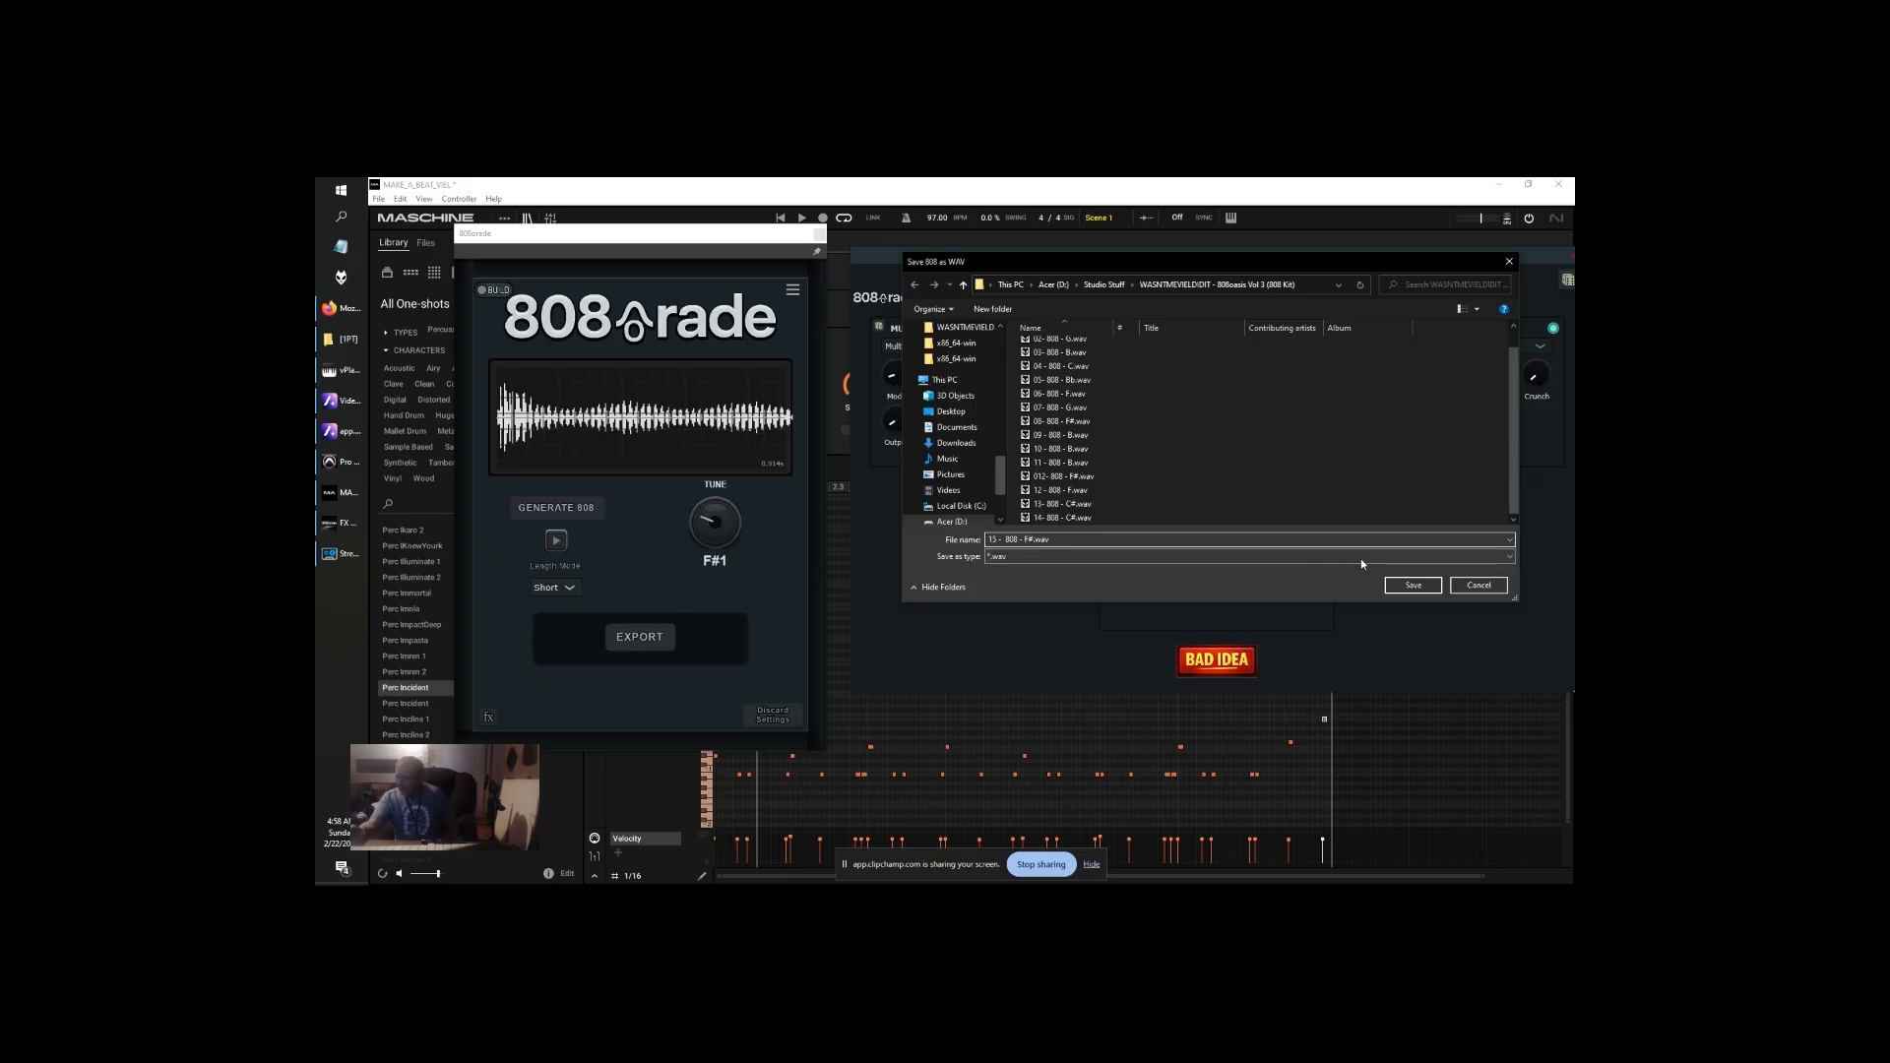
{"action": "left_click", "coordinate": [1413, 586]}
Randomize the effects chain and transient designer, and generate a series of short 808s to audition
{"action": "left_click", "coordinate": [557, 507]}
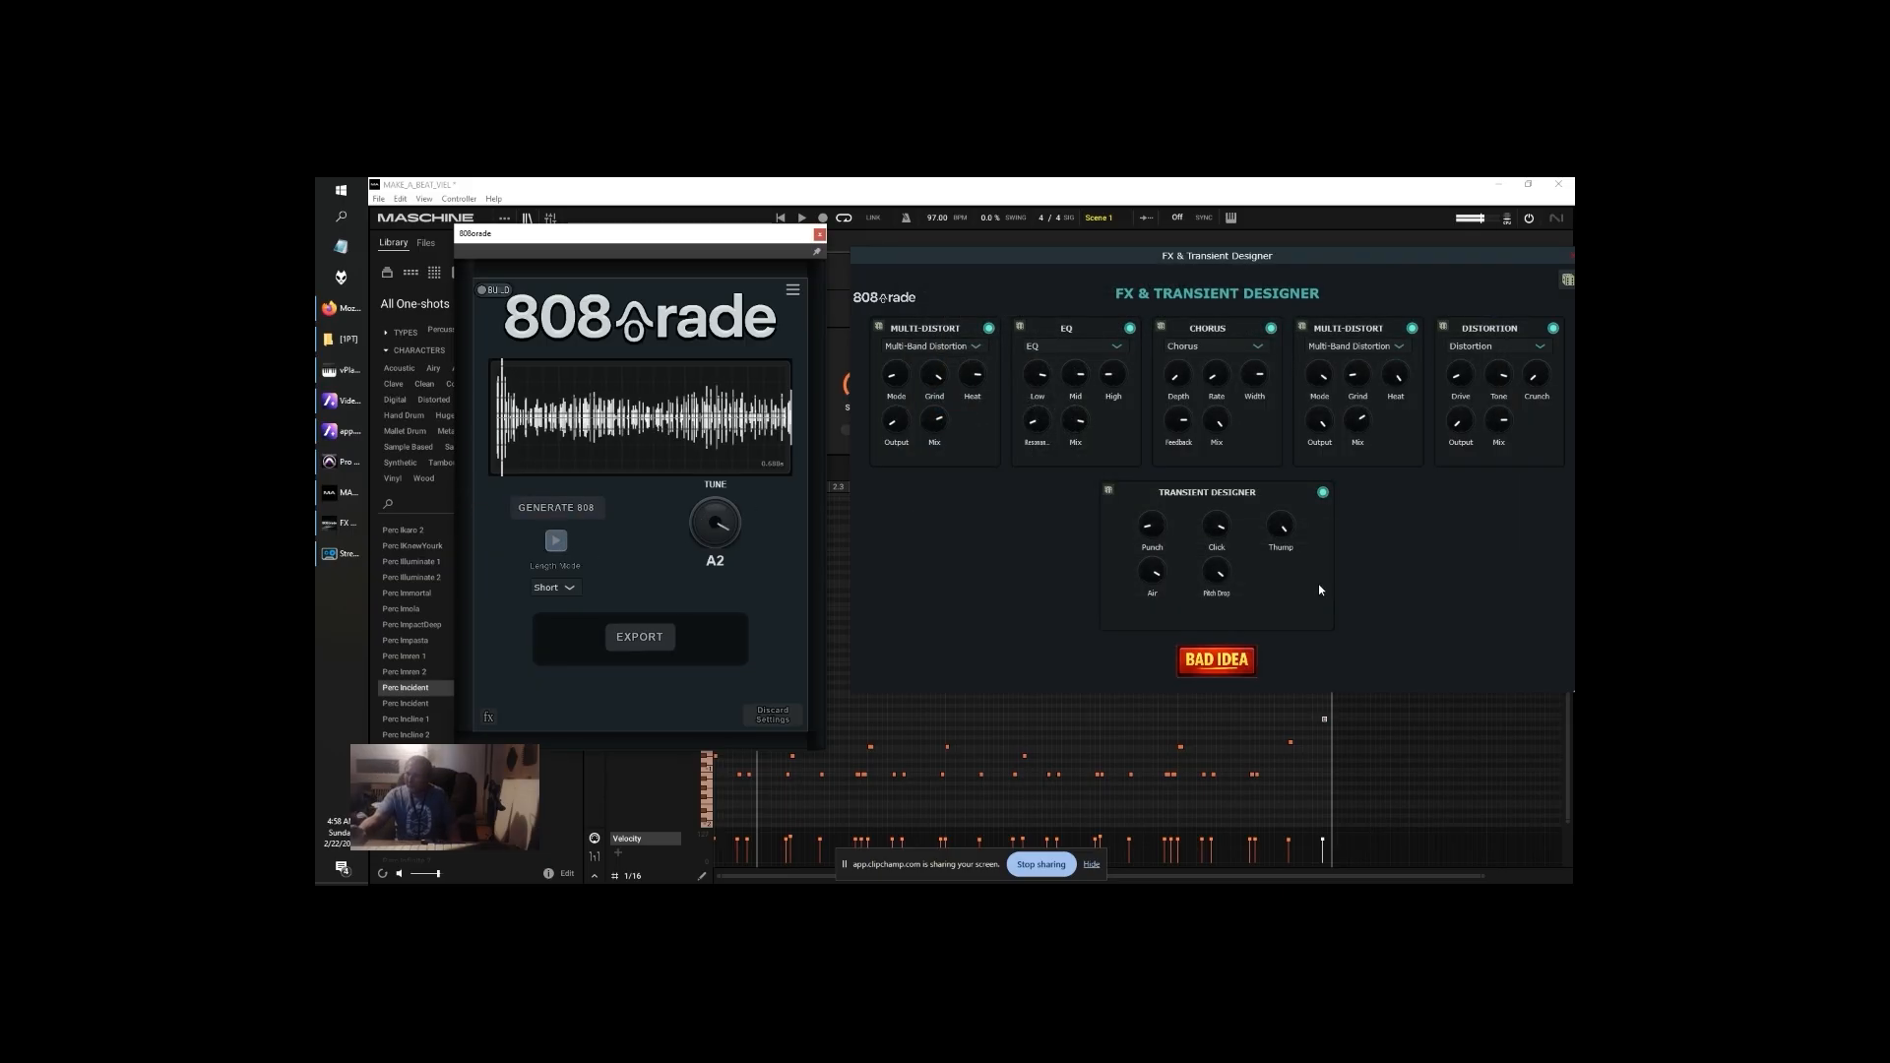
{"action": "left_click", "coordinate": [1087, 522]}
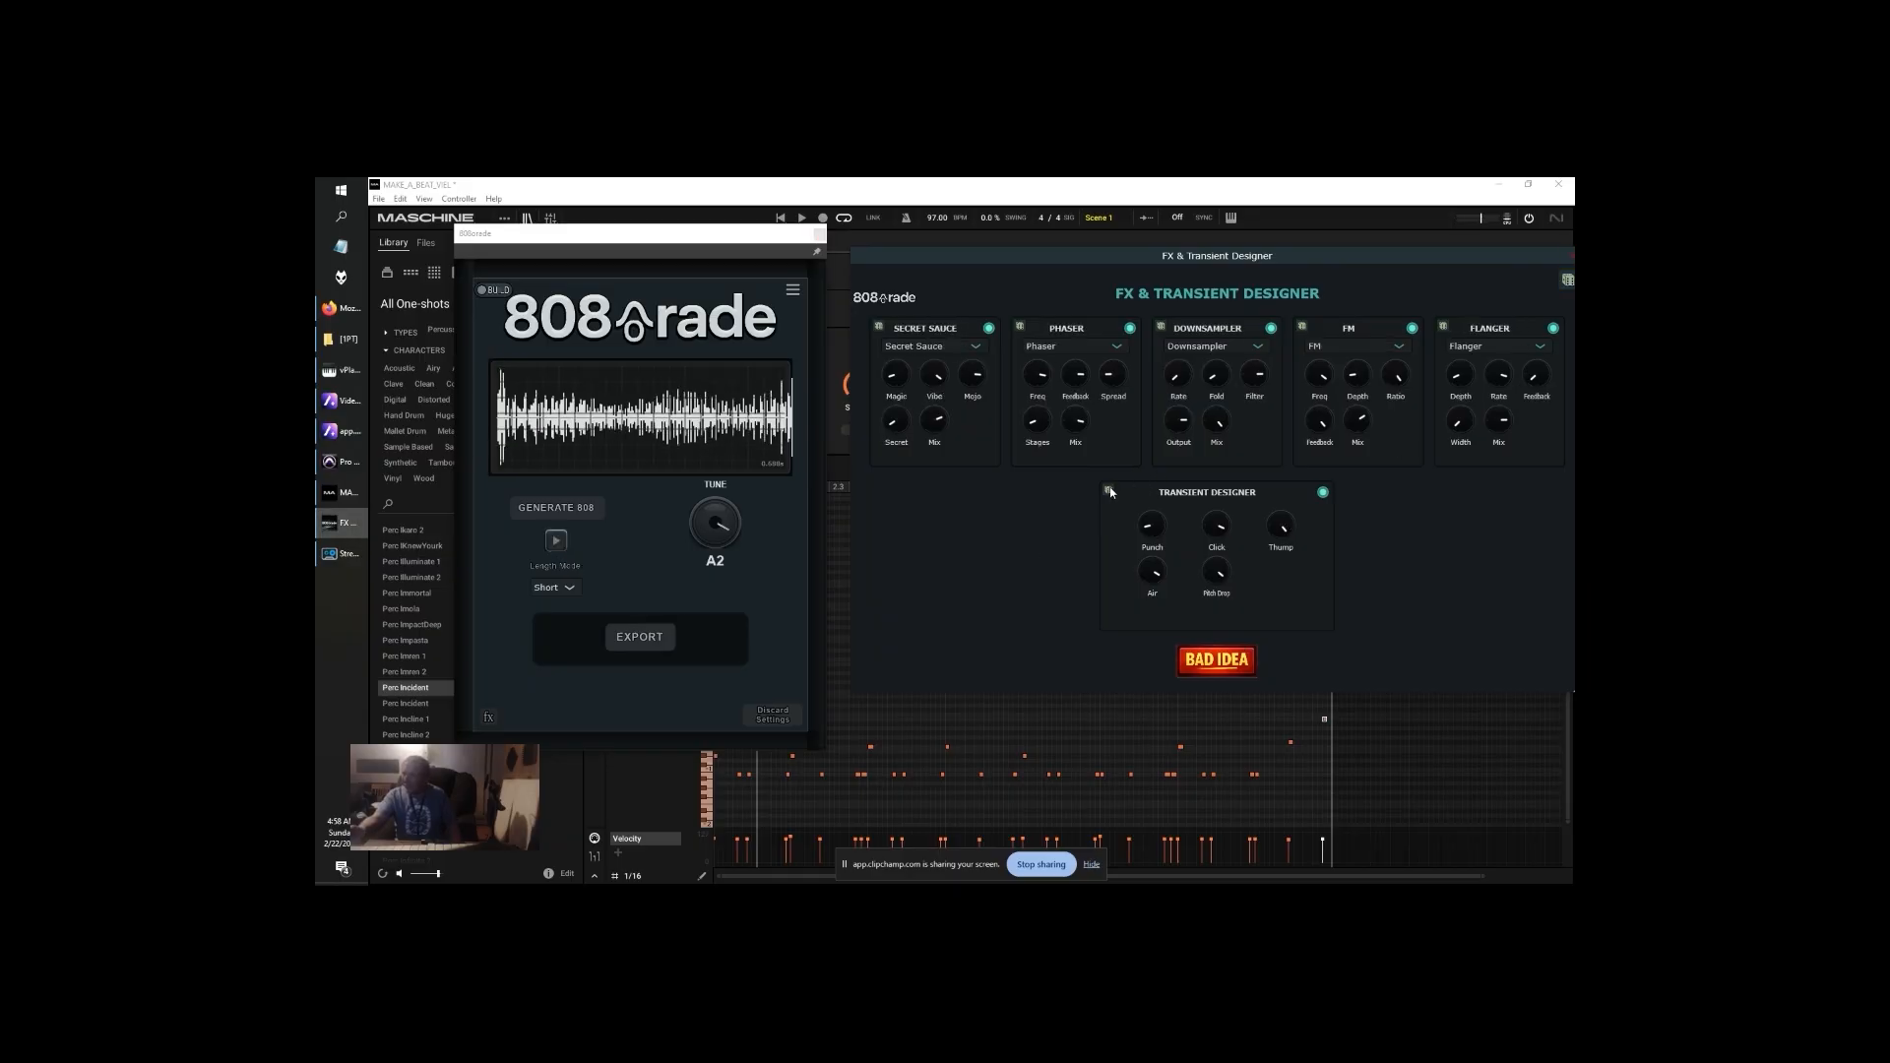
{"action": "left_click", "coordinate": [556, 507]}
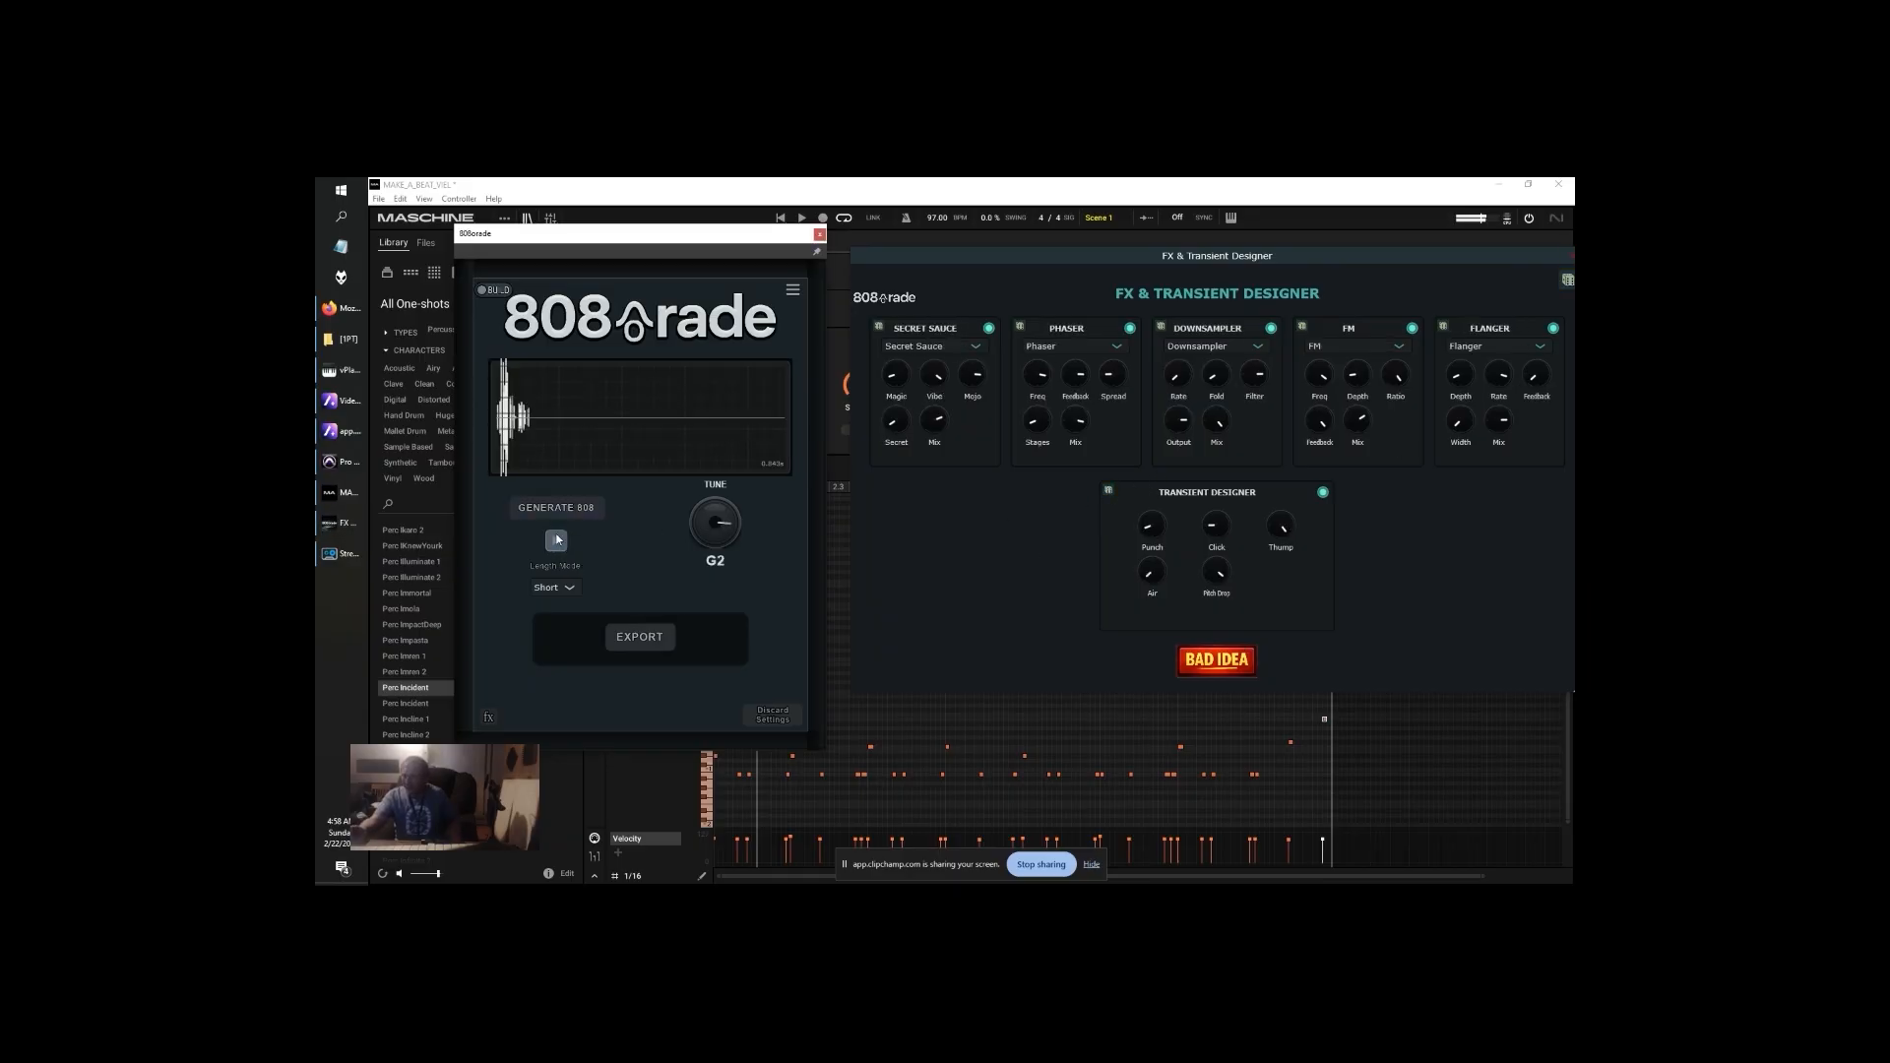
{"action": "left_click", "coordinate": [566, 509]}
{"action": "left_click", "coordinate": [569, 510]}
{"action": "left_click", "coordinate": [571, 512]}
{"action": "left_click", "coordinate": [571, 511]}
{"action": "left_click", "coordinate": [574, 514]}
{"action": "left_click", "coordinate": [583, 516]}
{"action": "left_click", "coordinate": [588, 517]}
{"action": "left_click", "coordinate": [583, 518]}
{"action": "left_click", "coordinate": [582, 518]}
{"action": "left_click", "coordinate": [578, 519]}
{"action": "left_click", "coordinate": [575, 518]}
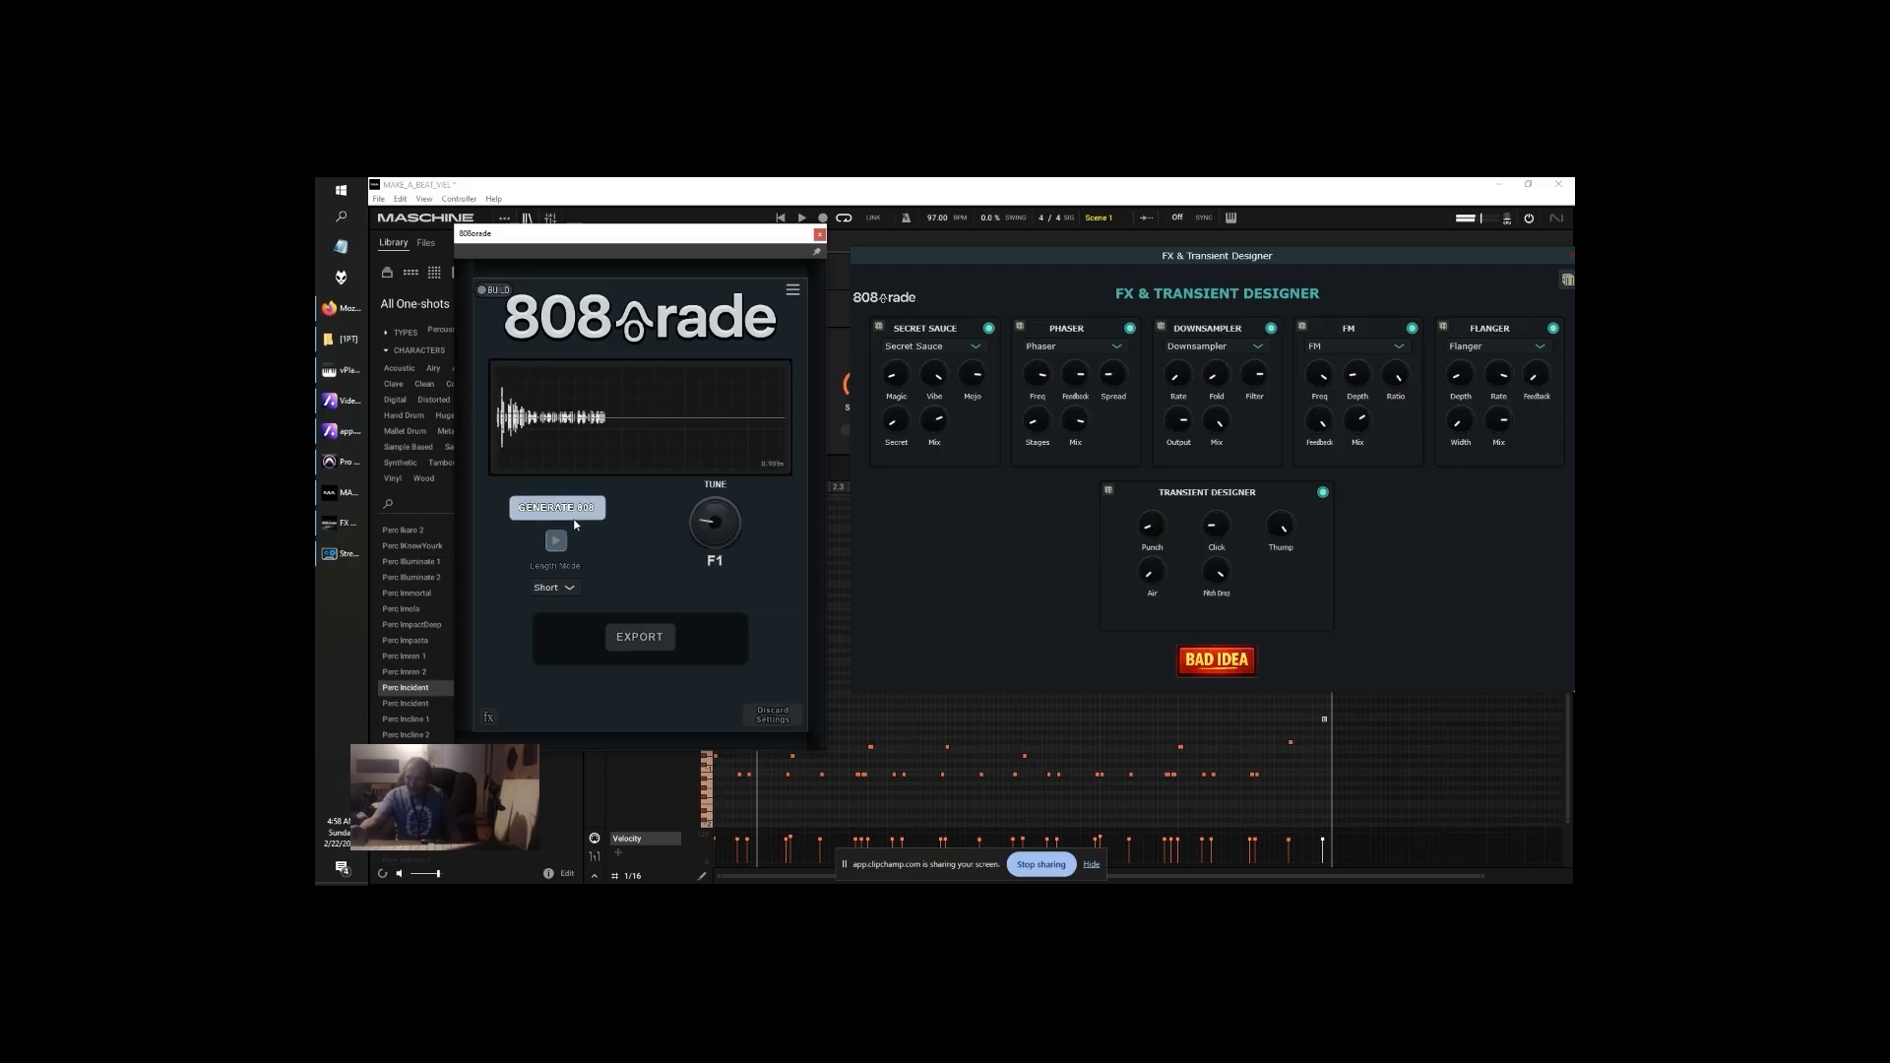
Randomize the effects chain again and generate short 808s until an F1 sound is produced
{"action": "left_click", "coordinate": [1568, 282]}
{"action": "left_click", "coordinate": [586, 514]}
{"action": "left_click", "coordinate": [586, 514]}
Export the F1 sound to the kit folder as "16 - 808 - F.wav", basing the name on file 15
{"action": "left_click", "coordinate": [639, 637]}
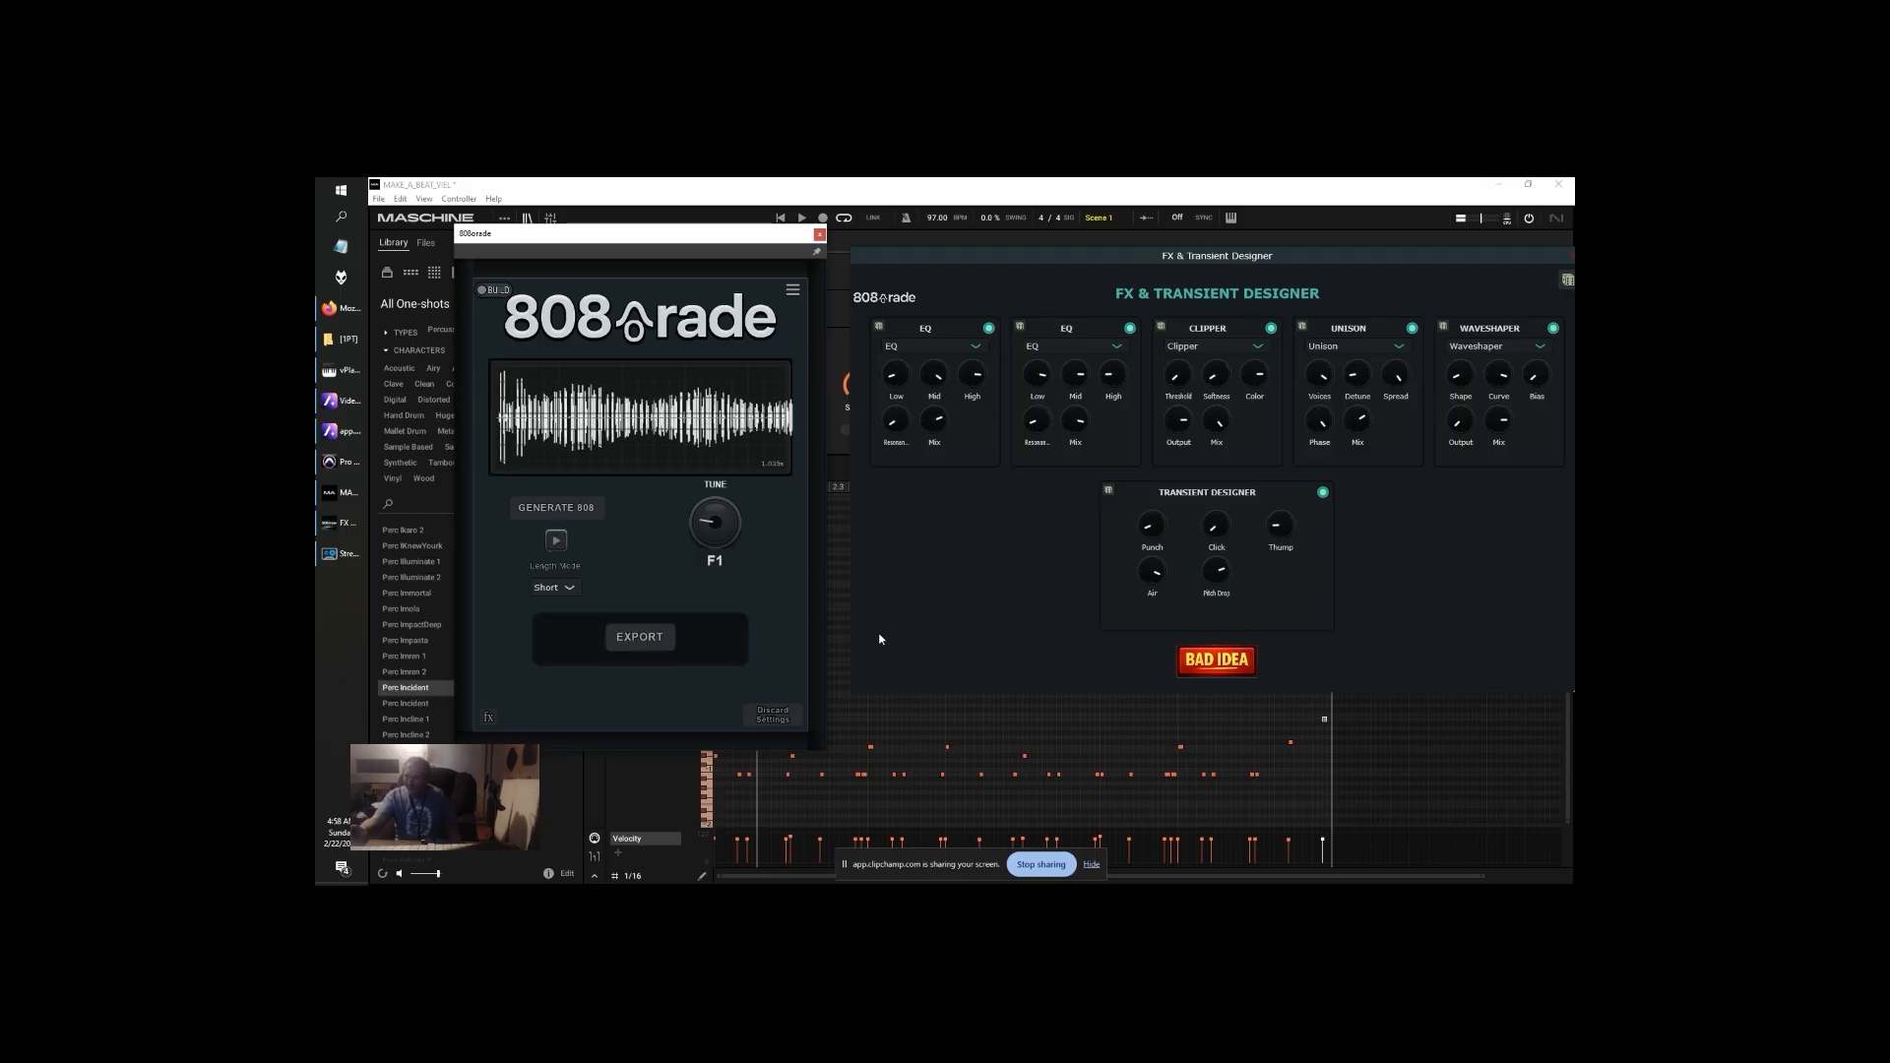
{"action": "left_click", "coordinate": [1081, 516]}
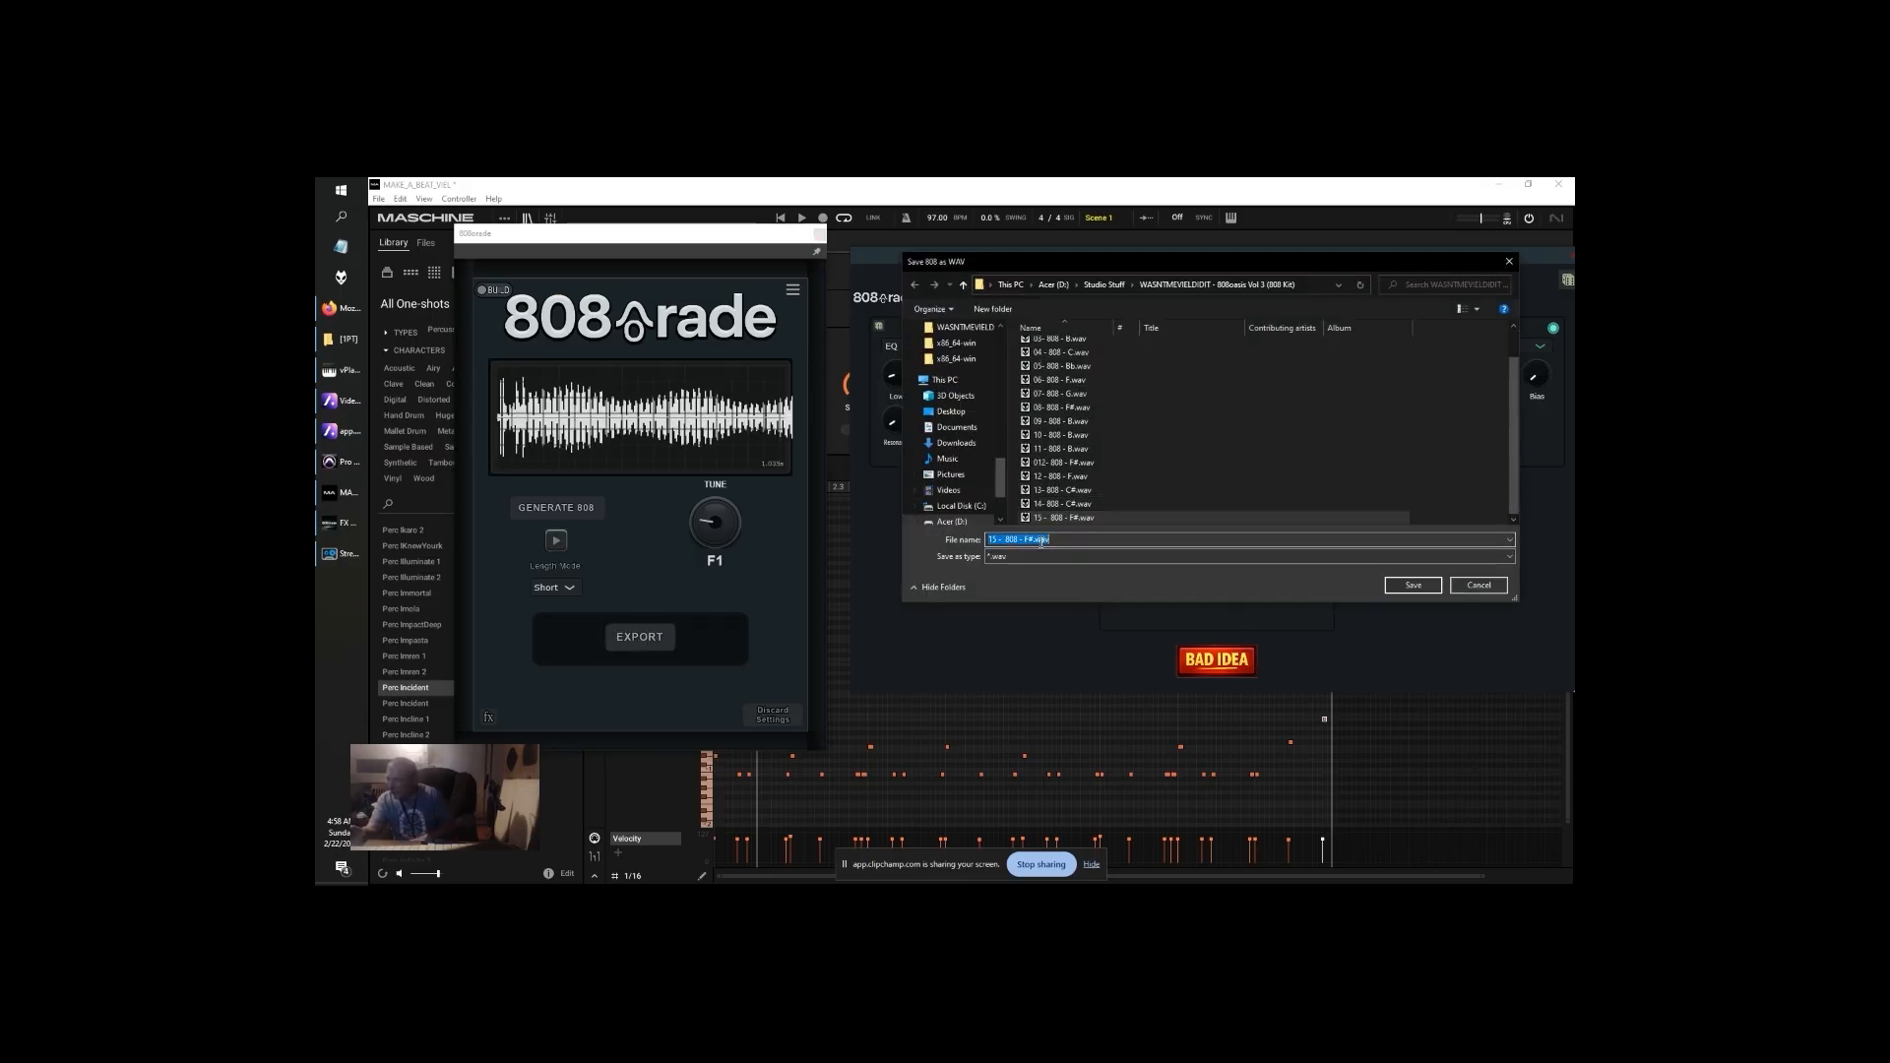
{"action": "key", "text": "BackSpace"}
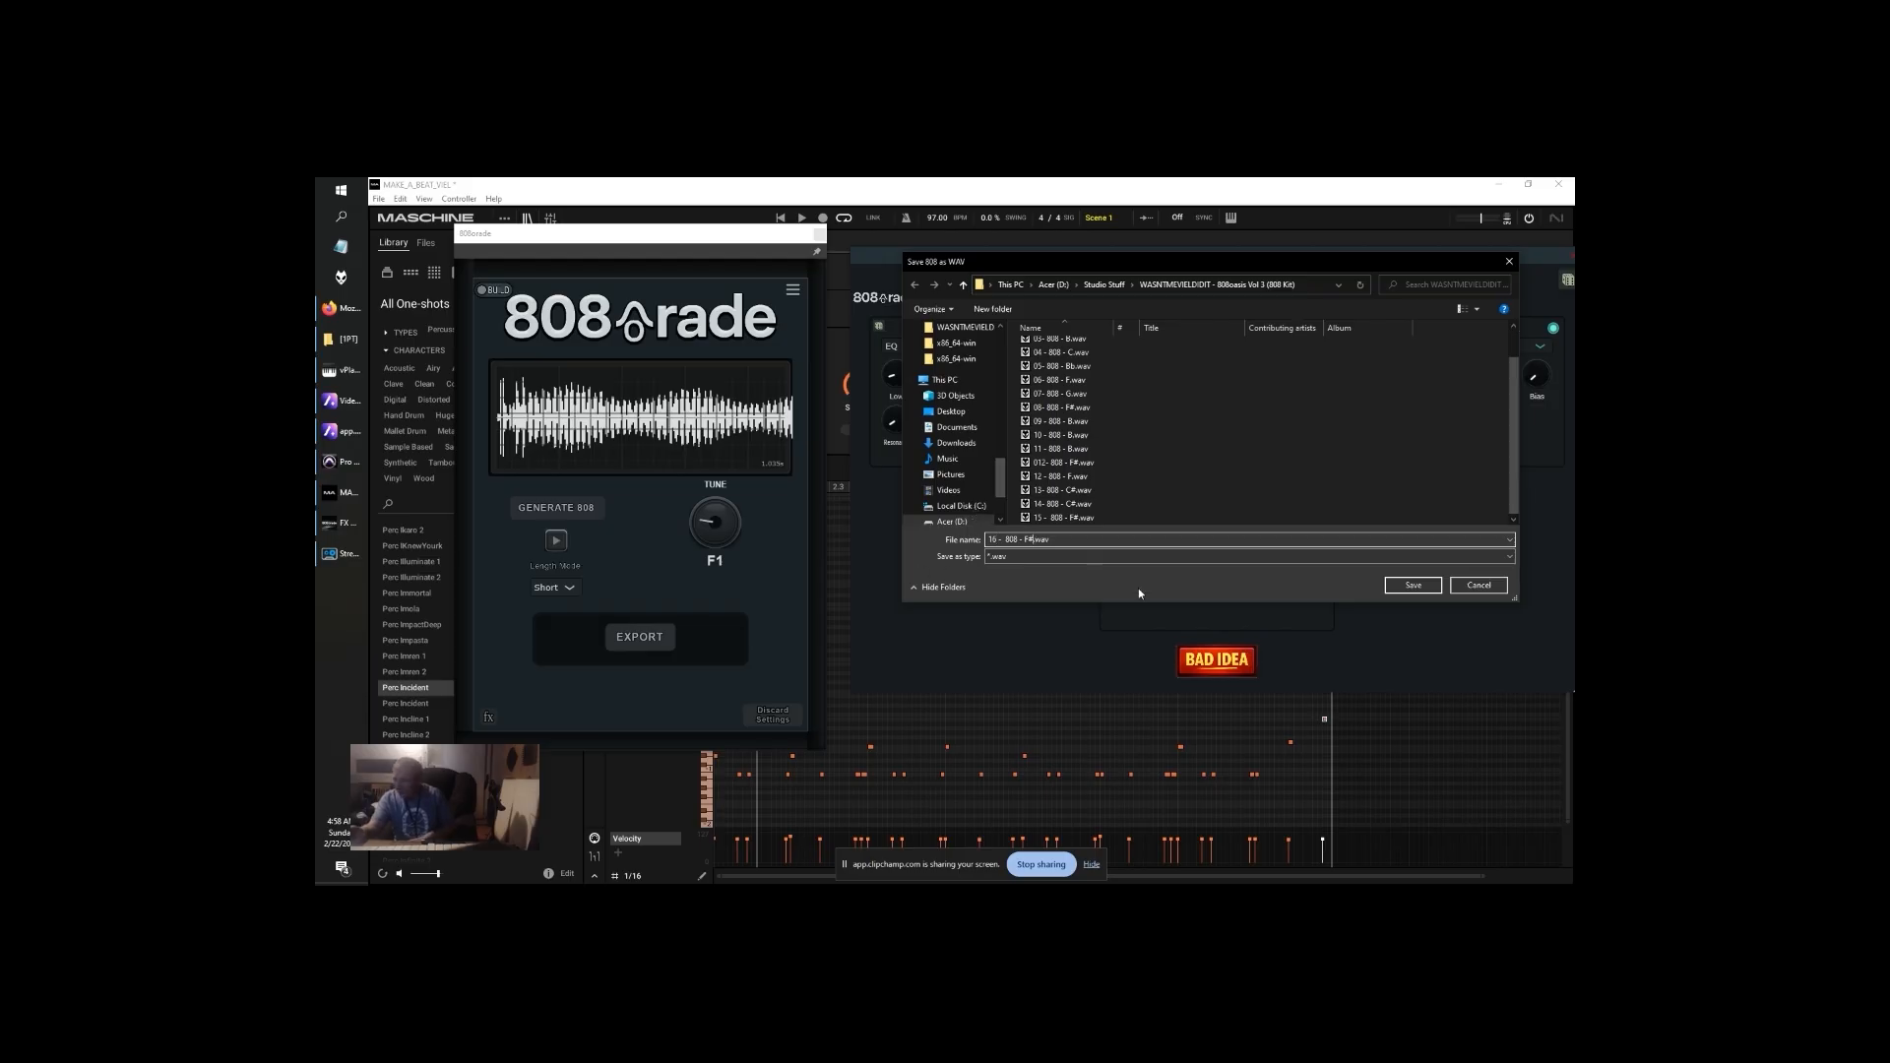
{"action": "key", "text": "Return"}
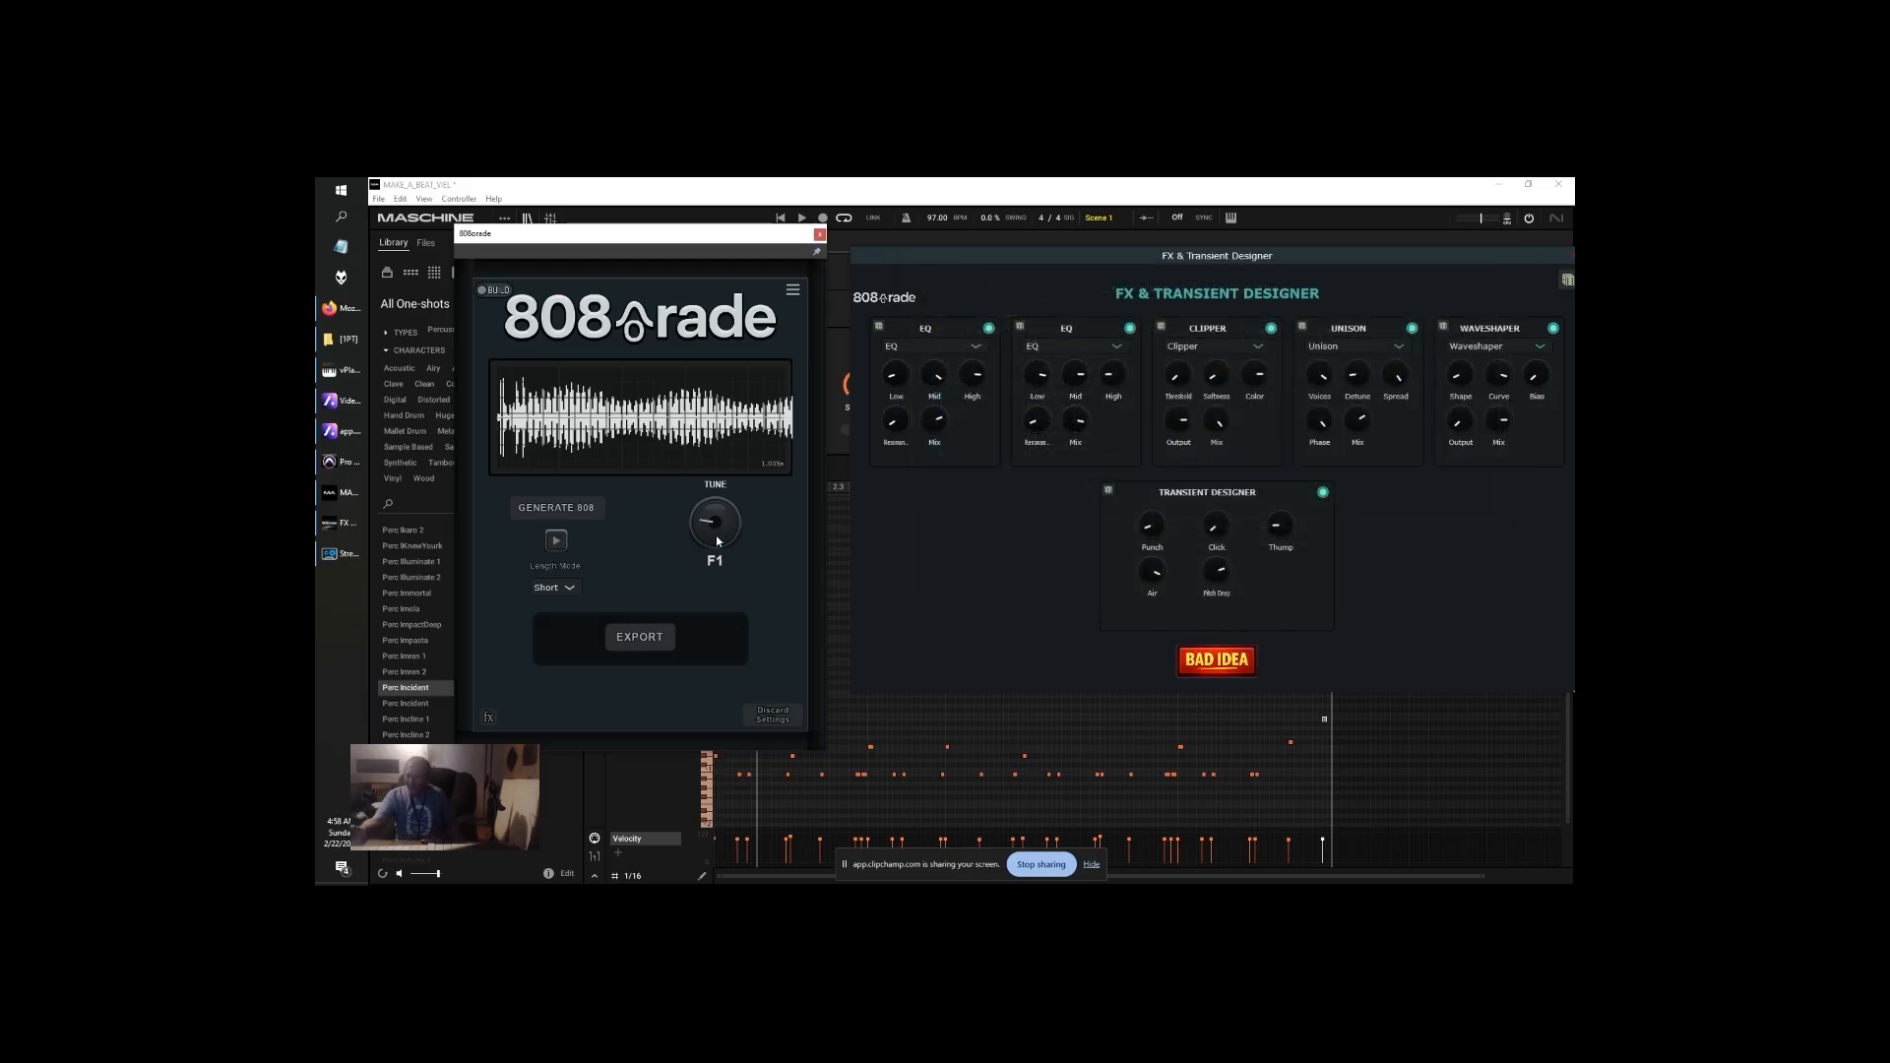
Try the exported sound retuned to G1, and generate another short 808 for comparison
{"action": "left_click_drag", "start_coordinate": [718, 540], "coordinate": [711, 523]}
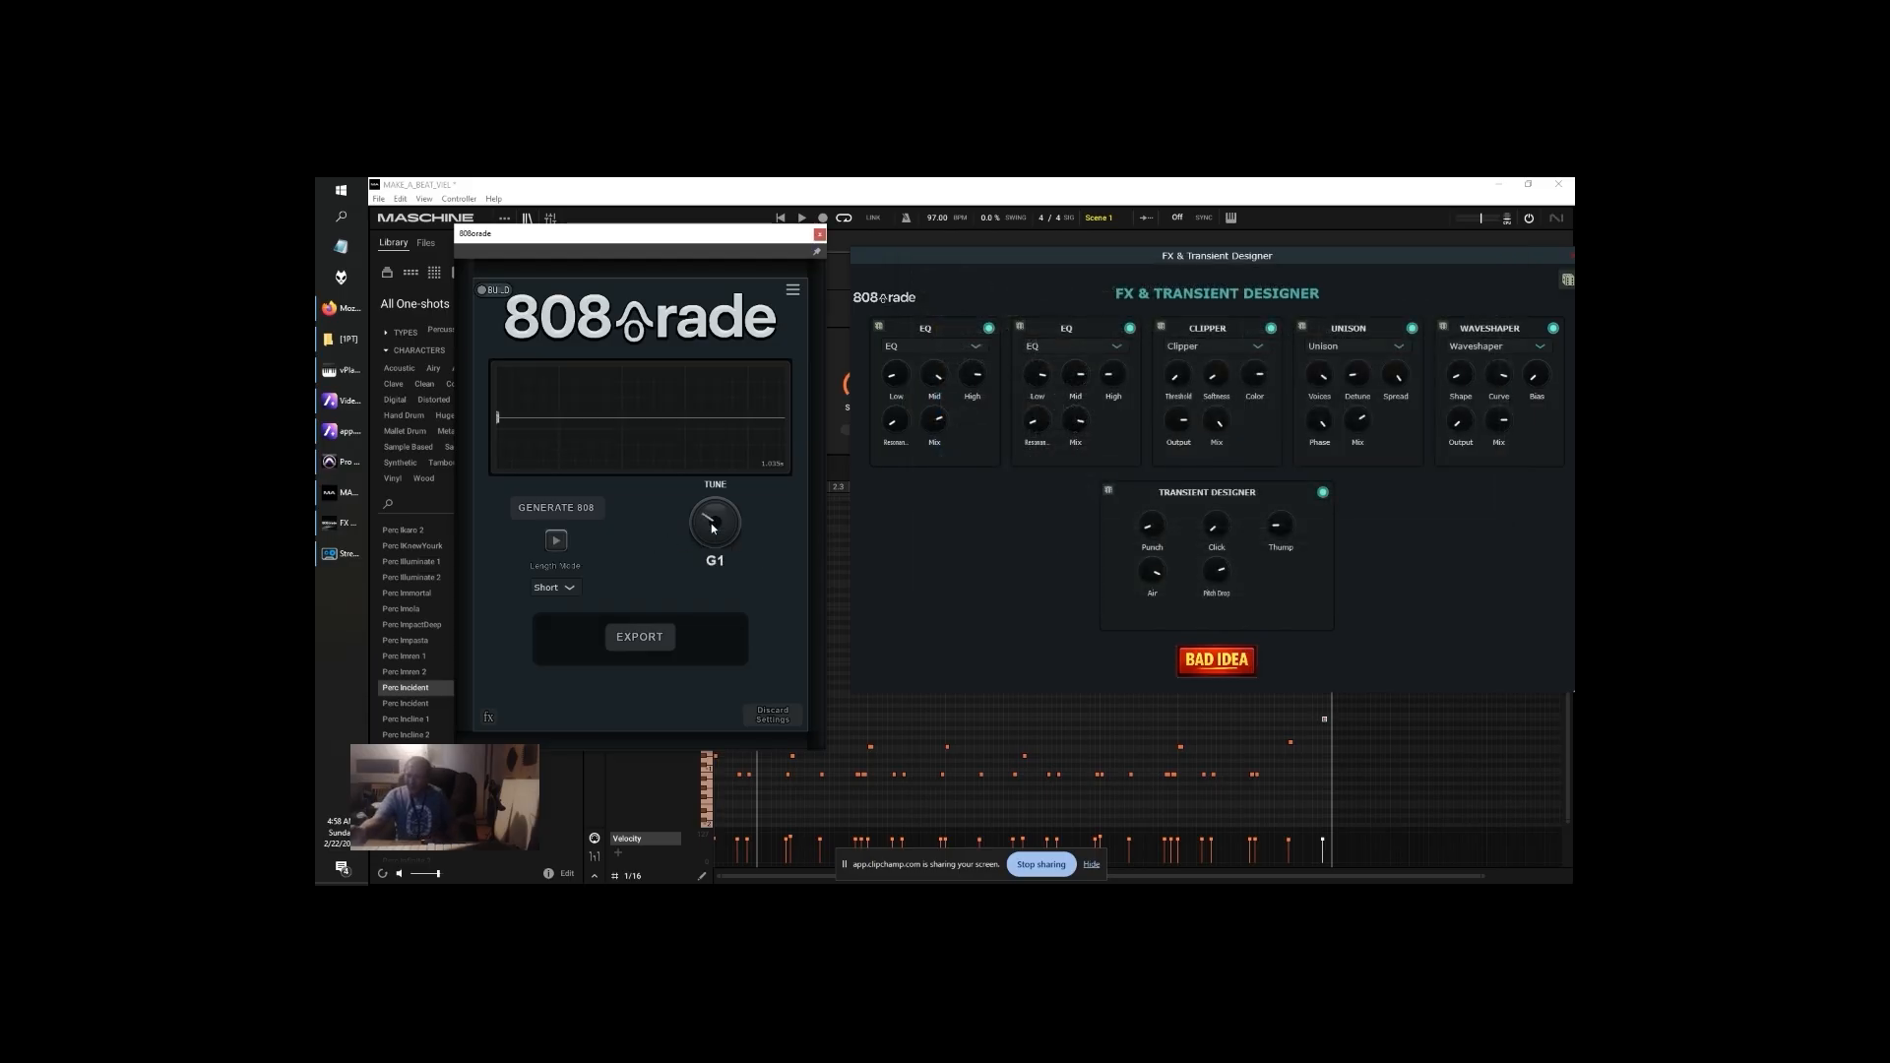
{"action": "left_click", "coordinate": [558, 550]}
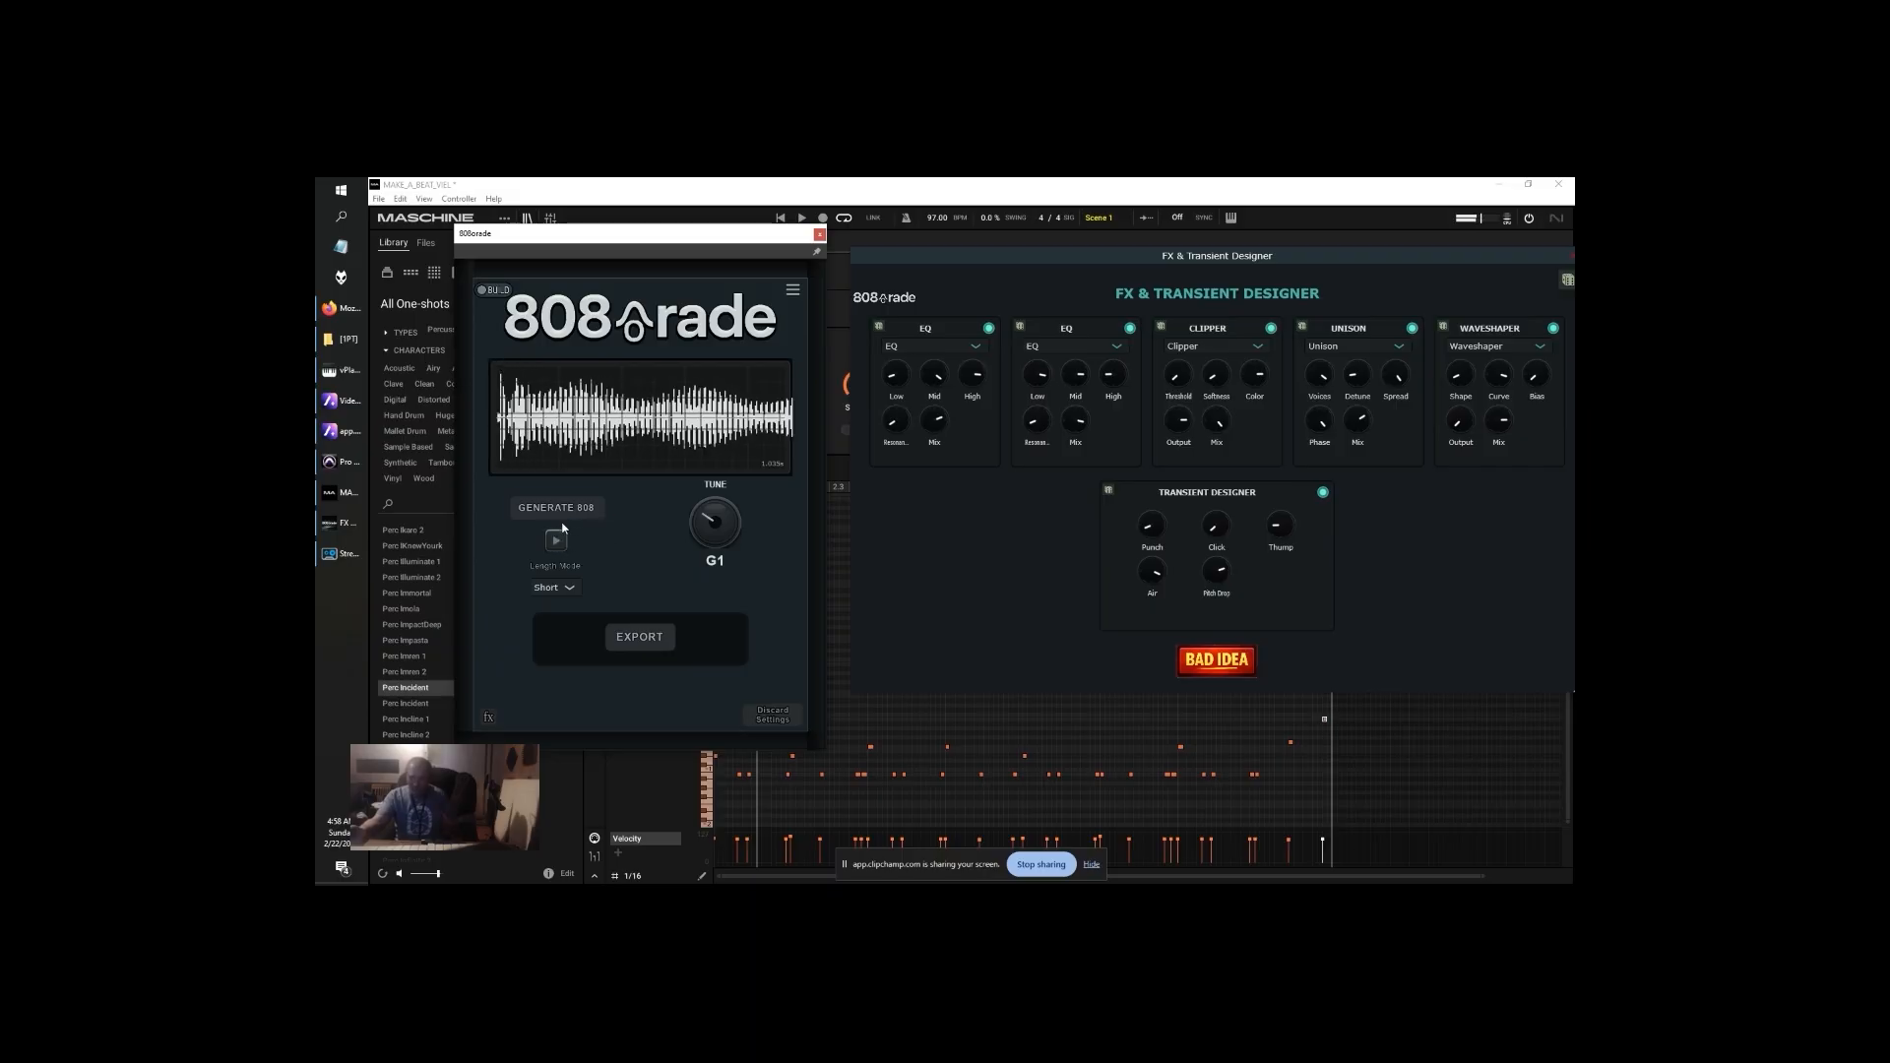
{"action": "left_click", "coordinate": [564, 518]}
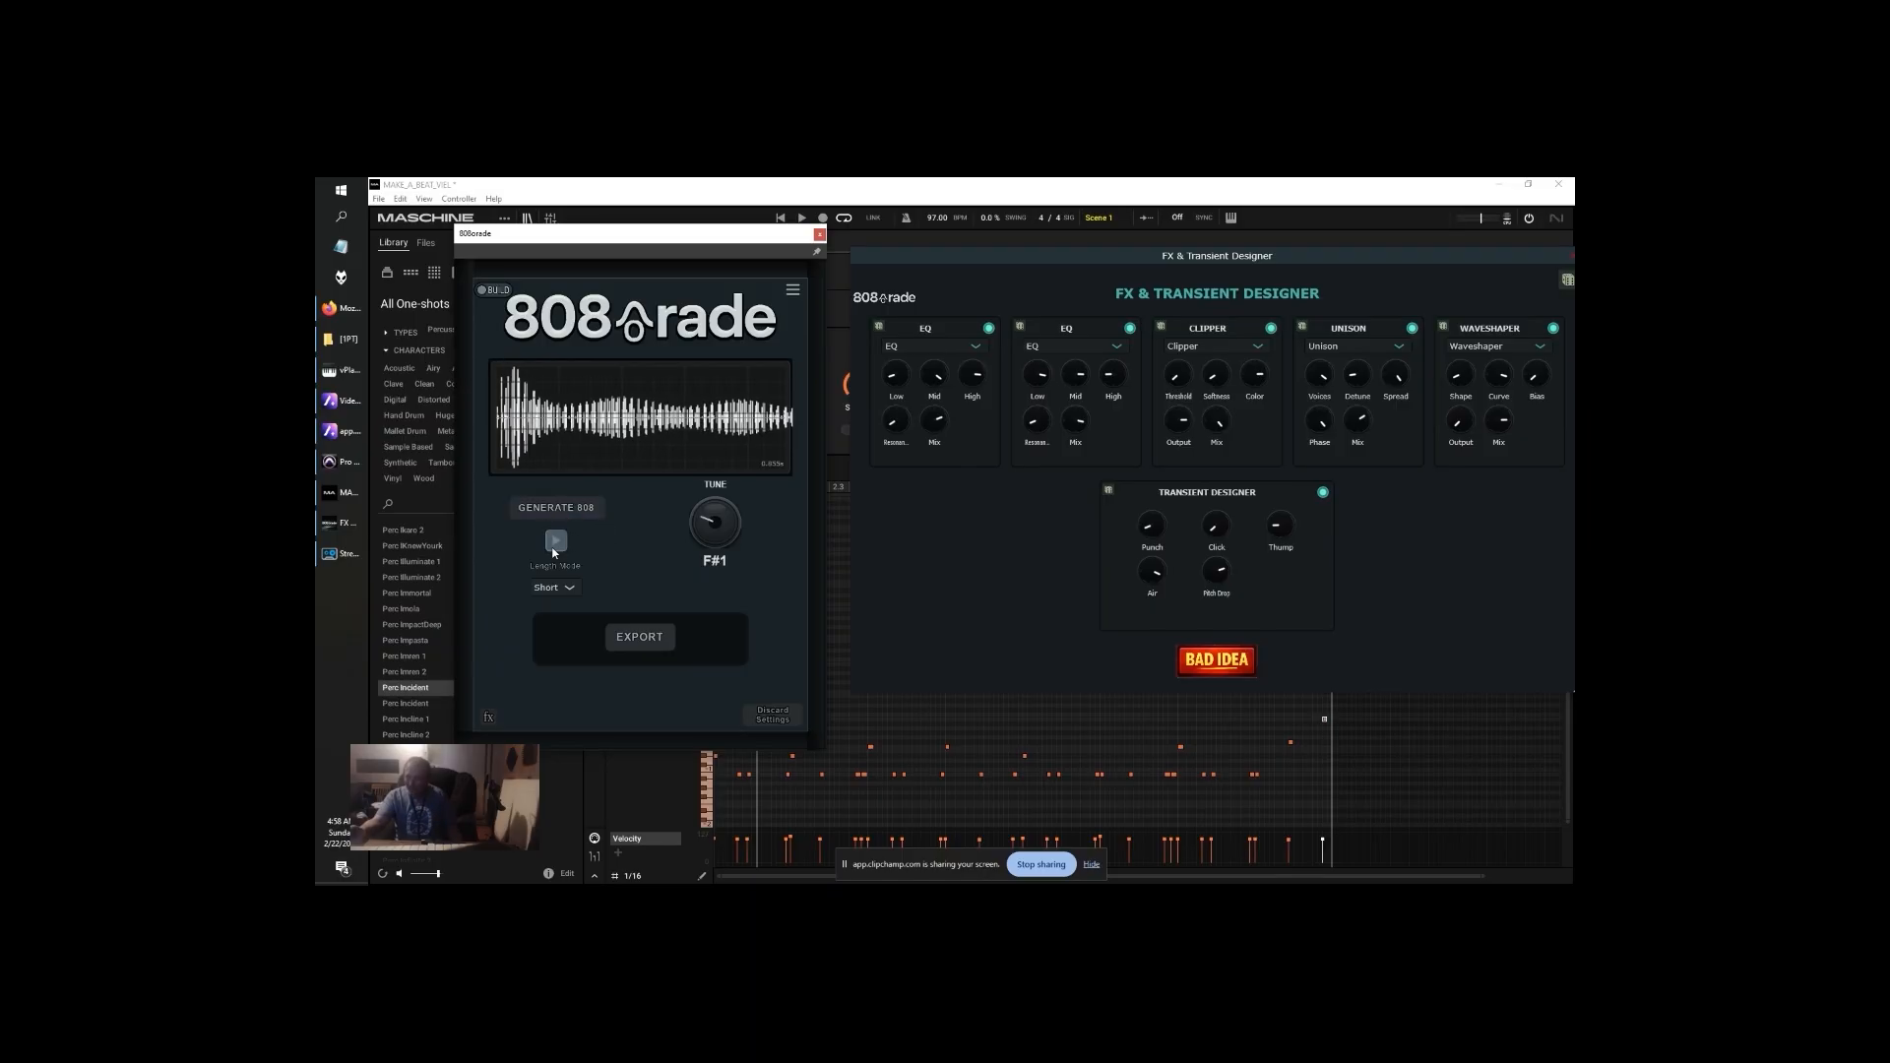
Randomize the effects chain and transient designer, then generate and audition short 808s until a B1 sound is produced
{"action": "left_click", "coordinate": [1567, 280]}
{"action": "left_click", "coordinate": [1109, 494]}
{"action": "left_click", "coordinate": [551, 516]}
{"action": "left_click", "coordinate": [553, 539]}
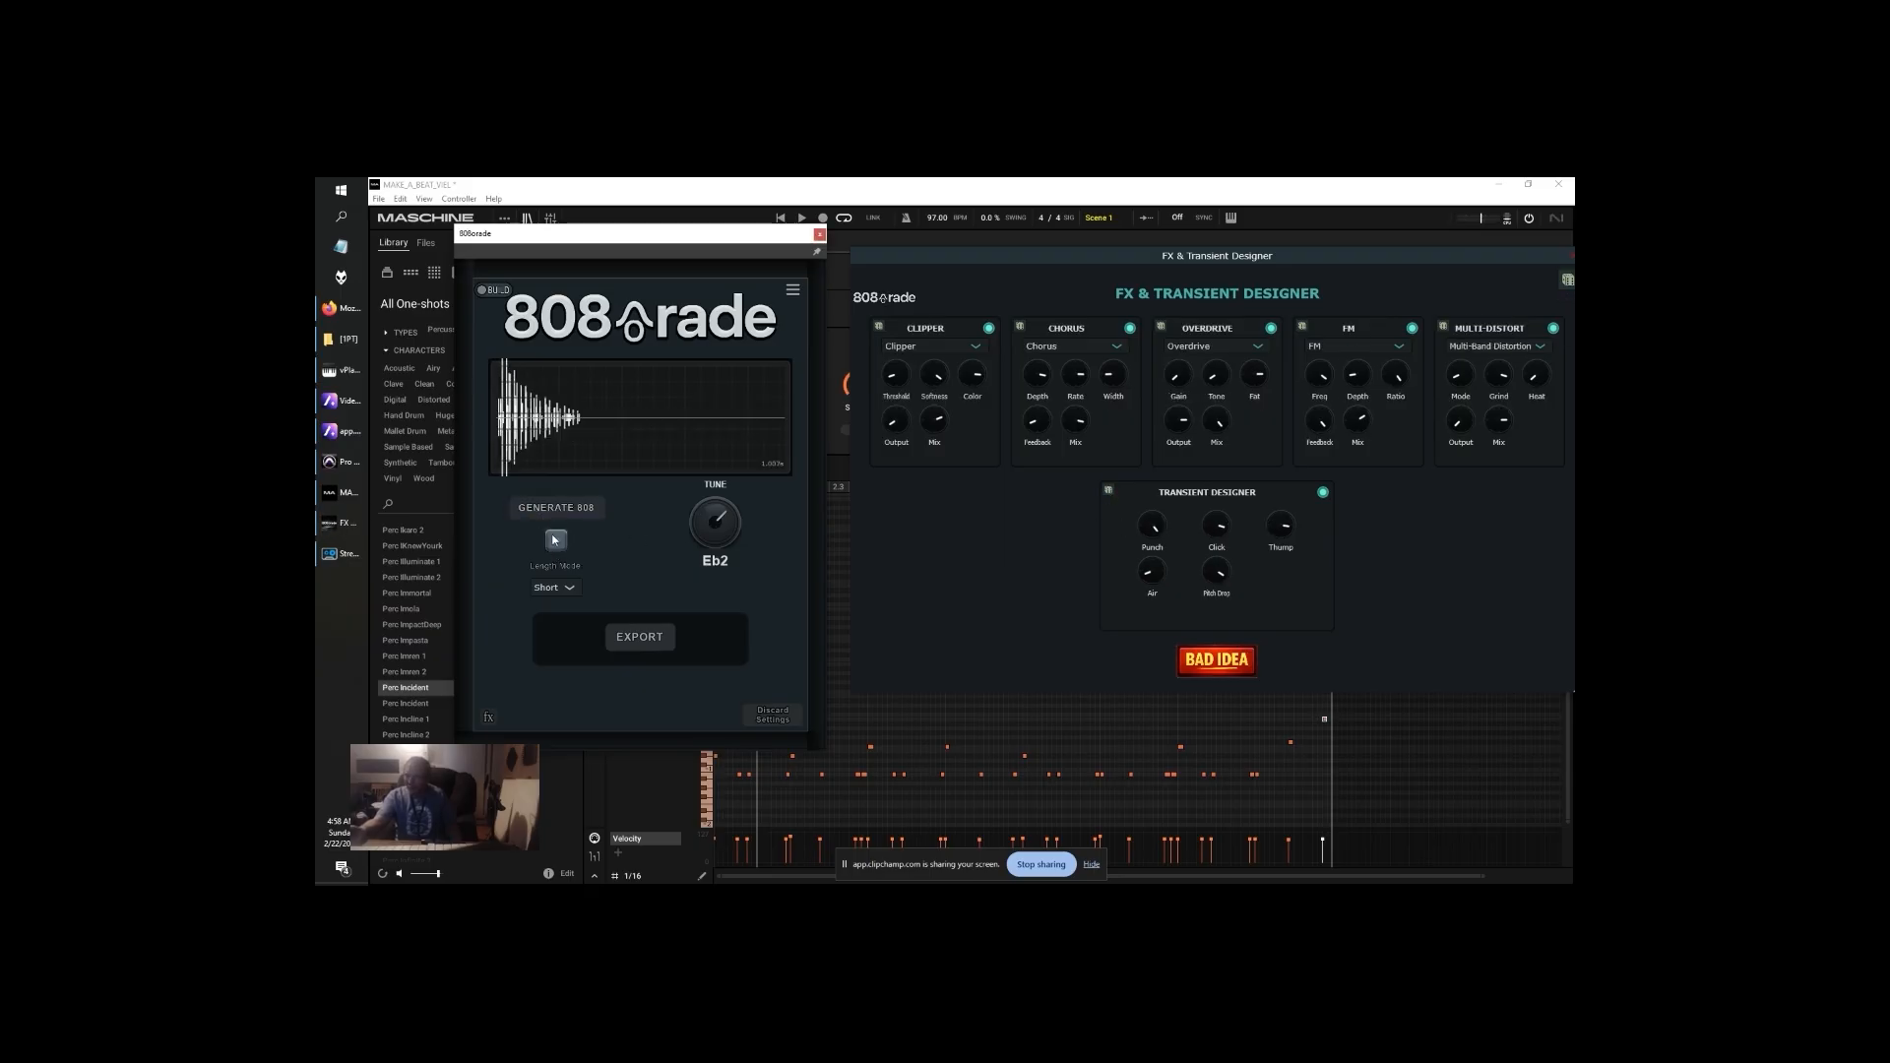
{"action": "left_click", "coordinate": [554, 515]}
{"action": "left_click", "coordinate": [552, 541]}
{"action": "left_click", "coordinate": [553, 516]}
{"action": "left_click", "coordinate": [553, 540]}
{"action": "left_click", "coordinate": [555, 517]}
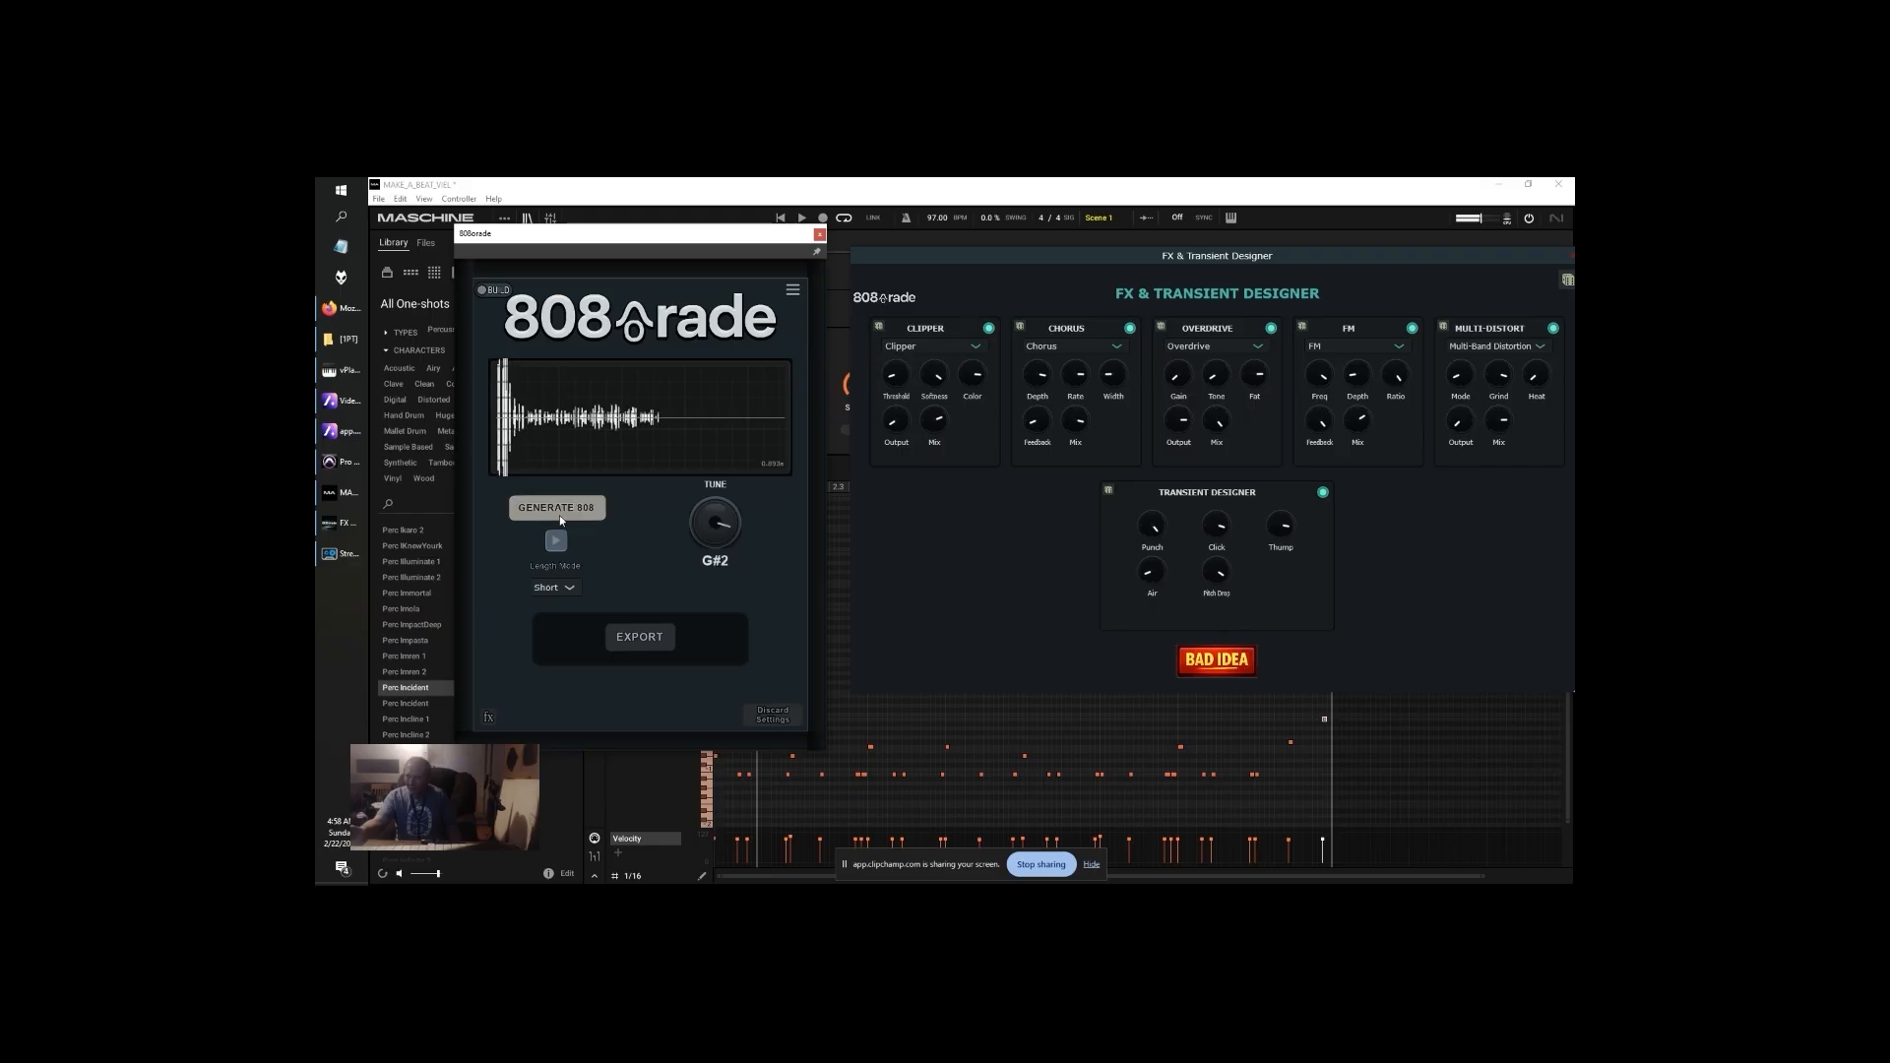
{"action": "left_click", "coordinate": [557, 507]}
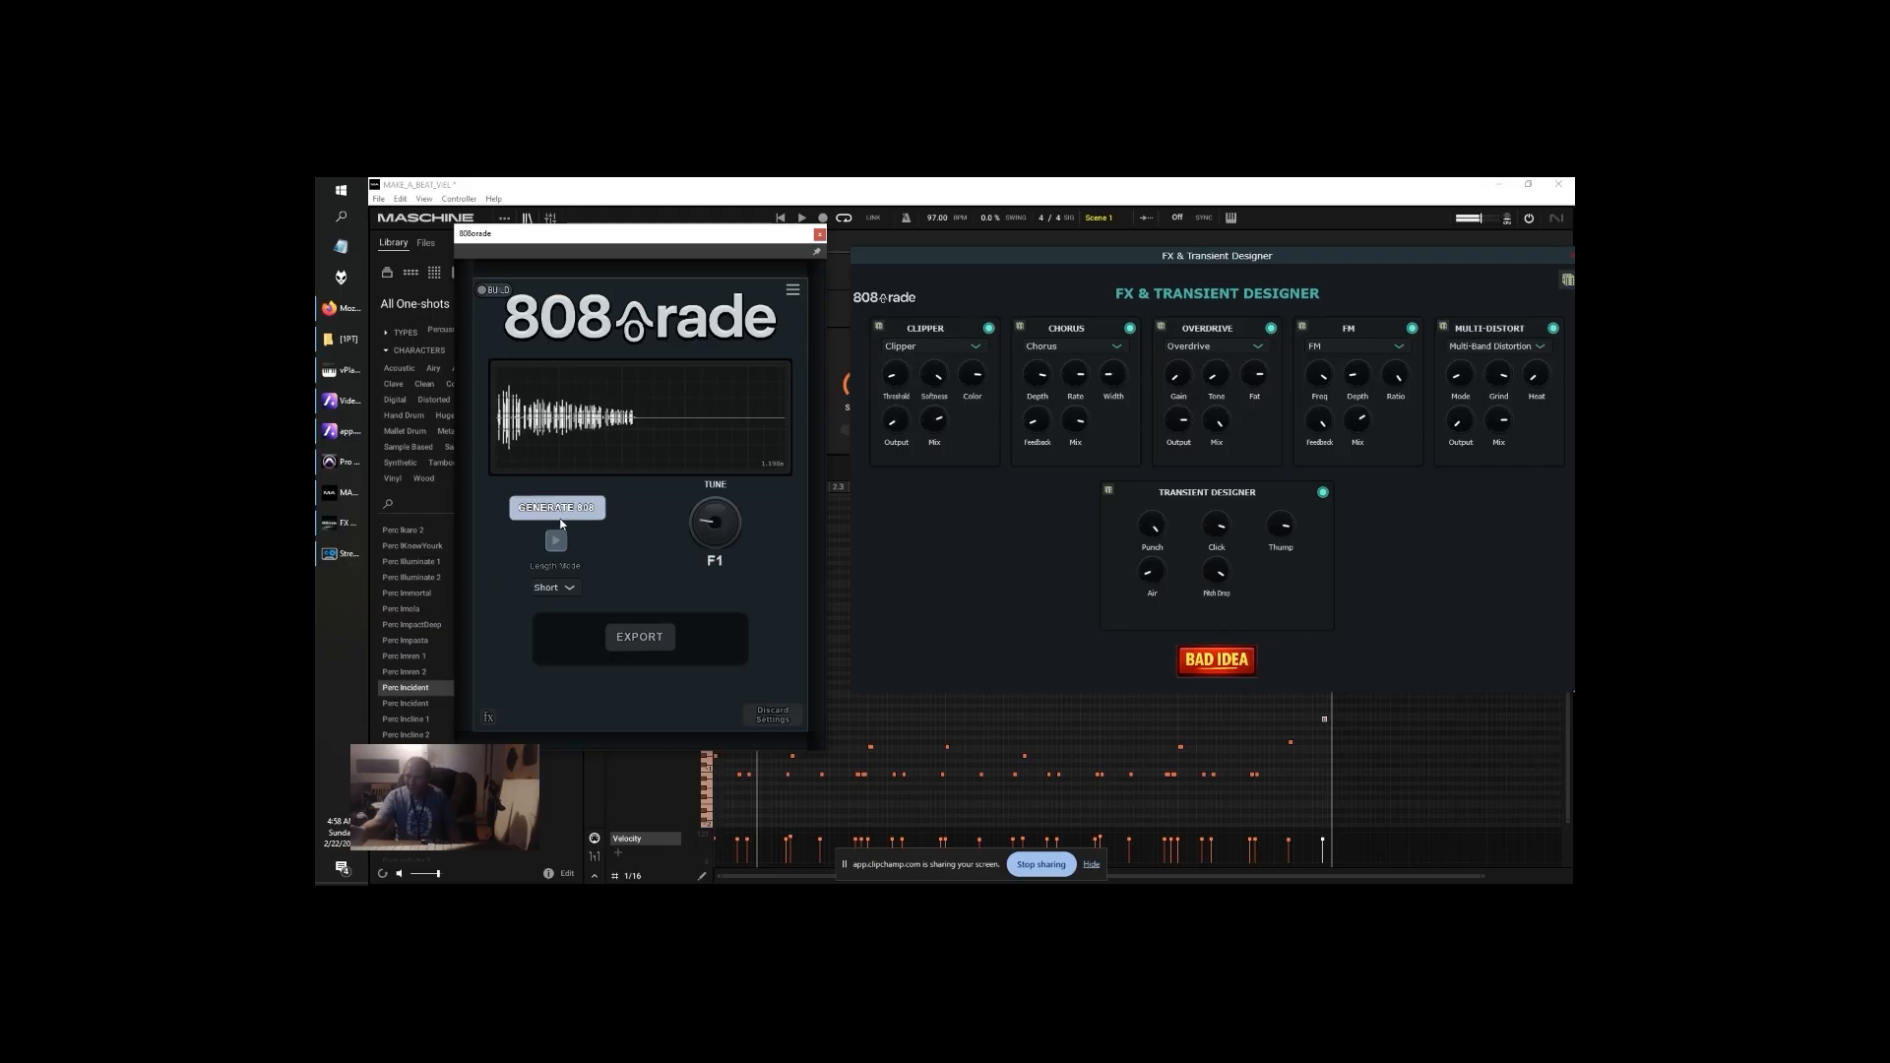
{"action": "left_click", "coordinate": [556, 508]}
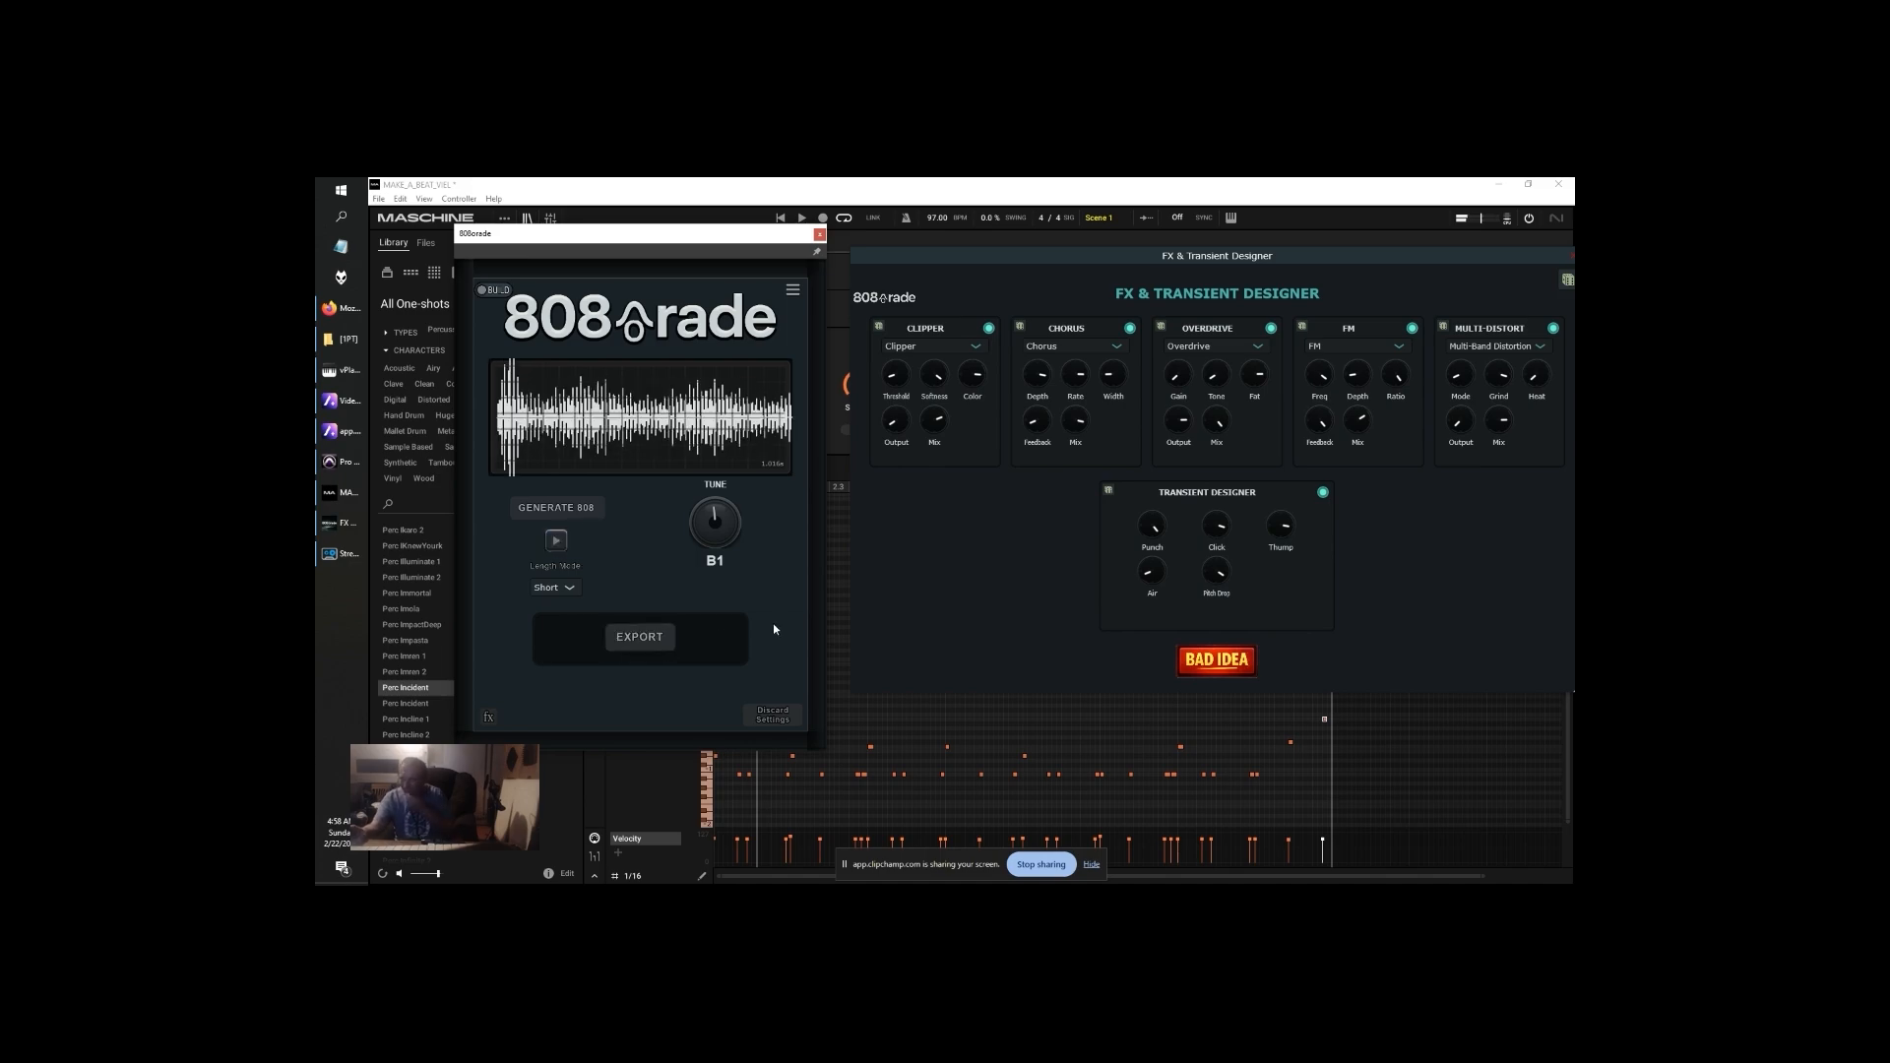
Retune the B1 sound to Bb1 and audition it before exporting
{"action": "left_click", "coordinate": [650, 645]}
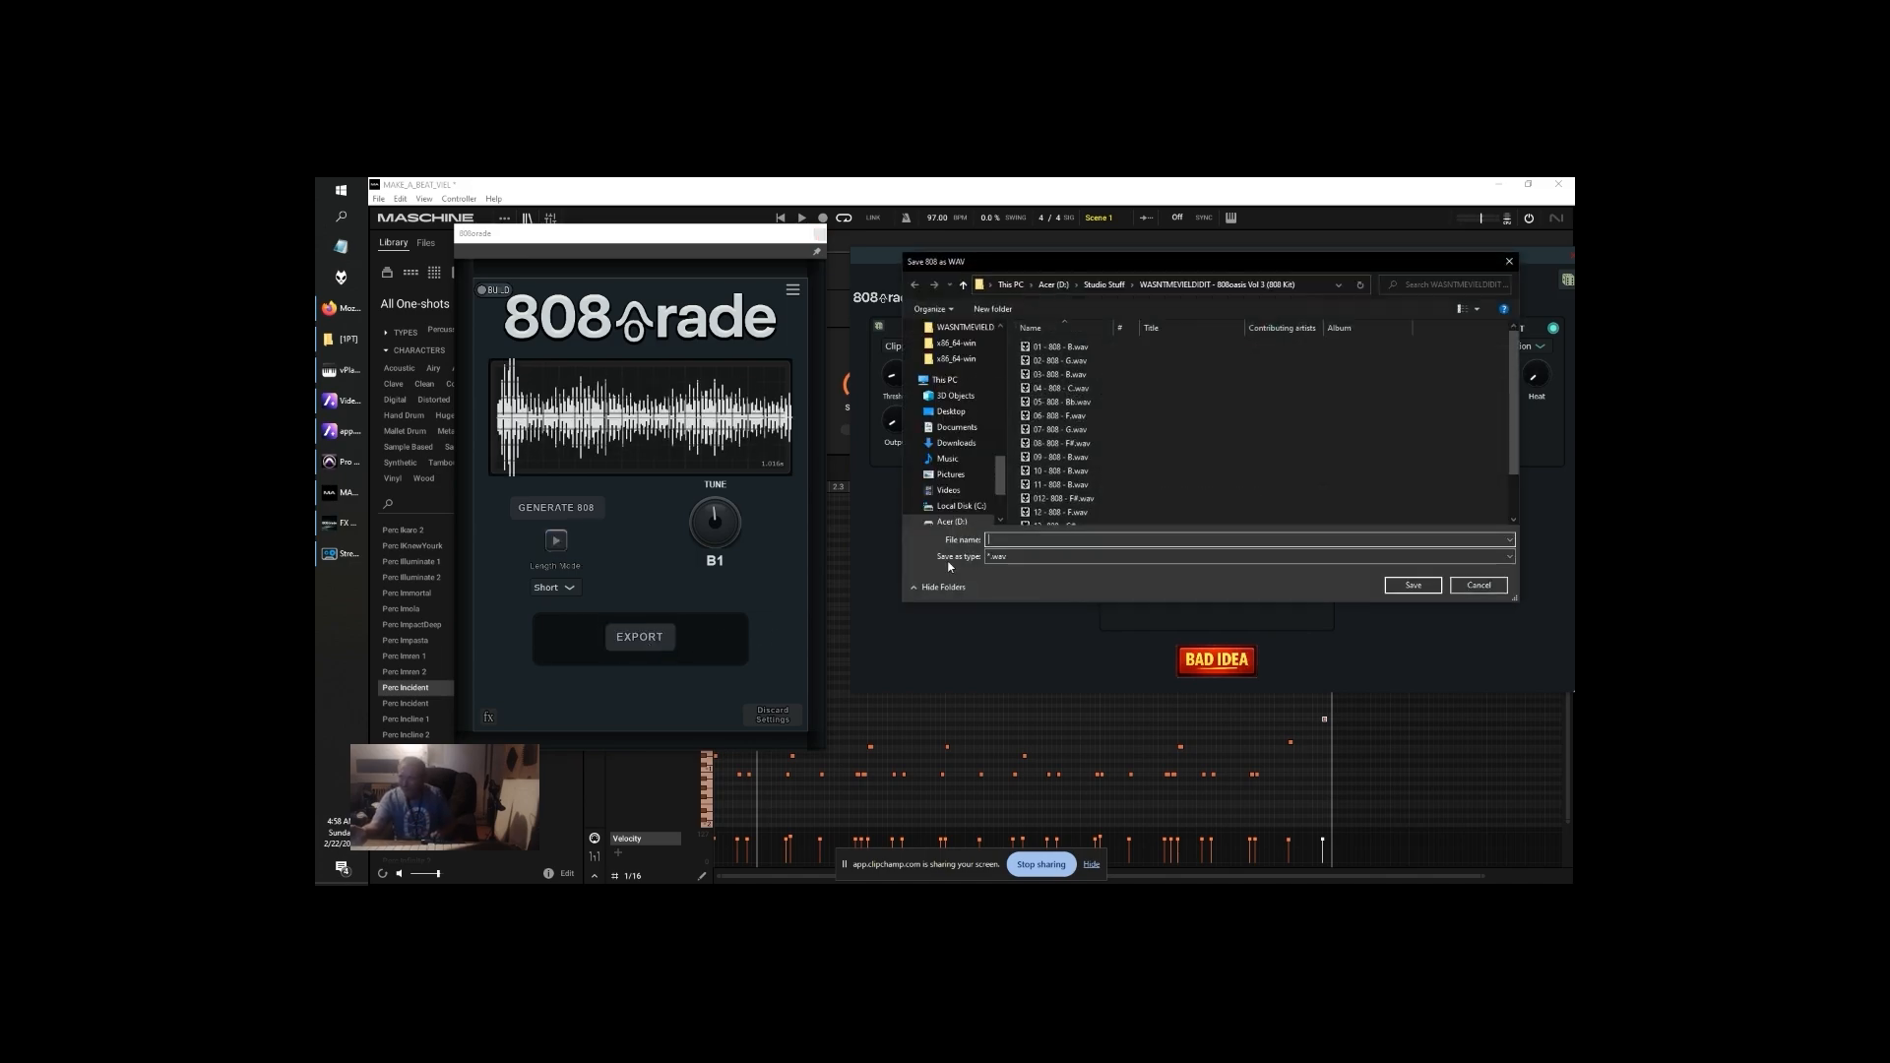
{"action": "left_click", "coordinate": [1479, 585]}
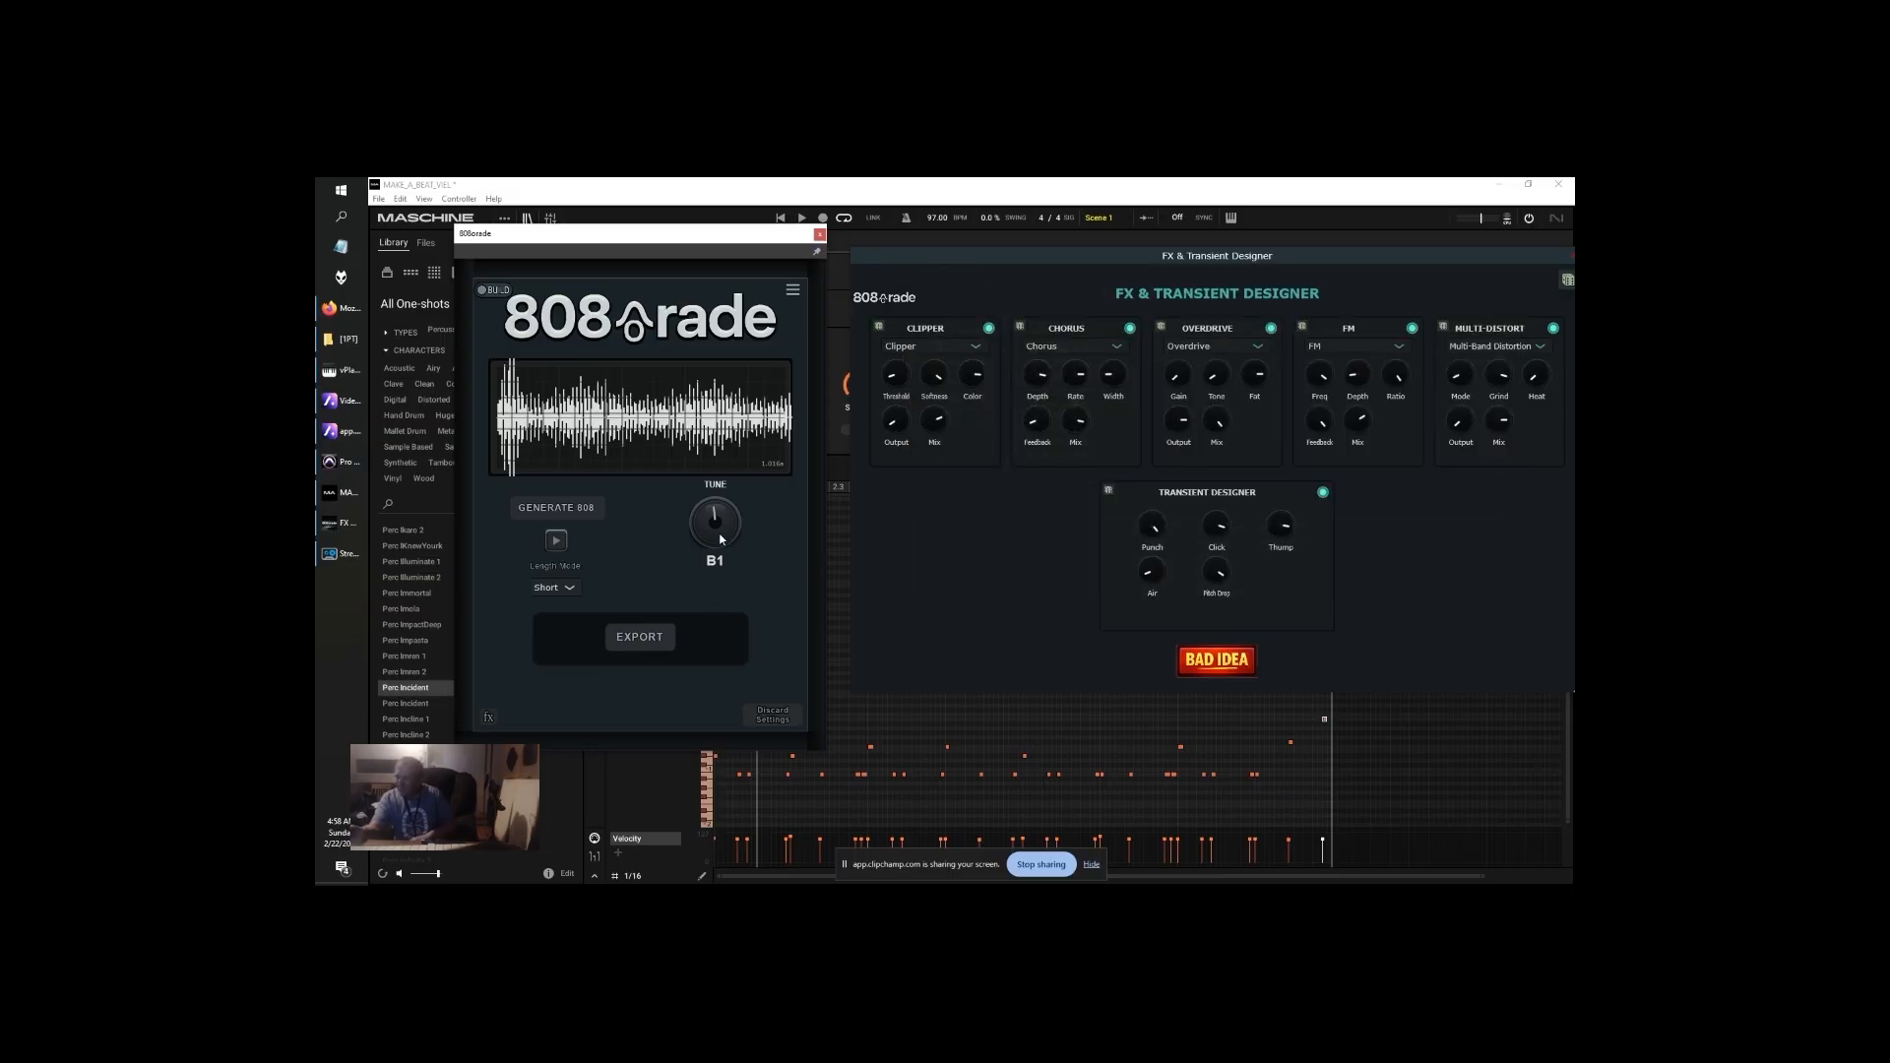
{"action": "left_click_drag", "start_coordinate": [720, 539], "coordinate": [721, 542]}
{"action": "left_click", "coordinate": [555, 542]}
Export the Bb1 sound to the kit folder as "17 - 808 - Bb.wav", basing the name on file 16
{"action": "left_click", "coordinate": [650, 644]}
{"action": "left_click", "coordinate": [1061, 518]}
{"action": "left_click_drag", "start_coordinate": [1041, 540], "coordinate": [996, 542]}
{"action": "left_click", "coordinate": [996, 541]}
{"action": "key", "text": "BackSpace"}
{"action": "type", "text": "7"}
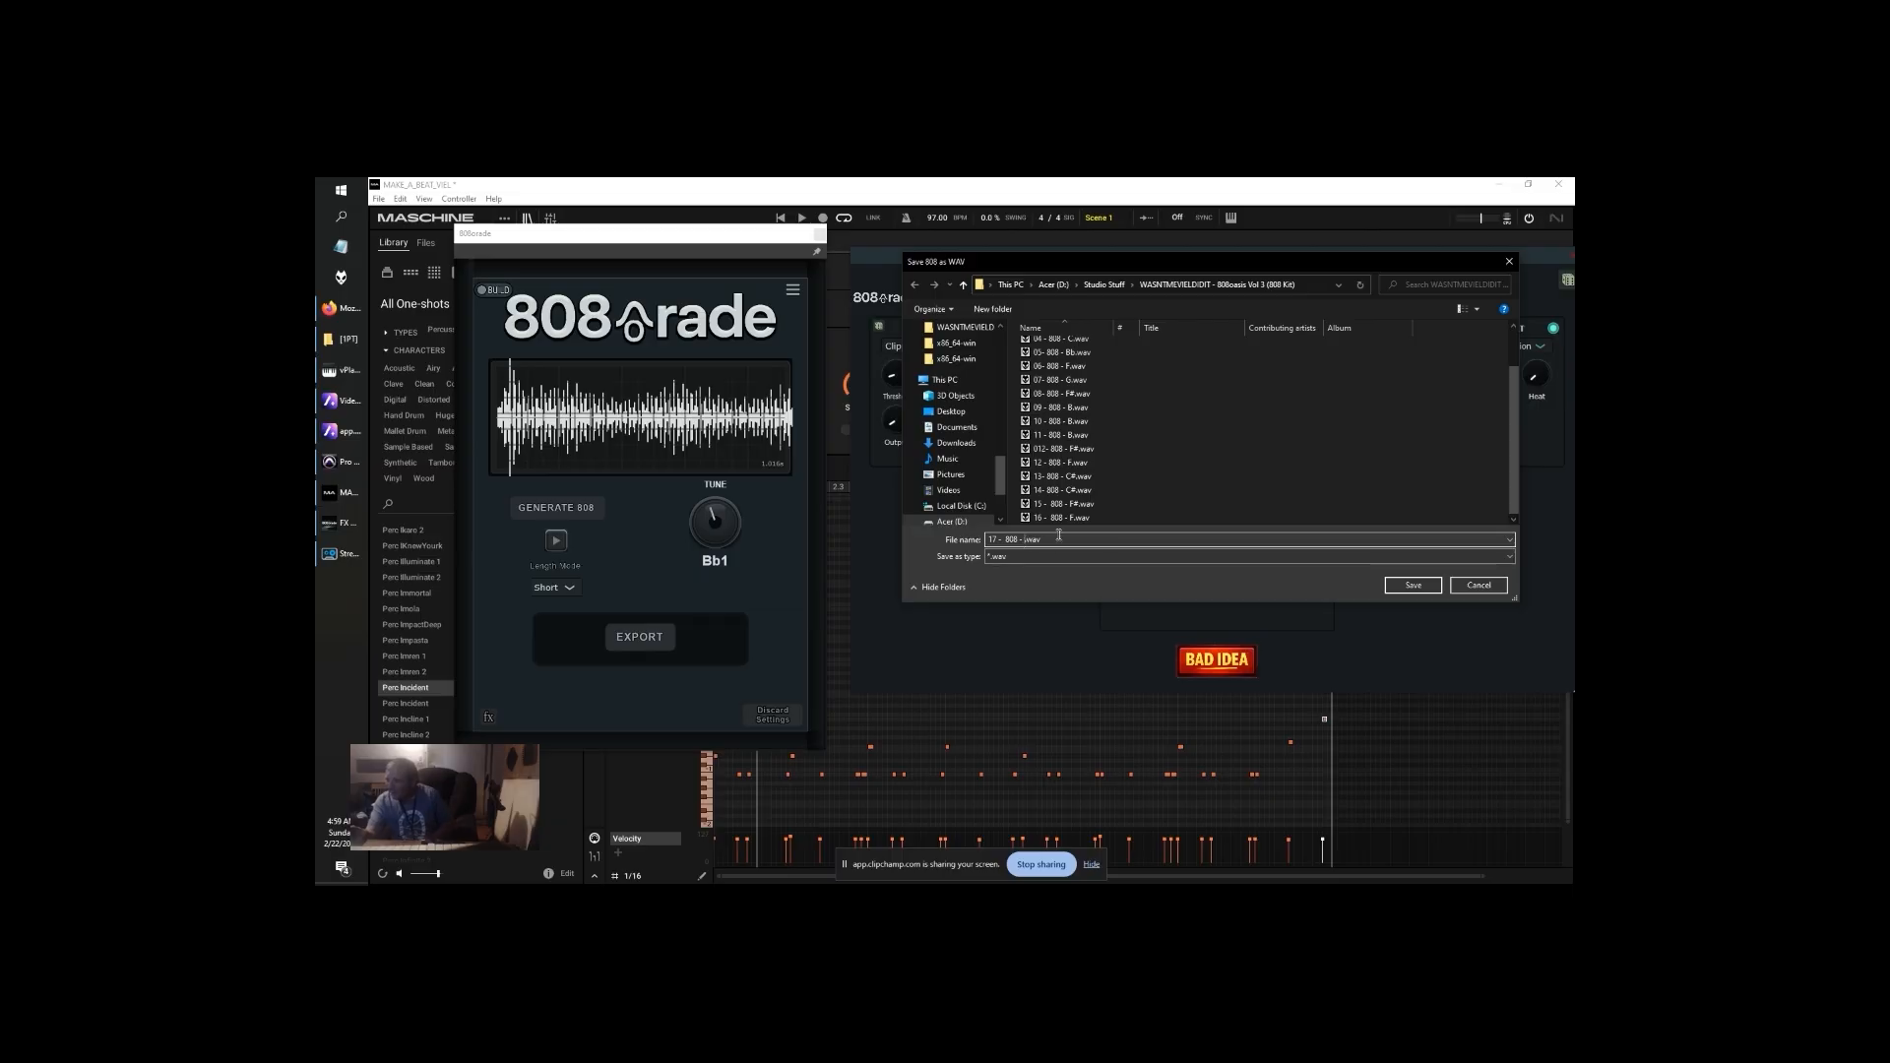
{"action": "type", "text": "b"}
{"action": "left_click", "coordinate": [1388, 583]}
Randomize the effects chain and transient designer, then generate and audition short 808s until an A2 sound is produced
{"action": "left_click", "coordinate": [576, 508]}
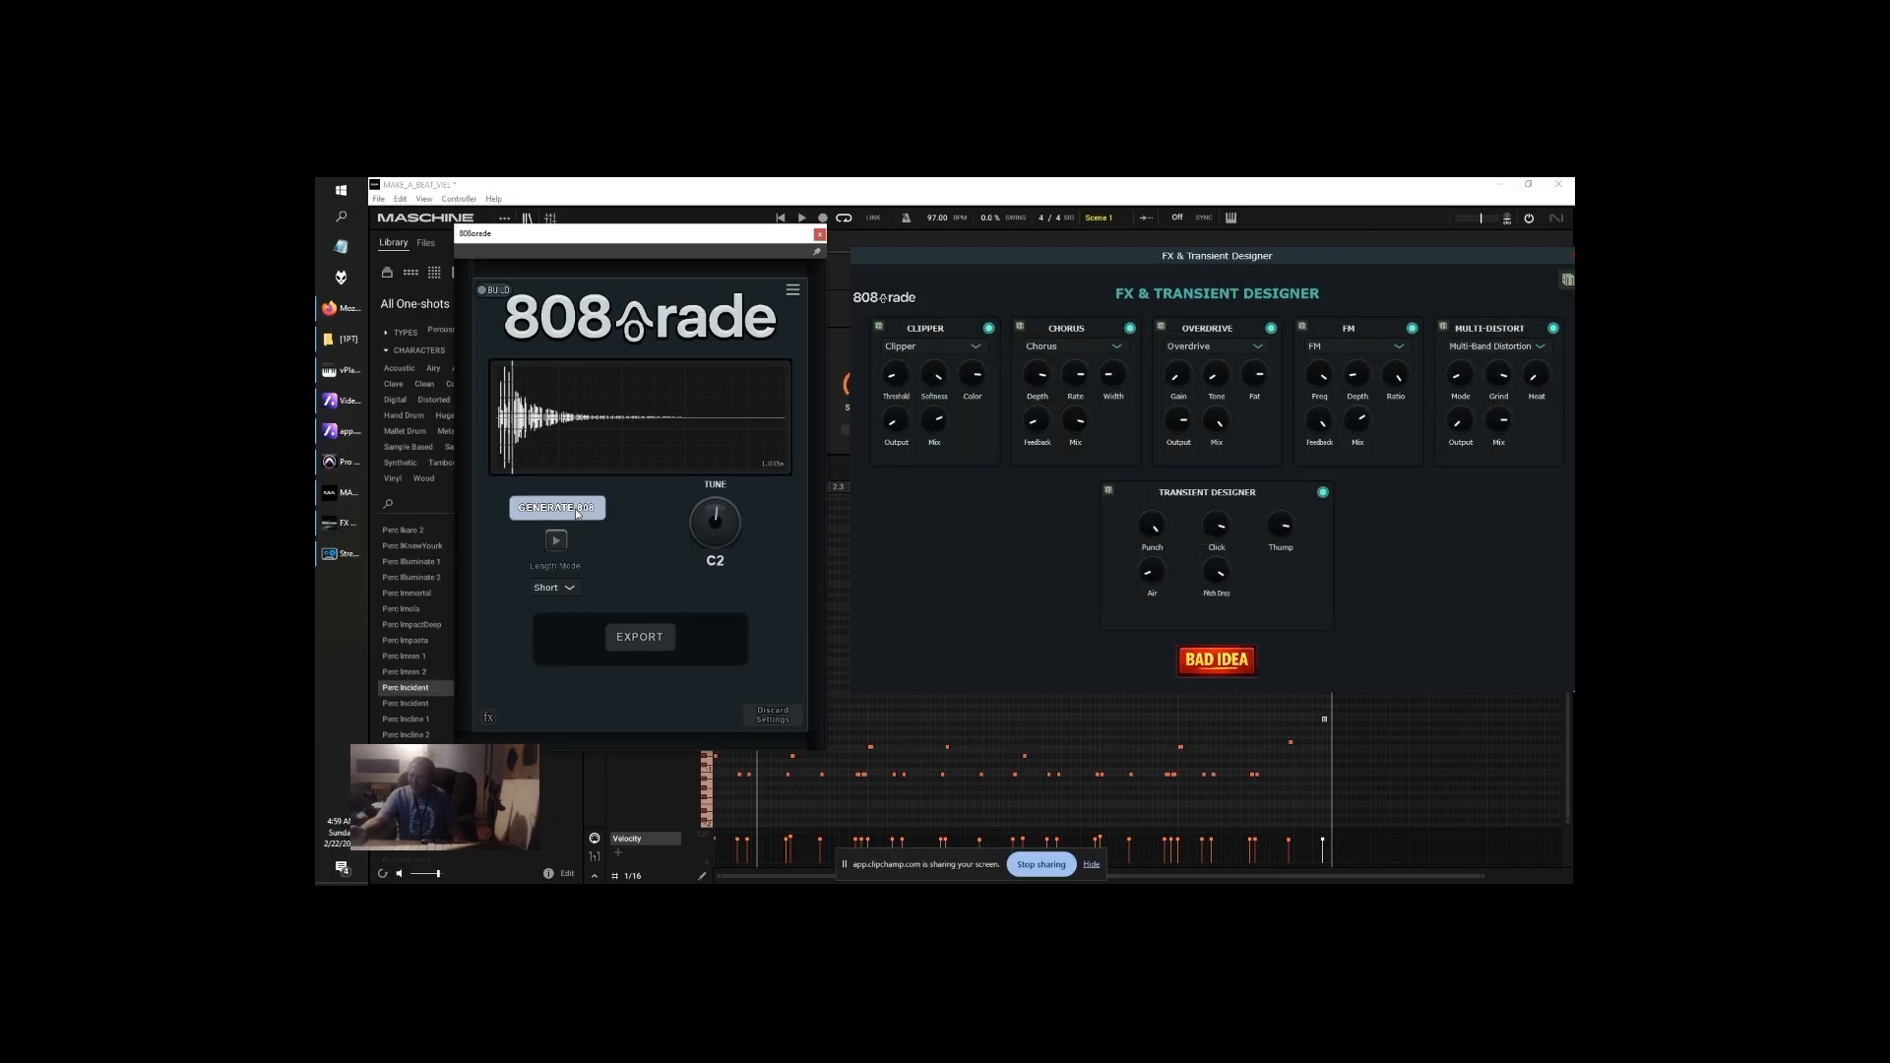
{"action": "left_click", "coordinate": [1071, 401]}
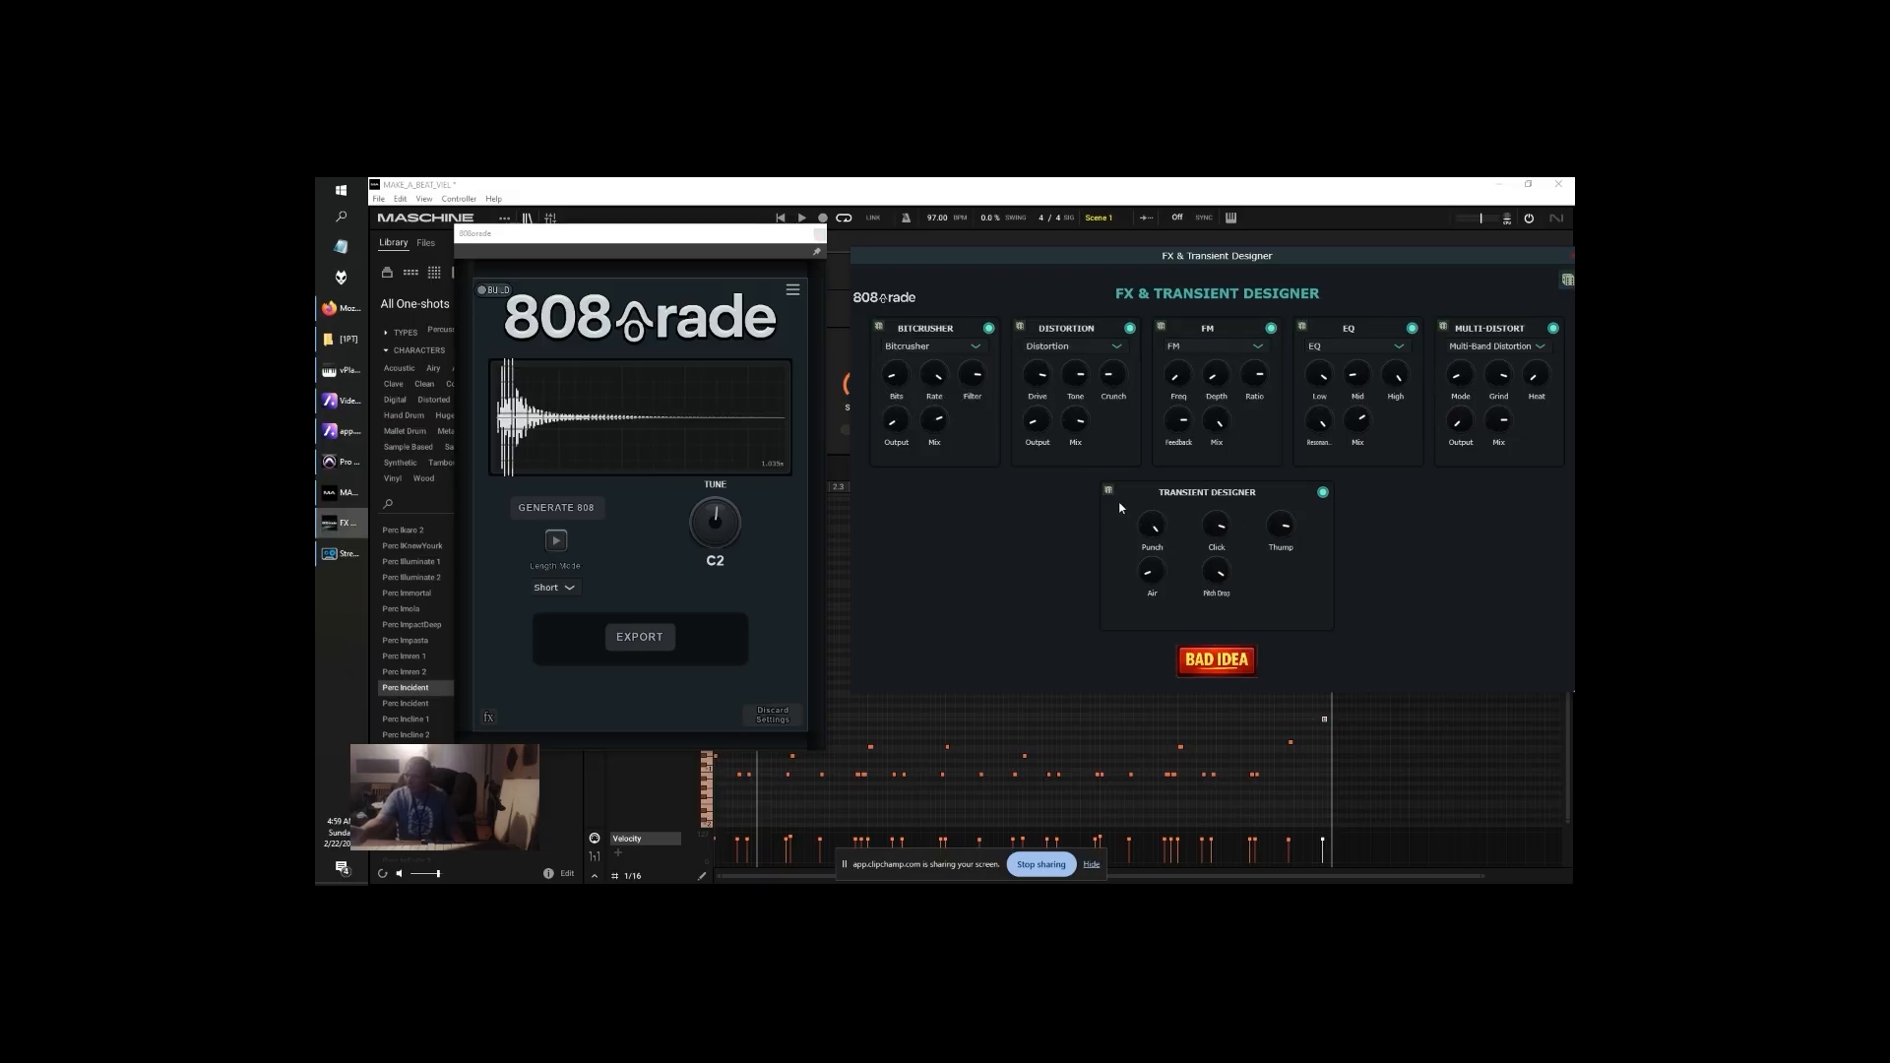
{"action": "left_click", "coordinate": [556, 508]}
{"action": "left_click", "coordinate": [557, 508]}
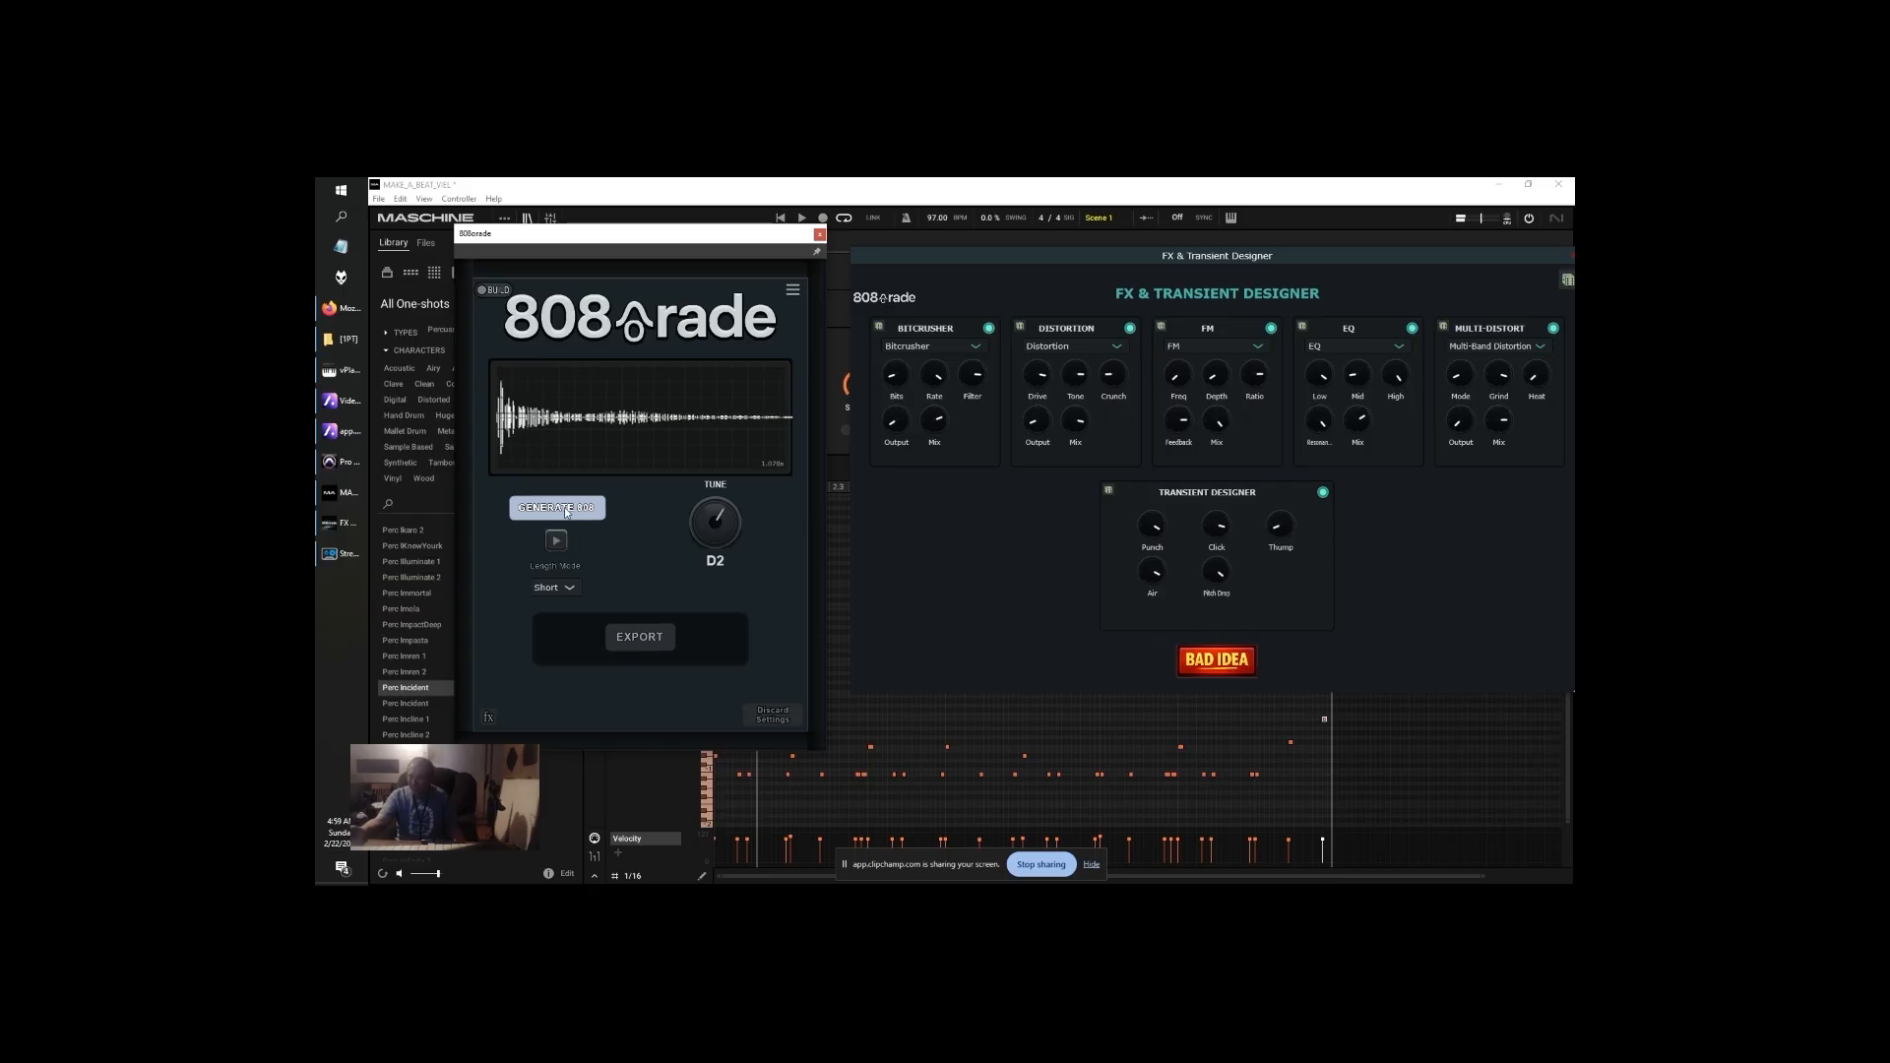
{"action": "left_click", "coordinate": [569, 513]}
{"action": "left_click", "coordinate": [556, 542]}
{"action": "left_click", "coordinate": [569, 514]}
{"action": "left_click", "coordinate": [554, 543]}
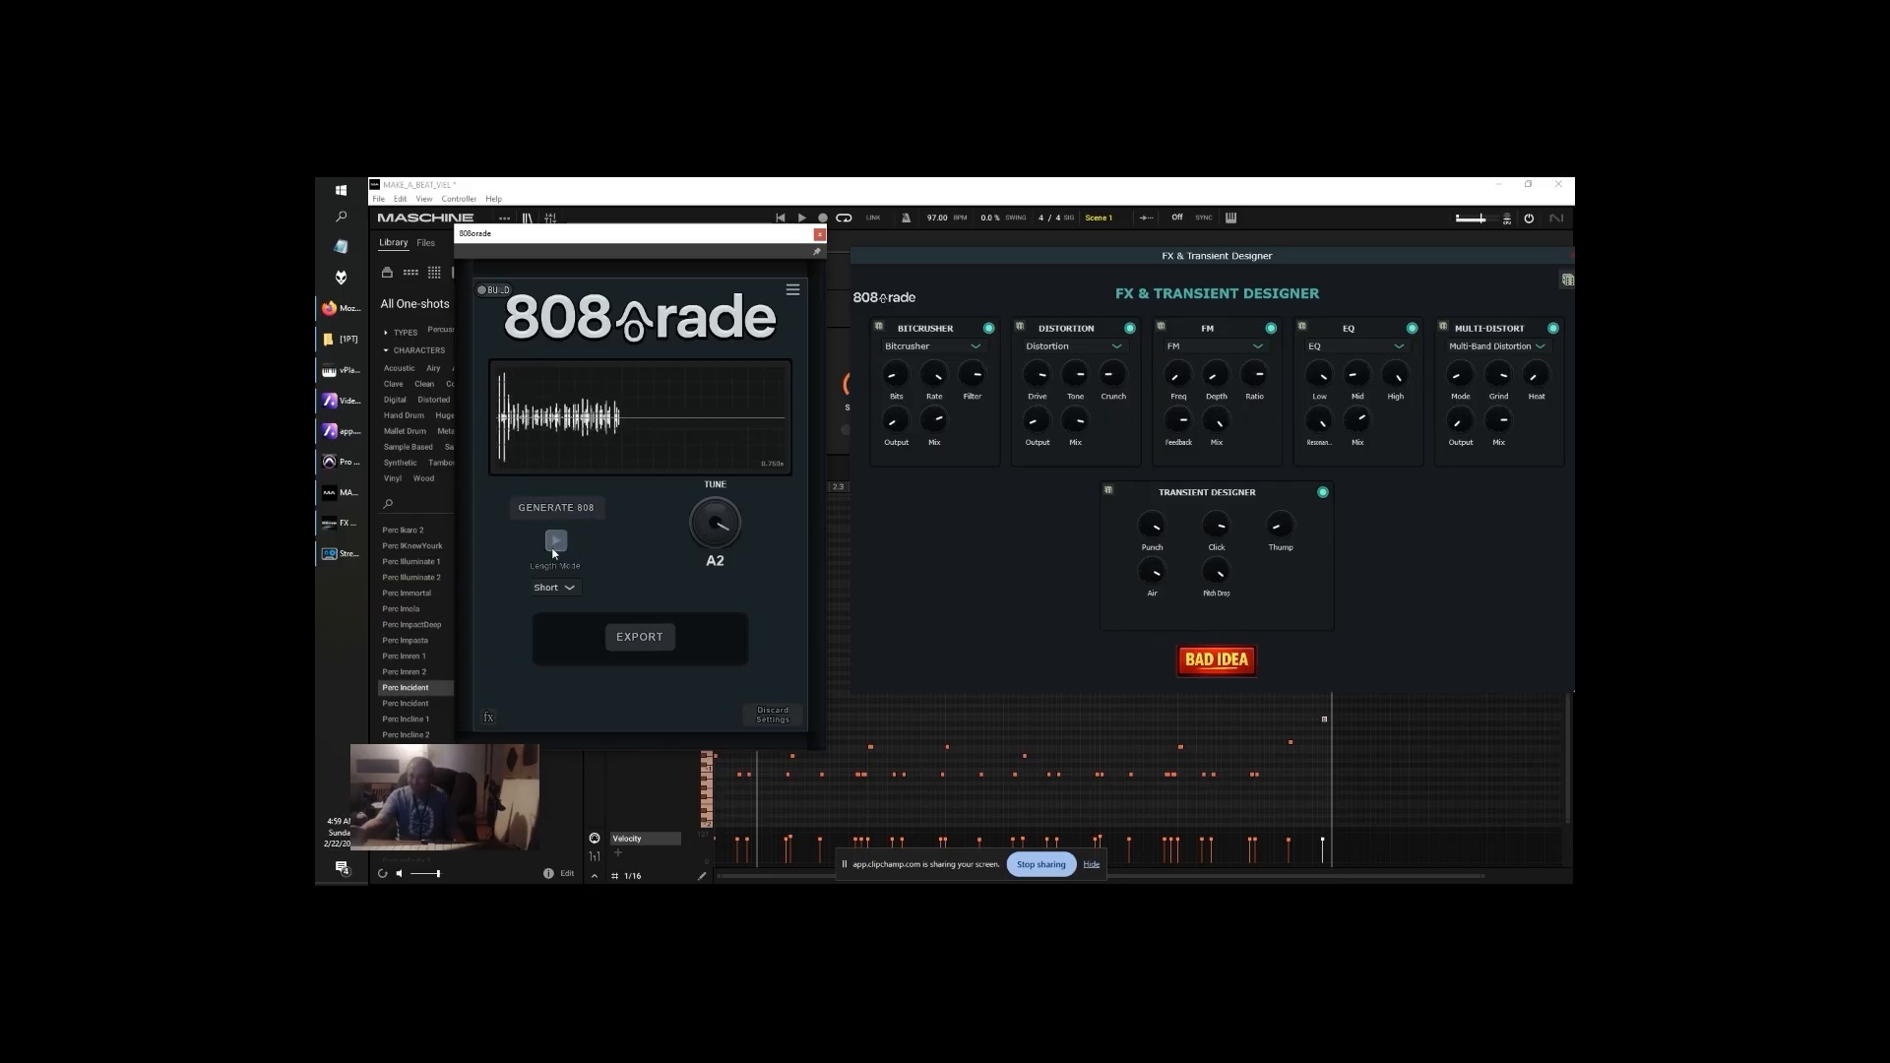
Generate and audition short 808s with the current effects chain until an A1 sound is produced
{"action": "left_click", "coordinate": [559, 513]}
{"action": "left_click", "coordinate": [558, 547]}
{"action": "left_click", "coordinate": [557, 541]}
{"action": "left_click", "coordinate": [557, 508]}
{"action": "left_click", "coordinate": [557, 538]}
{"action": "left_click", "coordinate": [559, 514]}
{"action": "left_click", "coordinate": [560, 518]}
{"action": "left_click", "coordinate": [557, 540]}
{"action": "left_click", "coordinate": [568, 516]}
{"action": "left_click", "coordinate": [569, 518]}
{"action": "left_click", "coordinate": [558, 543]}
{"action": "left_click", "coordinate": [557, 509]}
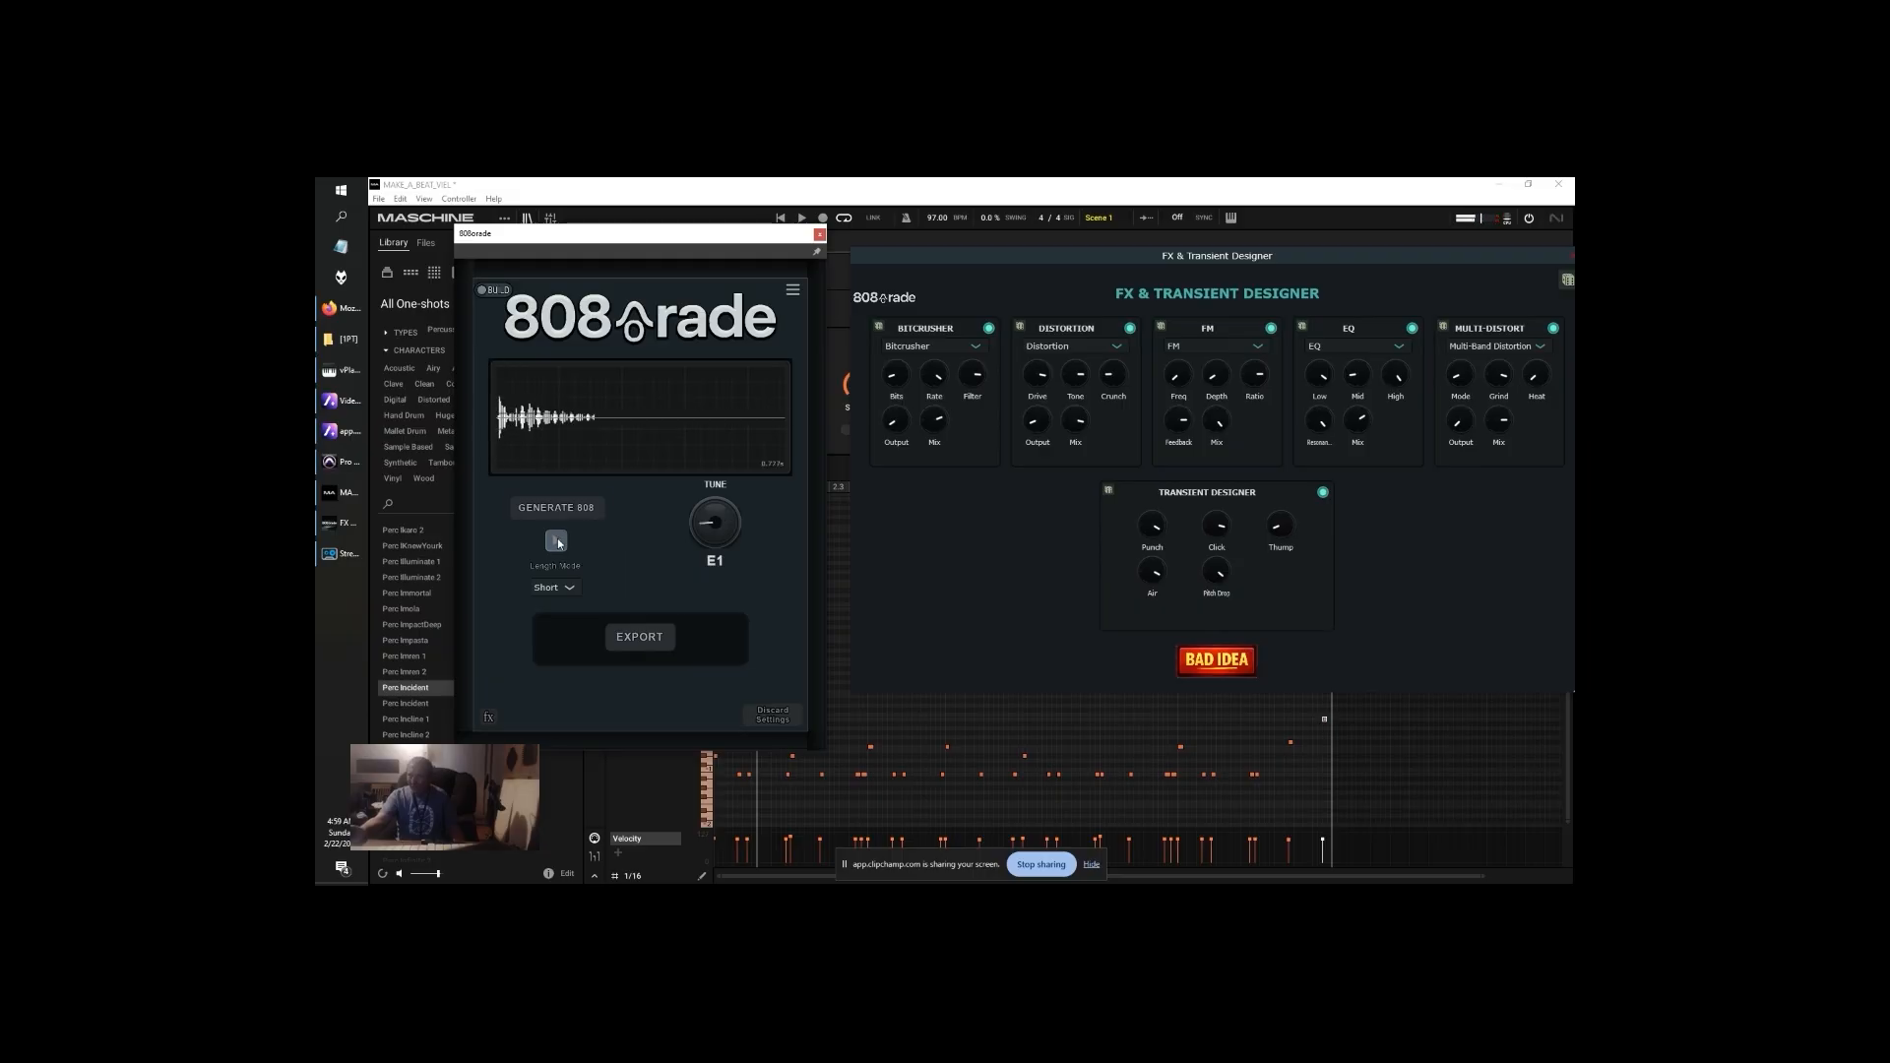
{"action": "left_click", "coordinate": [579, 514]}
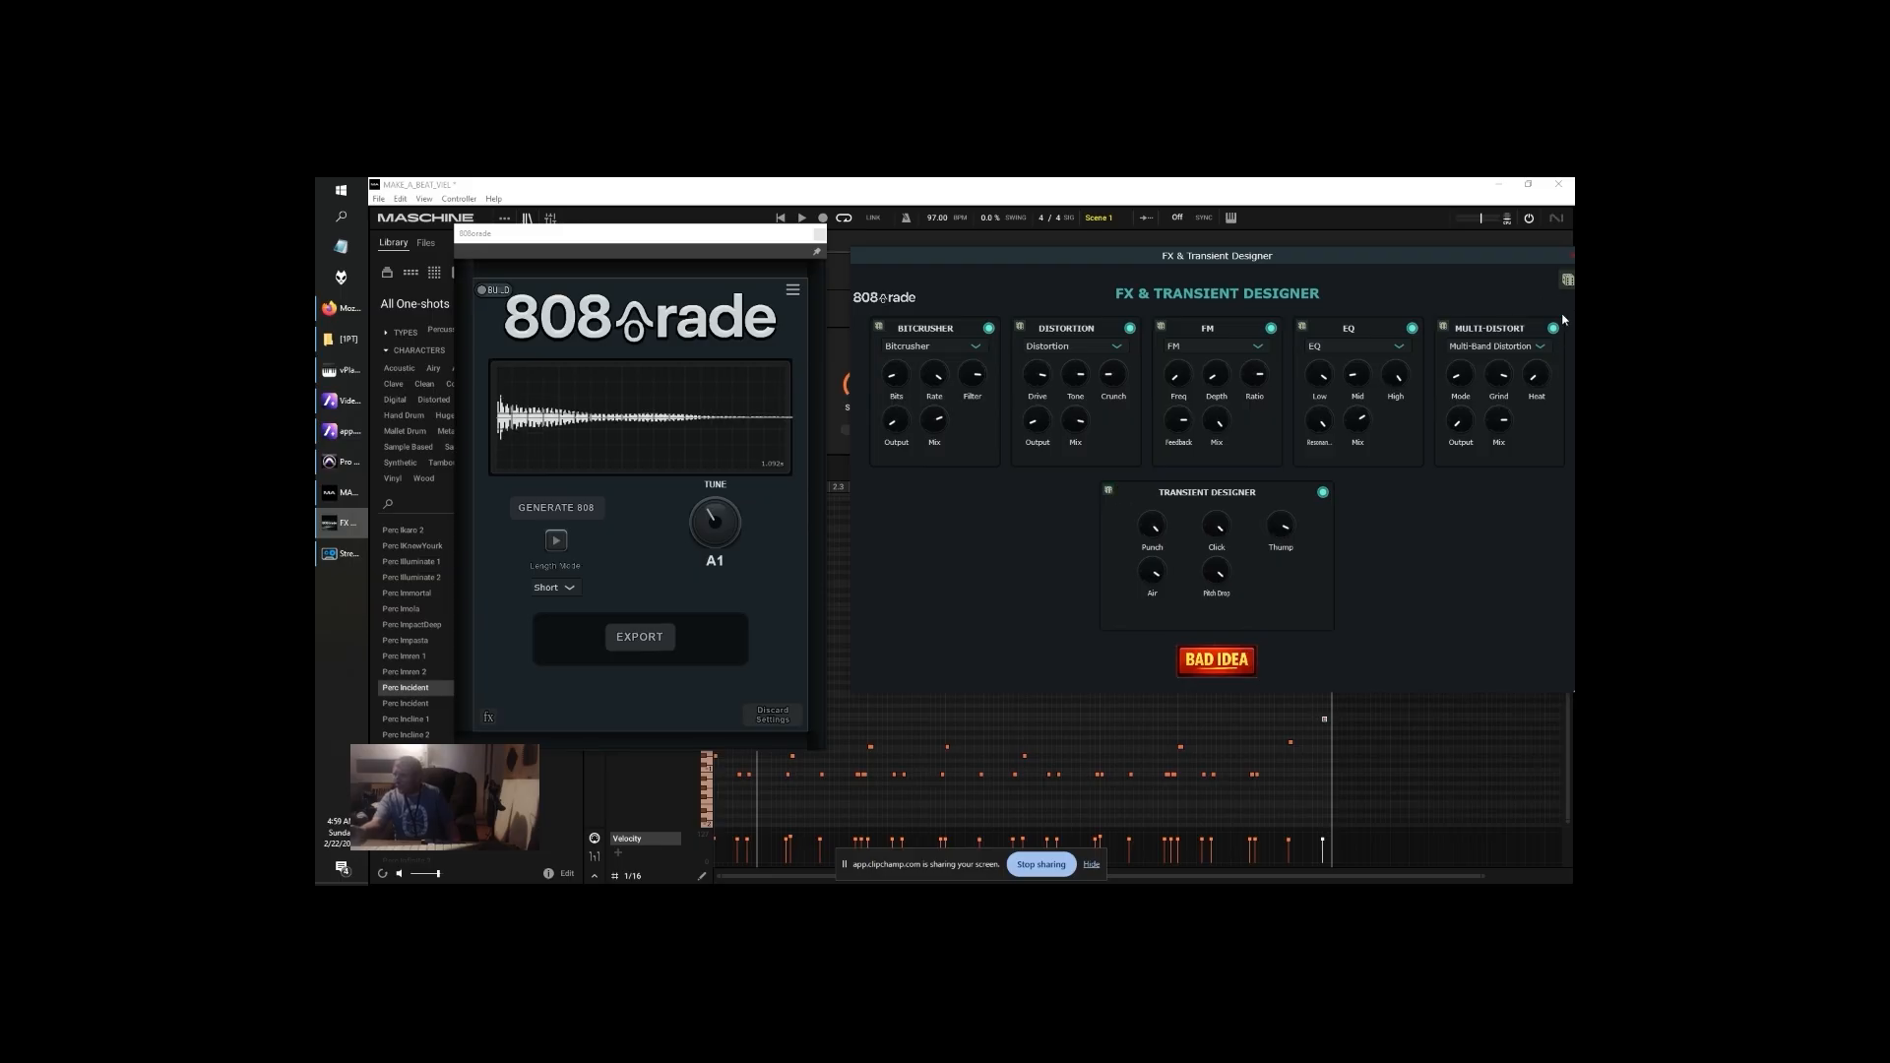
Randomize the effects chain, then generate and audition short 808s until an Eb1 sound is produced
{"action": "left_click", "coordinate": [1568, 281]}
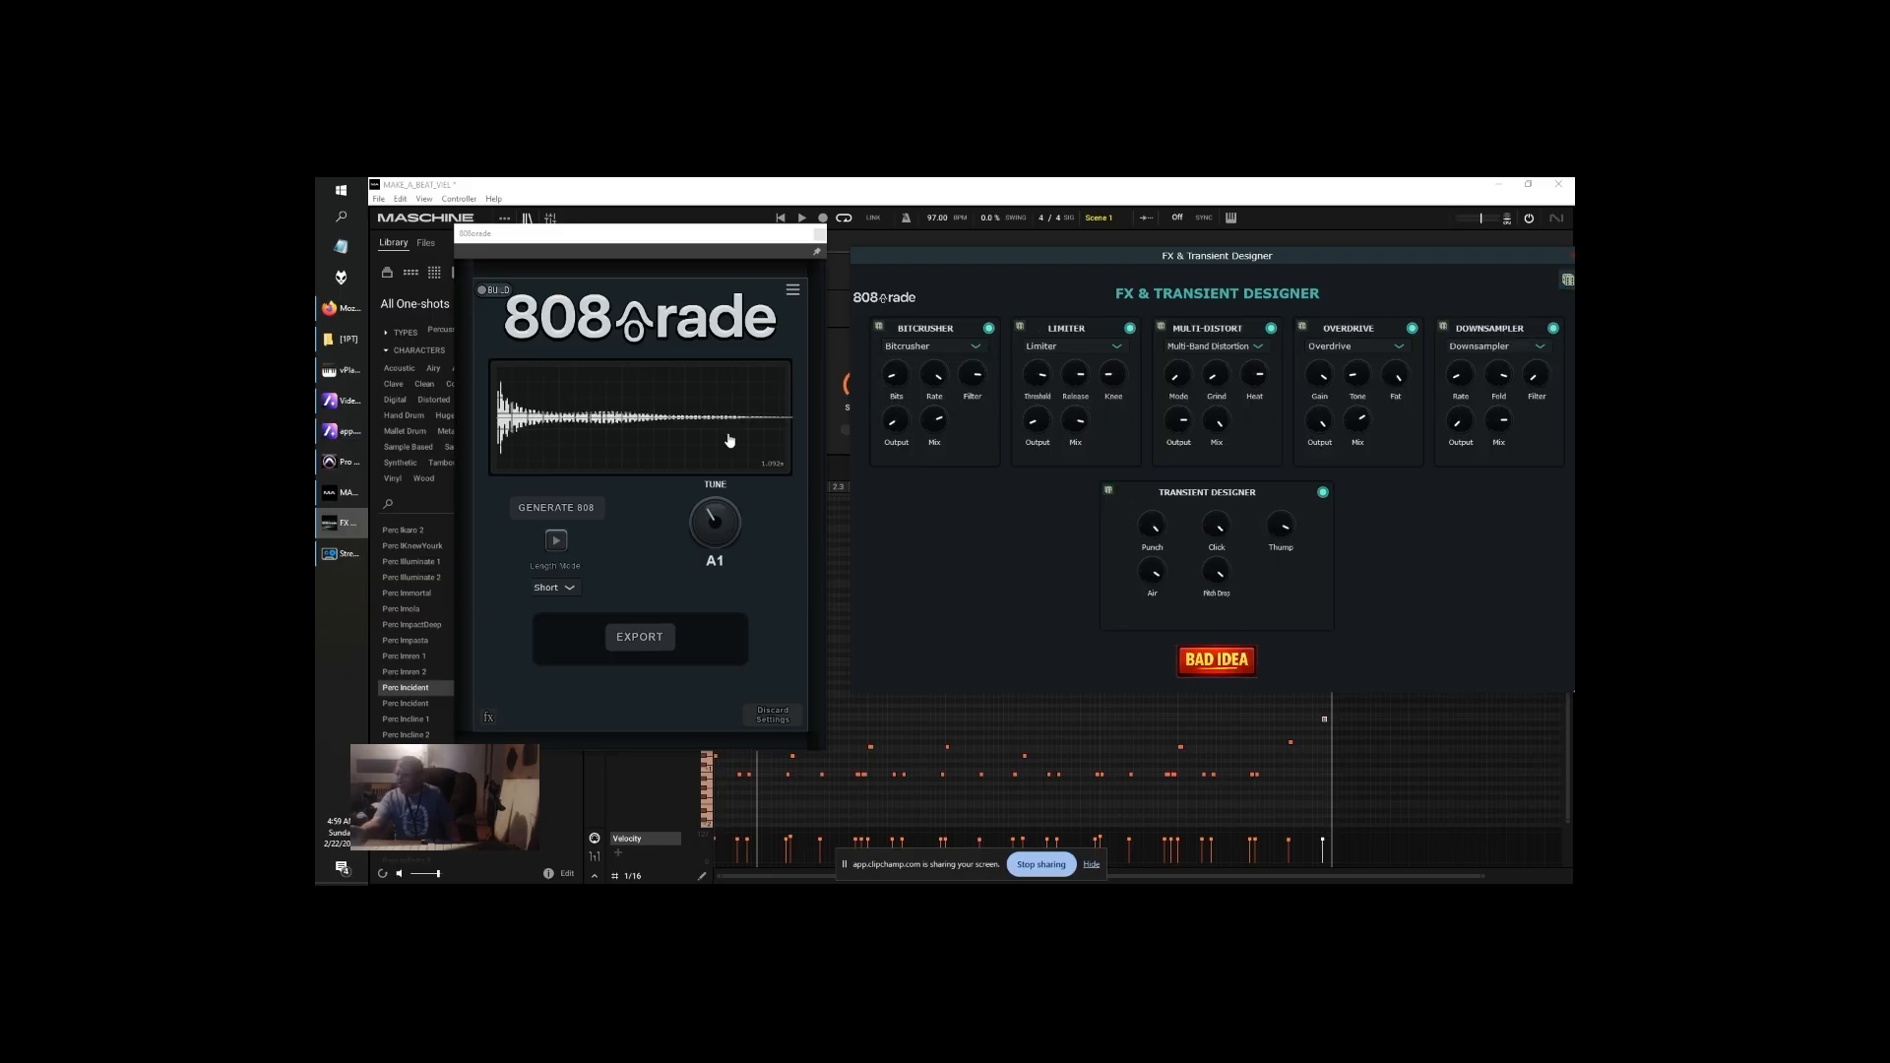
{"action": "left_click", "coordinate": [576, 514]}
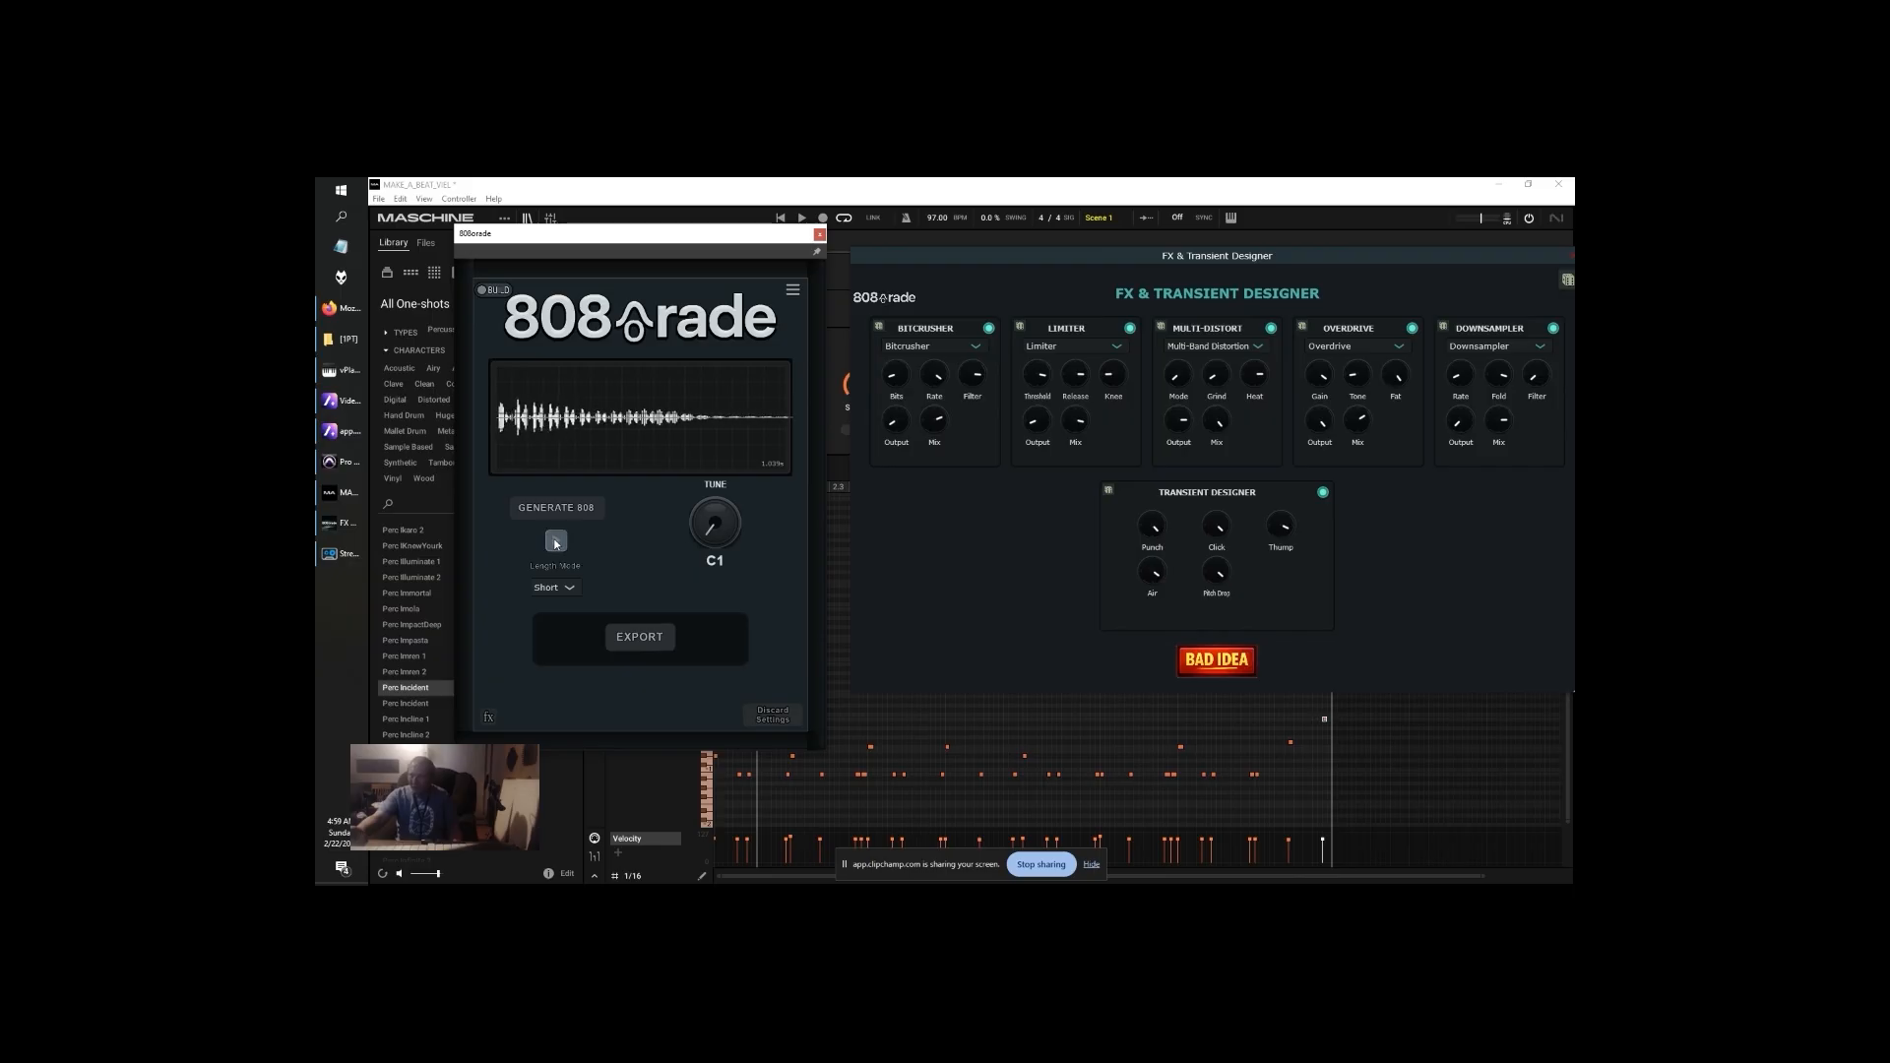
{"action": "left_click", "coordinate": [563, 518]}
{"action": "left_click", "coordinate": [564, 520]}
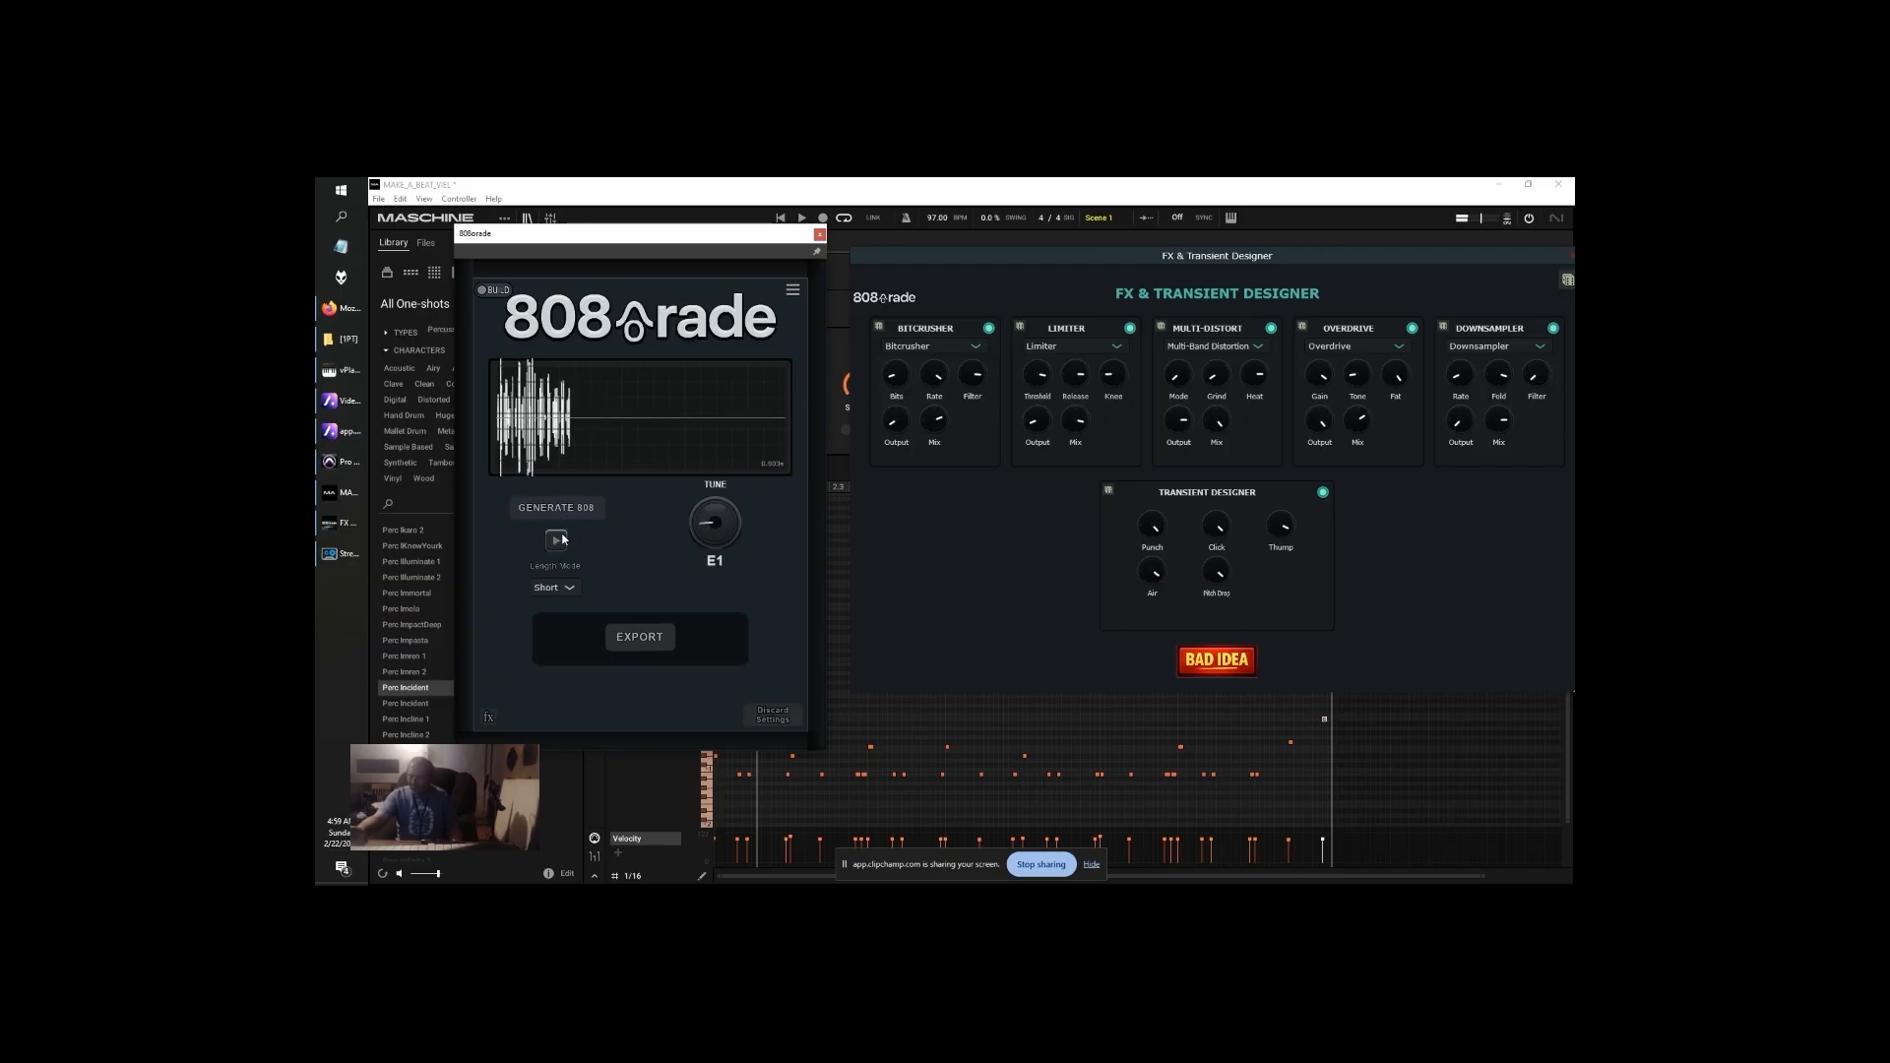
{"action": "left_click", "coordinate": [558, 509]}
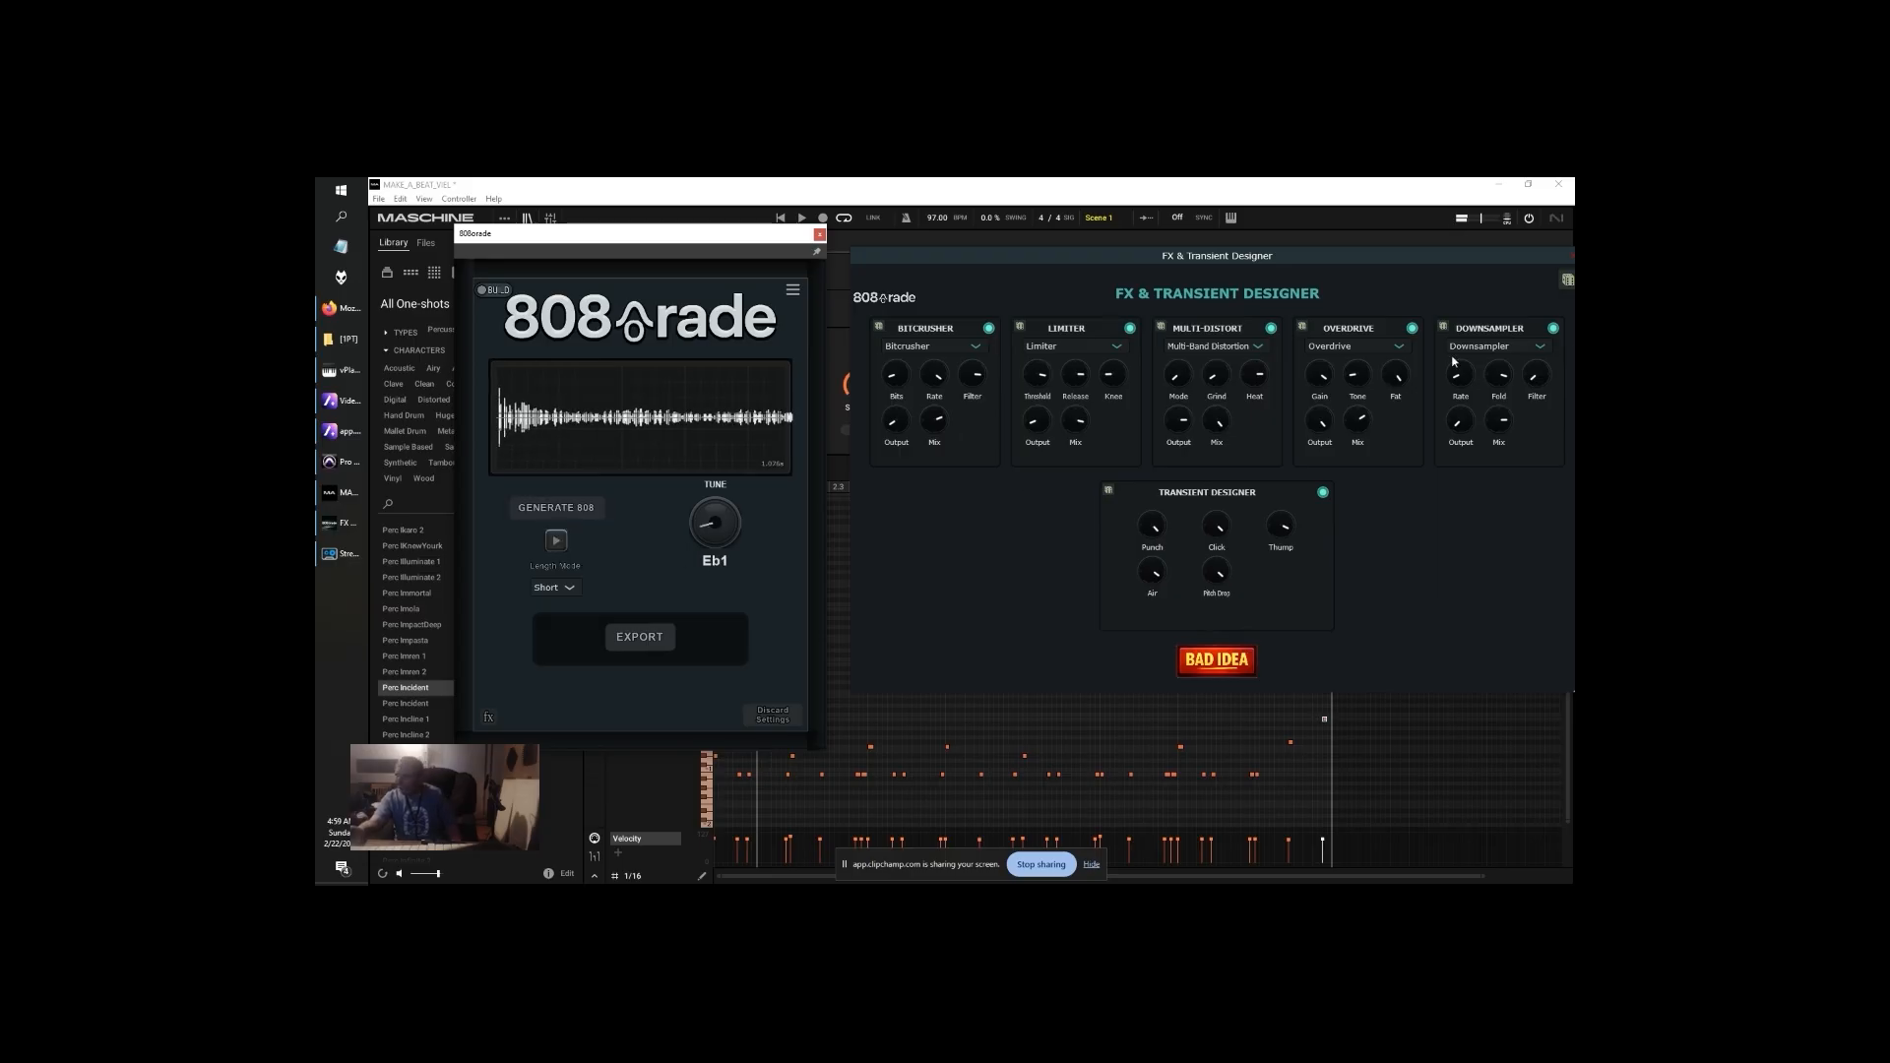
Randomize the effects chain and transient designer, then generate and audition short 808s until a Bb1 sound is produced
{"action": "left_click", "coordinate": [1569, 282]}
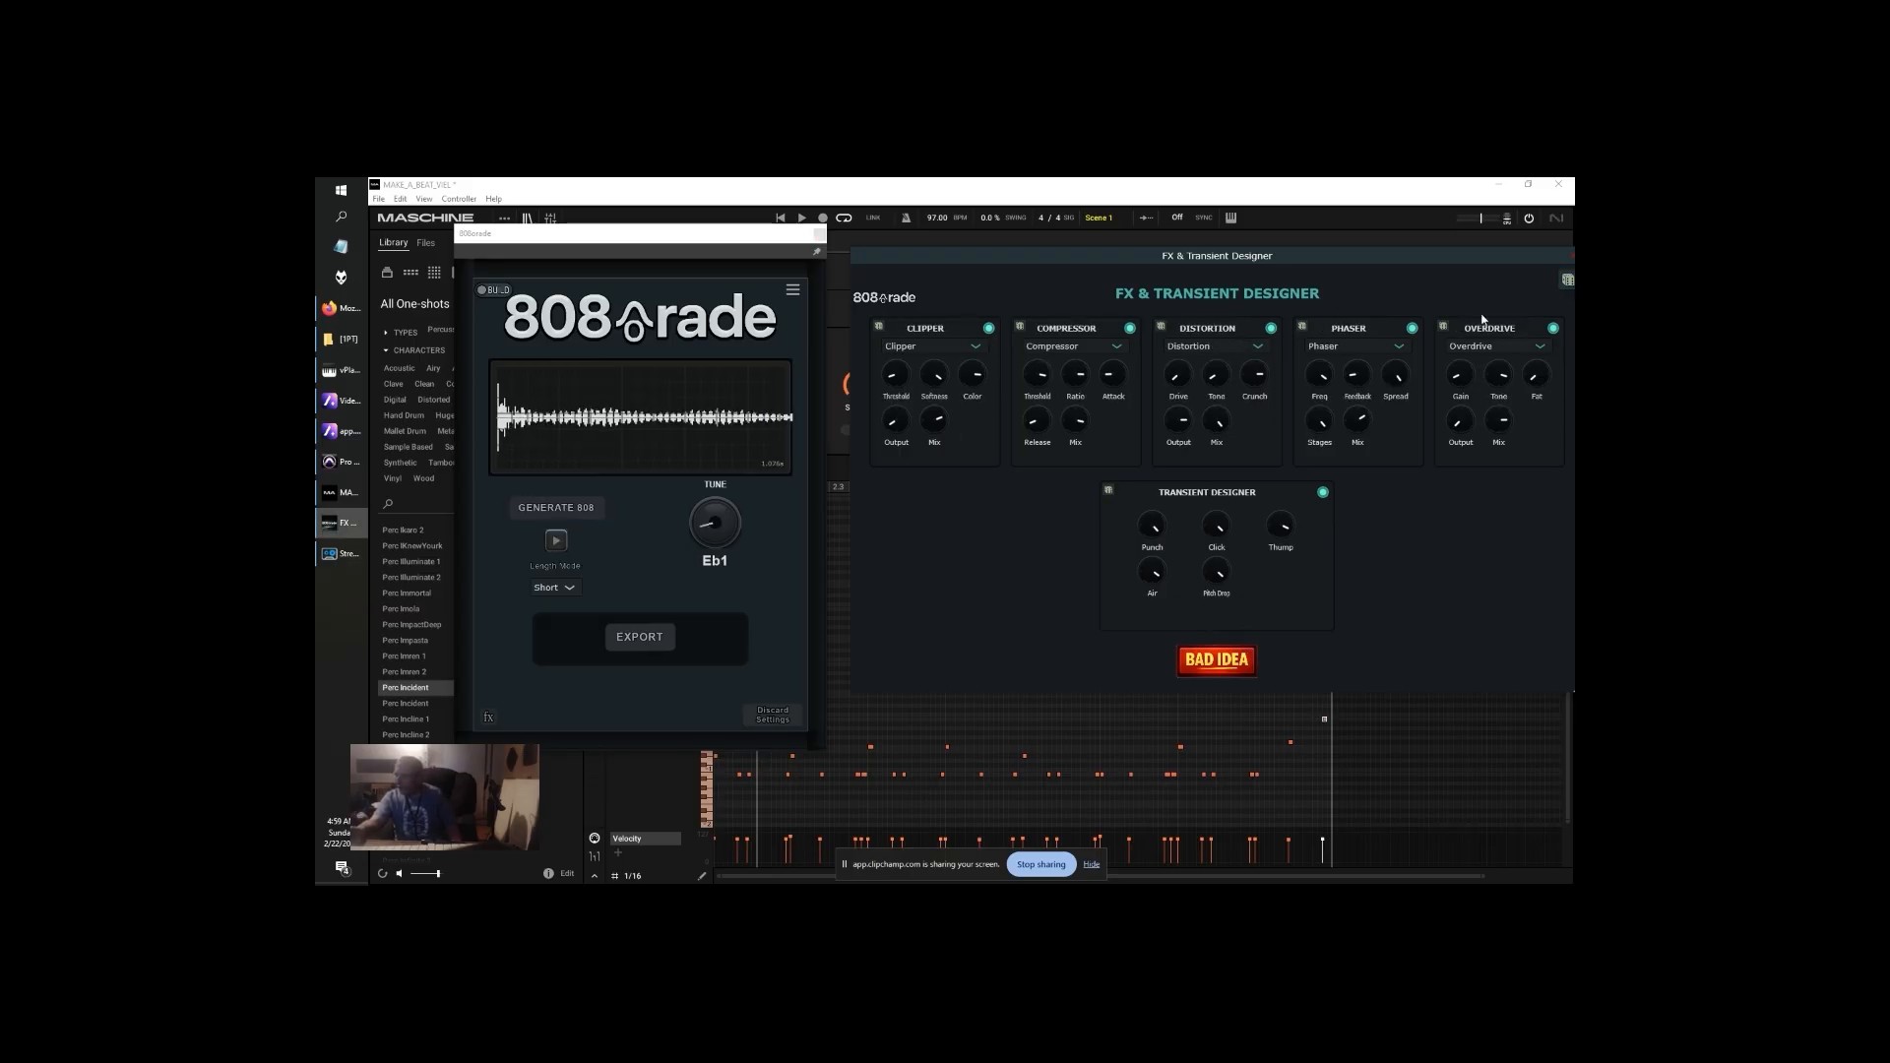
{"action": "left_click", "coordinate": [1105, 490]}
{"action": "left_click", "coordinate": [556, 507]}
{"action": "left_click", "coordinate": [561, 509]}
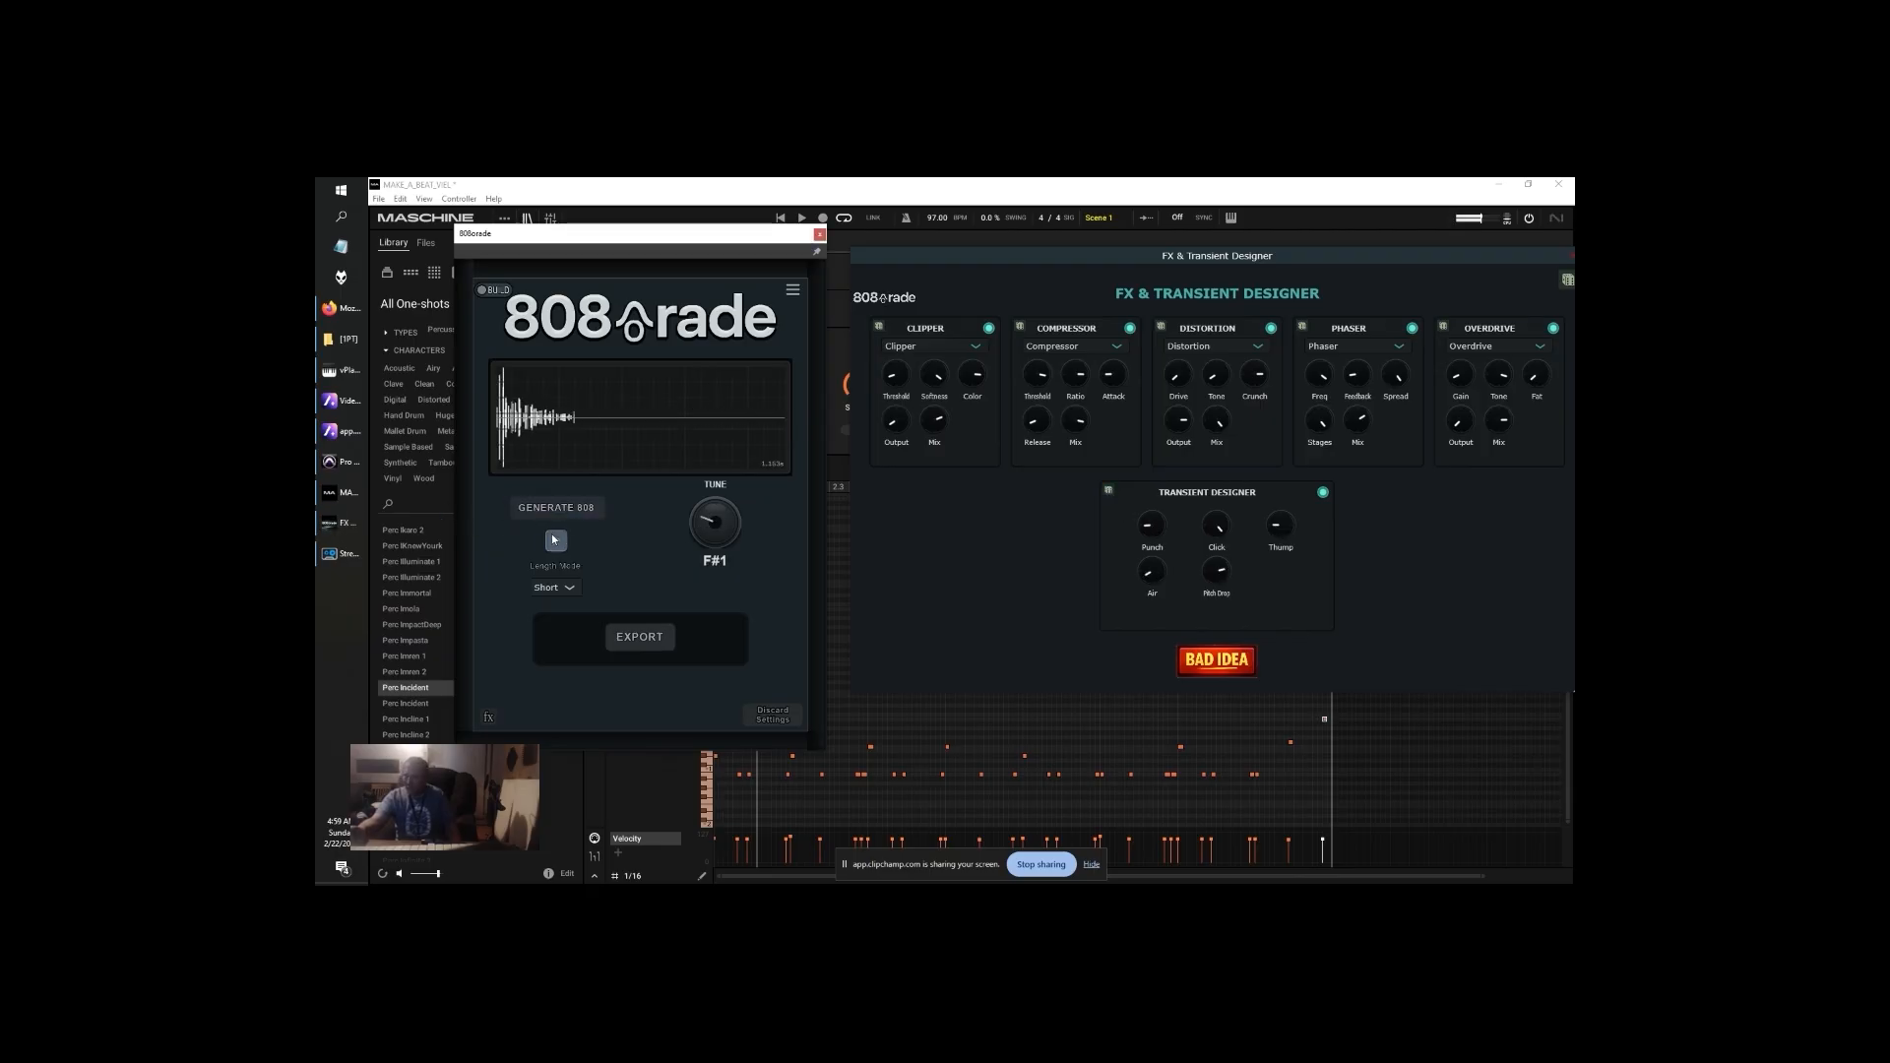
Export the Bb1 sound to the kit folder as "18 - 808 - Bb.wav", basing the name on file 17
{"action": "left_click", "coordinate": [640, 637]}
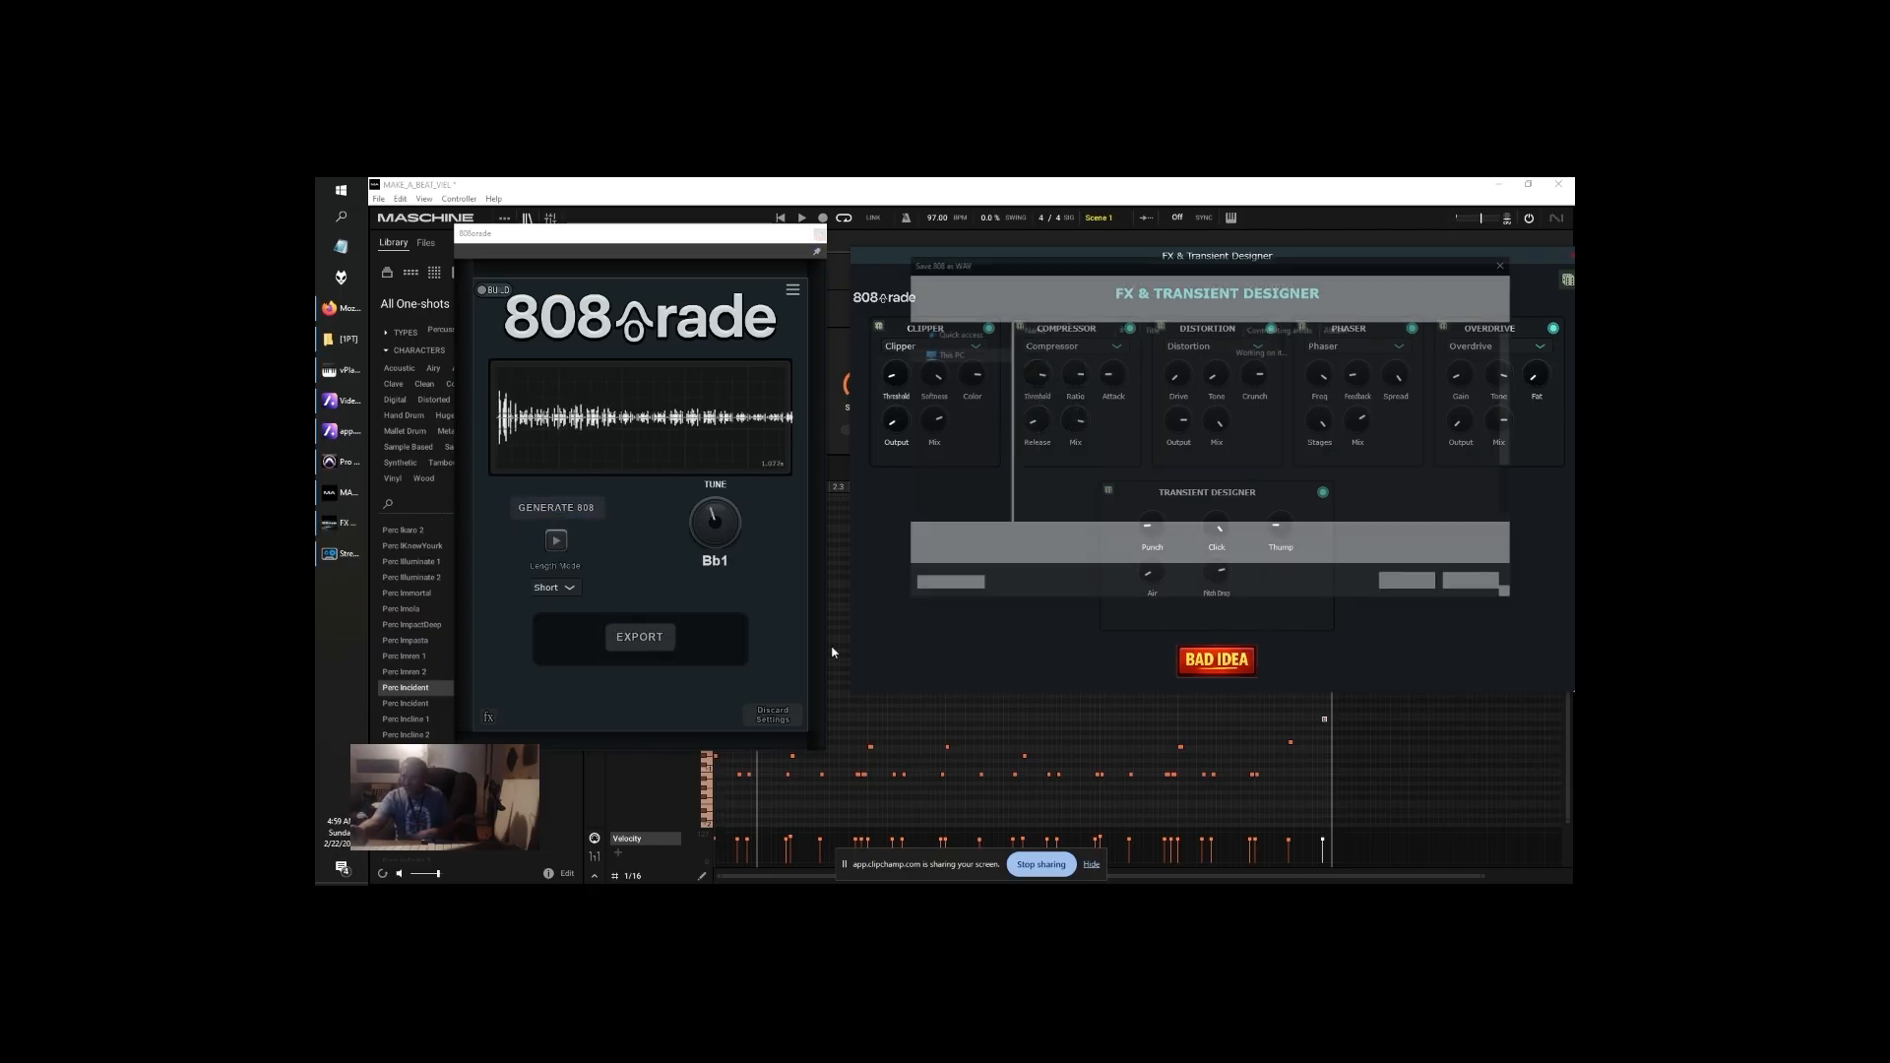
{"action": "left_click", "coordinate": [1014, 539]}
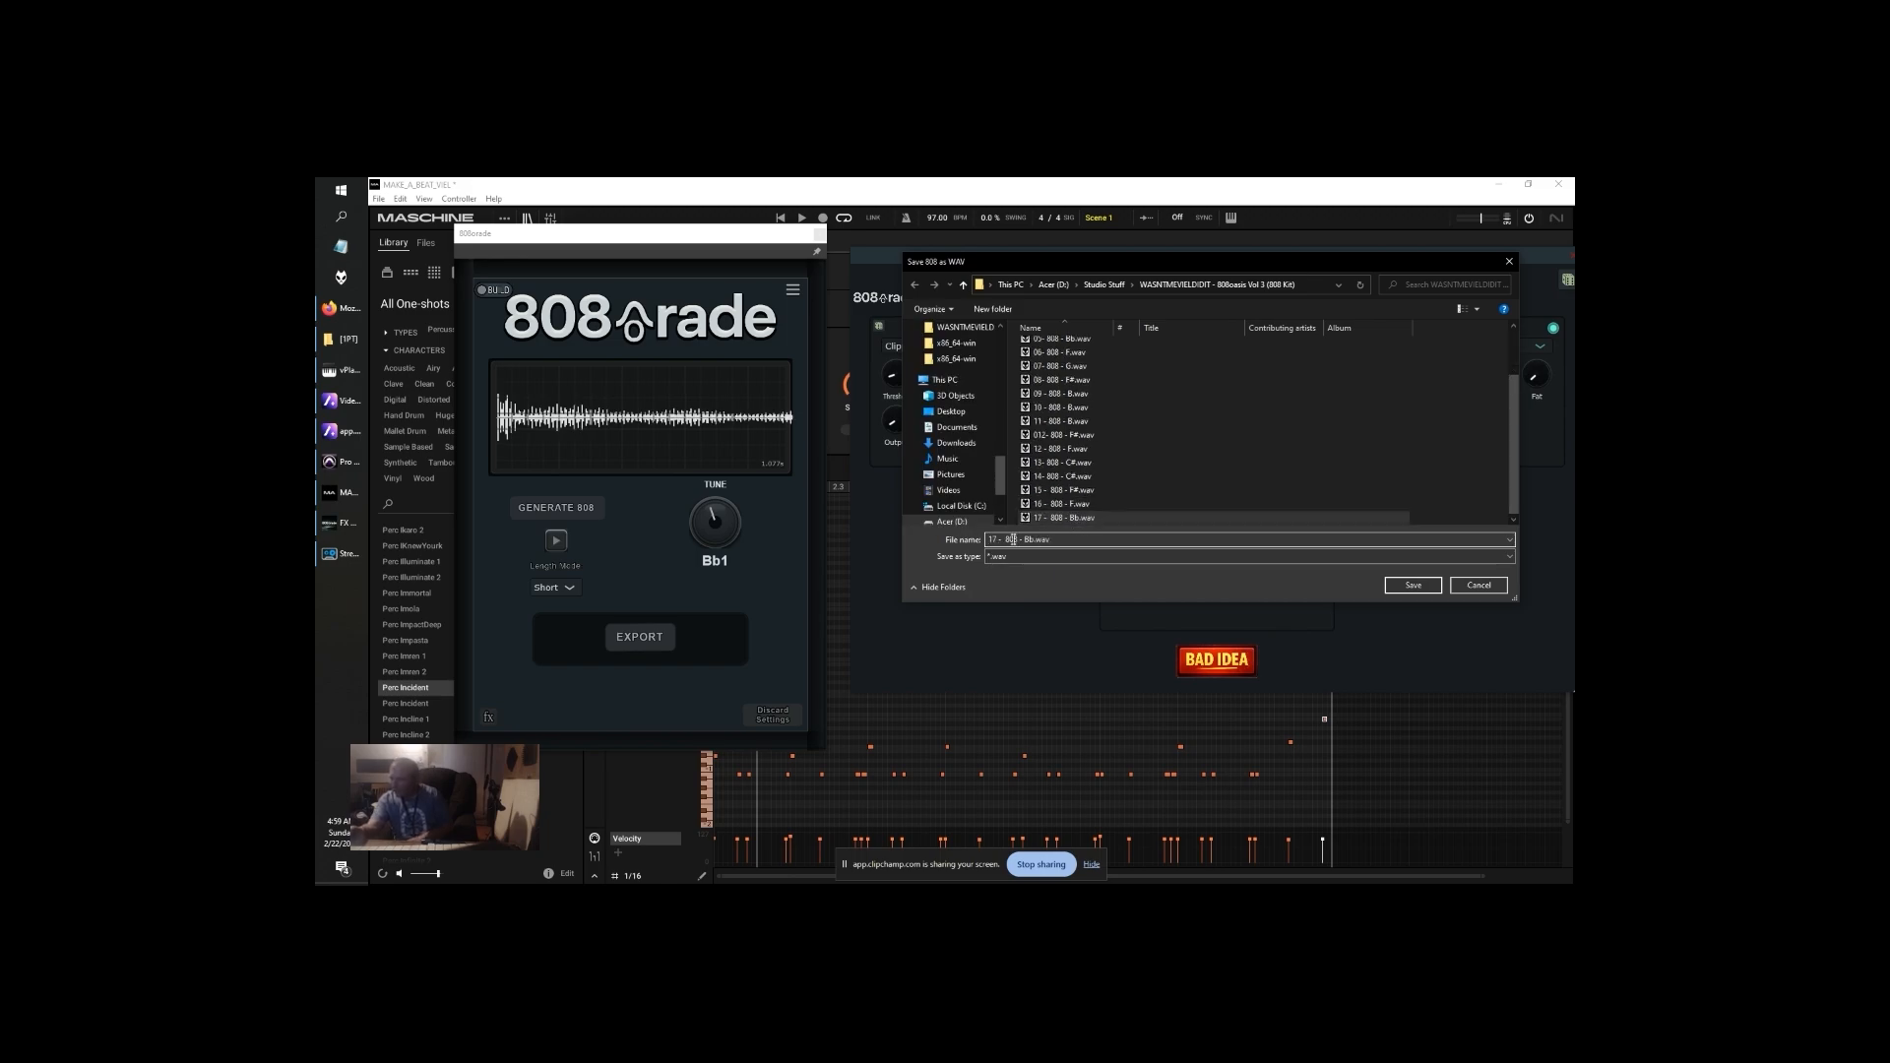
{"action": "key", "text": "BackSpace"}
{"action": "type", "text": "8"}
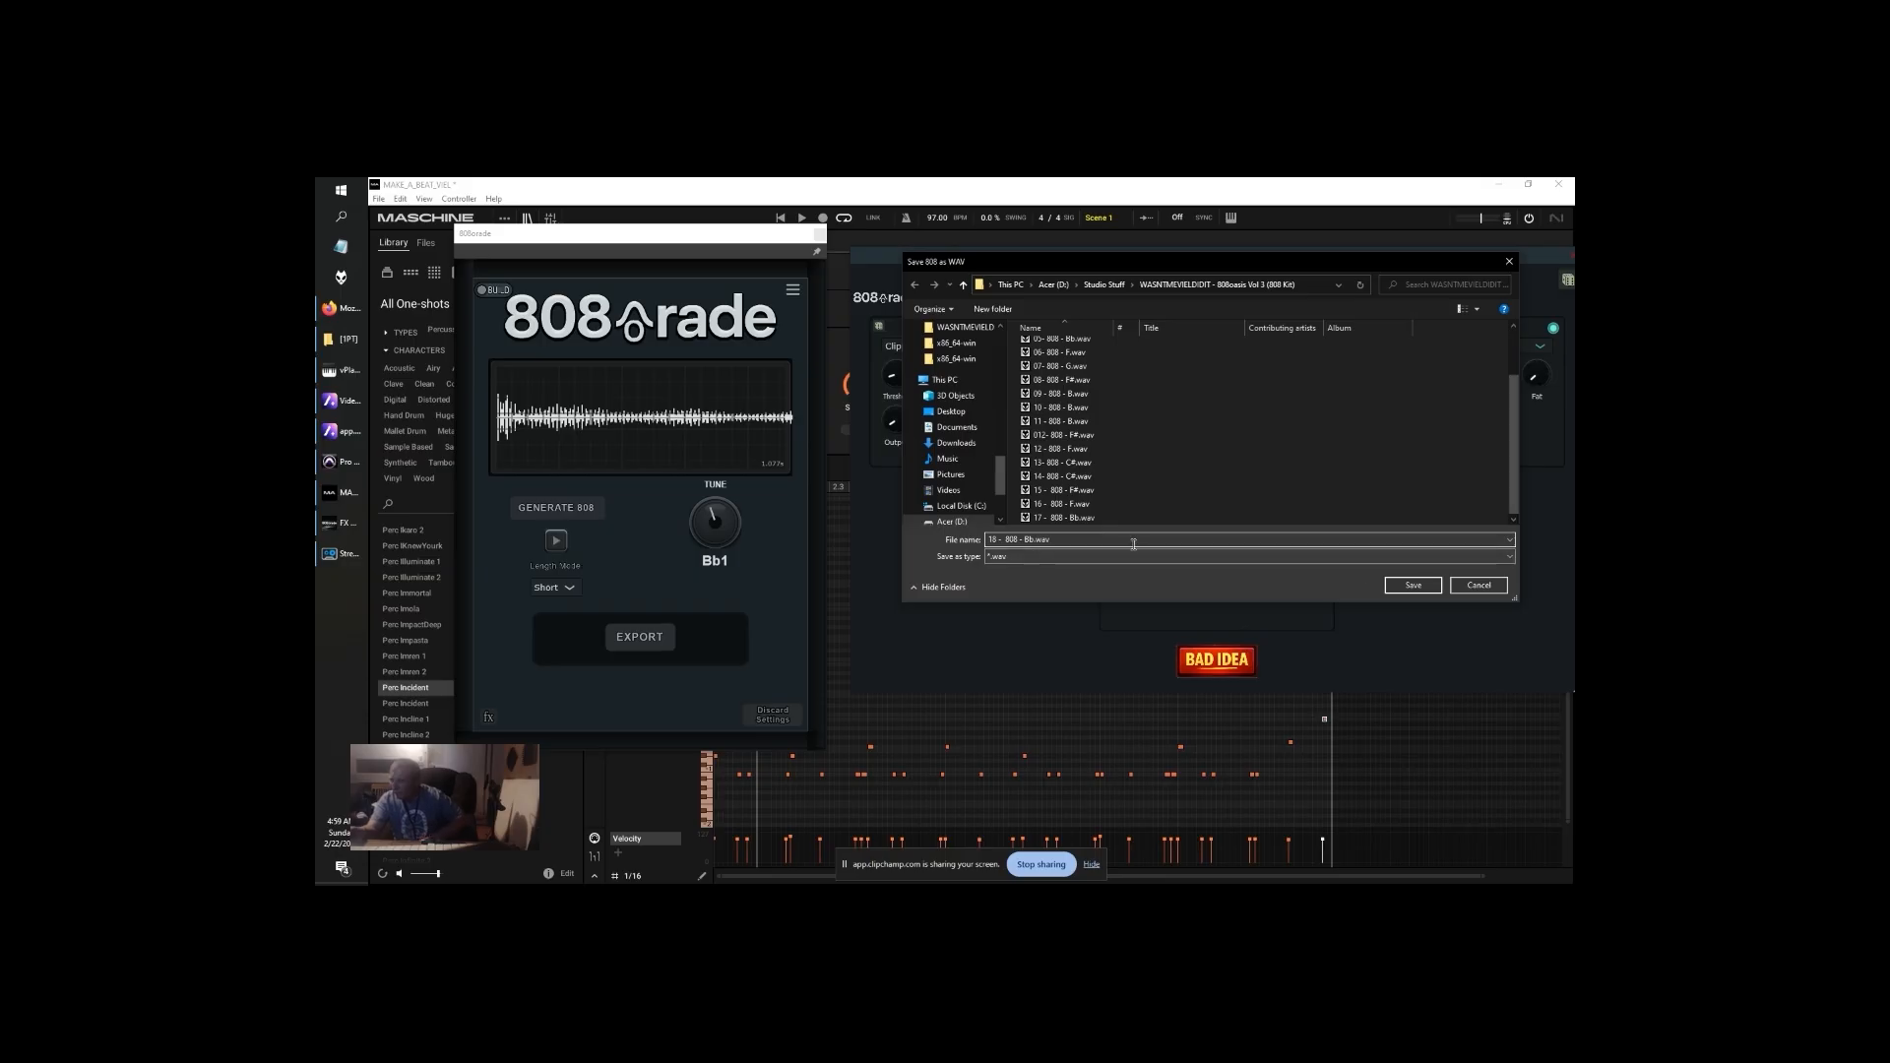
{"action": "left_click", "coordinate": [1412, 586]}
Generate a C#1 sound and export it to the kit folder as "19 - 808 - C#.wav"
{"action": "left_click", "coordinate": [571, 510]}
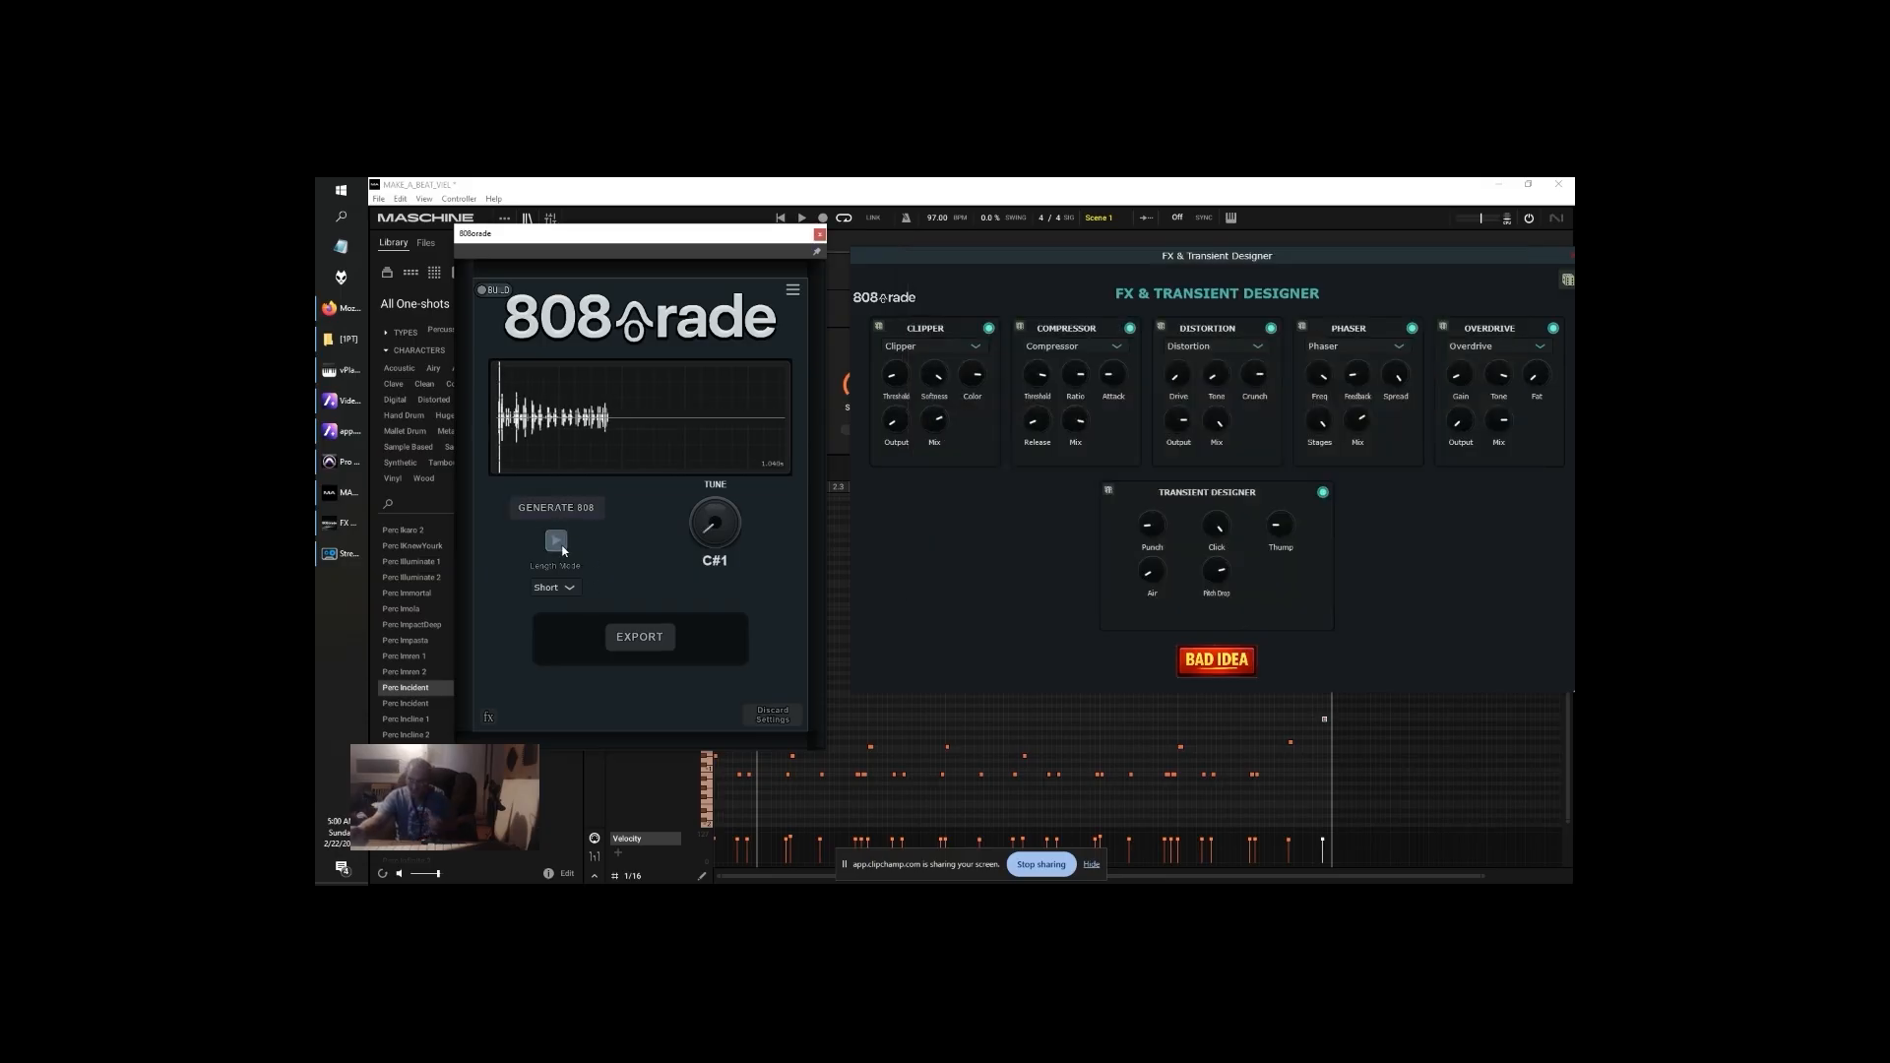
{"action": "left_click", "coordinate": [639, 637]}
{"action": "left_click", "coordinate": [1079, 518]}
{"action": "left_click", "coordinate": [999, 541]}
{"action": "type", "text": "19 - 808 - B.wav"}
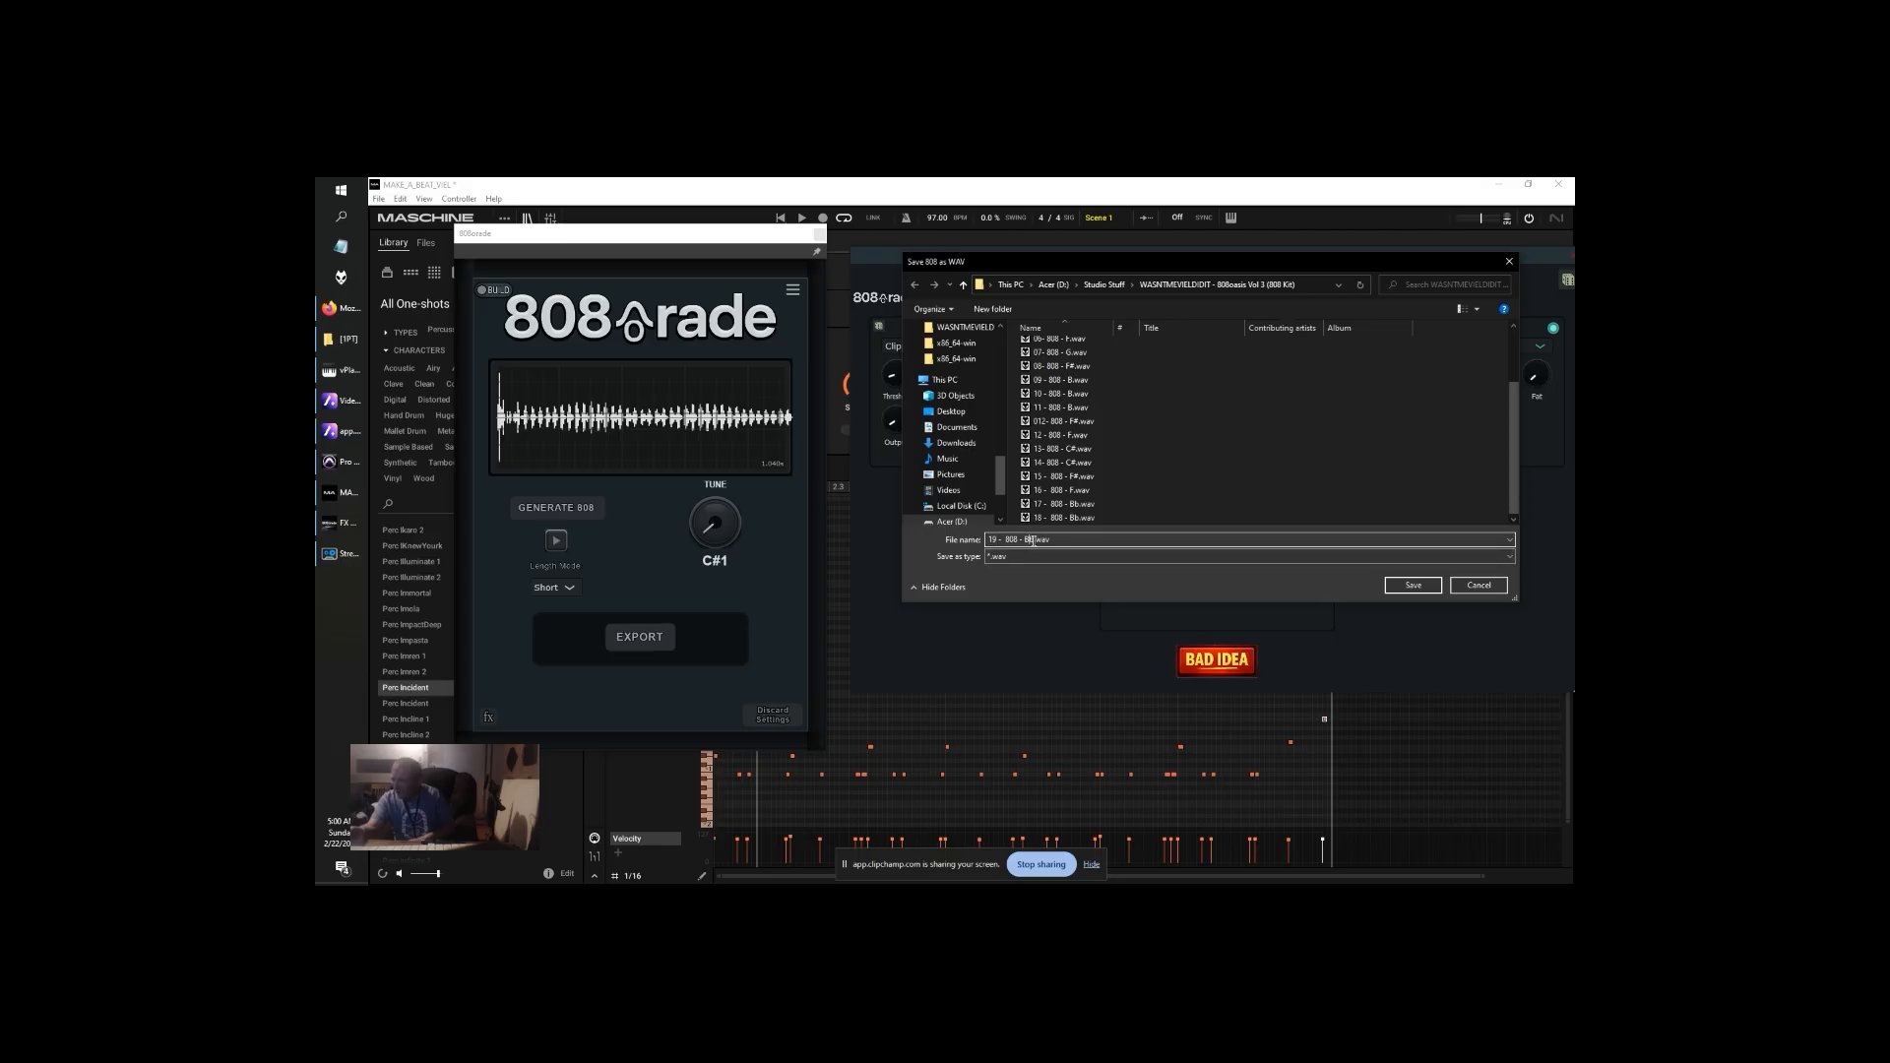
{"action": "key", "text": "BackSpace"}
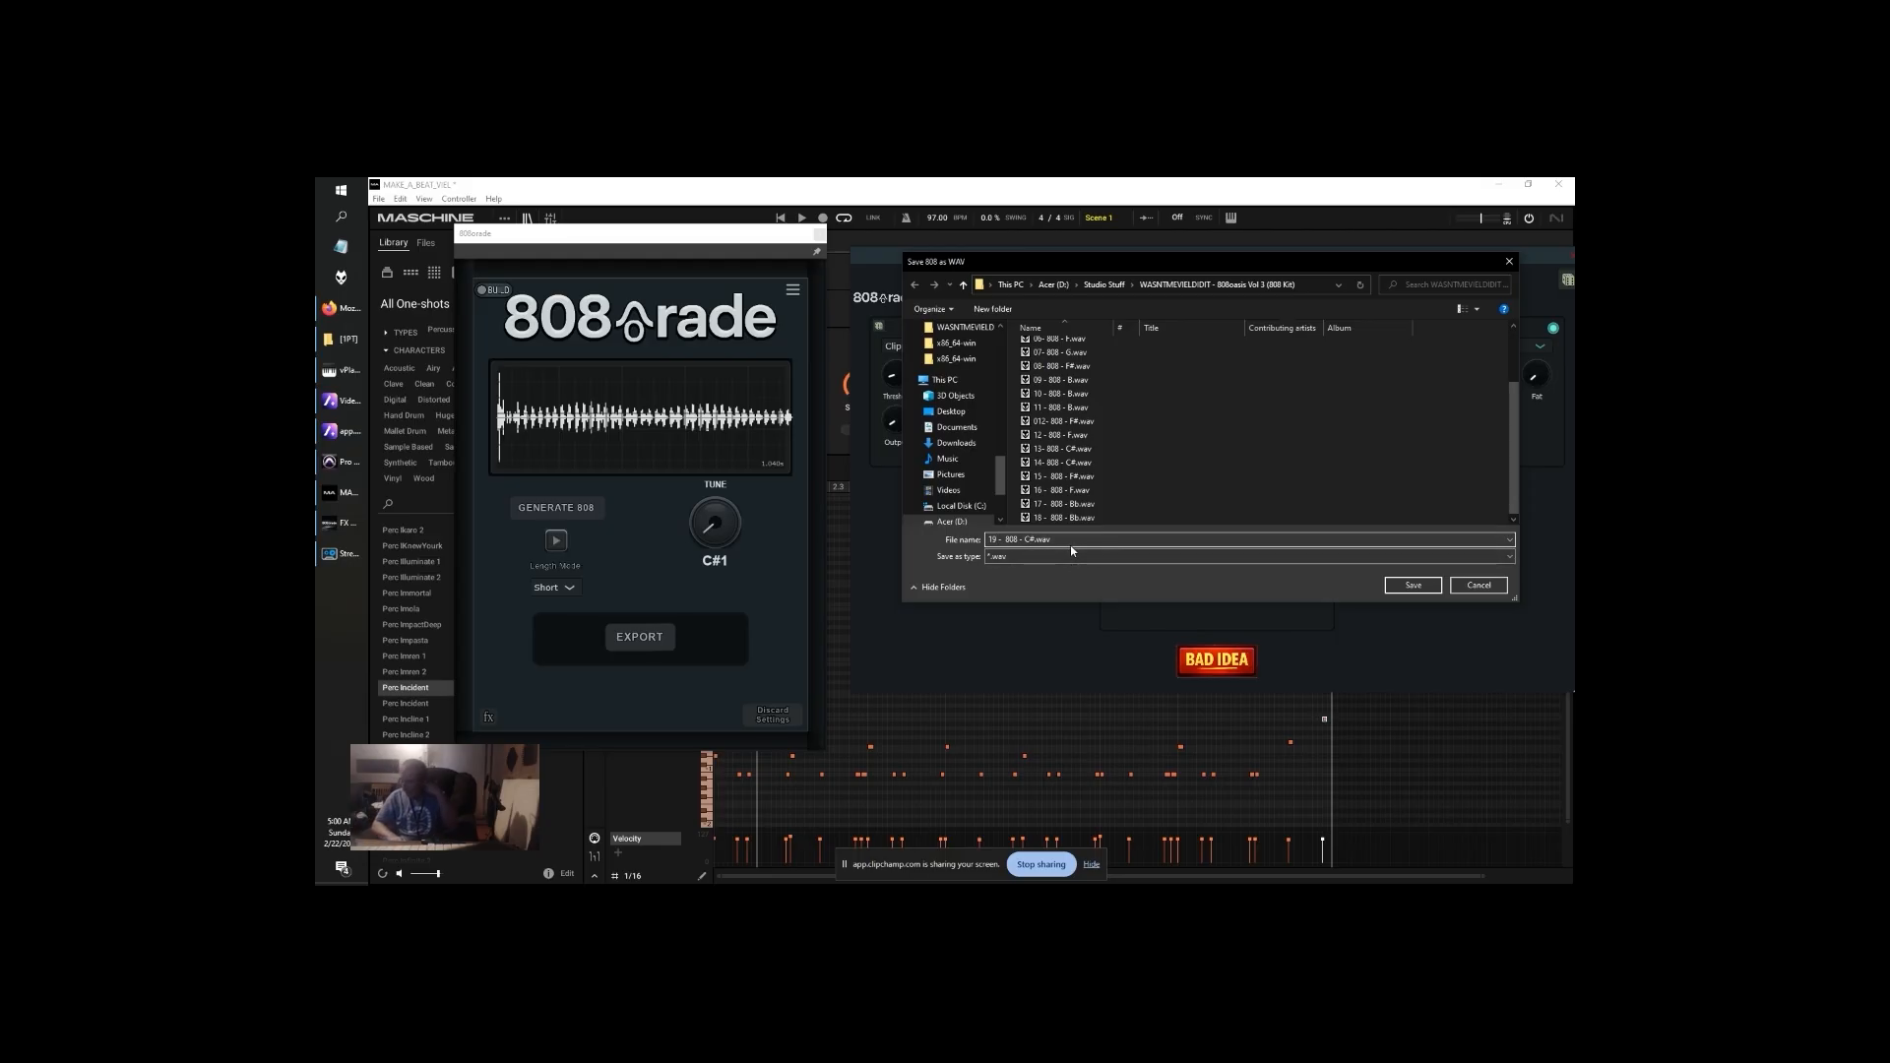
{"action": "key", "text": "Return"}
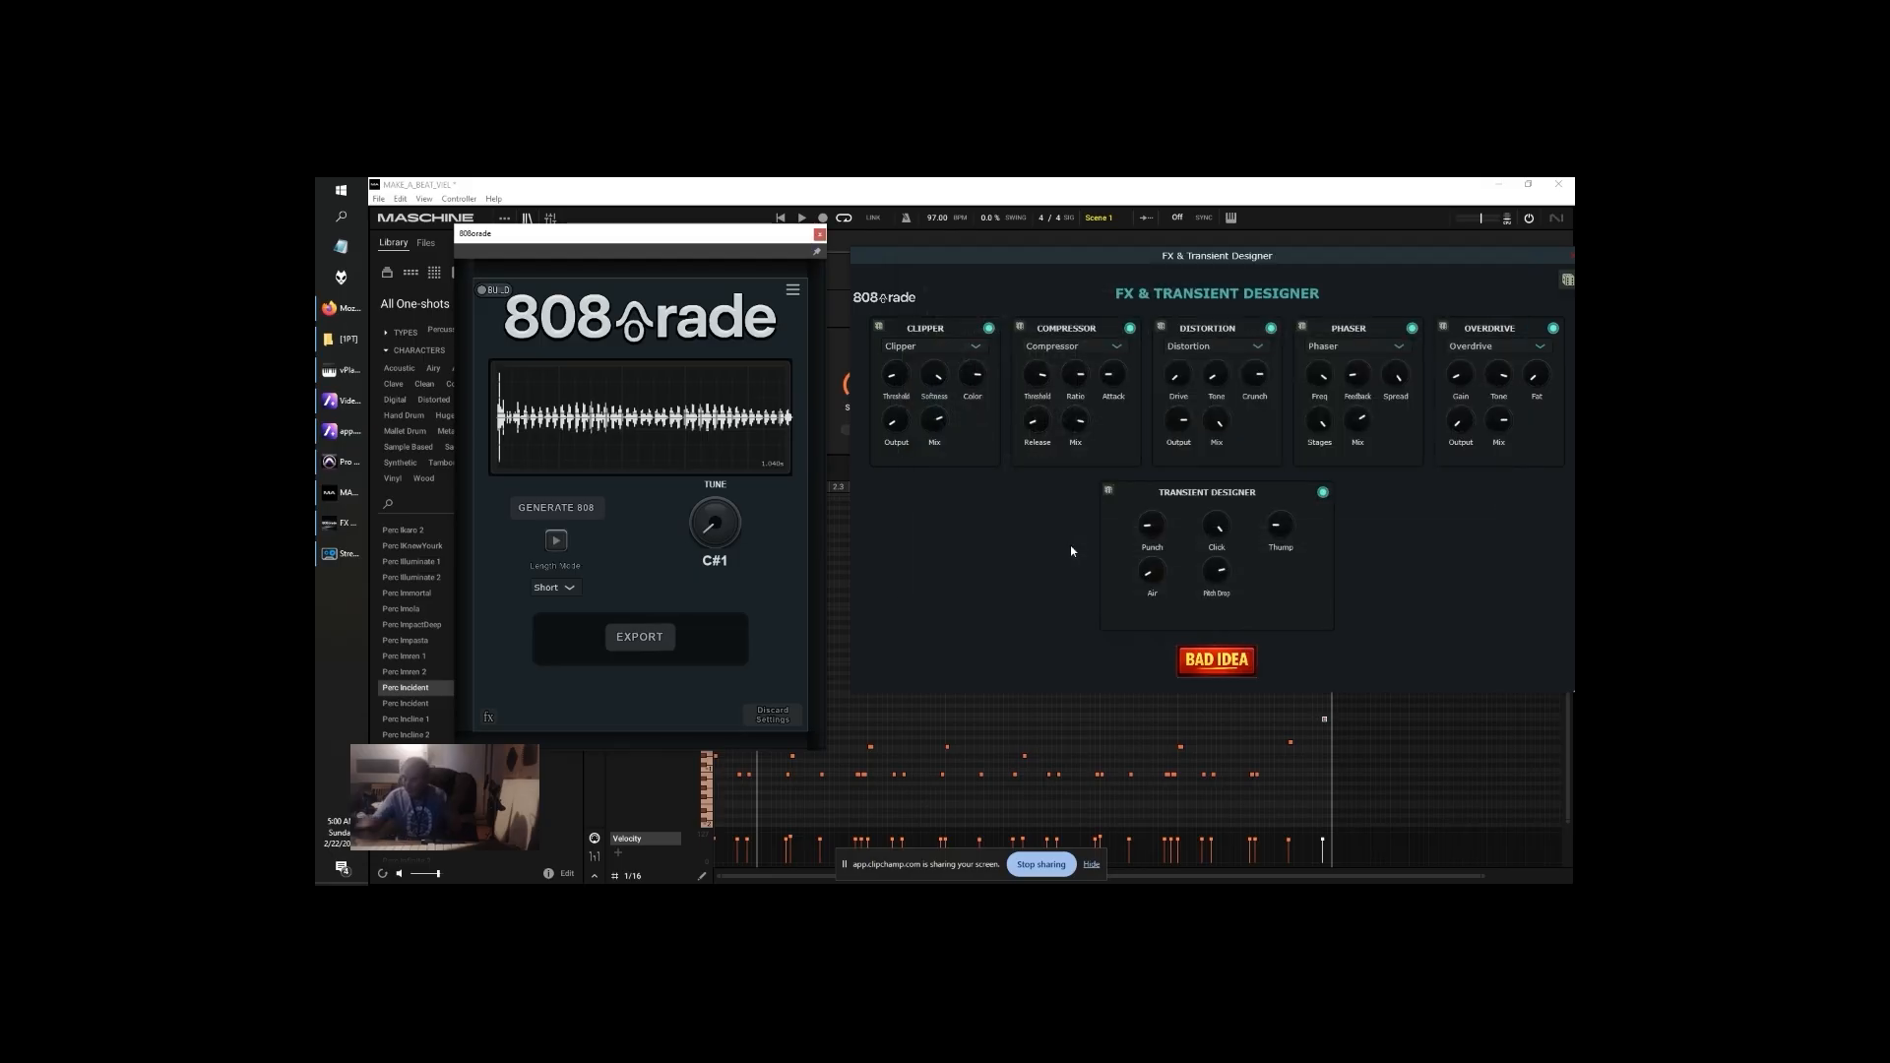
Generate a B1 sound and export it to the kit folder as "20 - 808 - B.wav"
{"action": "left_click", "coordinate": [551, 510]}
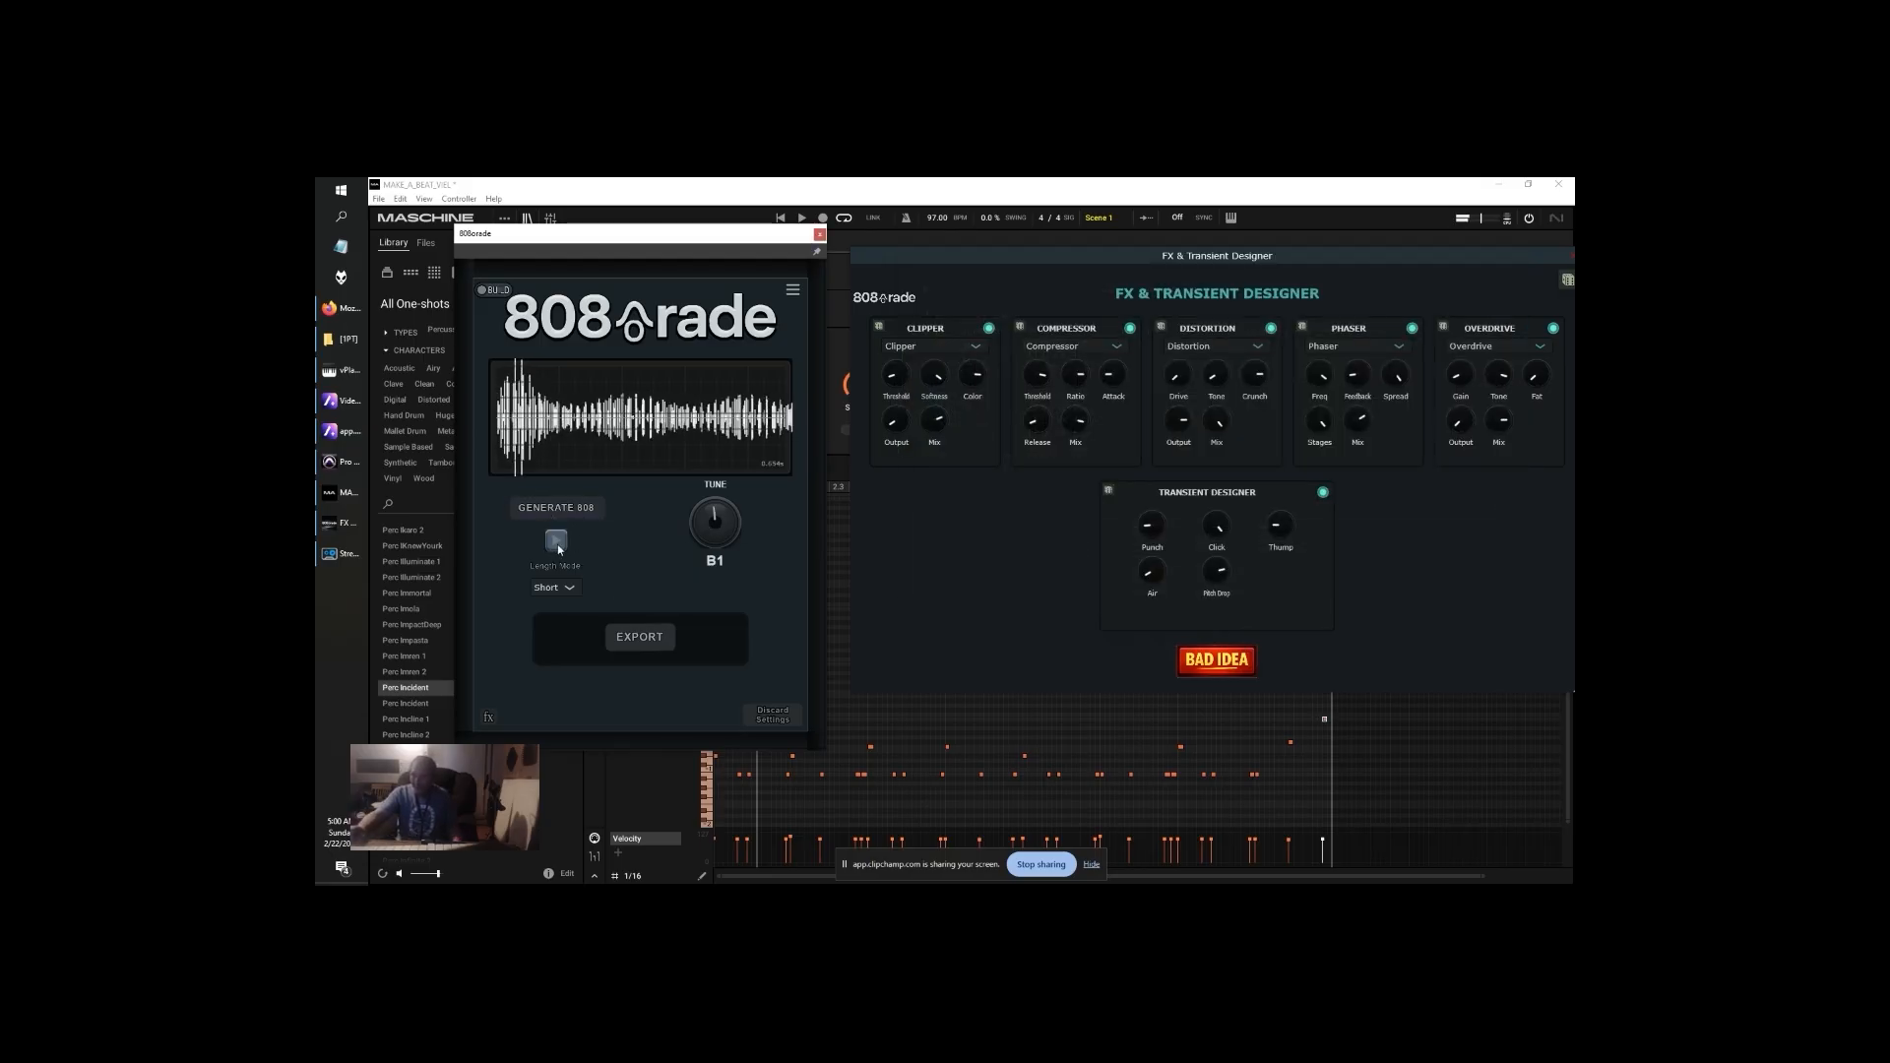
{"action": "left_click", "coordinate": [633, 640]}
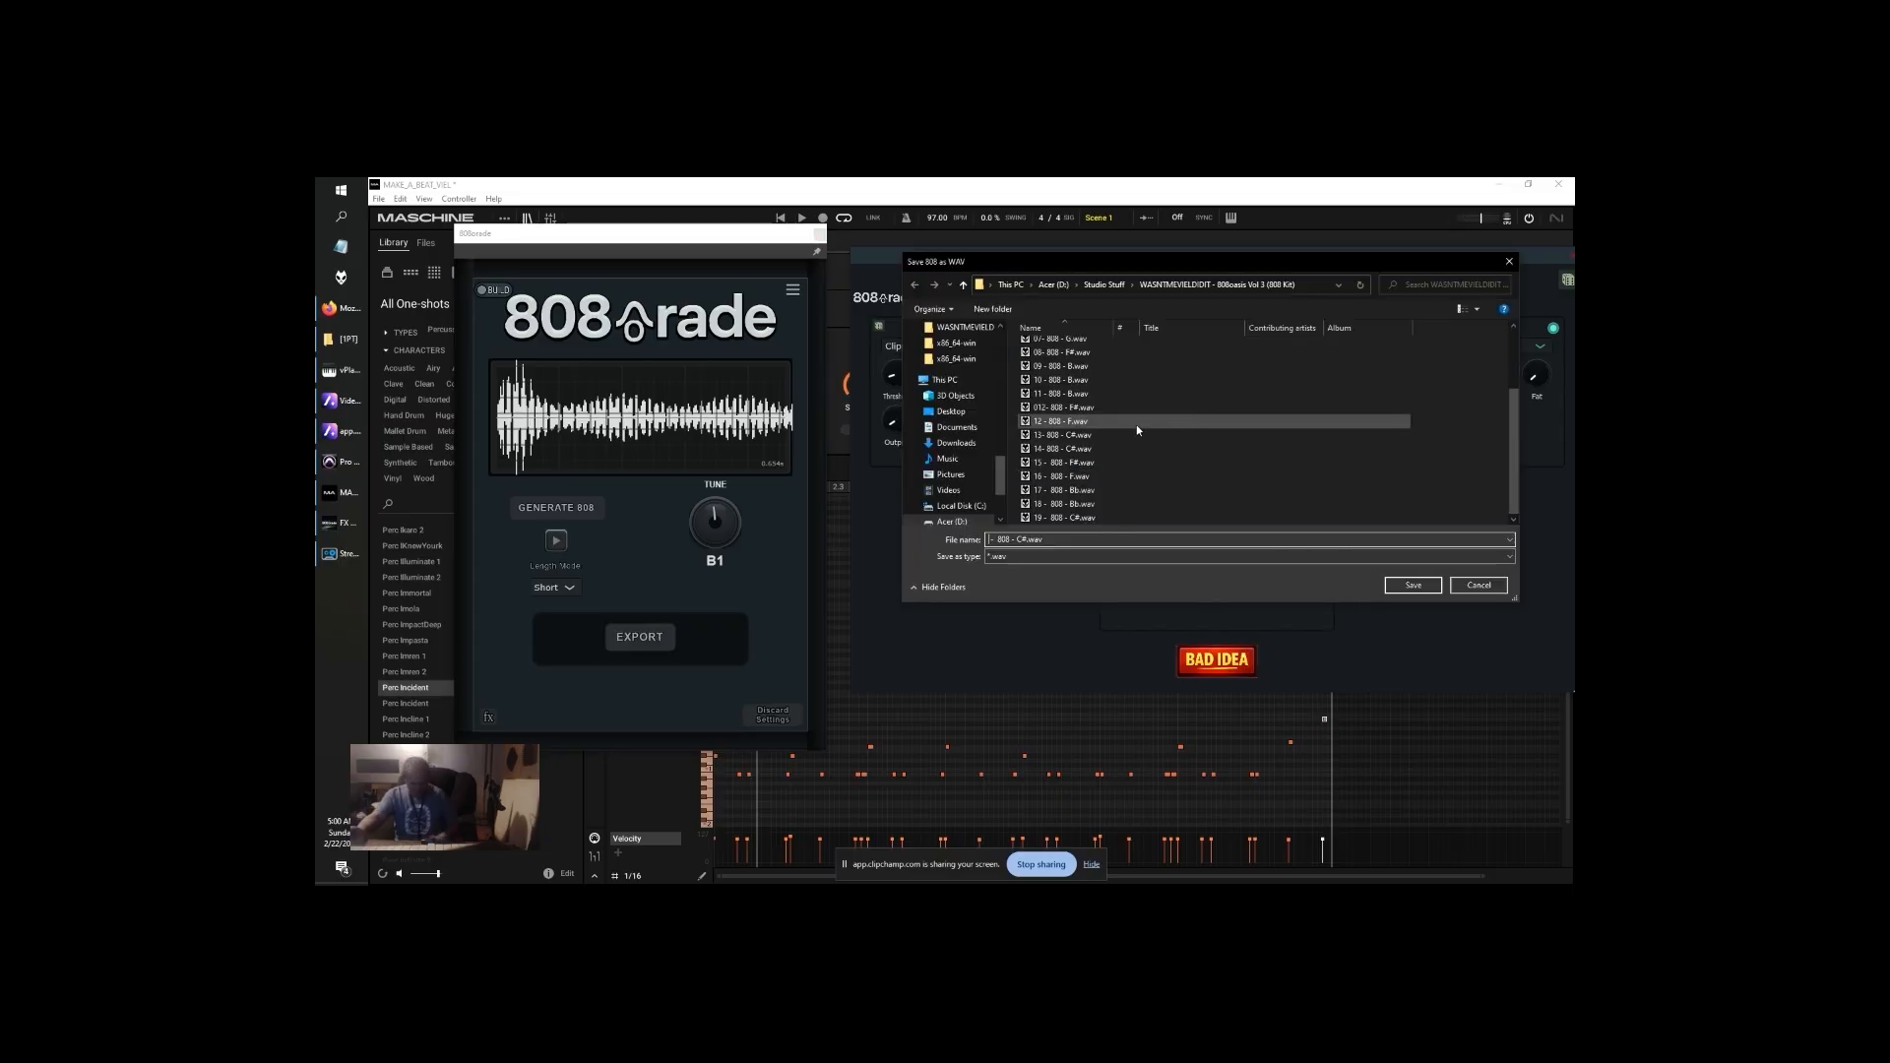
{"action": "type", "text": "20"}
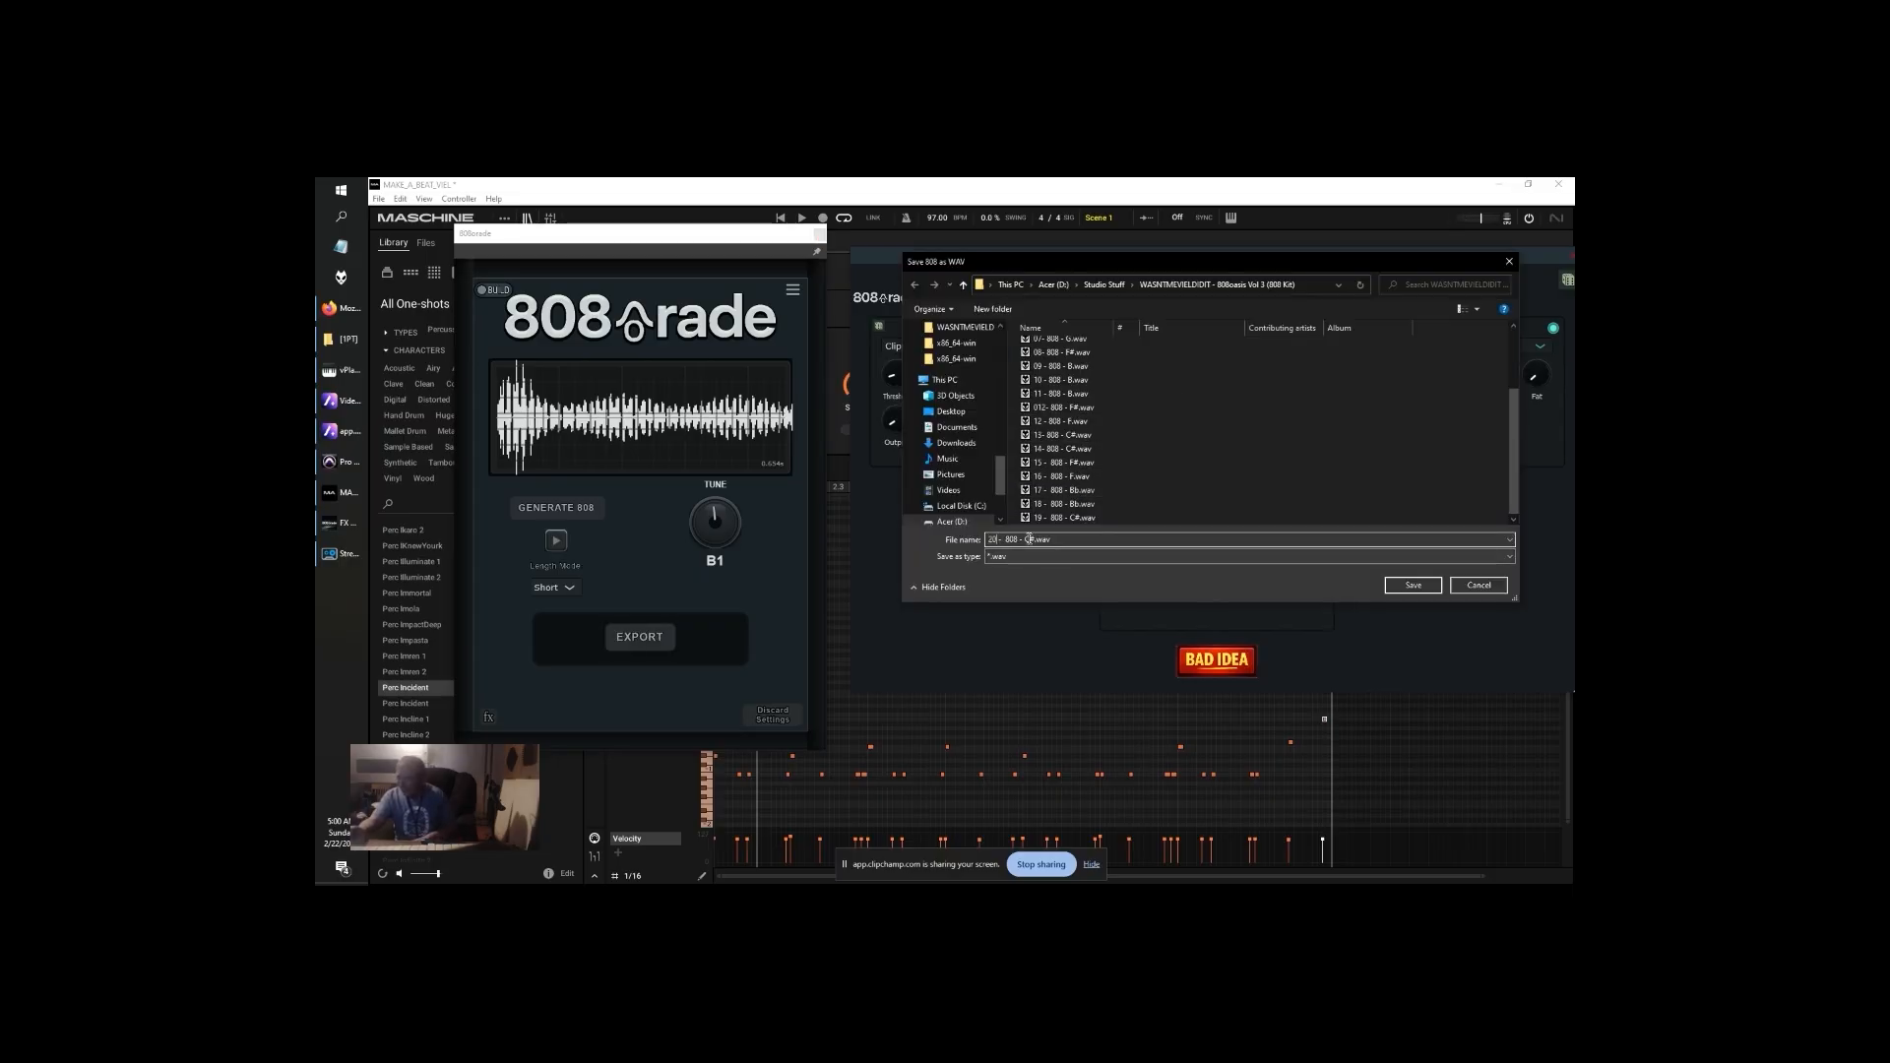
{"action": "key", "text": "BackSpace"}
{"action": "left_click", "coordinate": [1413, 586]}
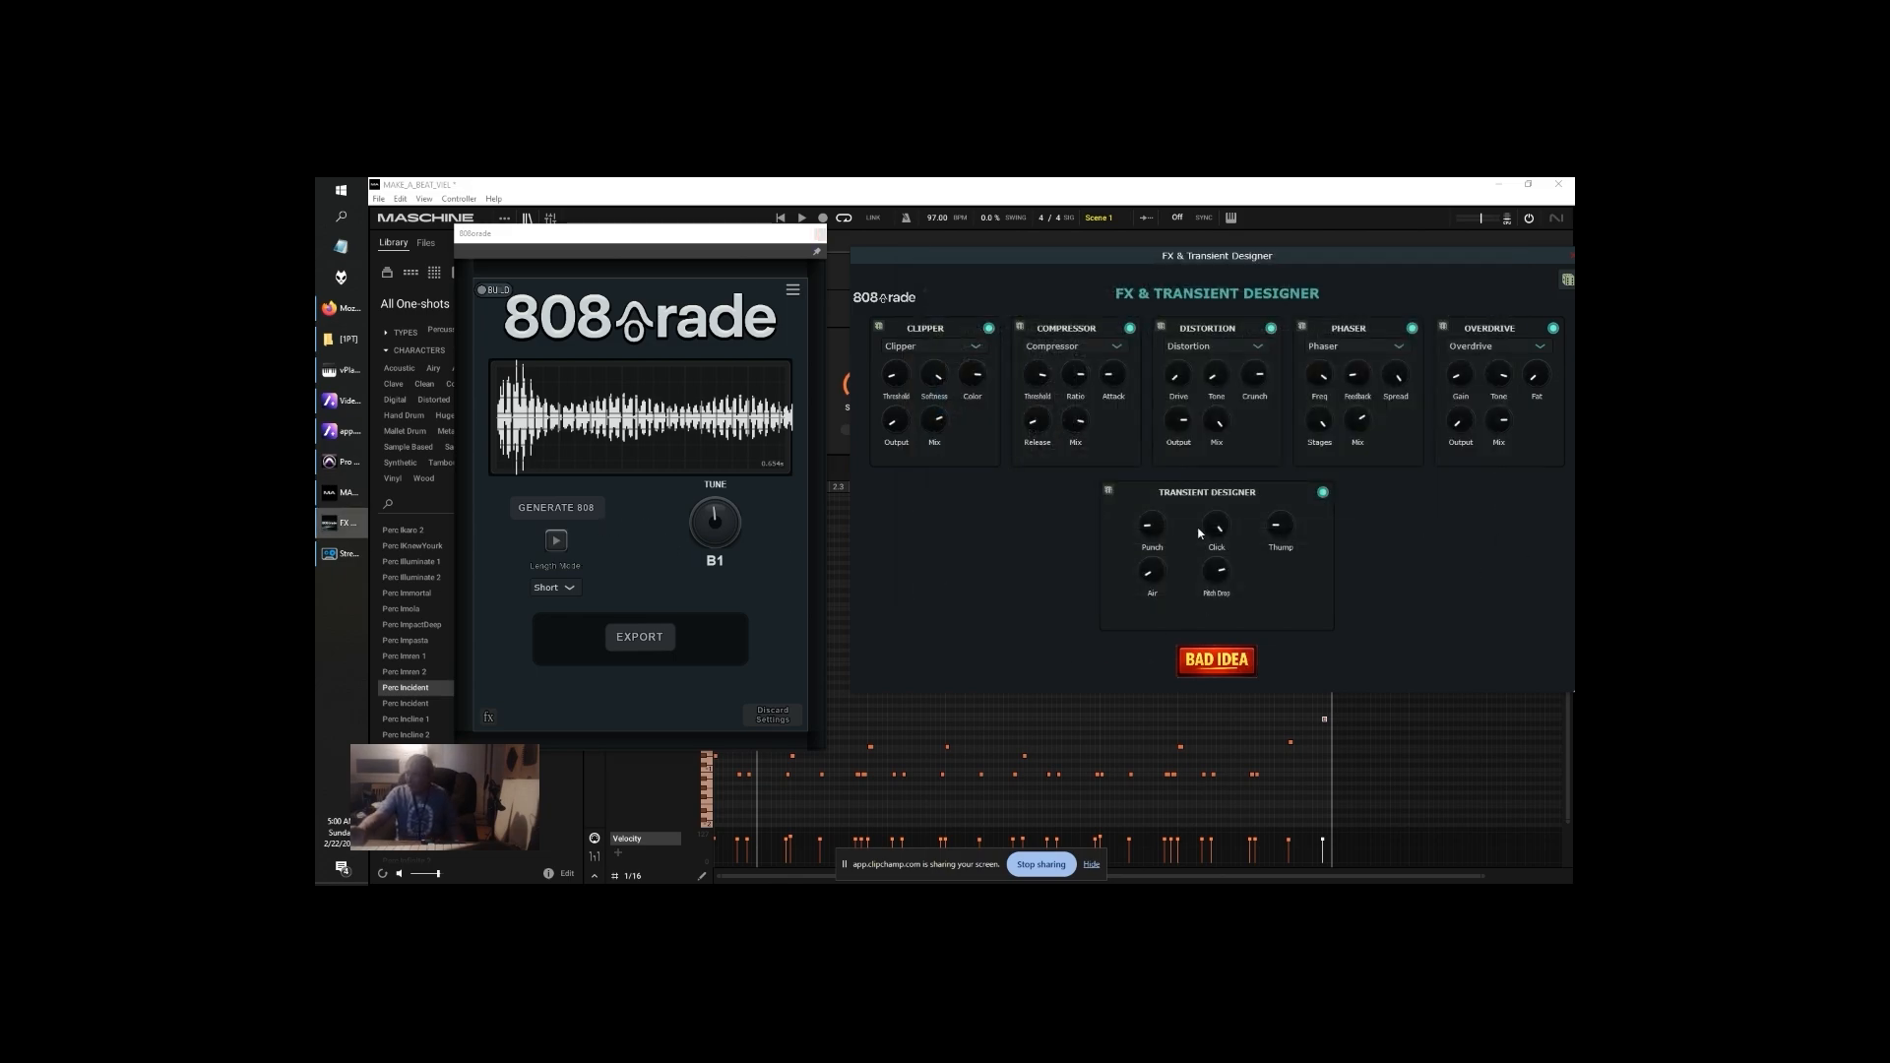
Randomize the effects chain and transient designer, then generate and audition short 808s until a D2 sound is produced
{"action": "left_click", "coordinate": [1567, 282]}
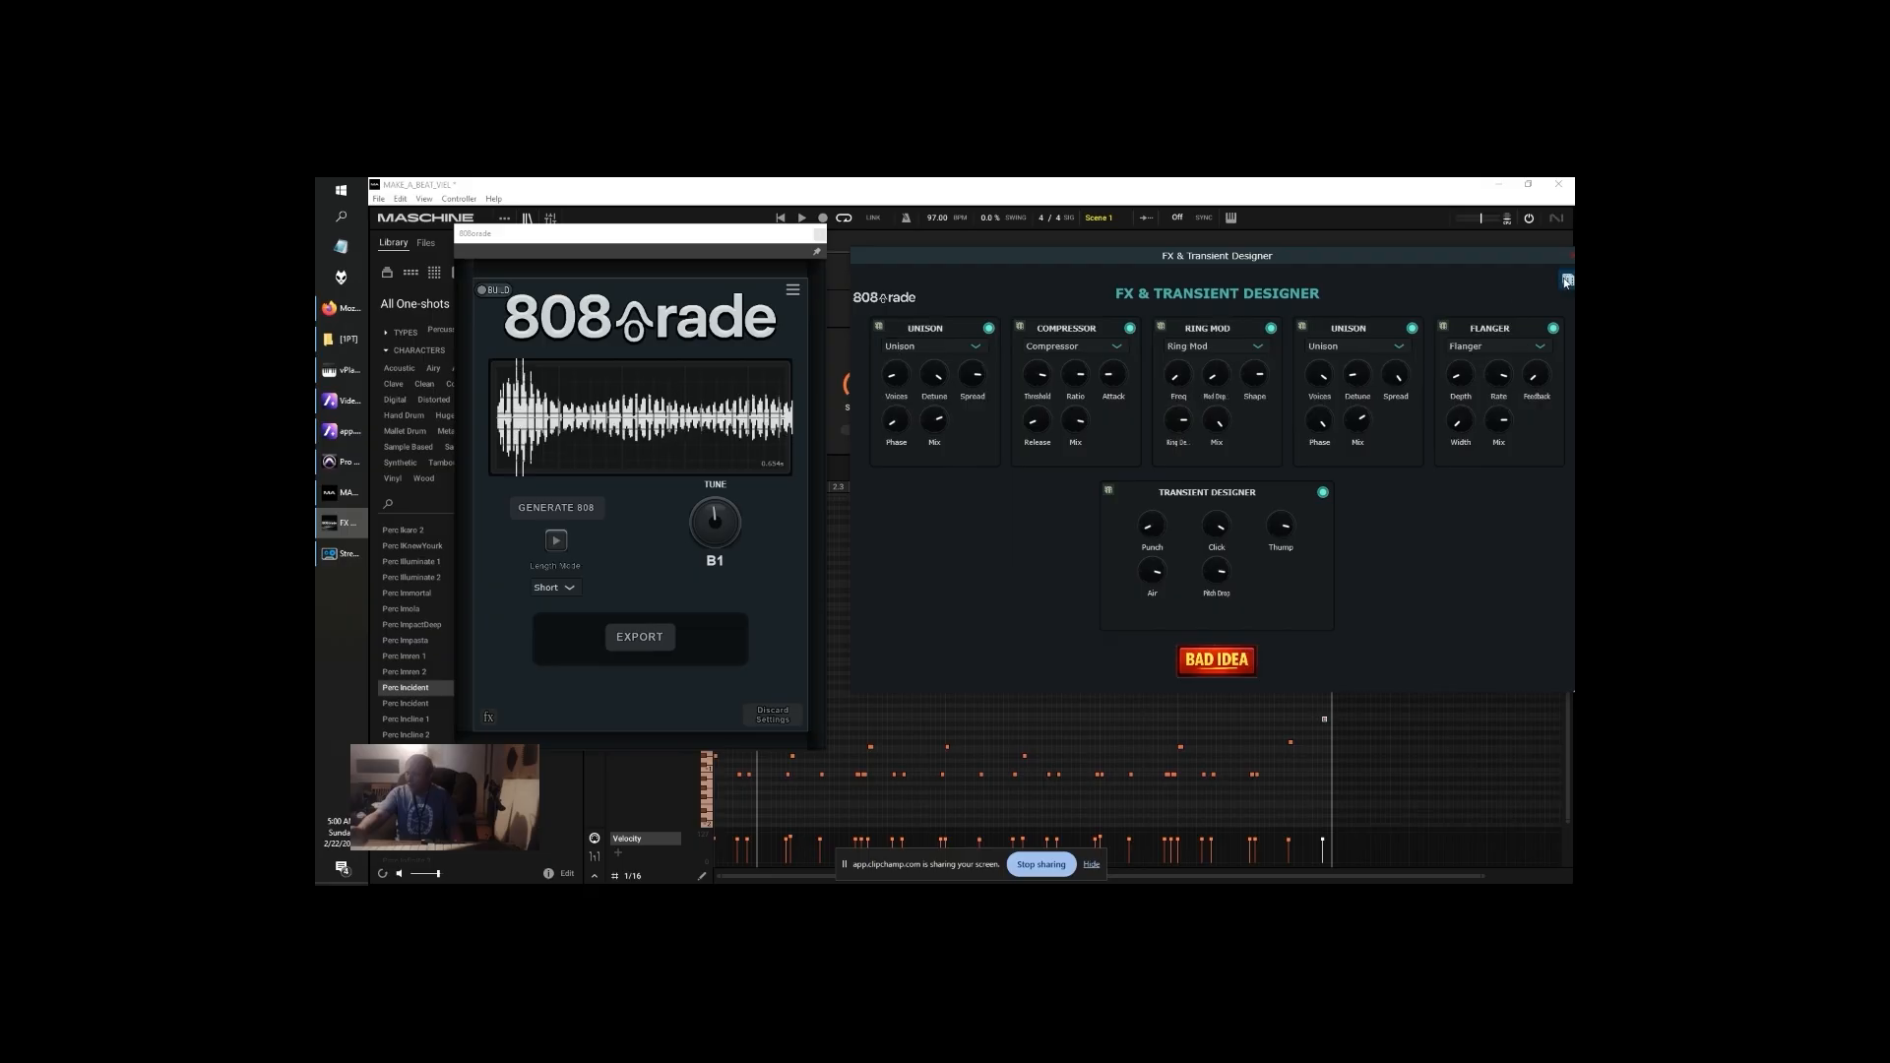
{"action": "left_click", "coordinate": [577, 508]}
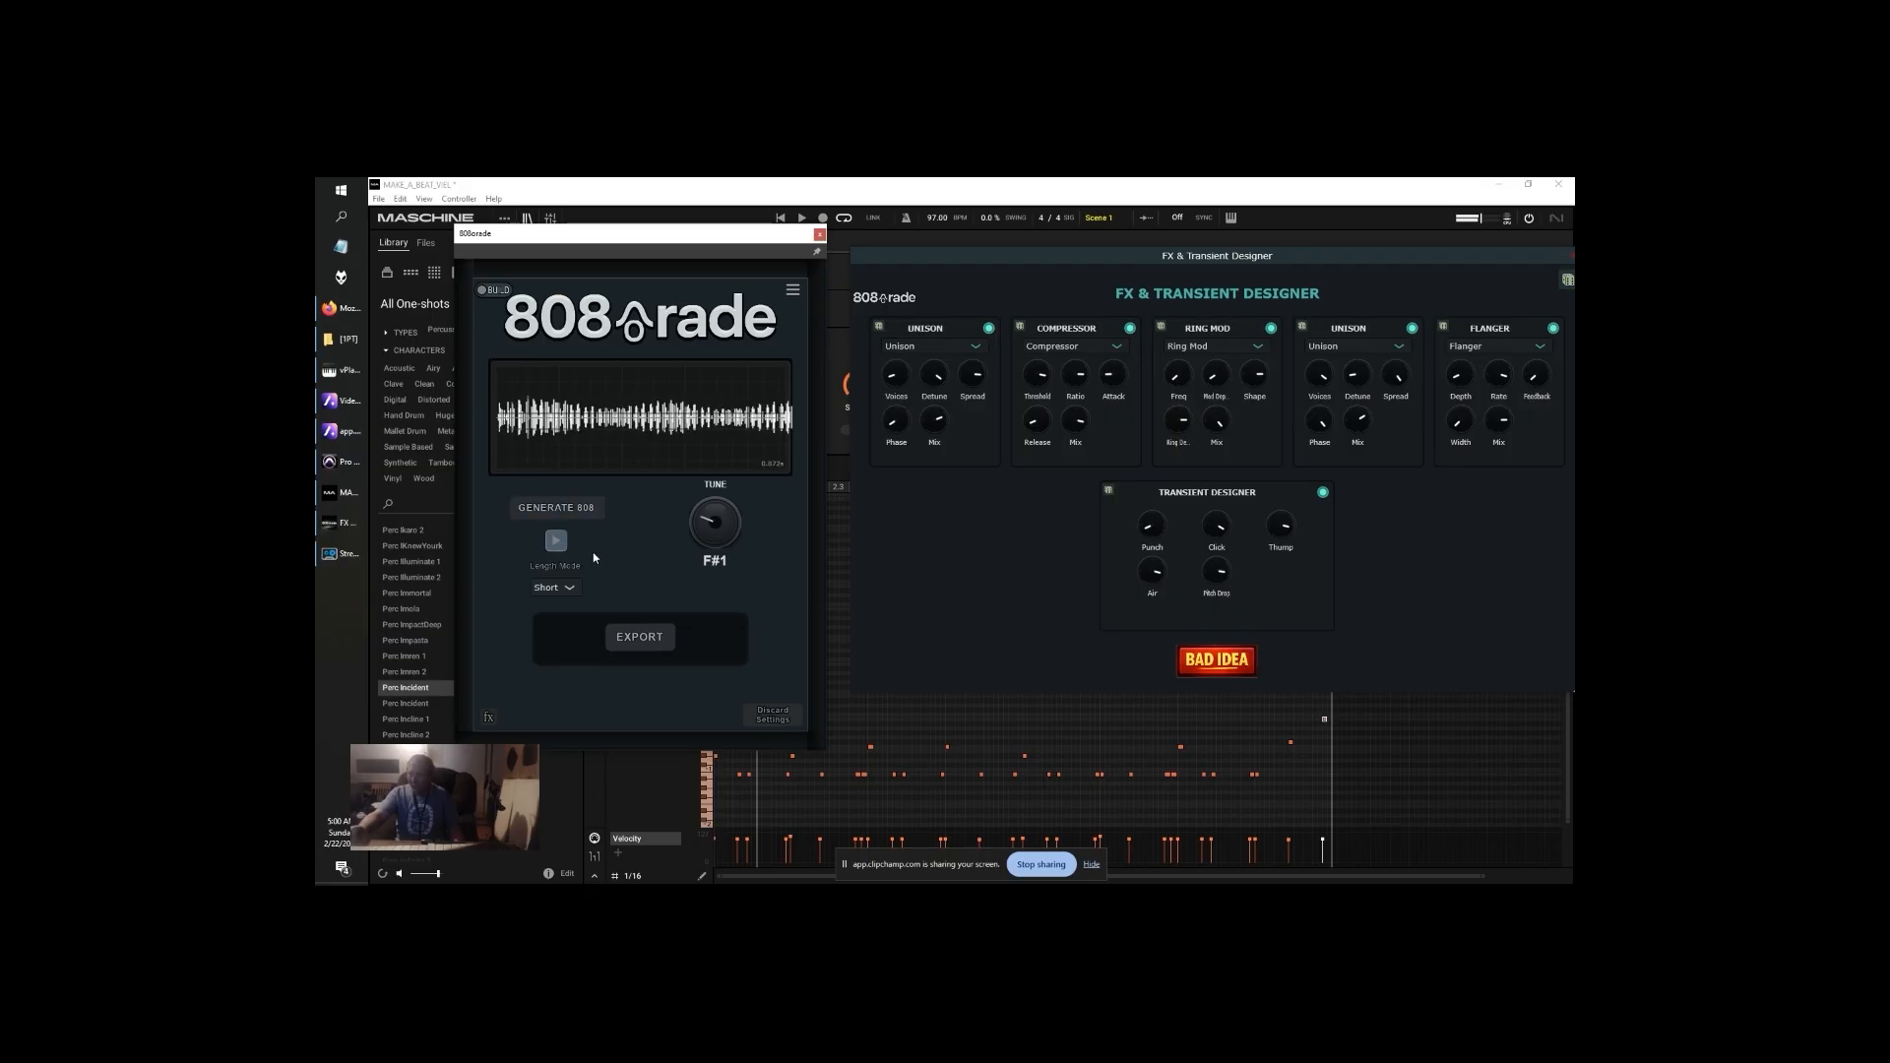
{"action": "left_click", "coordinate": [575, 512]}
{"action": "left_click", "coordinate": [579, 510]}
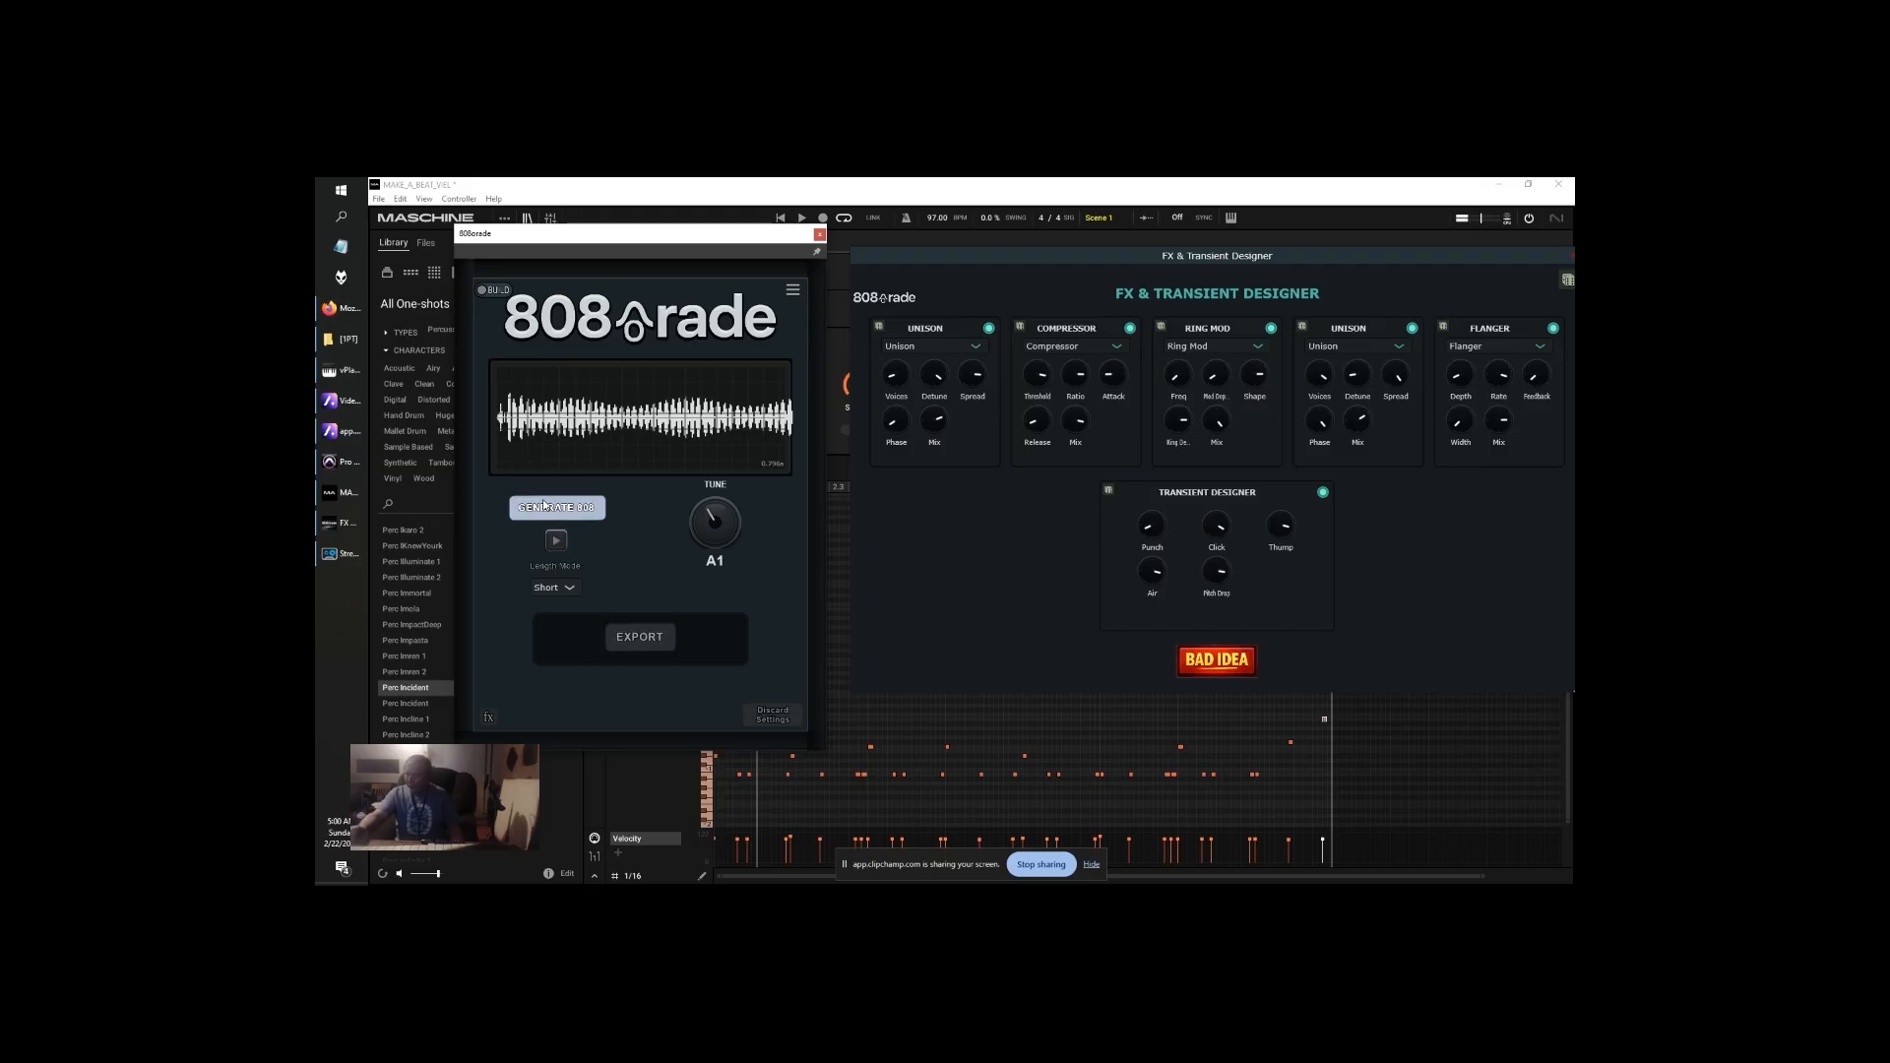
{"action": "left_click", "coordinate": [561, 508]}
{"action": "left_click", "coordinate": [564, 514]}
{"action": "left_click", "coordinate": [562, 511]}
{"action": "left_click", "coordinate": [564, 512]}
{"action": "left_click", "coordinate": [579, 510]}
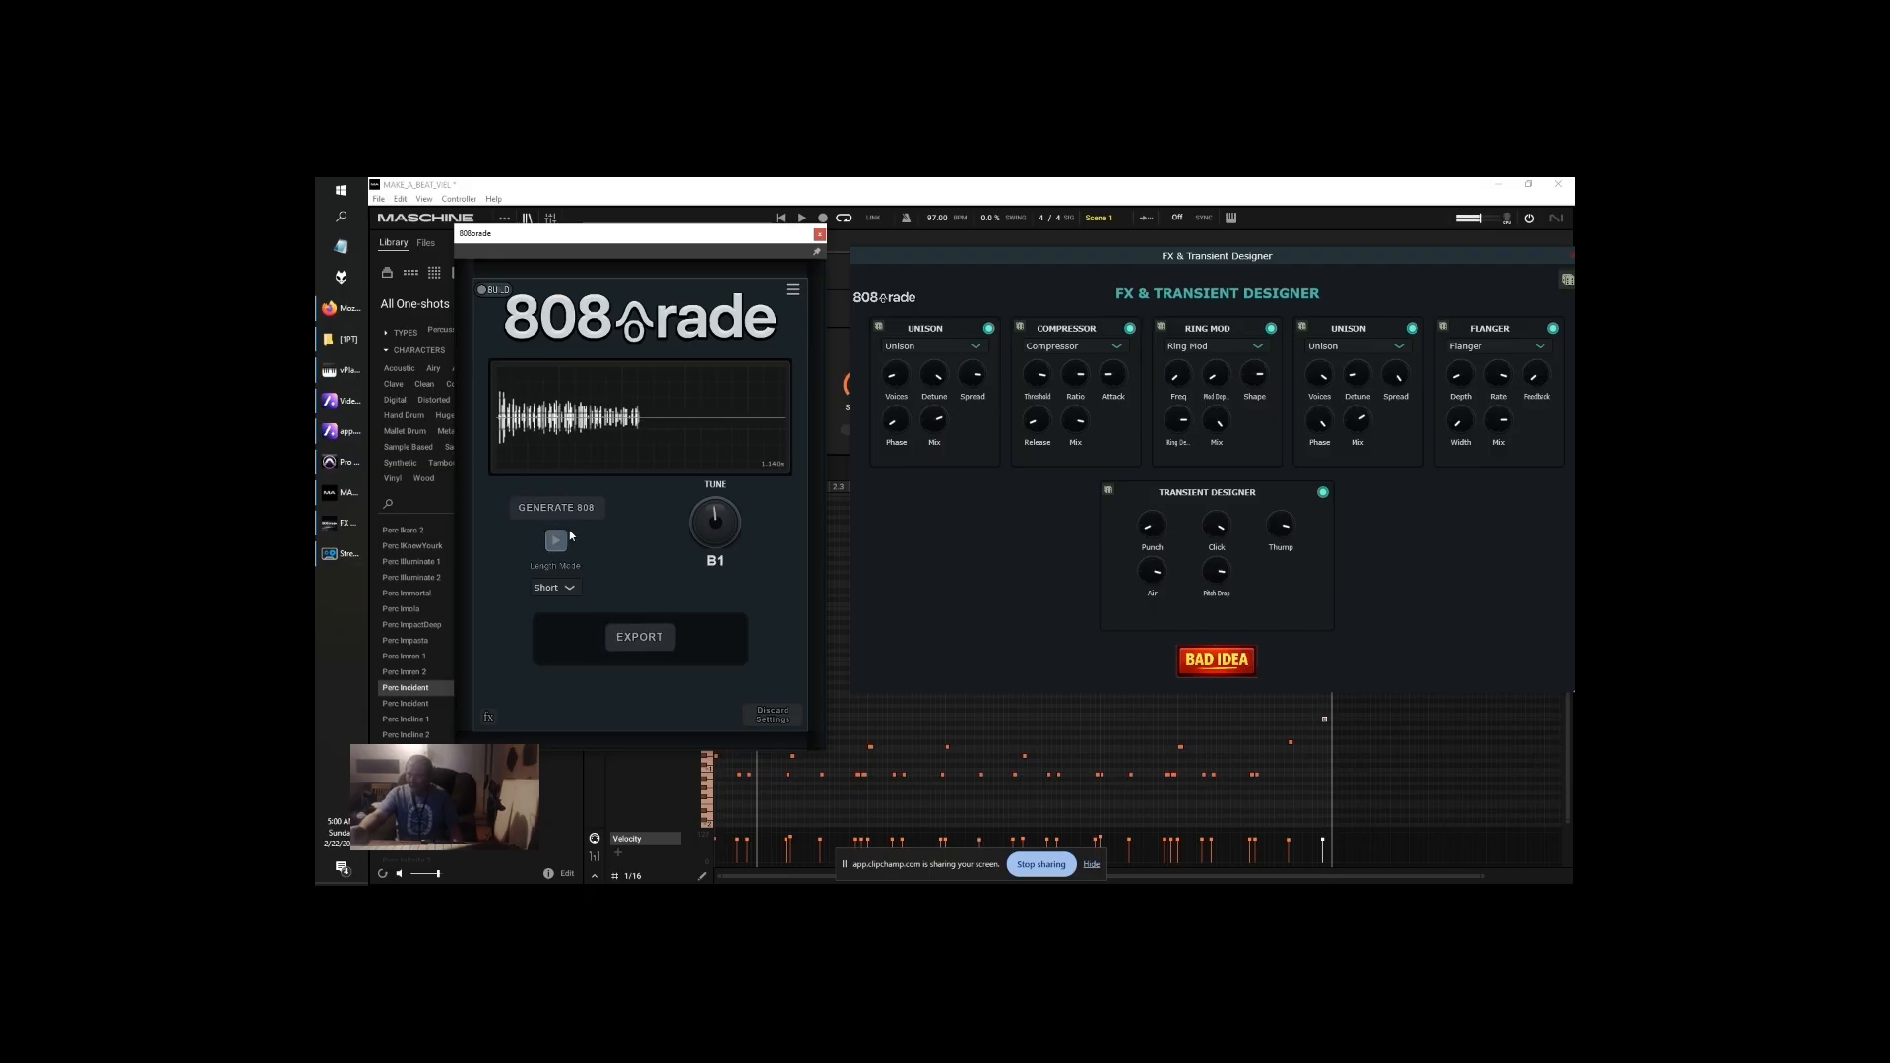
{"action": "left_click", "coordinate": [583, 514]}
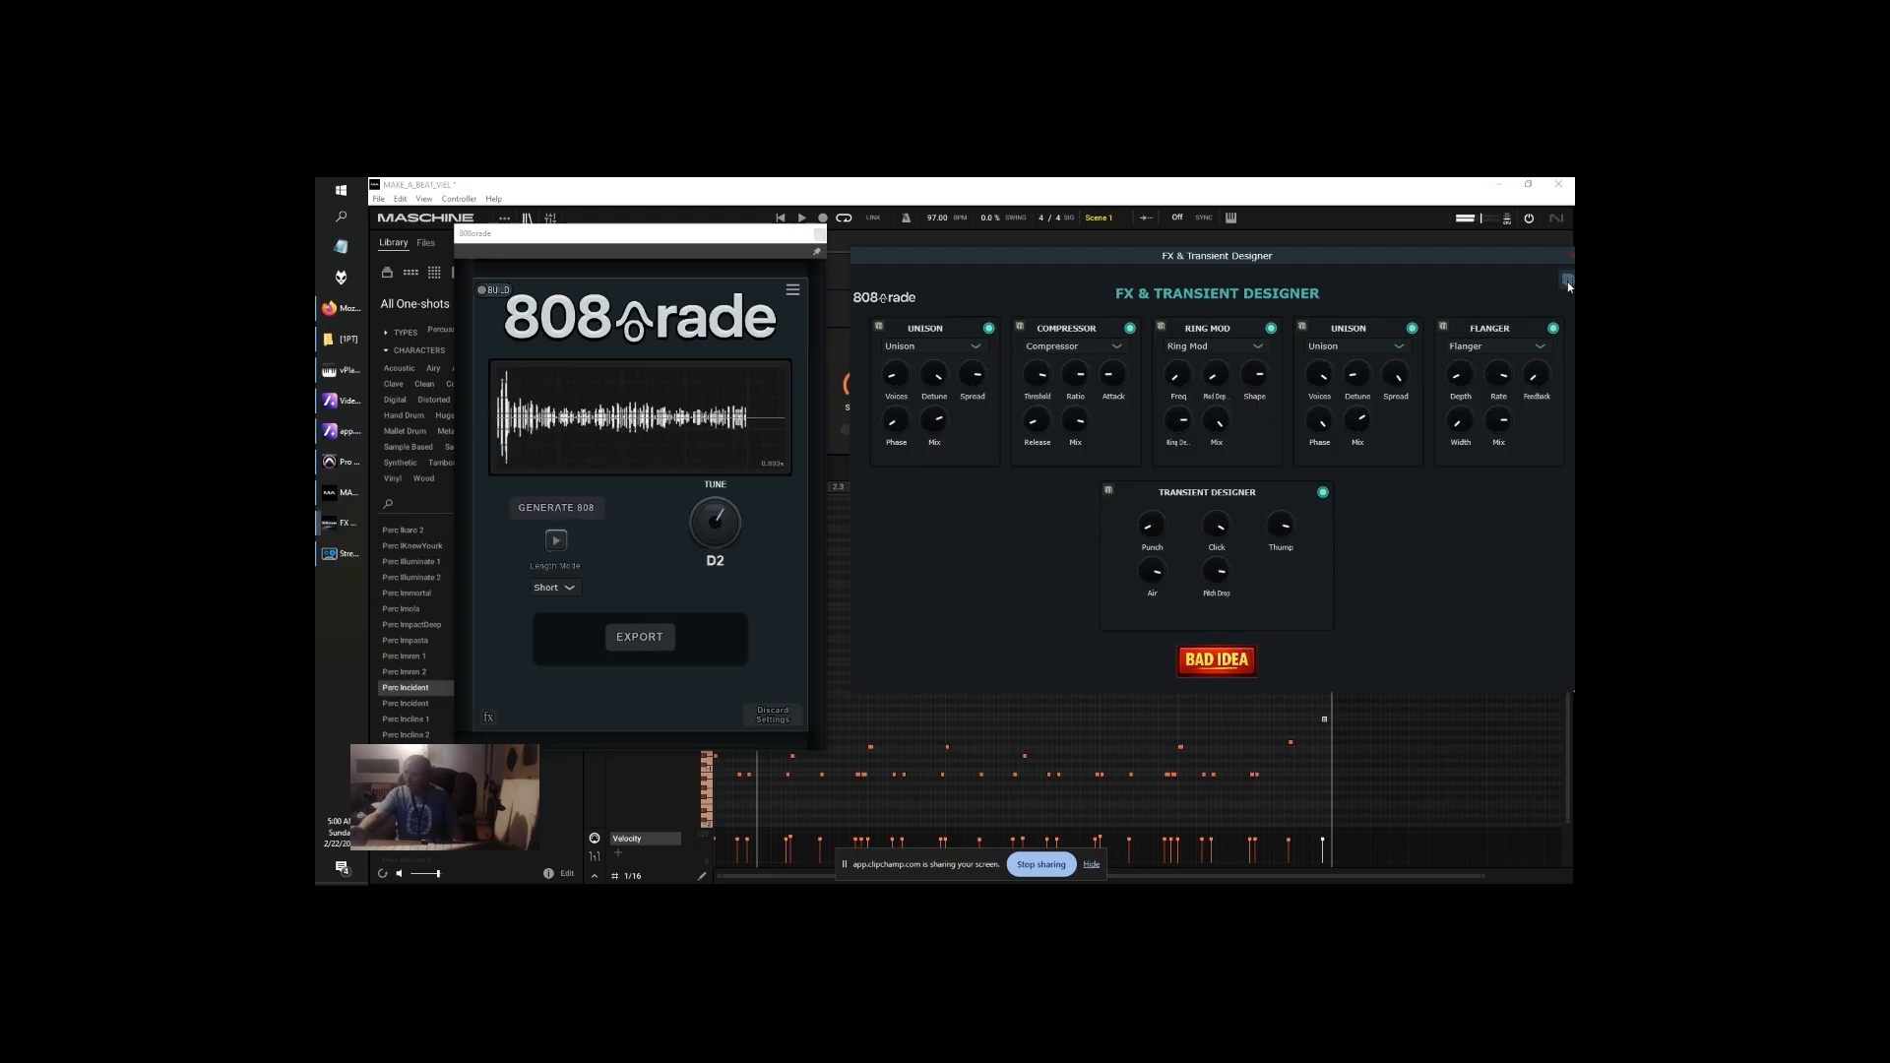
{"action": "left_click", "coordinate": [558, 546]}
Export the D2 sound to the kit folder as "21 - 808 - D.wav"
{"action": "left_click", "coordinate": [639, 637]}
{"action": "left_click", "coordinate": [1005, 541]}
{"action": "key", "text": "BackSpace"}
{"action": "type", "text": "1 - 808 - D.wav"}
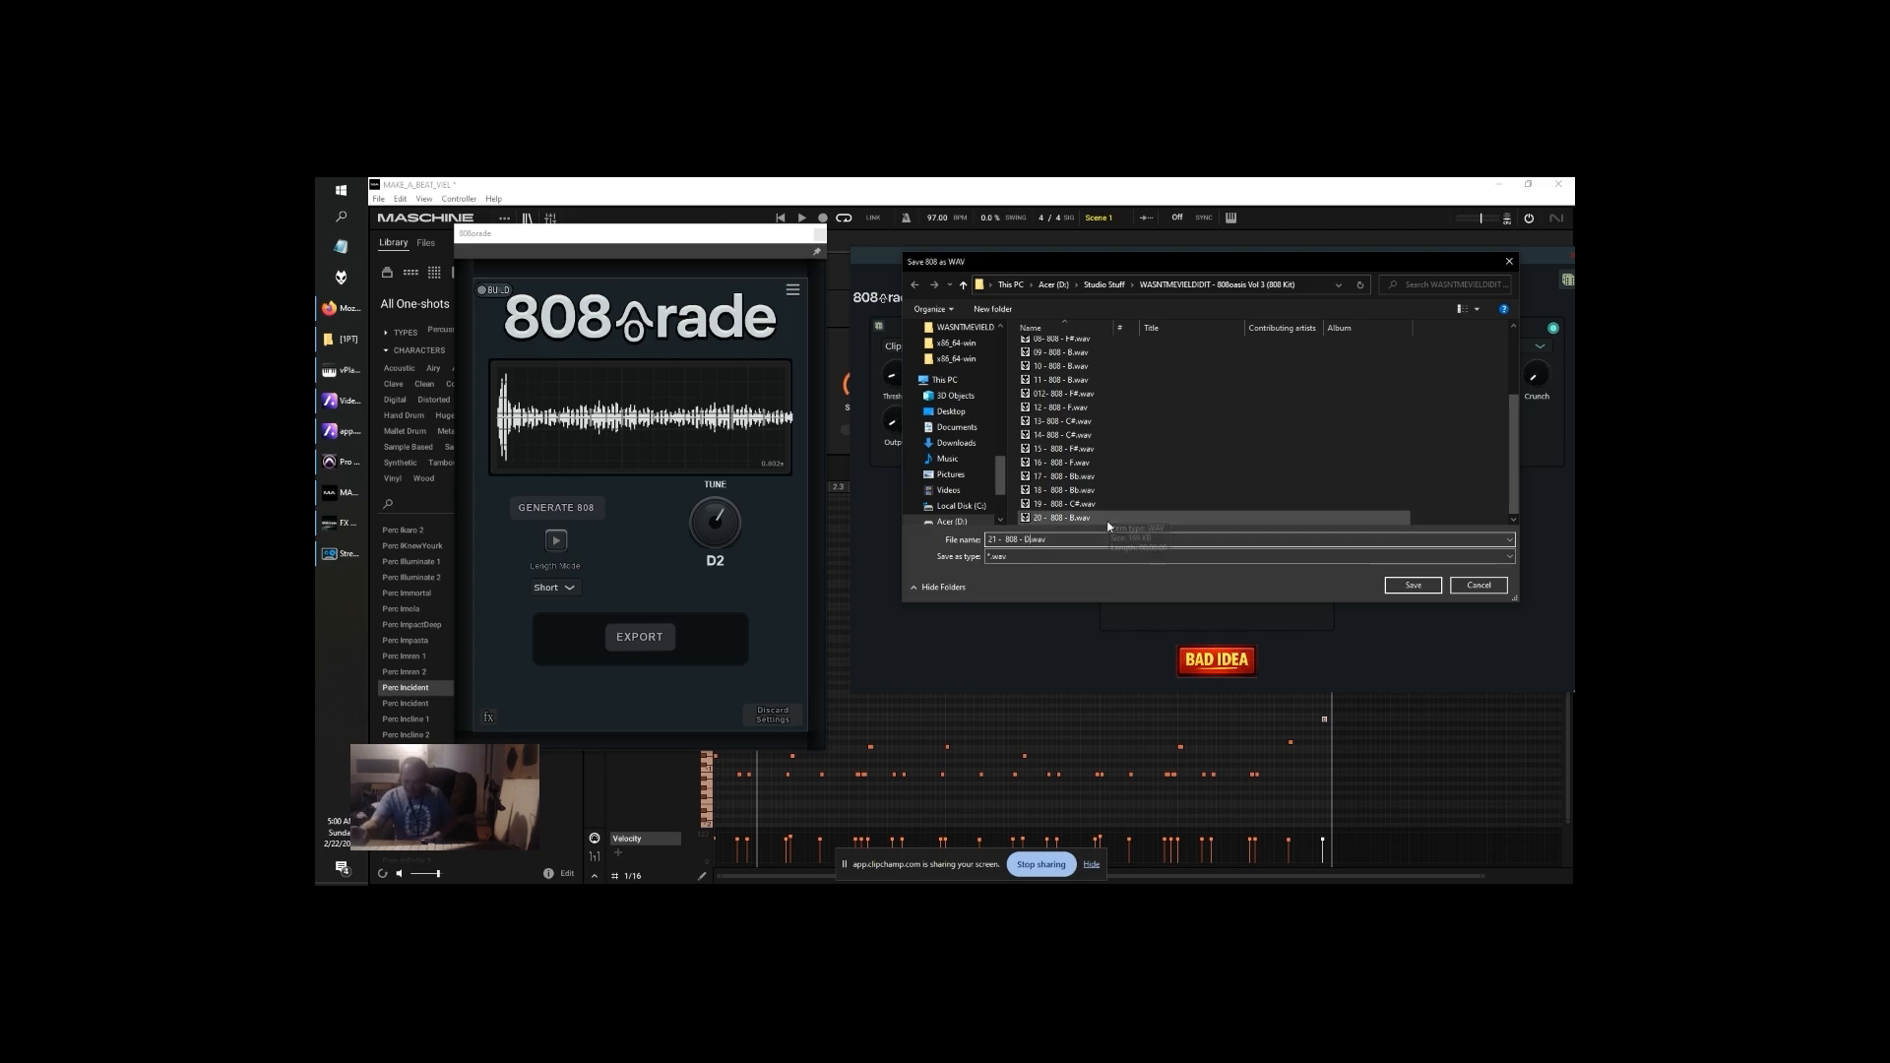
{"action": "key", "text": "Return"}
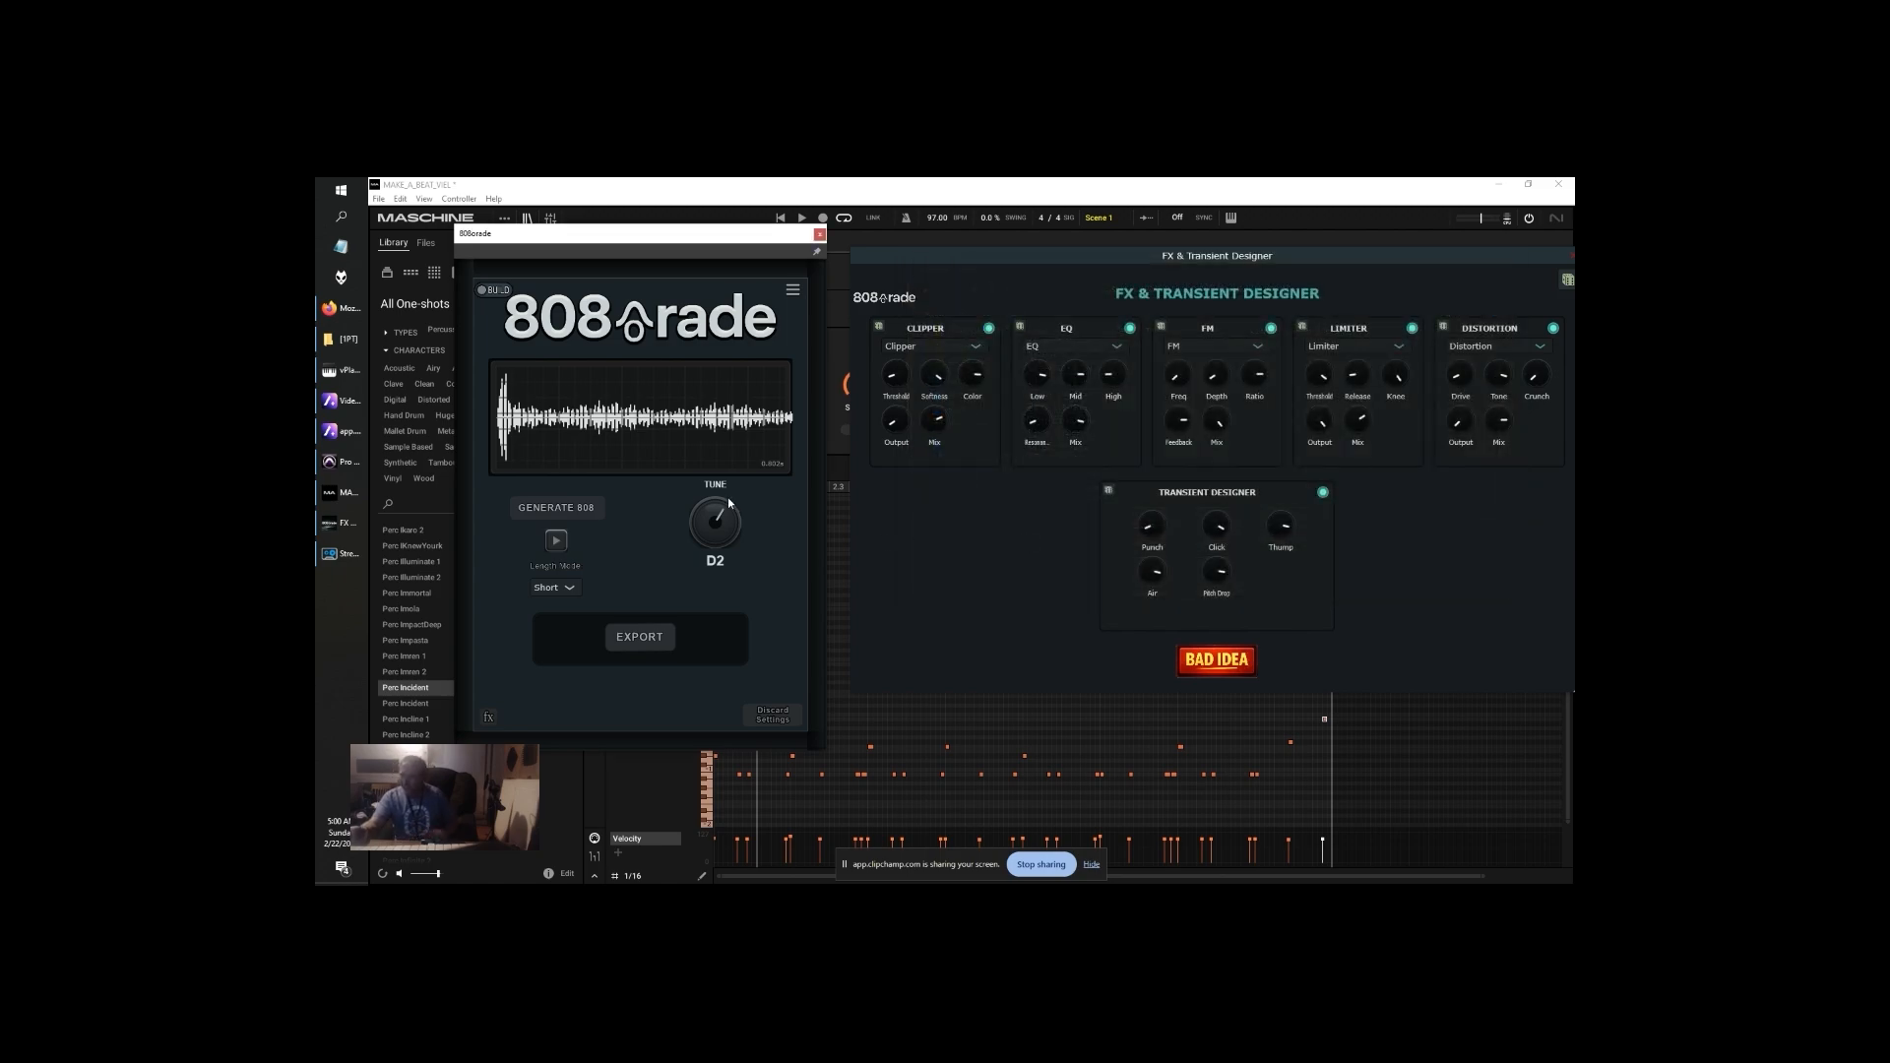
Randomize the effects chain and transient designer, then generate short 808s until a C2 sound is produced and audition it
{"action": "left_click", "coordinate": [579, 514]}
{"action": "left_click", "coordinate": [1568, 282]}
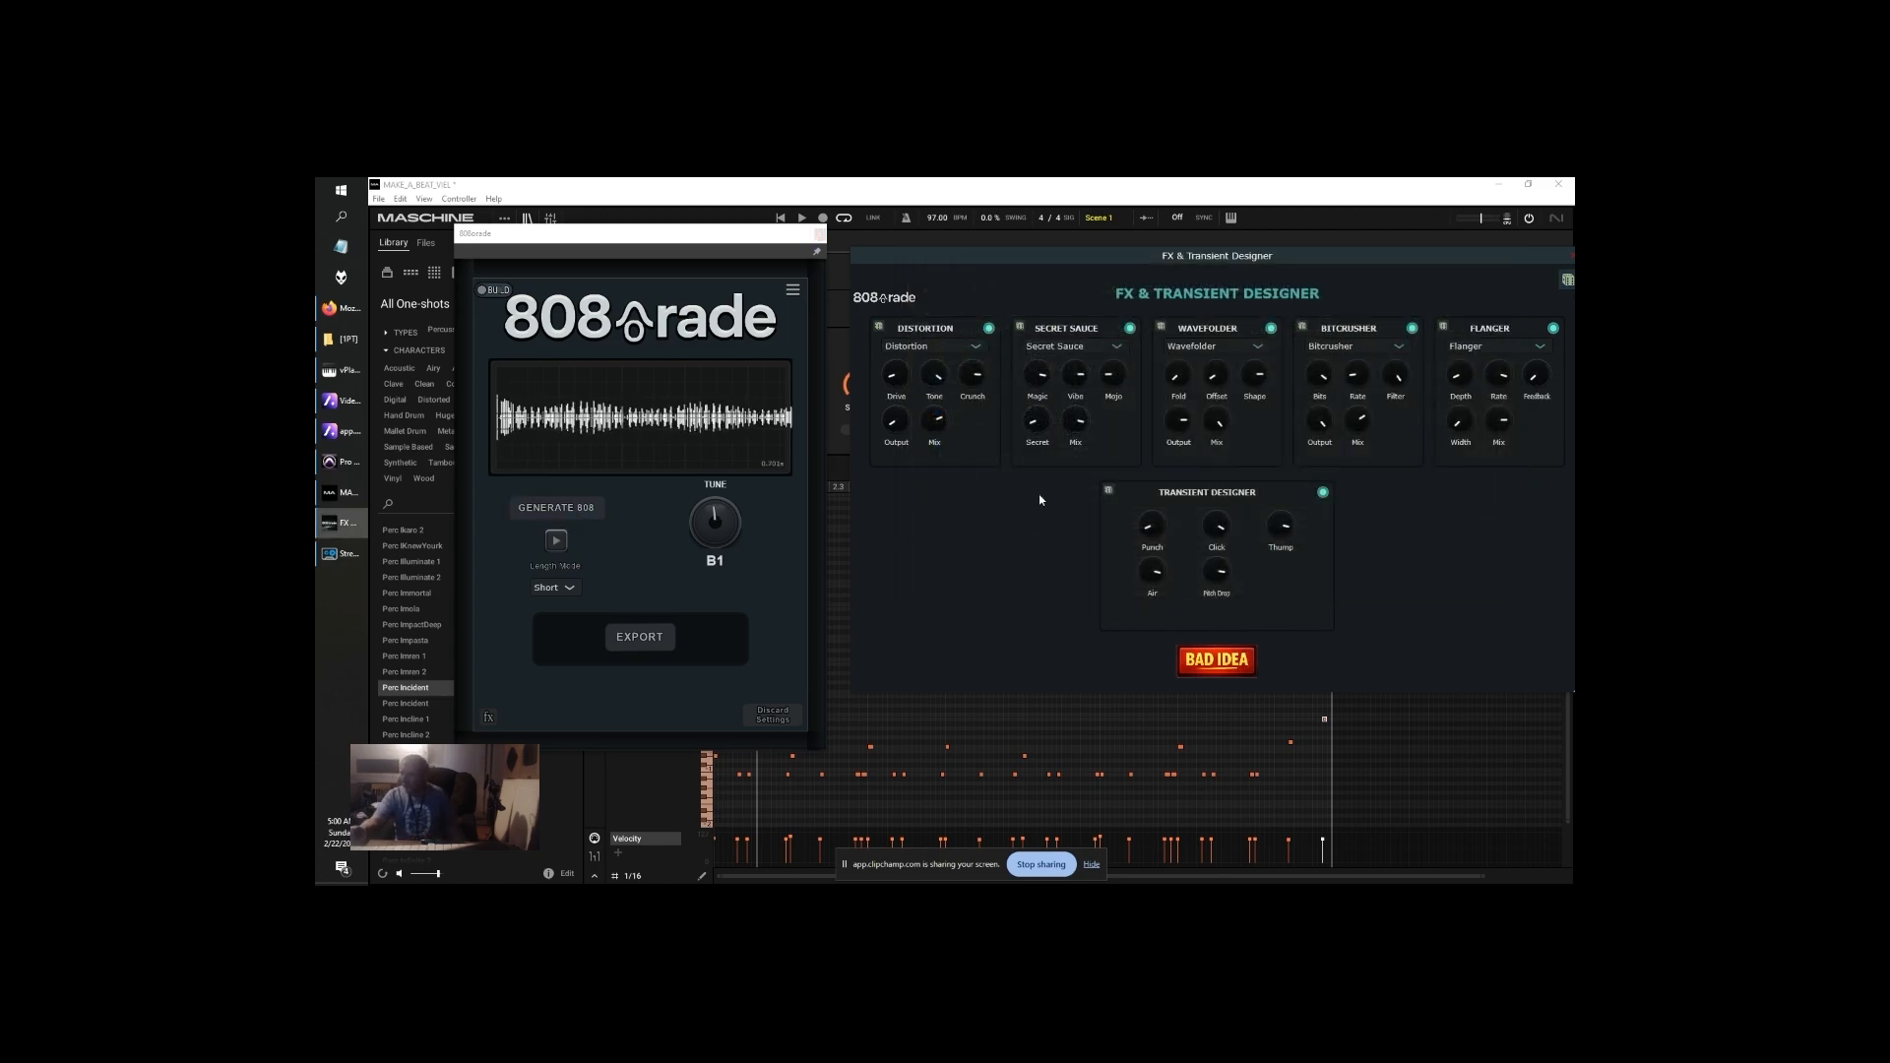
{"action": "left_click", "coordinate": [581, 511]}
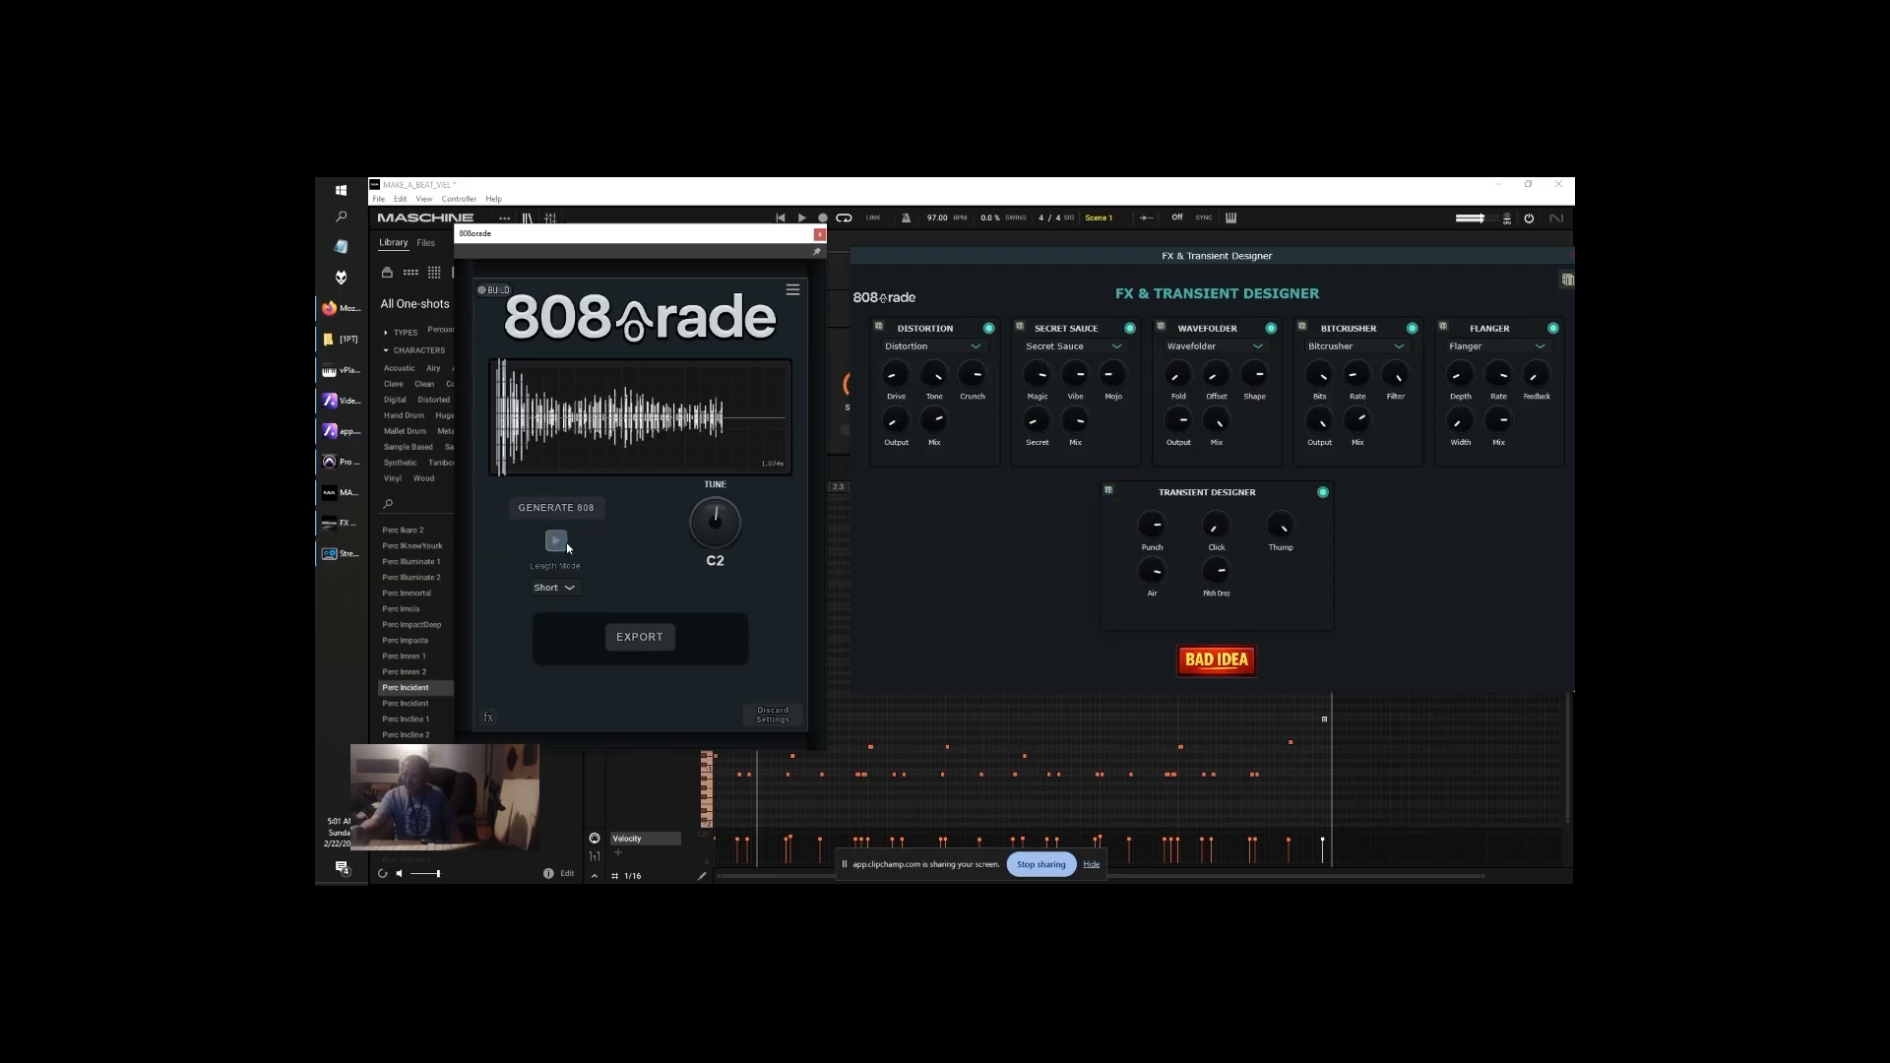
{"action": "left_click", "coordinate": [557, 540]}
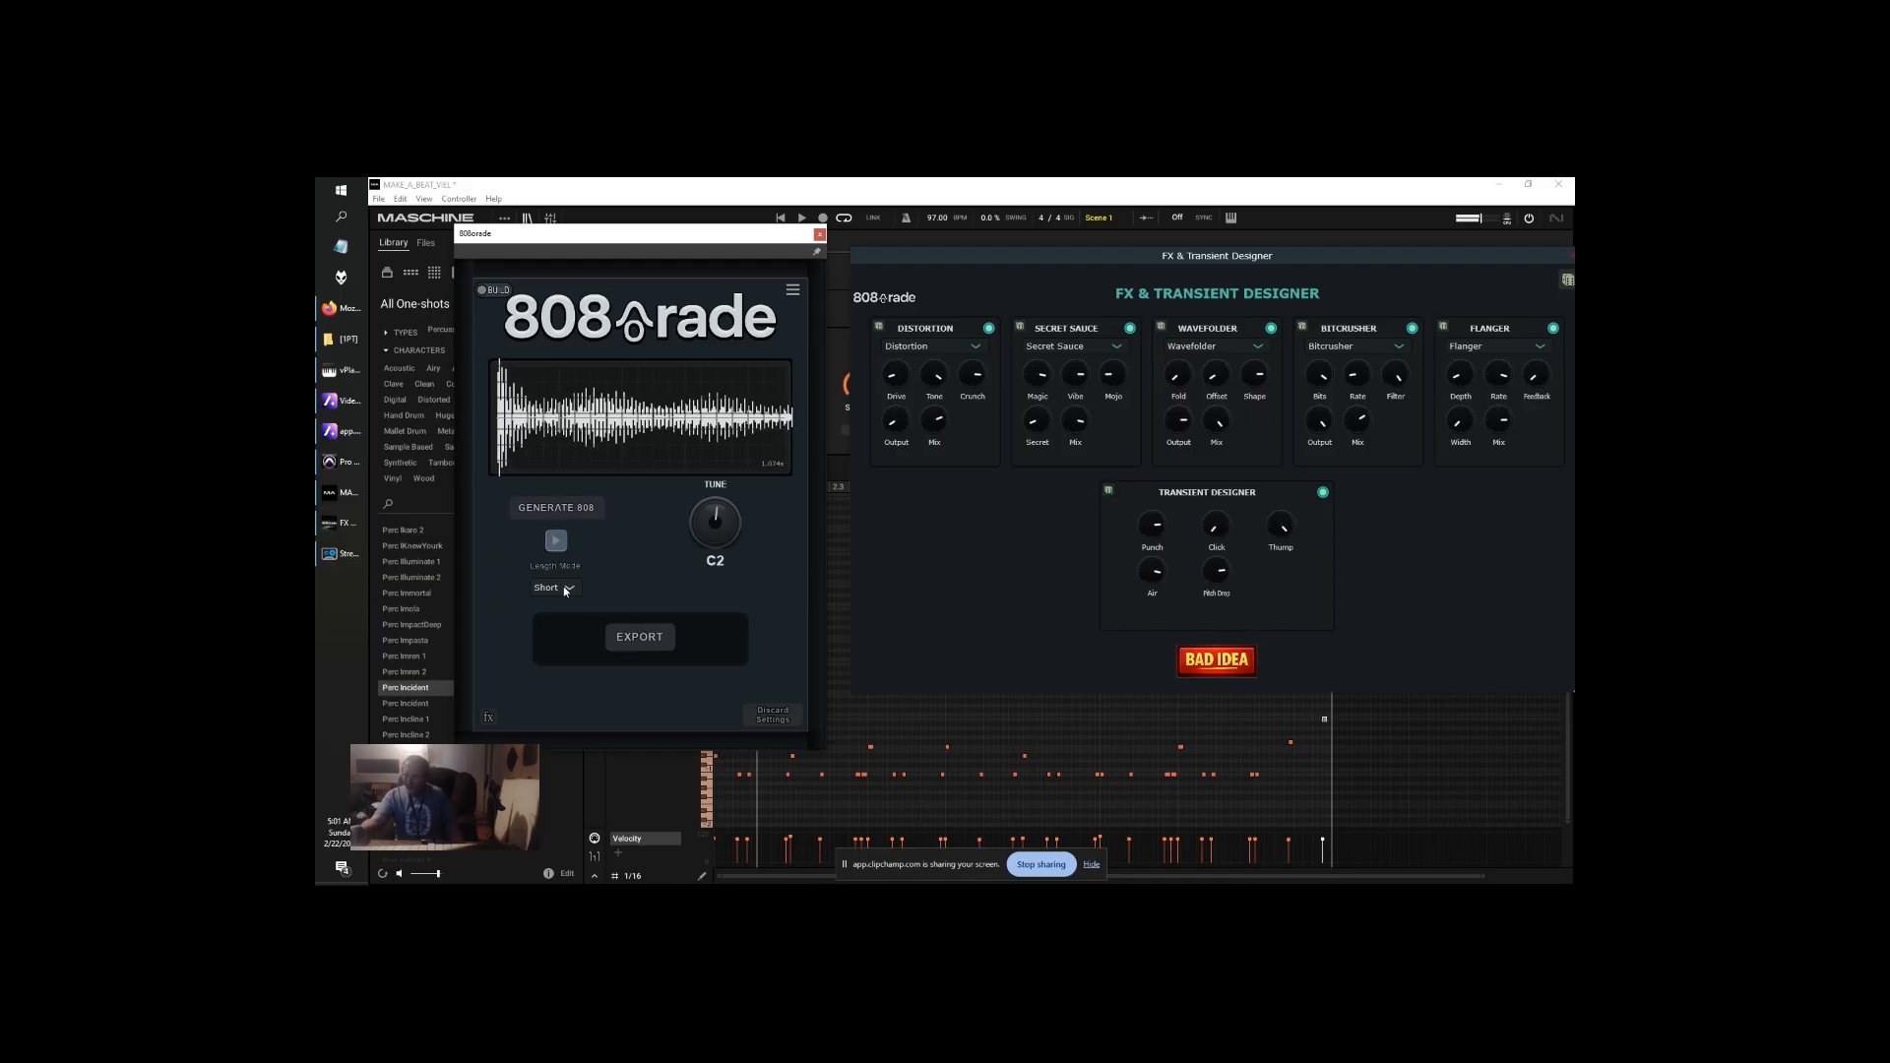
Export the C2 sound to the kit folder as file number 22, basing the name on file 21
{"action": "left_click", "coordinate": [640, 637]}
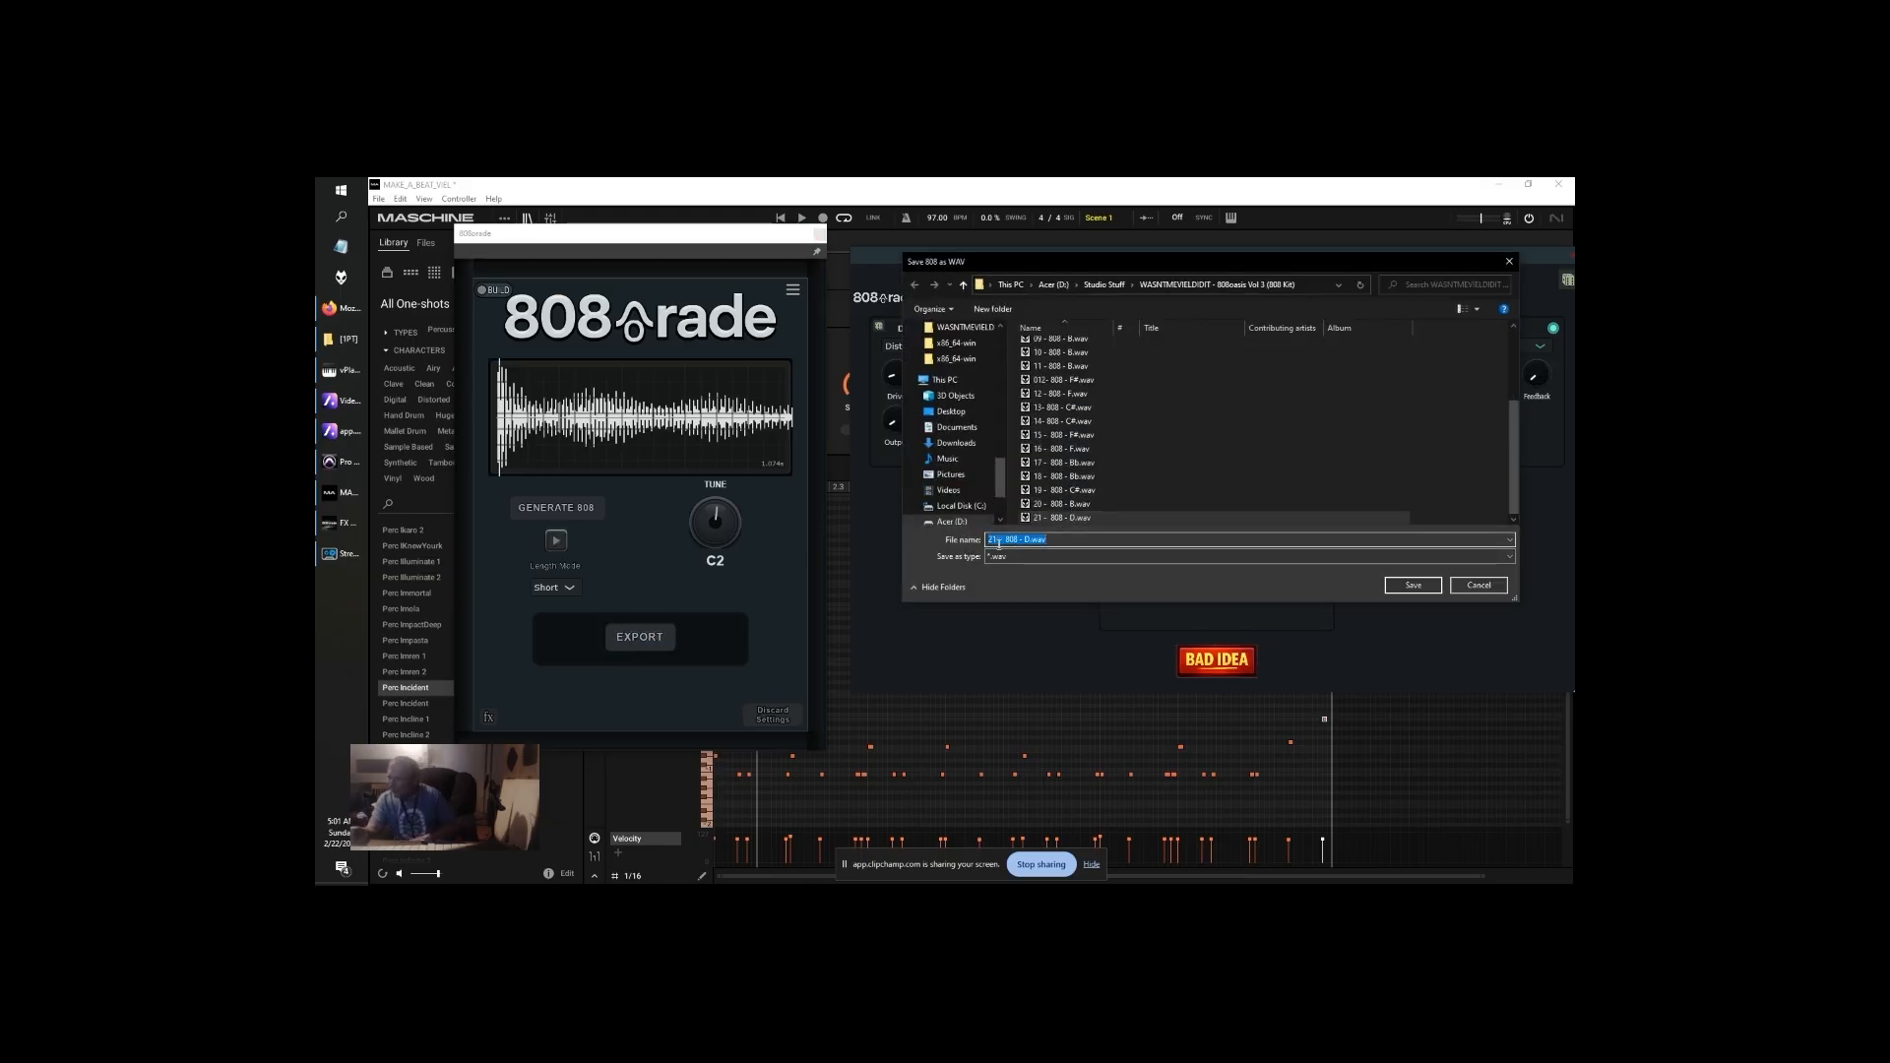
{"action": "key", "text": "BackSpace"}
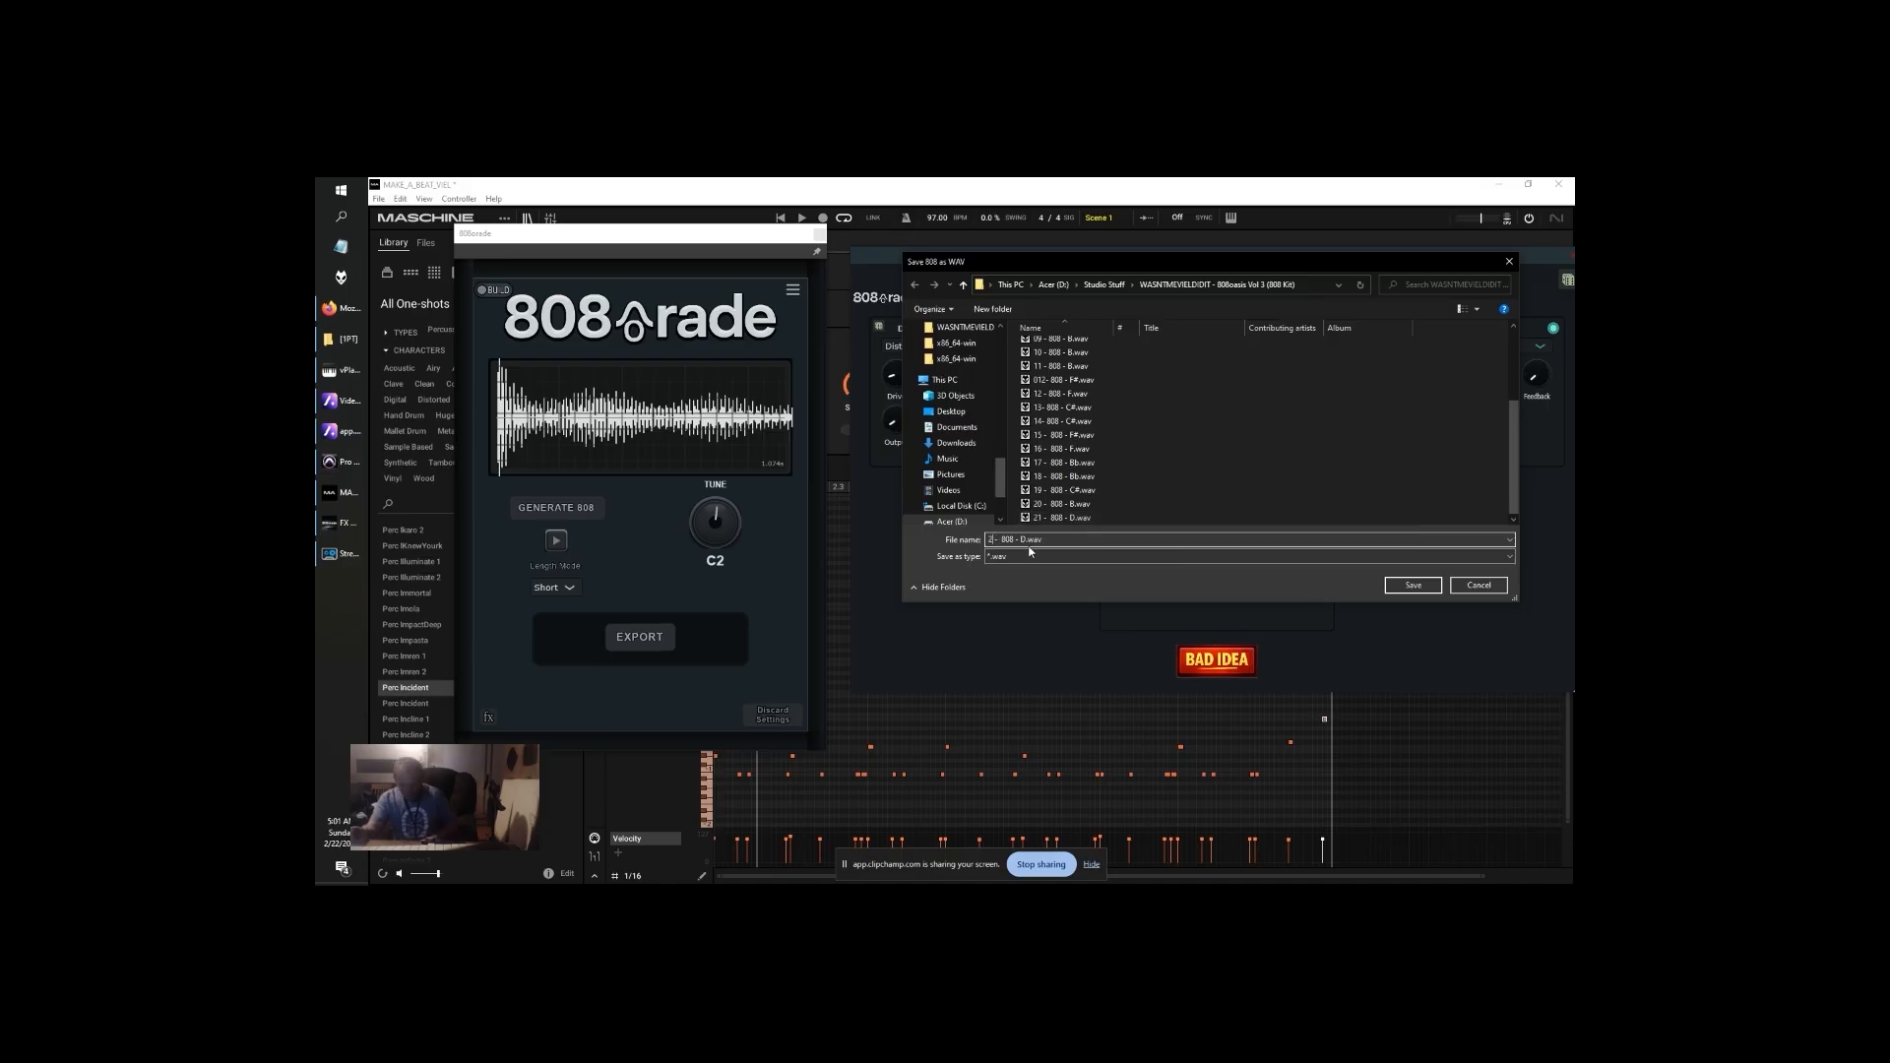
{"action": "key", "text": "Return"}
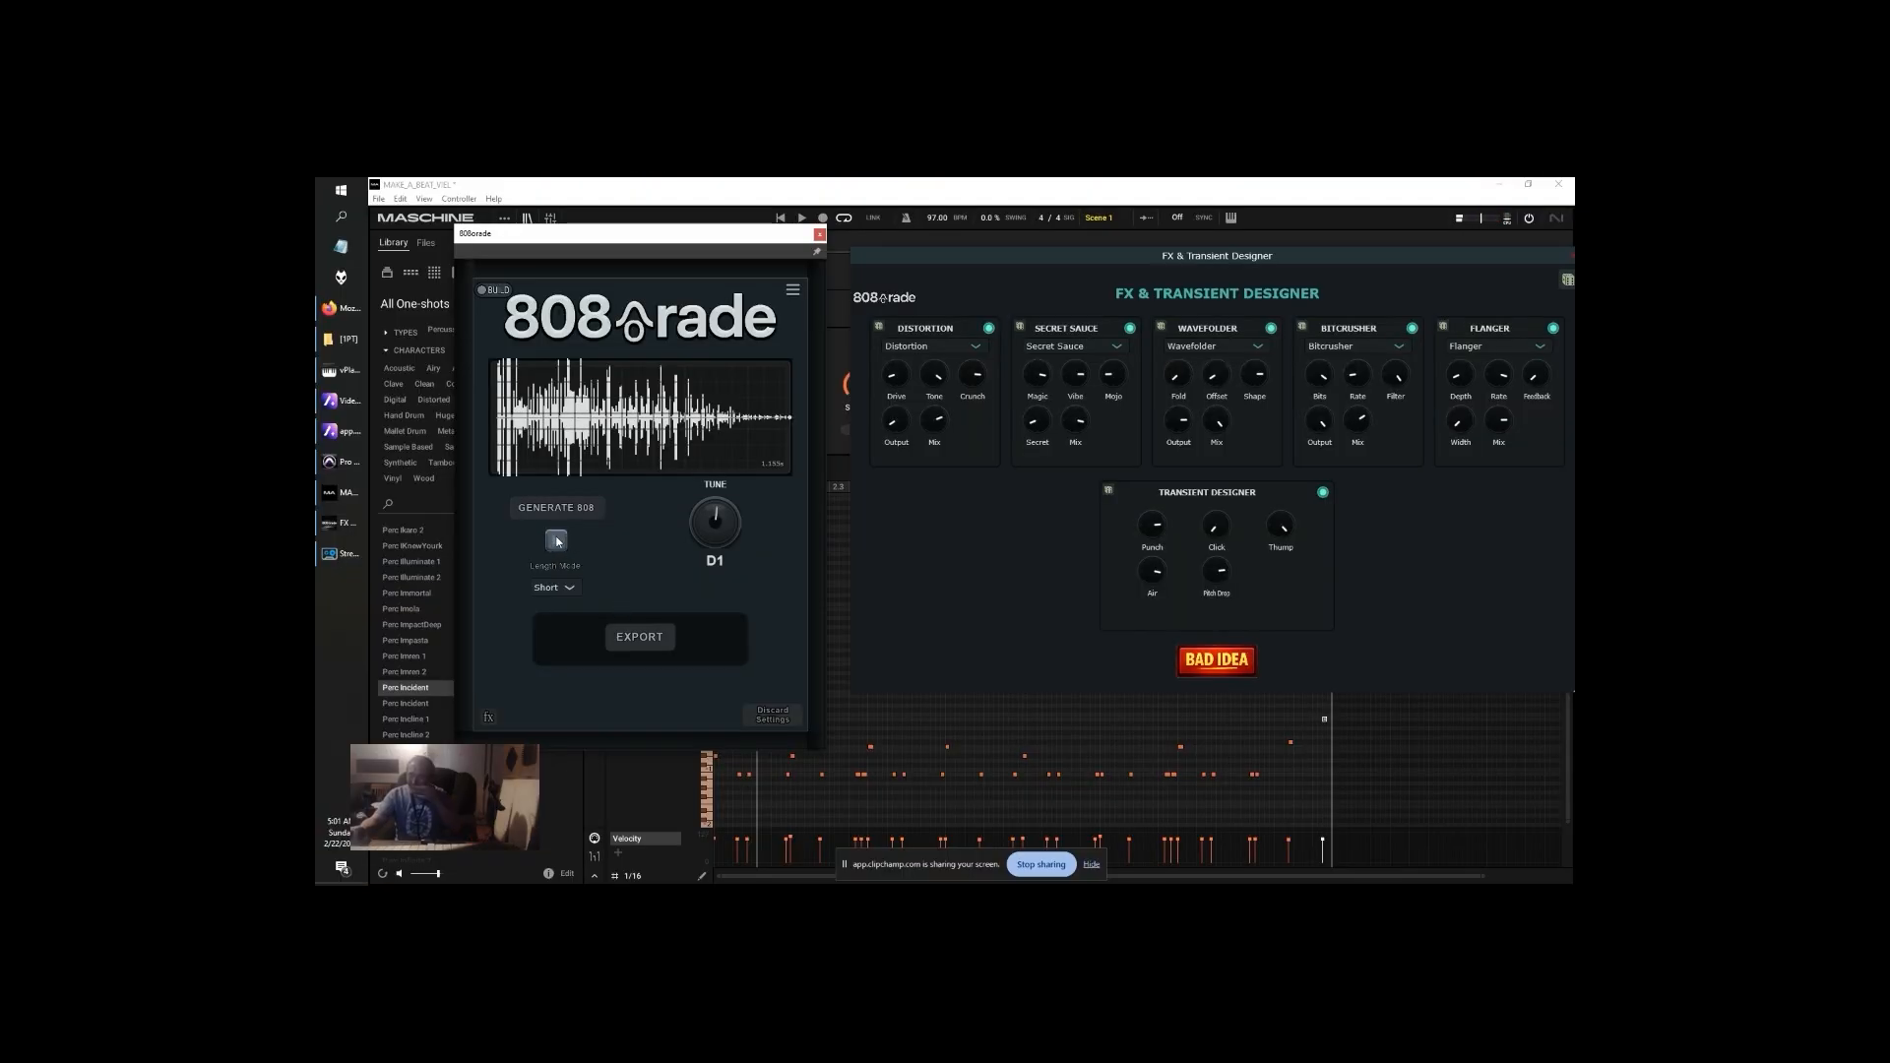
Export the D1 sound to the kit folder as "223- 808 - D.wav"
{"action": "left_click", "coordinate": [639, 638]}
{"action": "left_click", "coordinate": [1024, 540]}
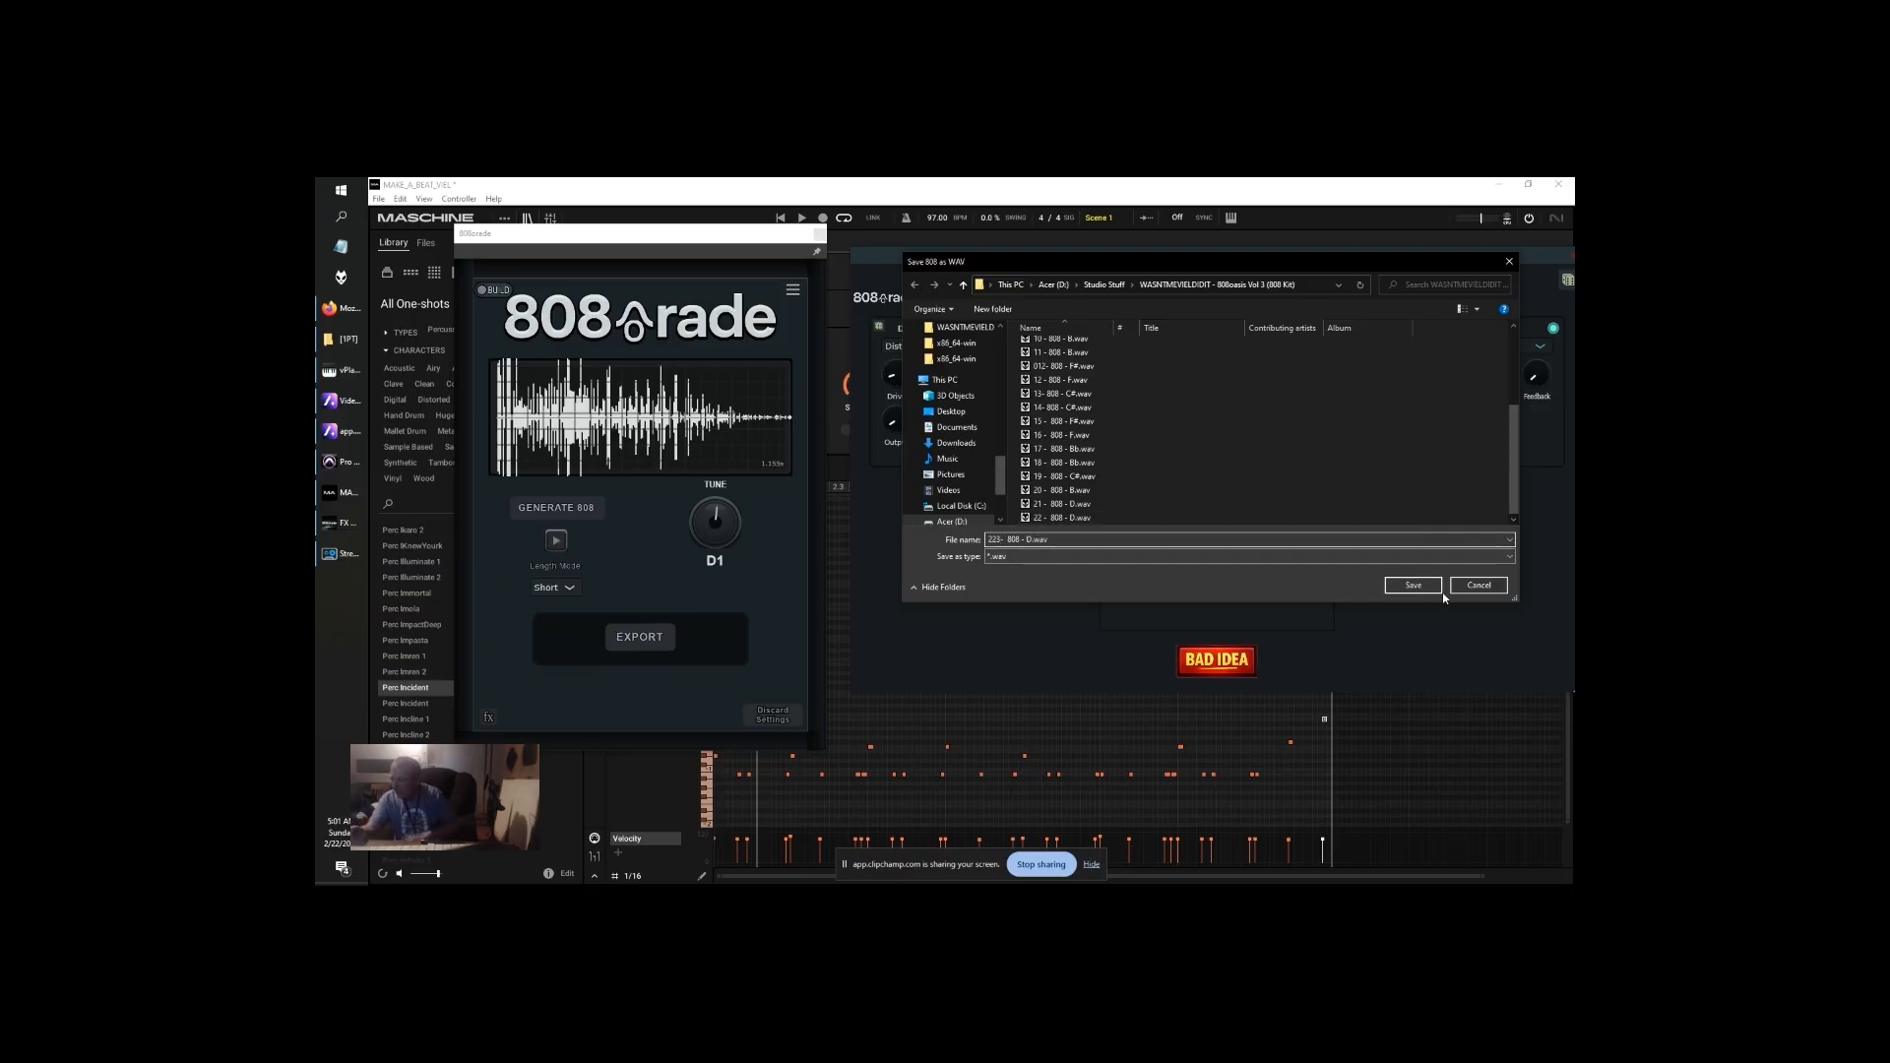
{"action": "left_click", "coordinate": [1413, 586]}
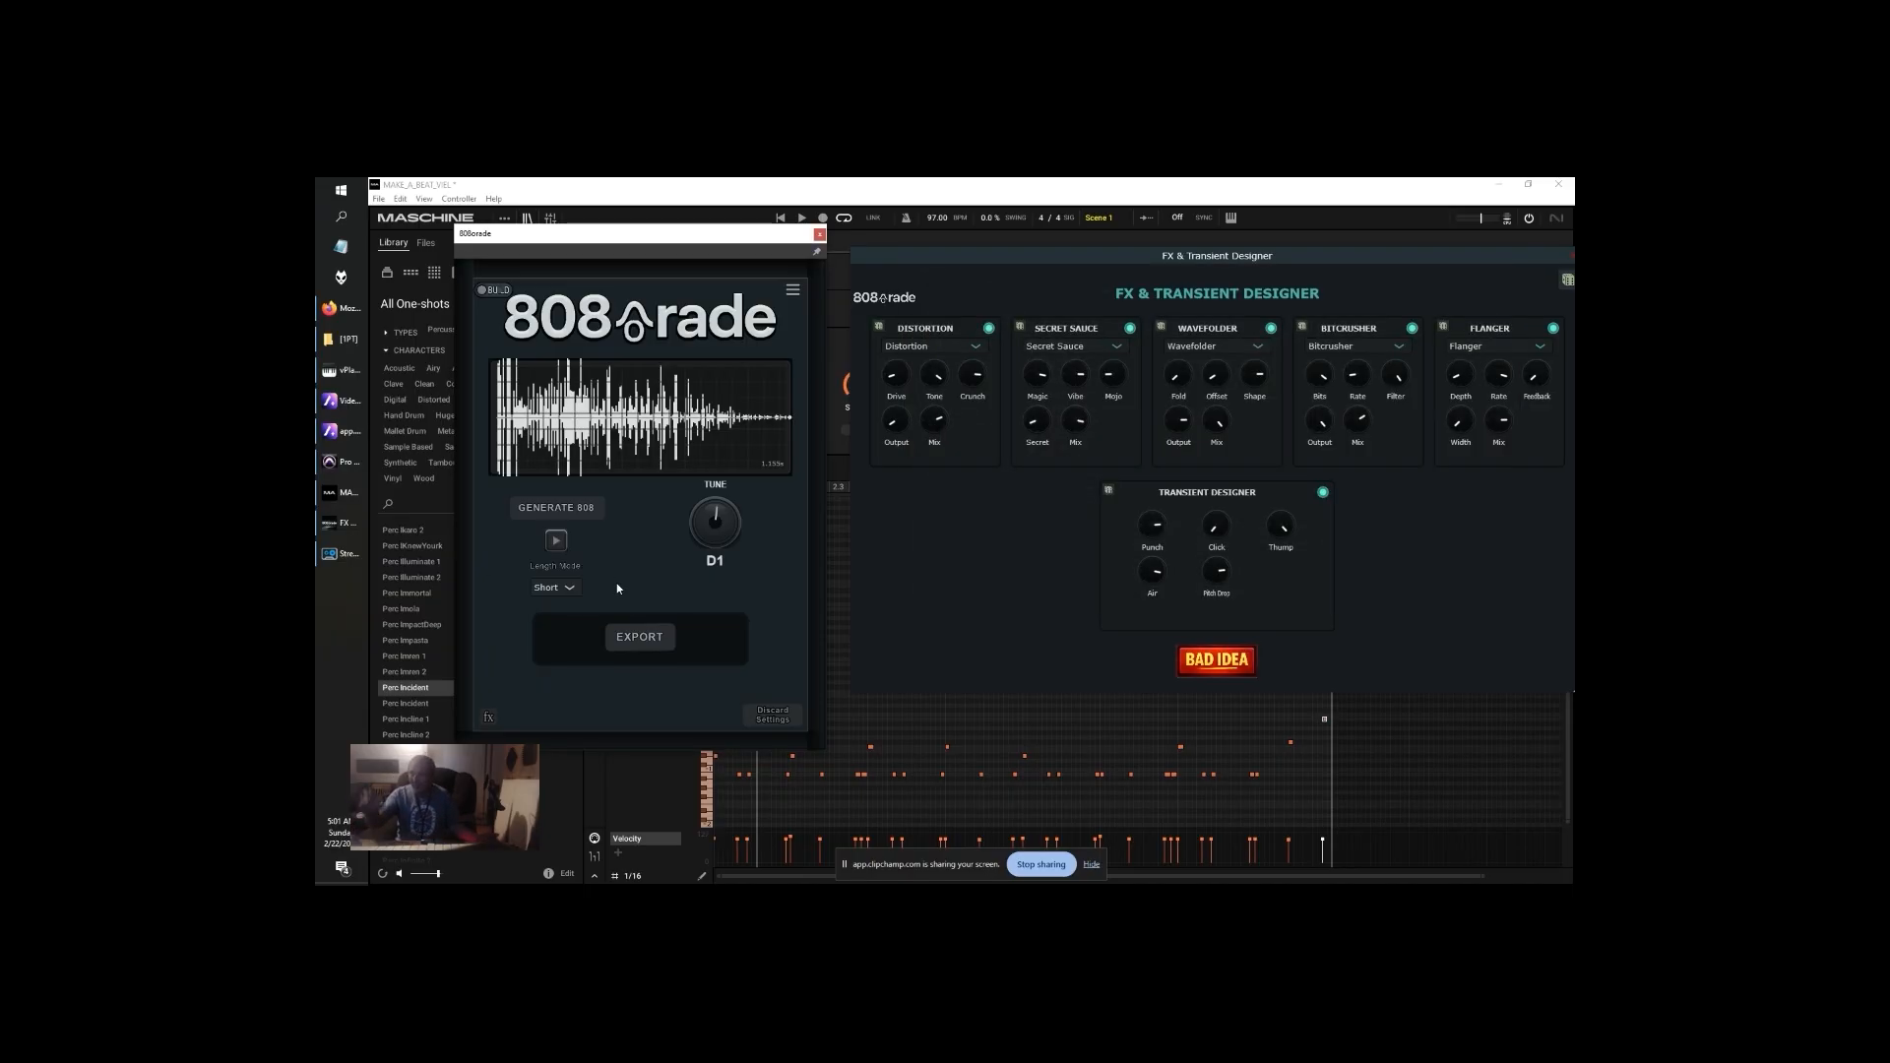
Generate and audition several short 808s, randomizing the effects chain partway through for a different character
{"action": "left_click", "coordinate": [584, 512]}
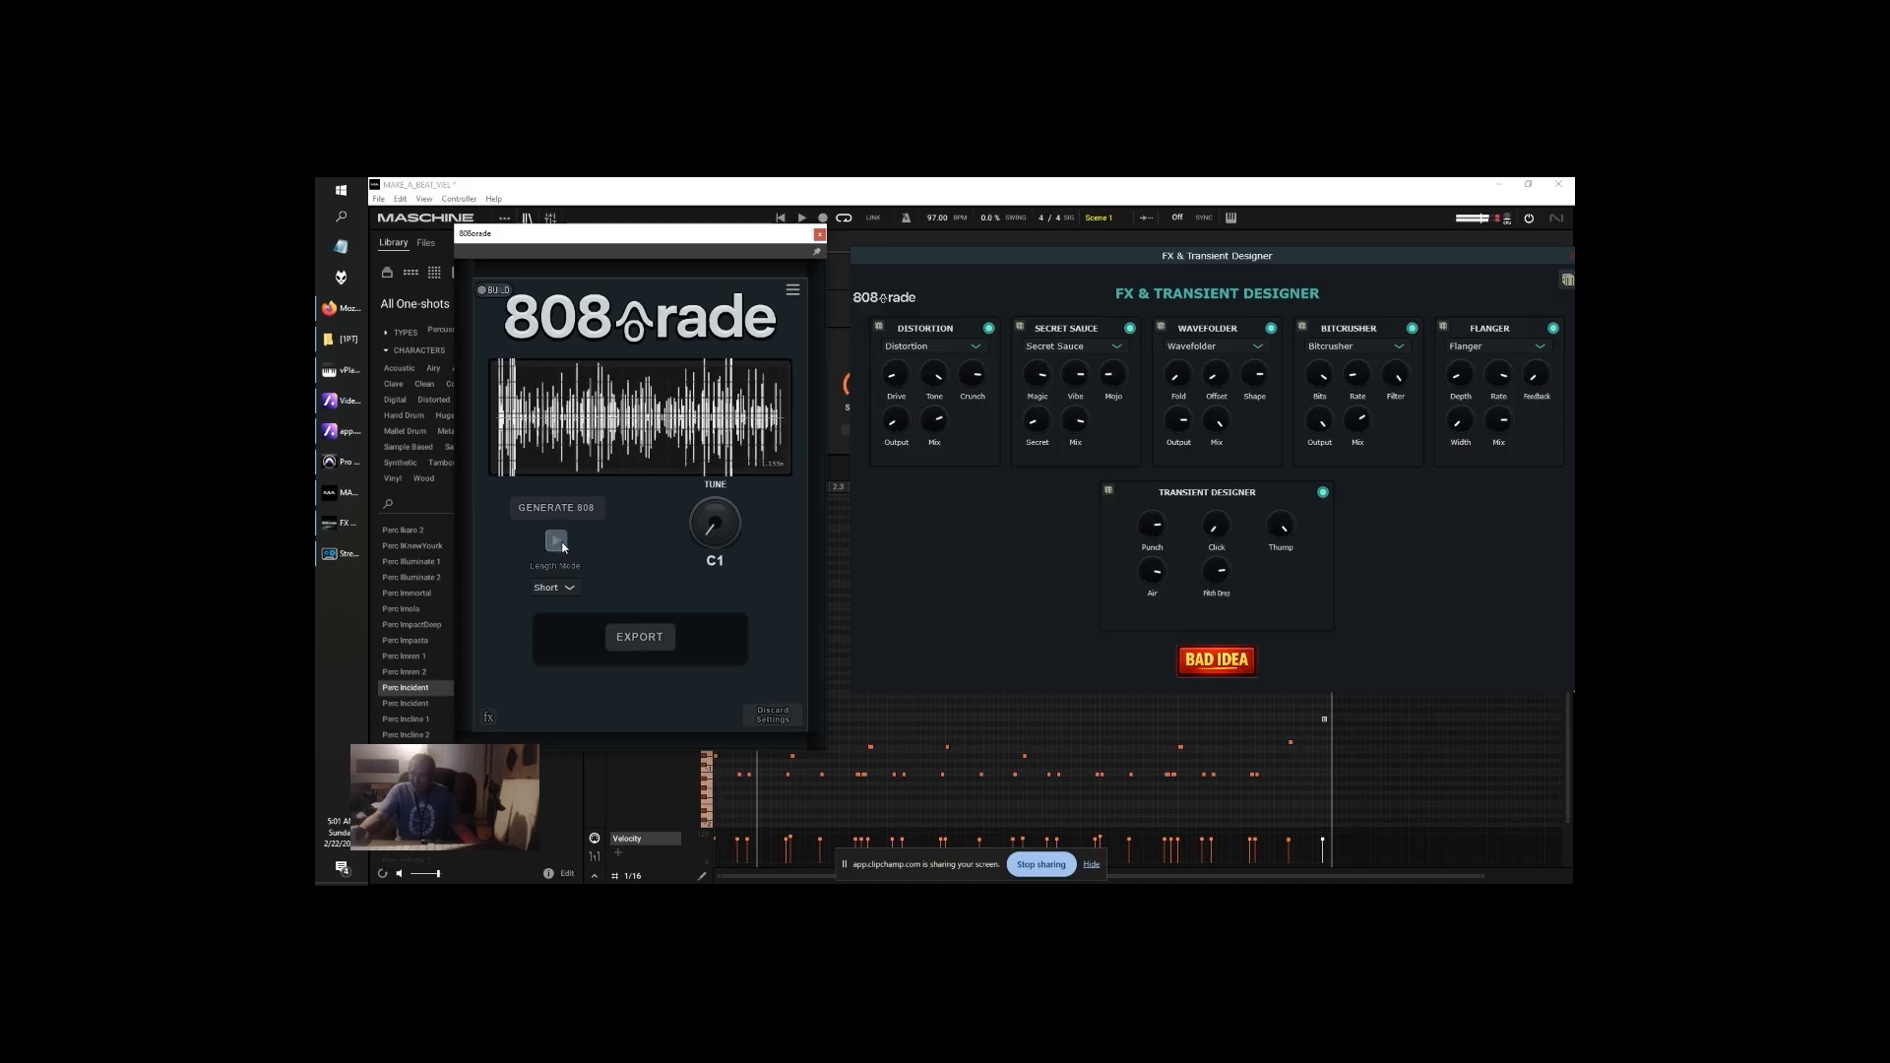
{"action": "left_click", "coordinate": [580, 510]}
{"action": "left_click", "coordinate": [579, 512]}
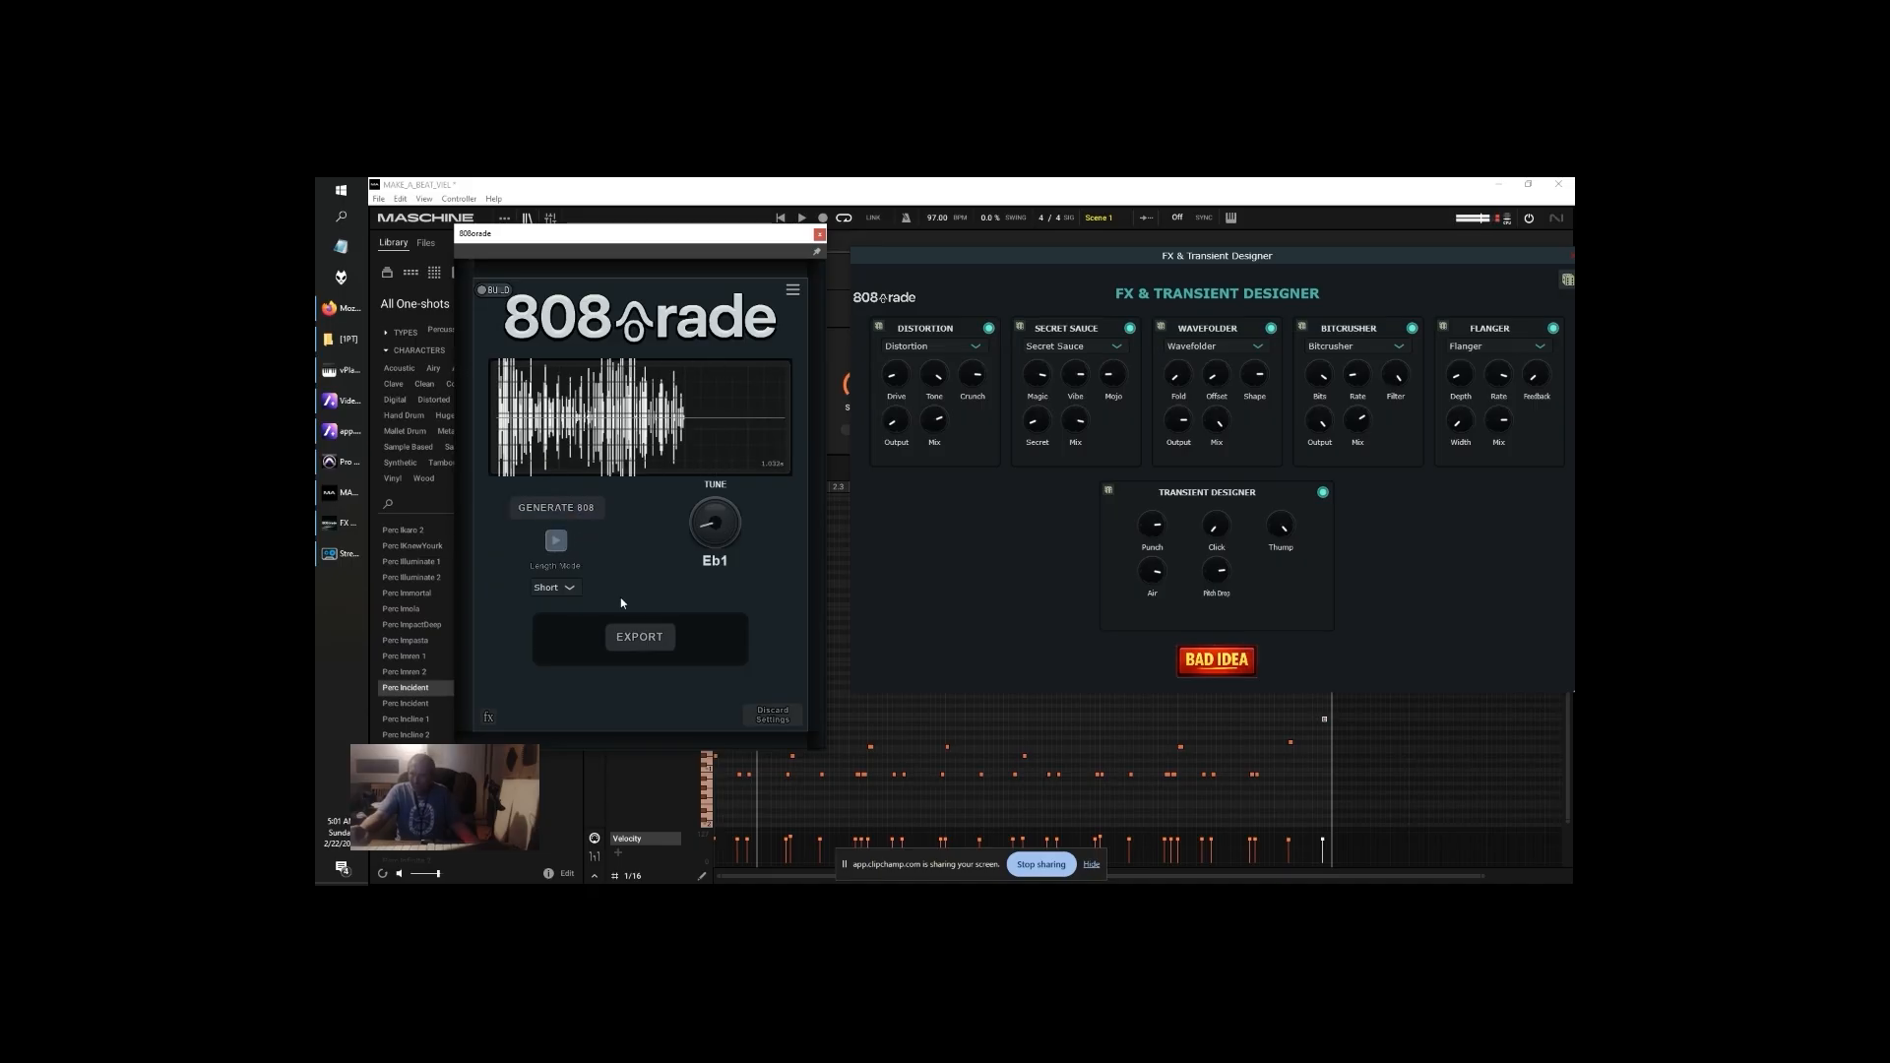
{"action": "left_click", "coordinate": [1567, 282]}
{"action": "left_click", "coordinate": [573, 516]}
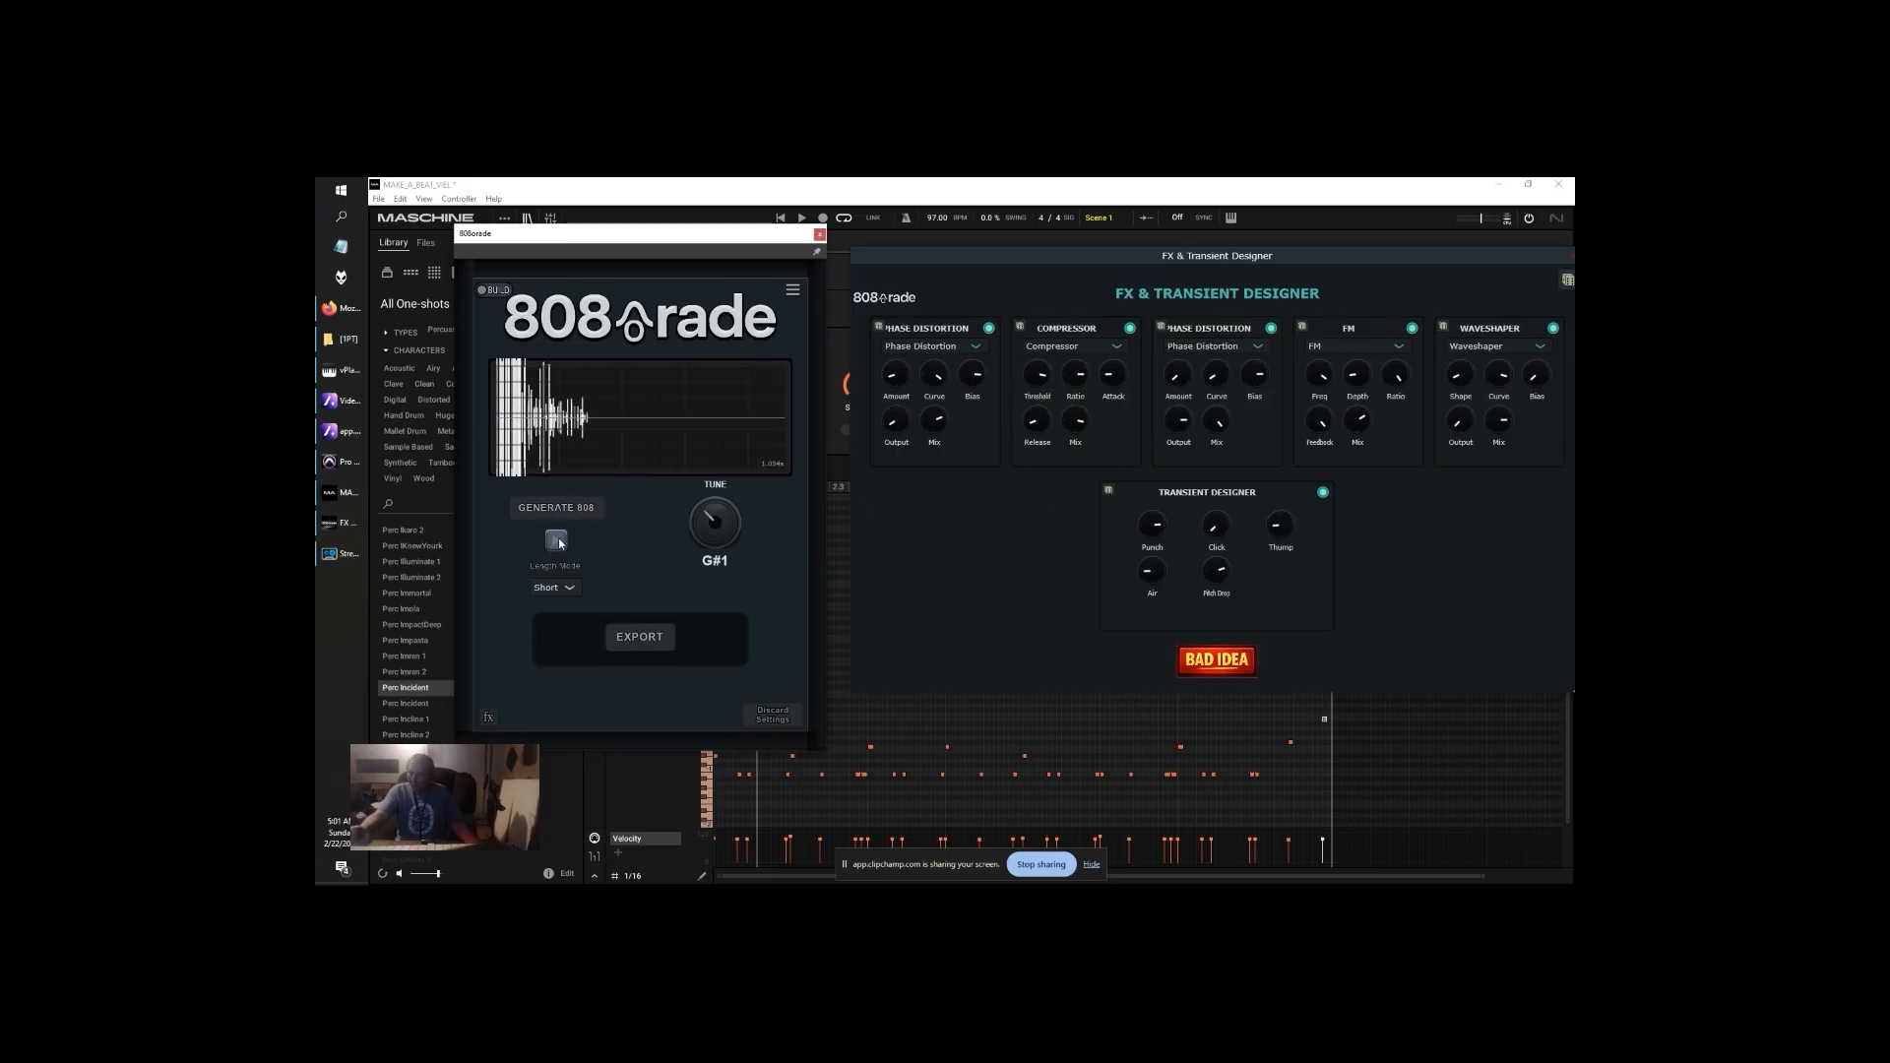
{"action": "left_click", "coordinate": [563, 510]}
Apply Bad Idea randomization to the 808 repeatedly and audition the resulting variations
{"action": "left_click", "coordinate": [1220, 664]}
{"action": "left_click", "coordinate": [549, 548]}
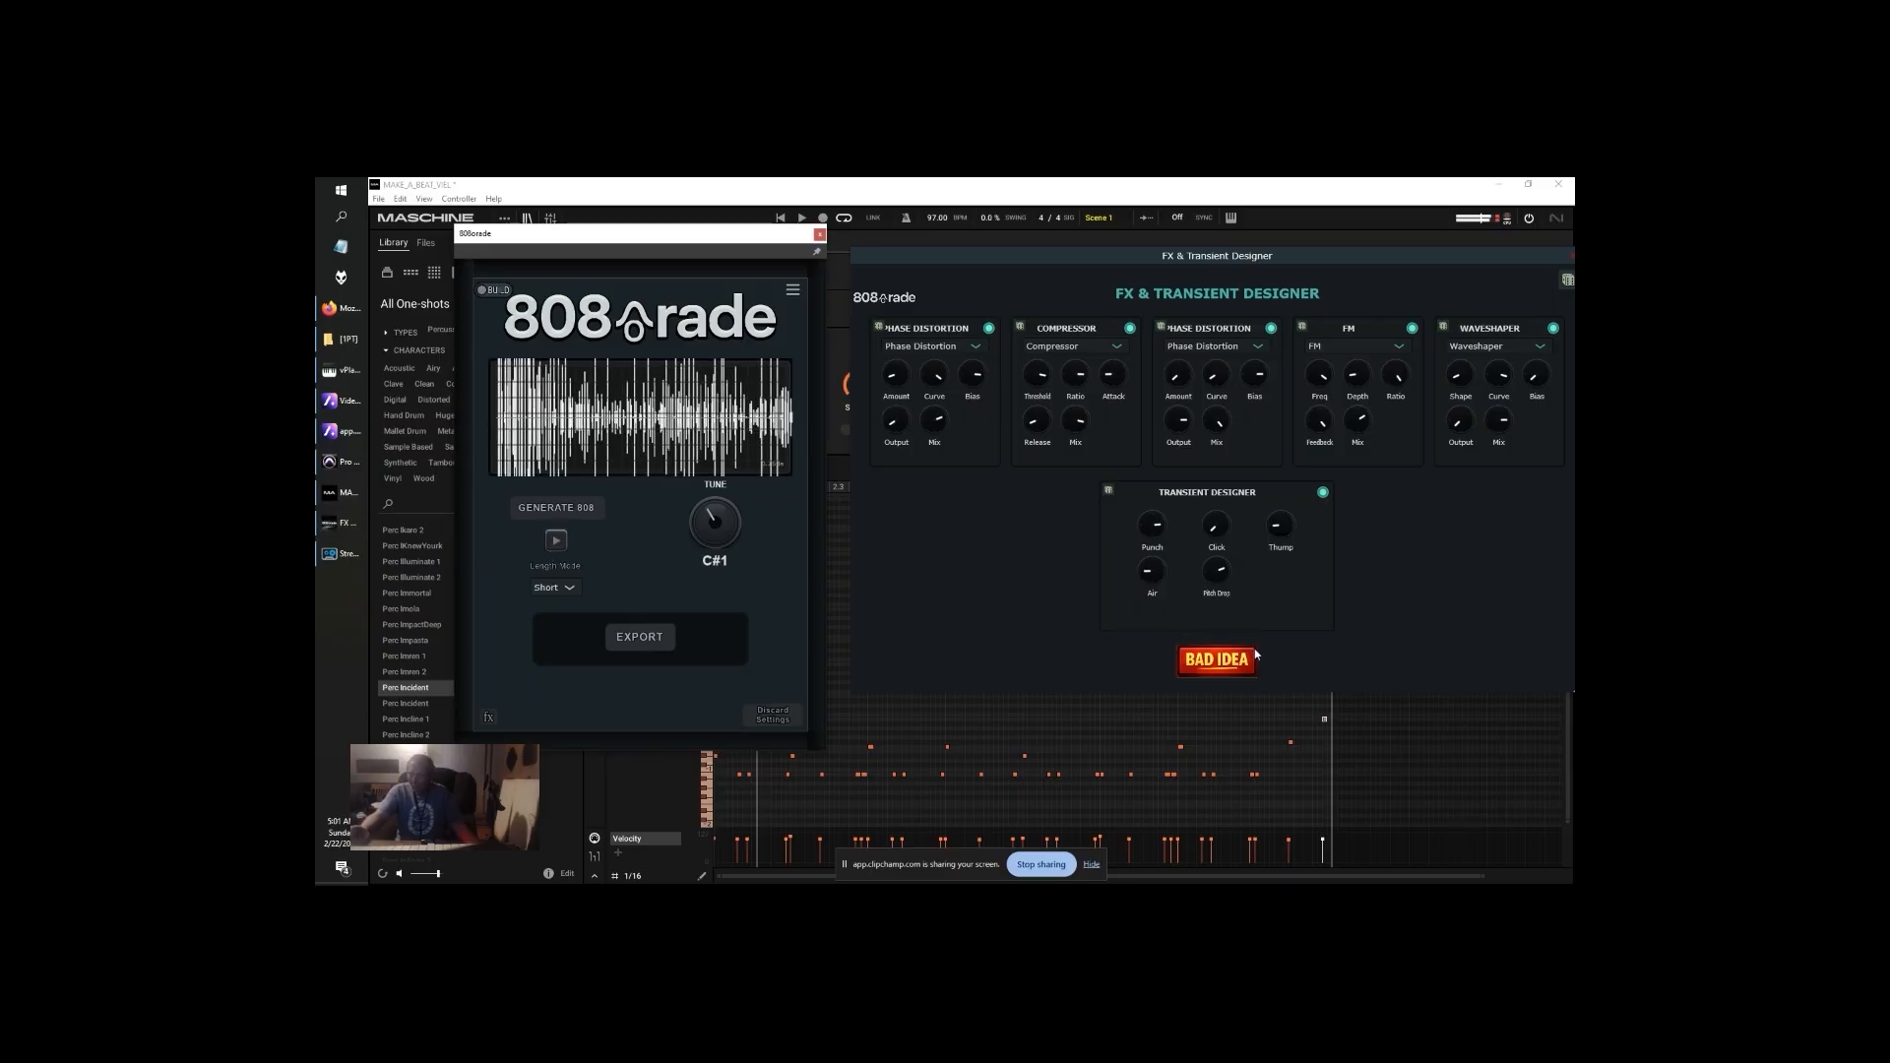
{"action": "left_click", "coordinate": [555, 541]}
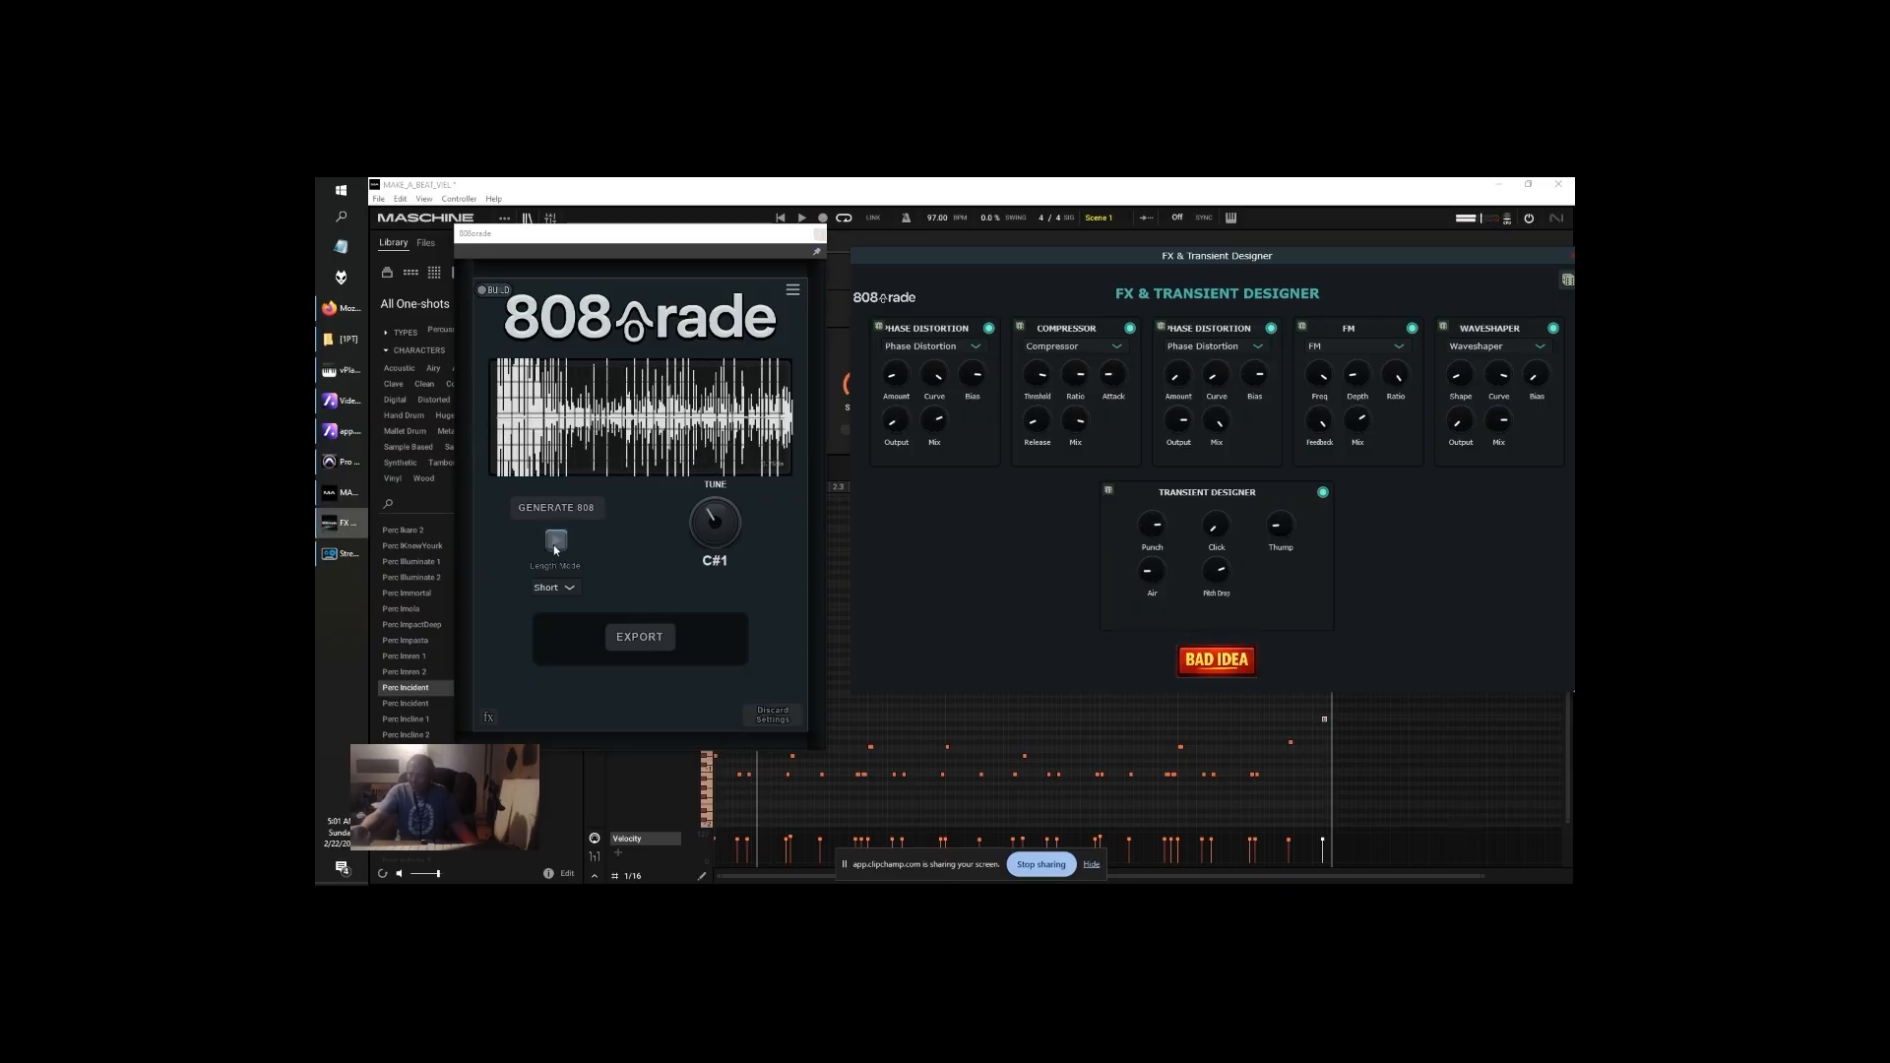
{"action": "left_click", "coordinate": [1242, 669]}
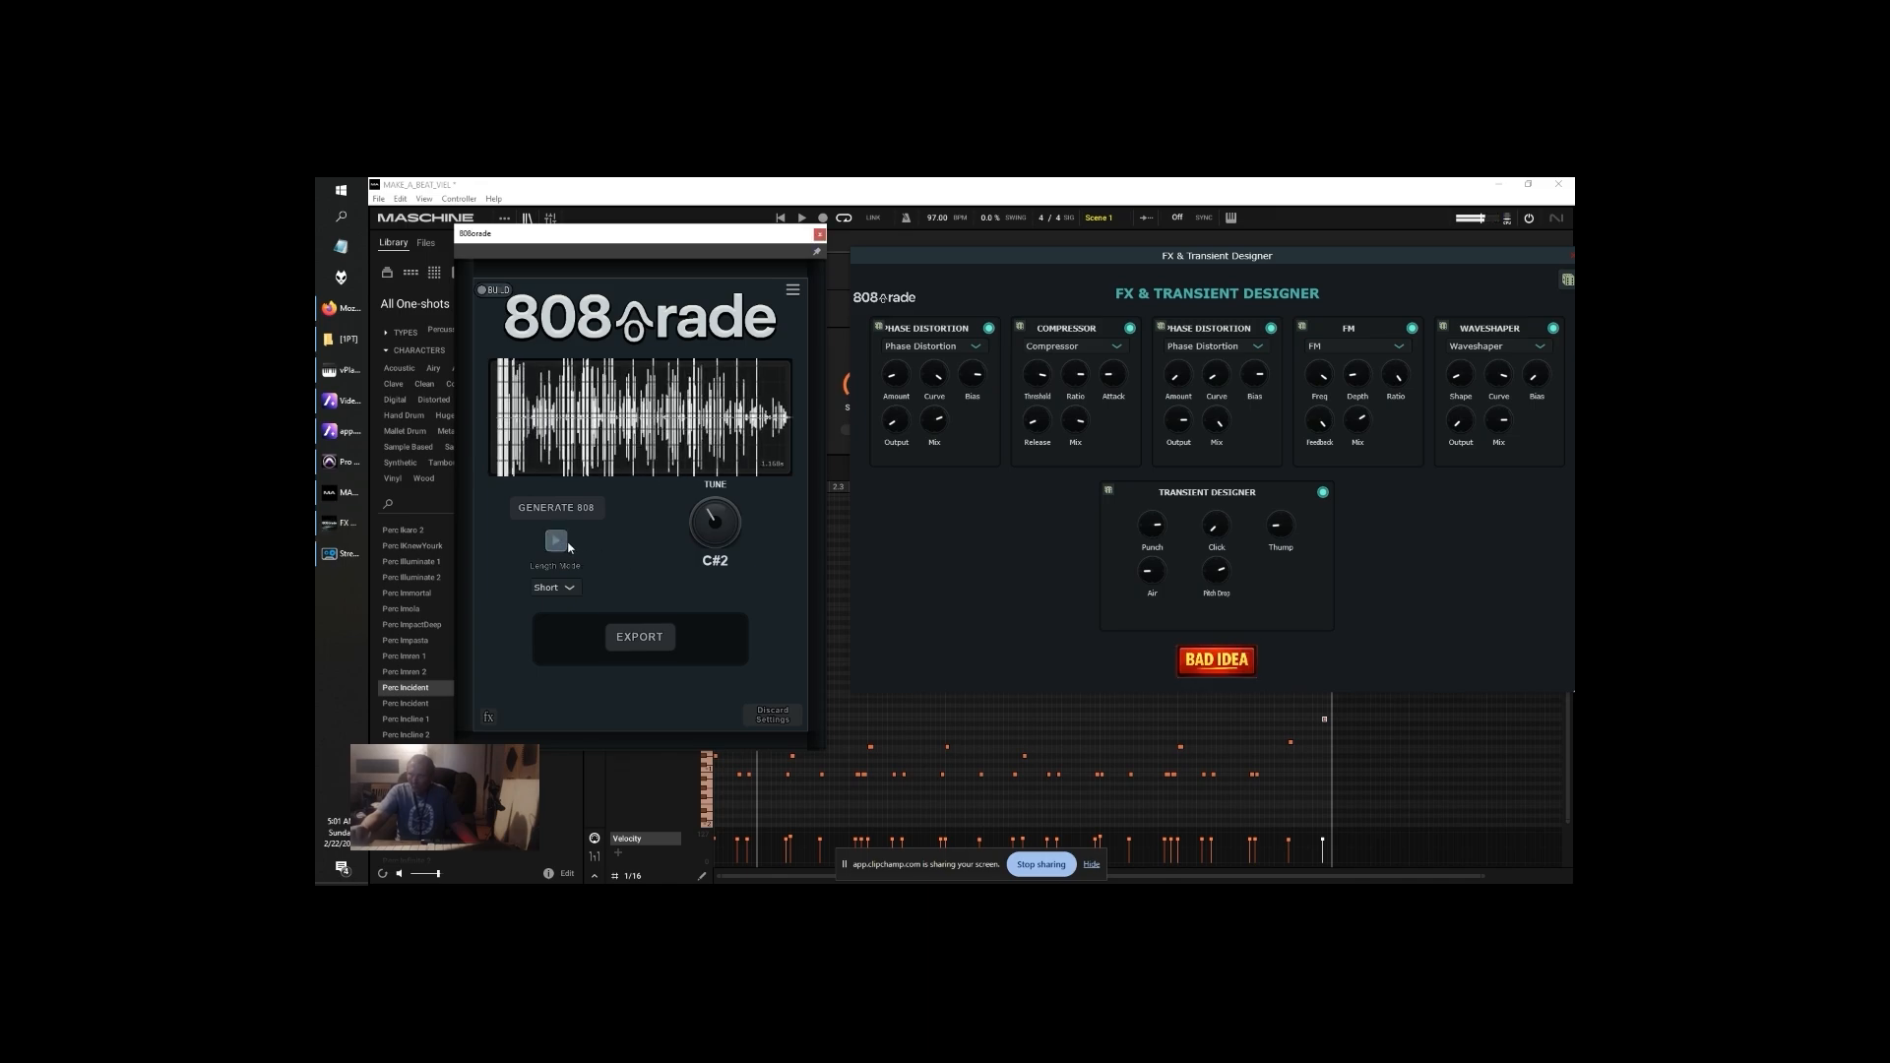
{"action": "left_click", "coordinate": [1232, 666]}
{"action": "left_click", "coordinate": [559, 542]}
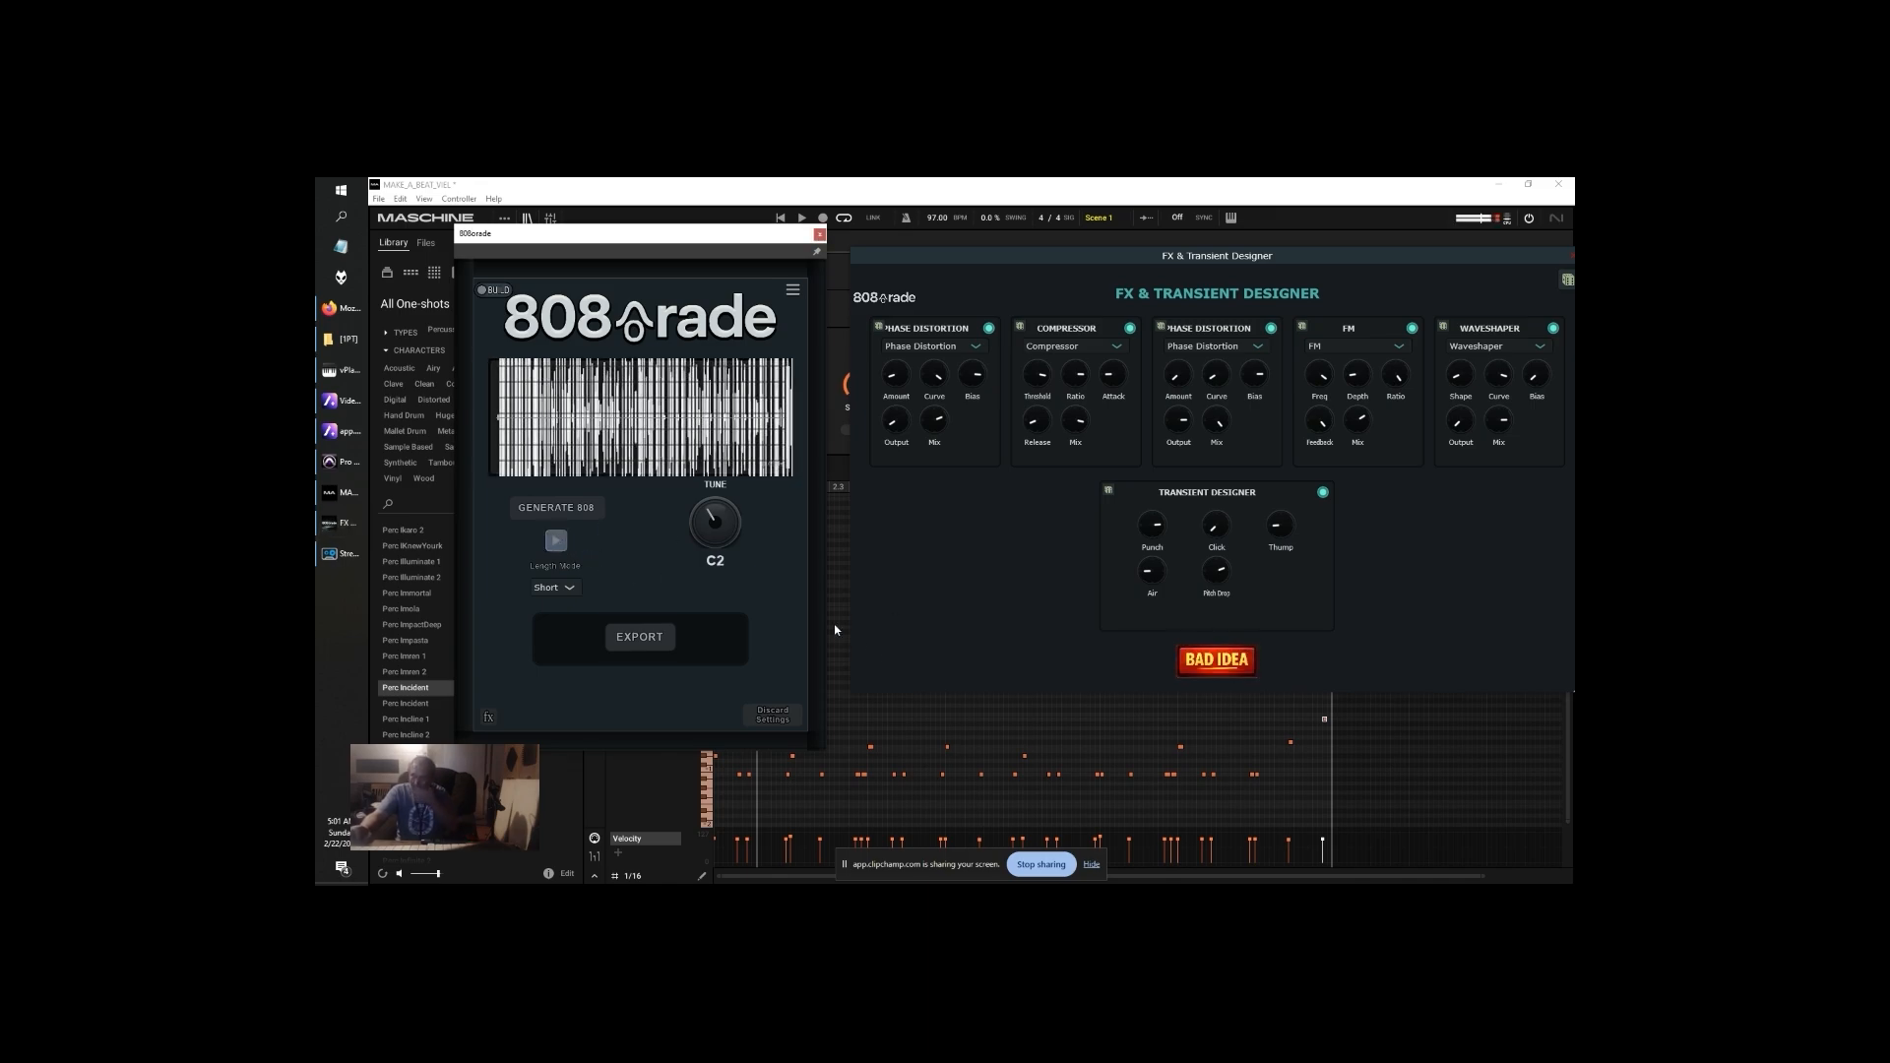
{"action": "left_click", "coordinate": [1226, 664]}
{"action": "left_click", "coordinate": [558, 544]}
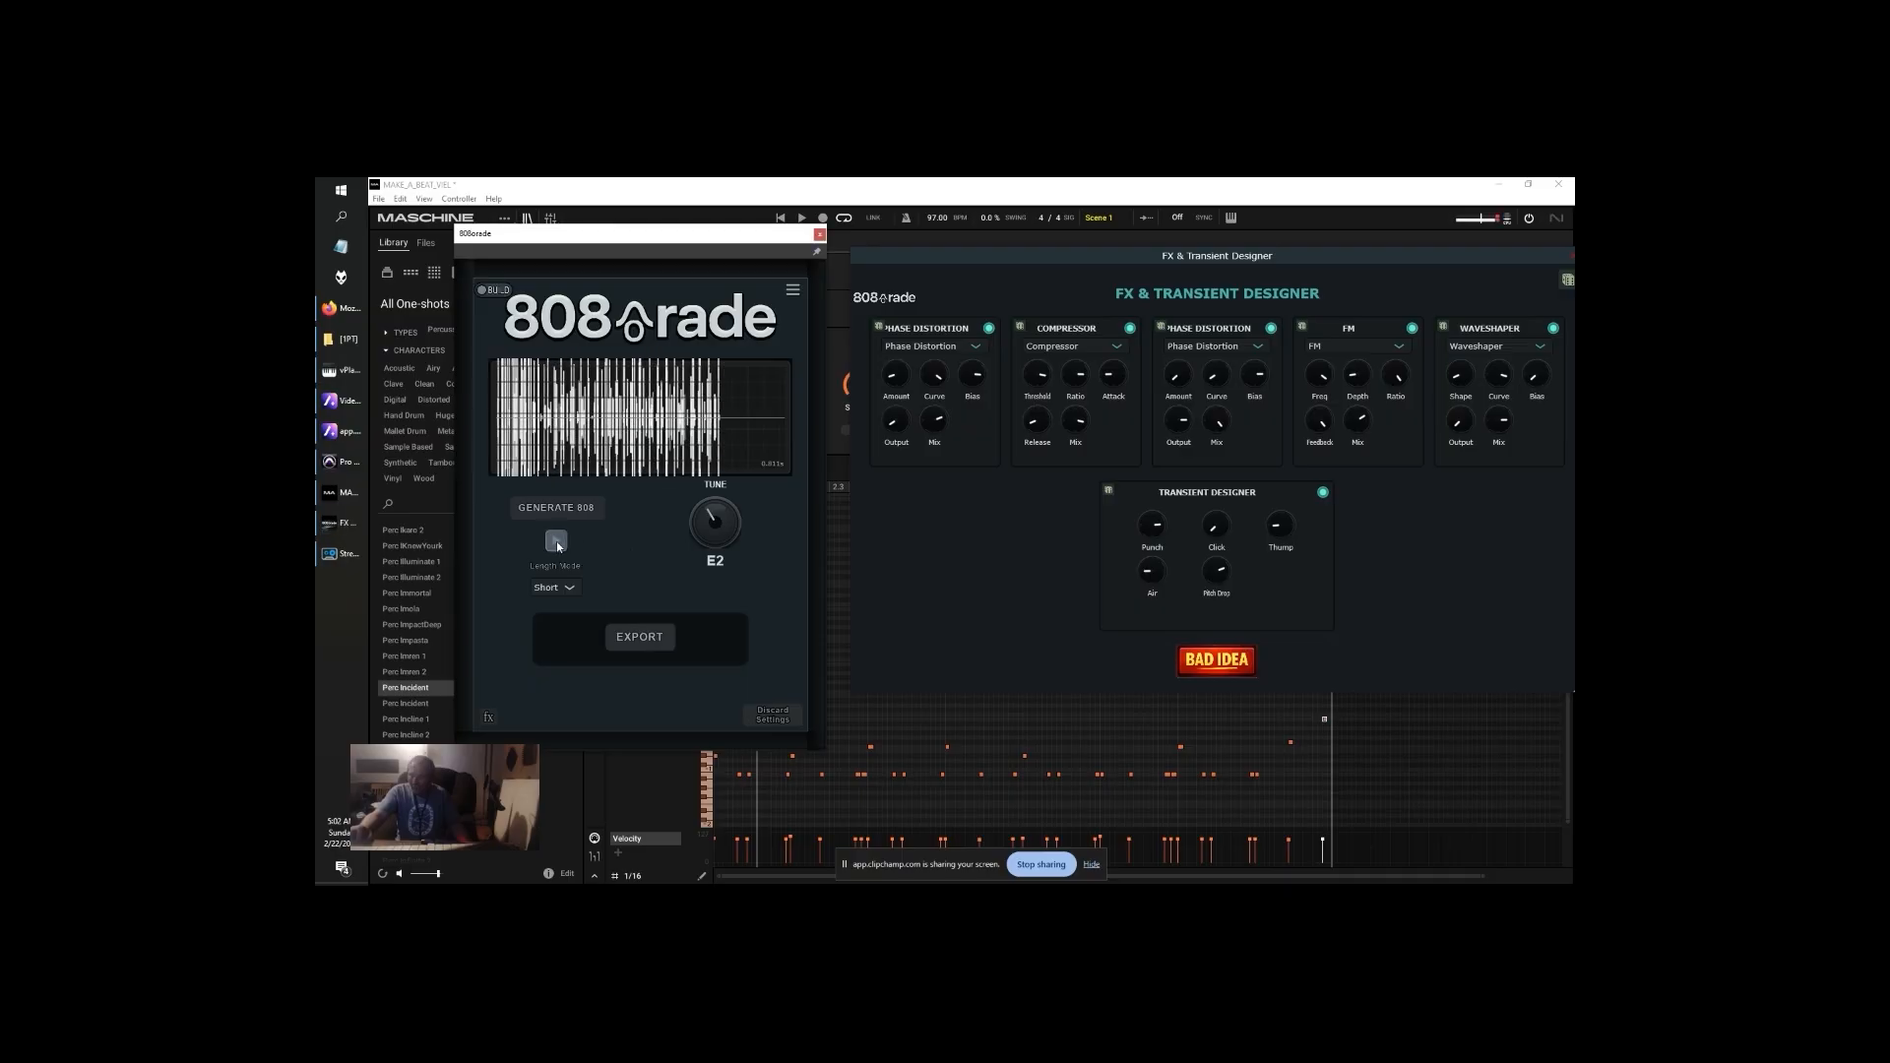
{"action": "left_click", "coordinate": [1217, 660]}
{"action": "left_click", "coordinate": [559, 542]}
Reset the Tune control, lower it to its minimum, and try further Bad Idea variations of the 808
{"action": "double_click", "coordinate": [718, 528]}
{"action": "left_click", "coordinate": [555, 543]}
{"action": "left_click", "coordinate": [1186, 655]}
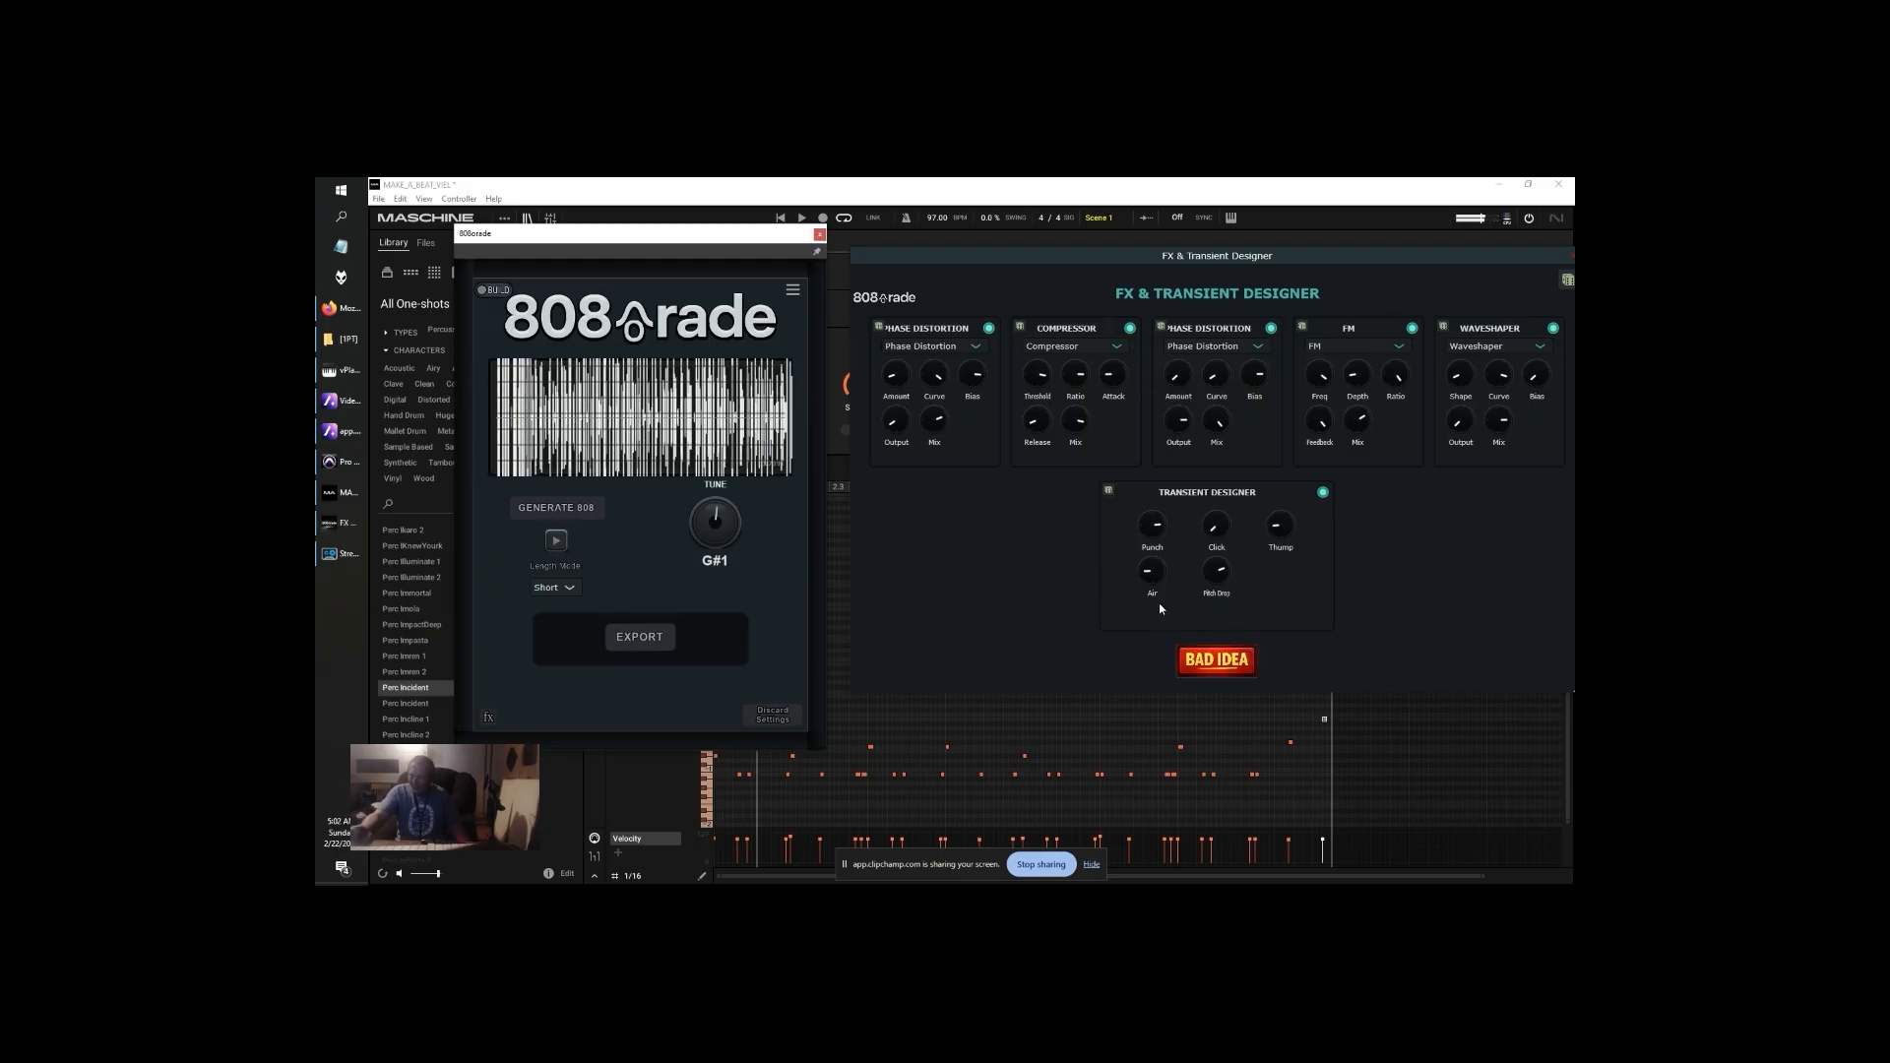
{"action": "left_click_drag", "start_coordinate": [693, 523], "coordinate": [705, 599]}
{"action": "left_click", "coordinate": [1209, 654]}
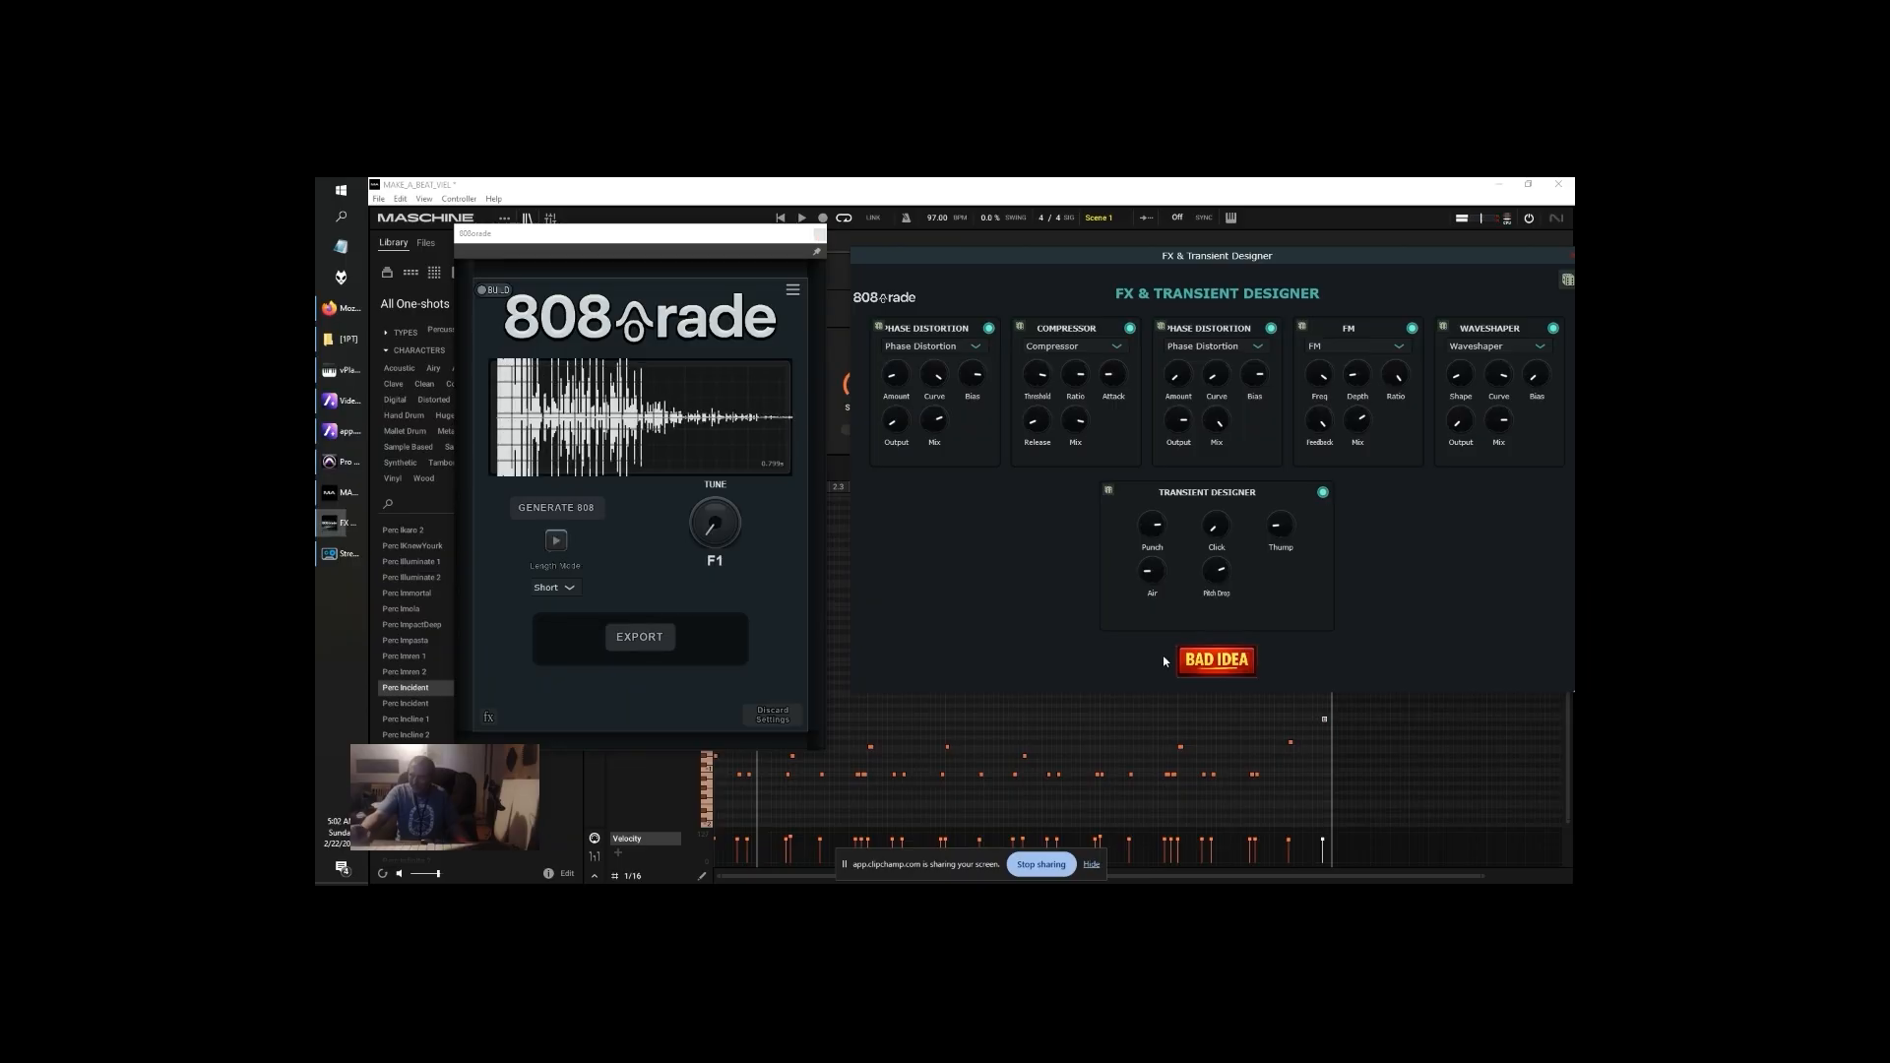
{"action": "left_click", "coordinate": [1194, 661]}
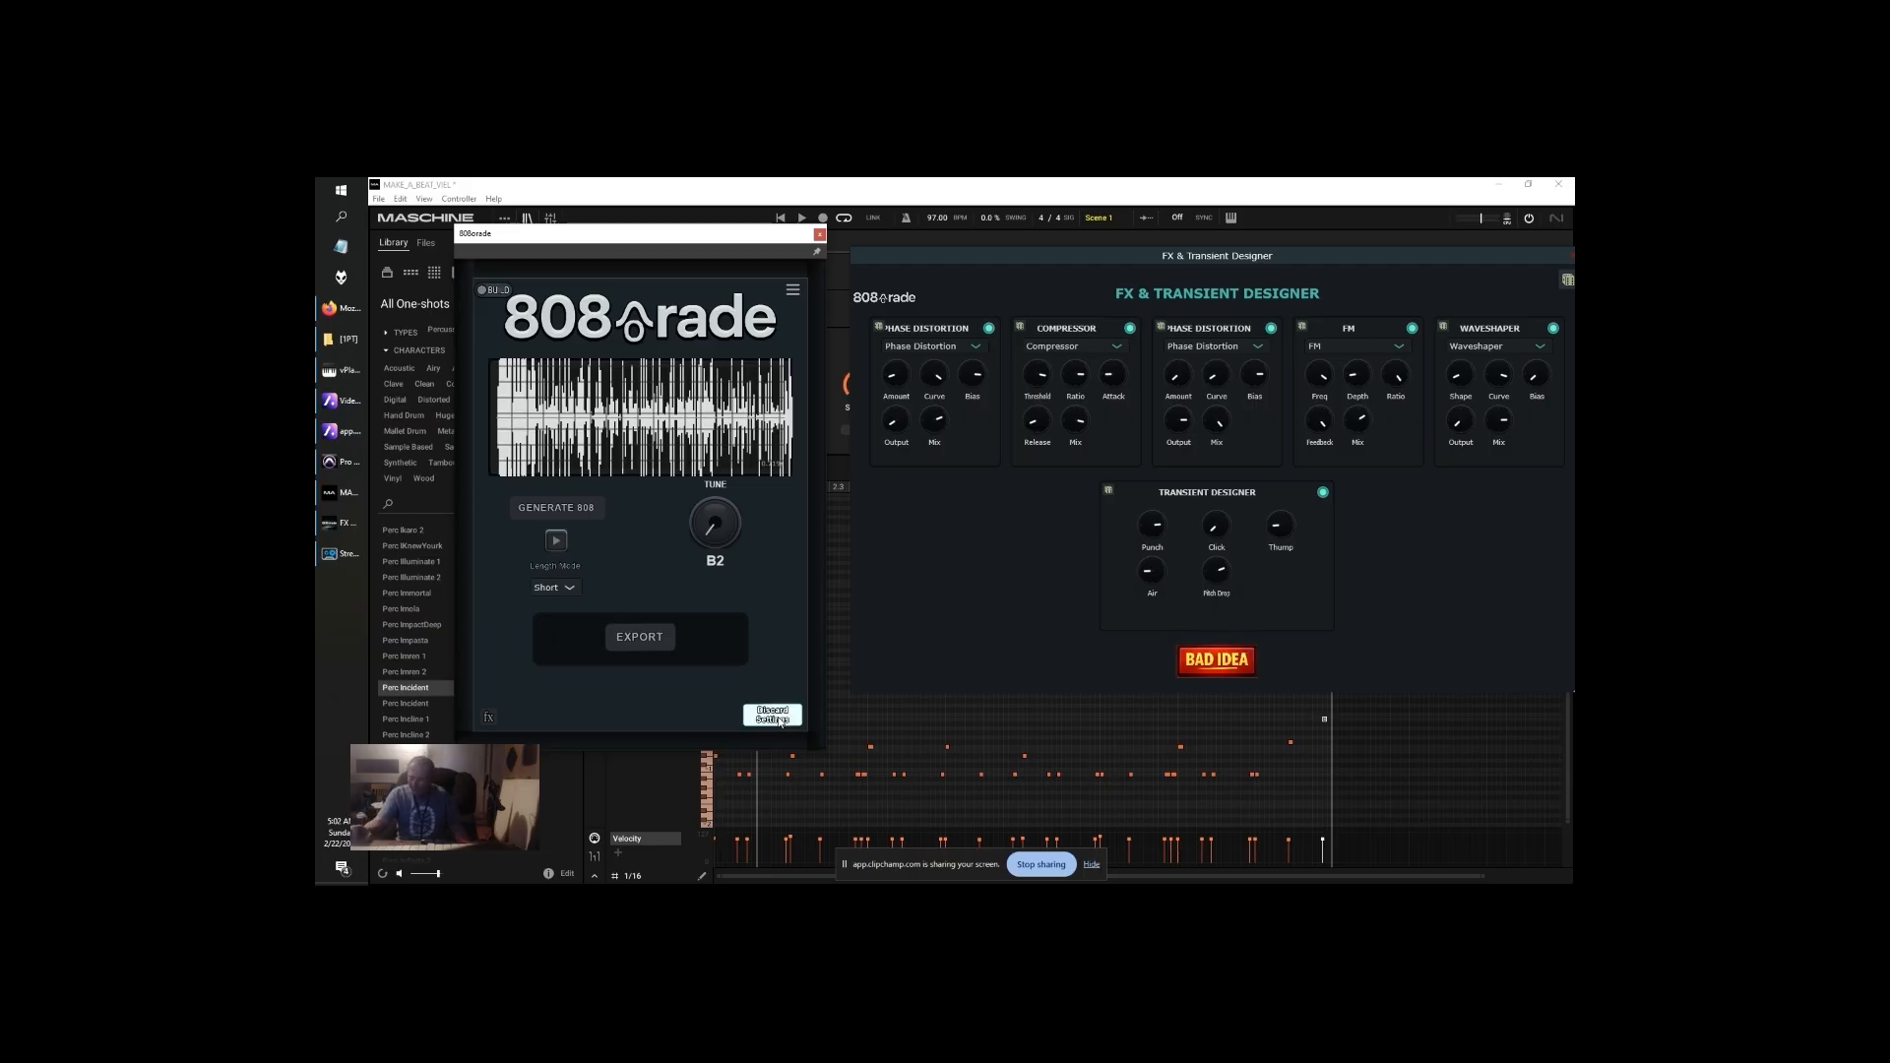
Randomize the effects chain to Flanger, Chorus, Clipper and two Unisons, then generate and audition several short 808s
{"action": "left_click", "coordinate": [1567, 281]}
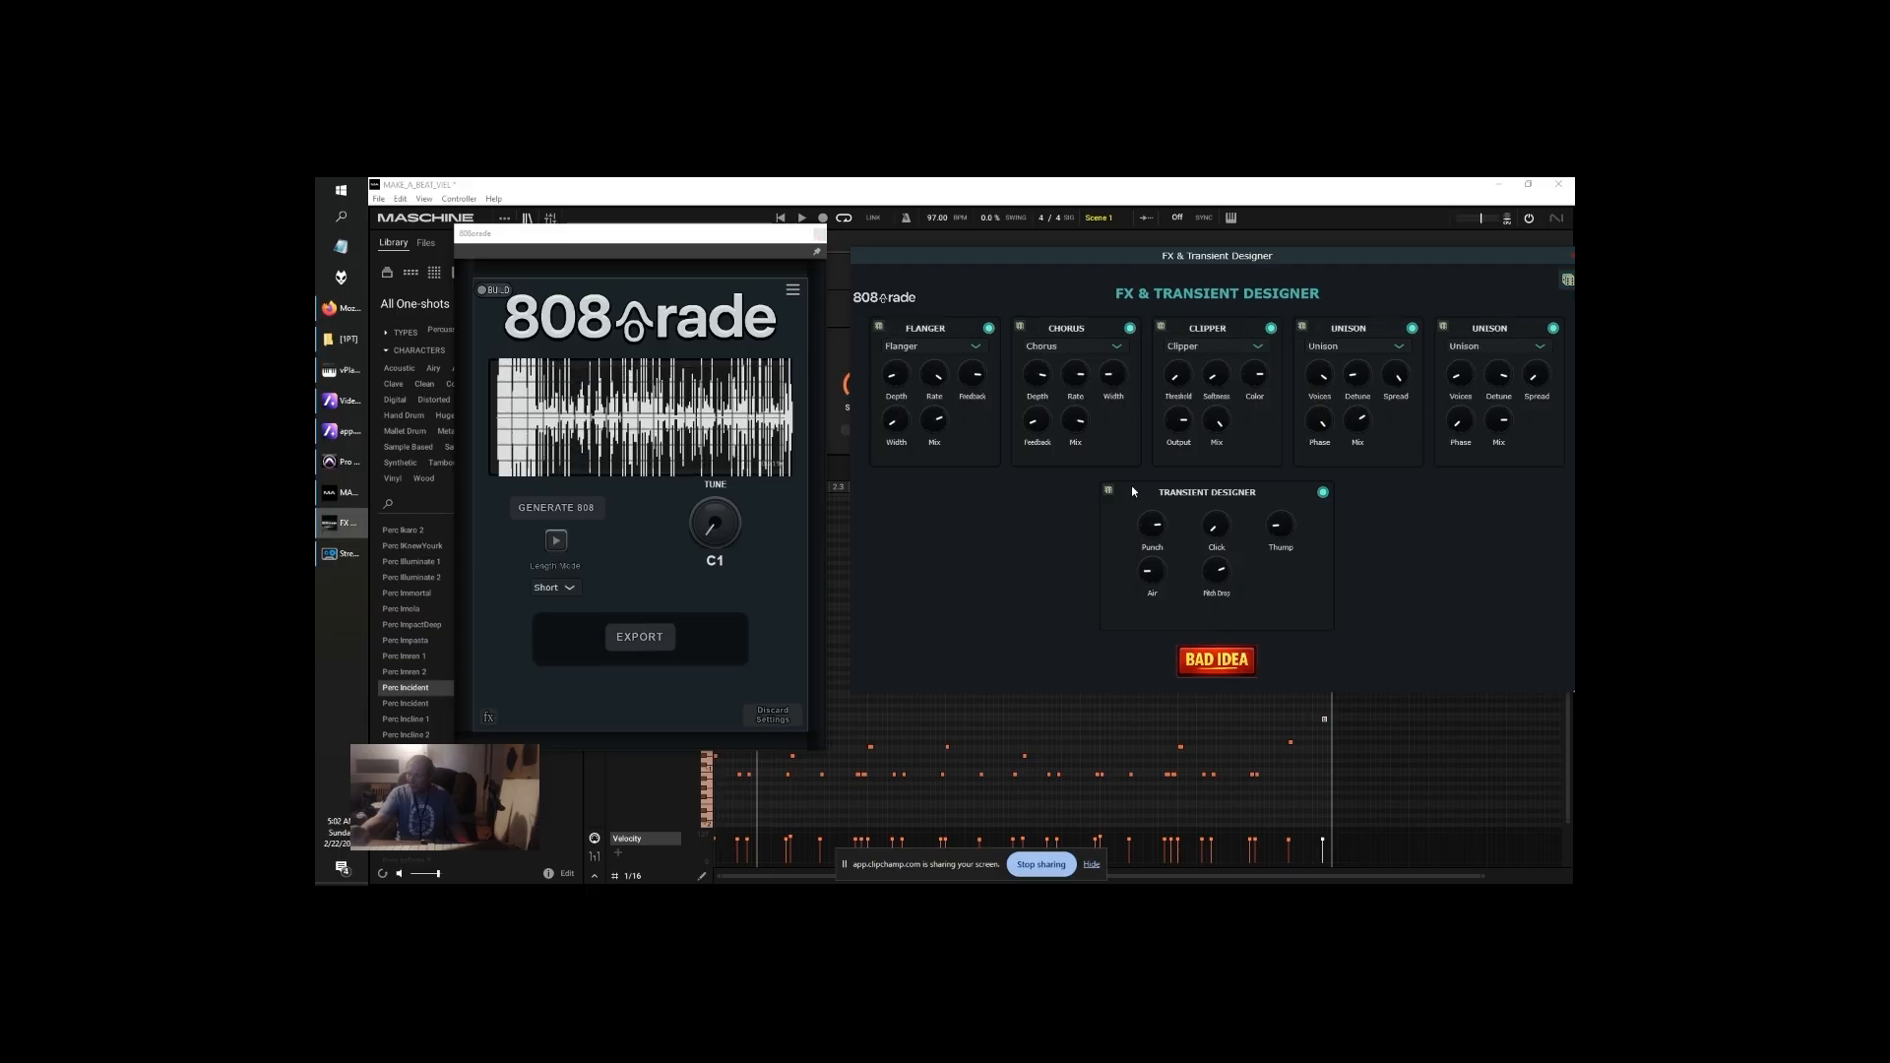
{"action": "left_click", "coordinate": [578, 506]}
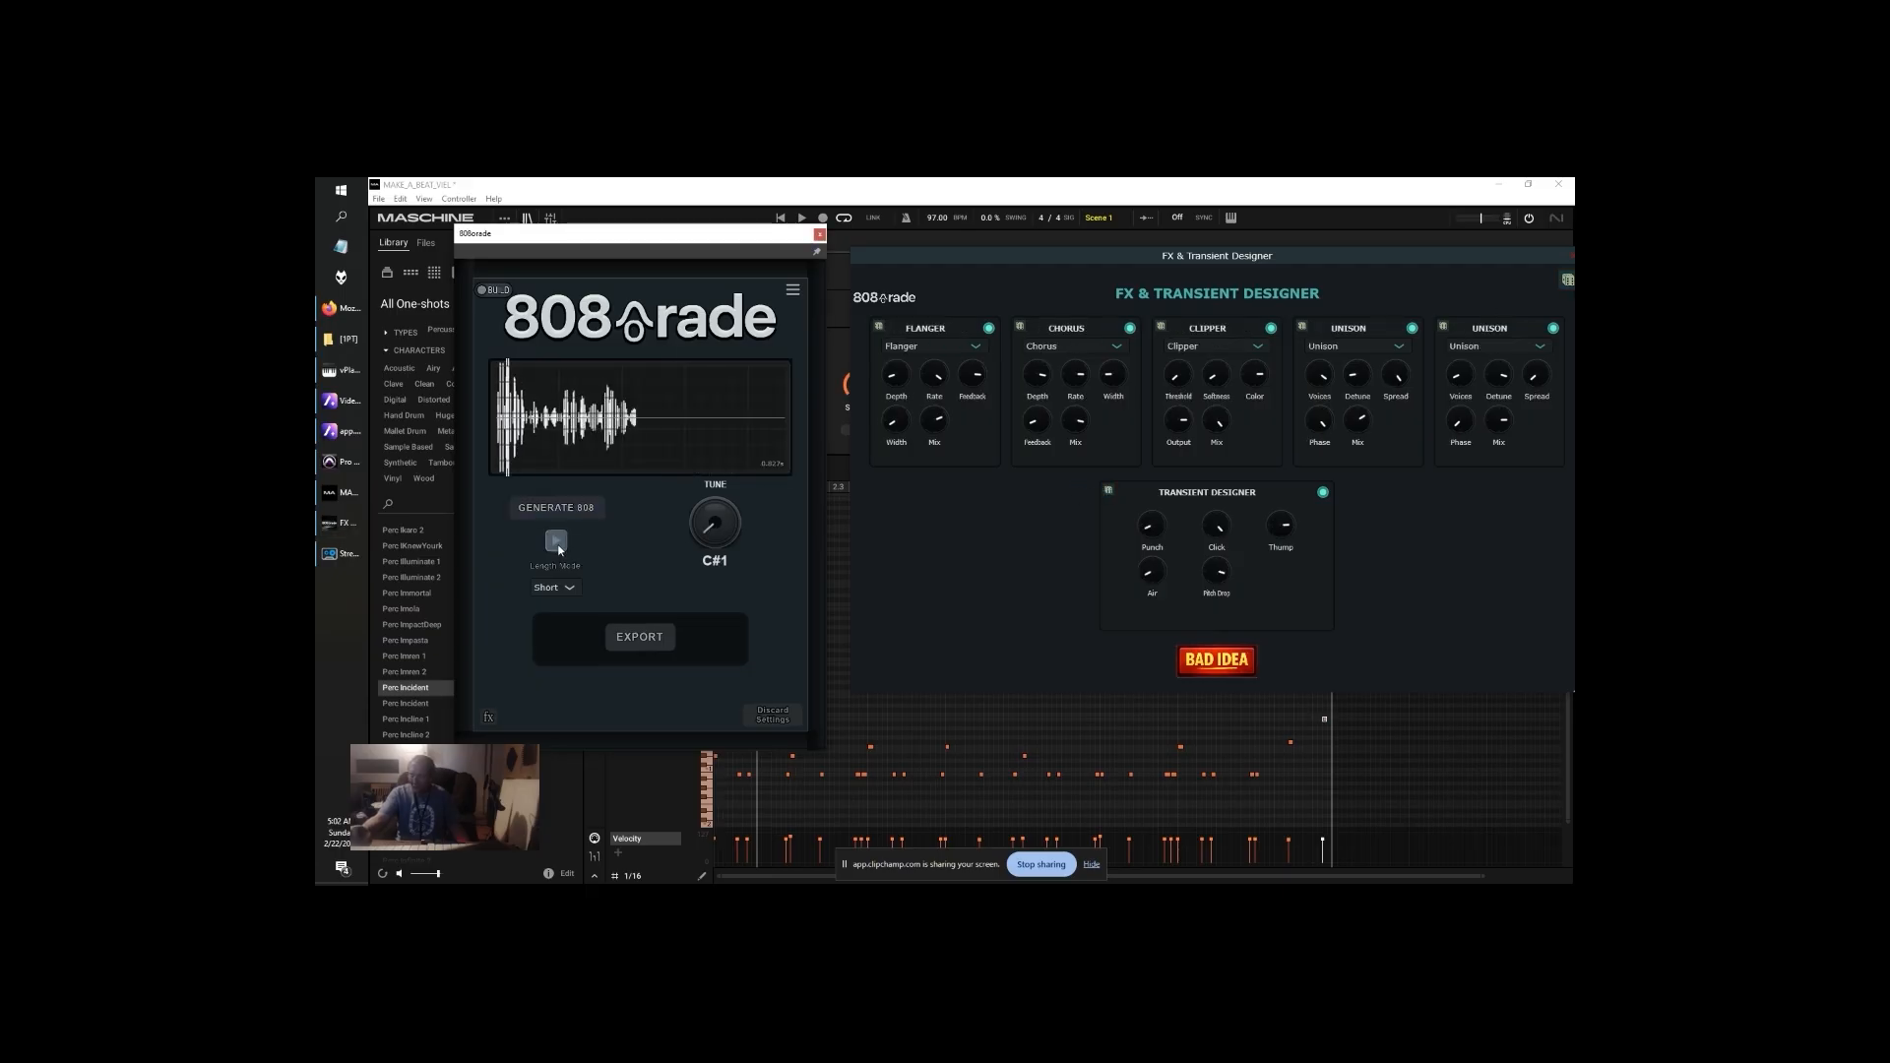
{"action": "left_click", "coordinate": [561, 510]}
{"action": "left_click", "coordinate": [552, 539]}
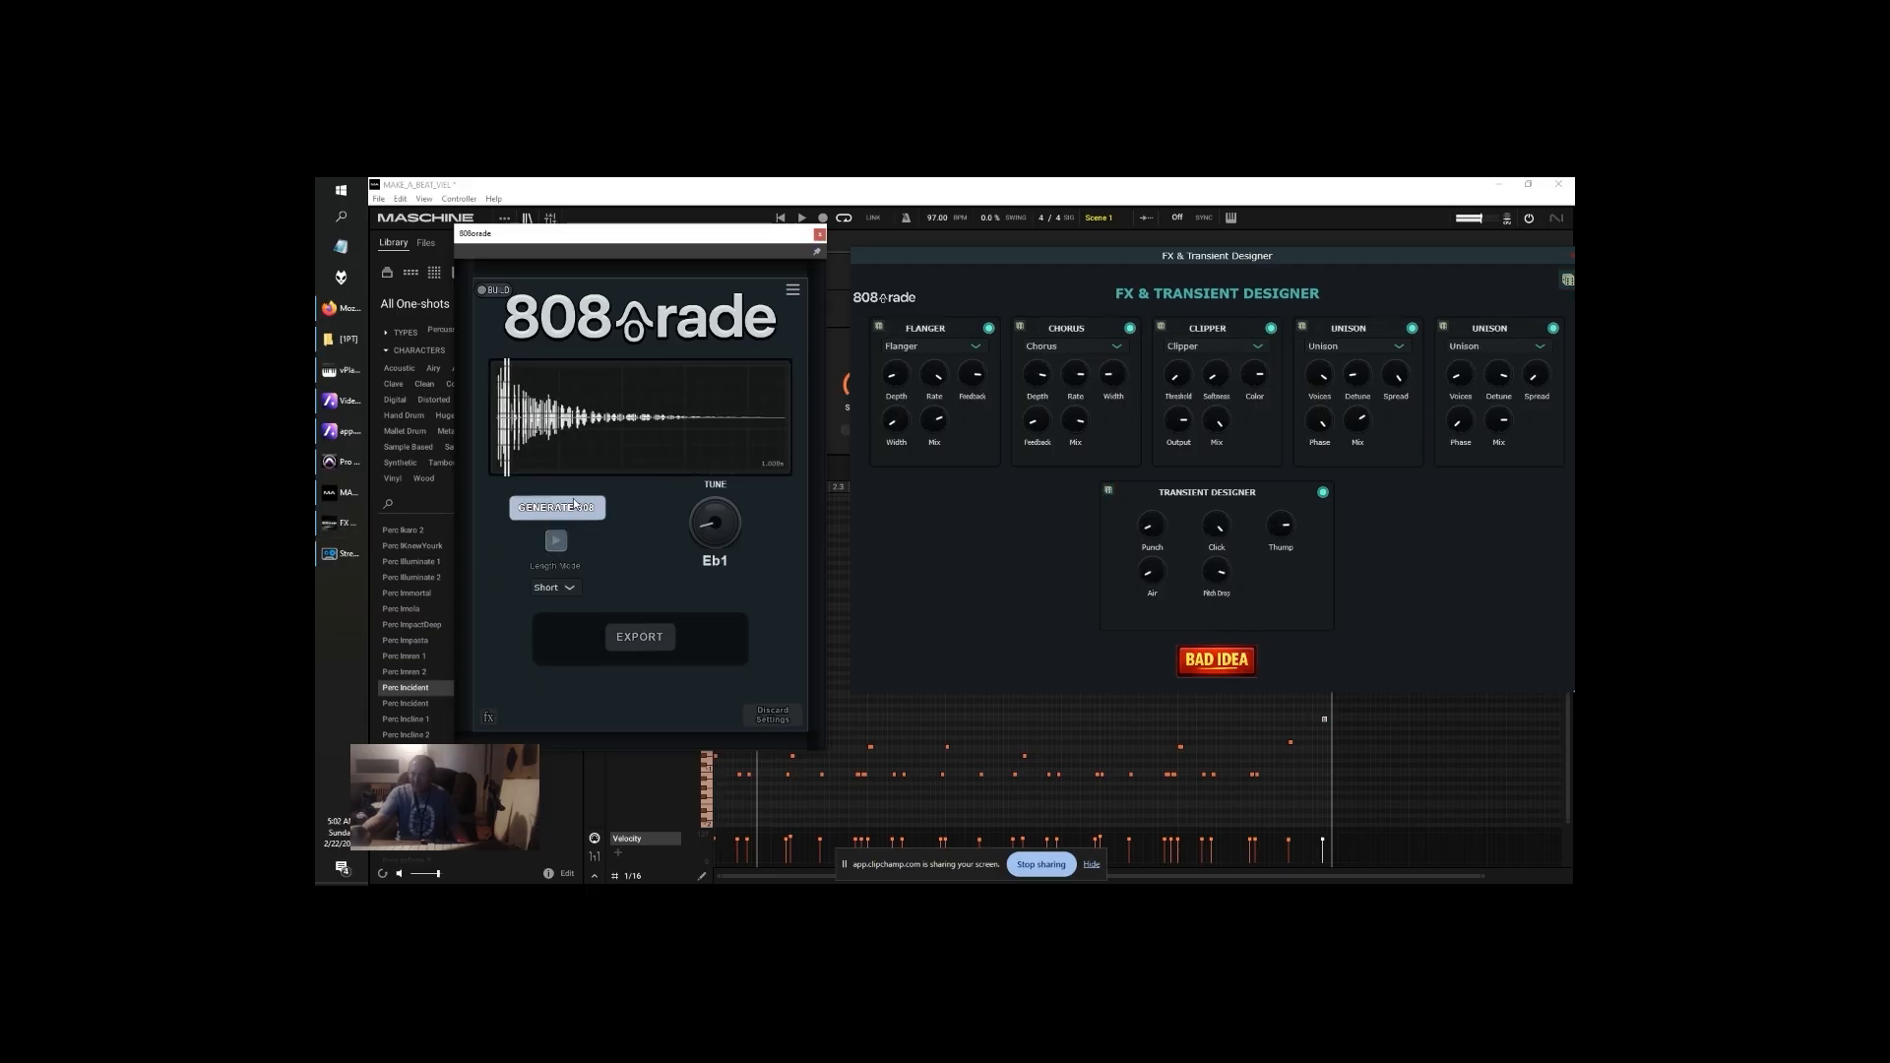
{"action": "left_click", "coordinate": [563, 509]}
{"action": "left_click", "coordinate": [581, 508]}
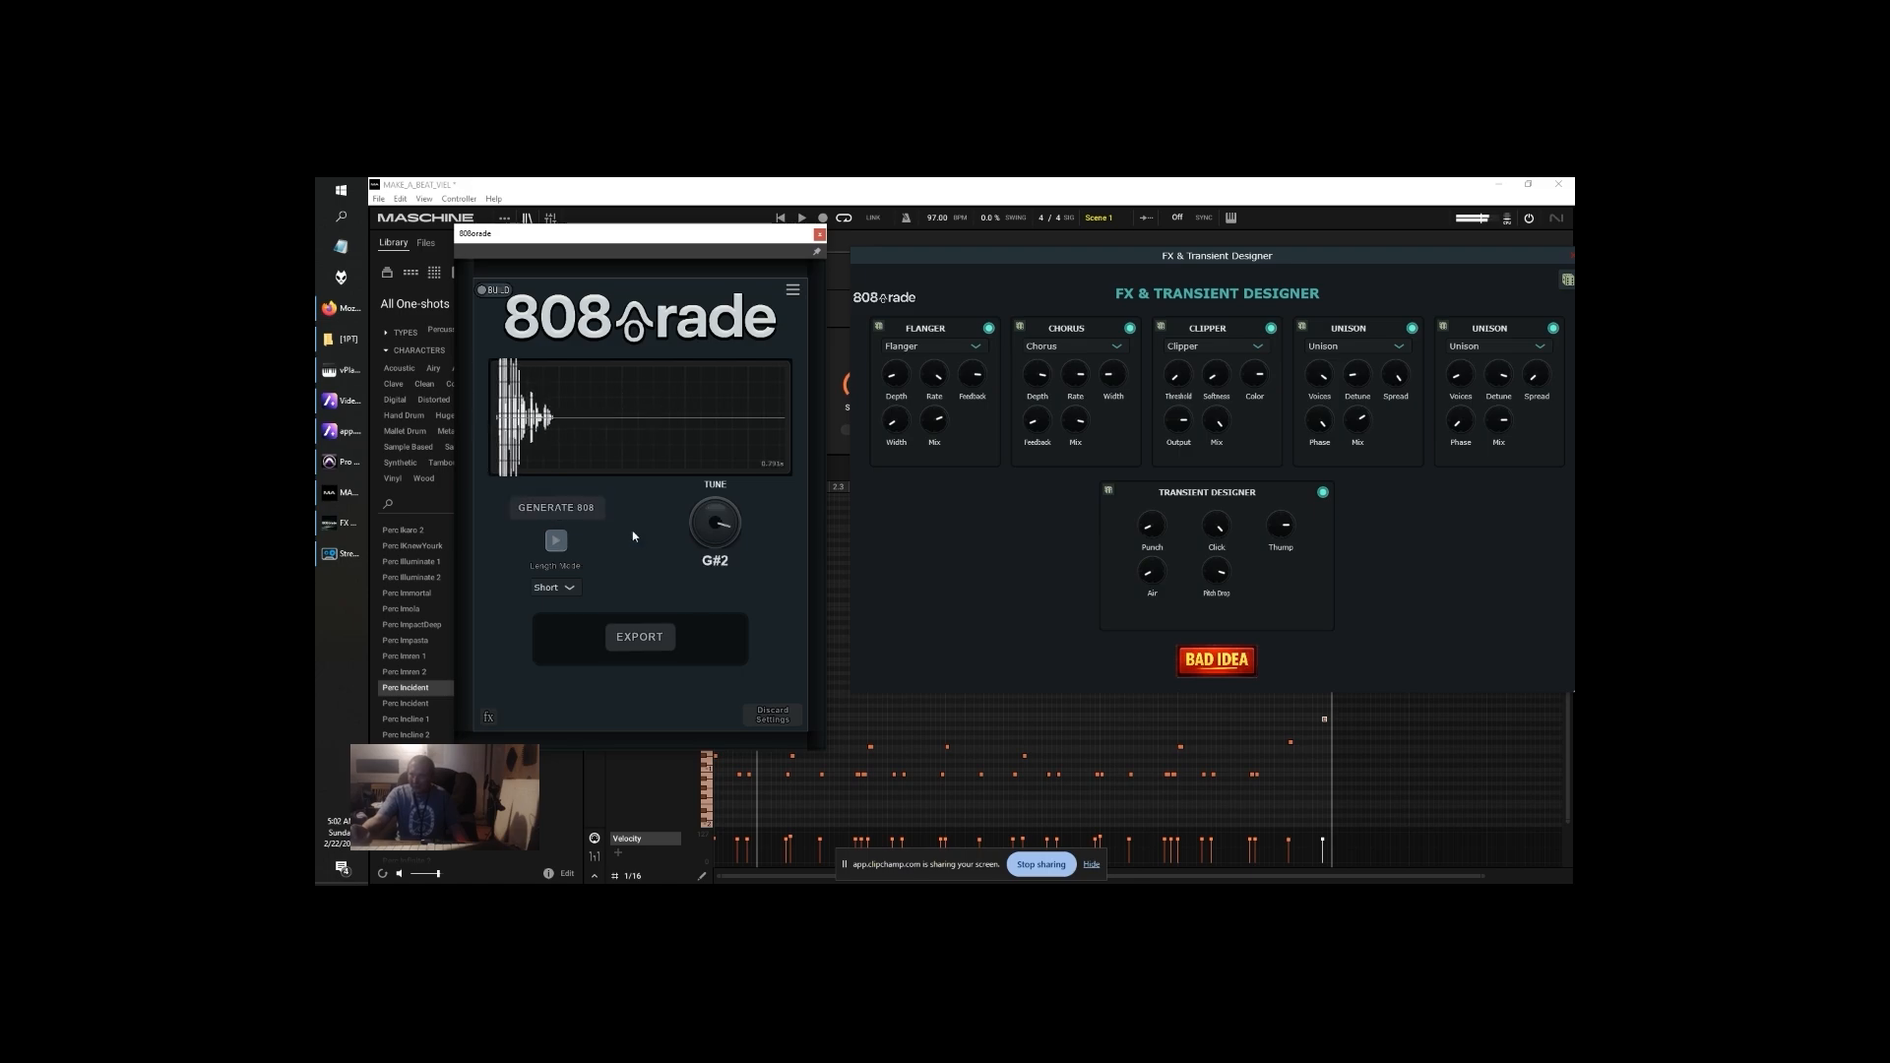
{"action": "left_click", "coordinate": [583, 506]}
{"action": "left_click", "coordinate": [558, 541]}
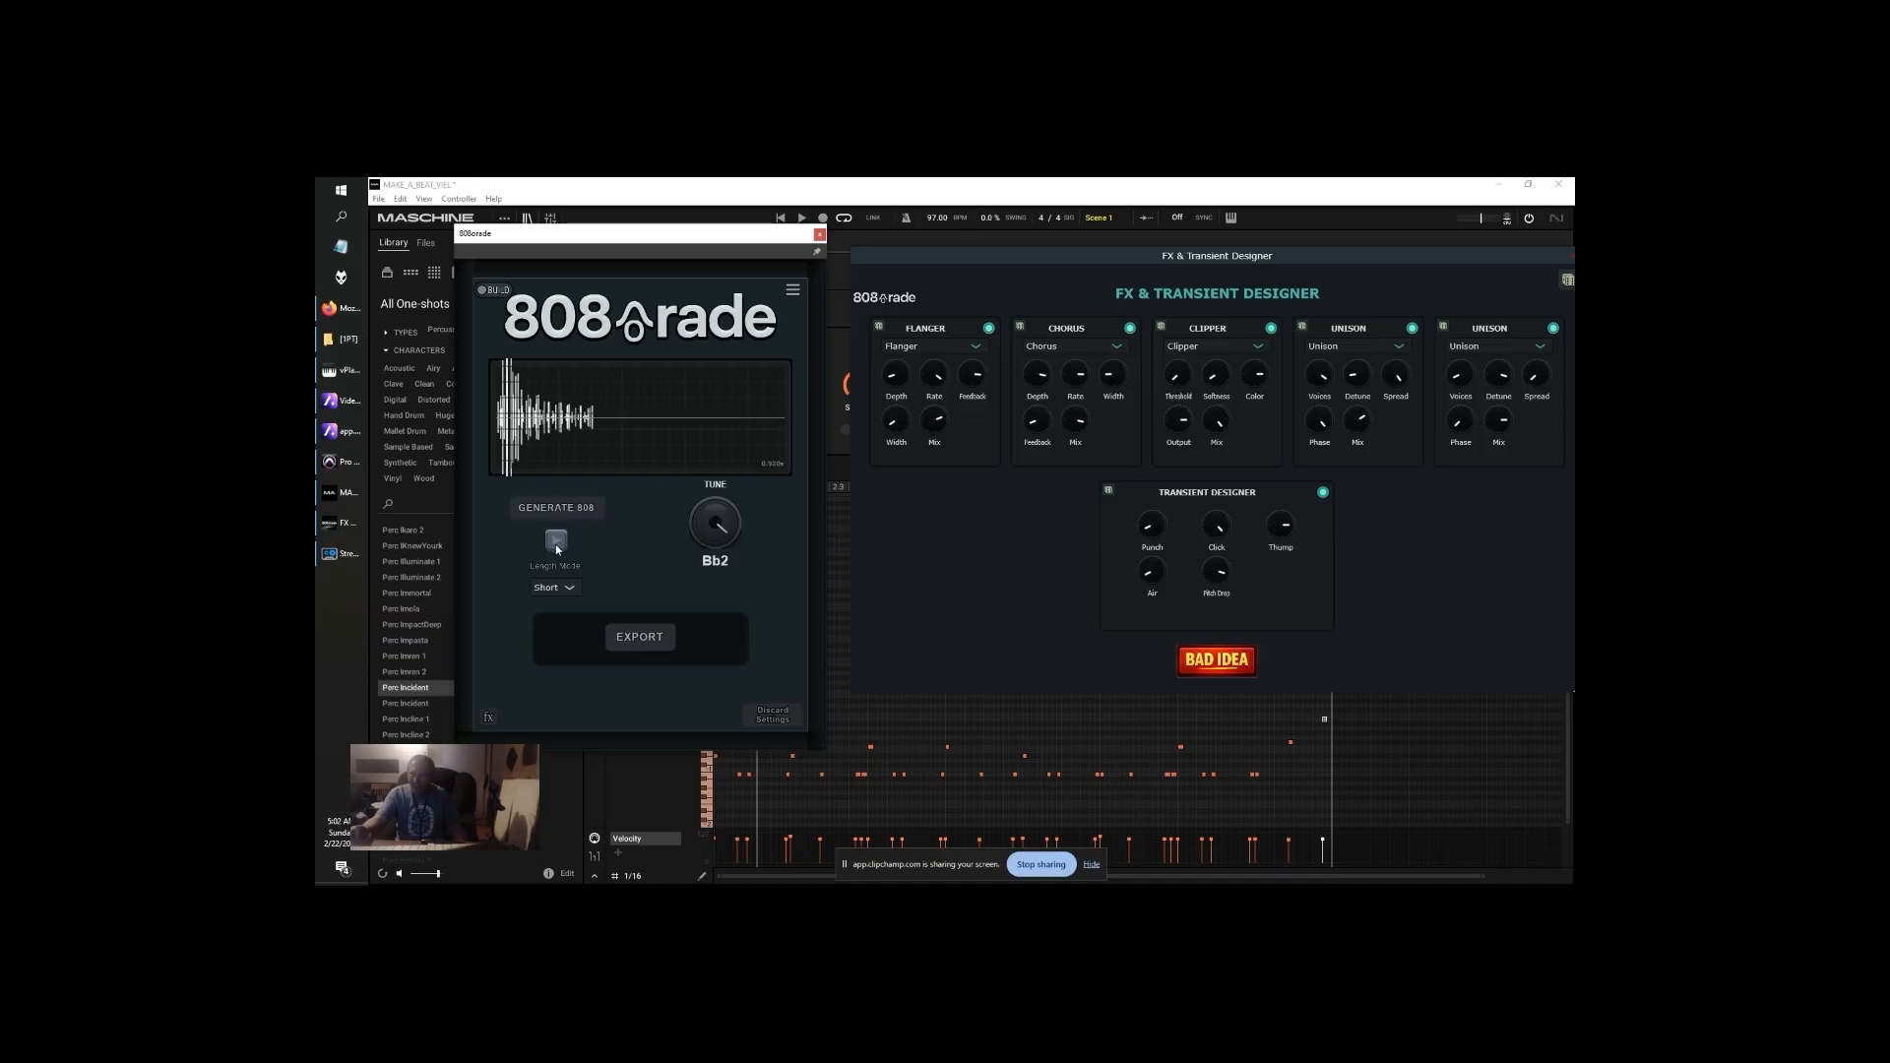
{"action": "left_click", "coordinate": [580, 512]}
{"action": "left_click", "coordinate": [573, 510]}
{"action": "left_click", "coordinate": [558, 543]}
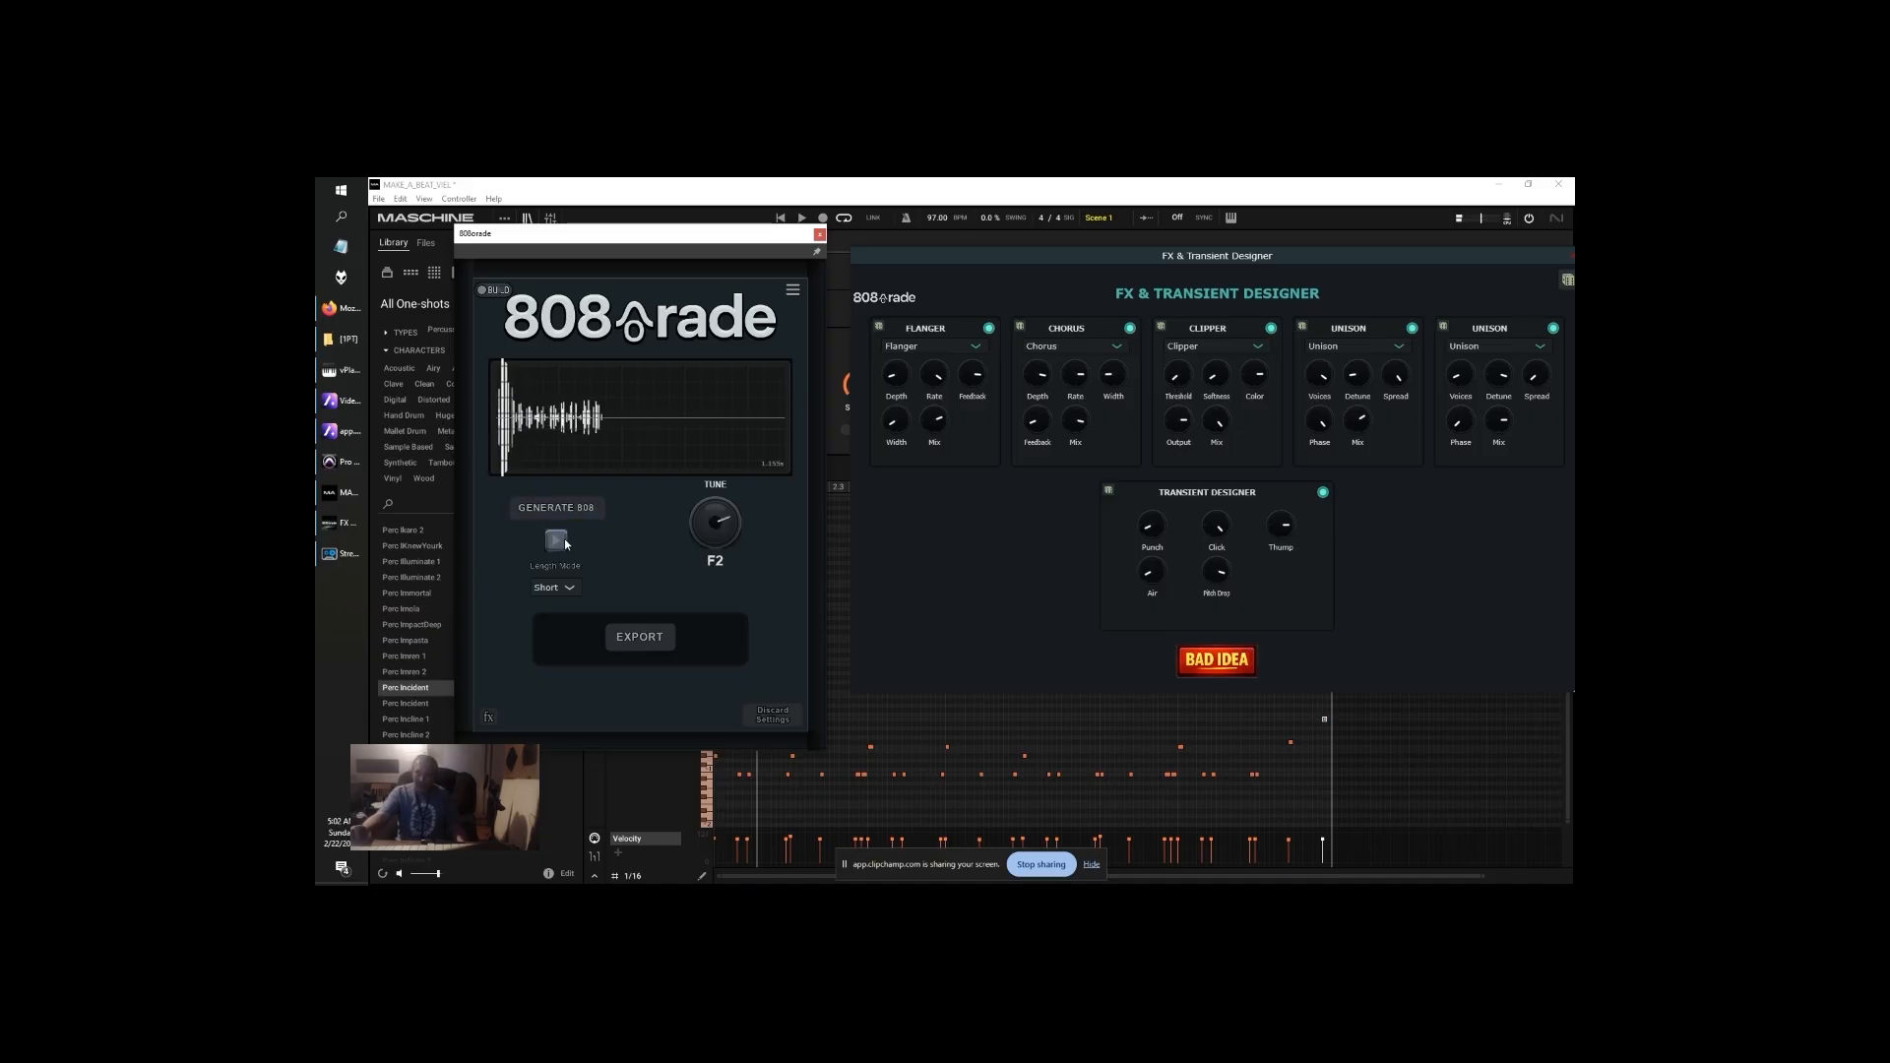
Randomize the effects chain to EQ, Compressor, Secret Sauce, Flanger and Overdrive, then generate and audition short 808s until one suits at F2
{"action": "left_click", "coordinate": [1569, 282]}
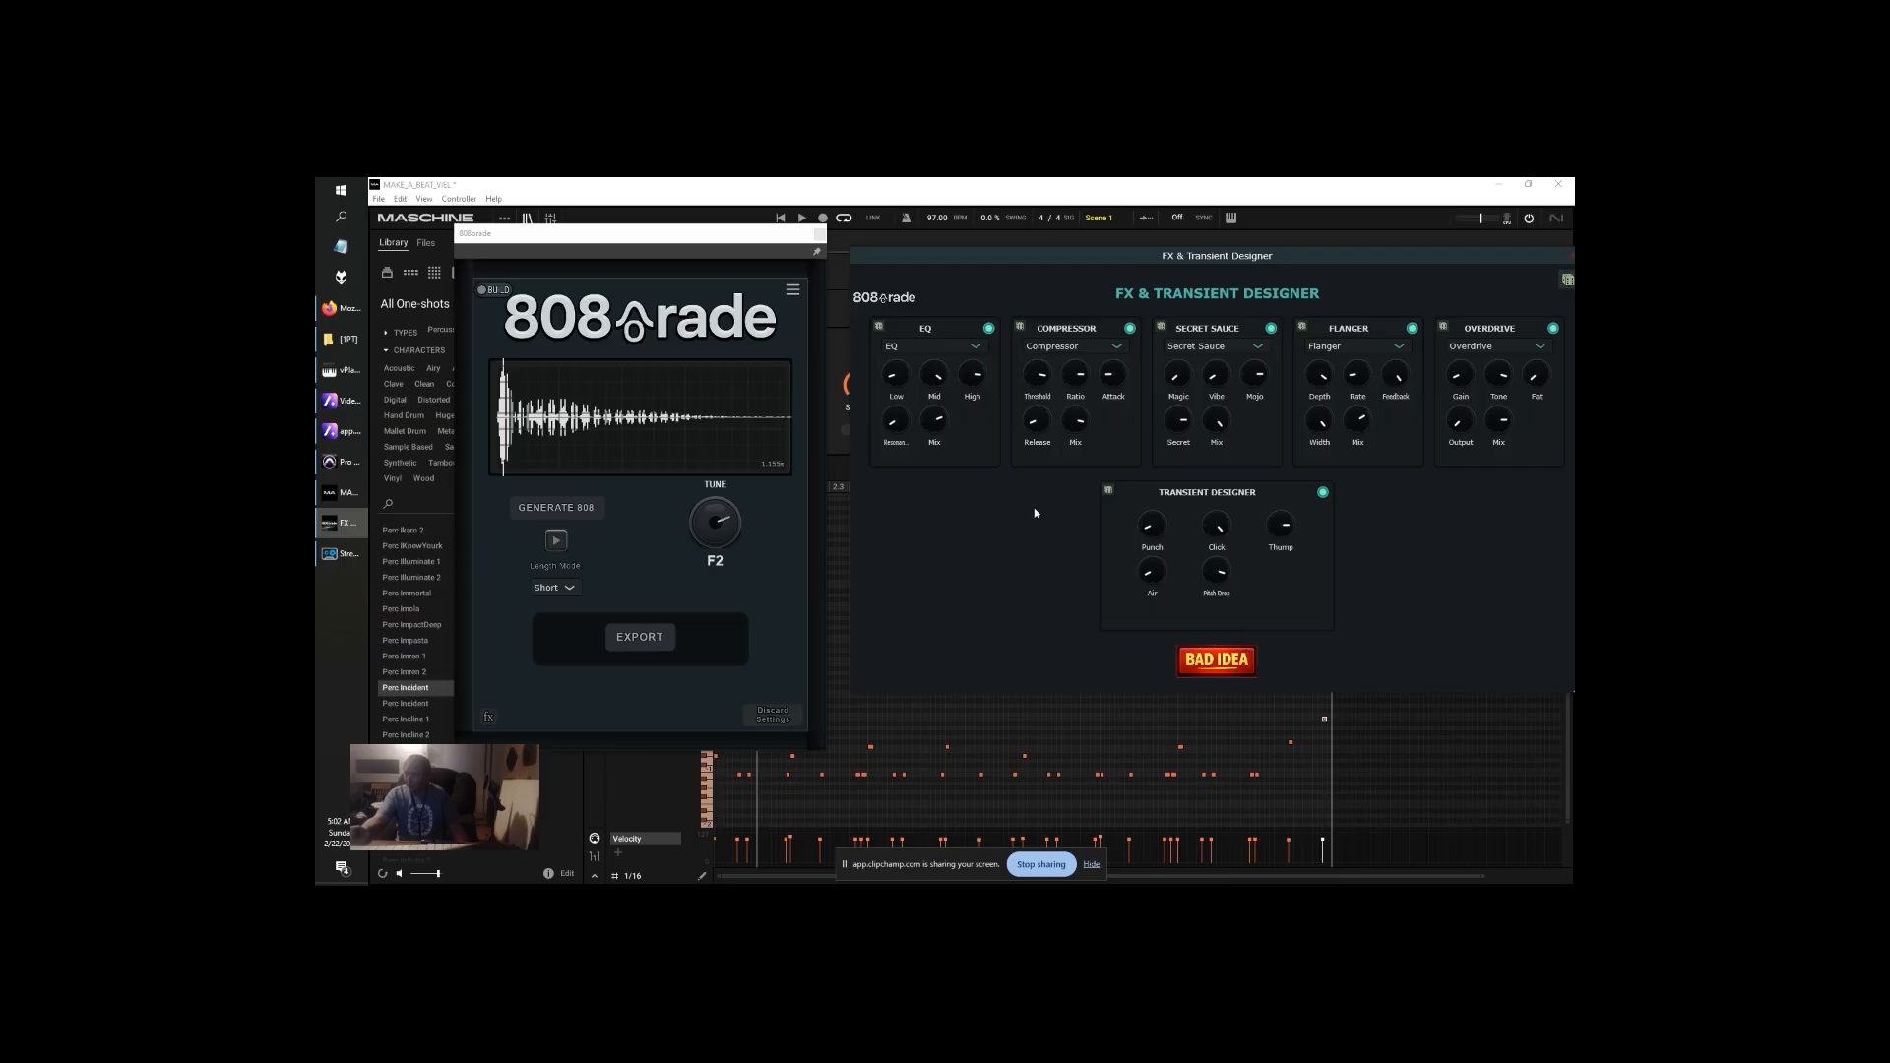
{"action": "left_click", "coordinate": [532, 510]}
{"action": "left_click", "coordinate": [555, 541]}
{"action": "left_click", "coordinate": [551, 508]}
{"action": "left_click", "coordinate": [556, 540]}
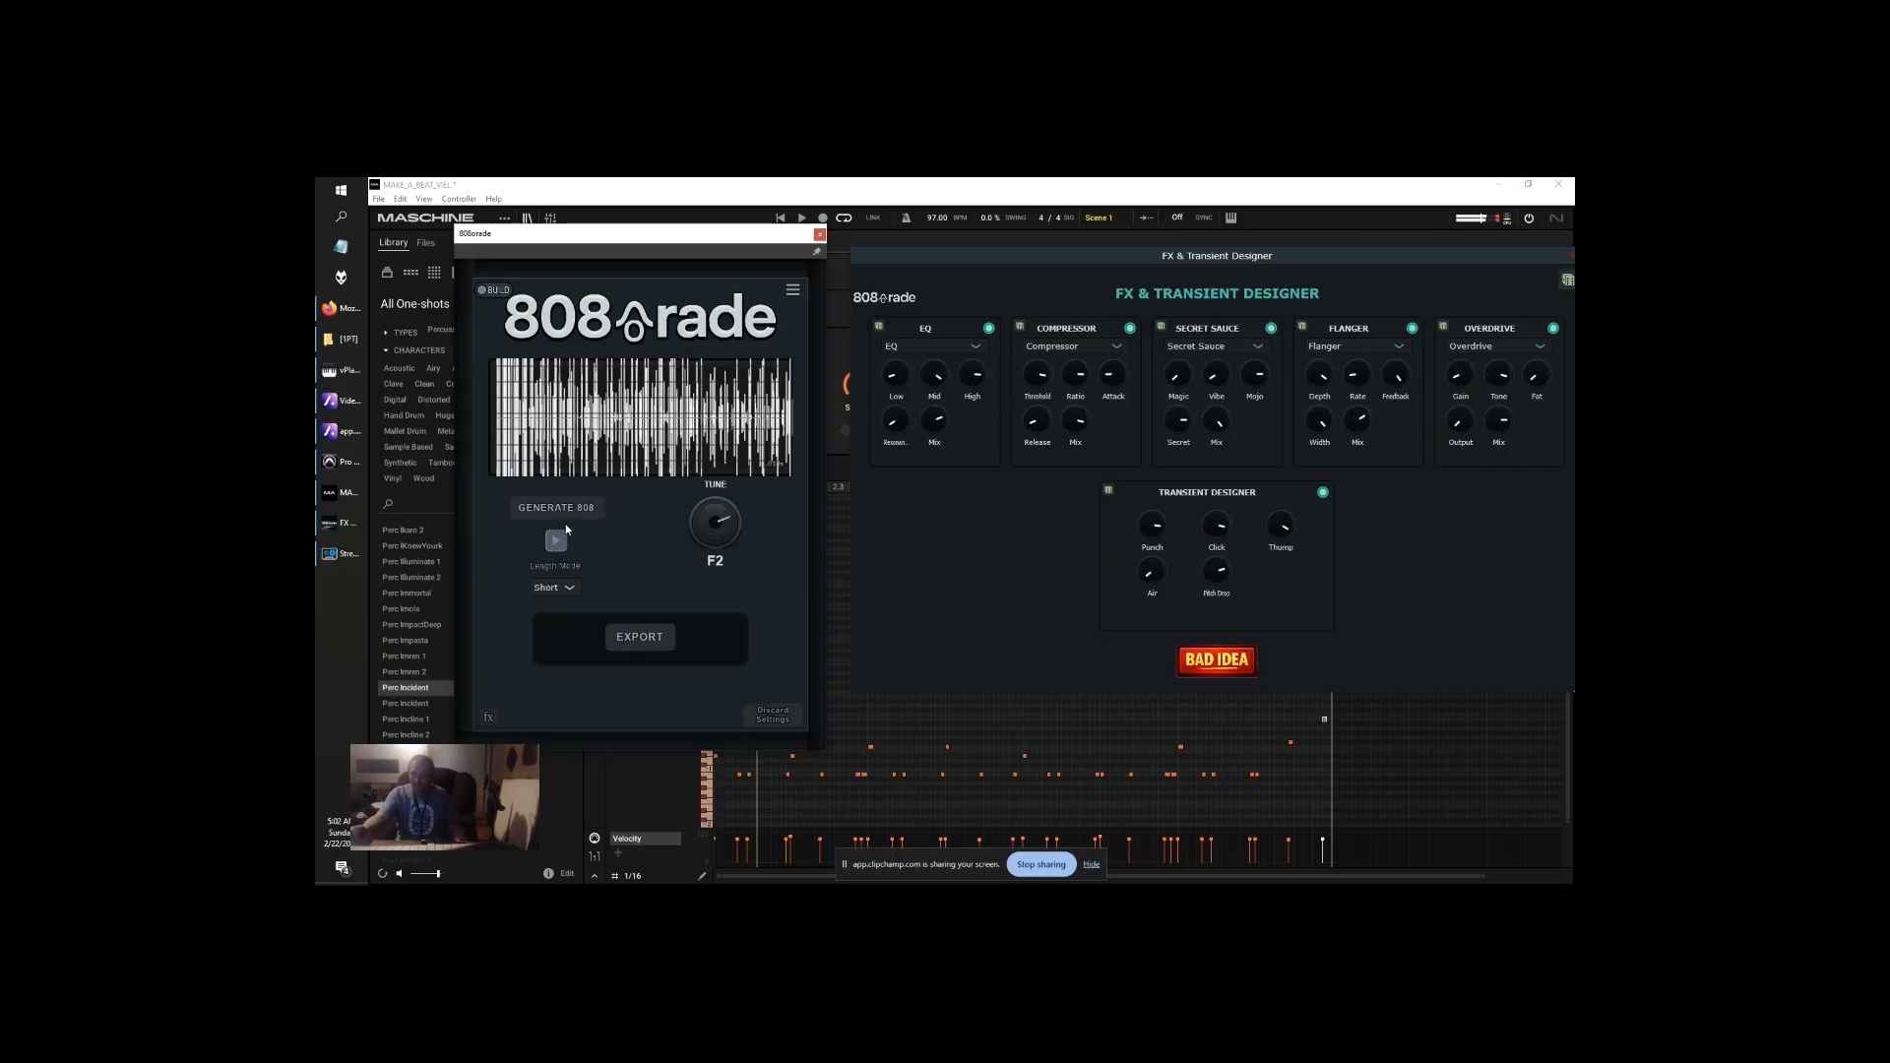
Export the F2 sound to the kit folder as "24- 808 - F.wav"
{"action": "left_click", "coordinate": [626, 646]}
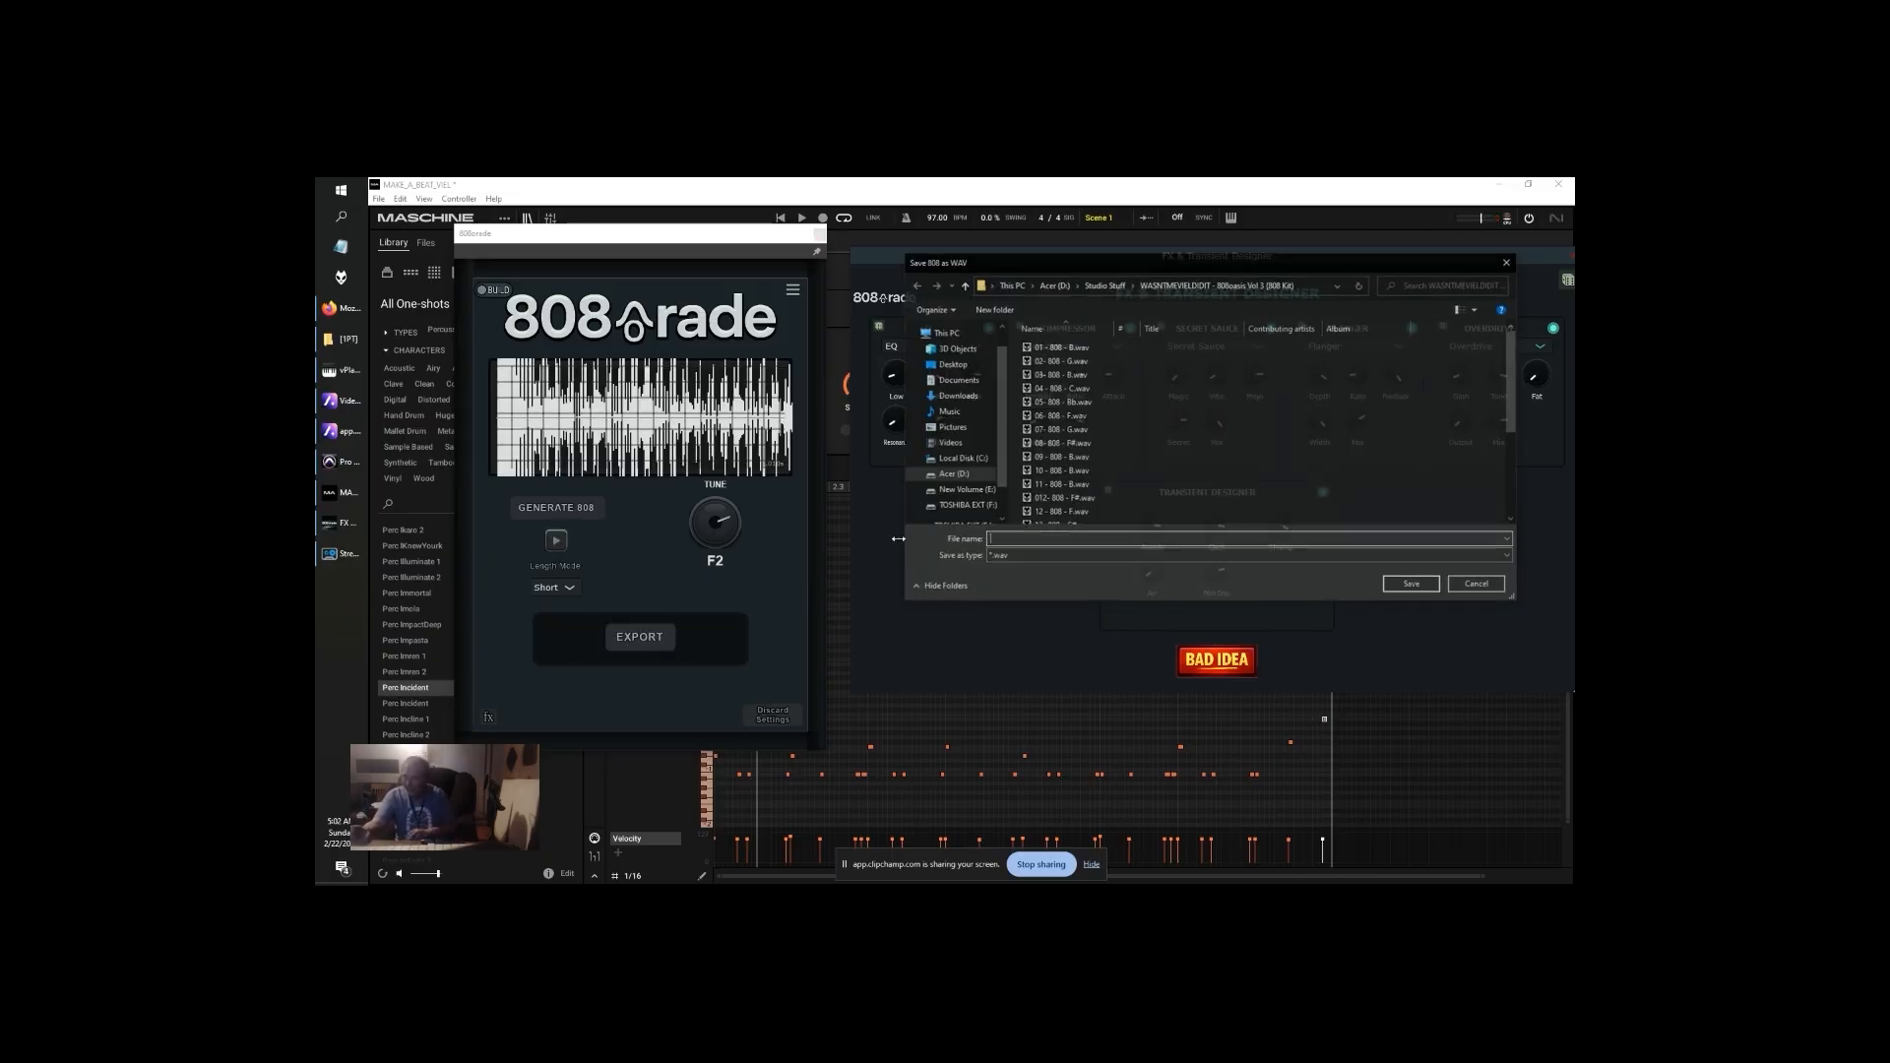
{"action": "left_click", "coordinate": [1034, 541]}
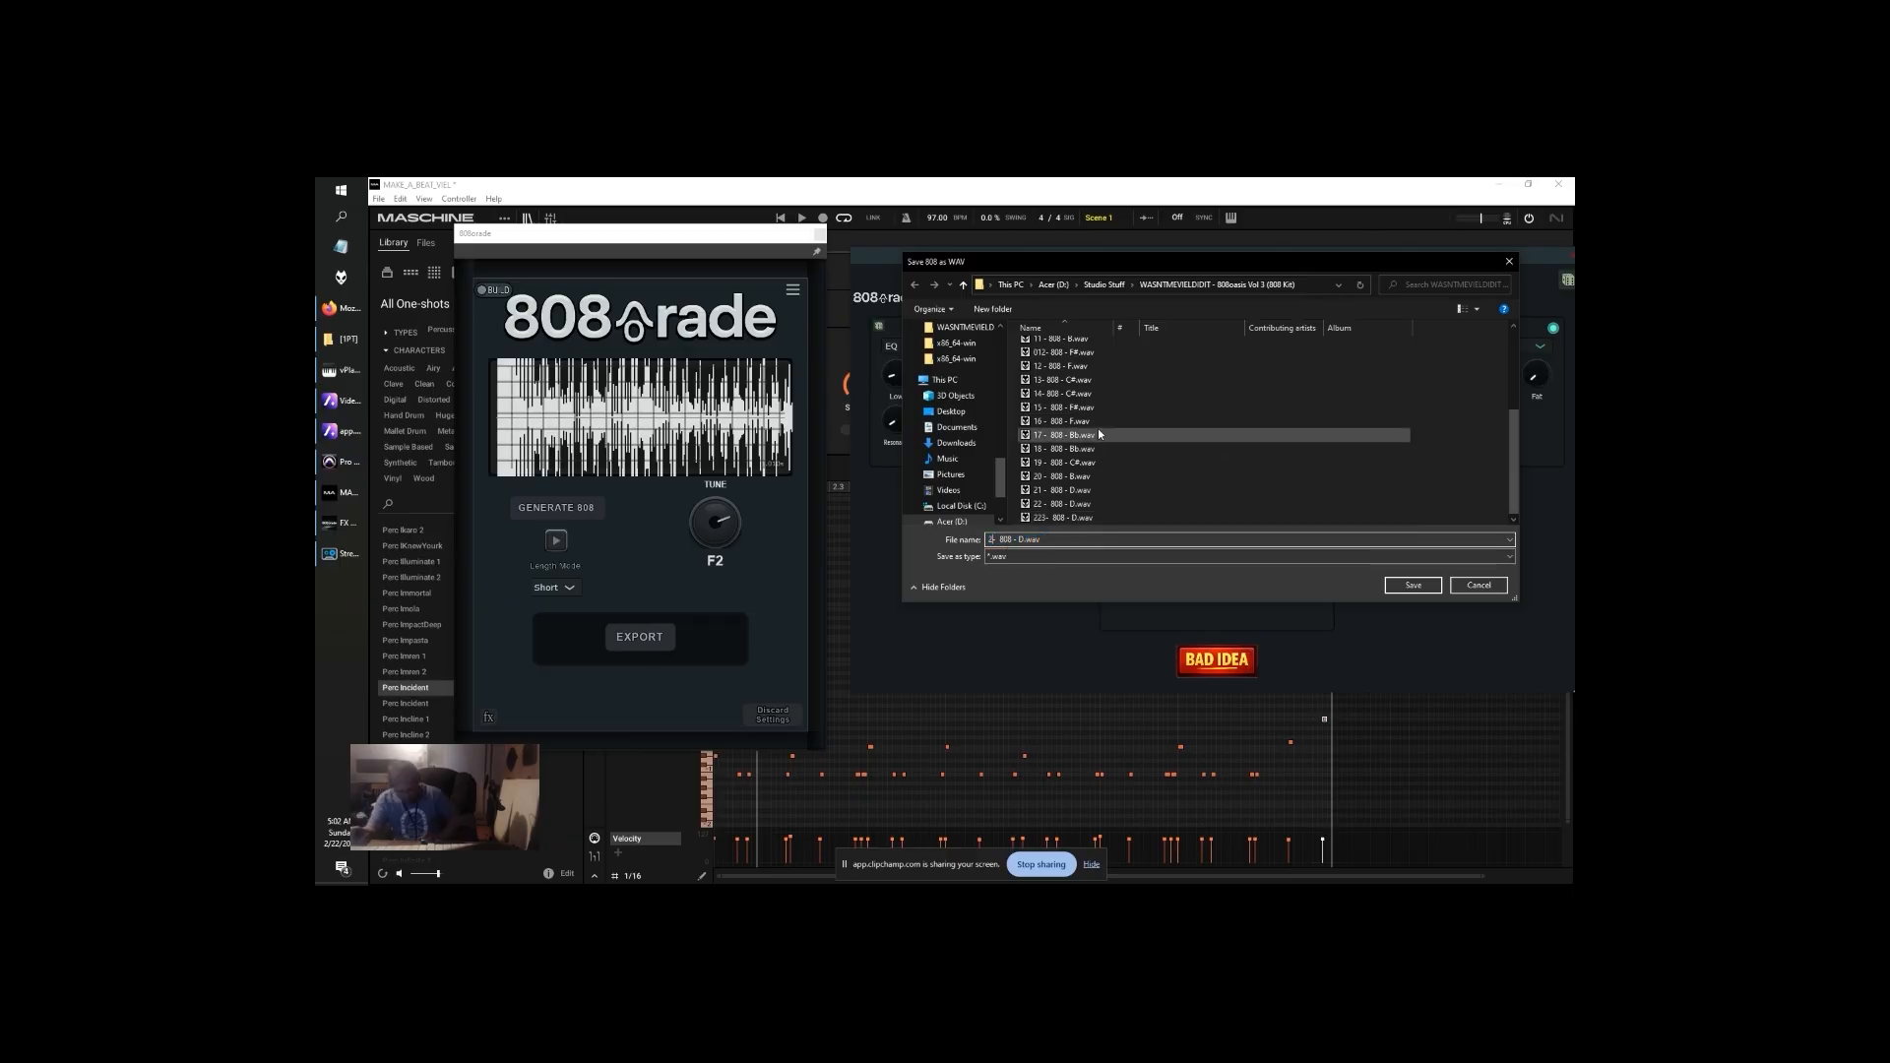
{"action": "type", "text": "4-"}
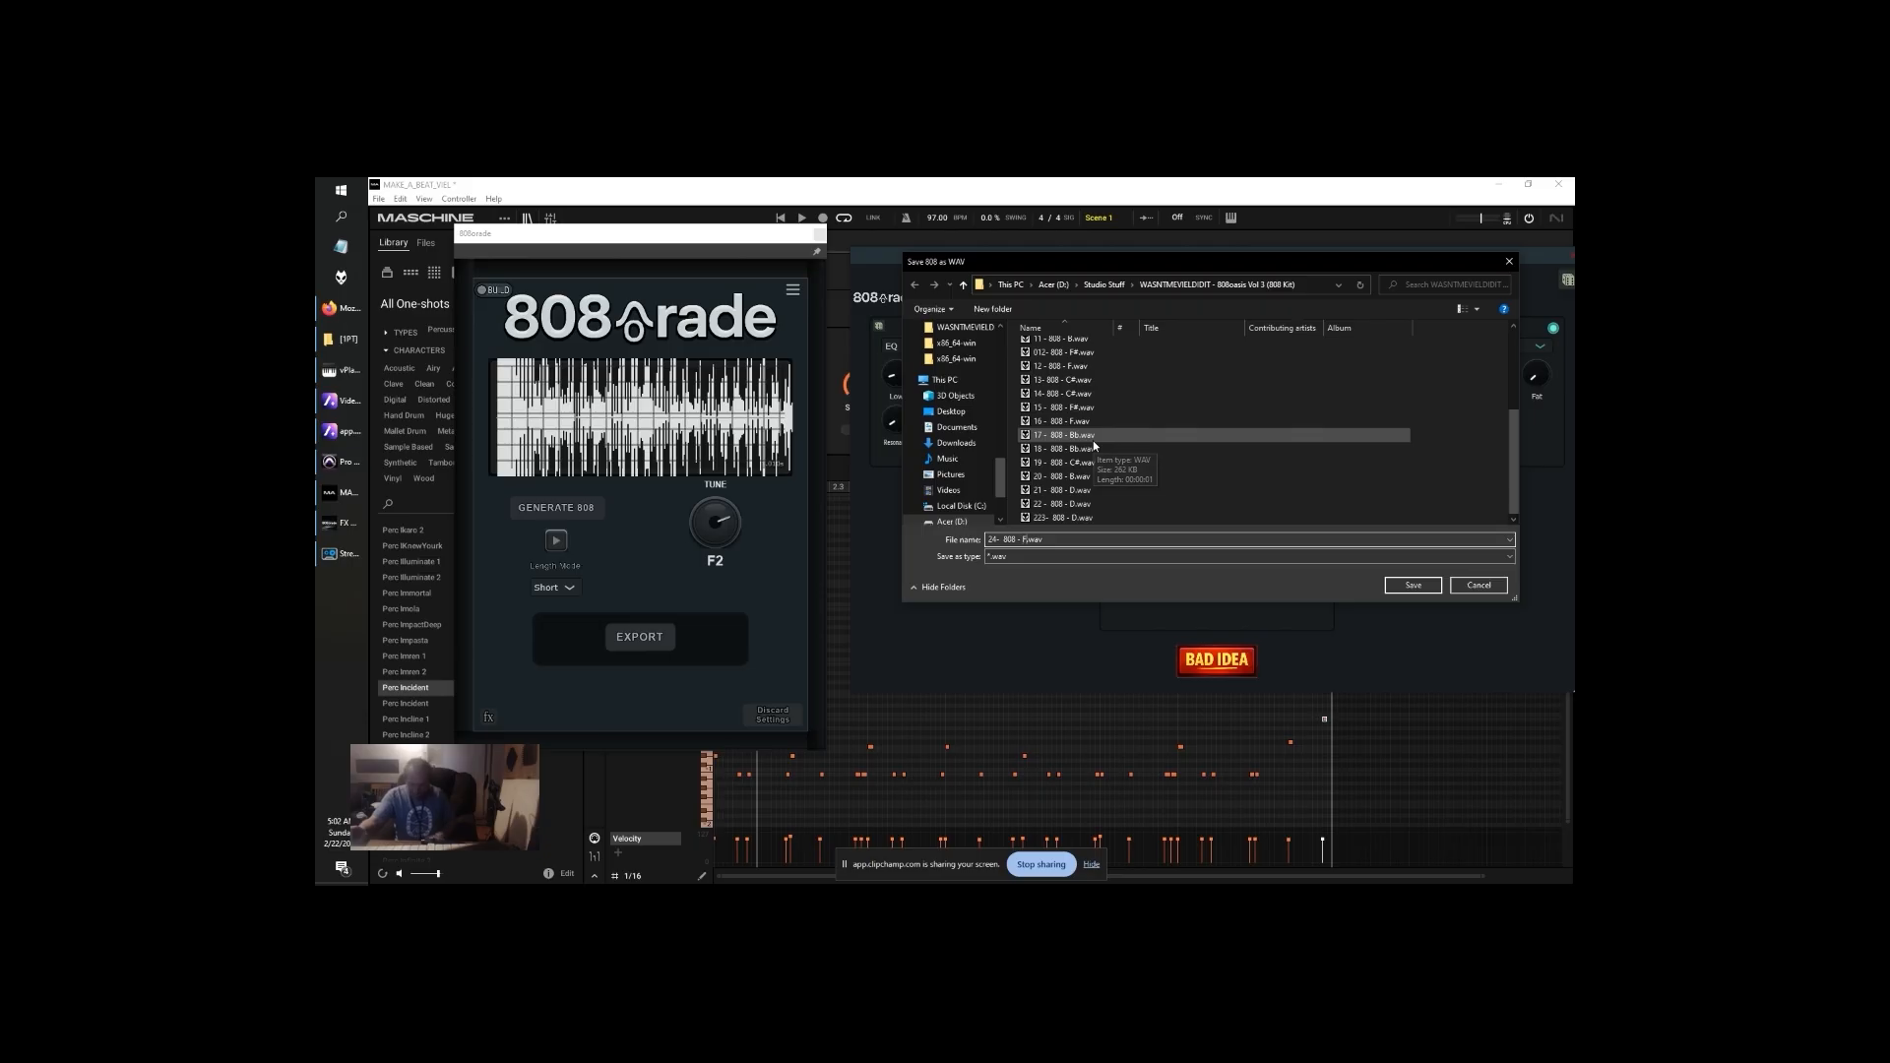
{"action": "key", "text": "Return"}
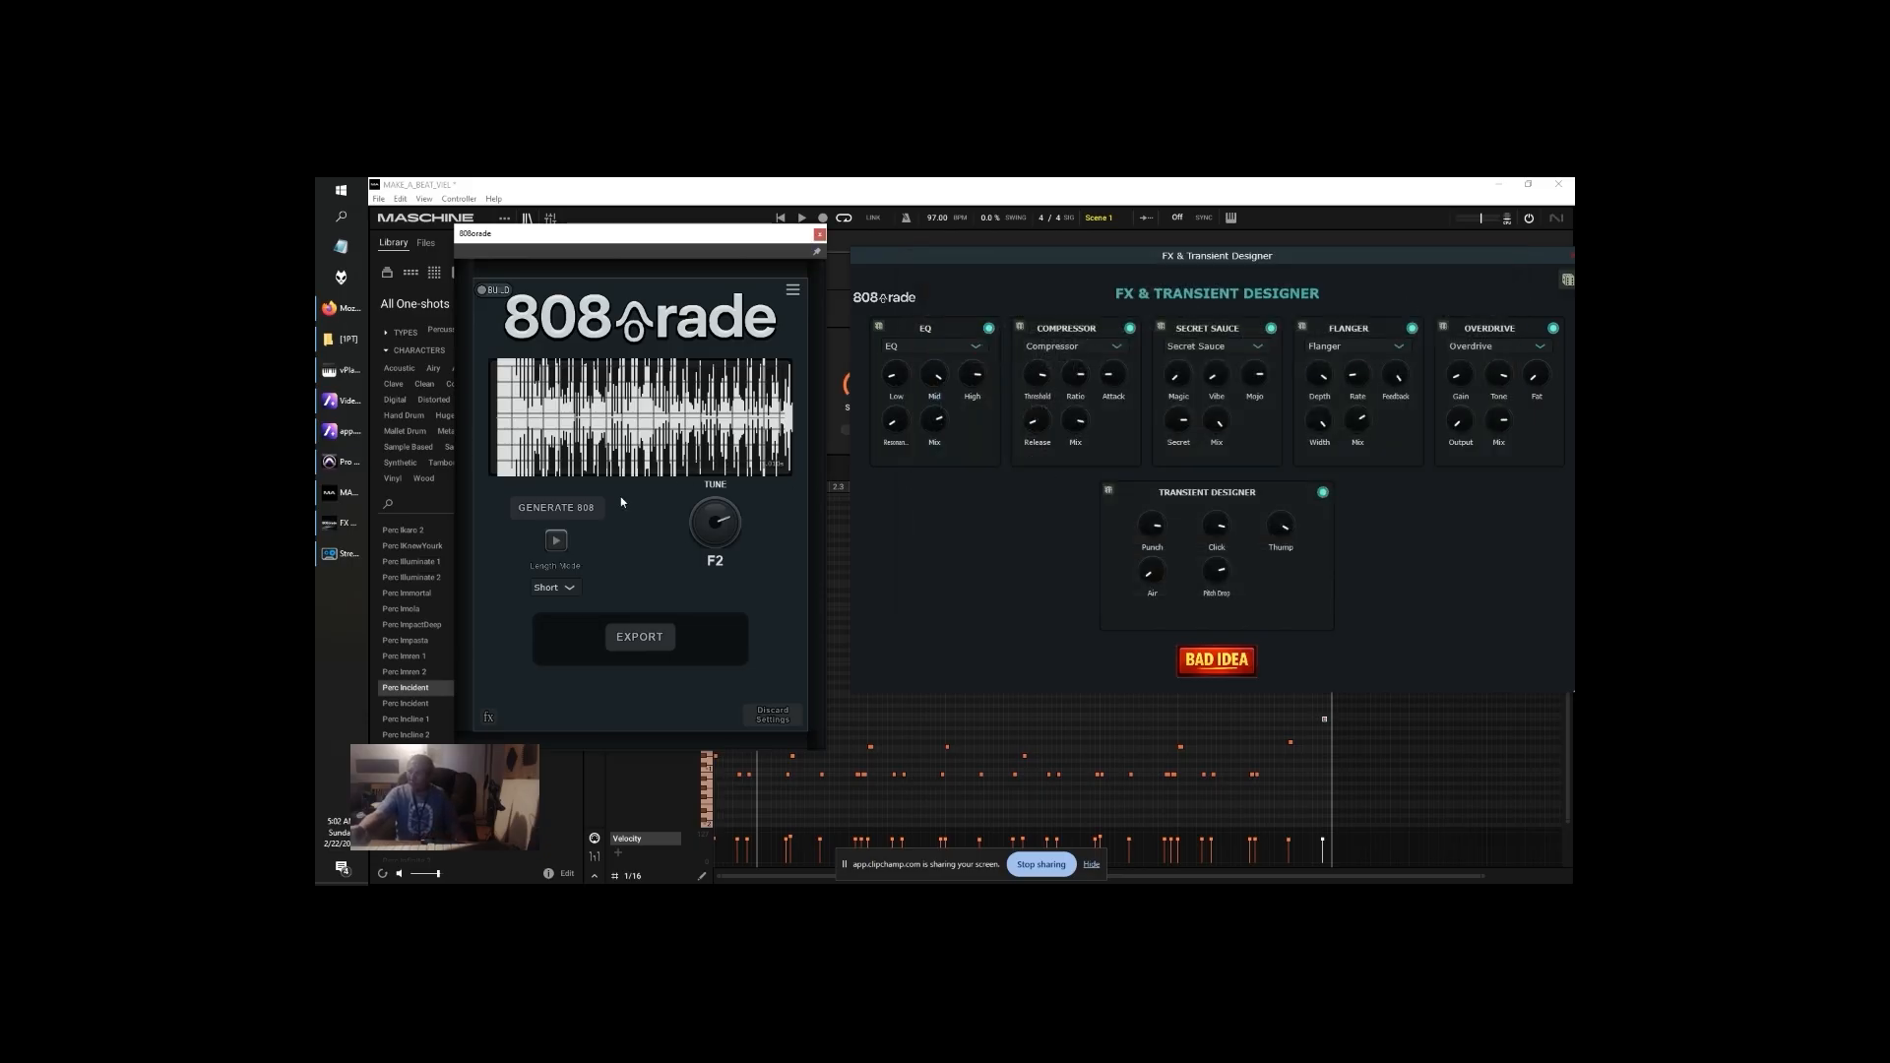
Generate short 808s with the same effects chain until a G2 sound is produced, and audition it
{"action": "left_click", "coordinate": [564, 509]}
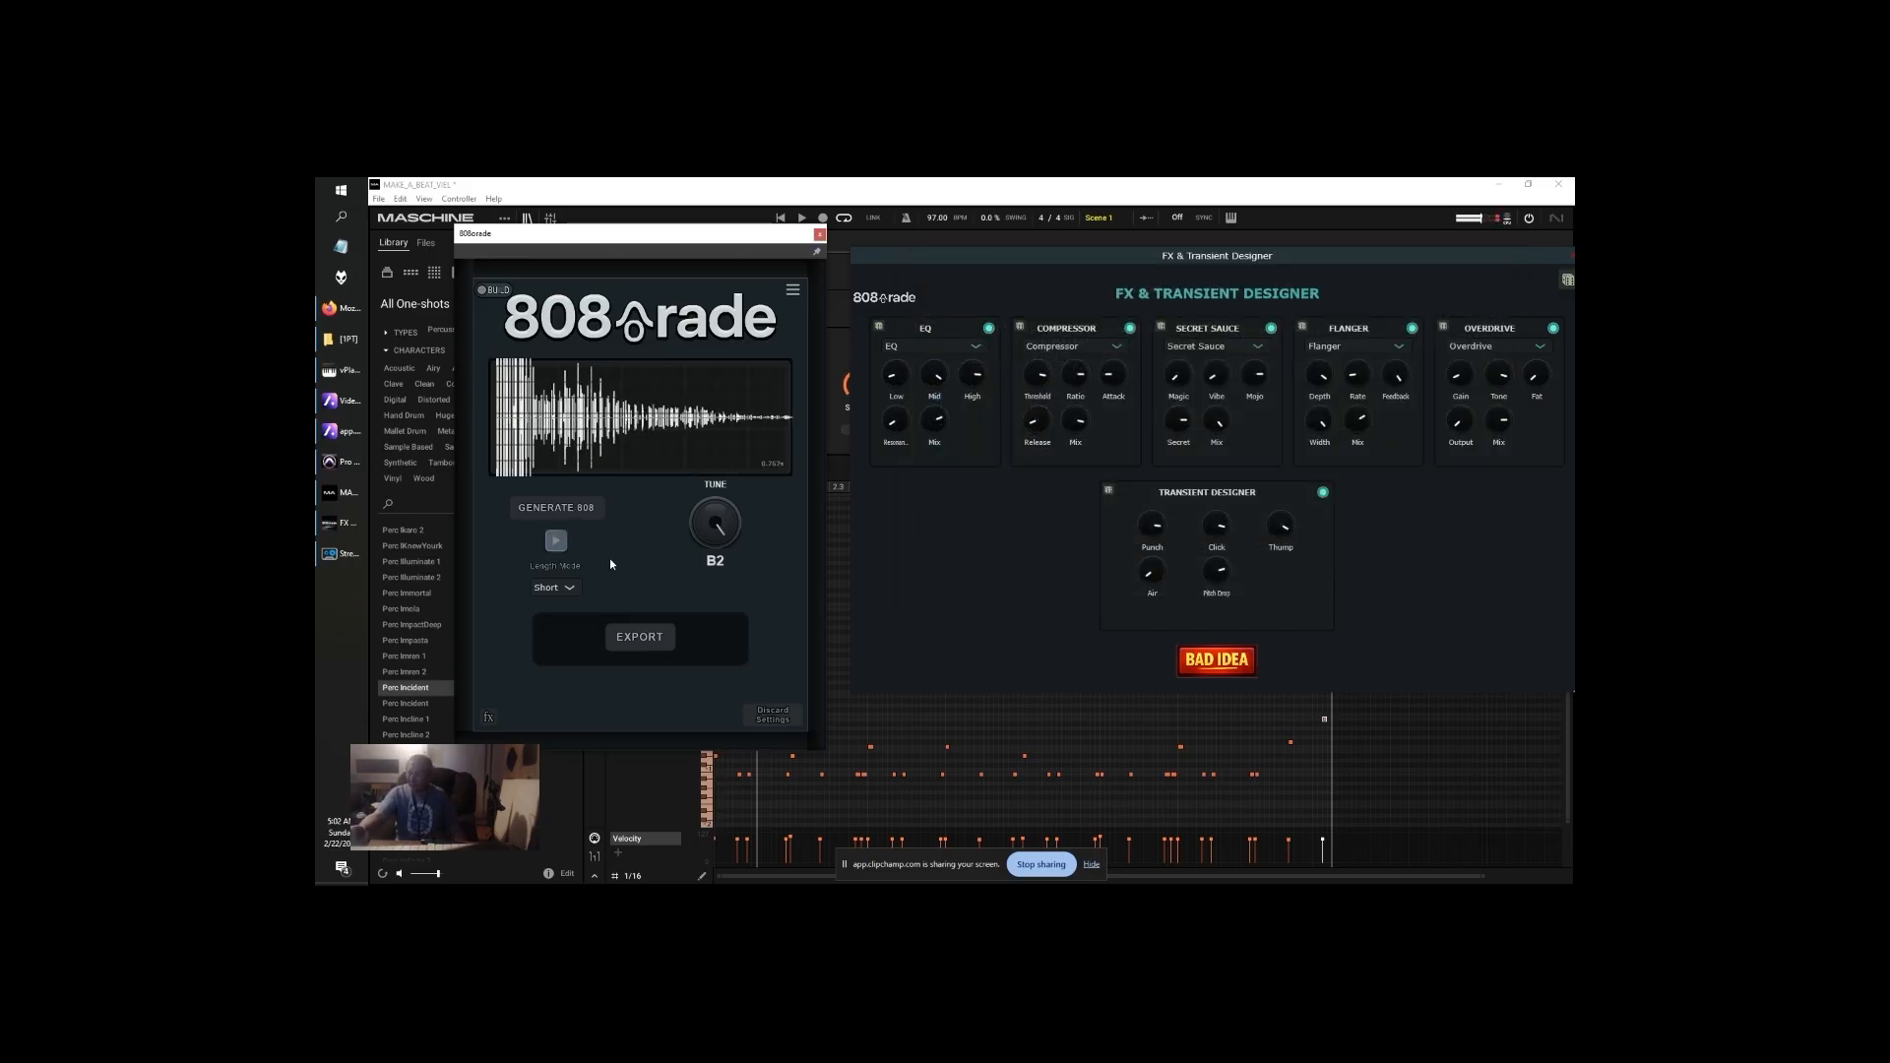
{"action": "left_click", "coordinate": [570, 516]}
{"action": "left_click", "coordinate": [565, 514]}
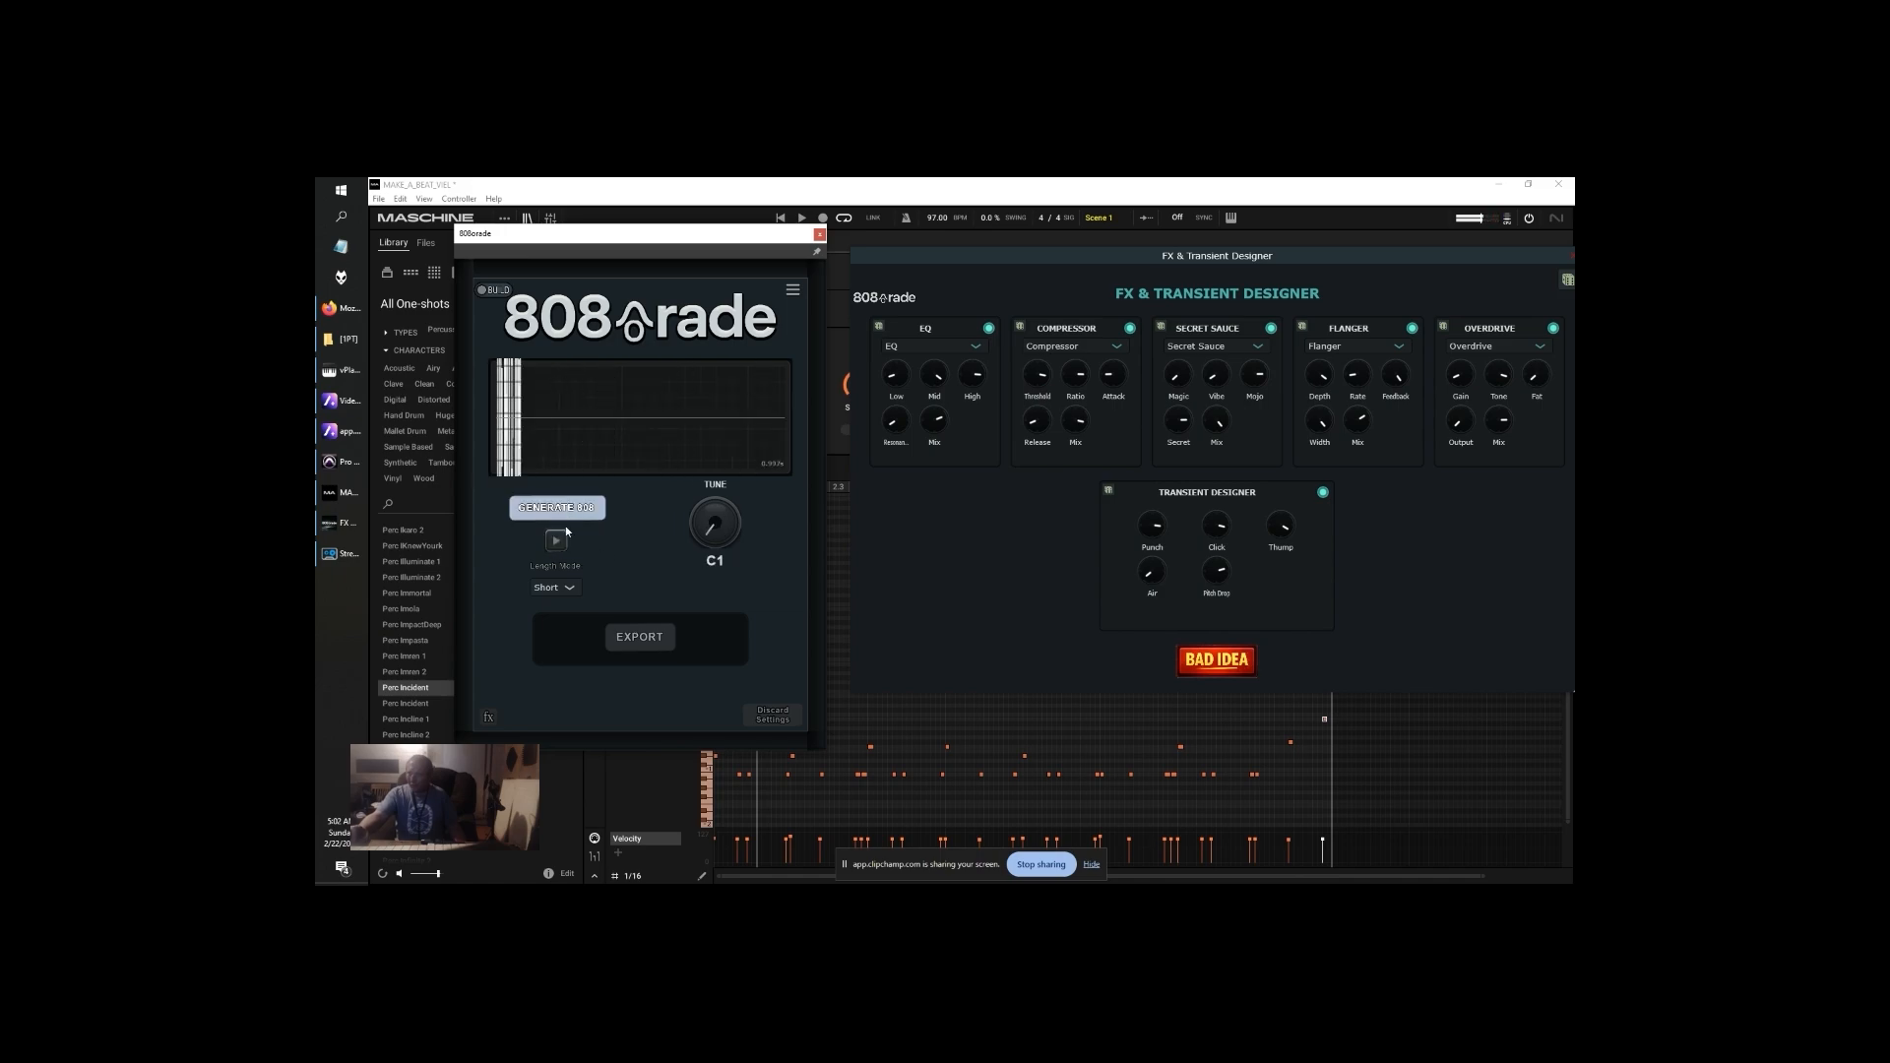
{"action": "left_click", "coordinate": [559, 513]}
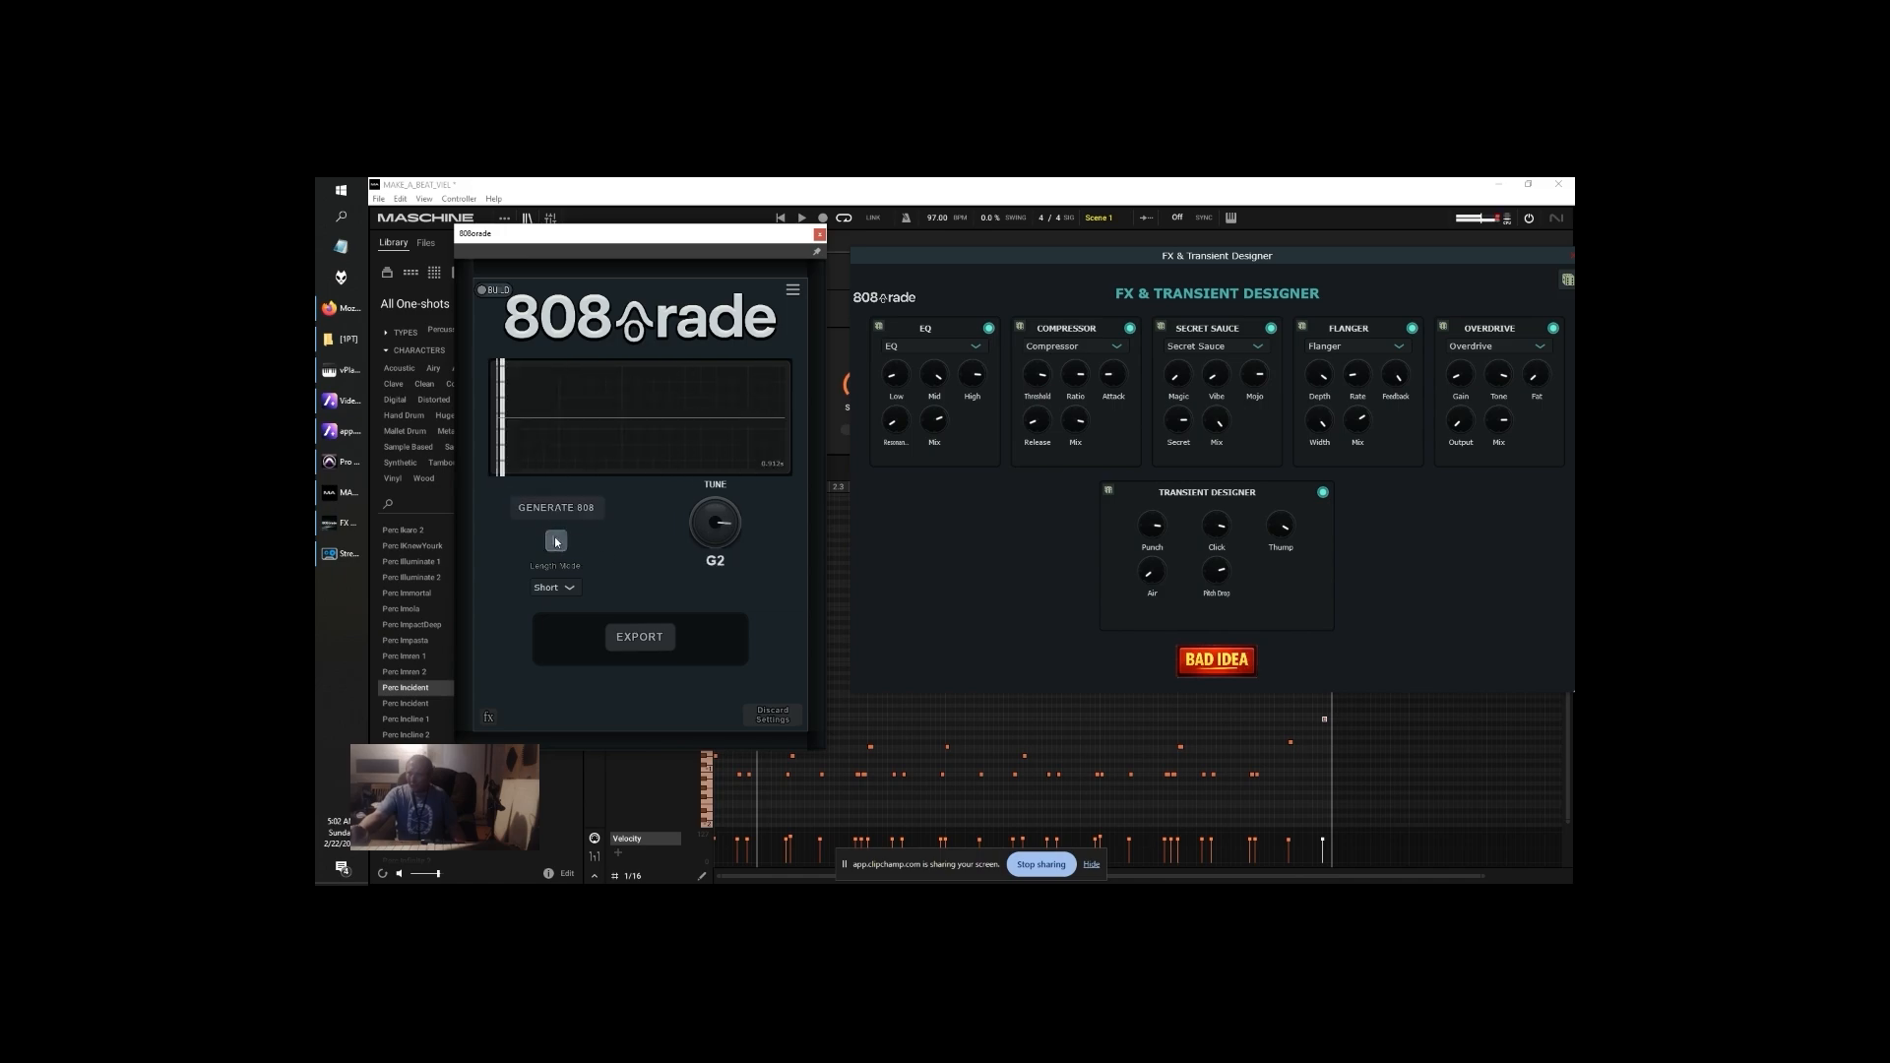
Export the G2 sound to the kit folder as file number 25, basing the name on "223- 808 - D.wav"
{"action": "left_click", "coordinate": [639, 637]}
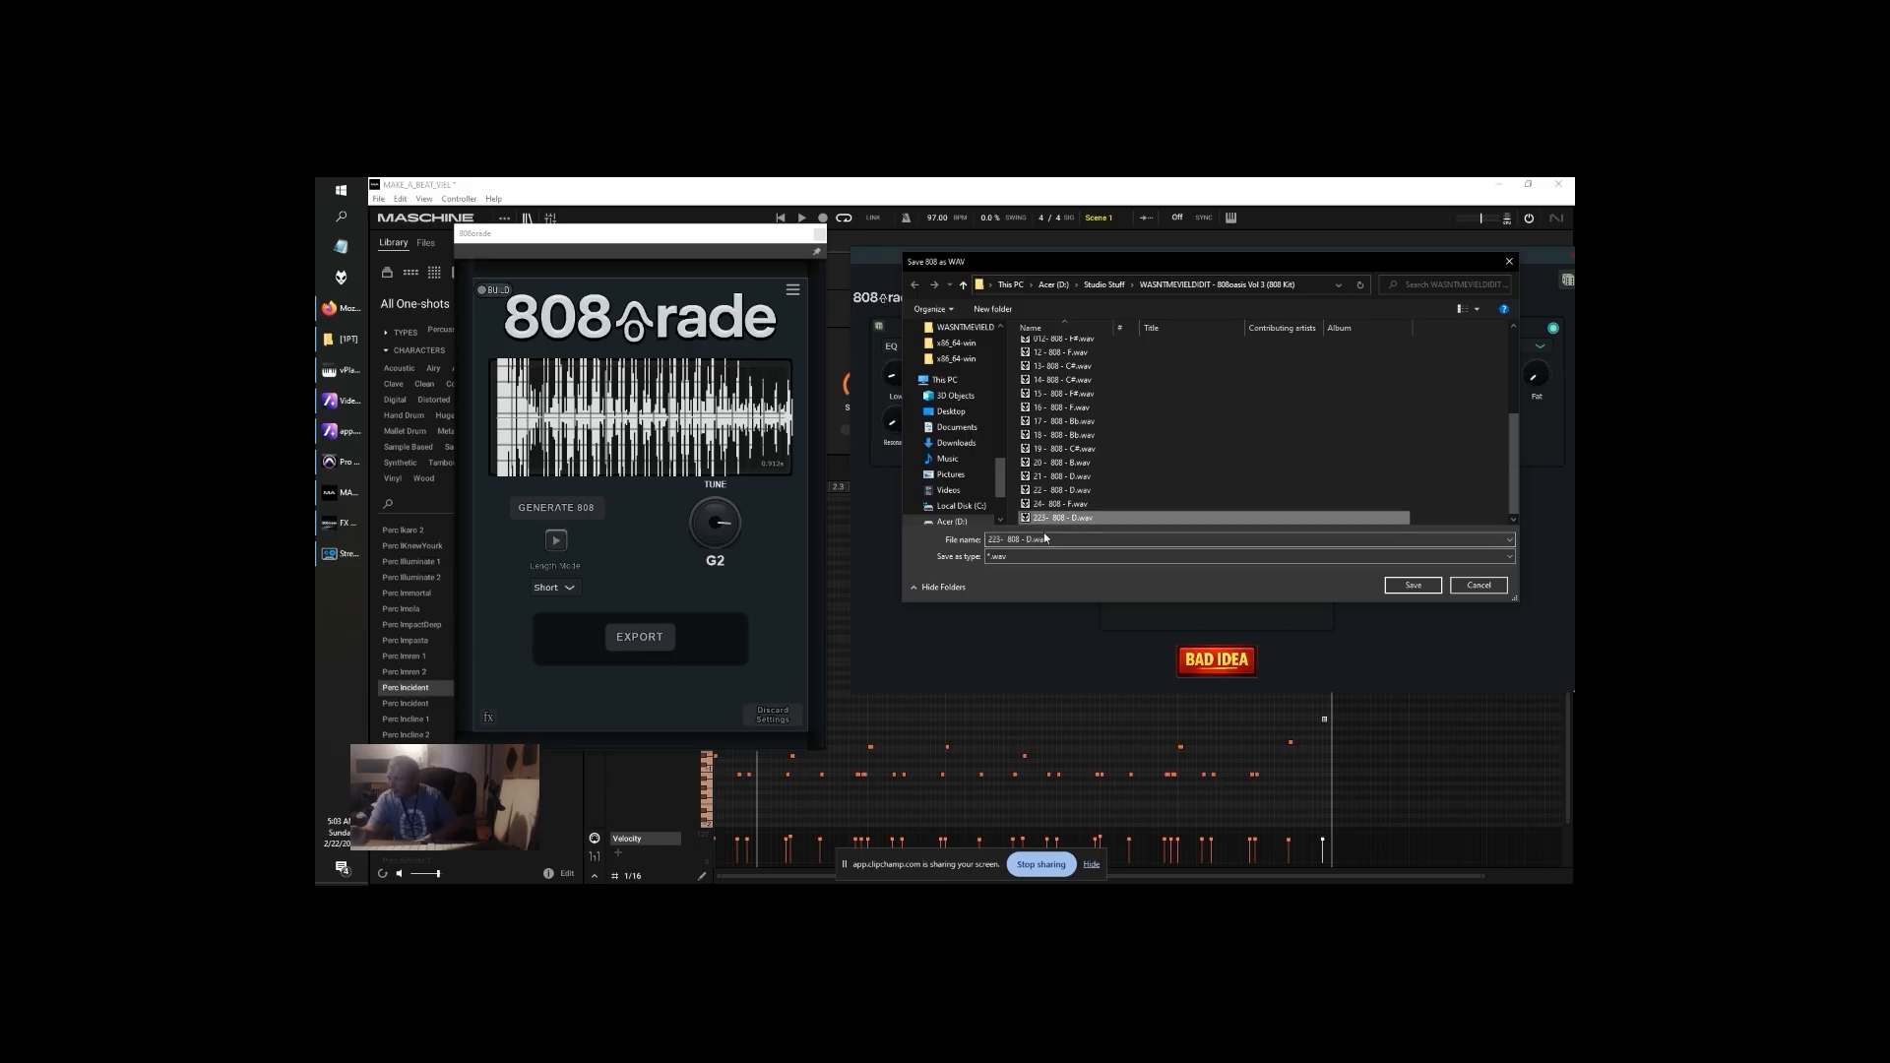
{"action": "left_click", "coordinate": [1000, 540]}
{"action": "key", "text": "BackSpace"}
{"action": "key", "text": "BackSpace"}
{"action": "type", "text": "5"}
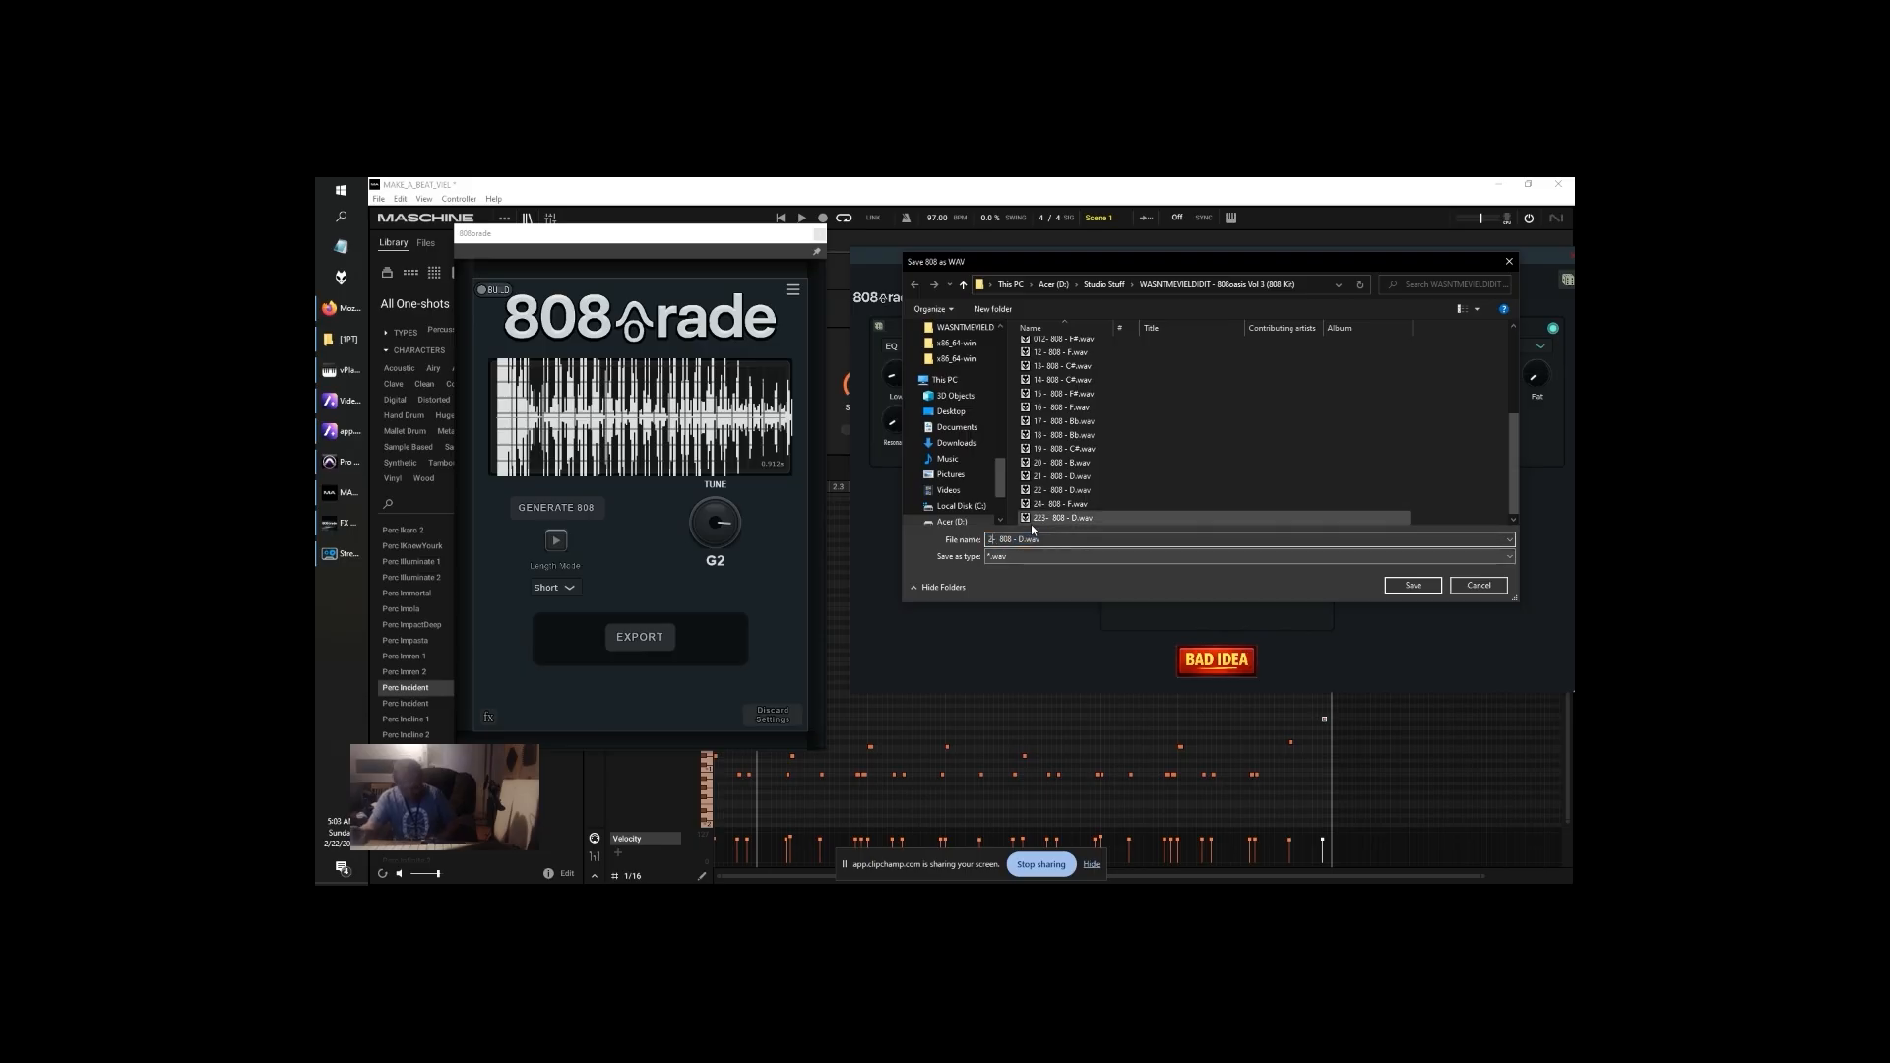